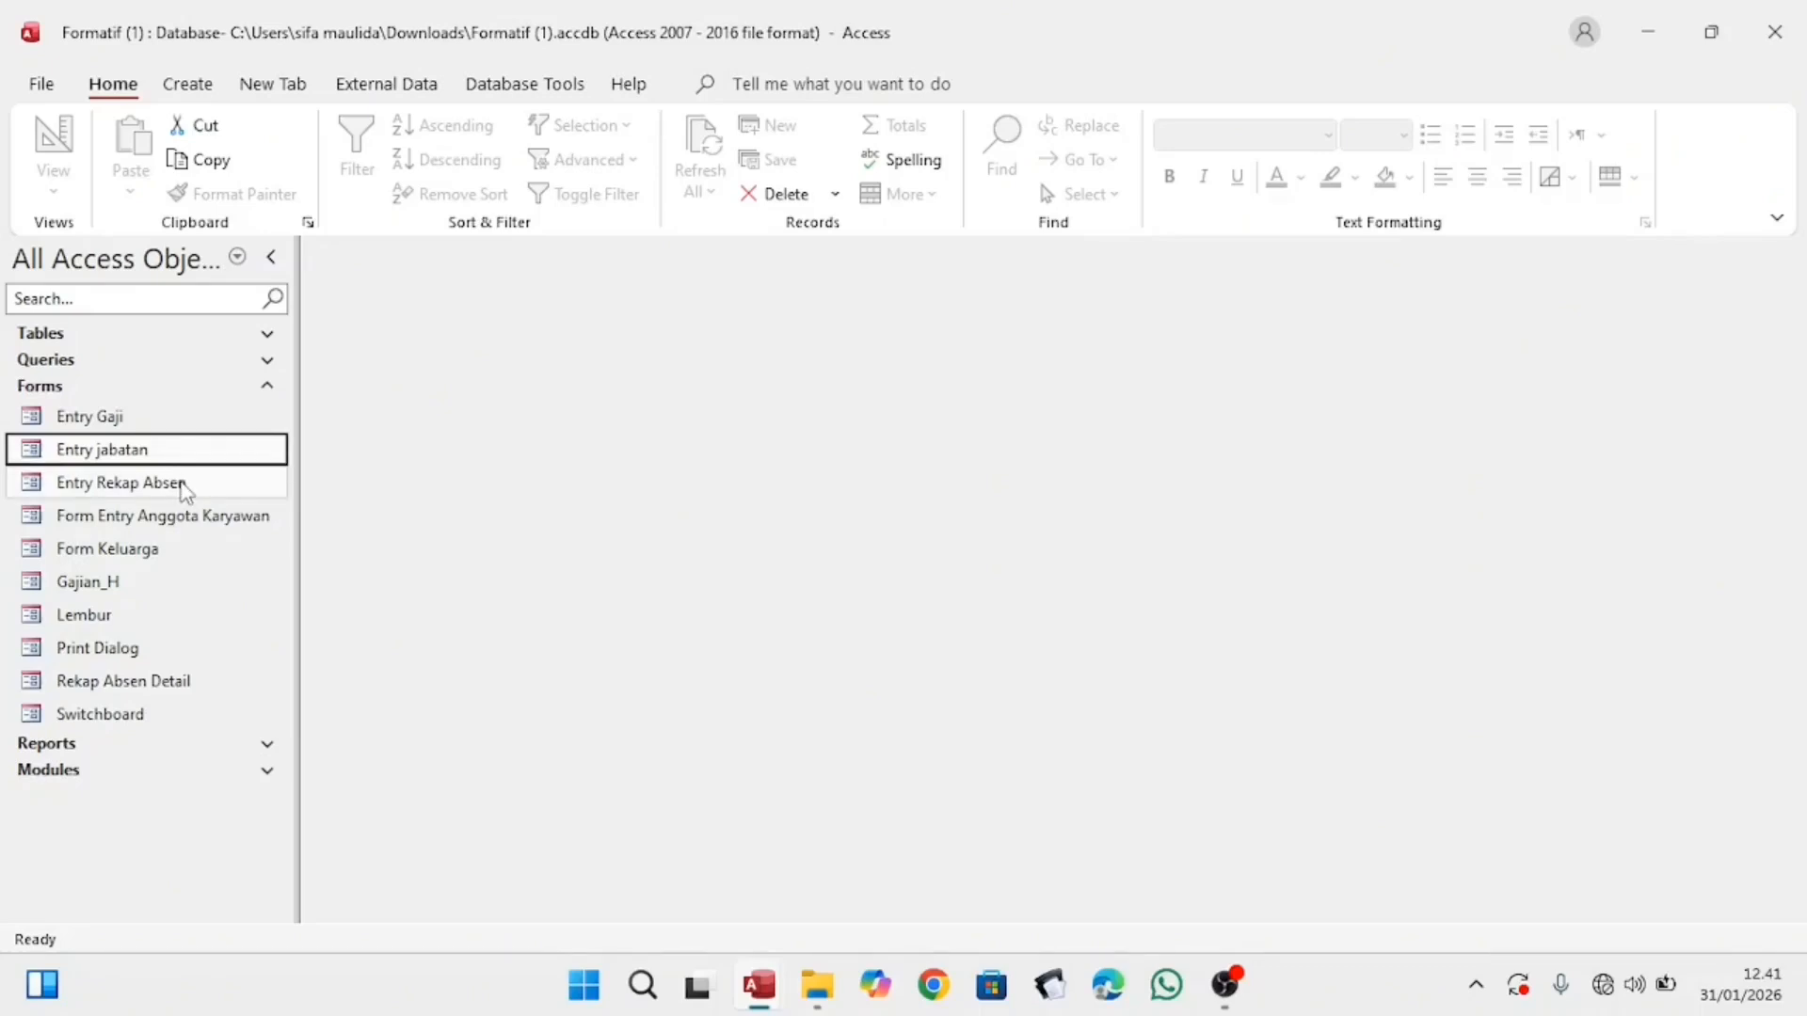
left_click(185, 518)
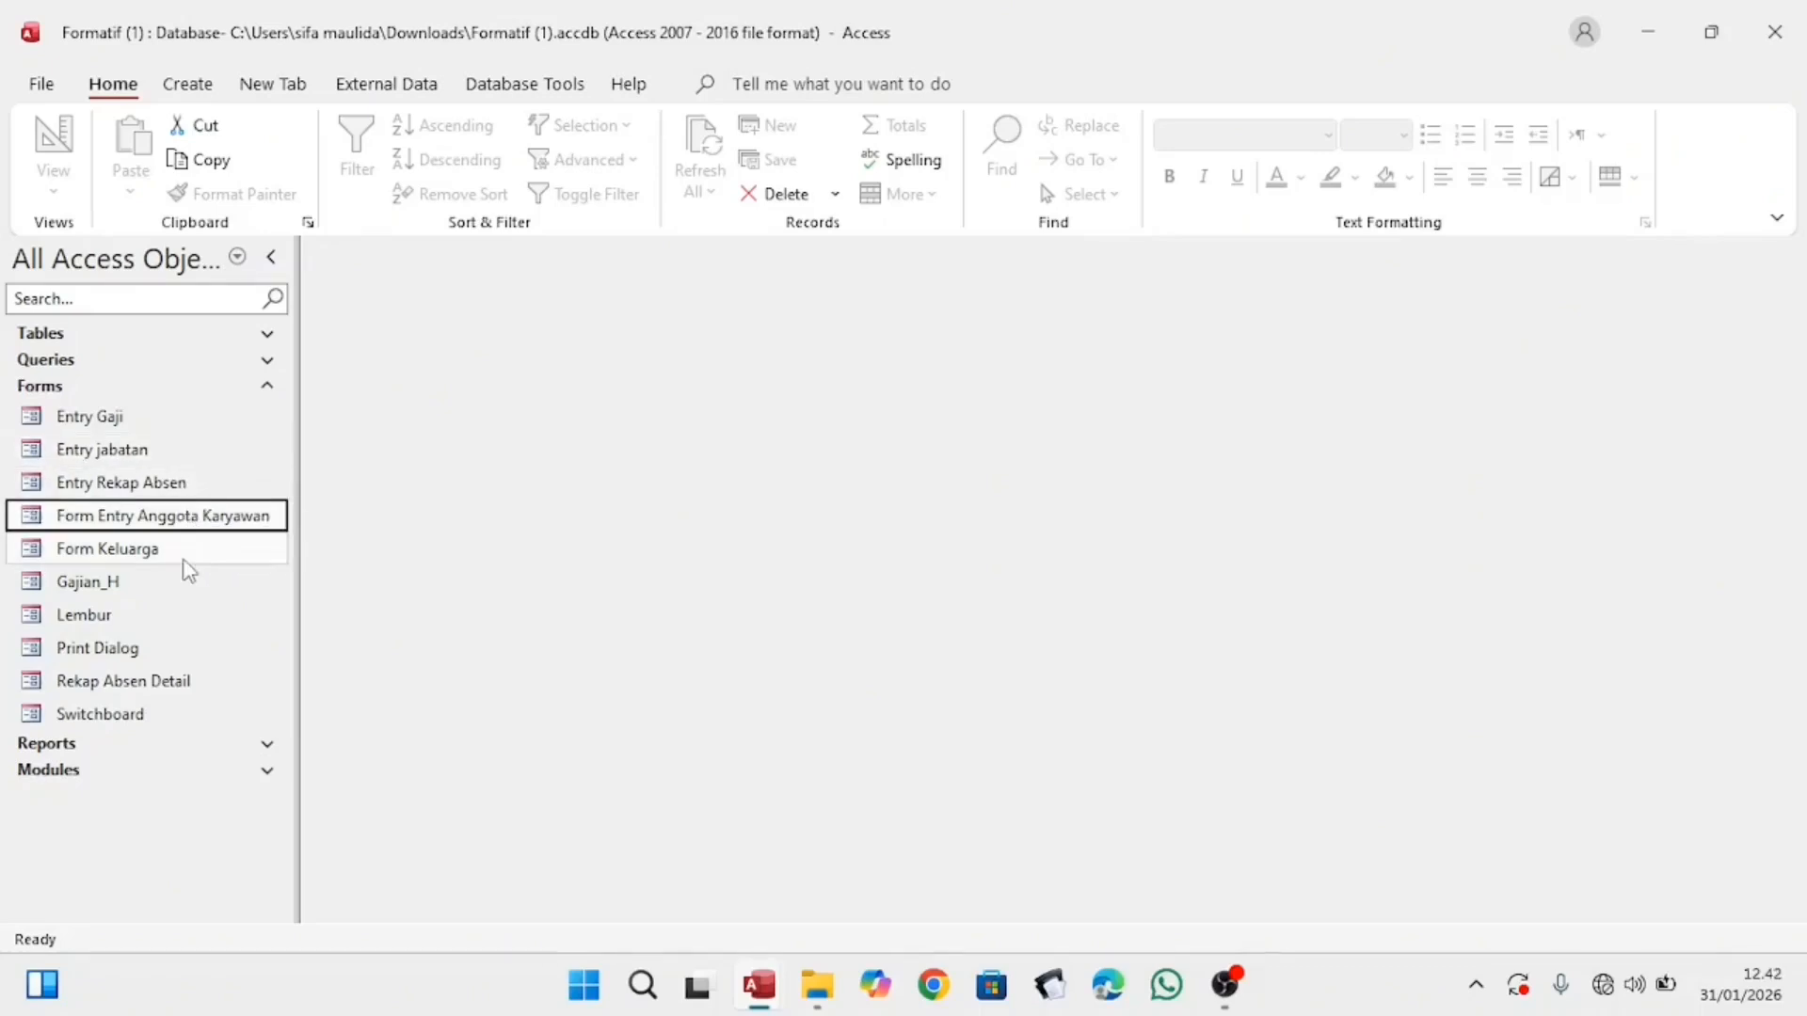
right_click(186, 557)
left_click(136, 424)
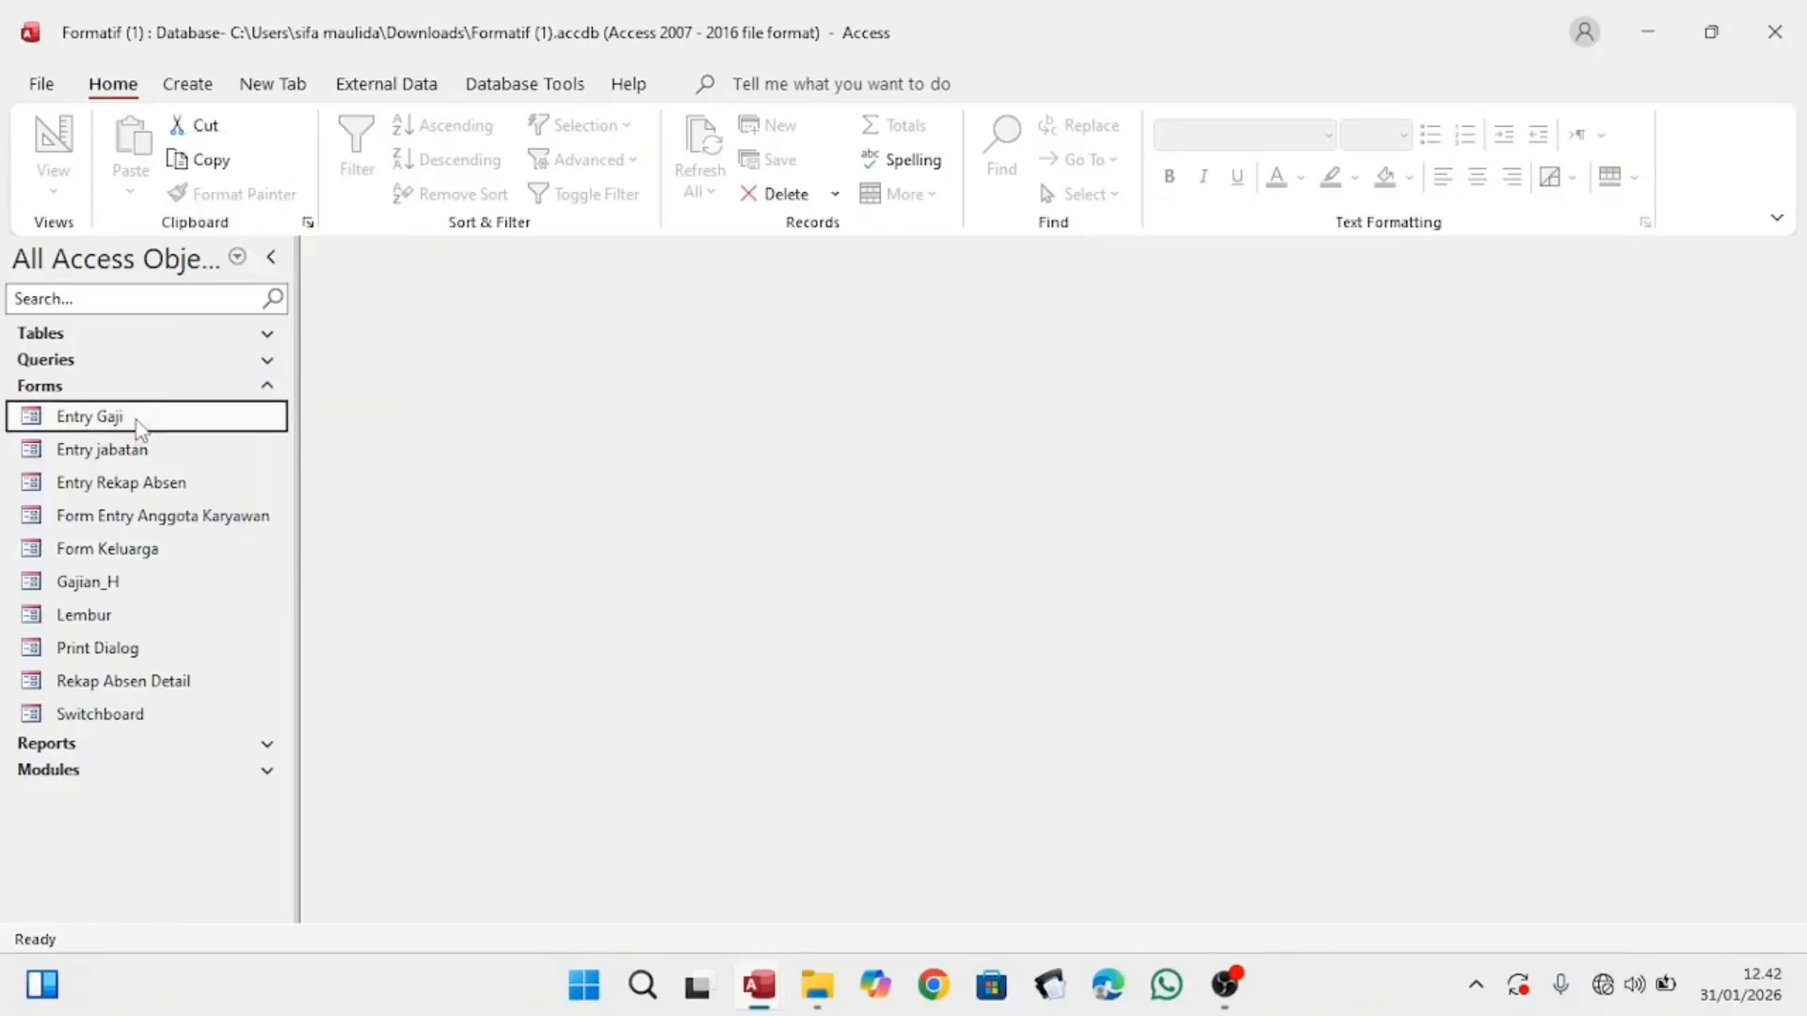
left_click(165, 590)
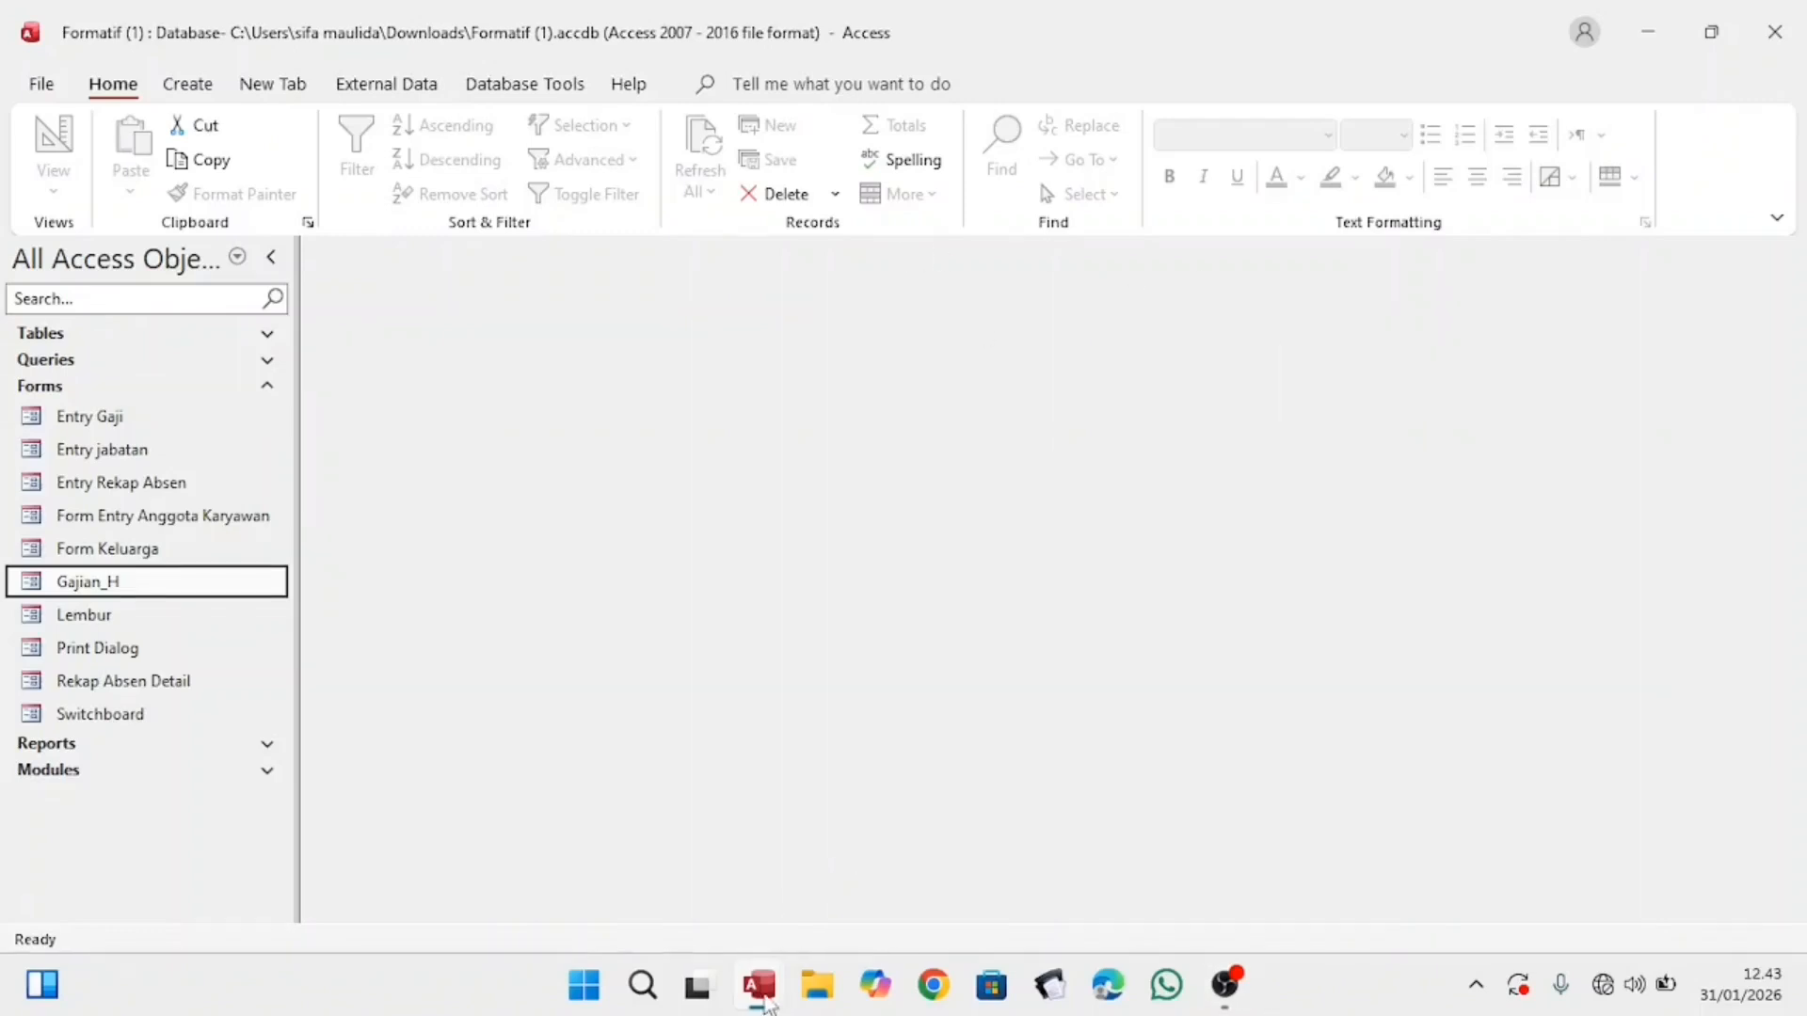
Step: Switch to the Database Penggajian 1 database and create a blank form in Design view with a form header and footer
mouse_move(758, 985)
left_click(620, 856)
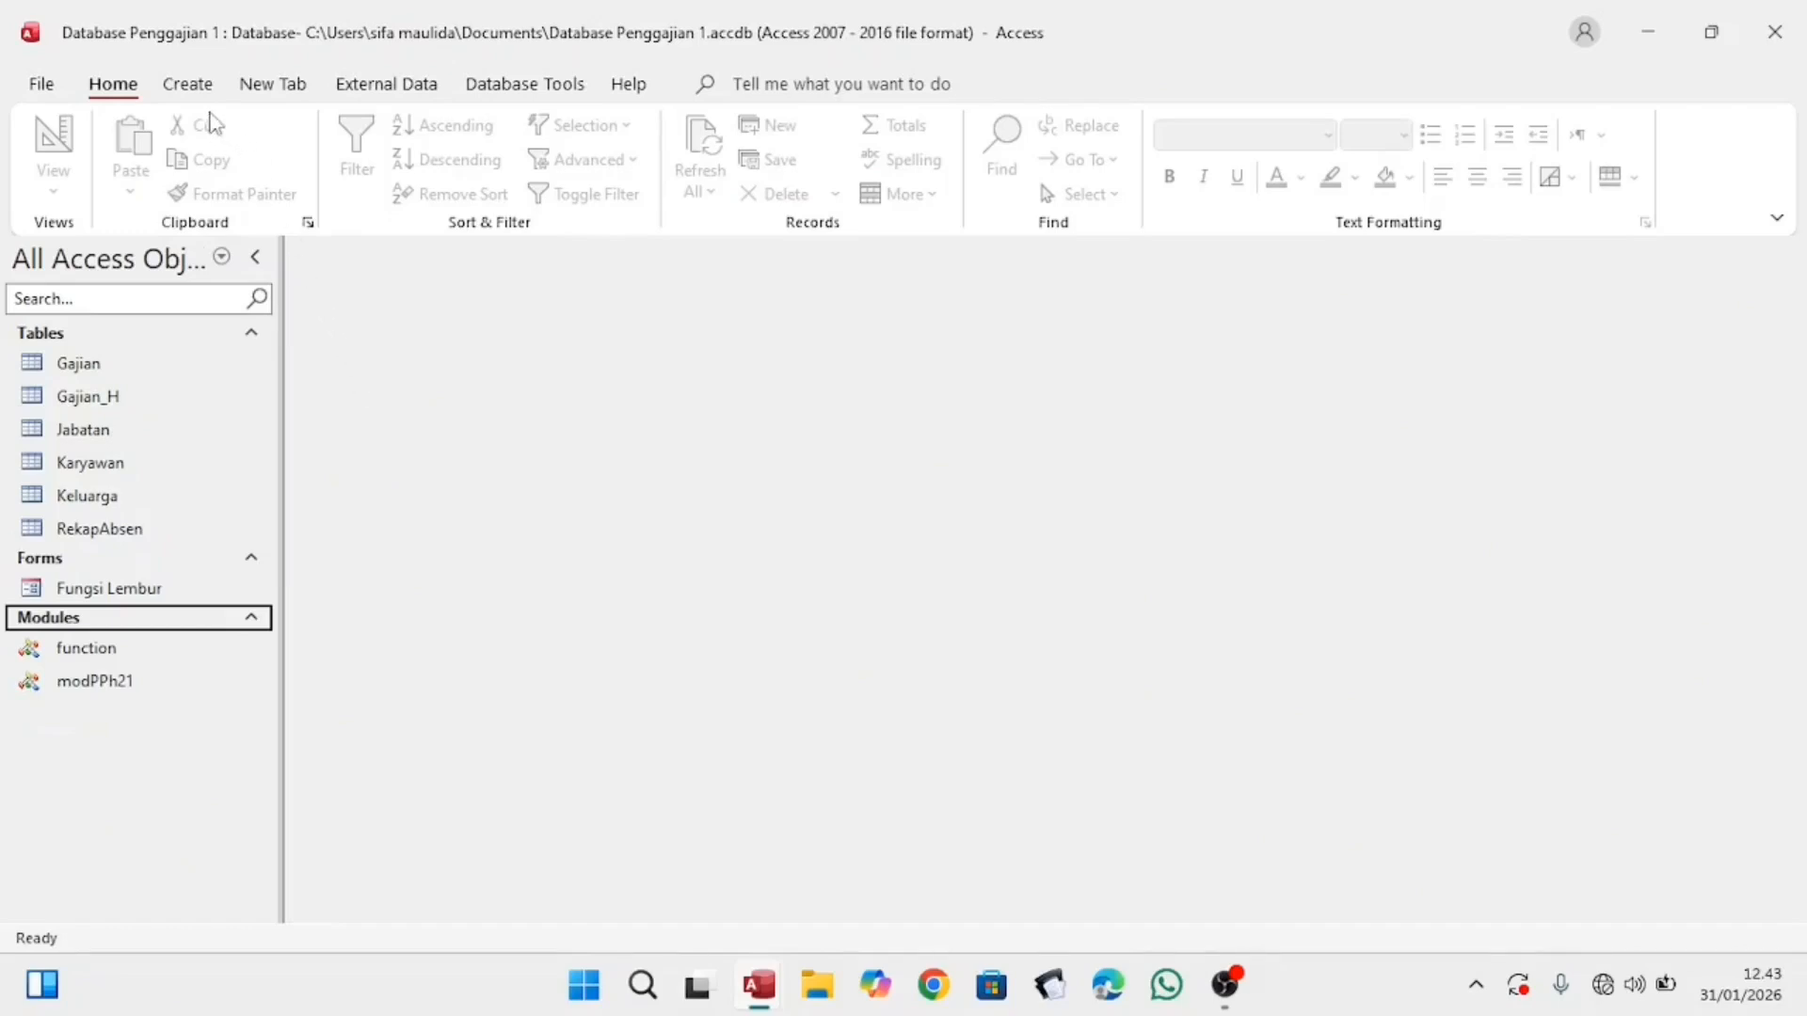
left_click(199, 92)
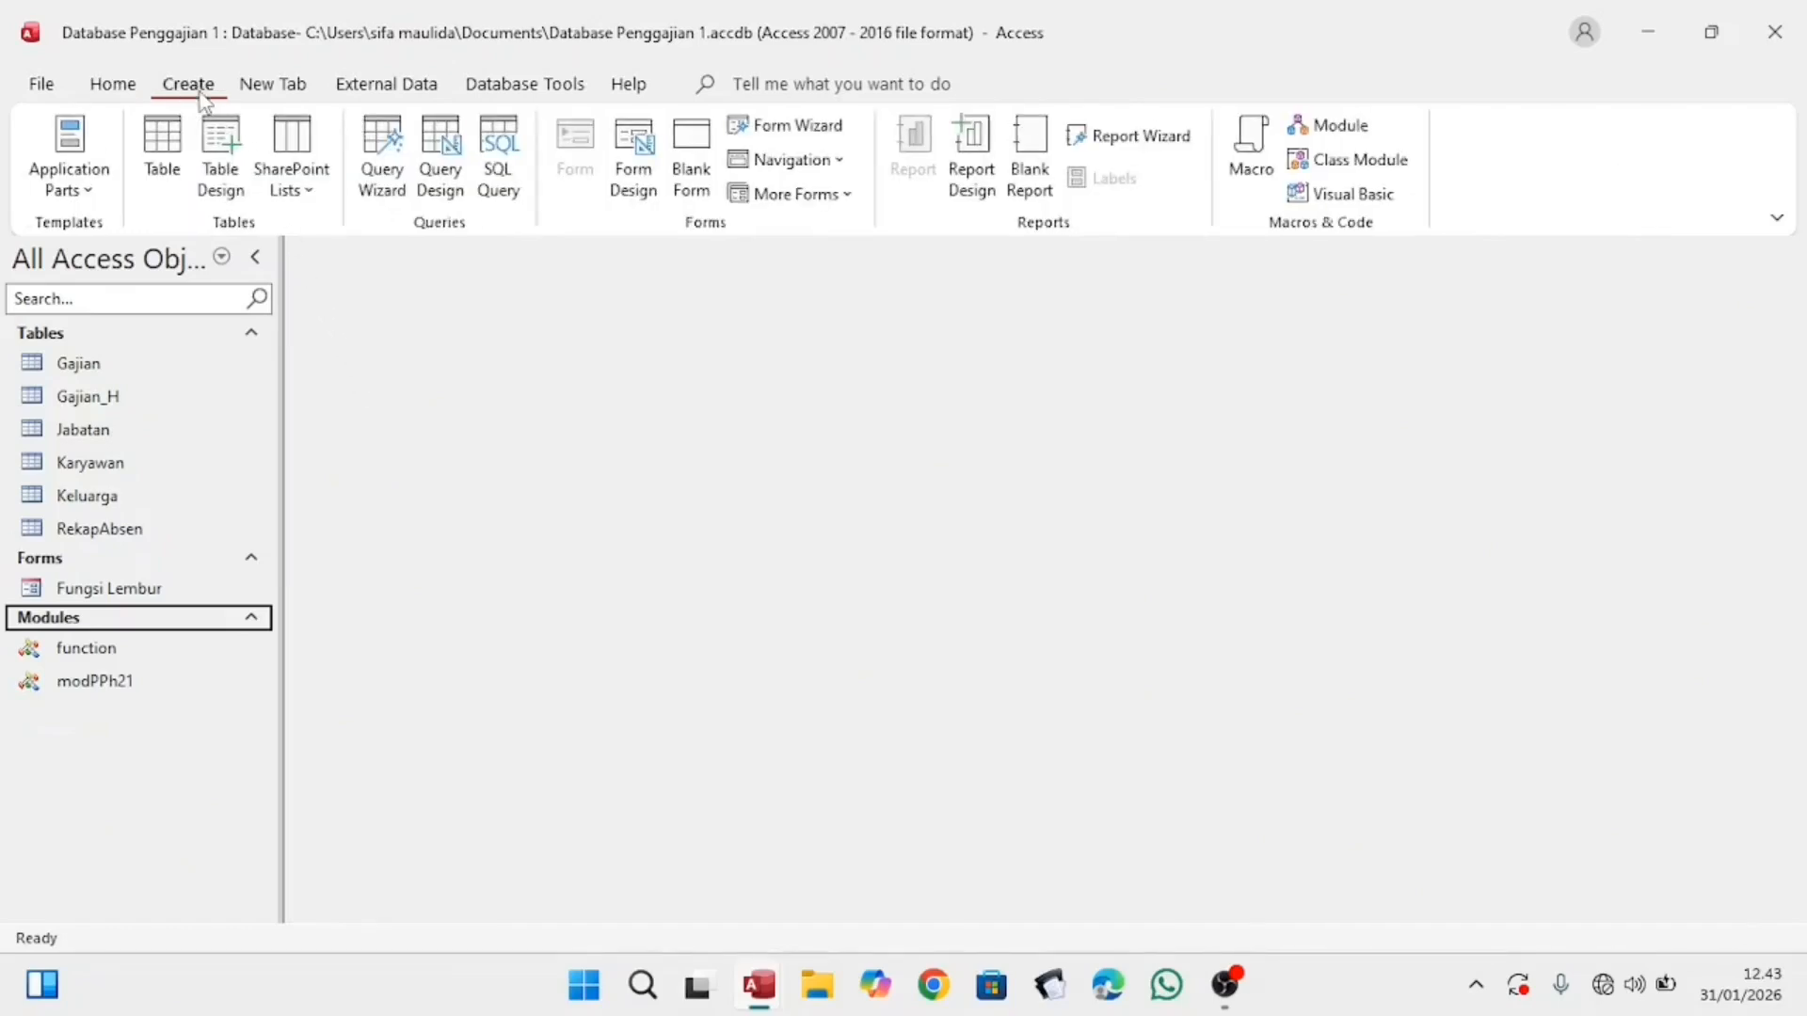
left_click(633, 160)
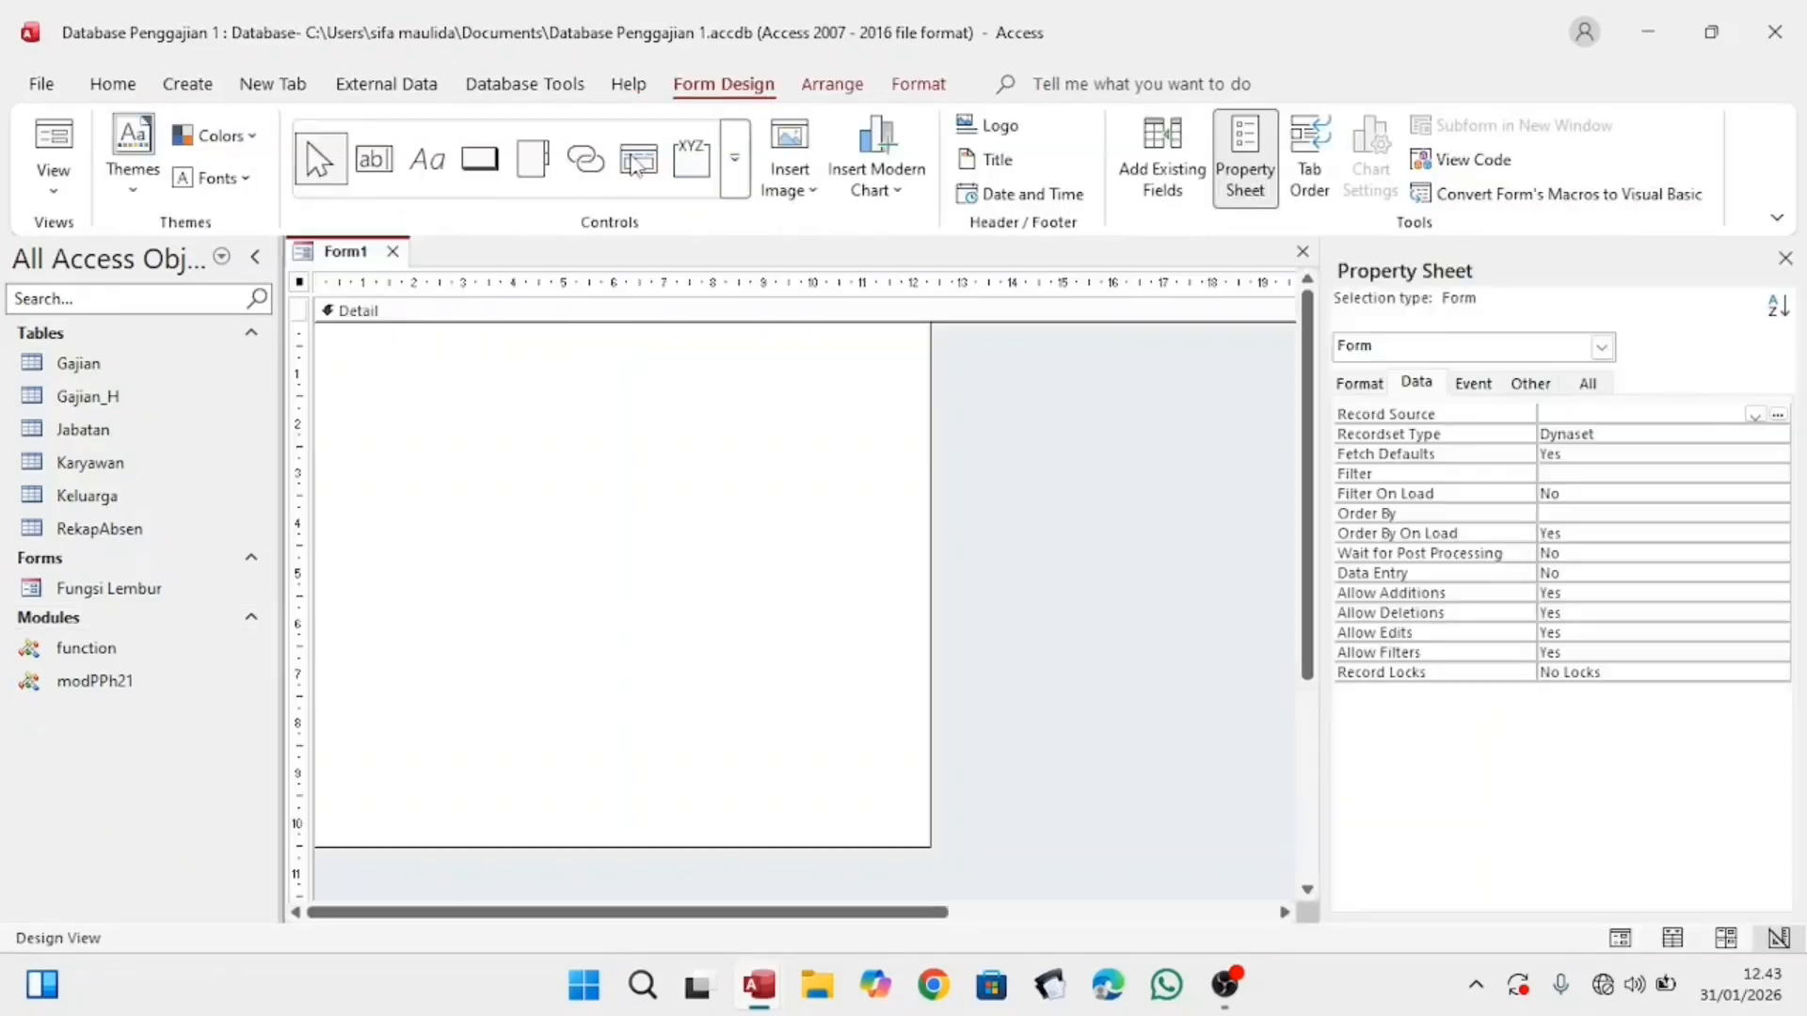
right_click(528, 568)
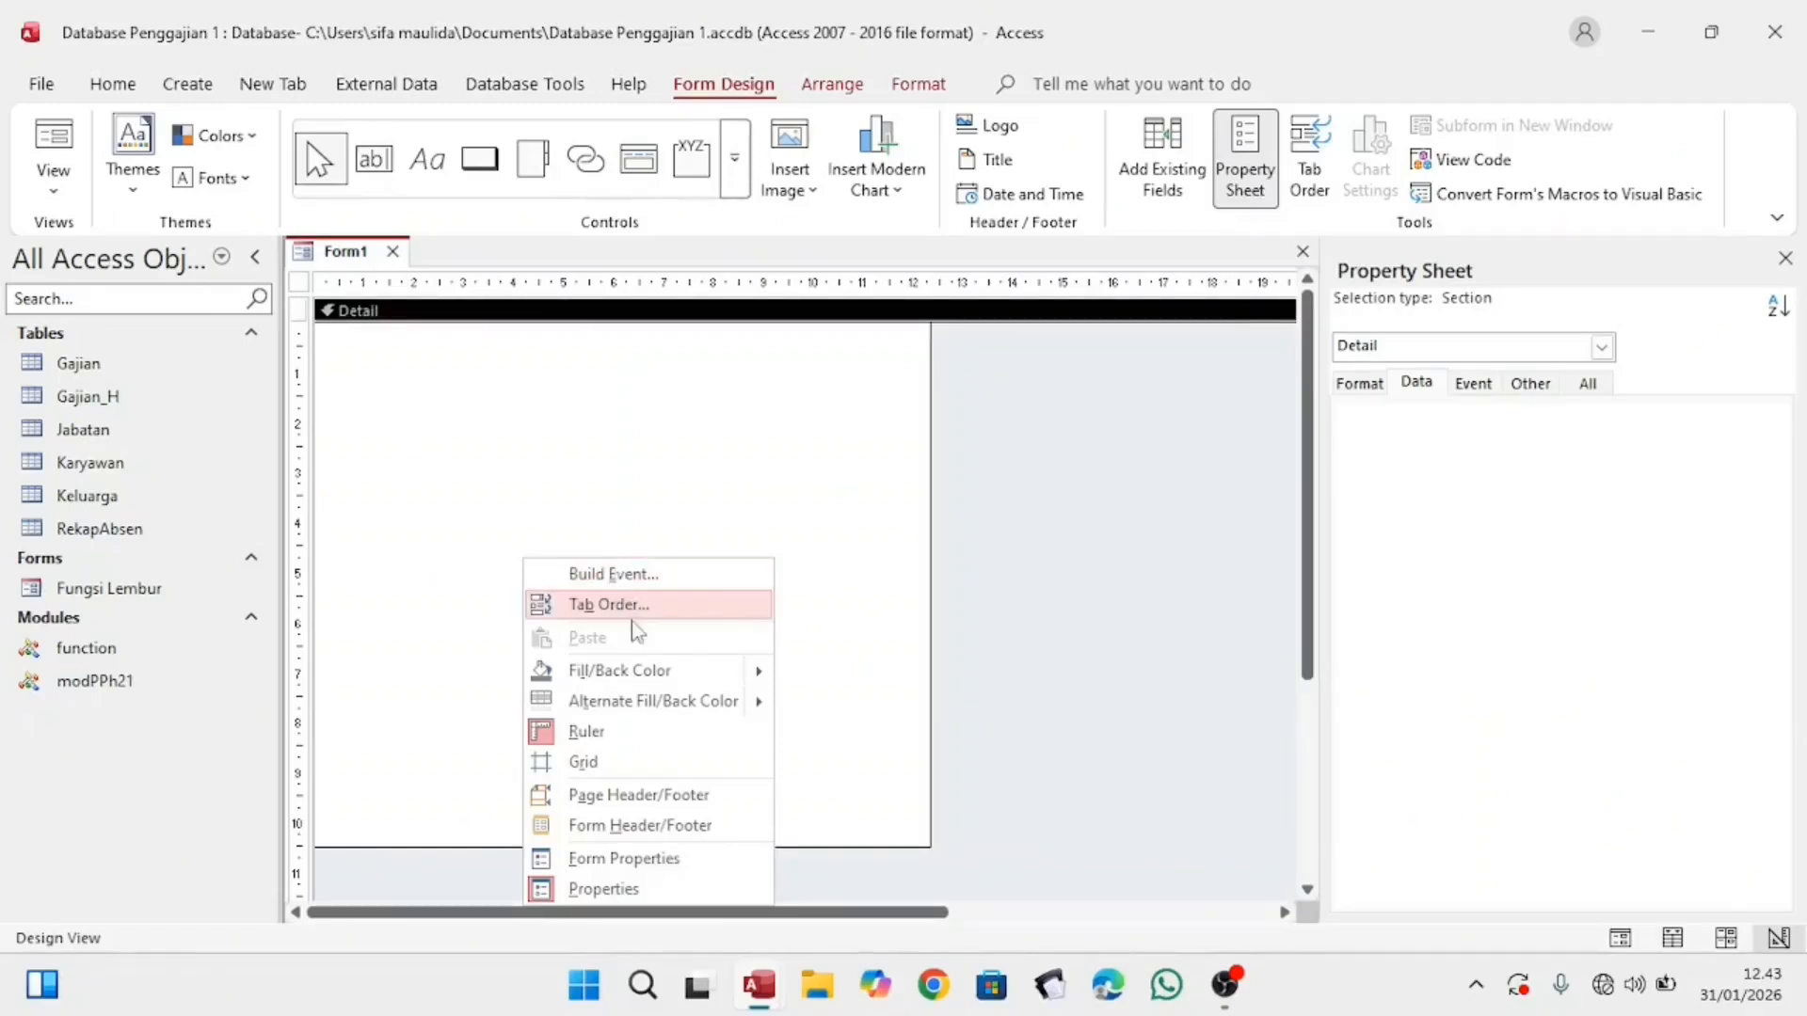
left_click(697, 832)
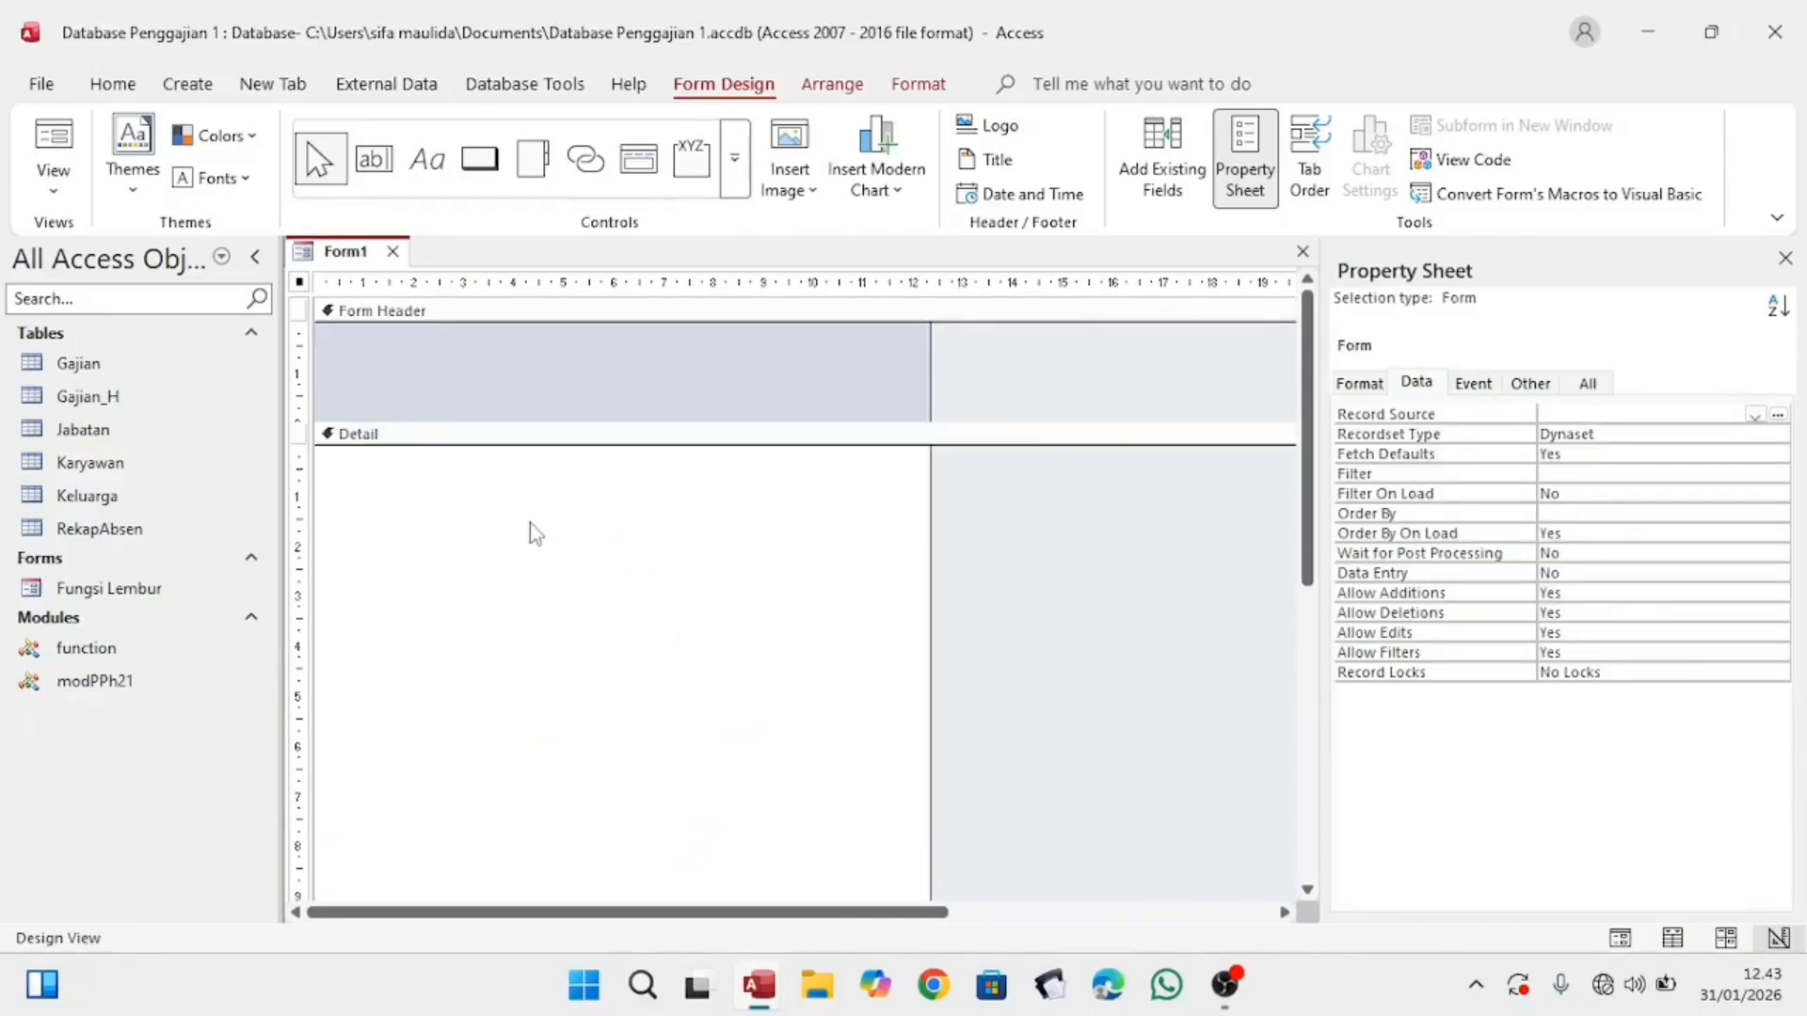
Step: Save the new form under the name Entry Jabatan
key("ctrl+s")
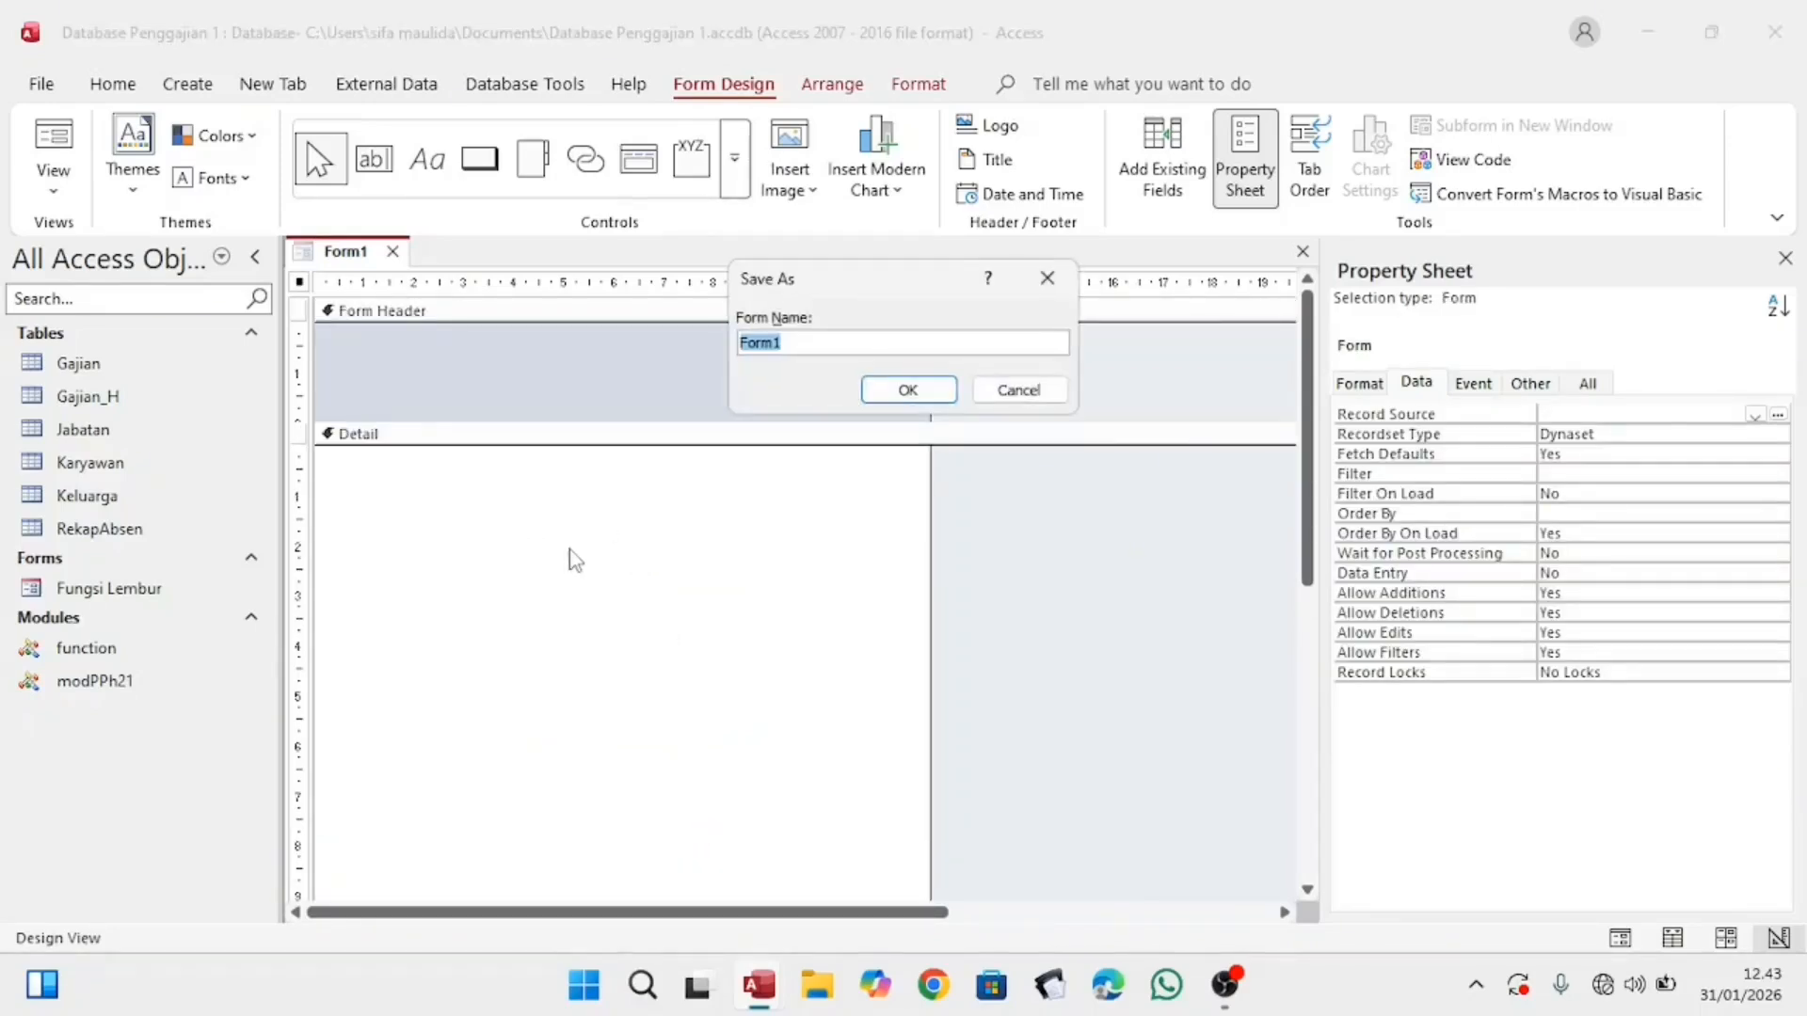
key("BackSpace")
type("Entry Jabatan")
left_click(939, 387)
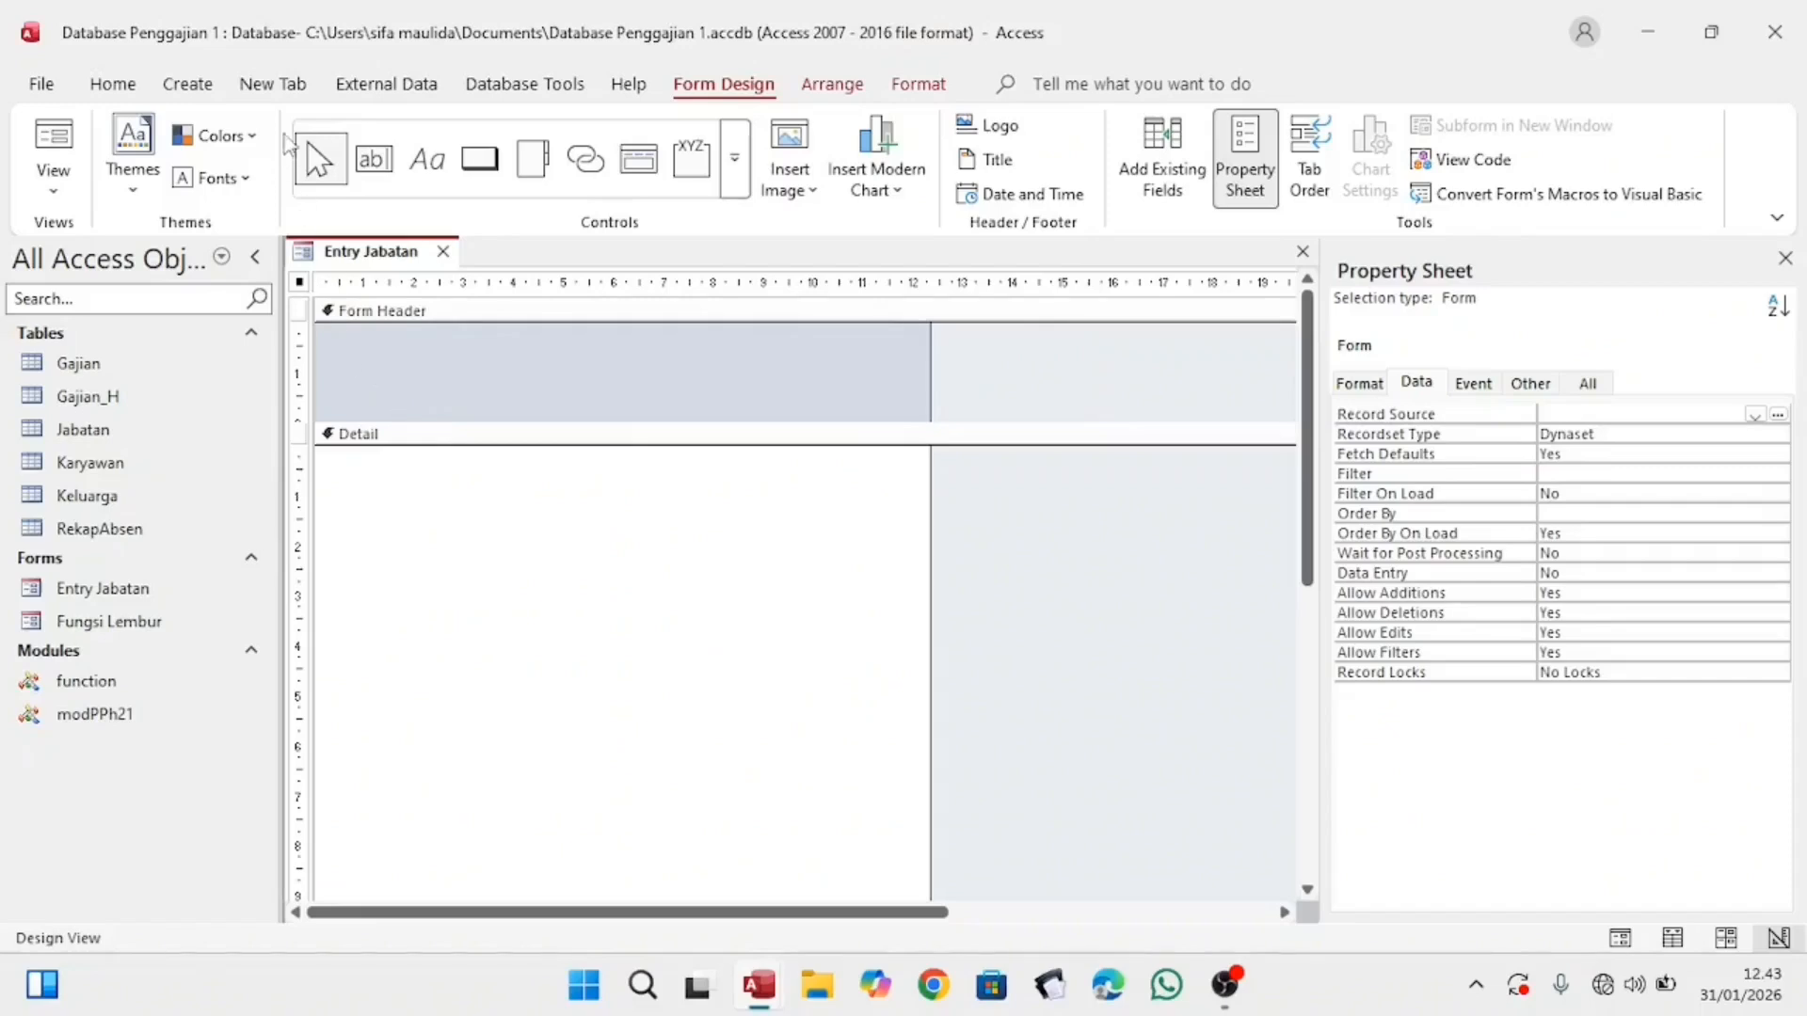
Step: Create another blank form in Design view with a form header and footer, and save it as Entry Karyawan
left_click(189, 86)
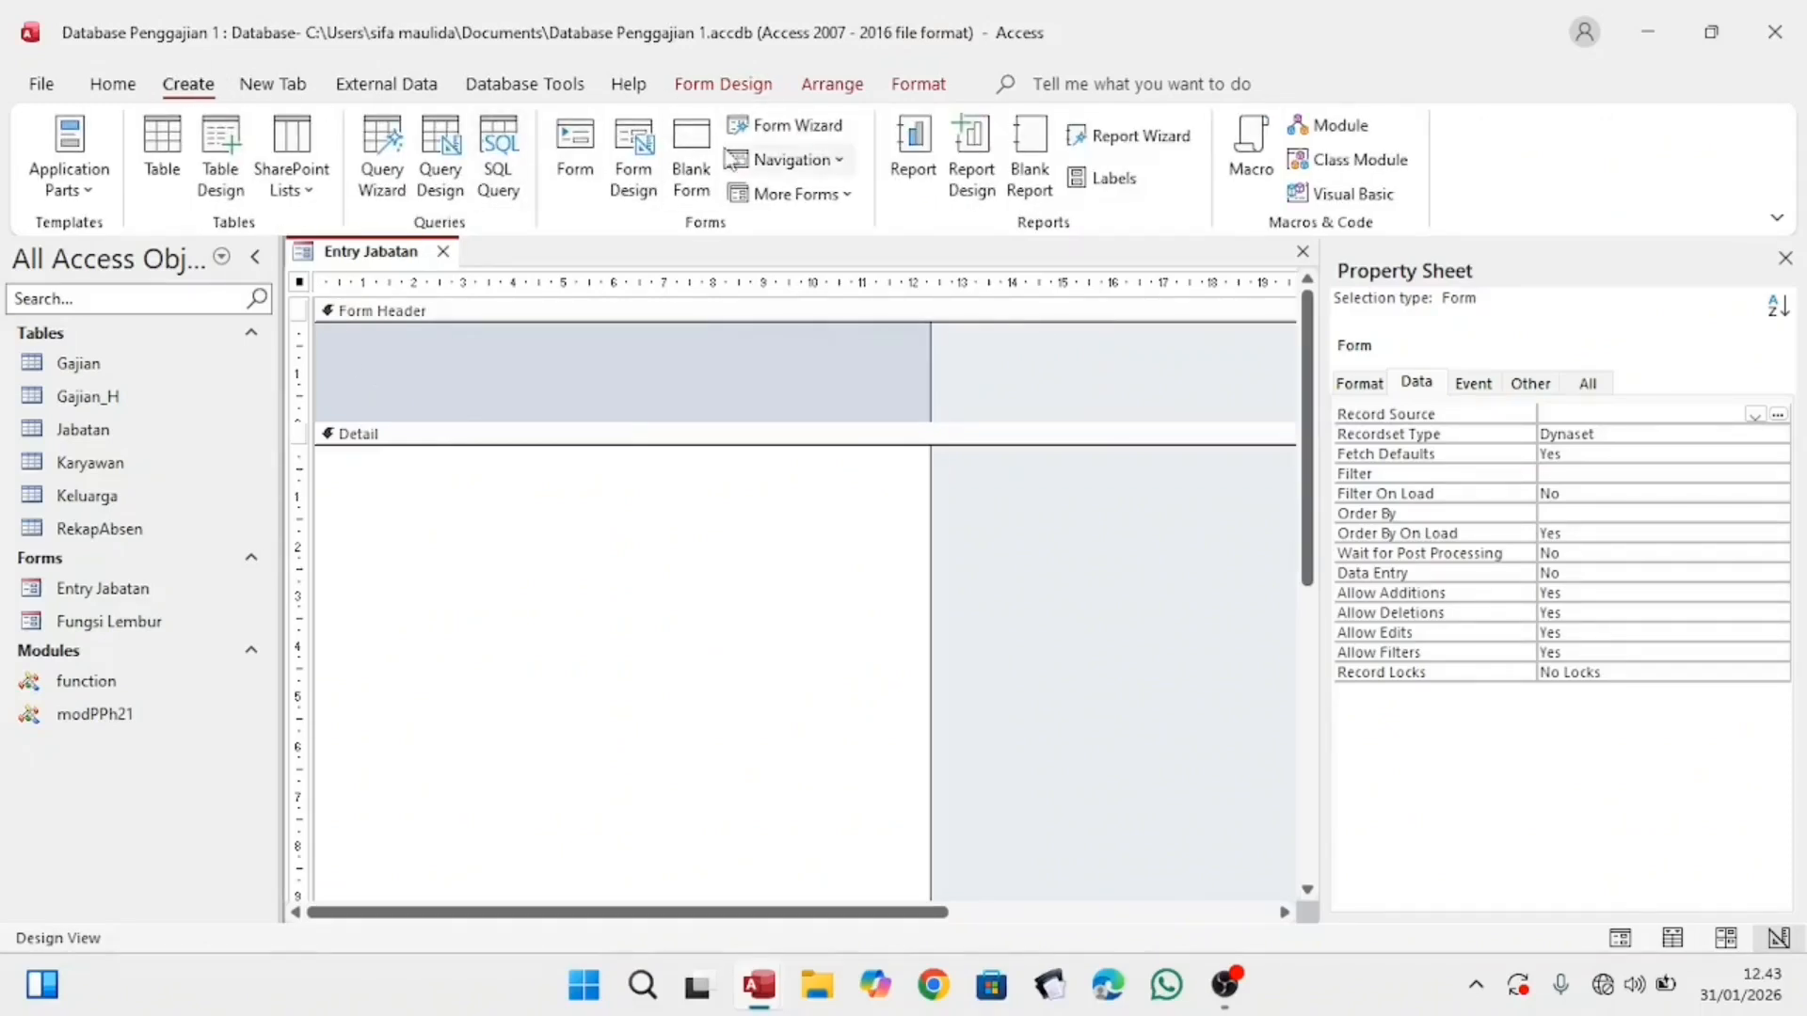
left_click(633, 169)
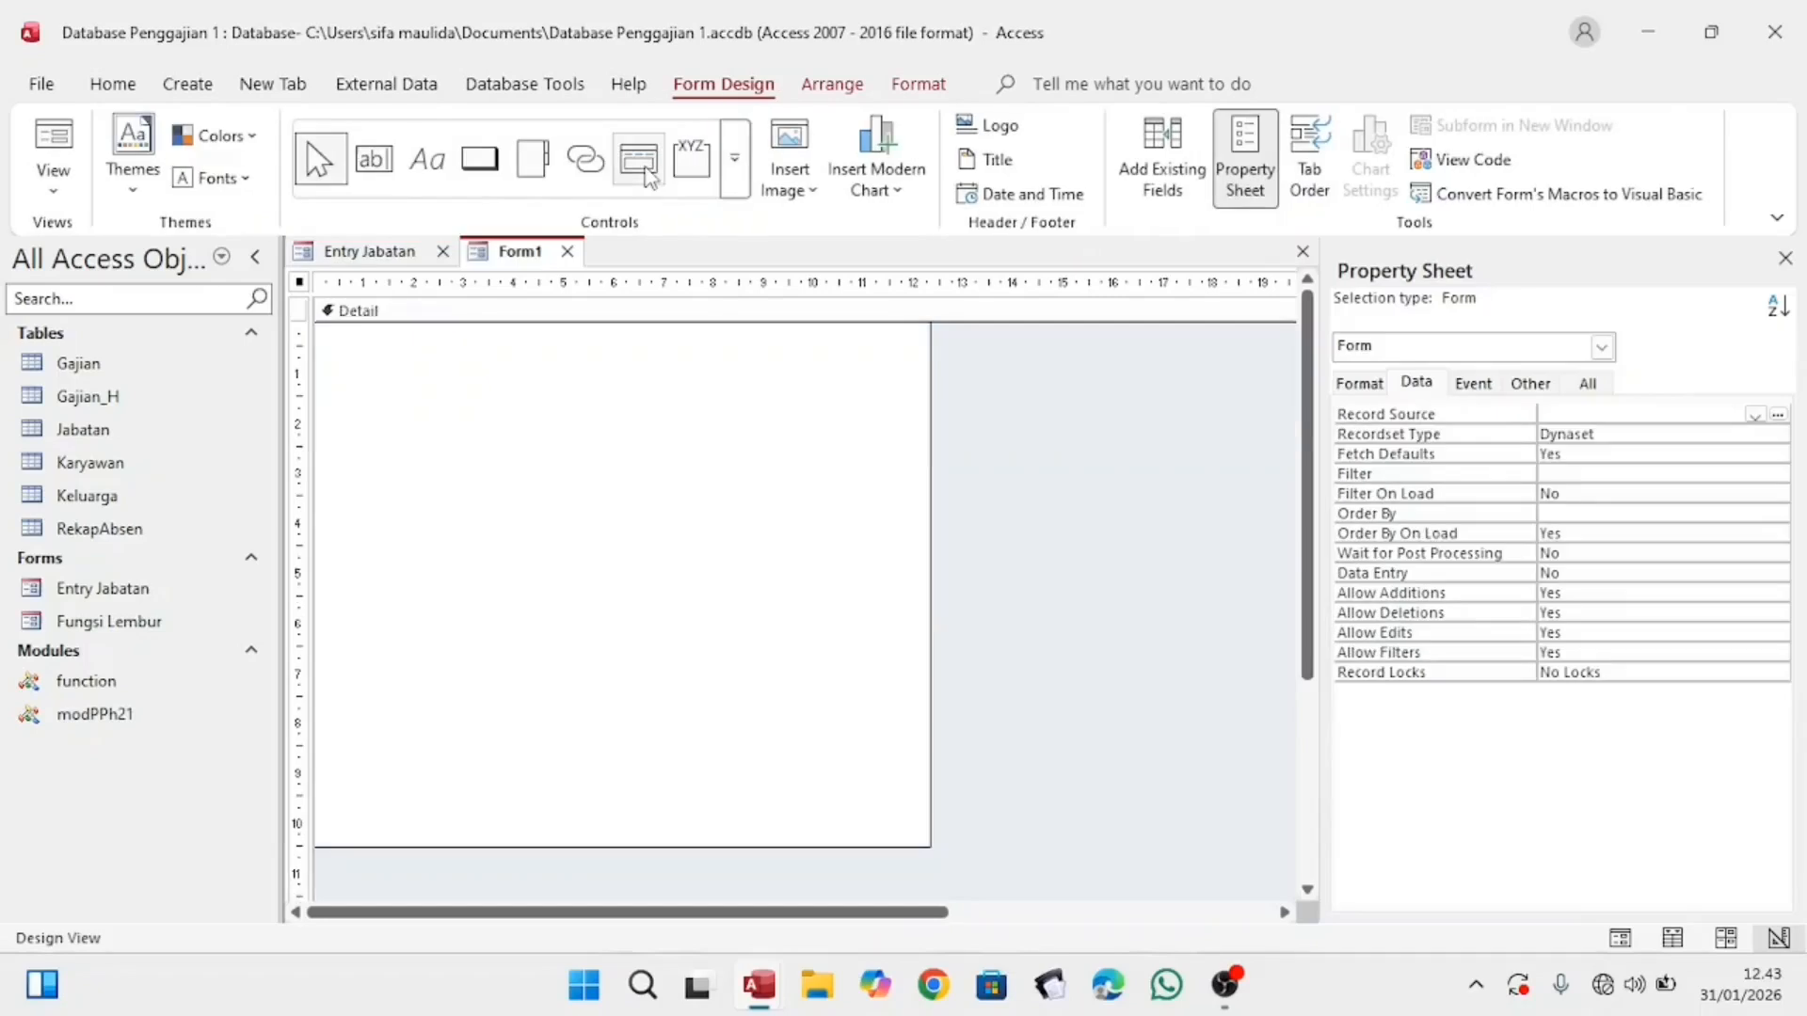
right_click(671, 593)
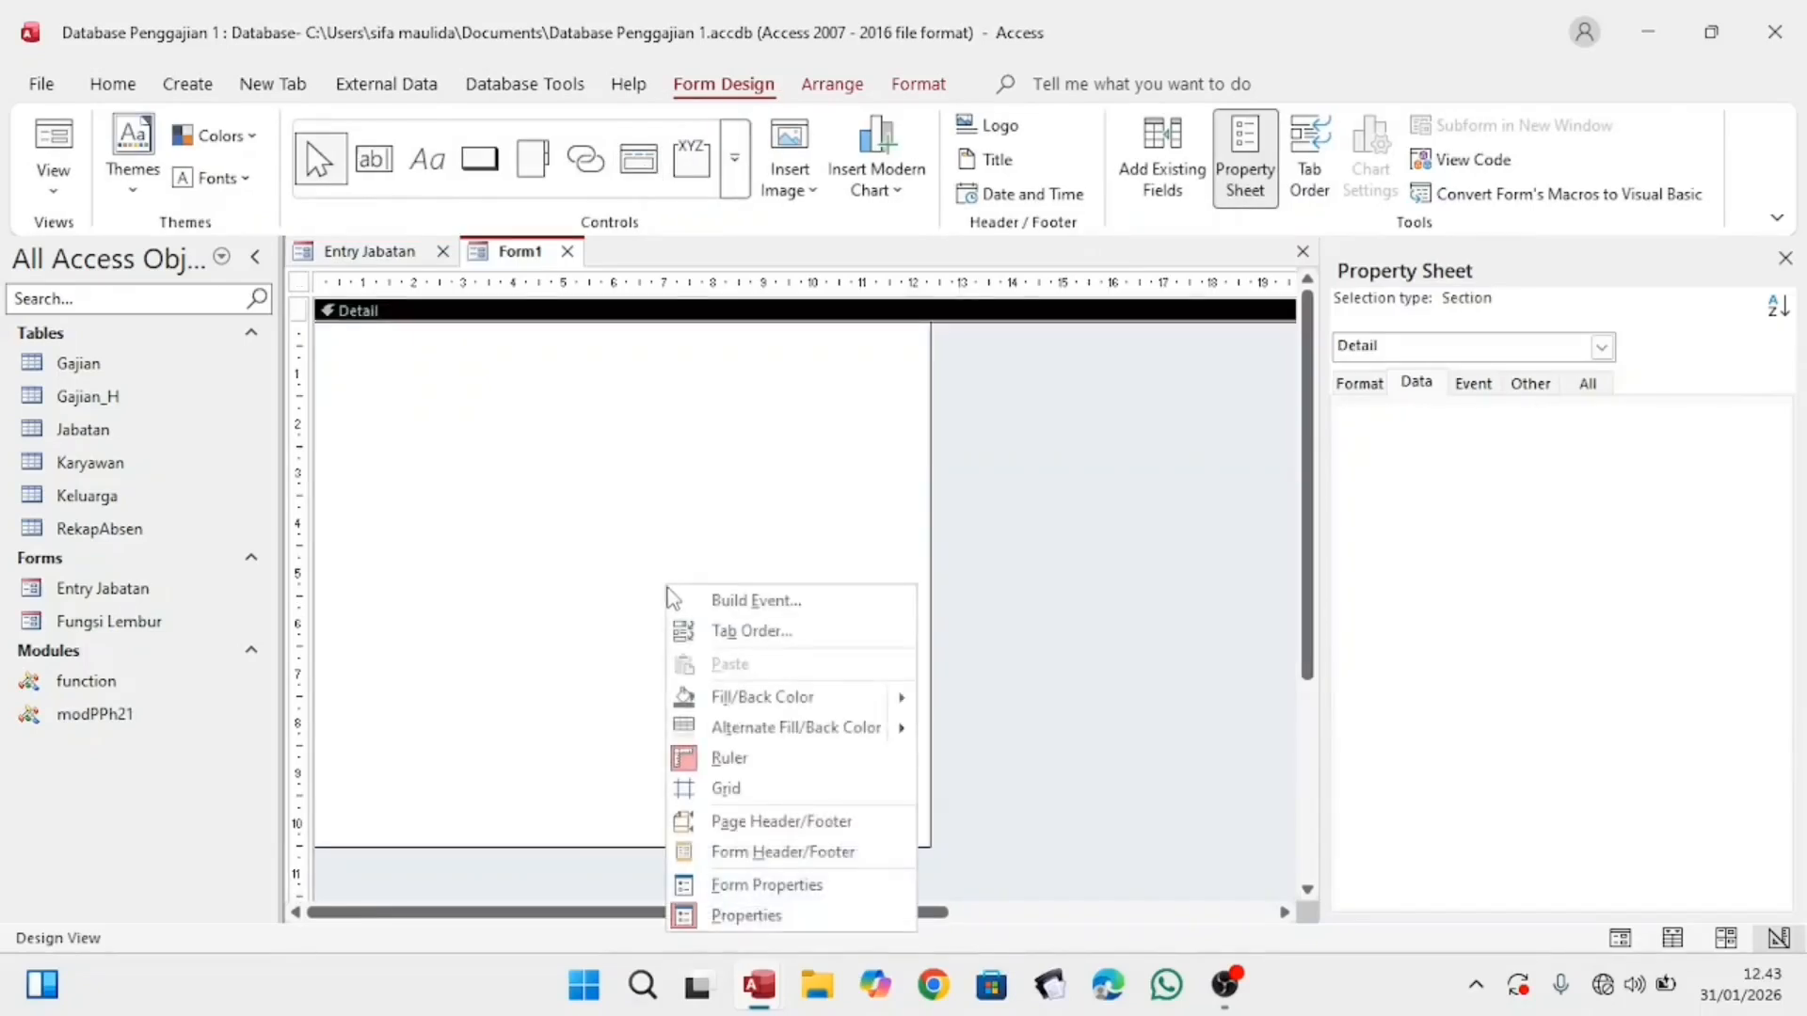
left_click(759, 852)
key("ctrl+s")
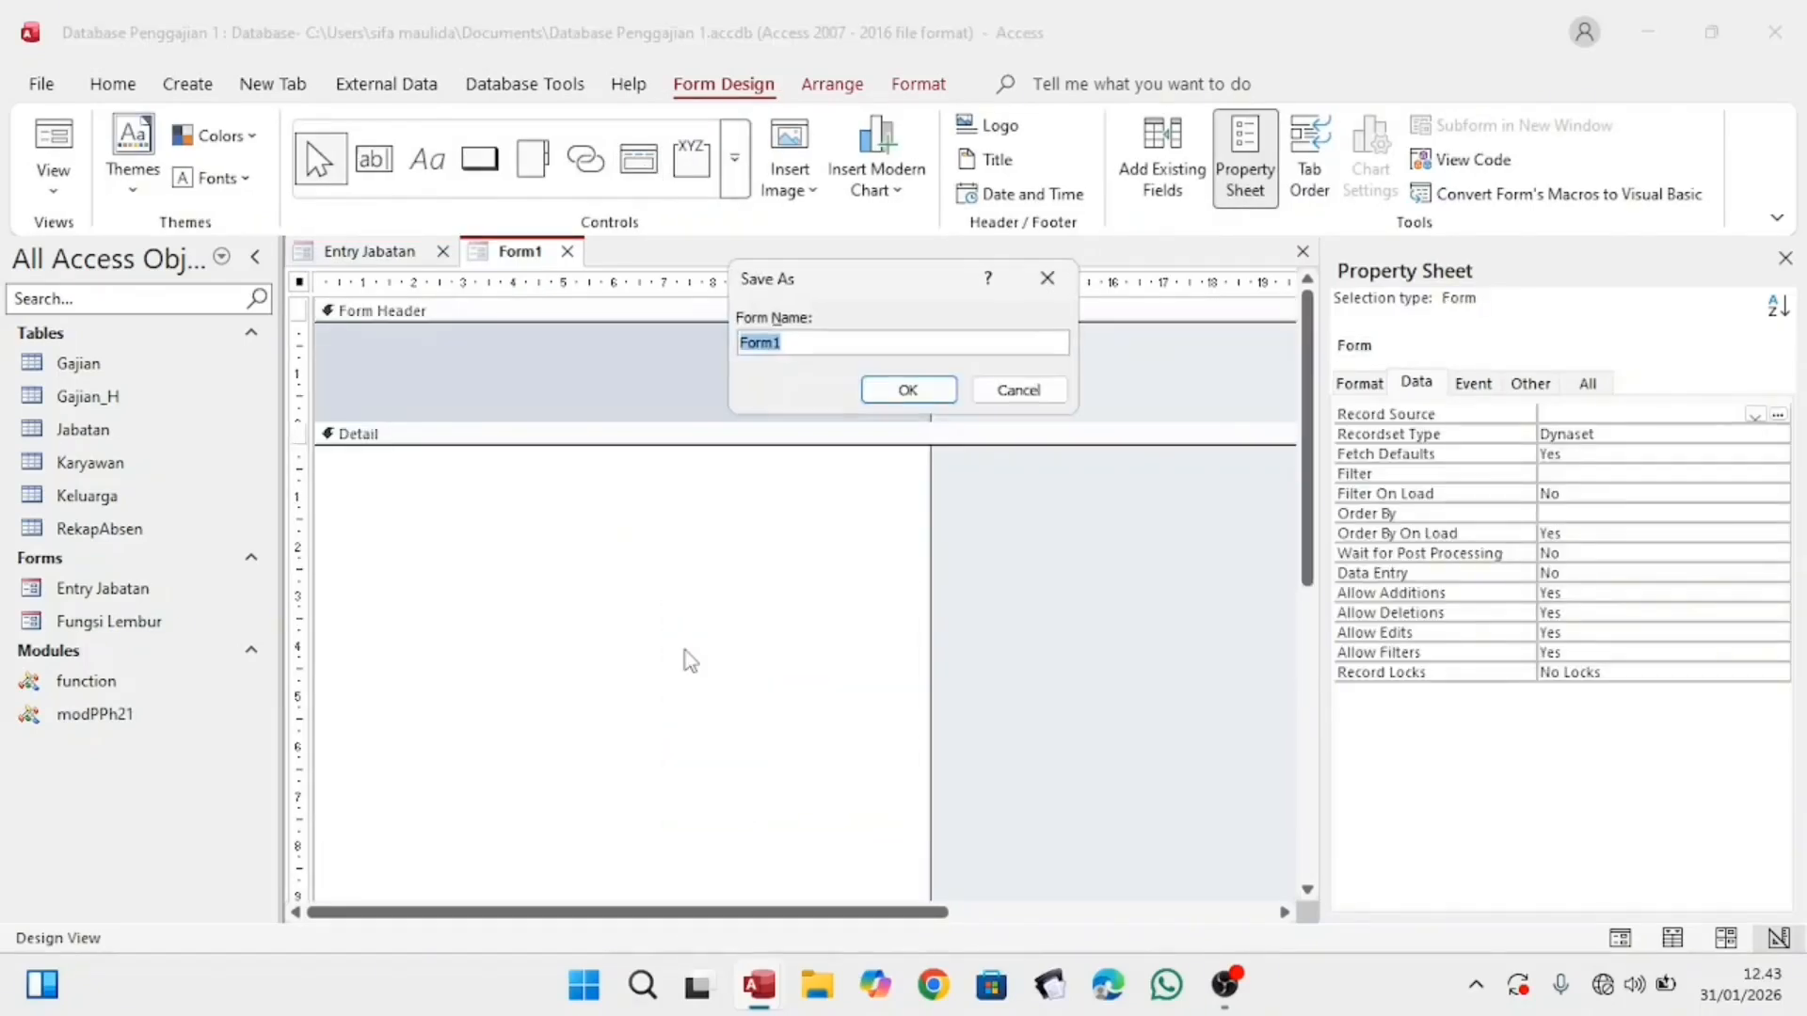
key("BackSpace")
type("Entry Karyawan")
left_click(917, 388)
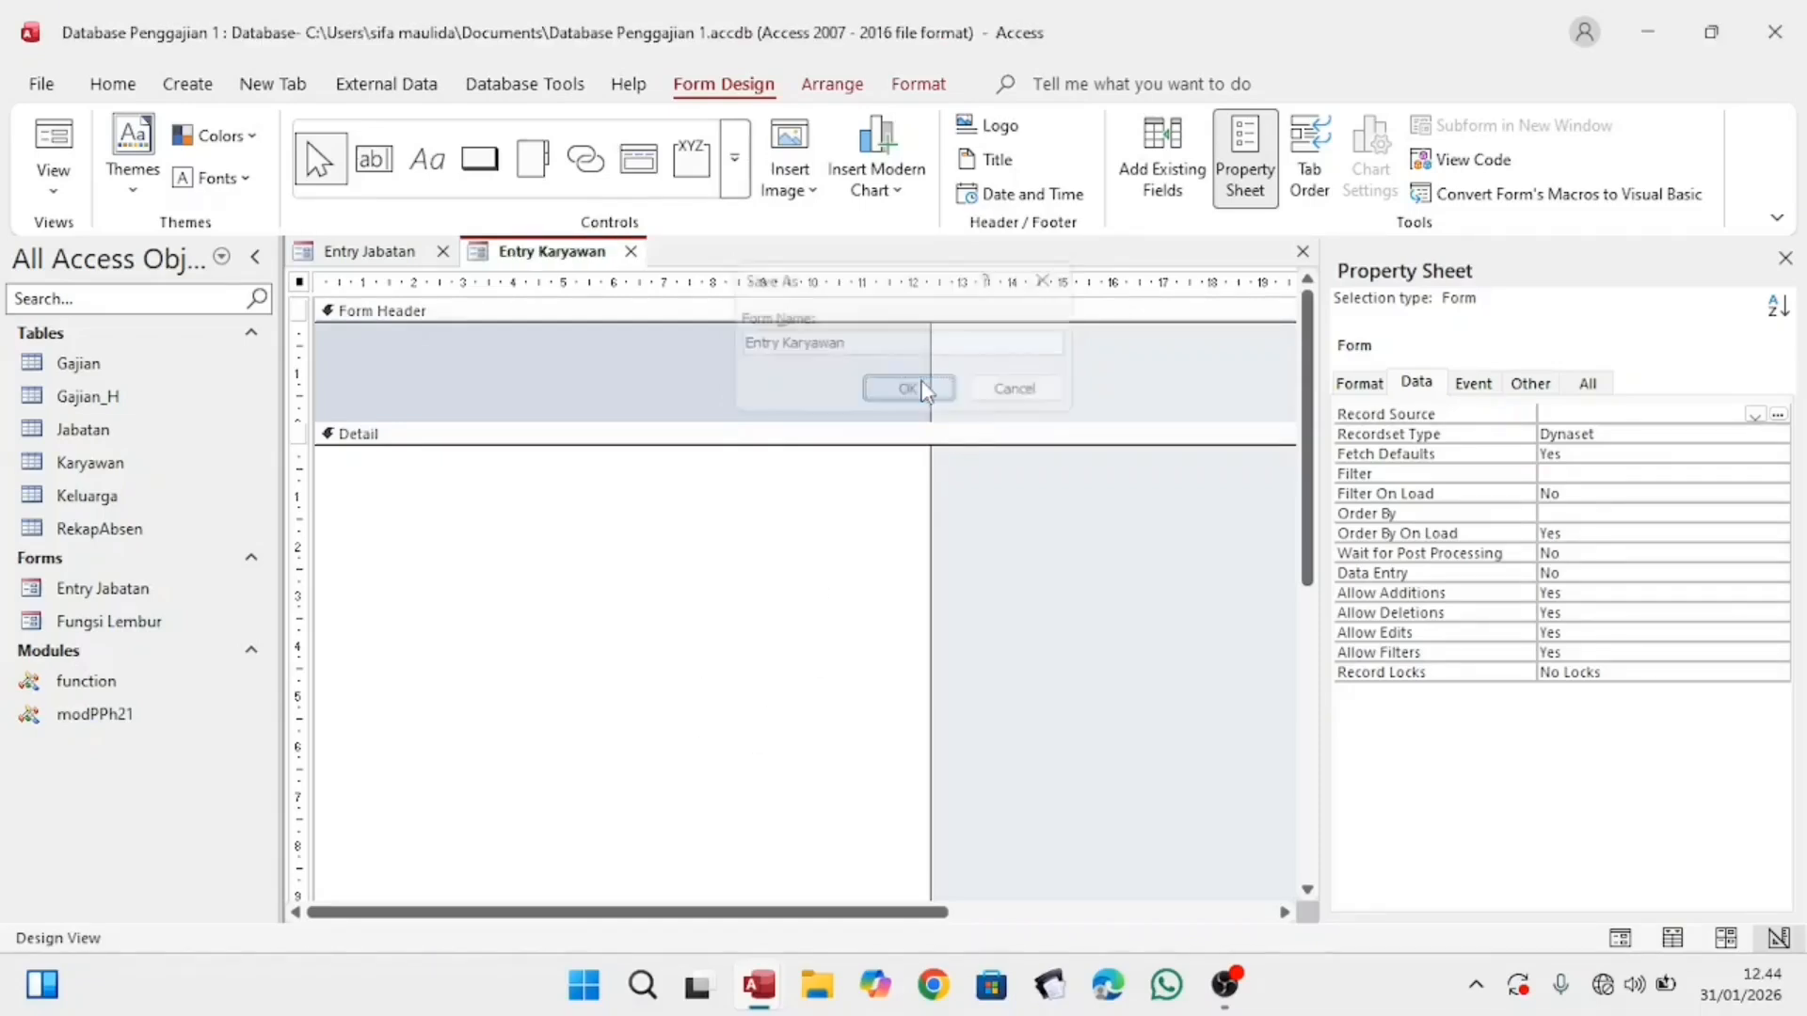
Step: Create a third blank form in Design view and add both page header/footer and form header/footer sections
left_click(179, 83)
left_click(648, 167)
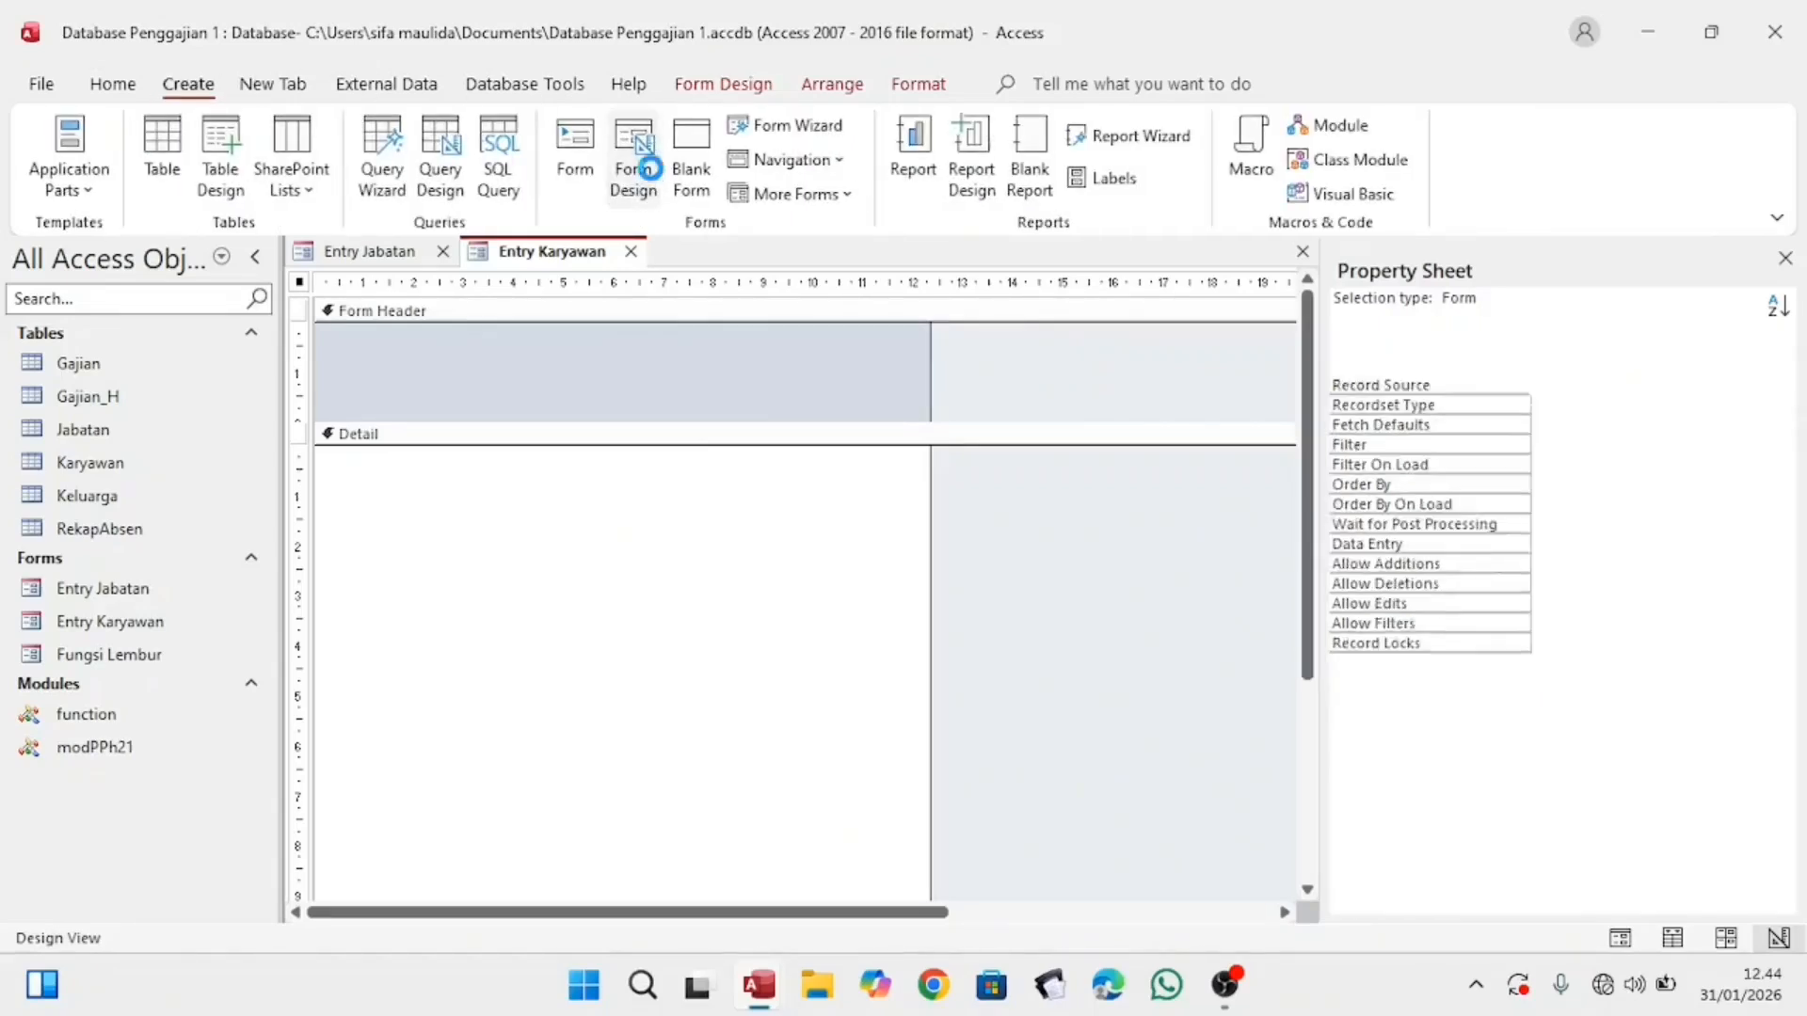
right_click(523, 432)
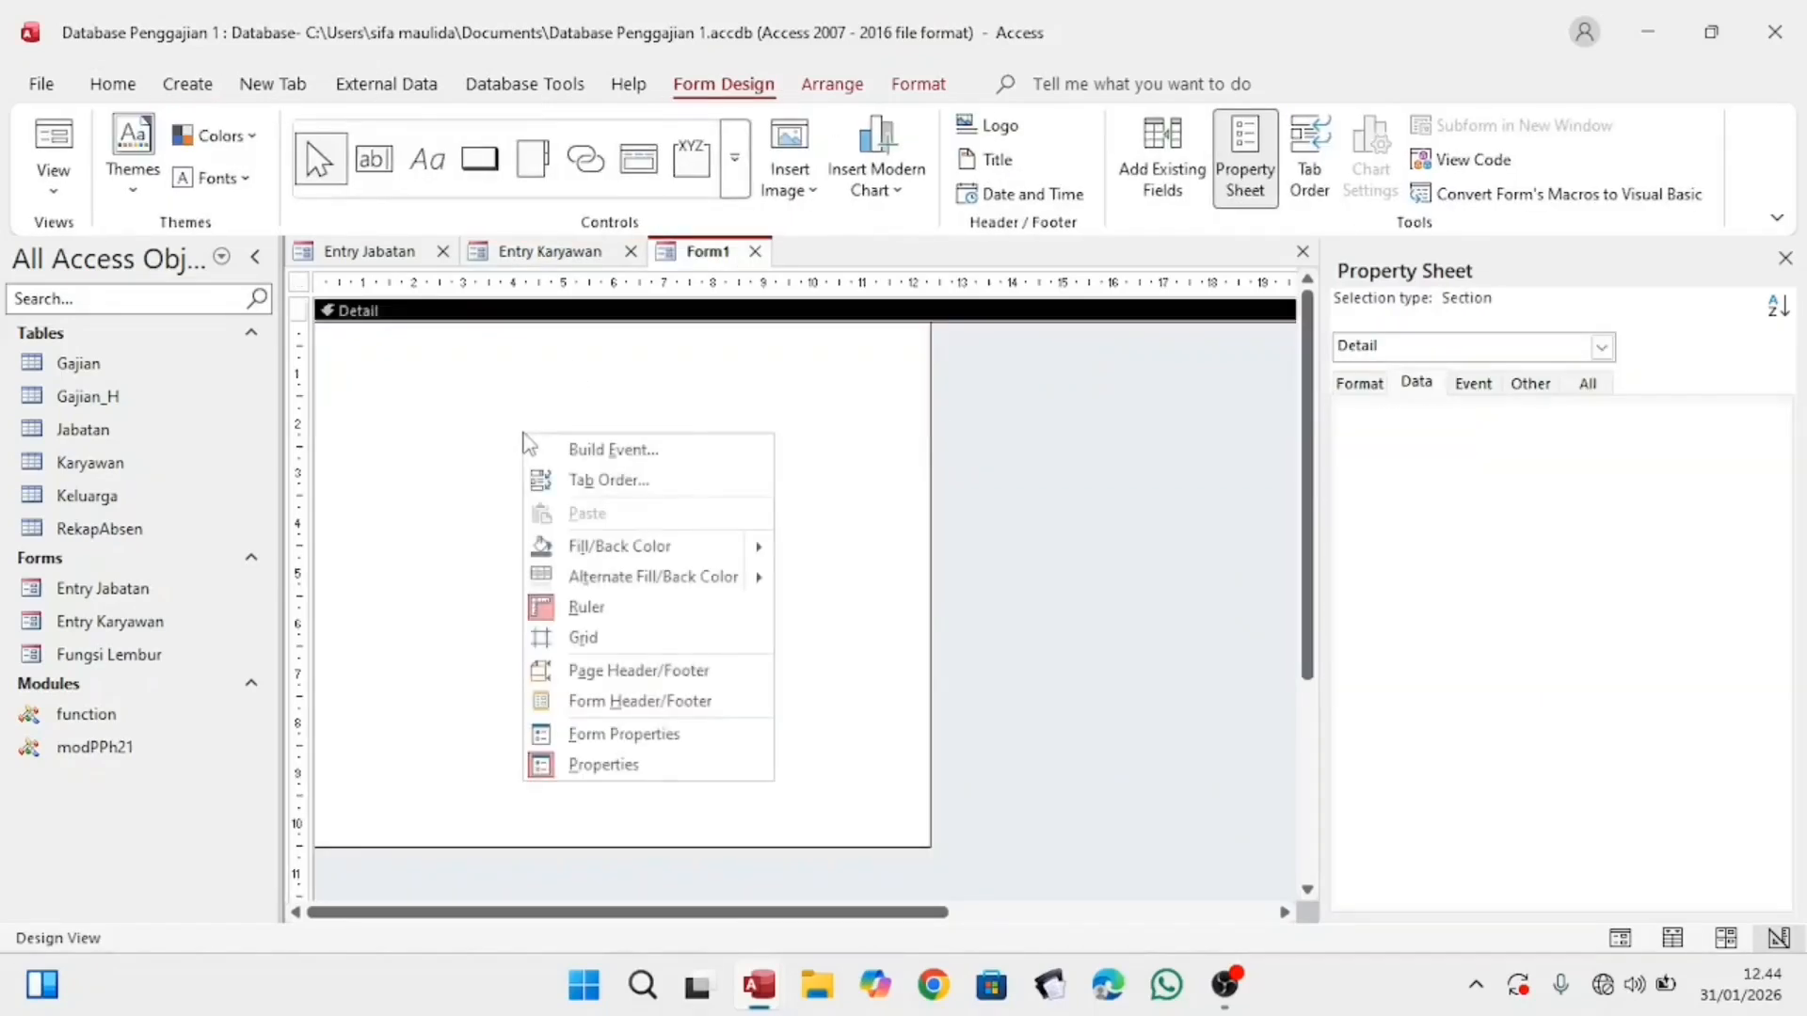
left_click(653, 674)
right_click(621, 623)
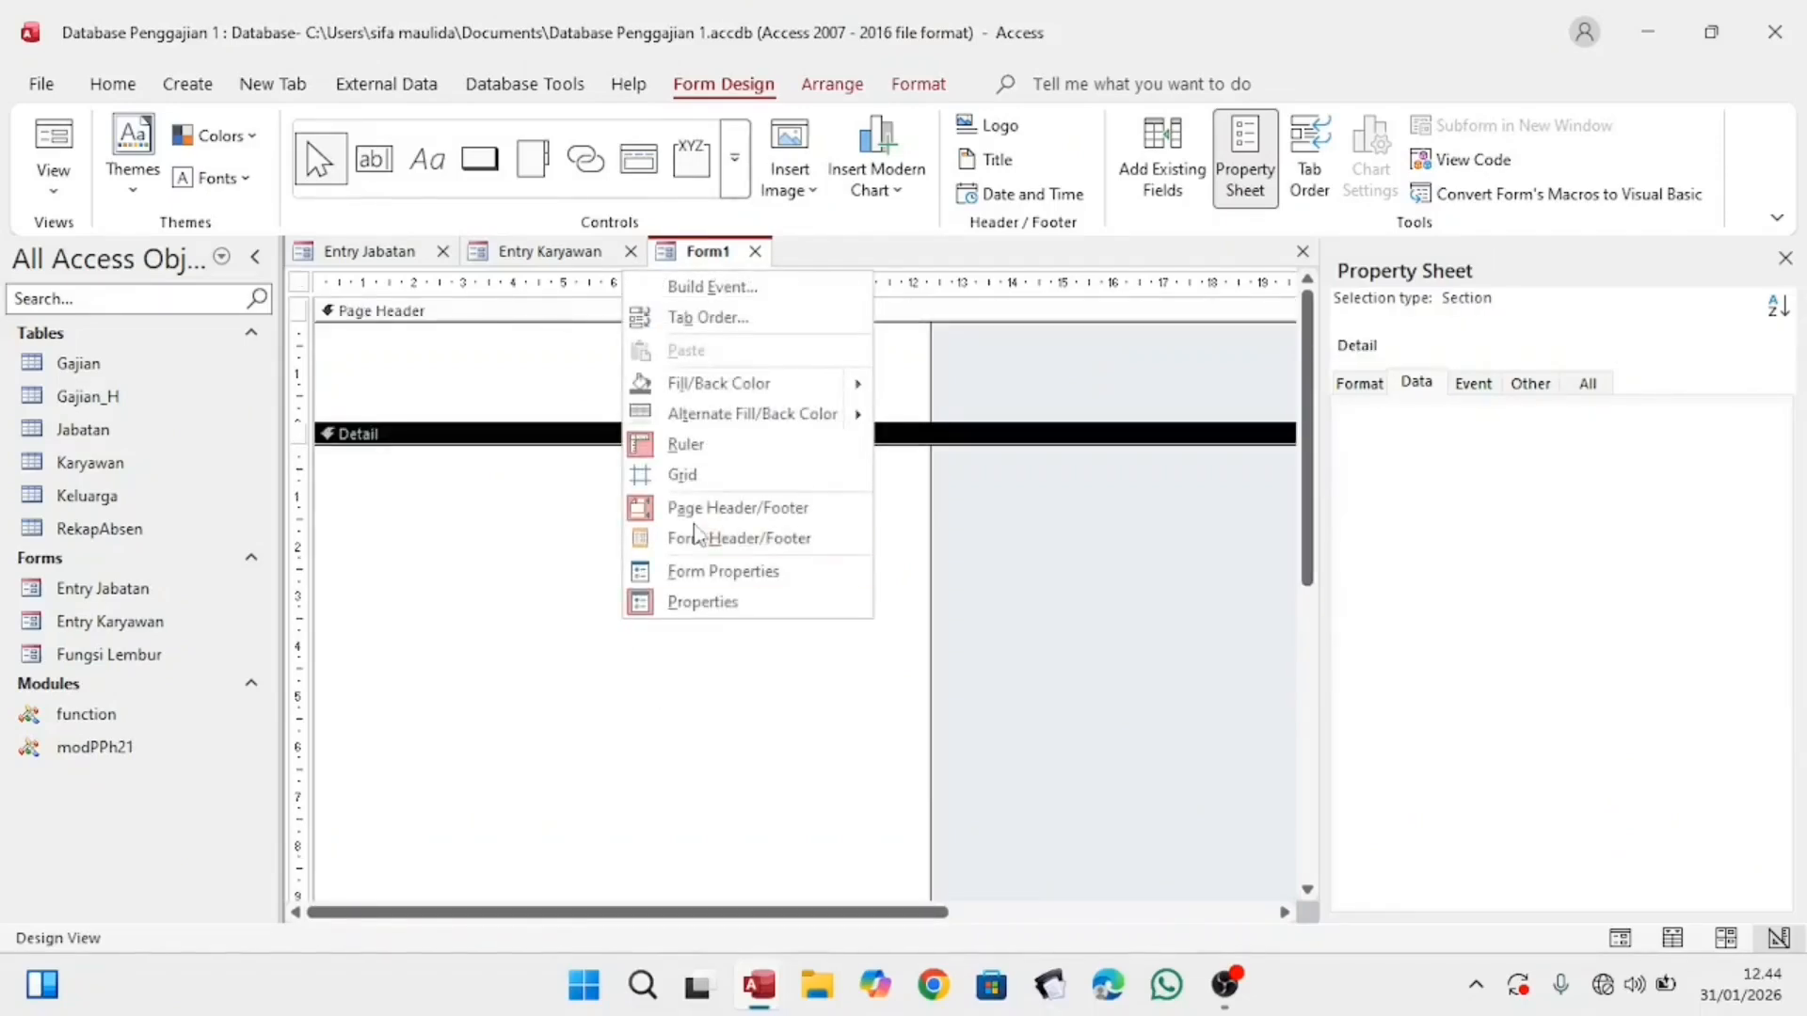
left_click(696, 536)
right_click(623, 517)
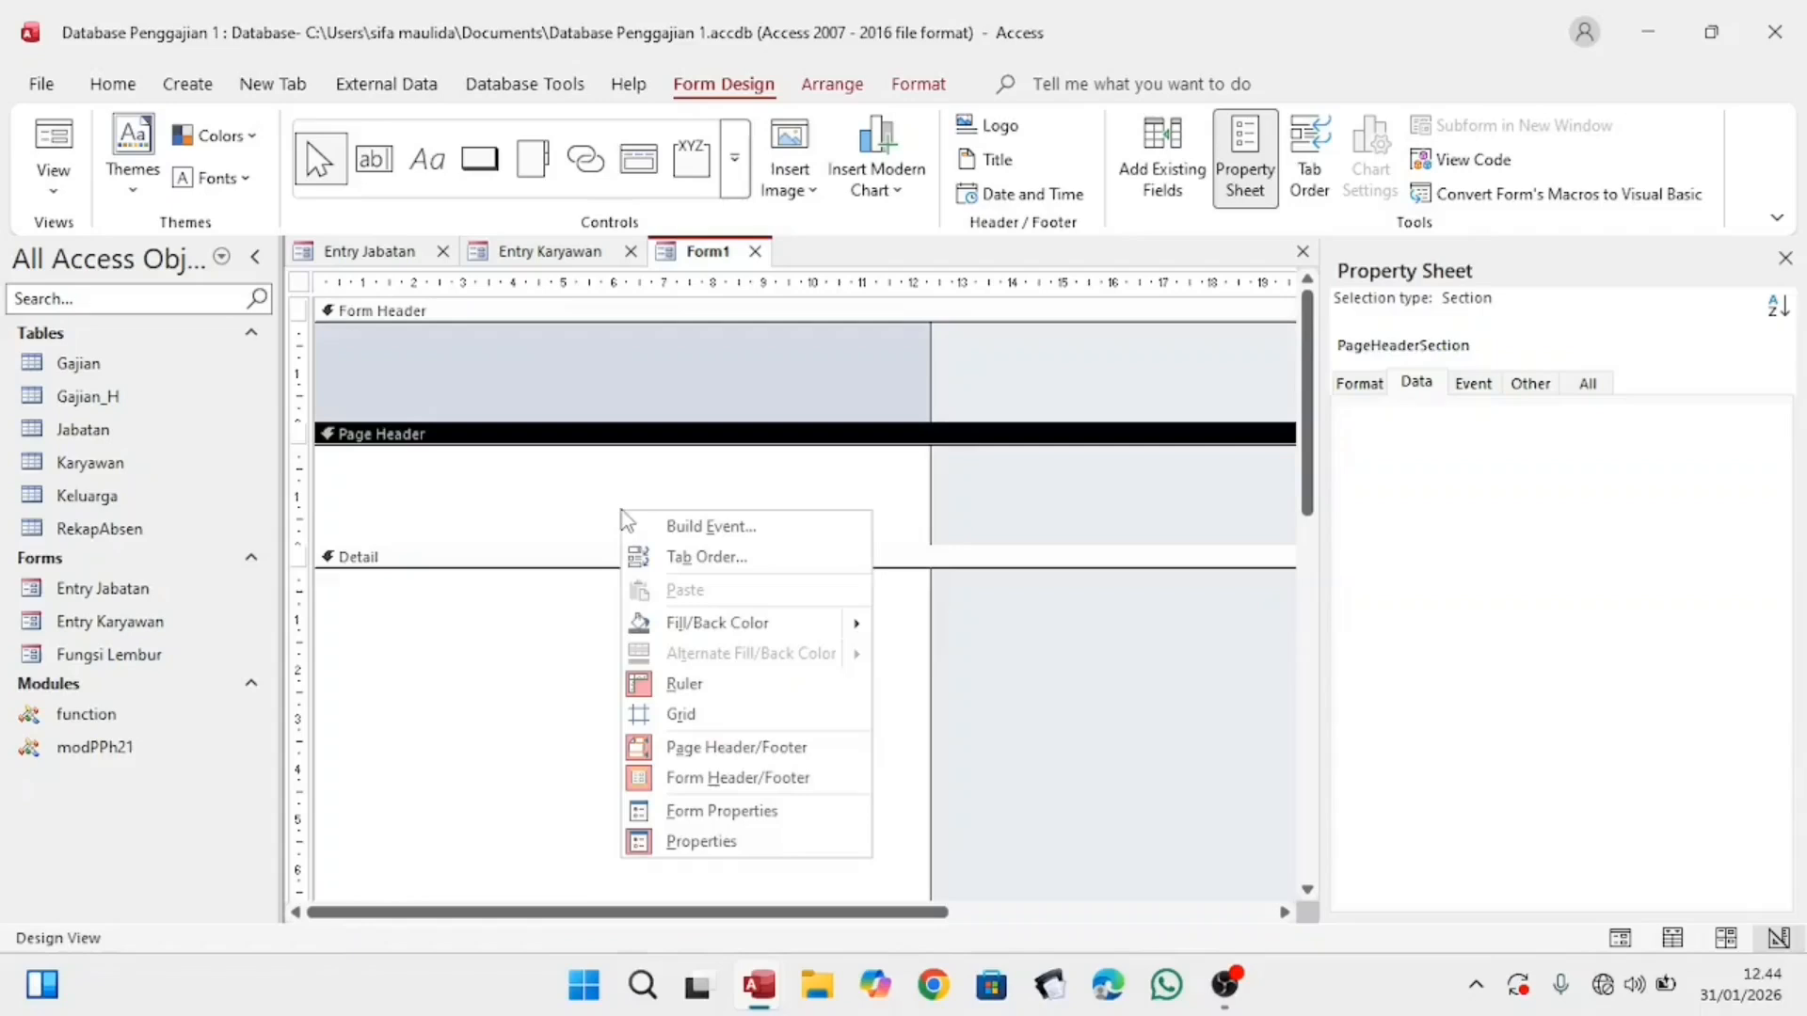
left_click(442, 367)
right_click(442, 367)
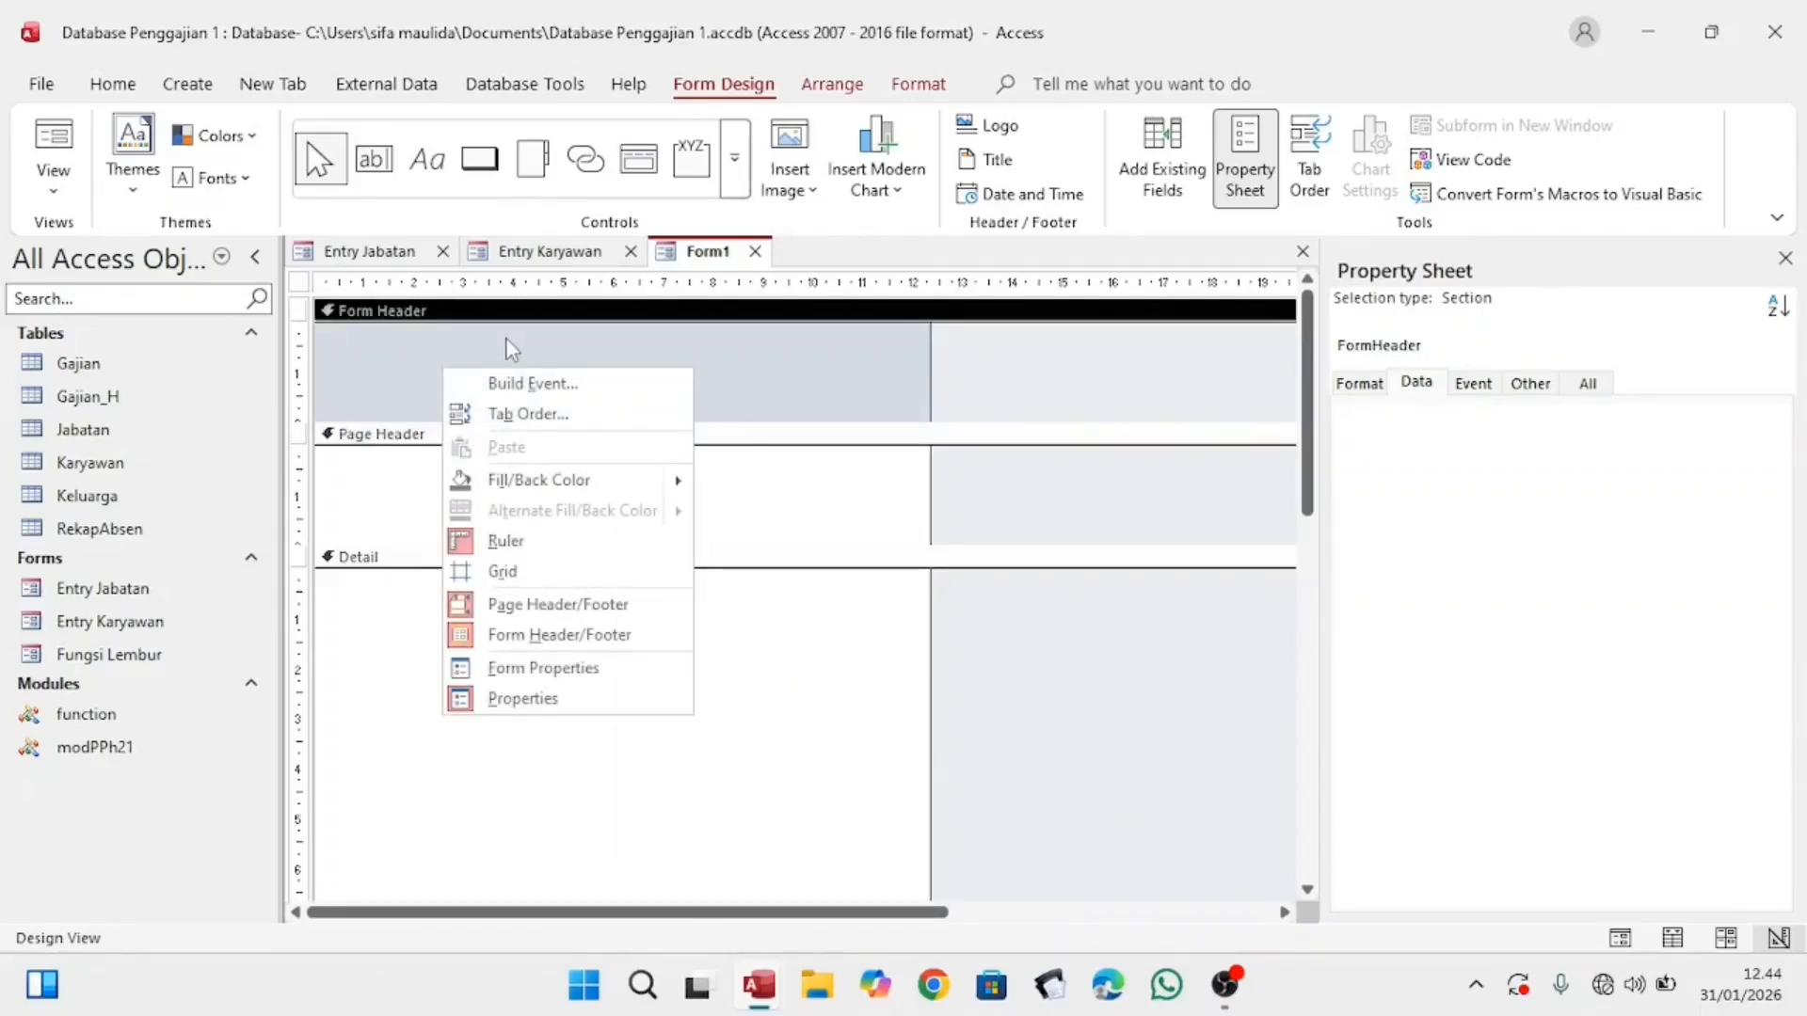
left_click(809, 477)
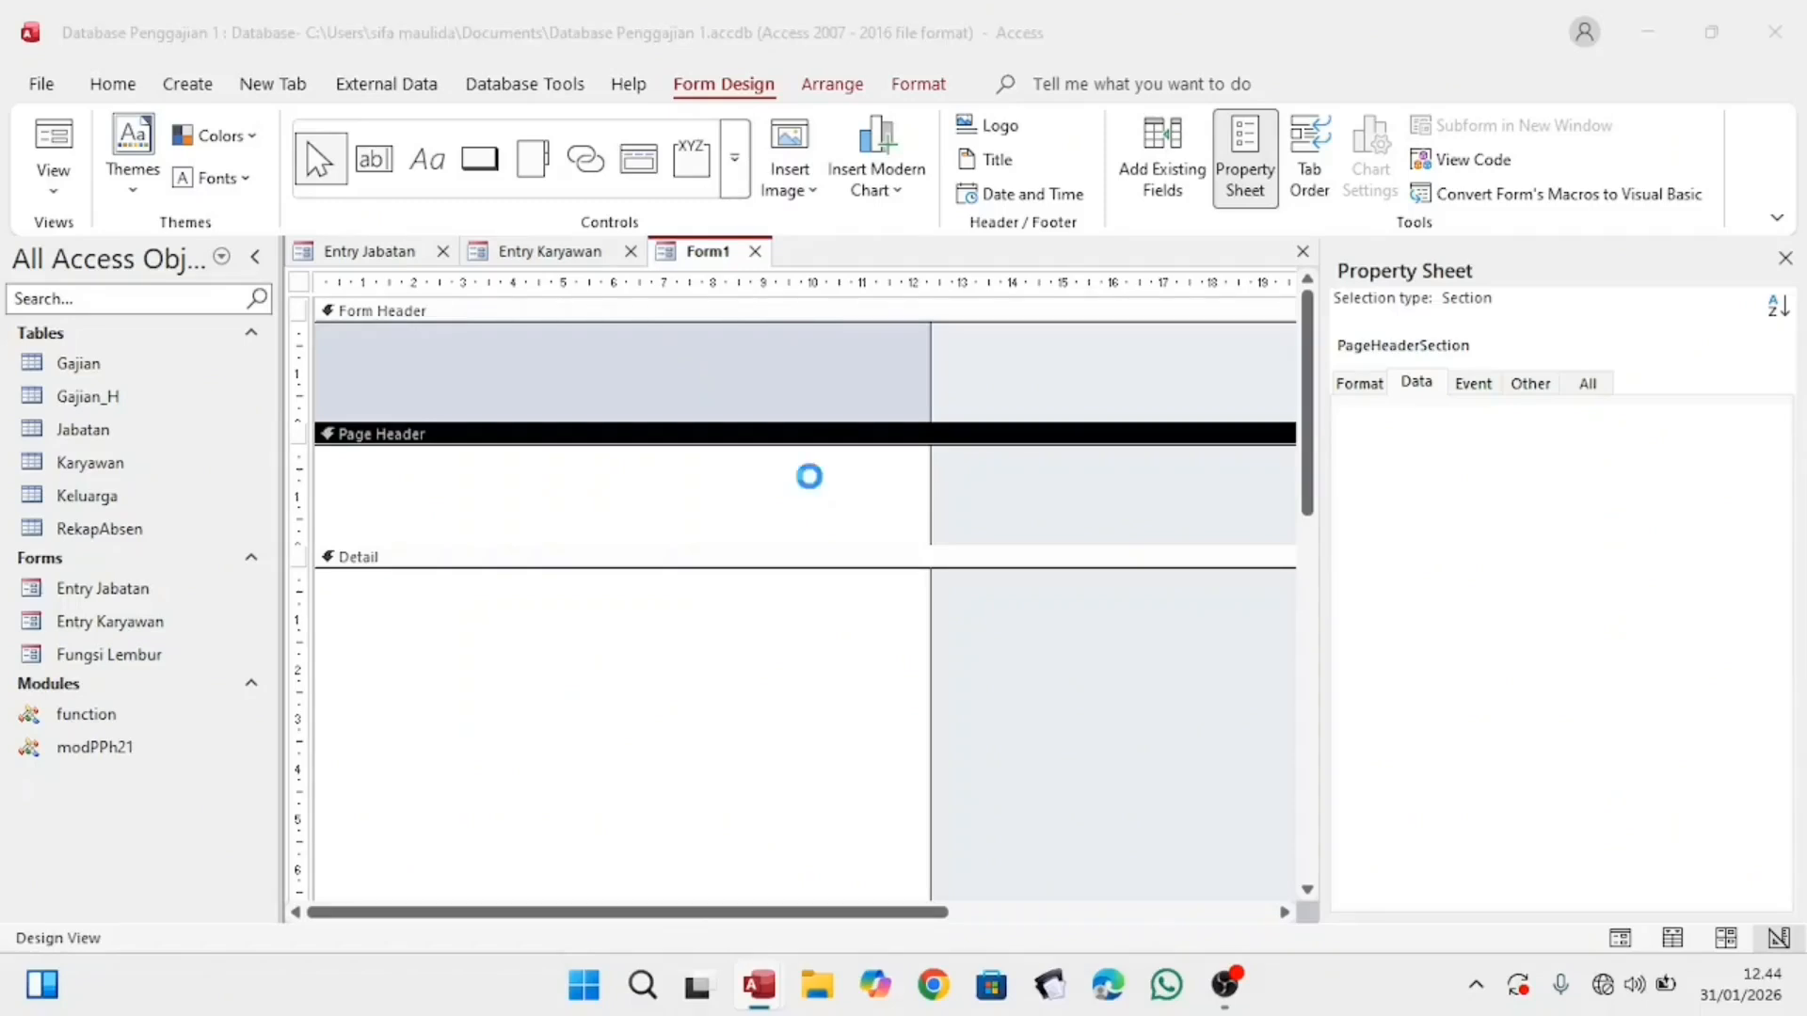
Step: Save the form with the page and form headers under the name Entry Keluarga
key("ctrl+s")
key("BackSpace")
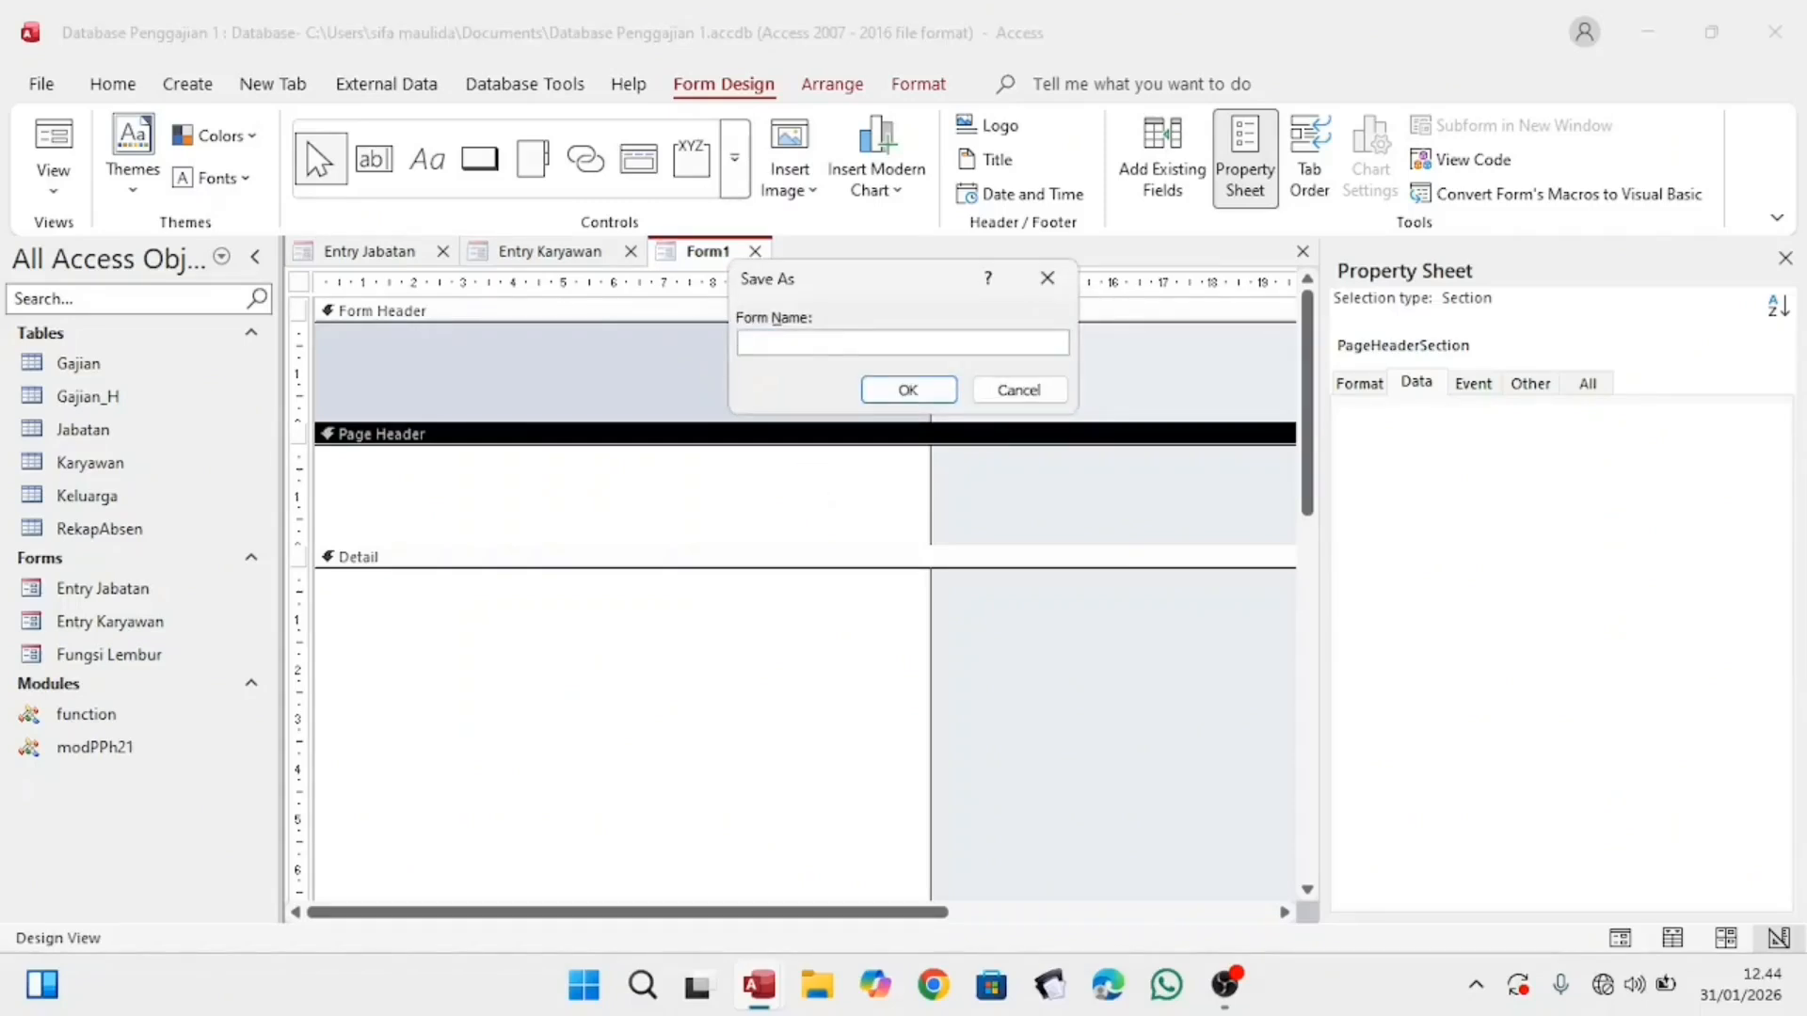
key("Caps_Lock")
key("Caps_Lock")
type("Entry Keluarga")
left_click(880, 390)
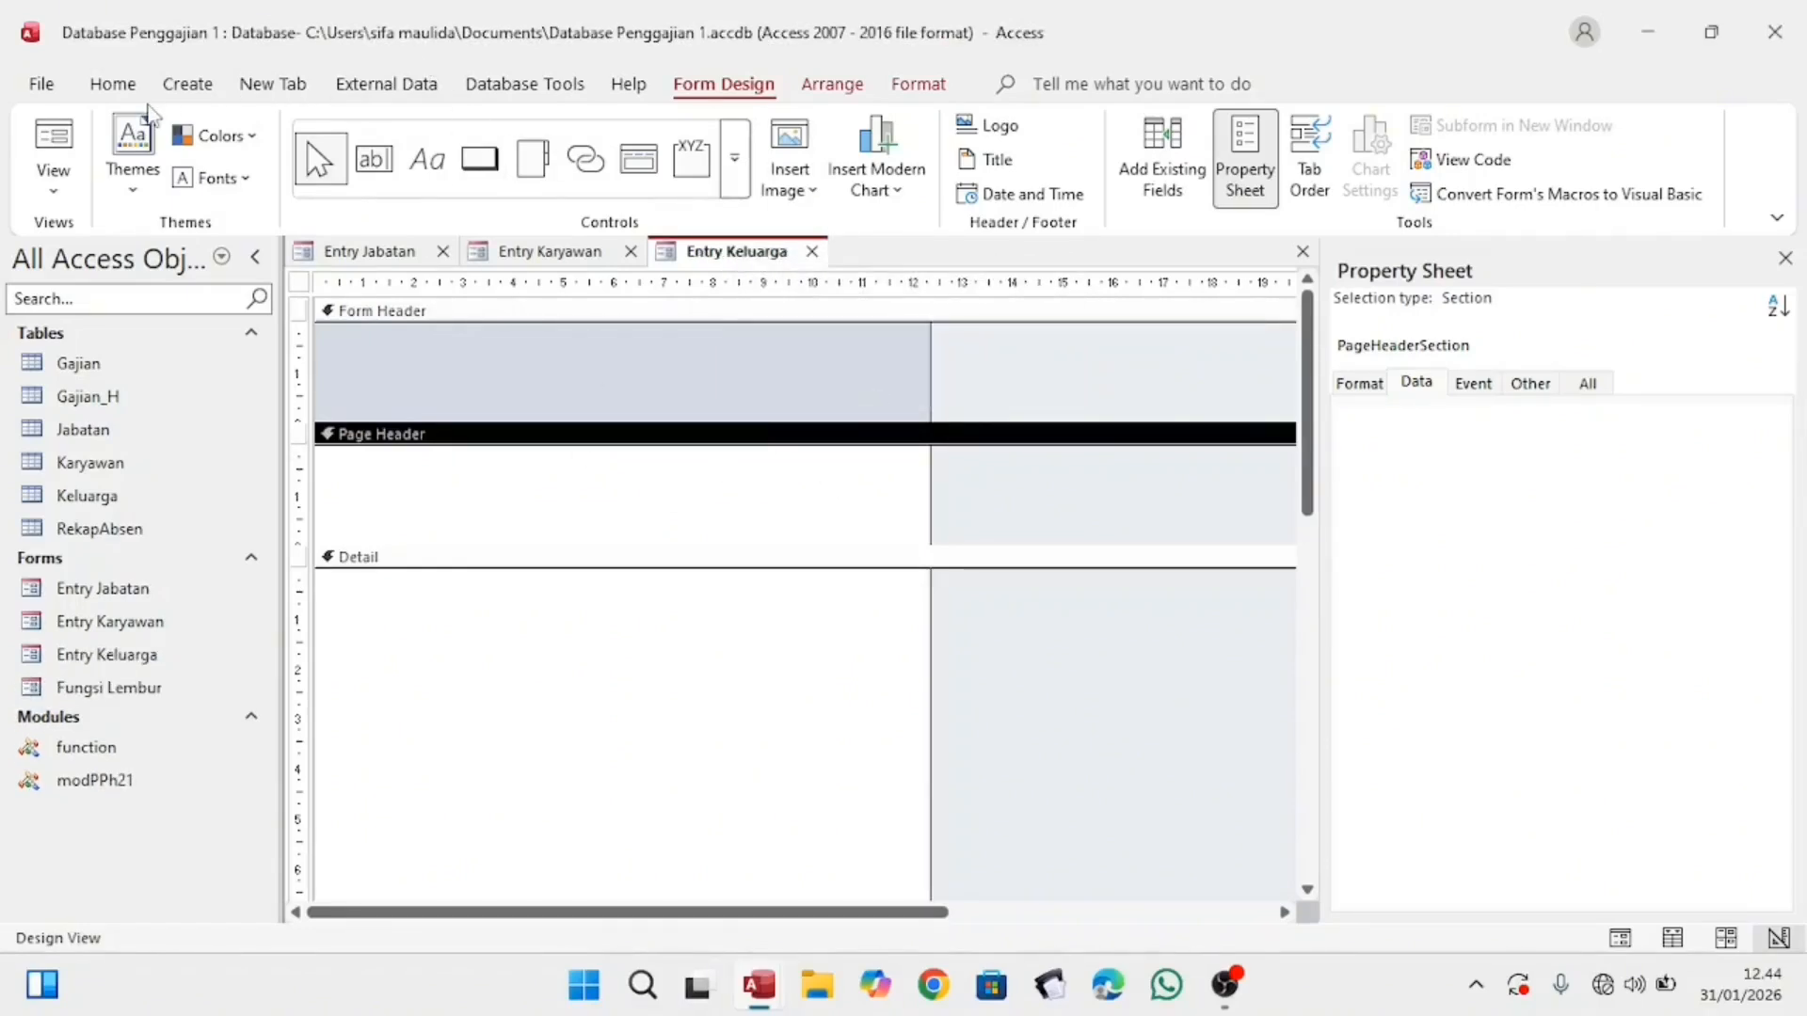
Step: Create a blank form in Design view with a form header and footer, and save it as Entry Rekap Absen
left_click(197, 83)
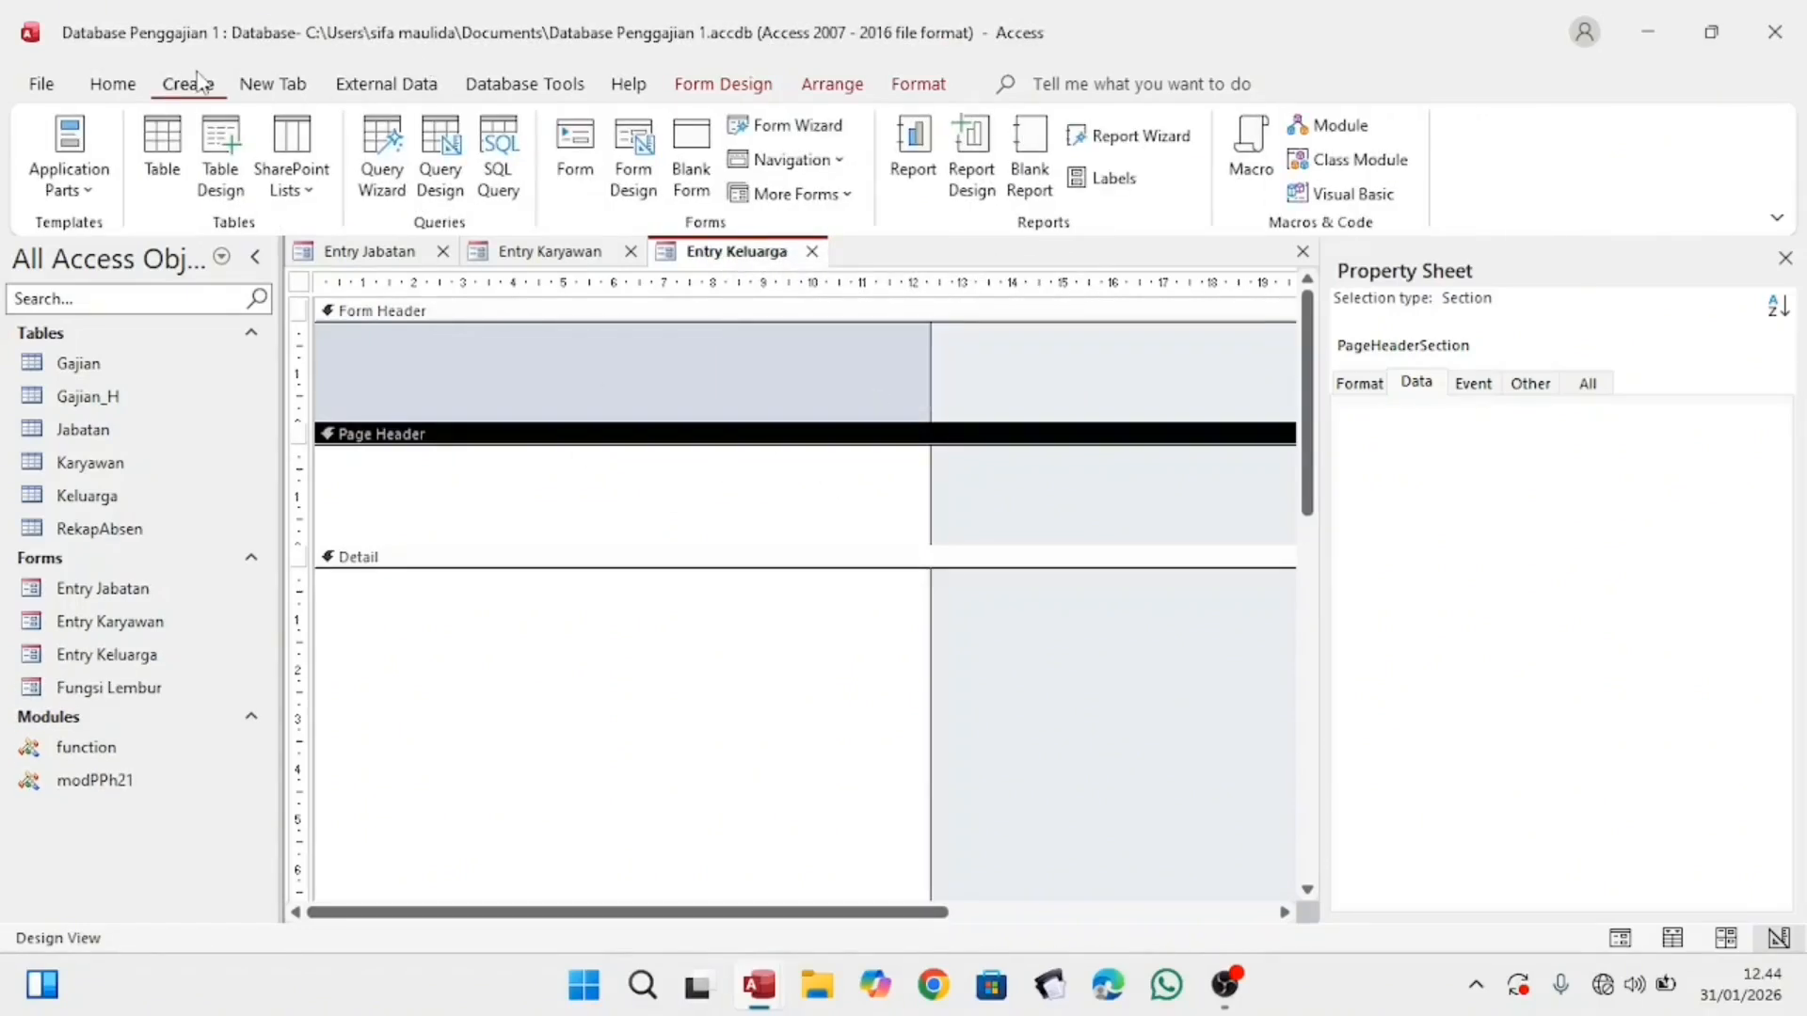
left_click(633, 158)
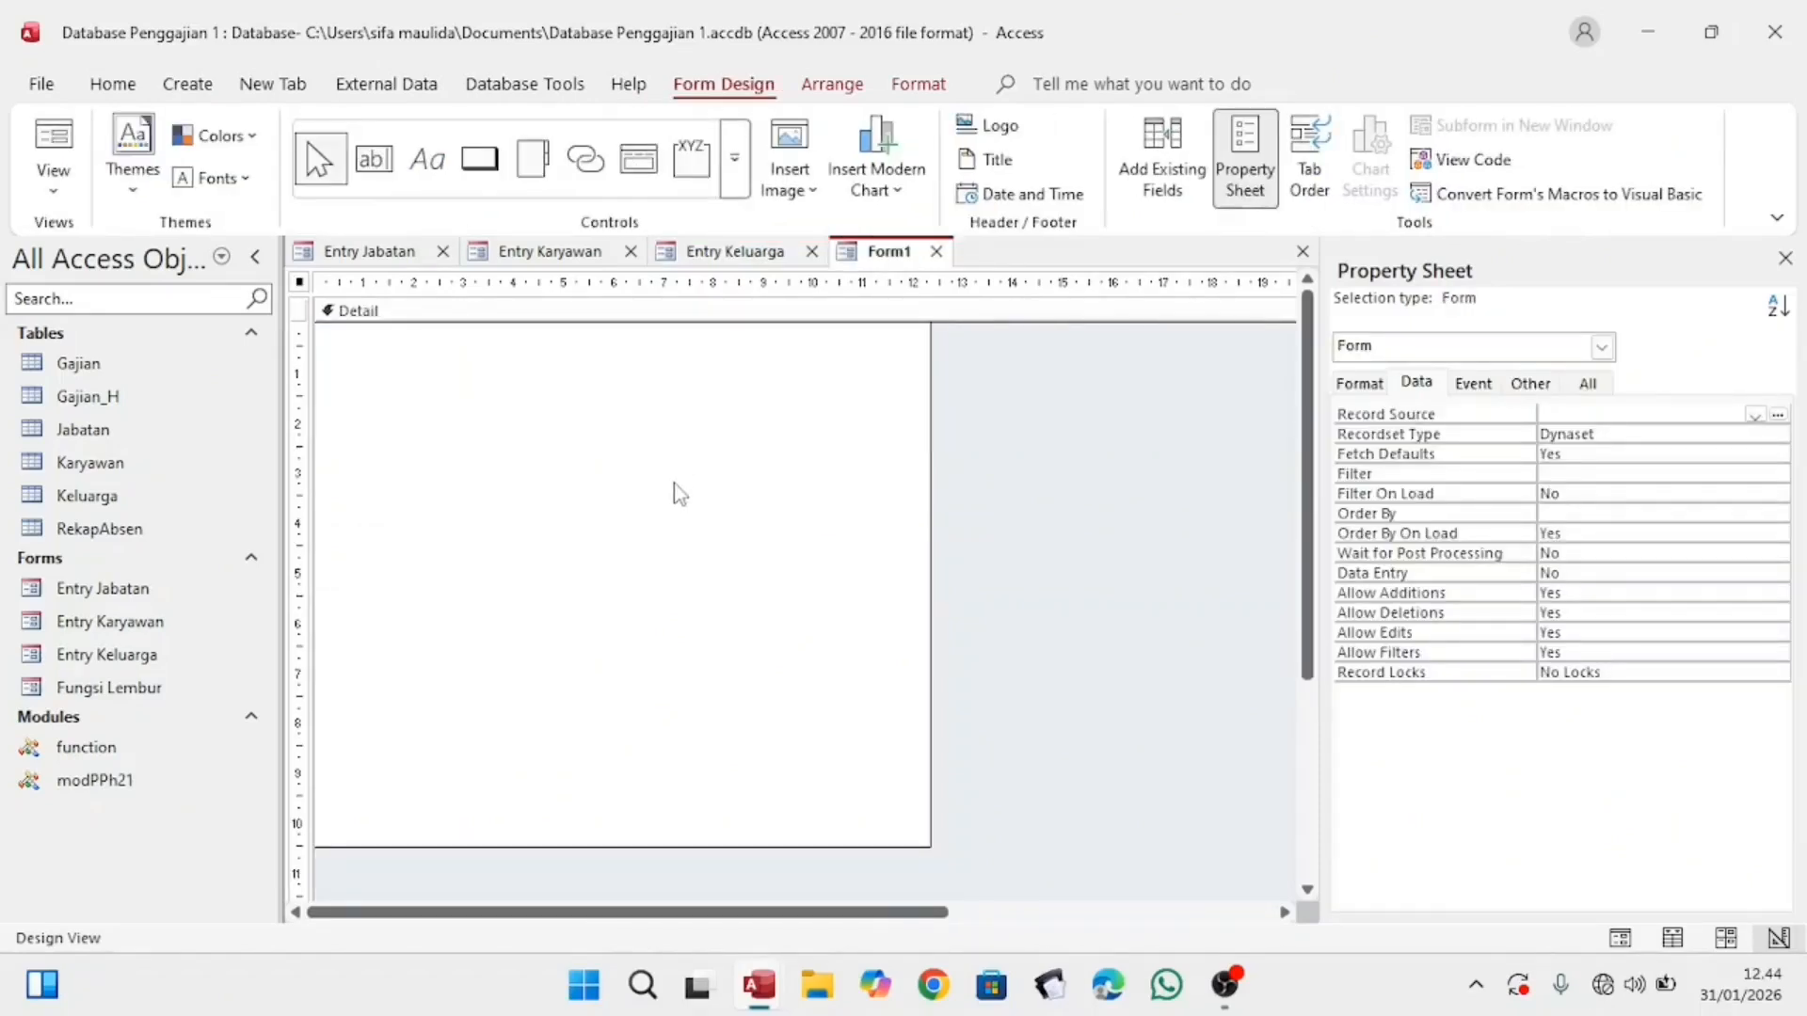
right_click(675, 451)
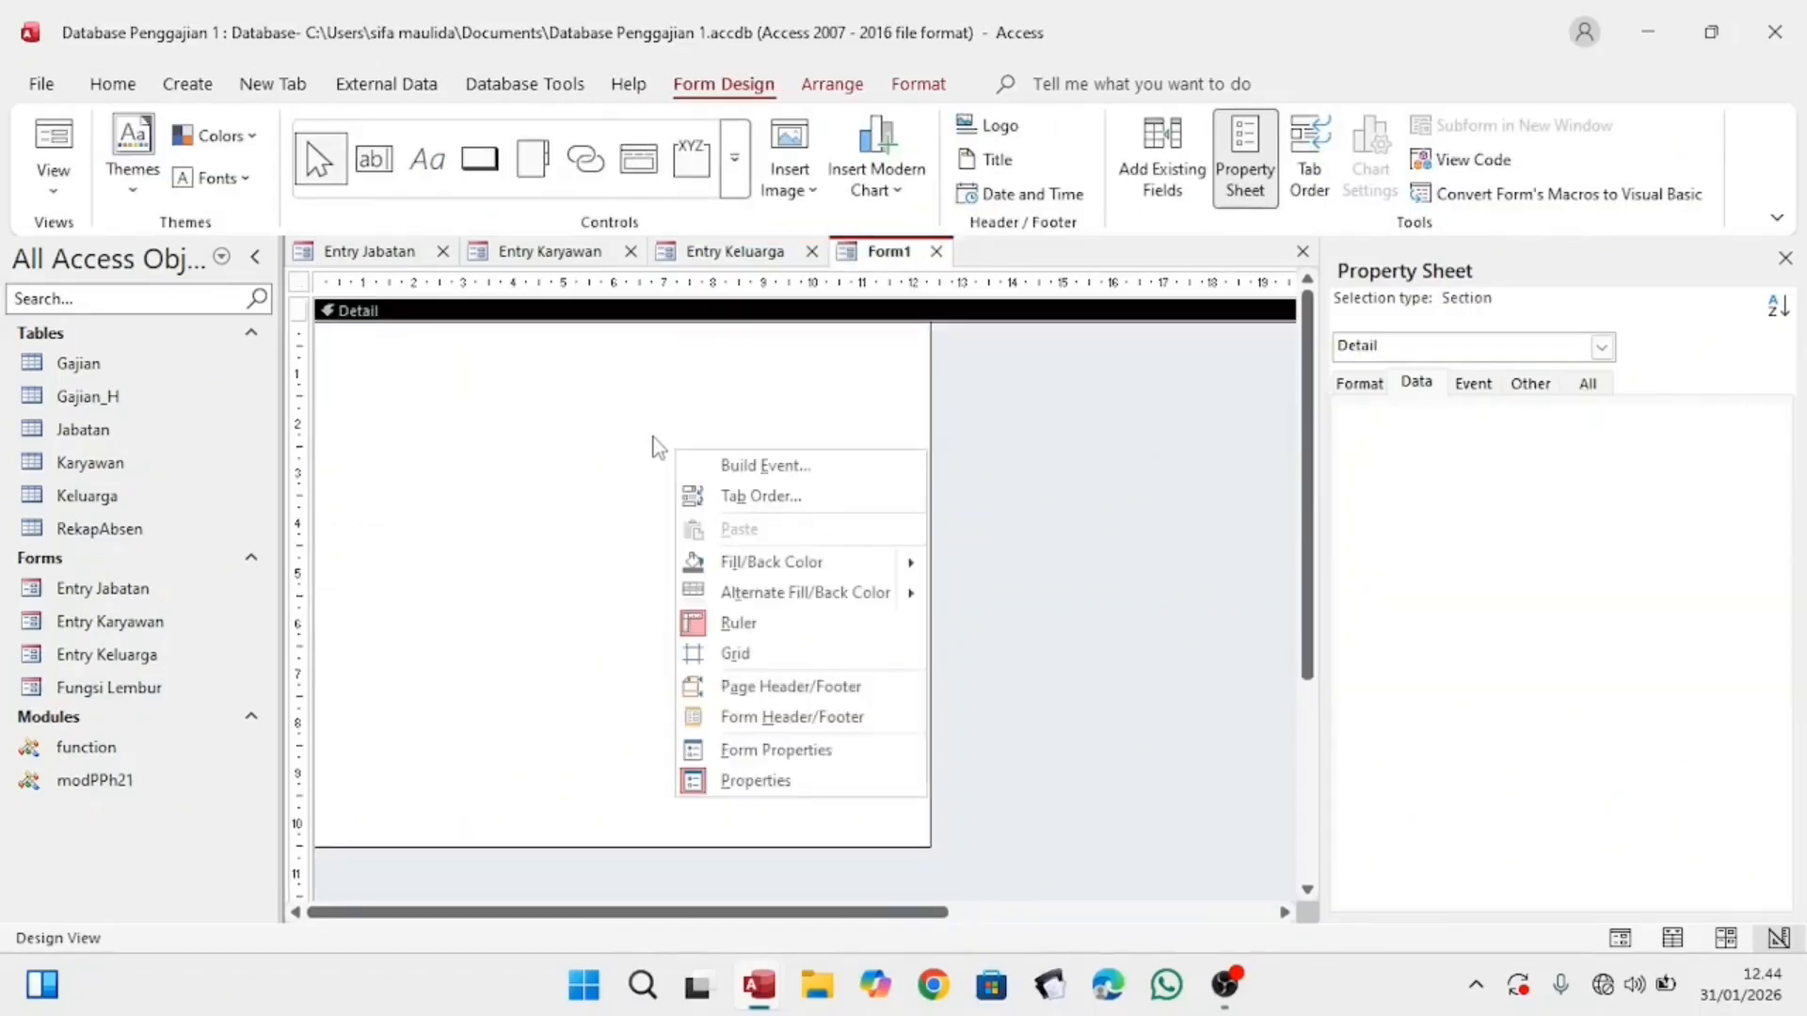
left_click(805, 725)
right_click(701, 696)
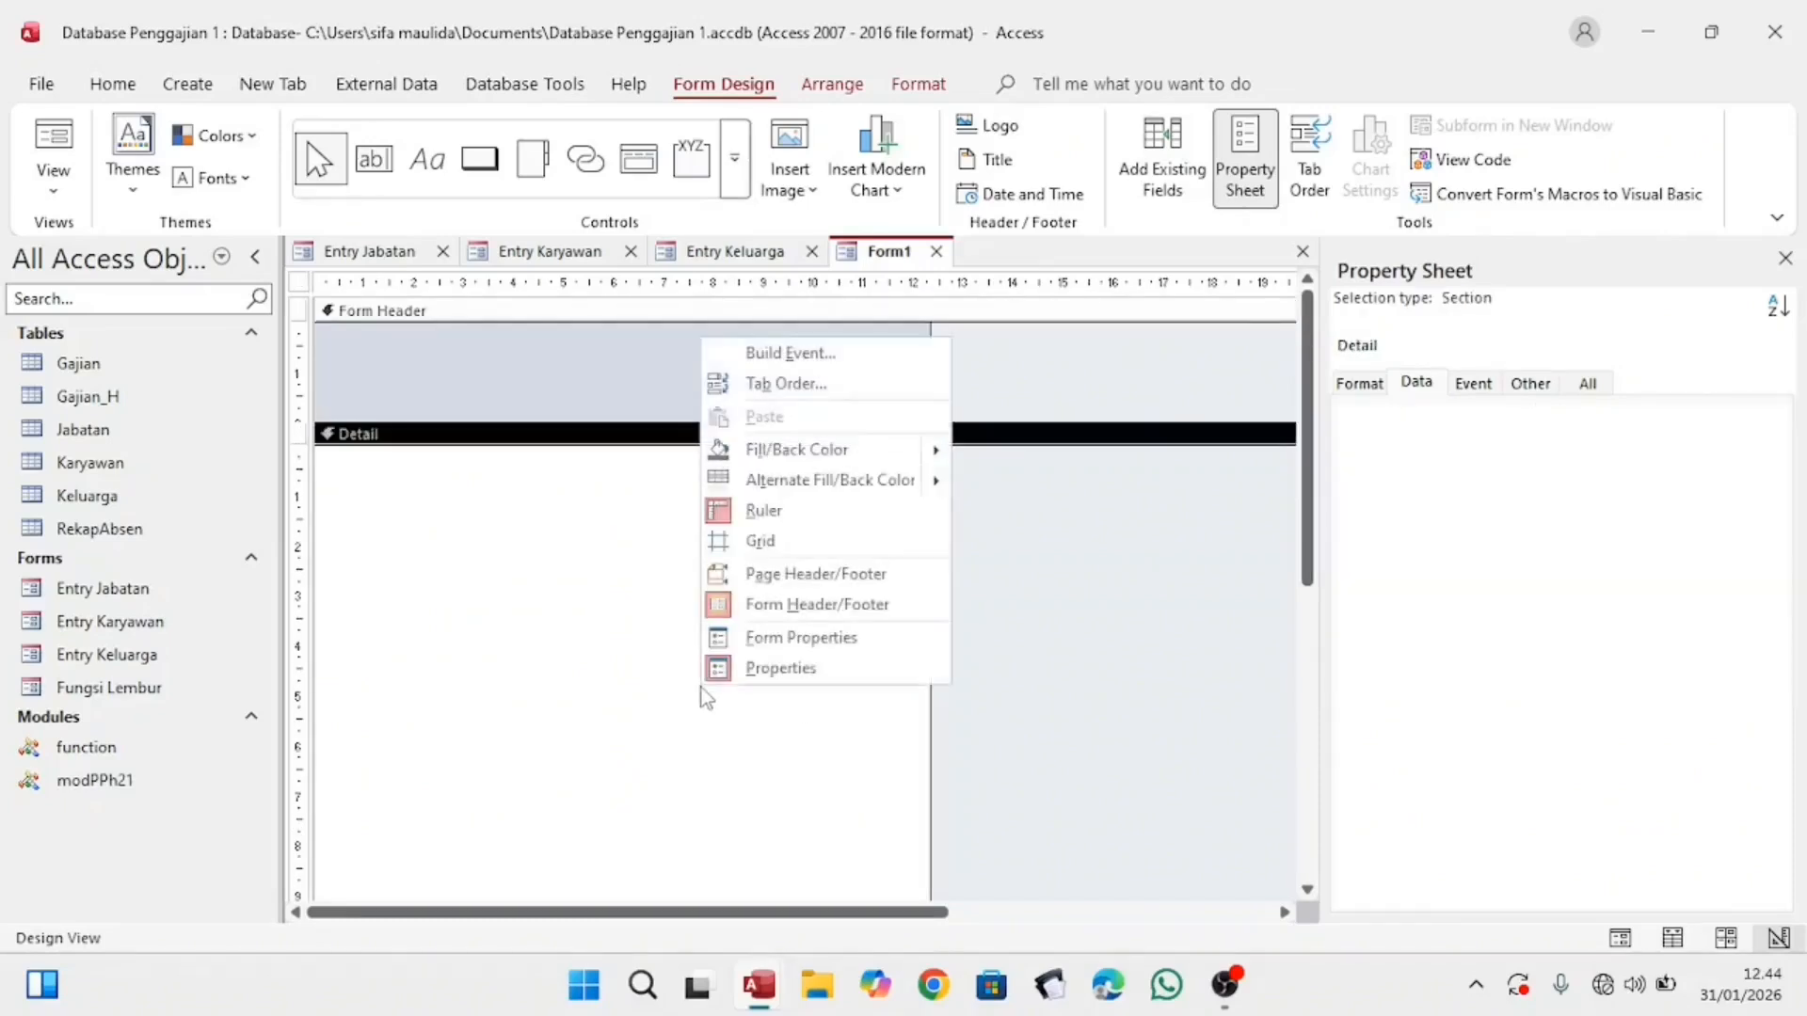
left_click(631, 649)
key("ctrl+s")
key("BackSpace")
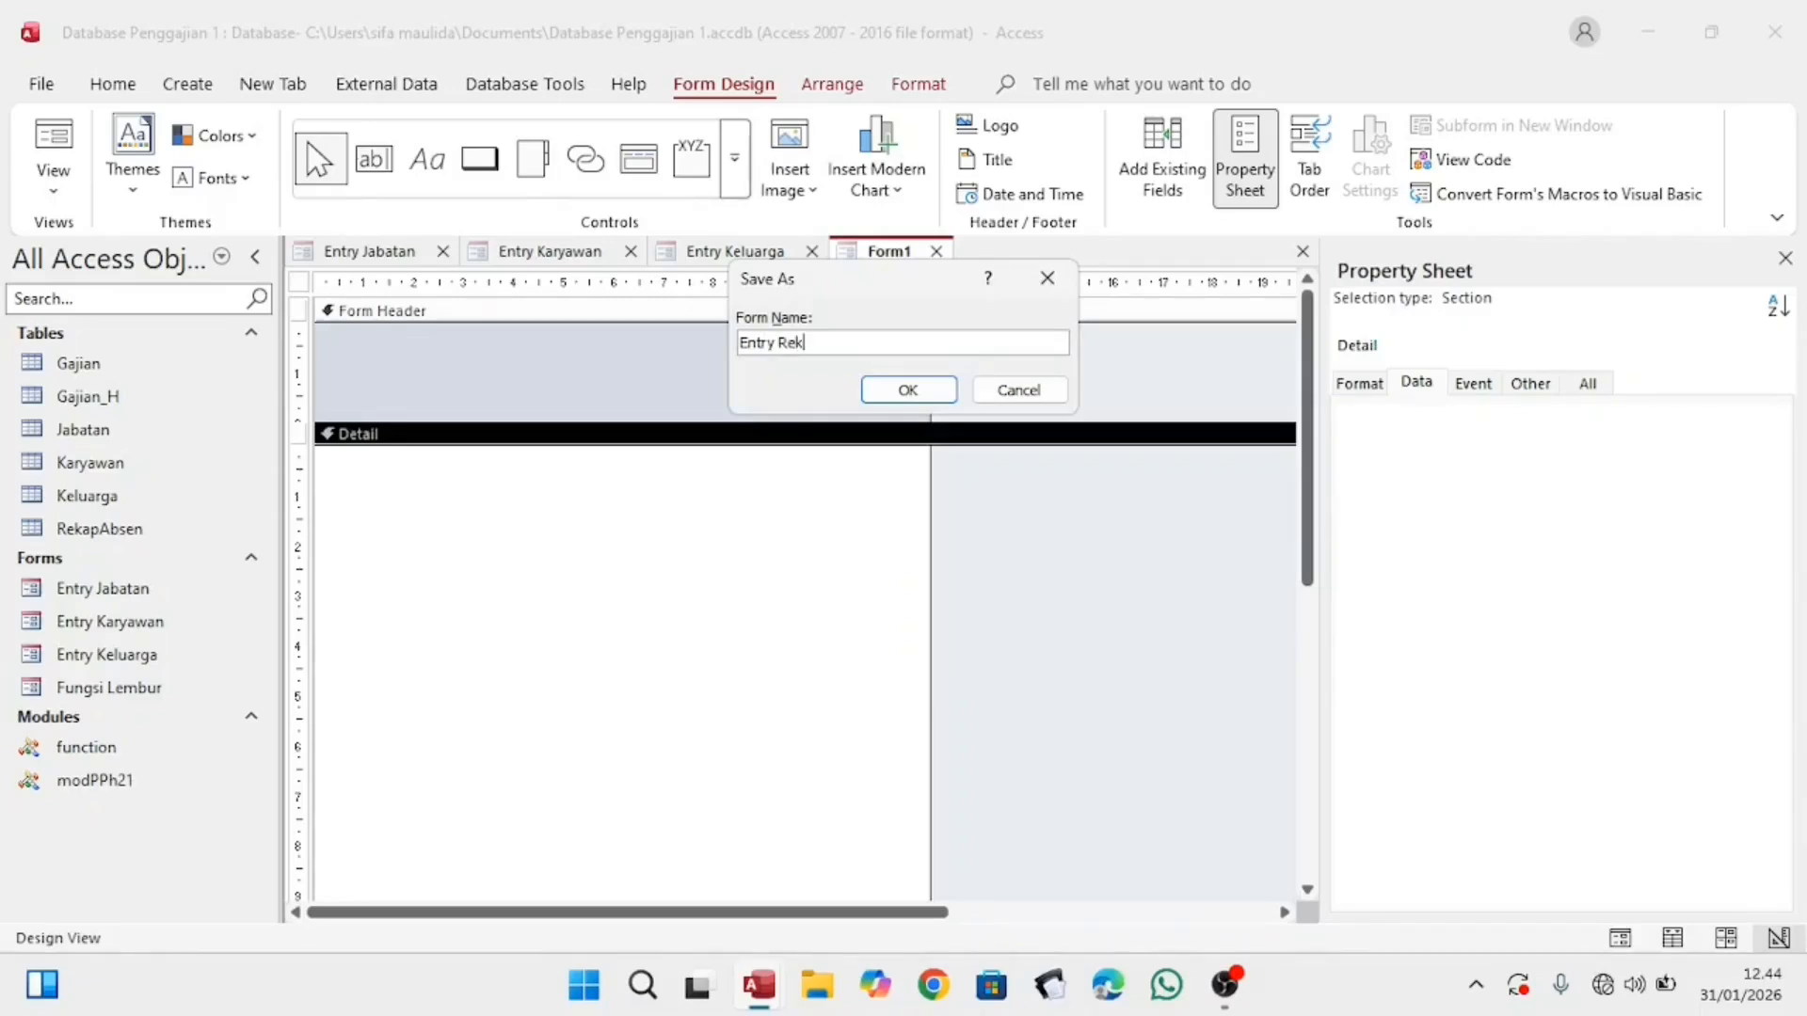
type("Entry Rekap Absen")
left_click(918, 390)
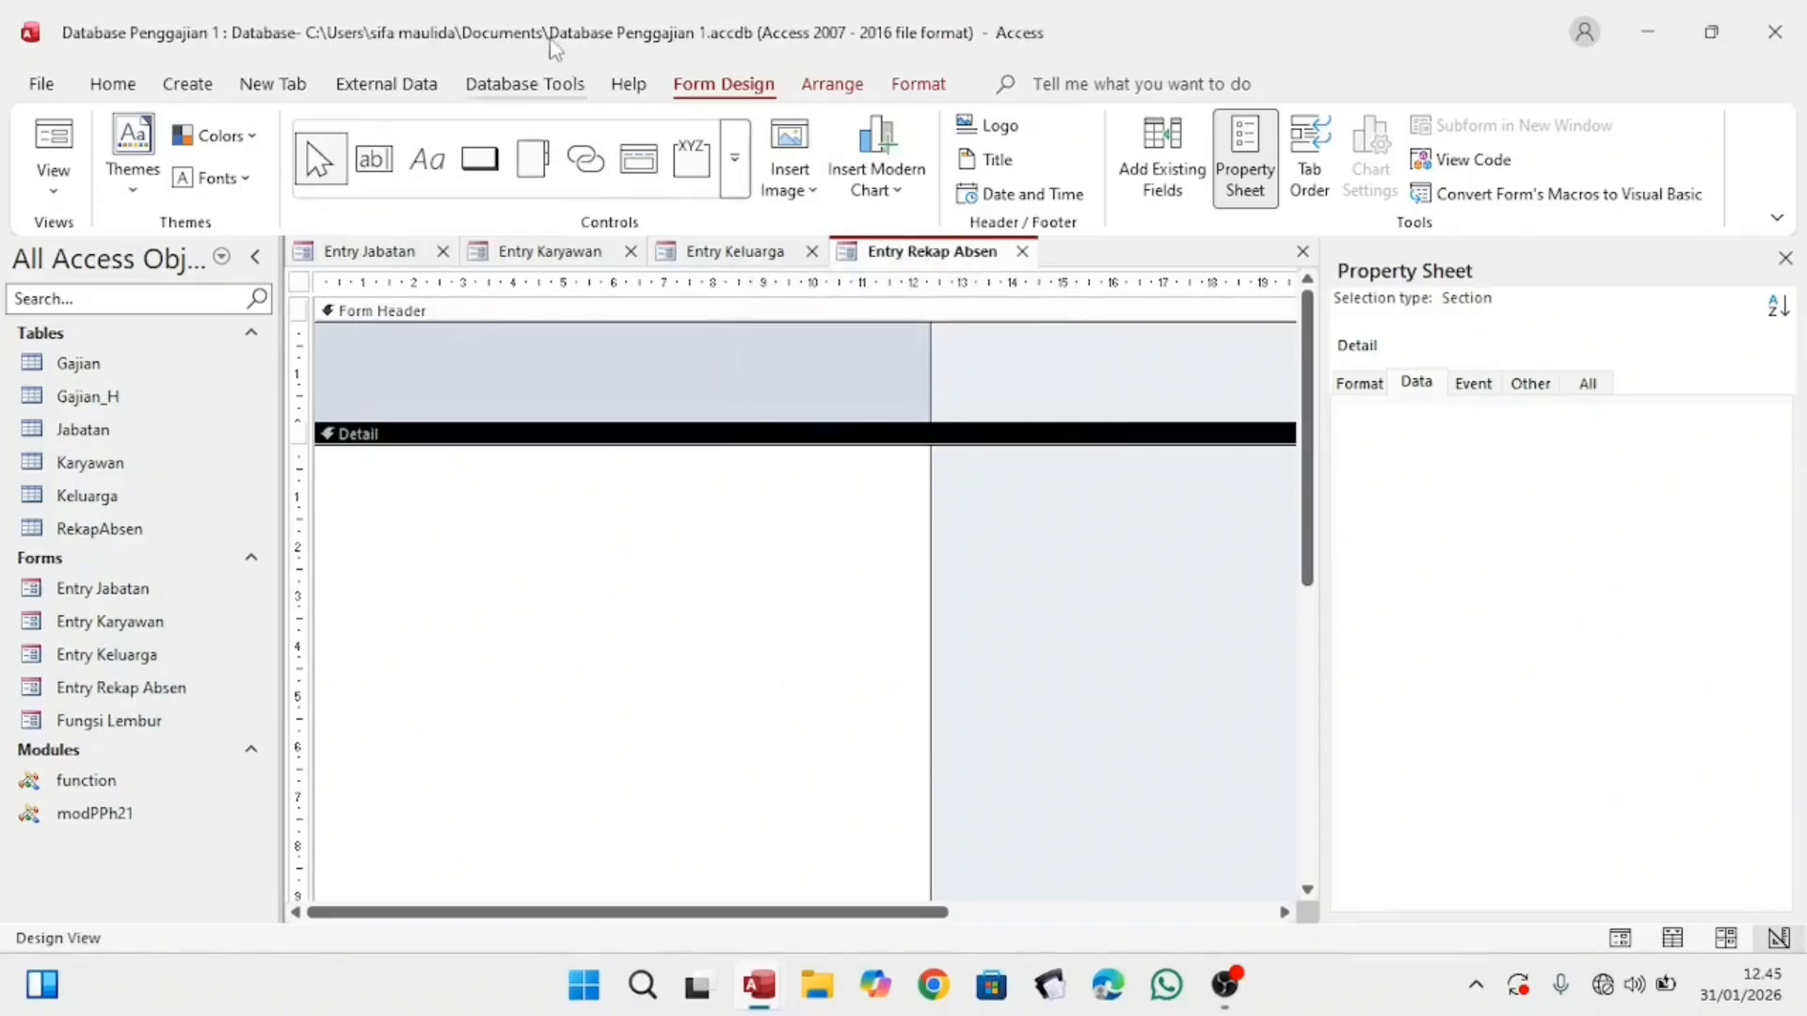
Step: Create a blank form in Design view with a form header and footer, and save it as Entry Rekap Absen Detail
left_click(187, 84)
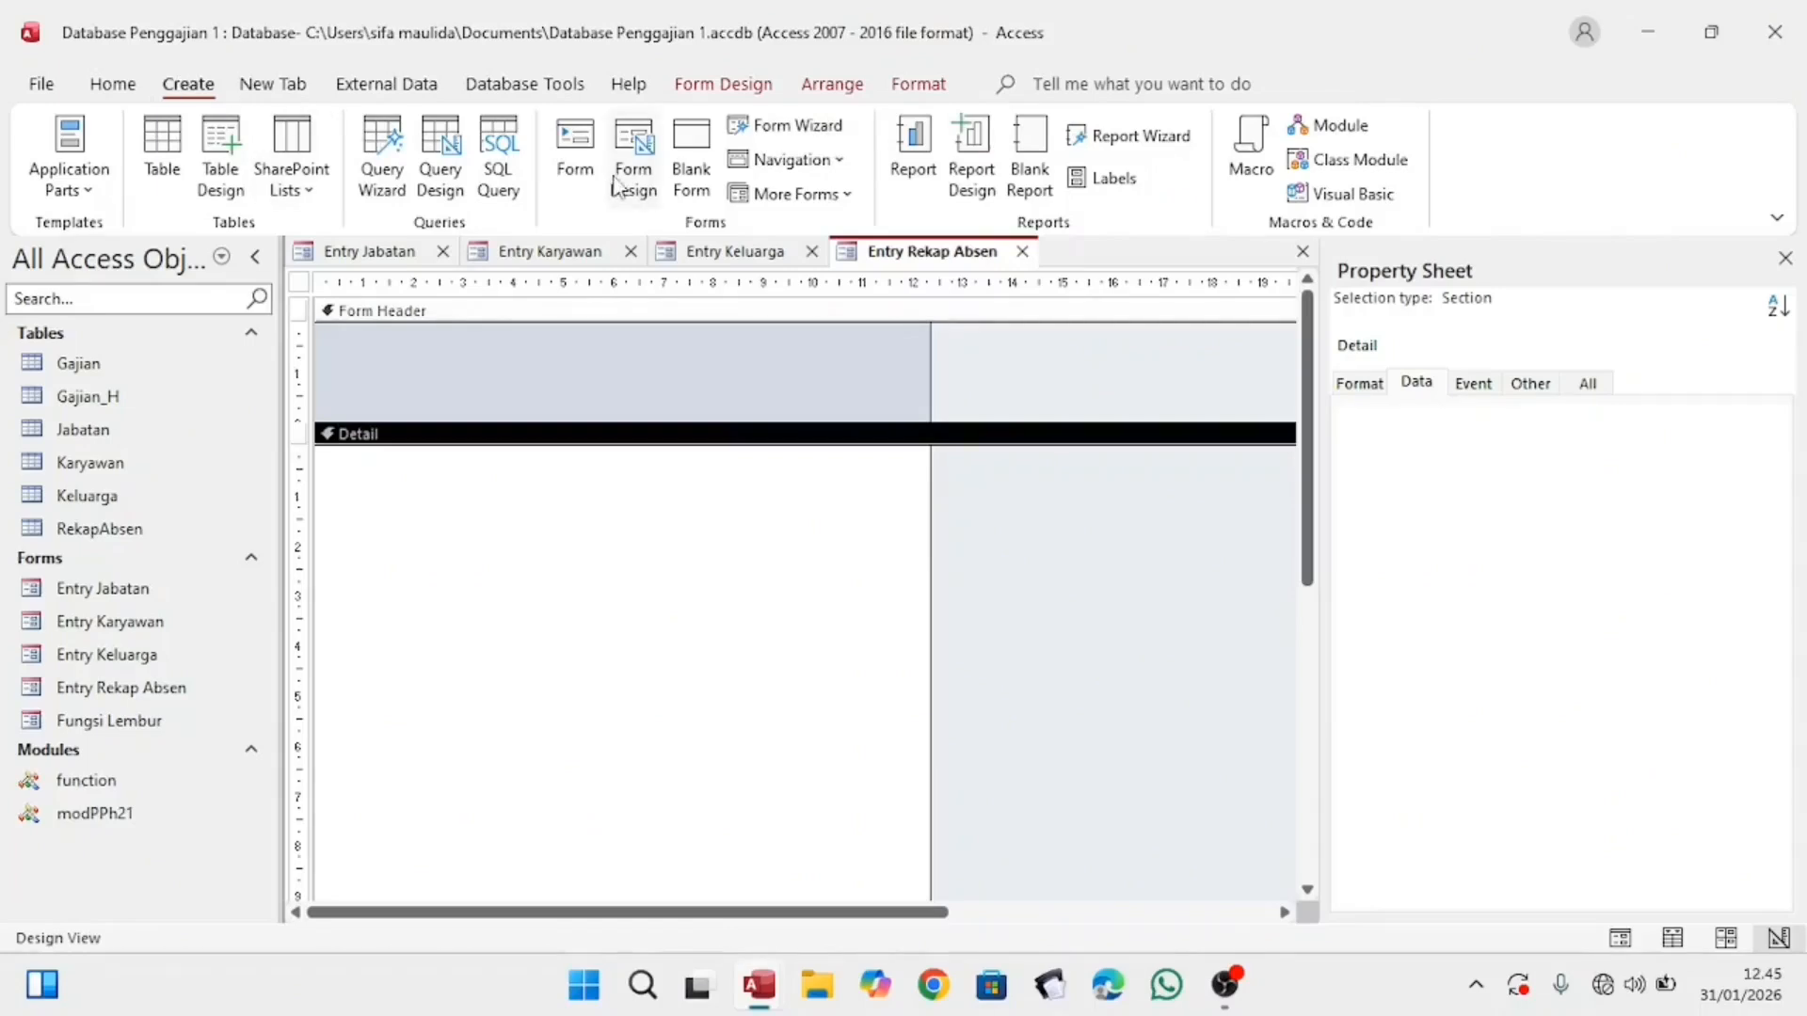
left_click(626, 181)
right_click(609, 513)
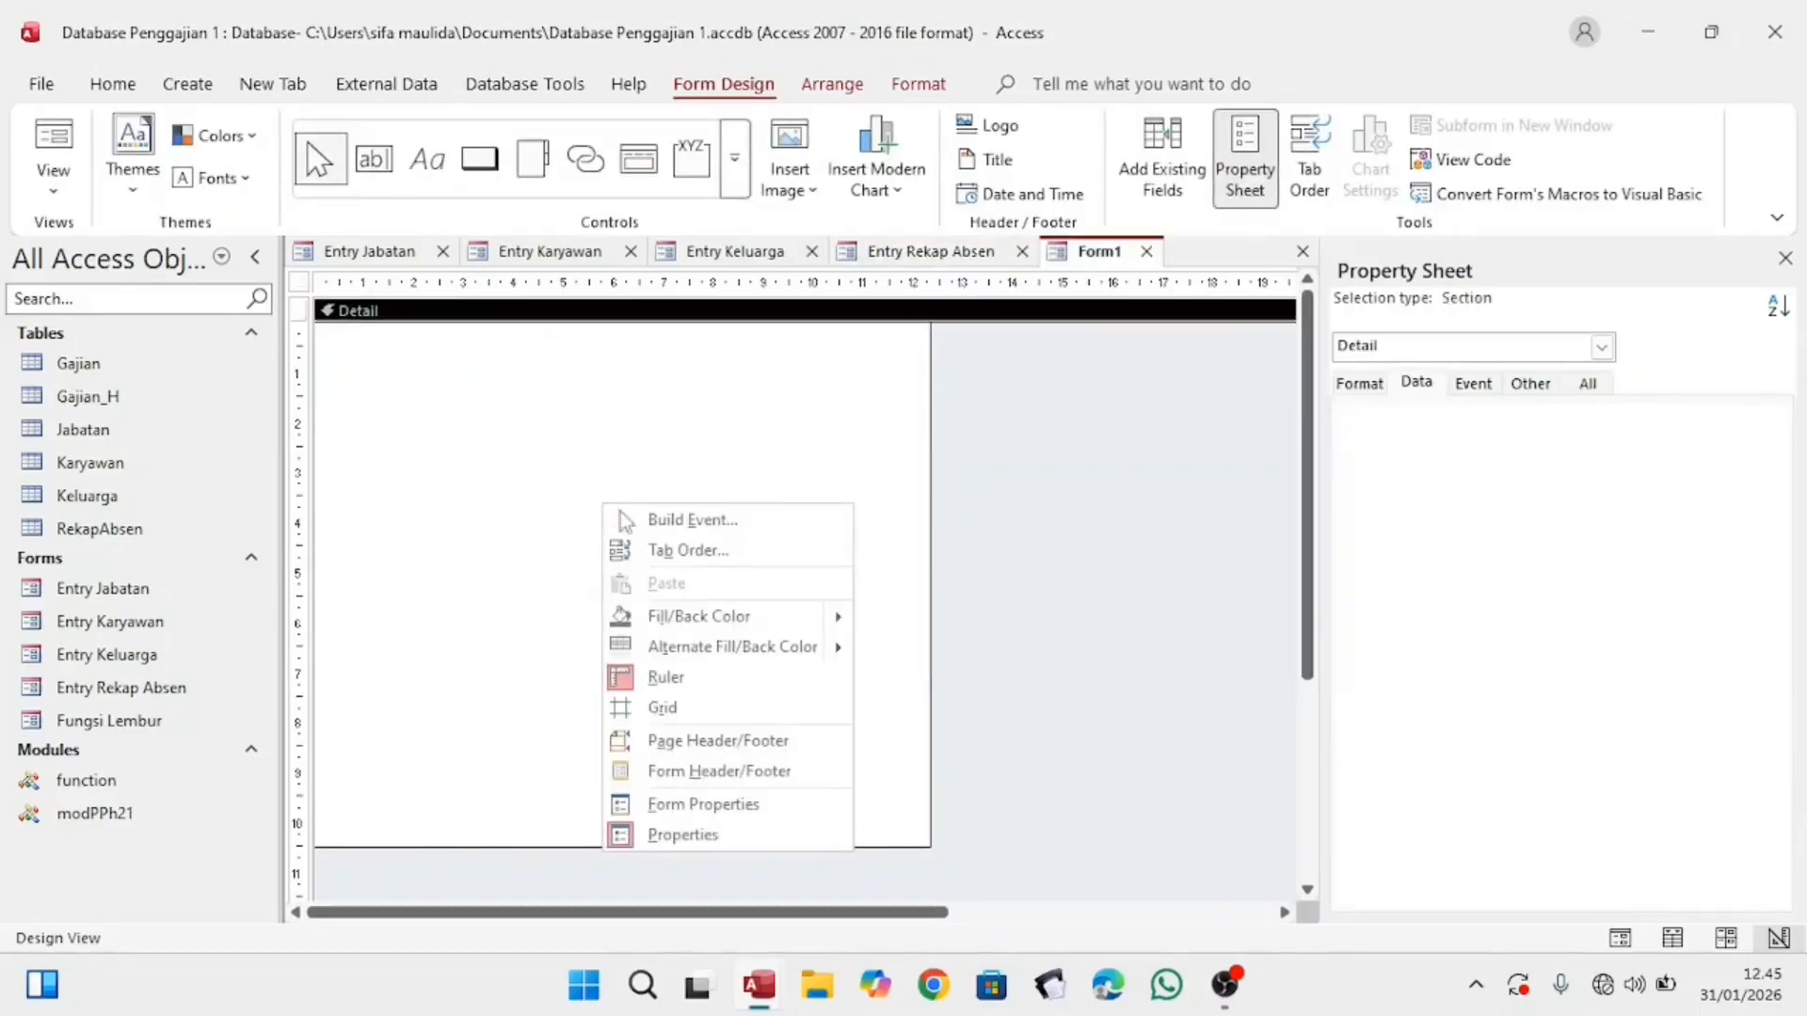
left_click(699, 768)
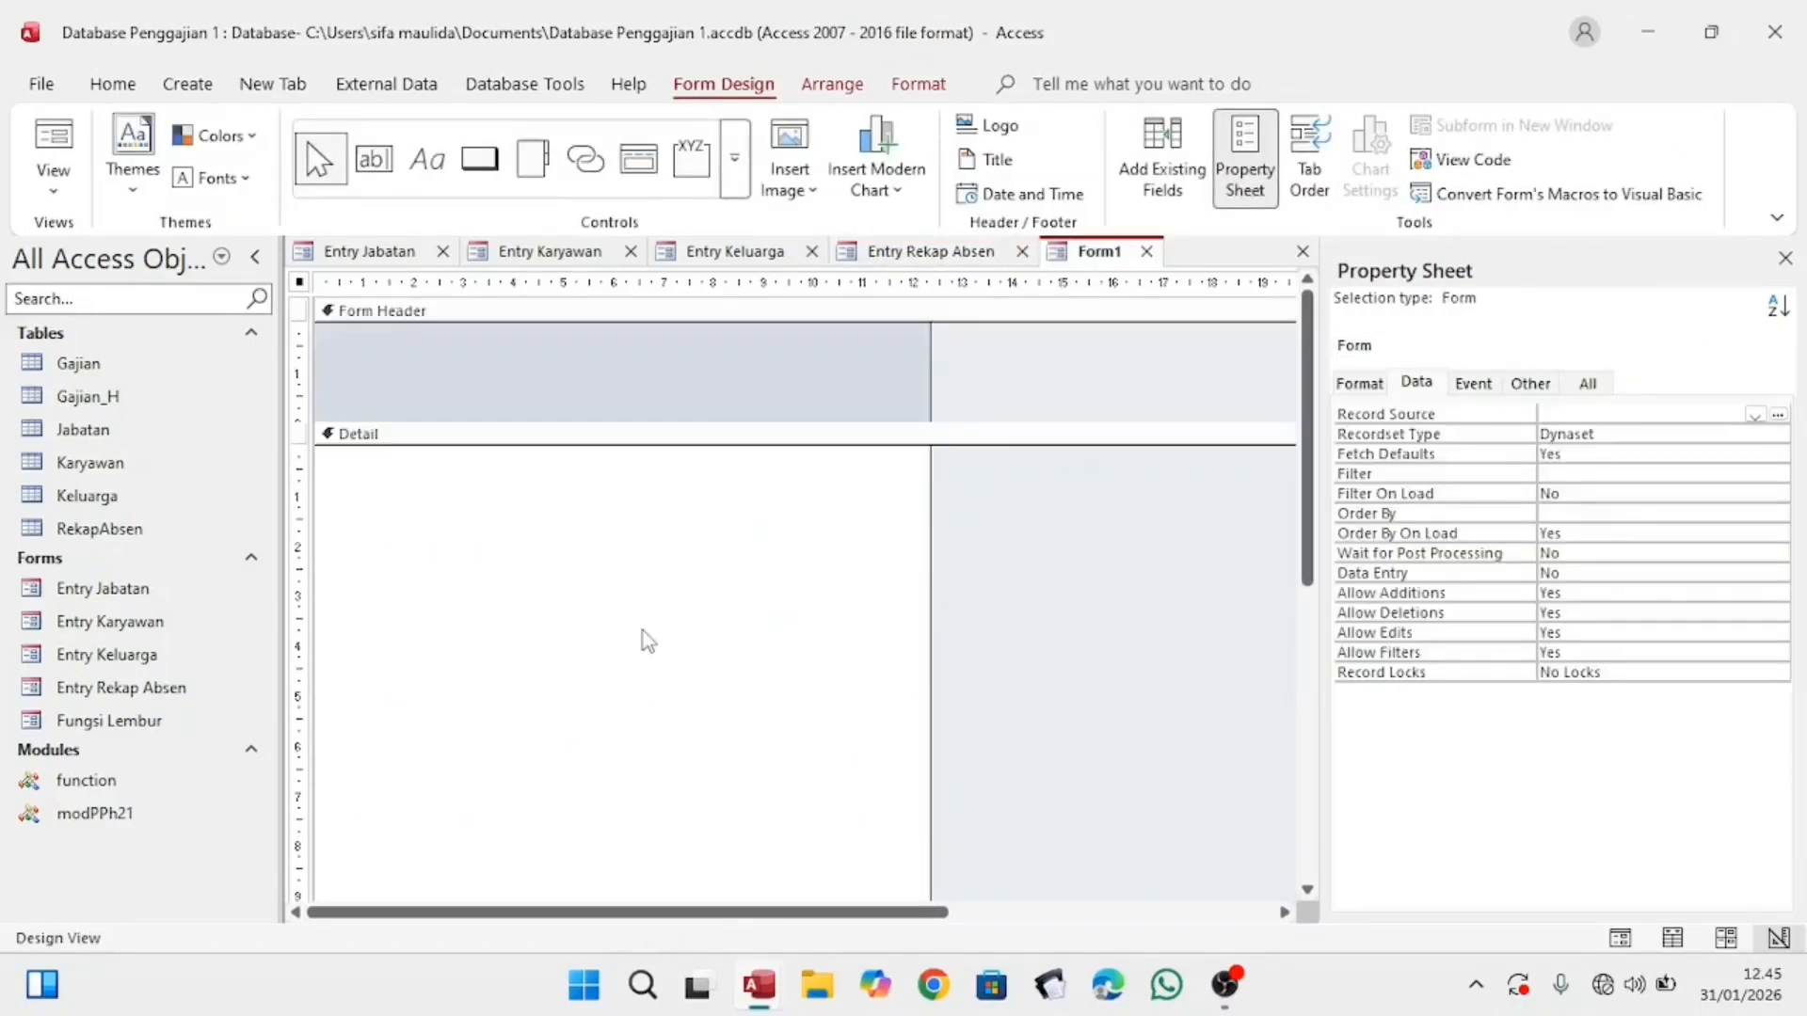
key("ctrl+s")
key("BackSpace")
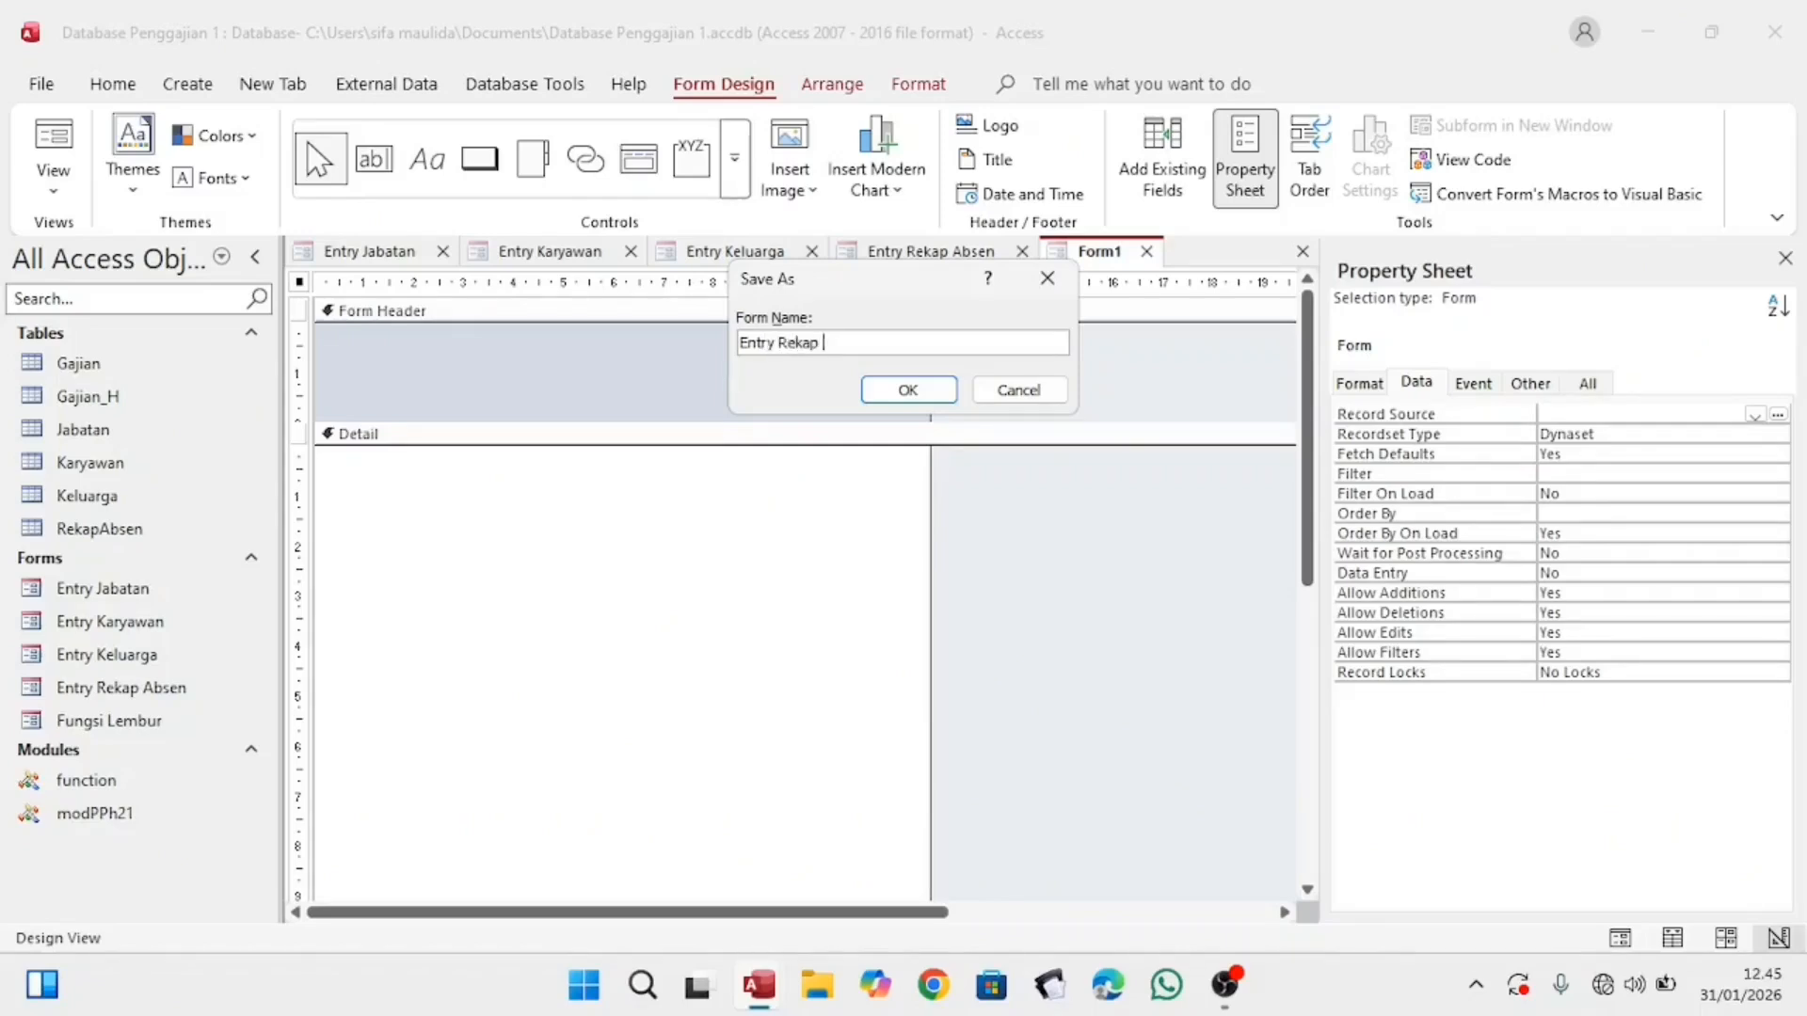
type("bsen Detail")
left_click(948, 394)
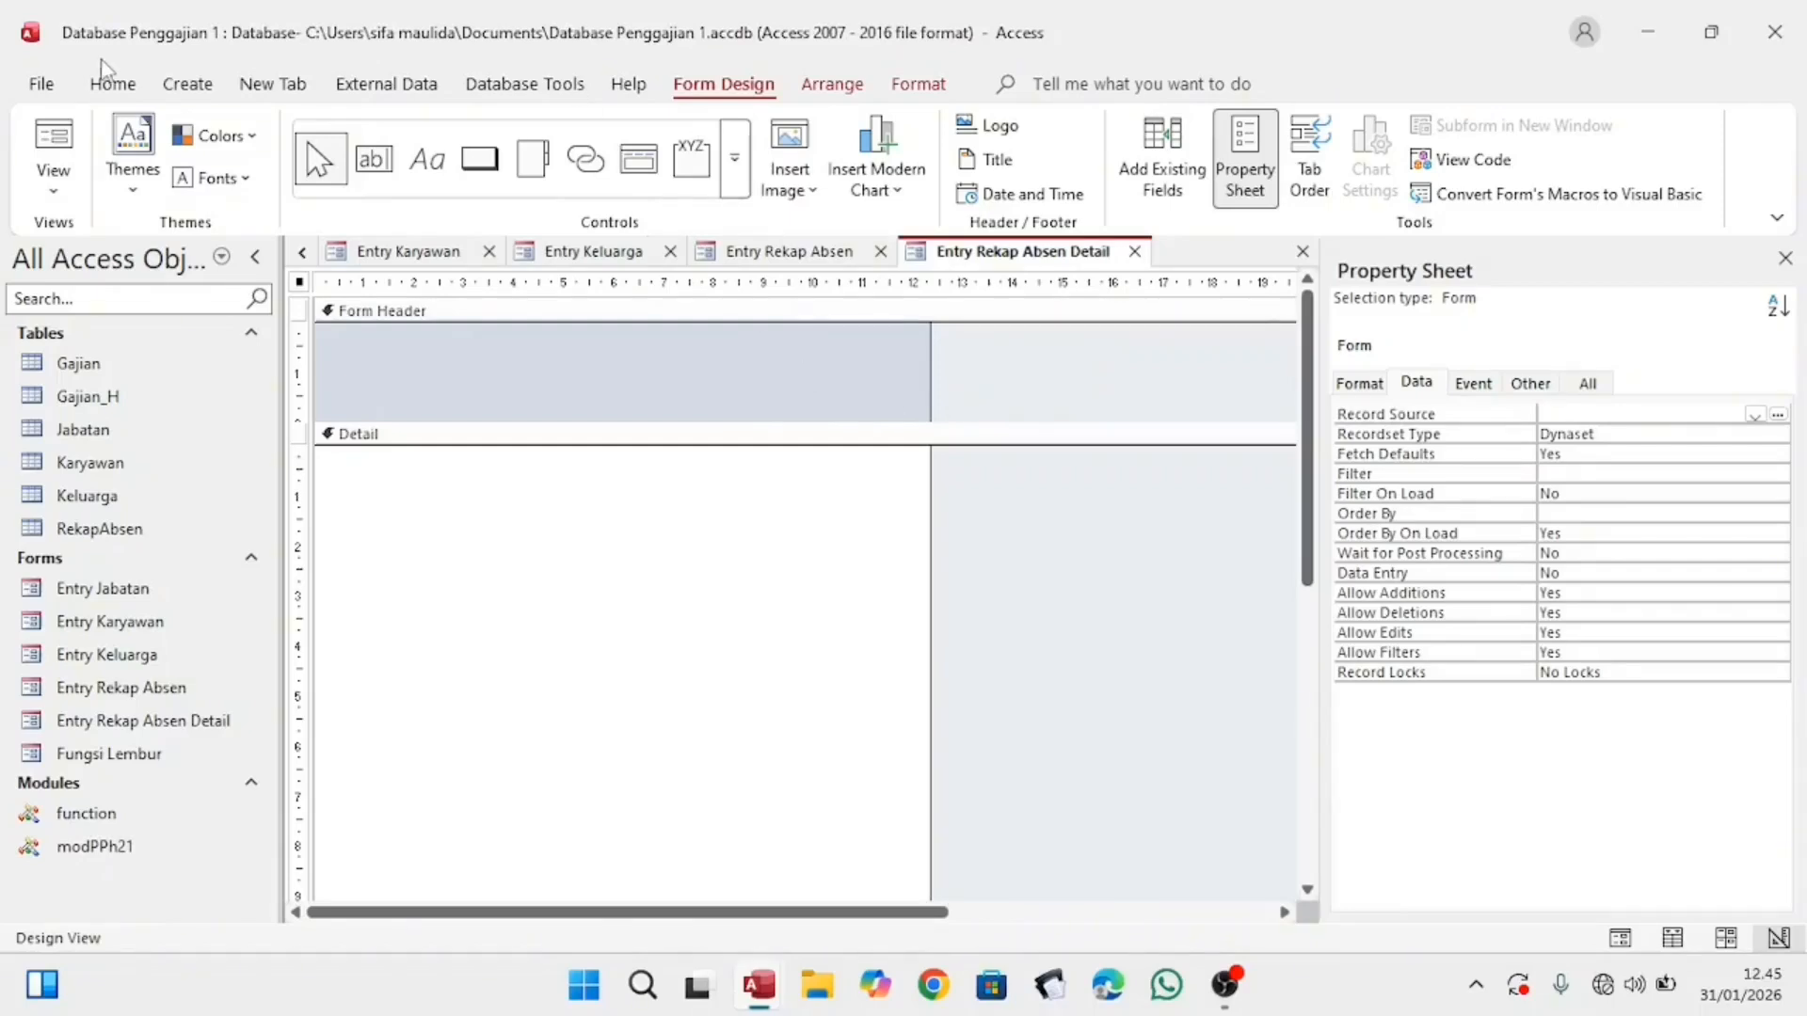
Step: Create a blank form in Design view with a form header and footer, and save it as Entry Gajian
left_click(178, 85)
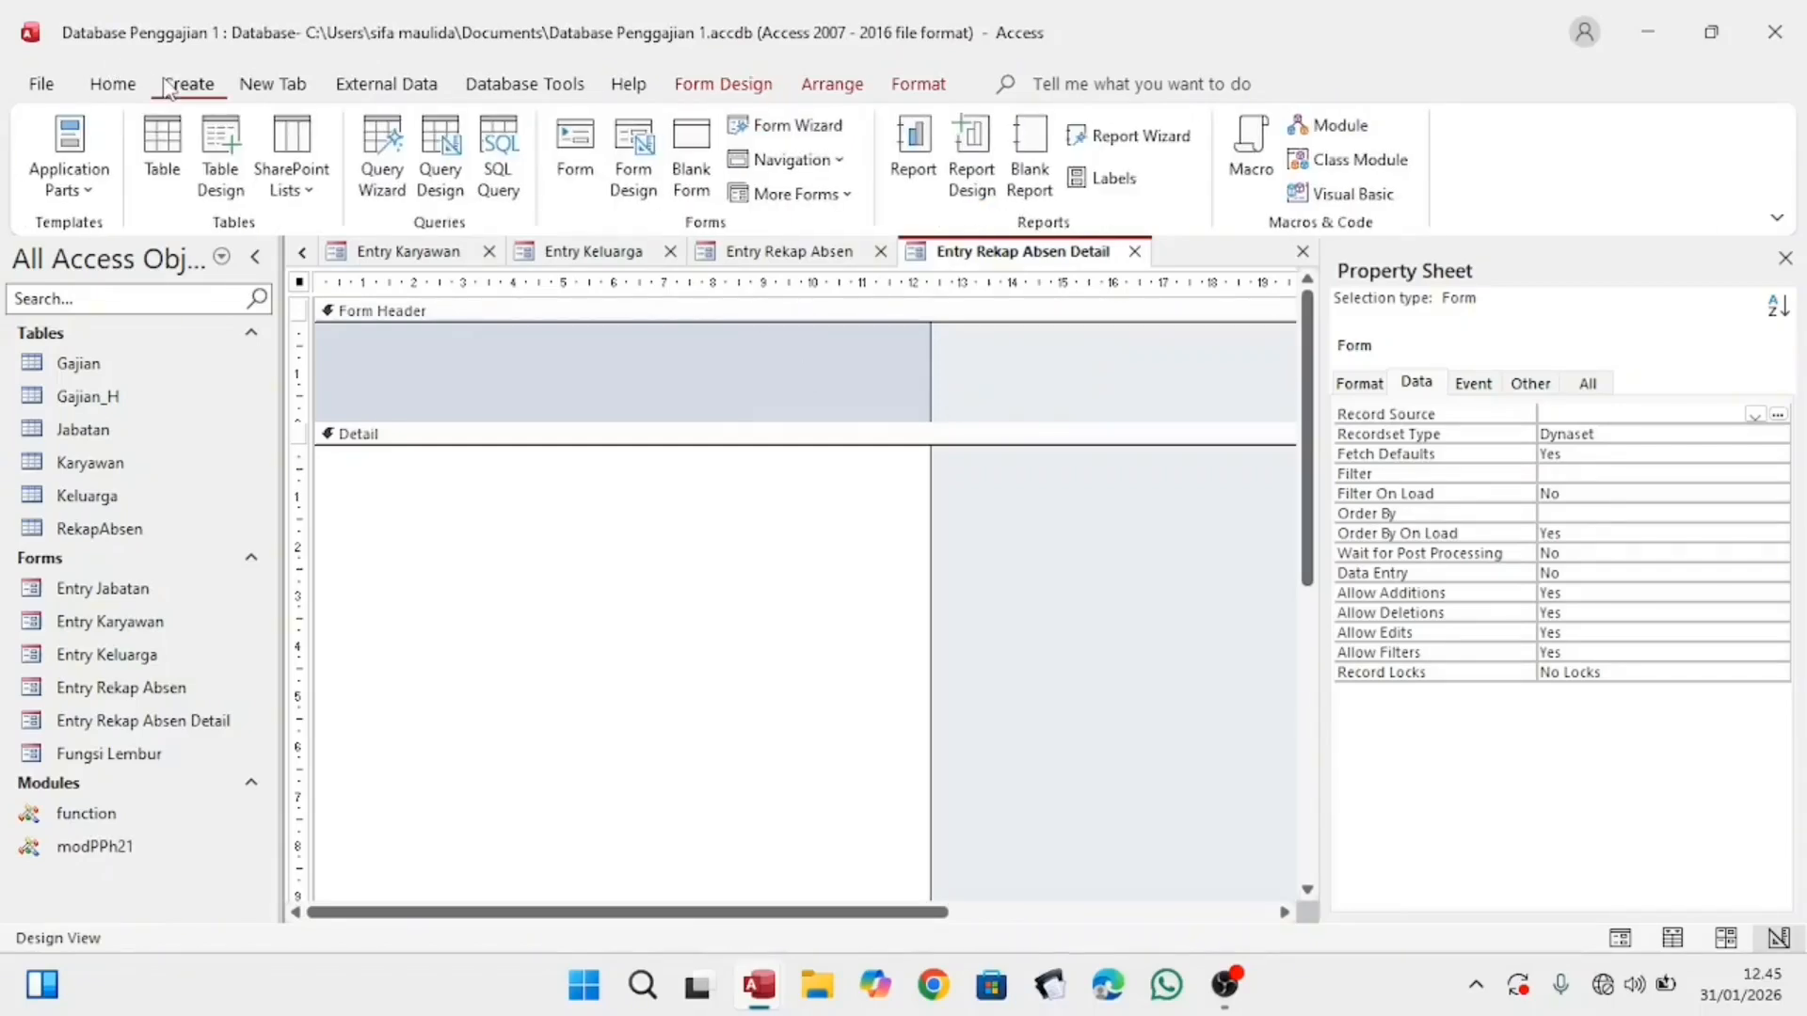
left_click(633, 155)
right_click(591, 505)
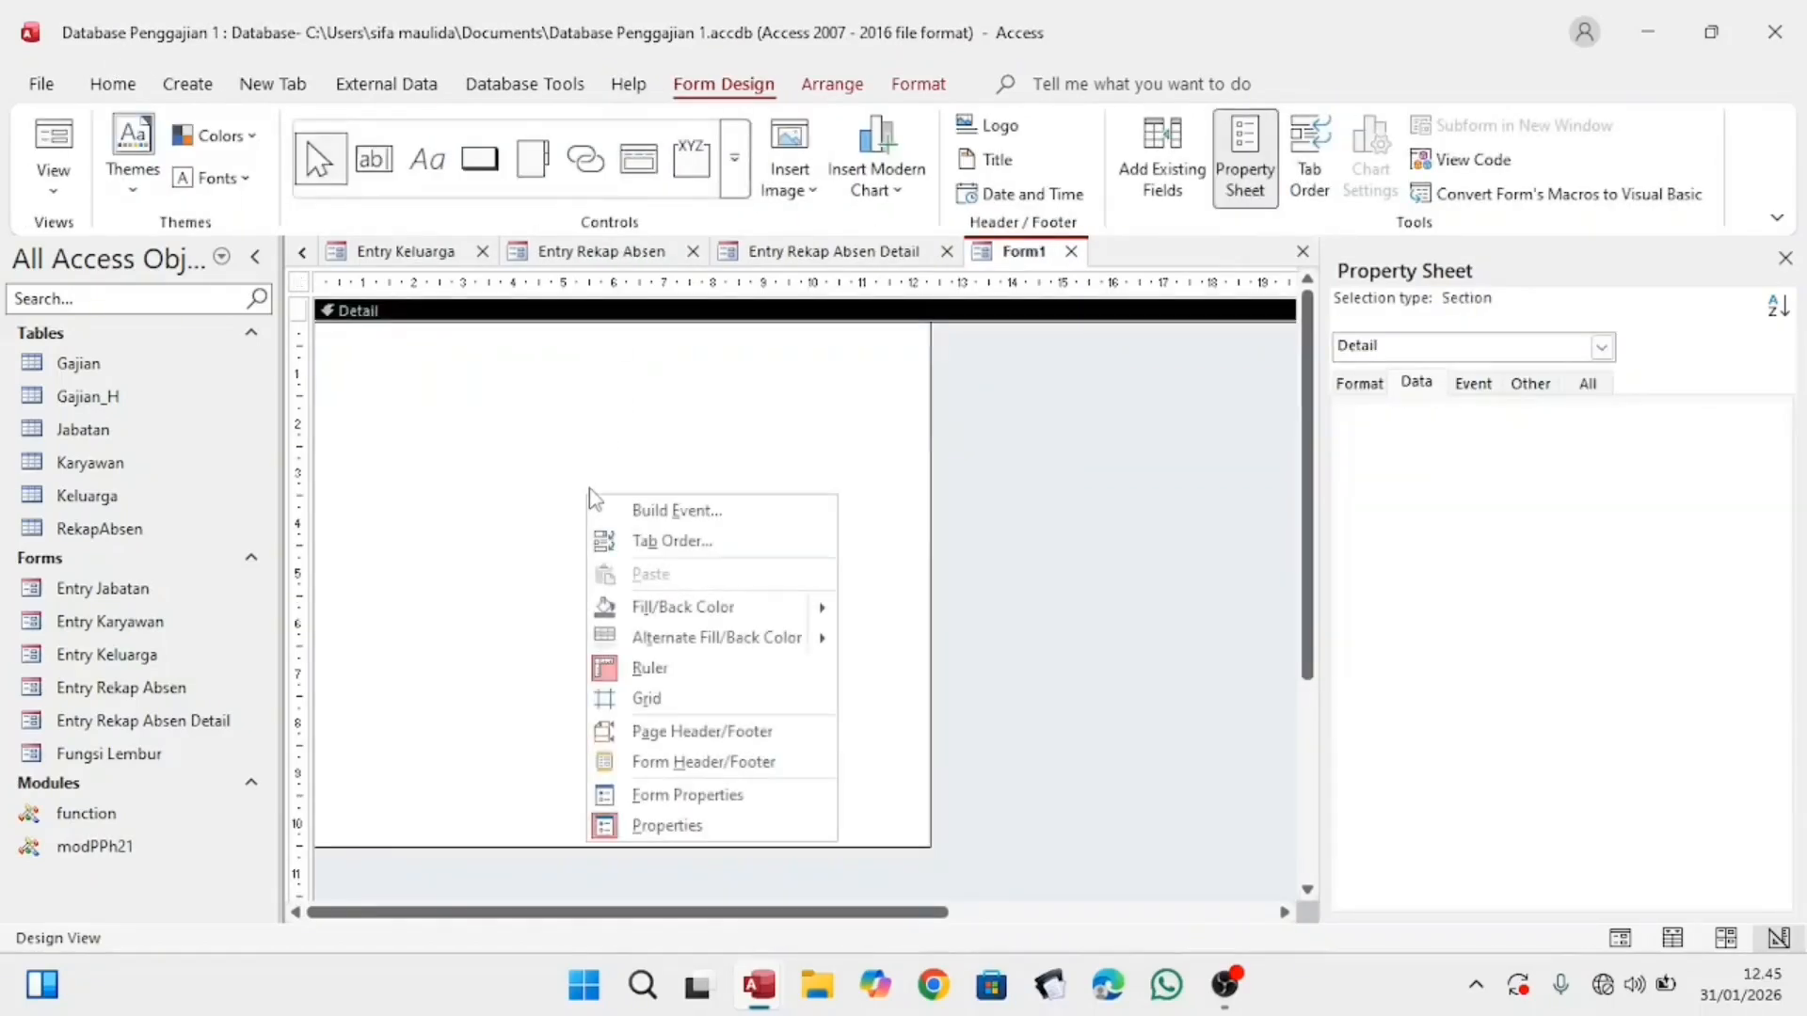
left_click(703, 758)
key("ctrl+s")
key("BackSpace")
type("Entry")
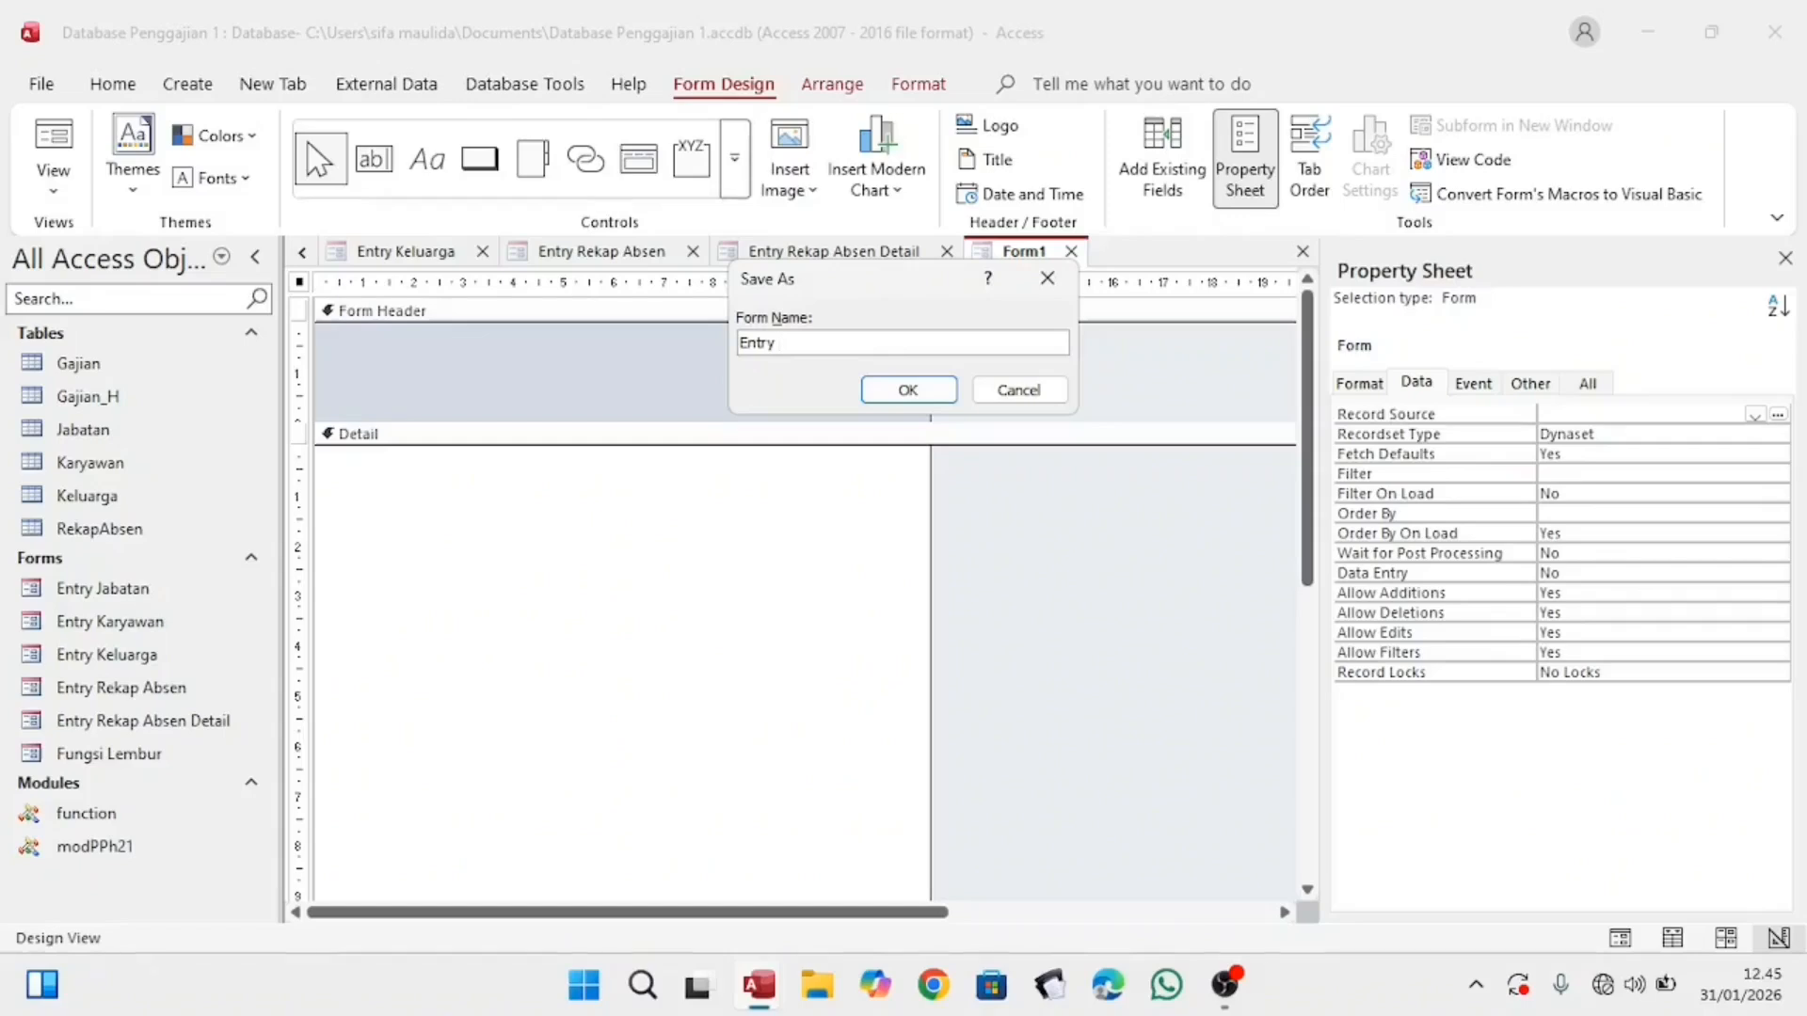
type(" Gajian")
left_click(922, 401)
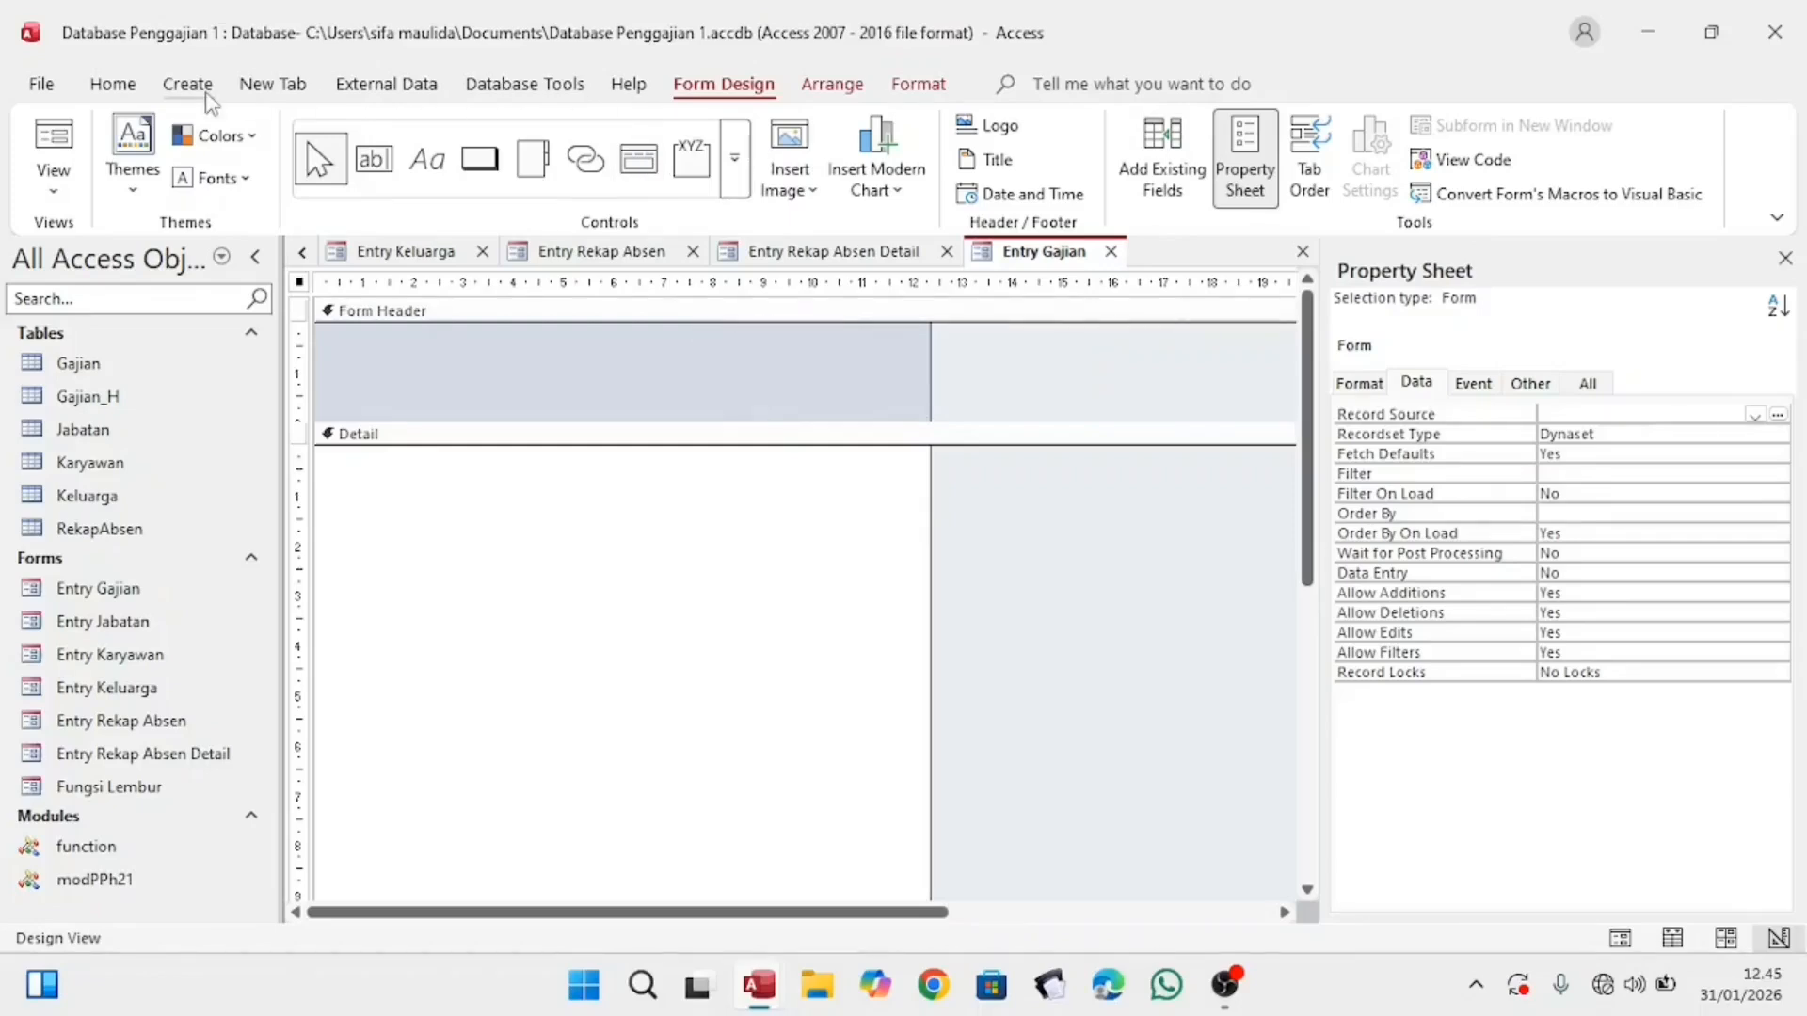
Step: Create a blank form in Design view with a form header and footer, and save it as Entry Gajian_H
left_click(187, 84)
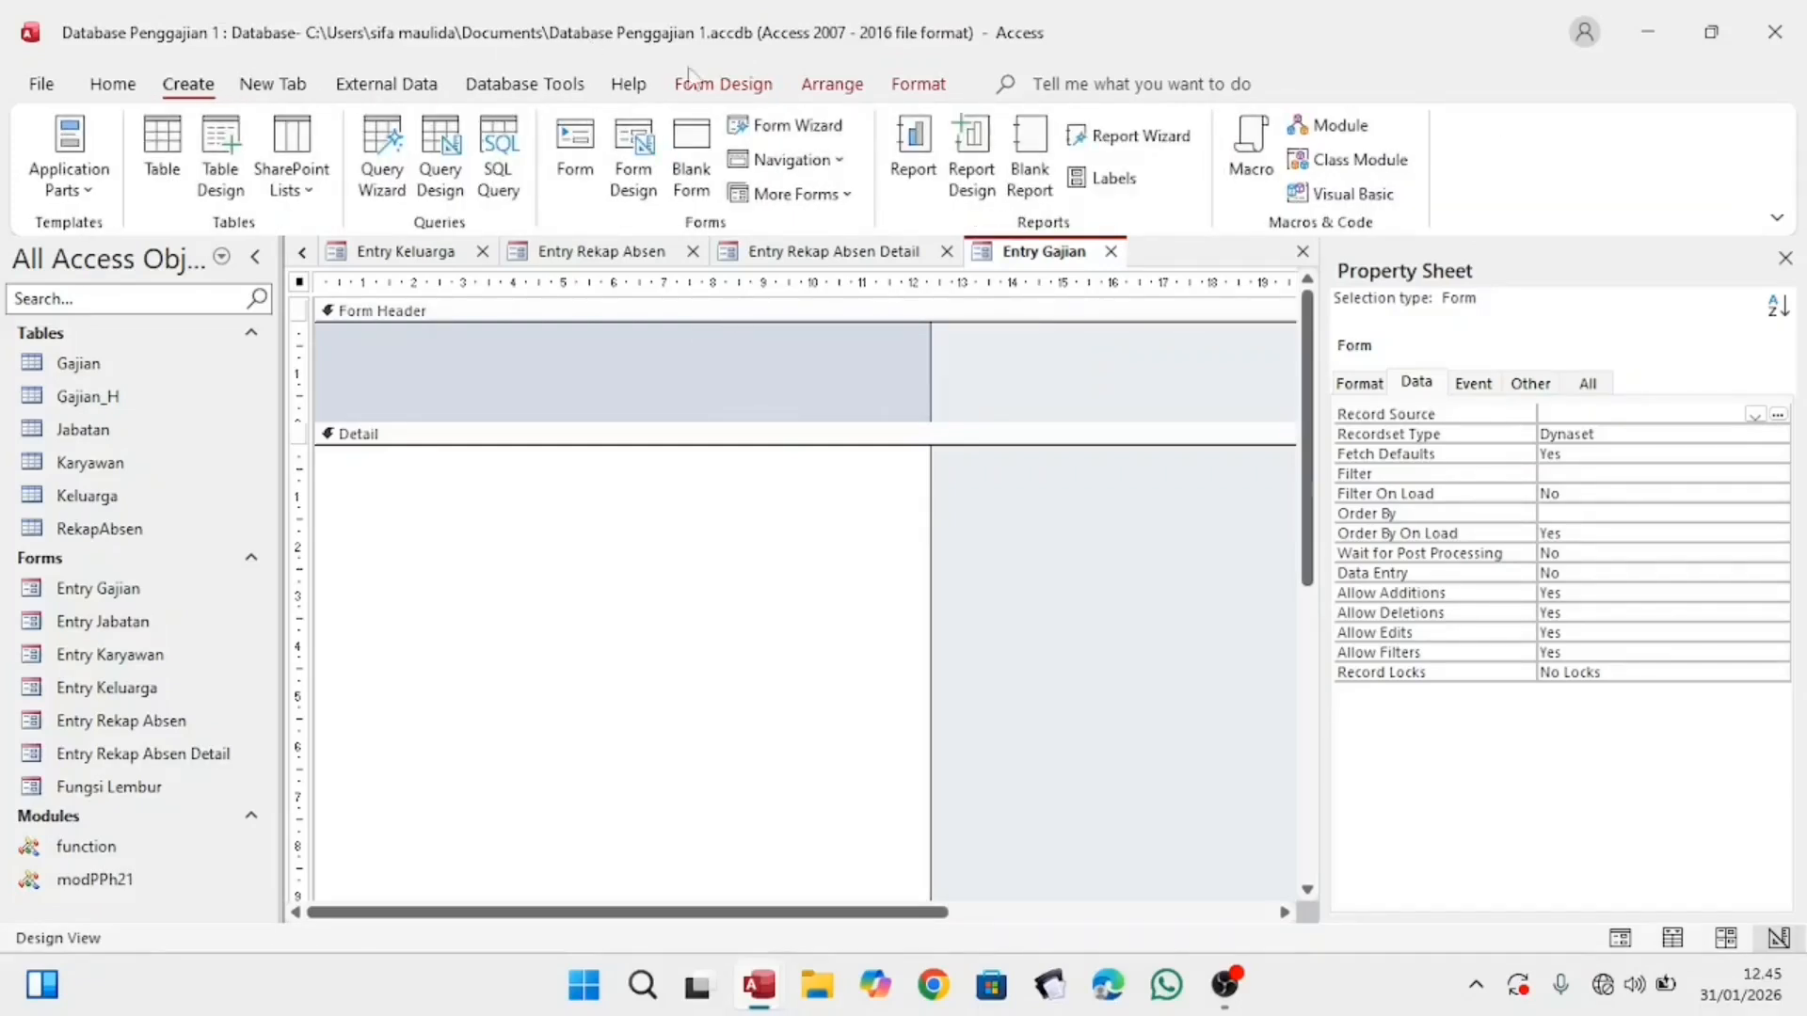
left_click(634, 155)
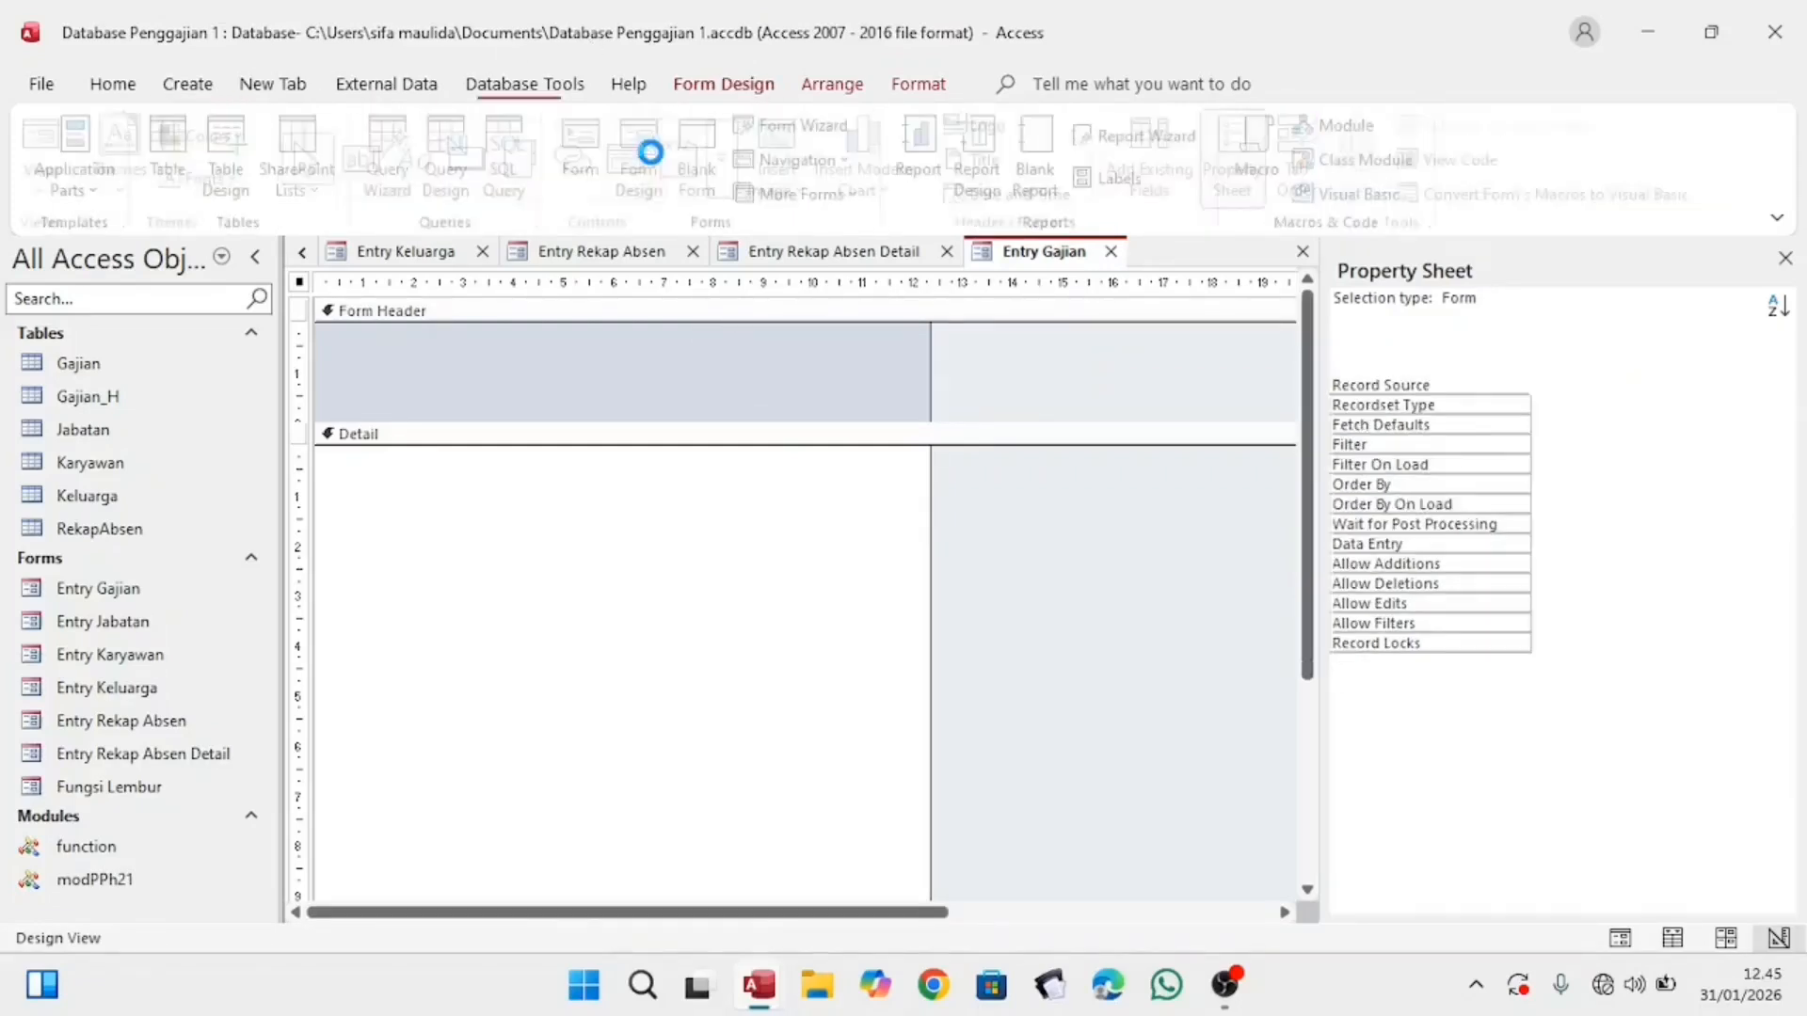
right_click(653, 500)
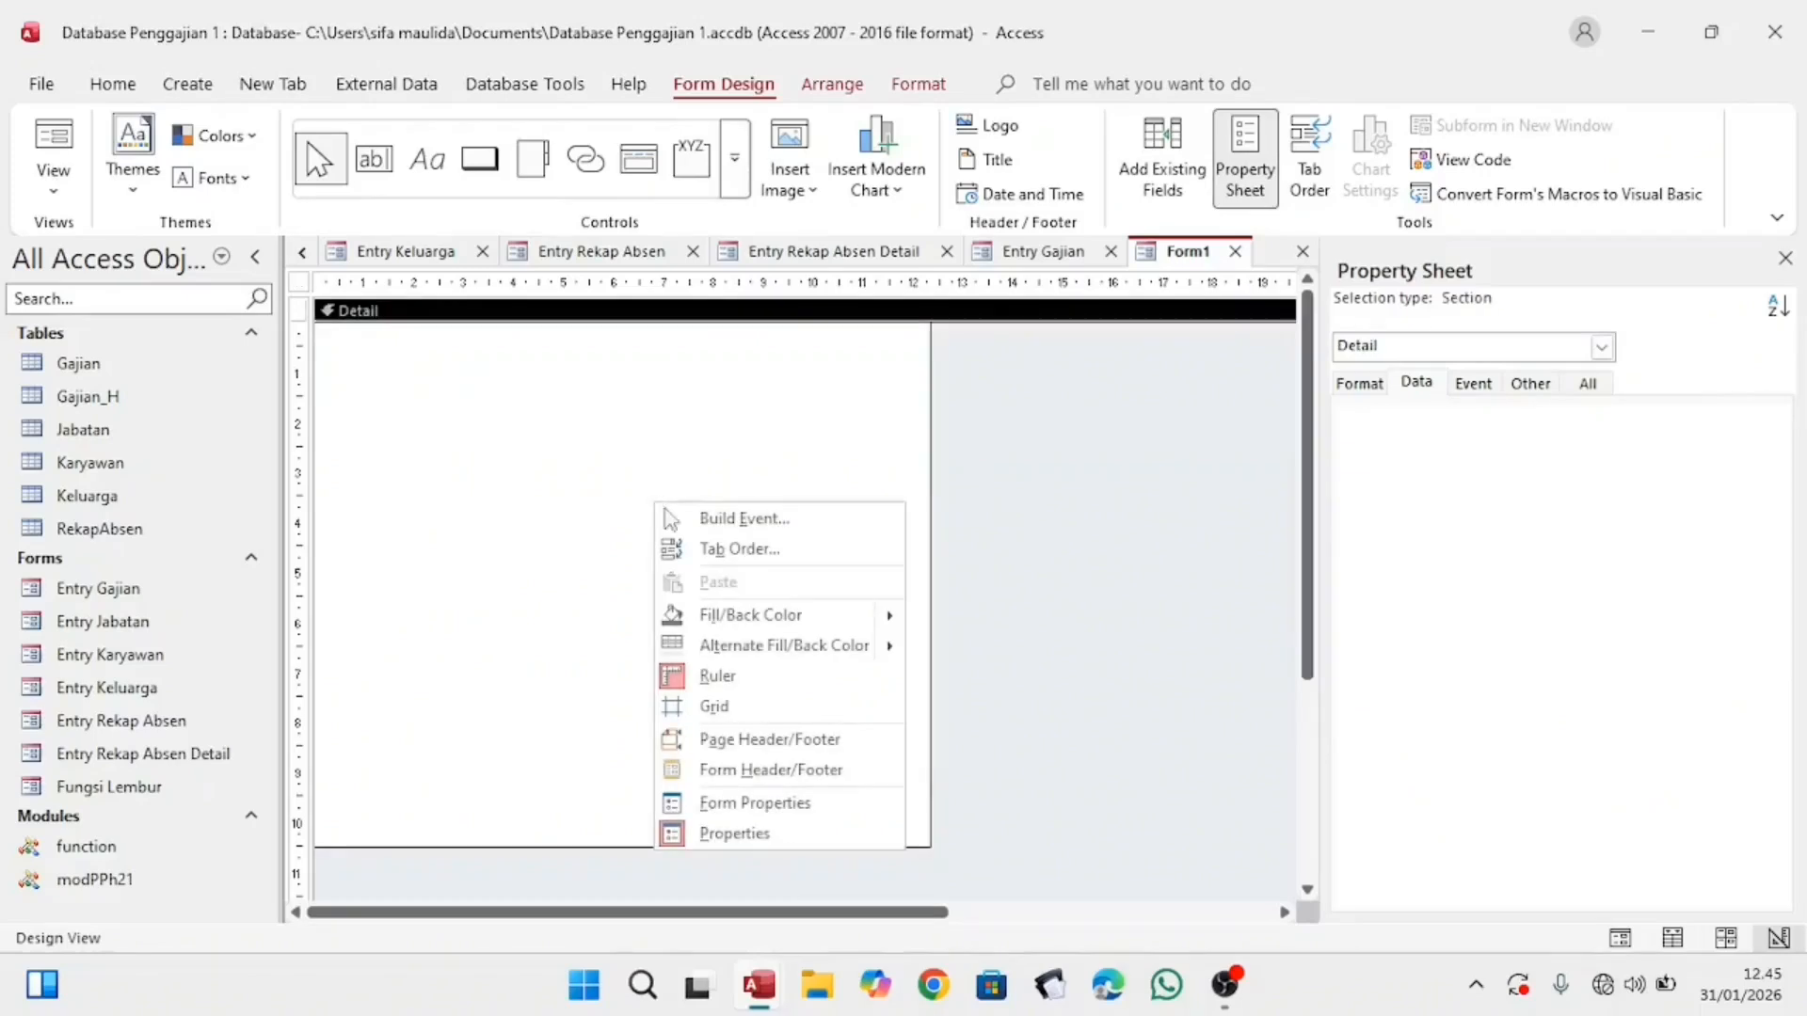
left_click(795, 772)
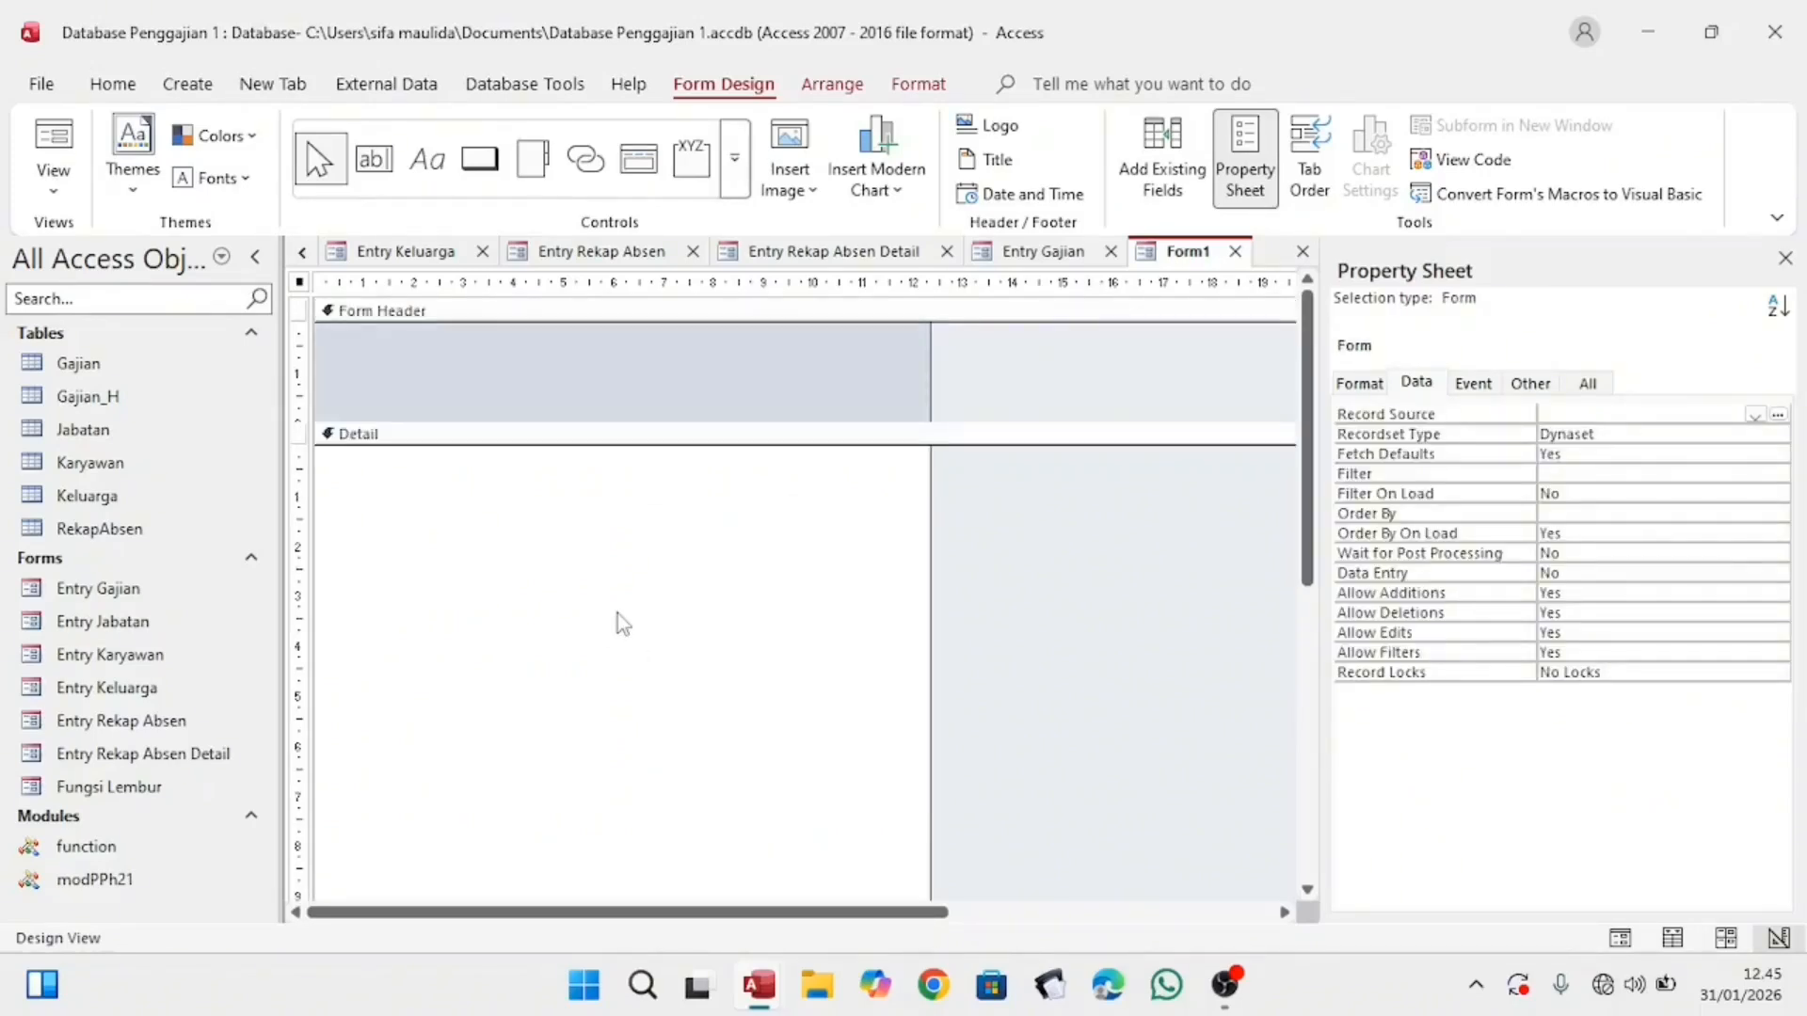
key("ctrl+s")
key("BackSpace")
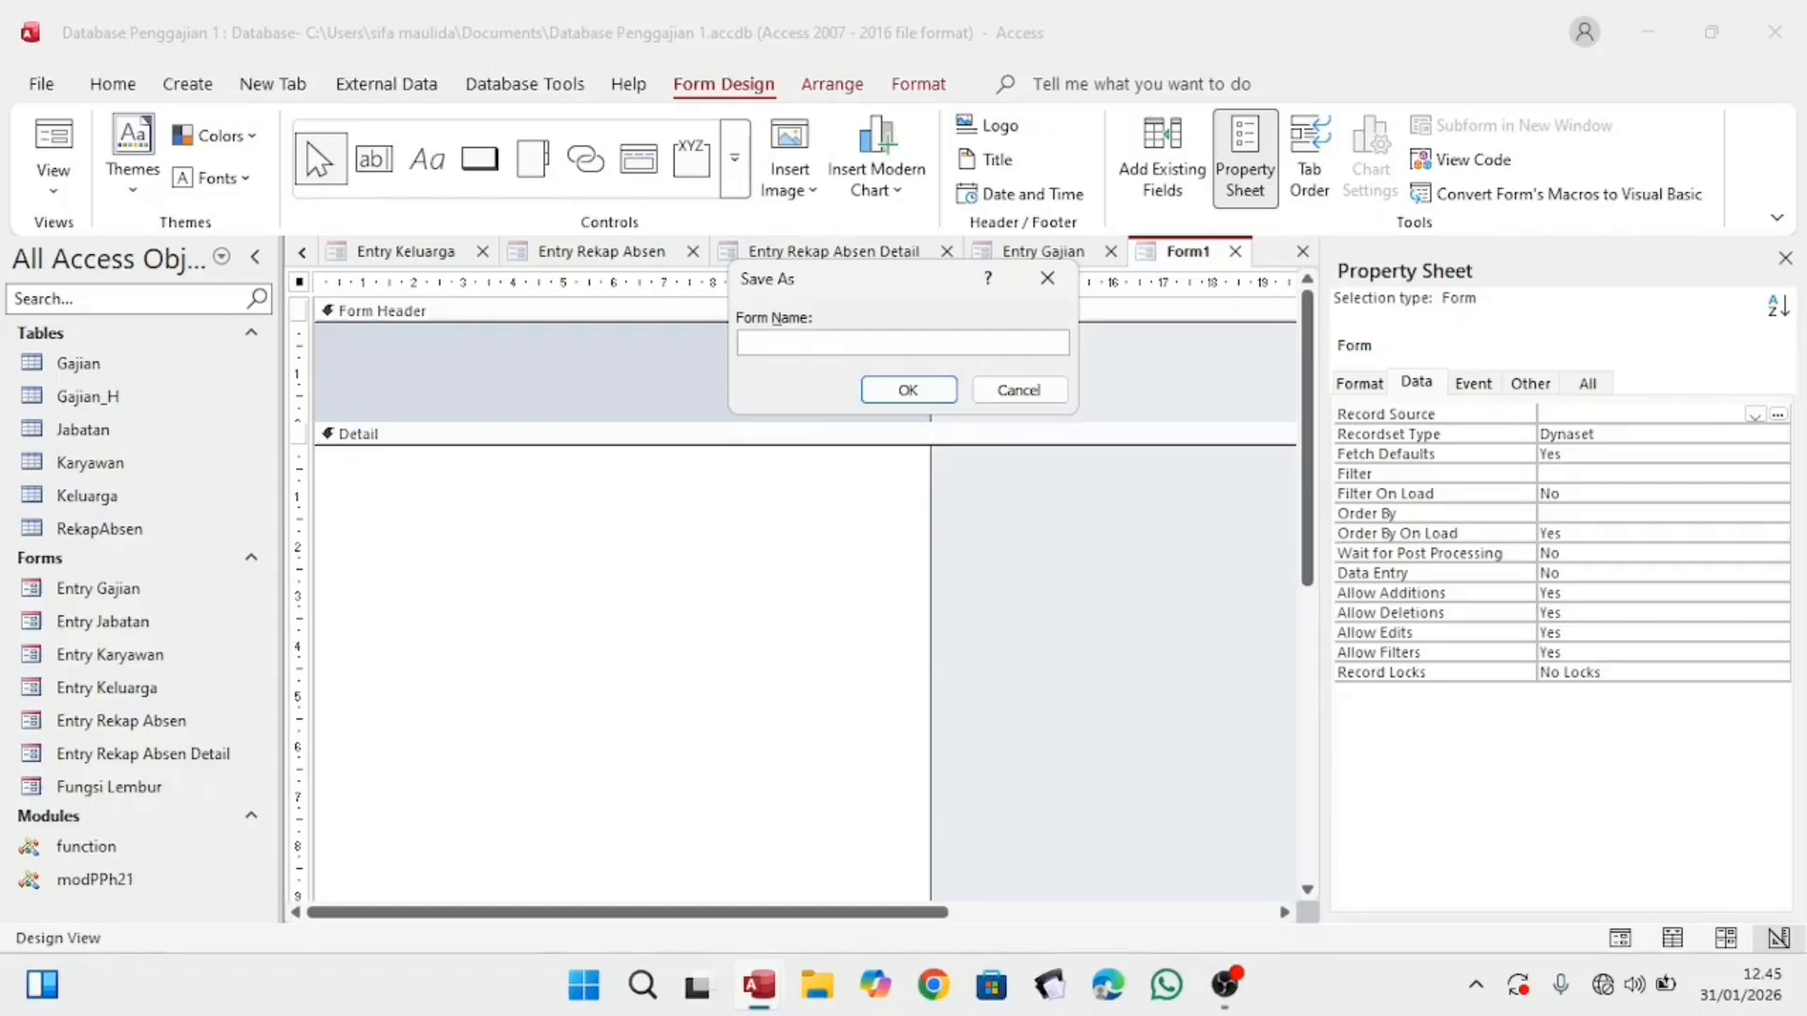
type("Entry")
key("Caps_Lock")
type("Gajian_H")
left_click(908, 390)
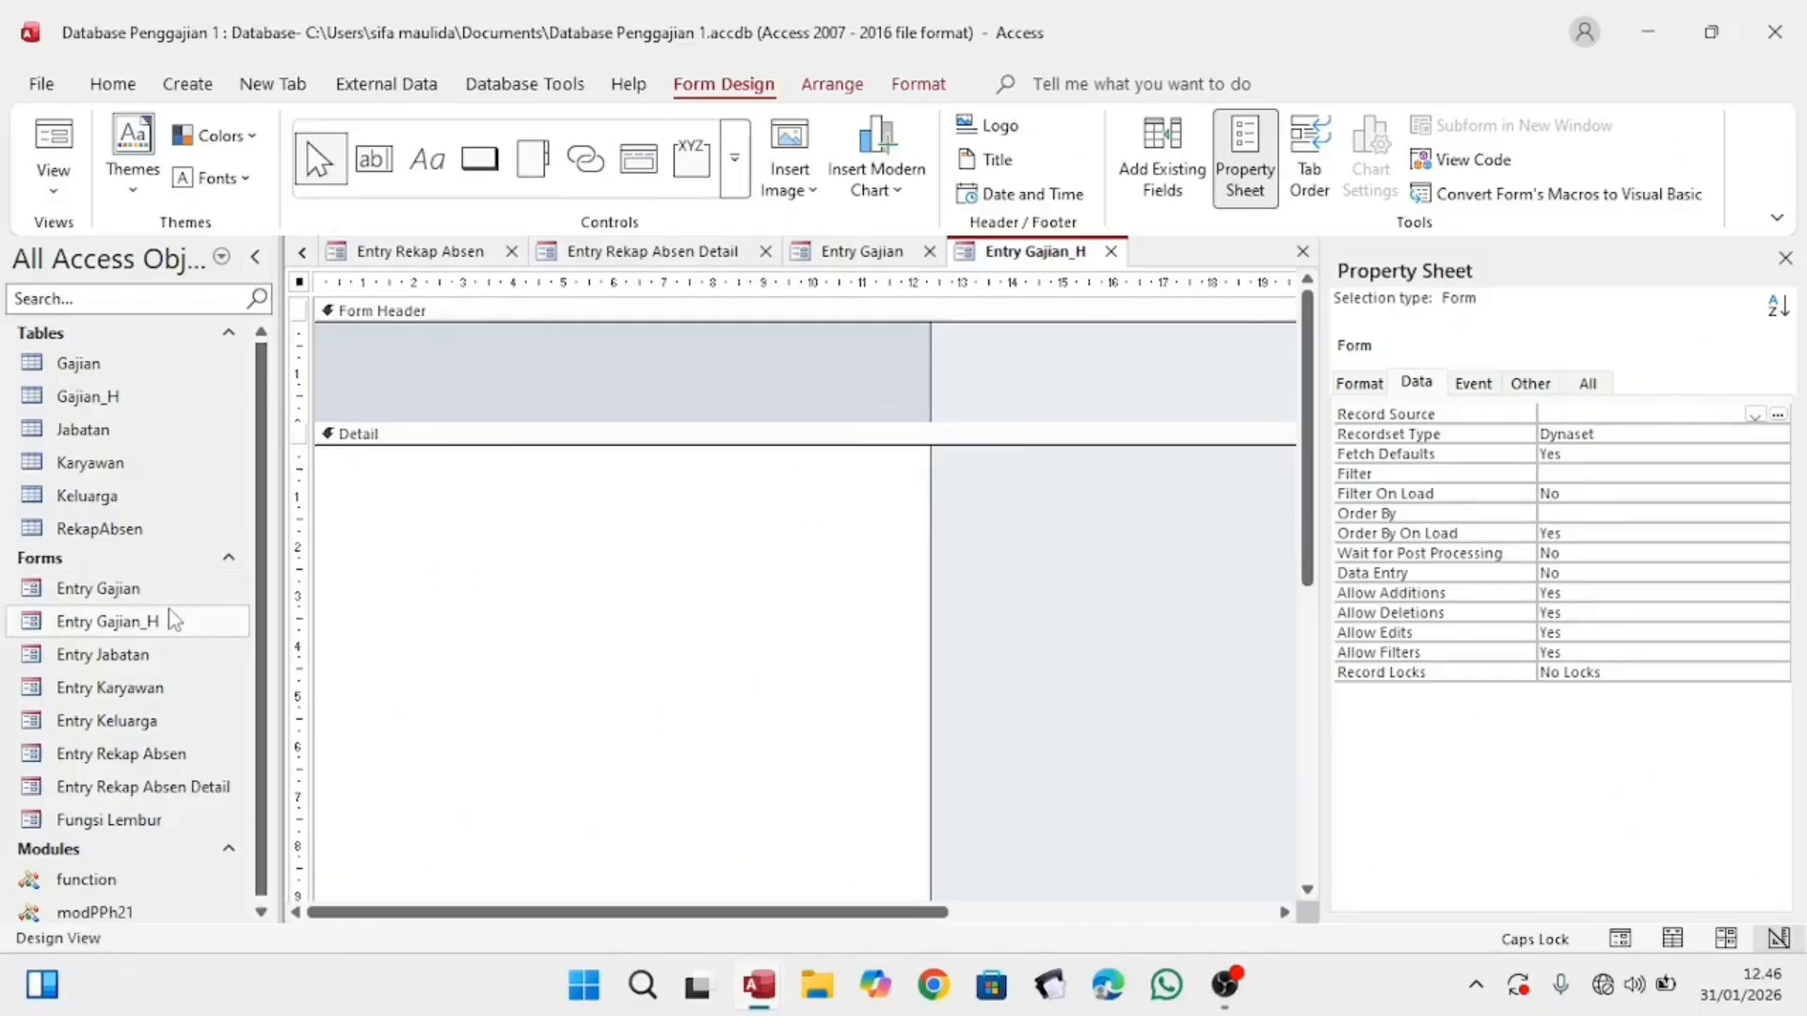
Step: Review the created data-entry forms in the object list, from Entry Jabatan to Entry Rekap Absen Detail, plus Entry Gajian and Entry Gajian_H
scroll(175, 649, "down", 1)
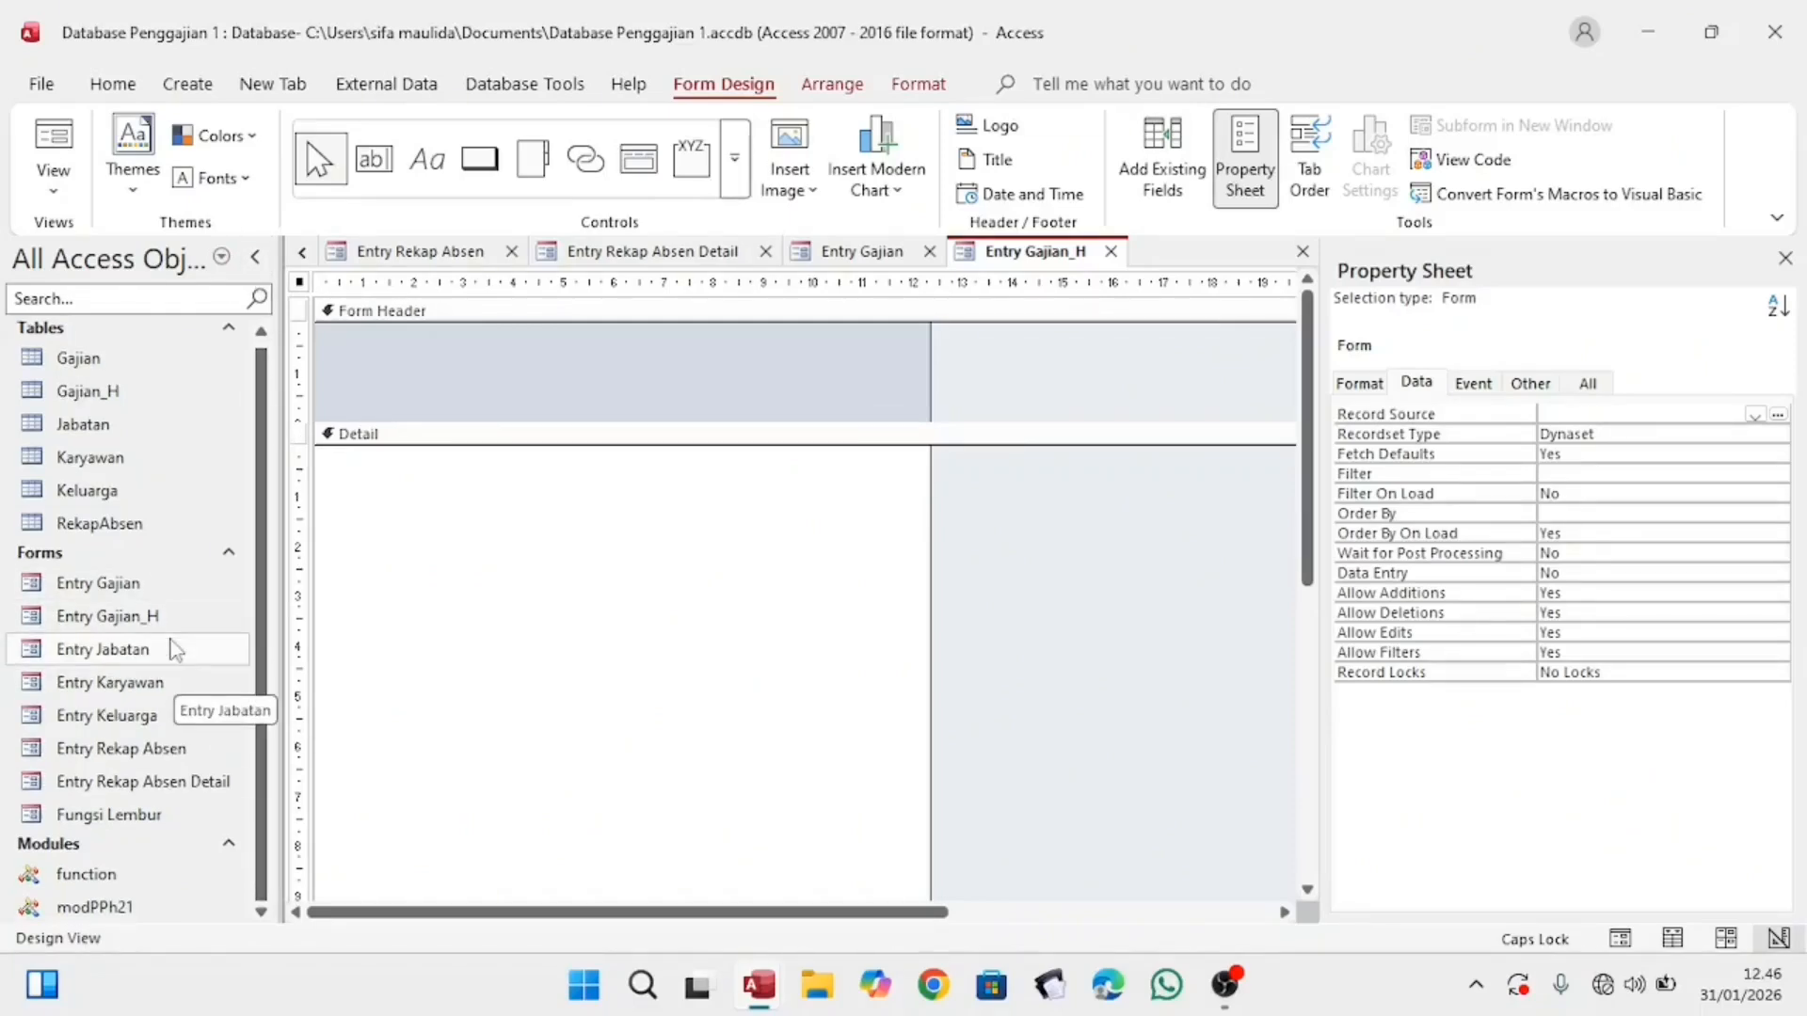
left_click(174, 659)
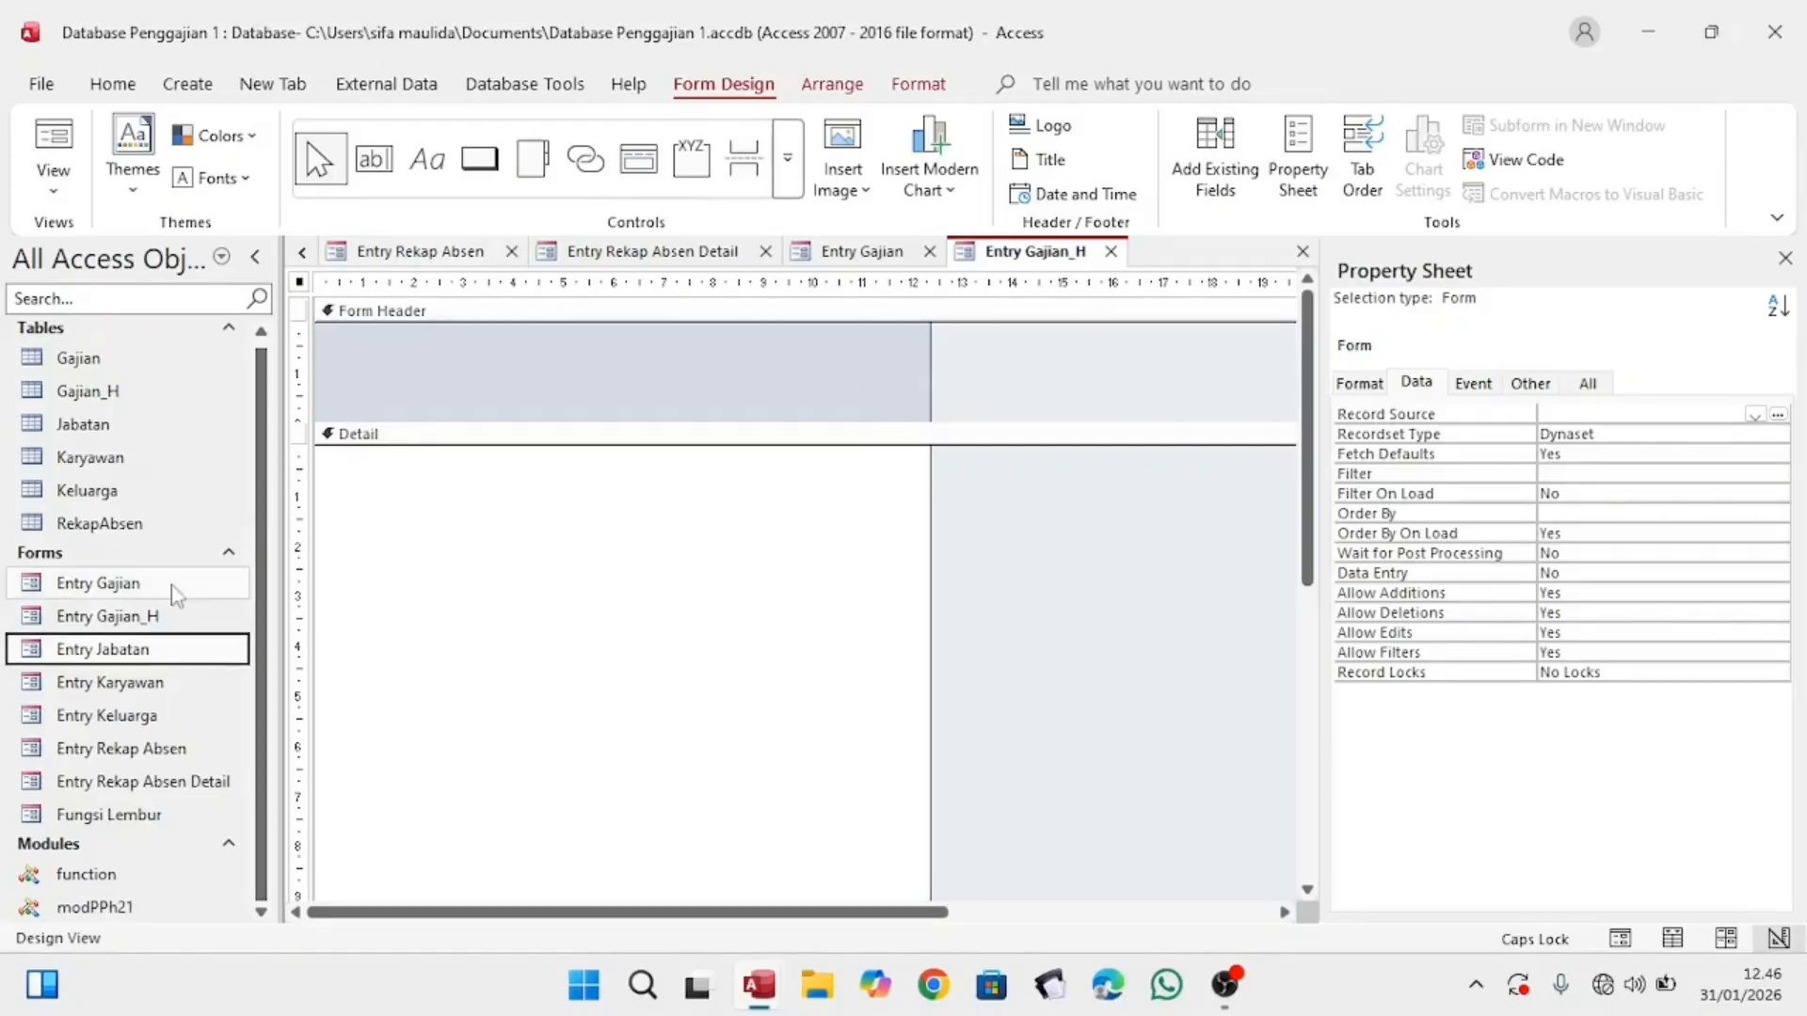
left_click(158, 684)
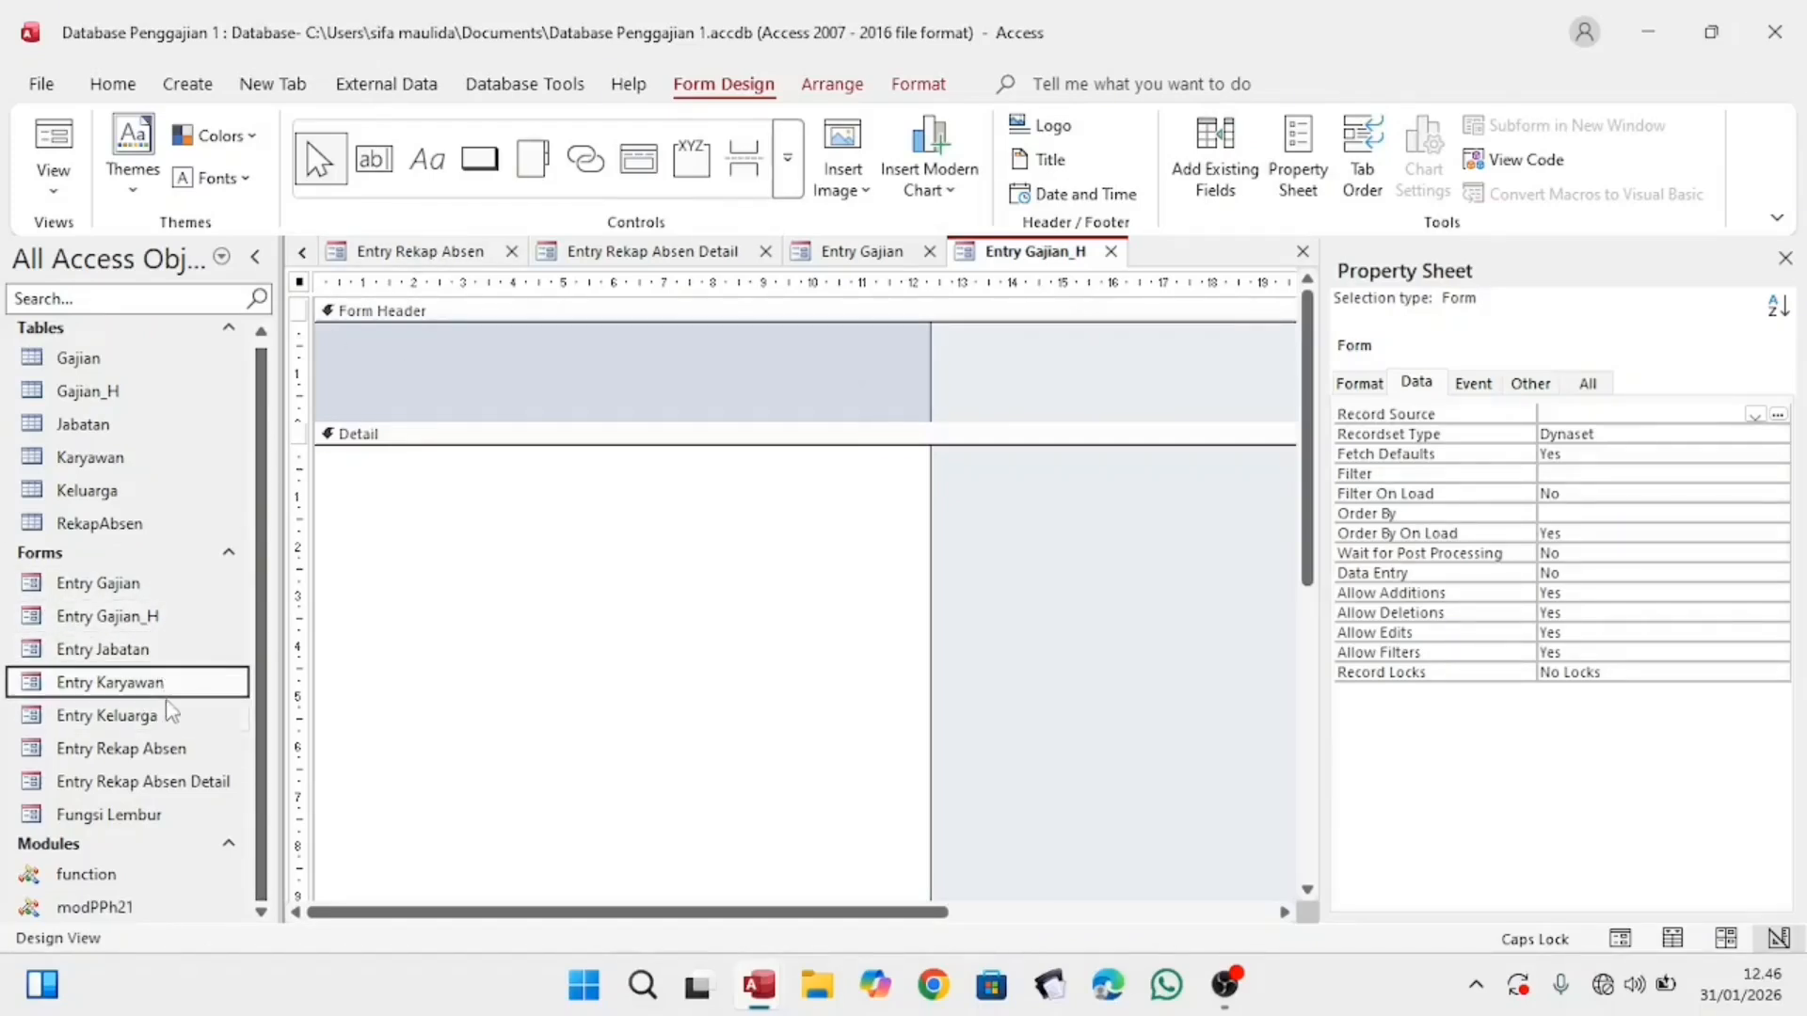
left_click(173, 720)
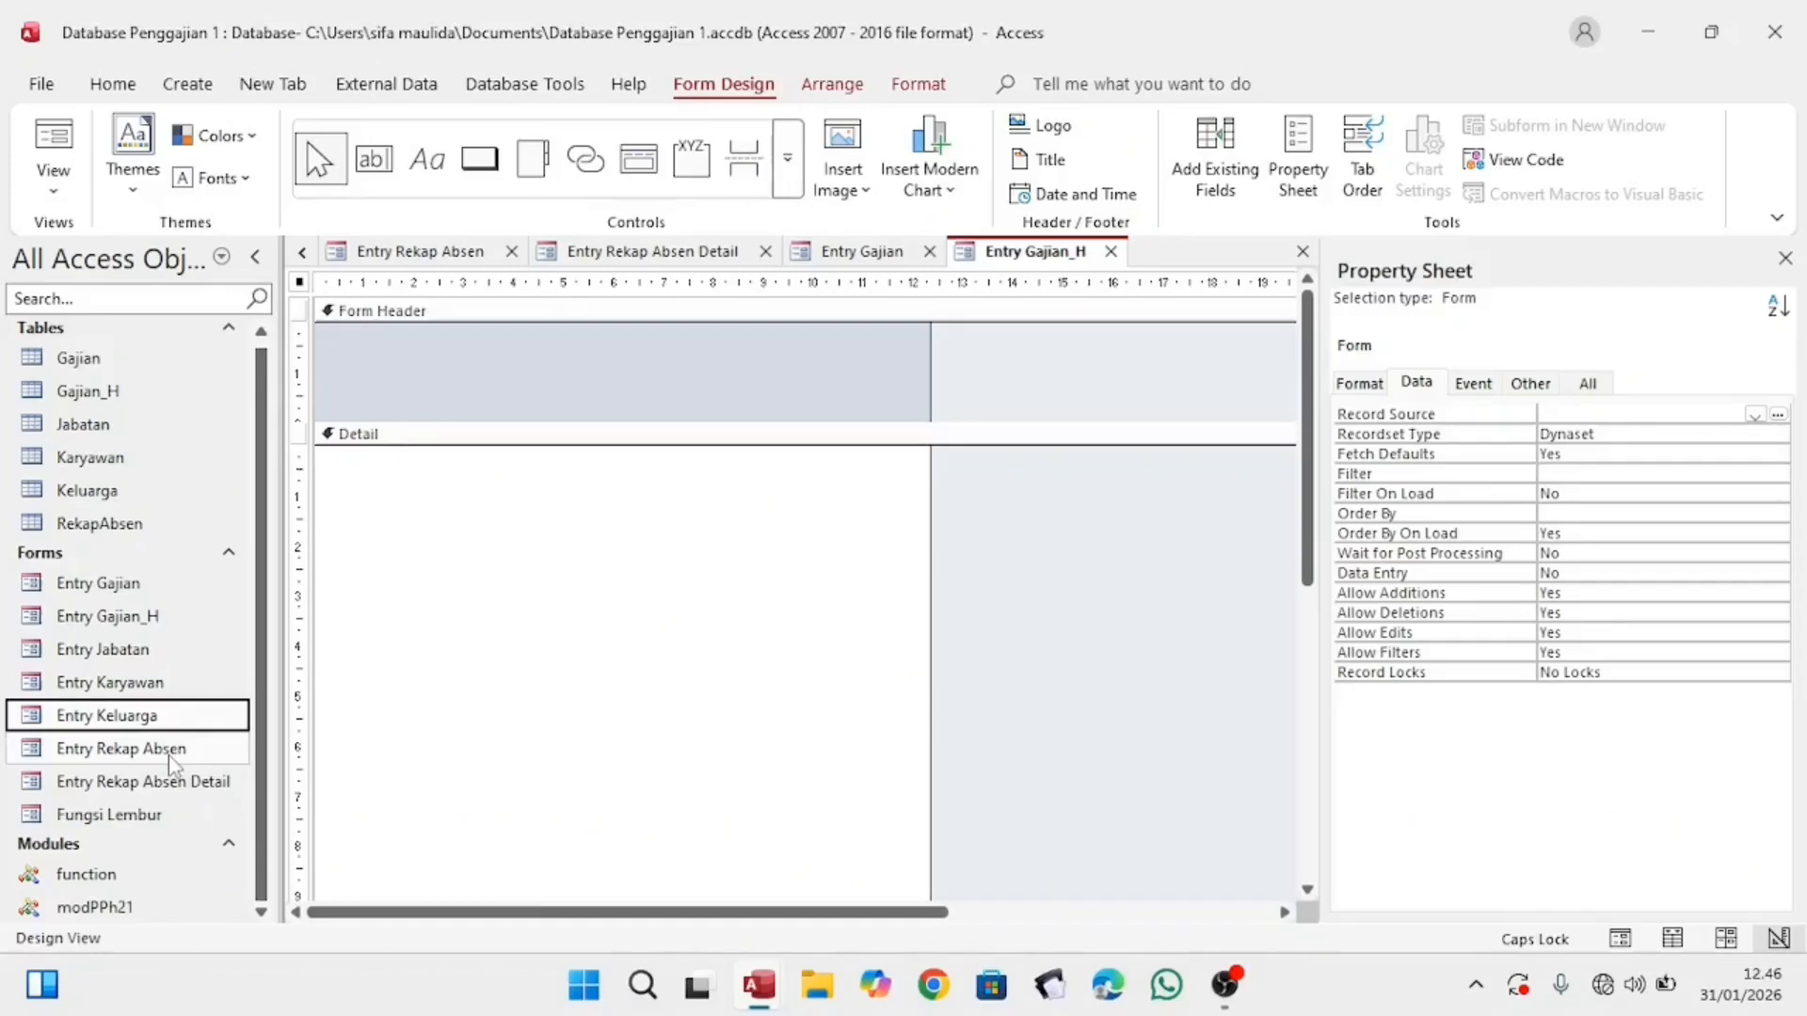
left_click(172, 752)
left_click(172, 784)
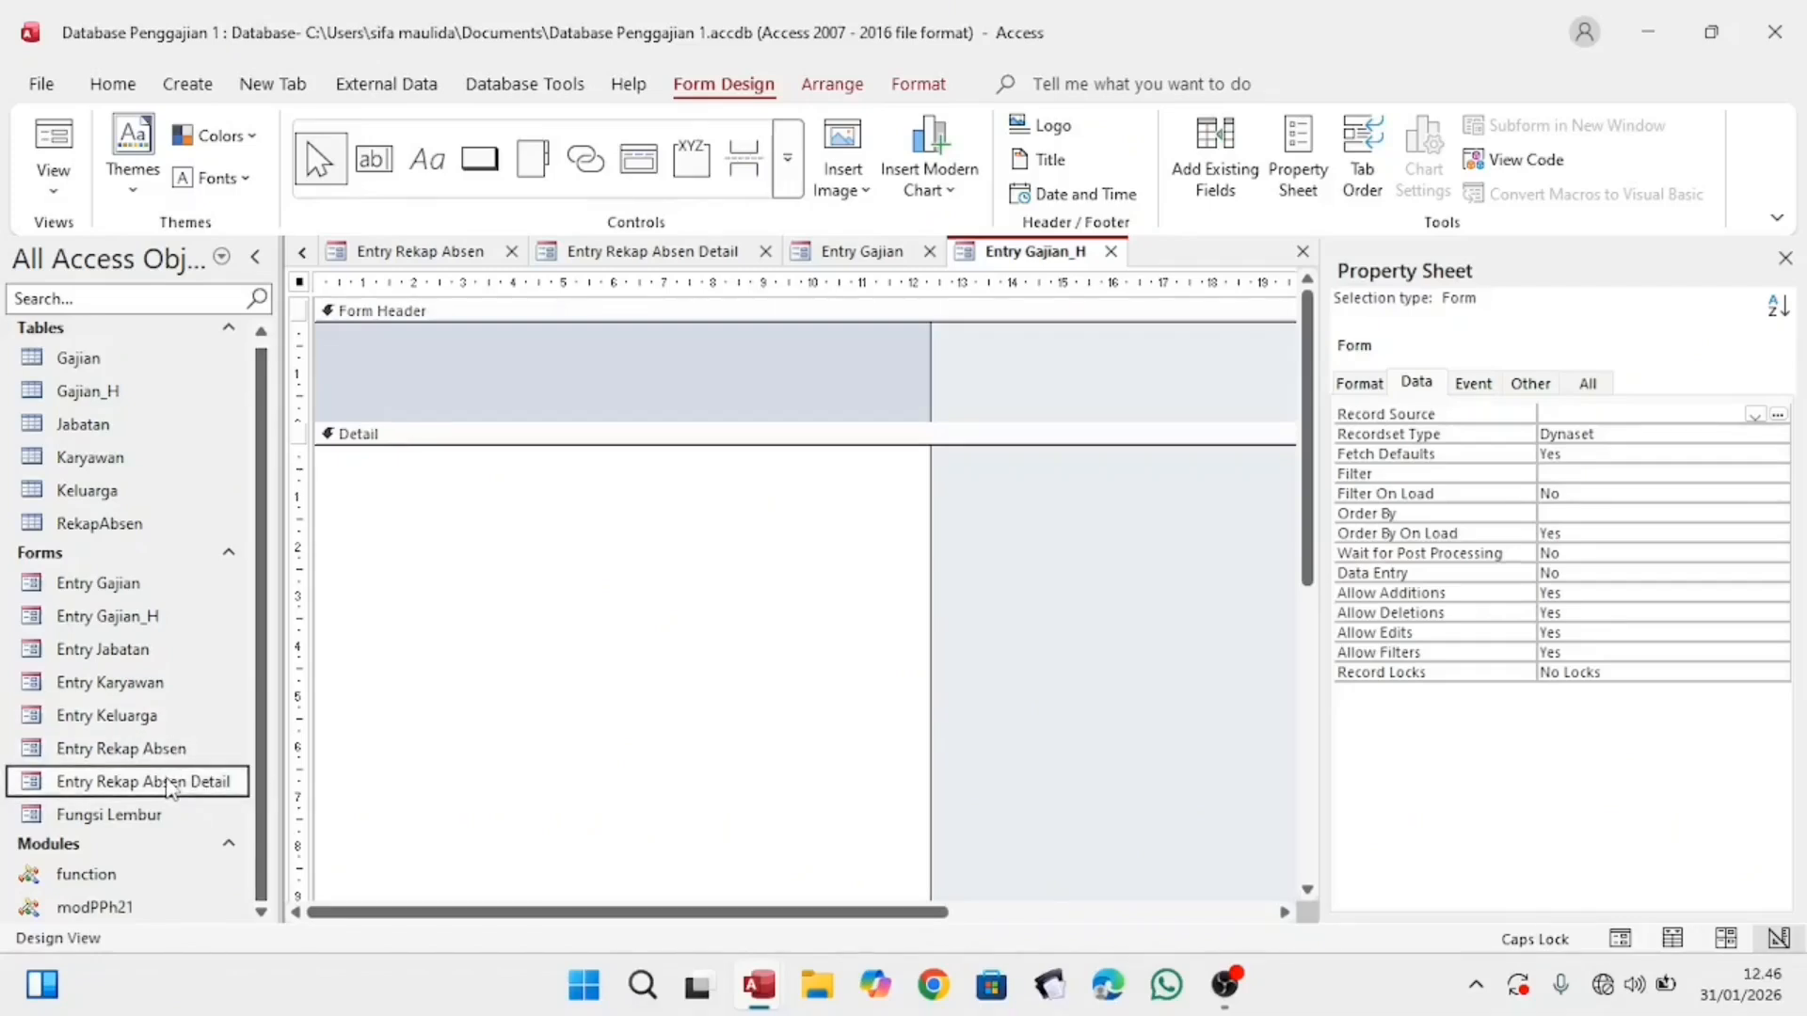
left_click(122, 583)
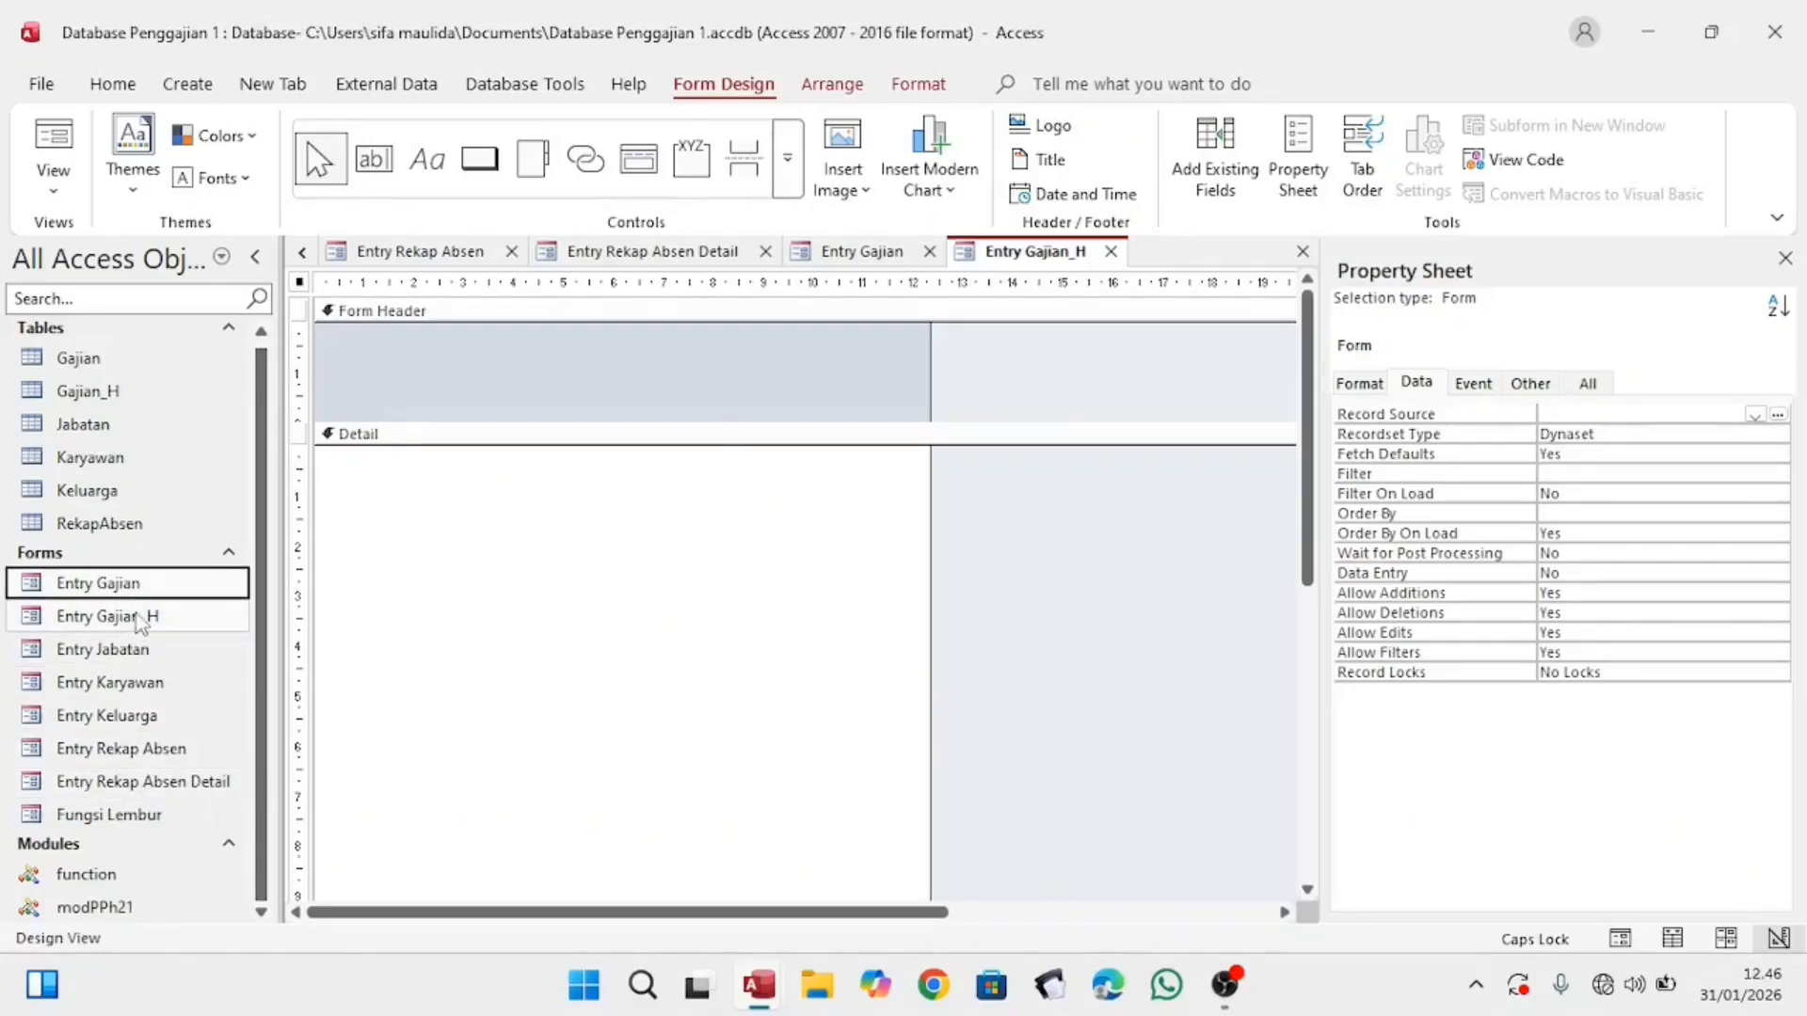
left_click(137, 617)
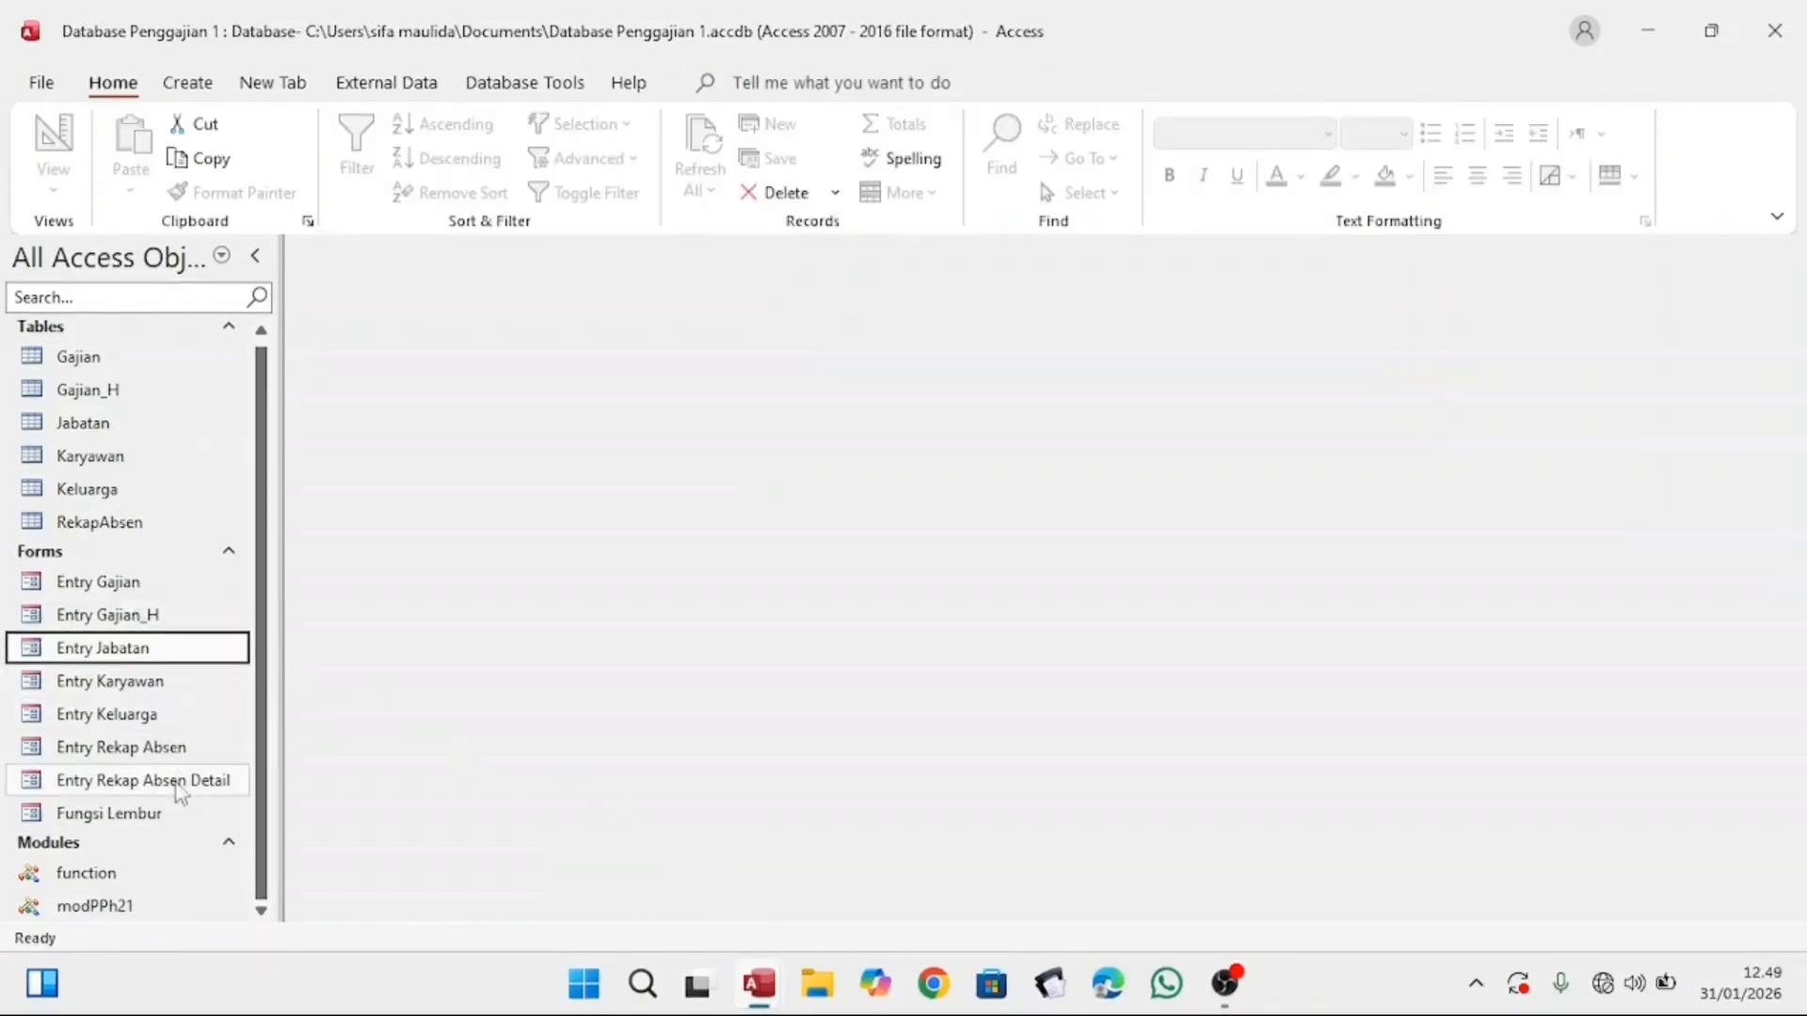
Step: Open the Entry Jabatan form in Design view, and bring up the Formatif (1) database as a reference
right_click(153, 656)
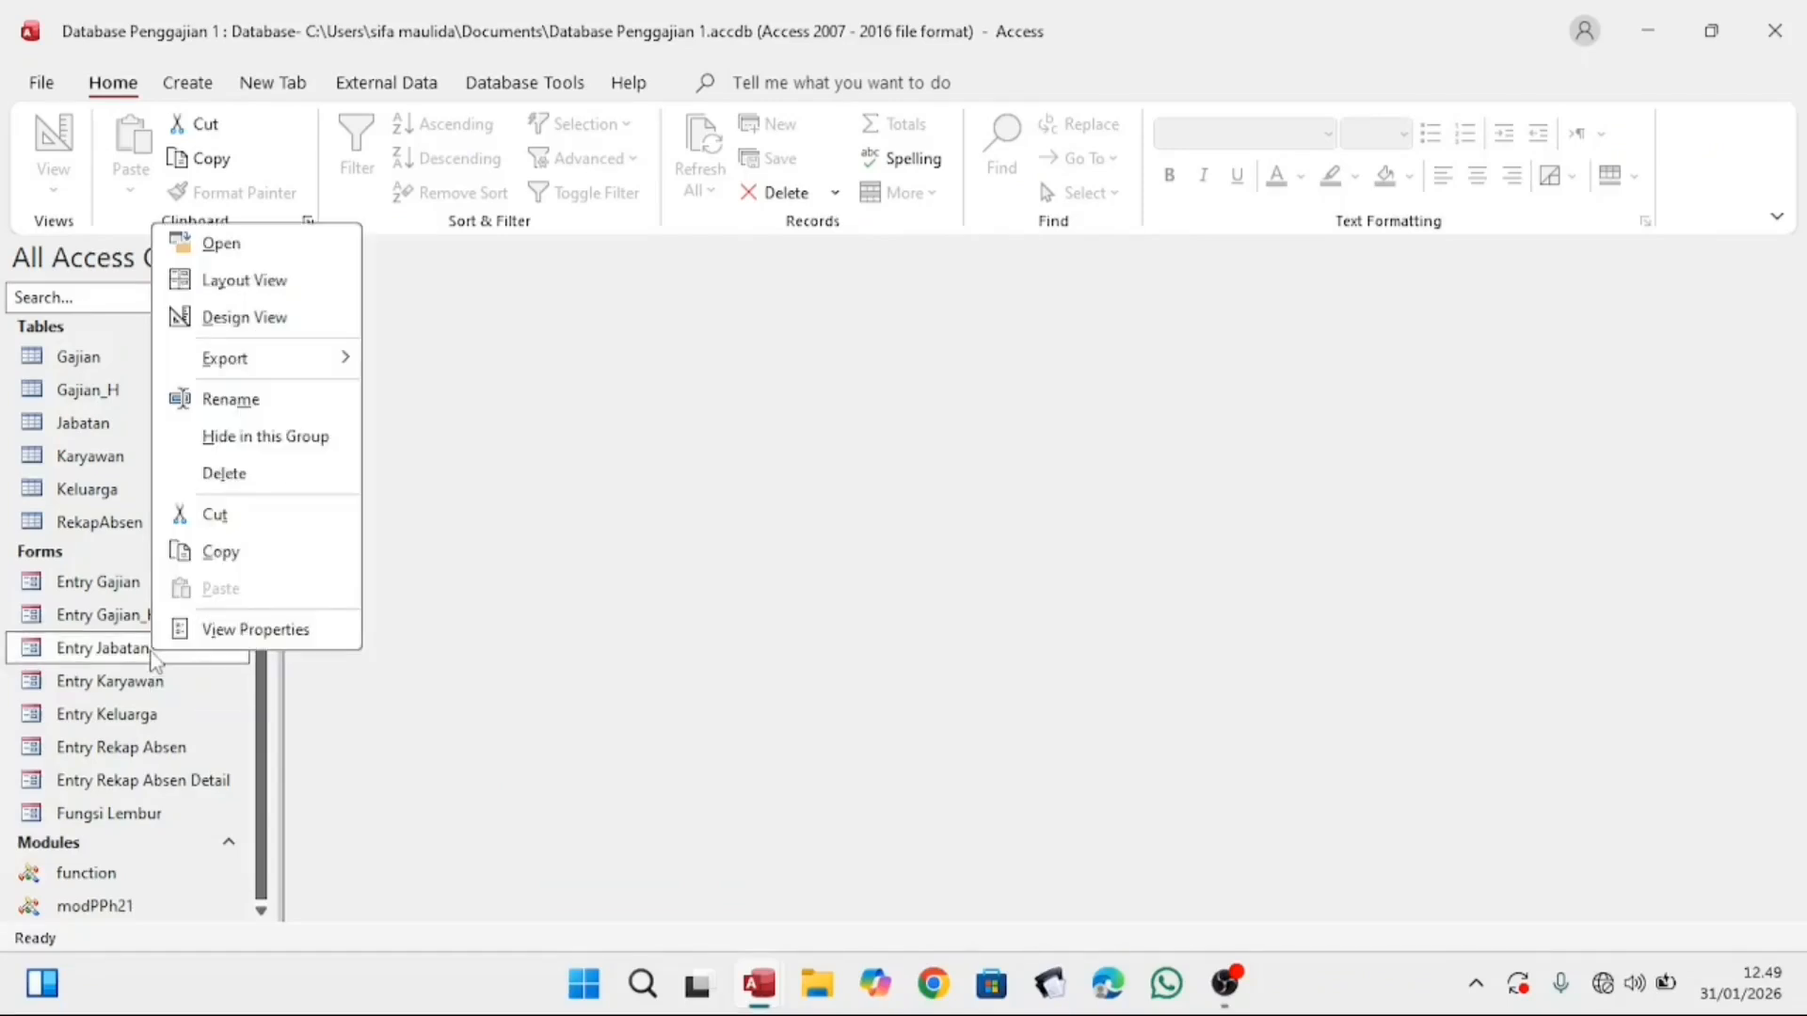
left_click(244, 318)
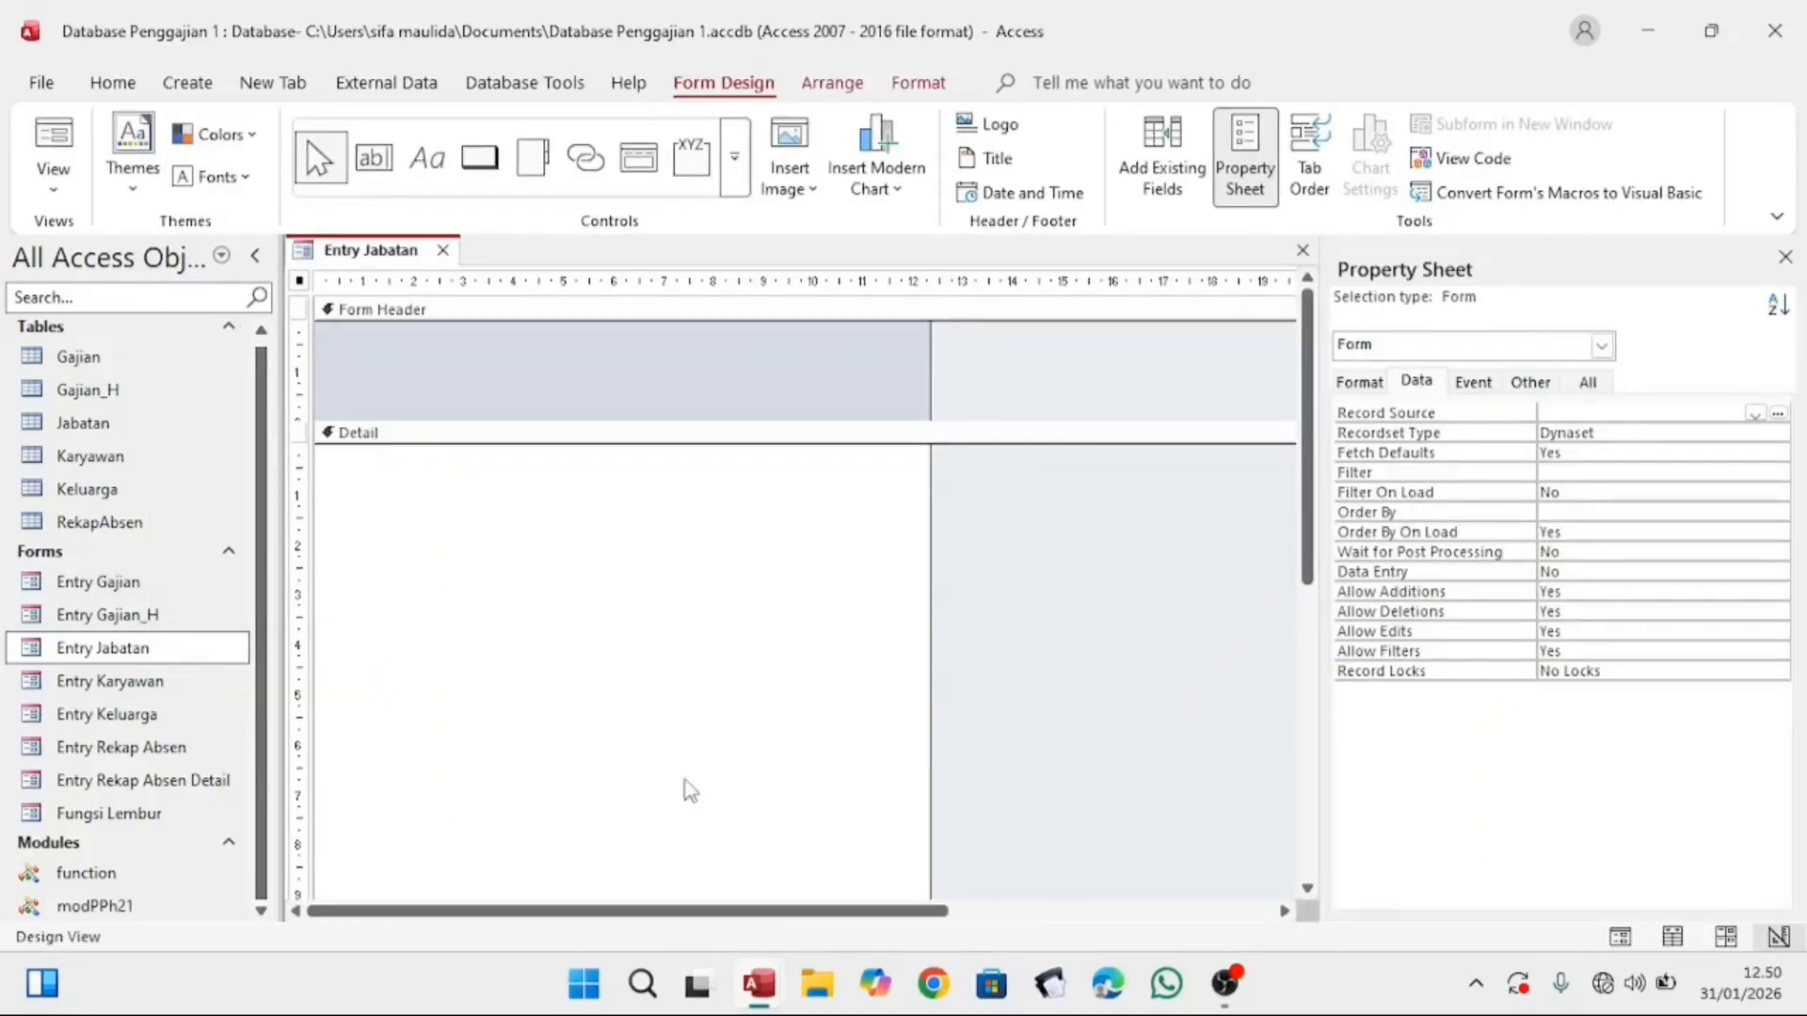
mouse_move(756, 988)
left_click(865, 837)
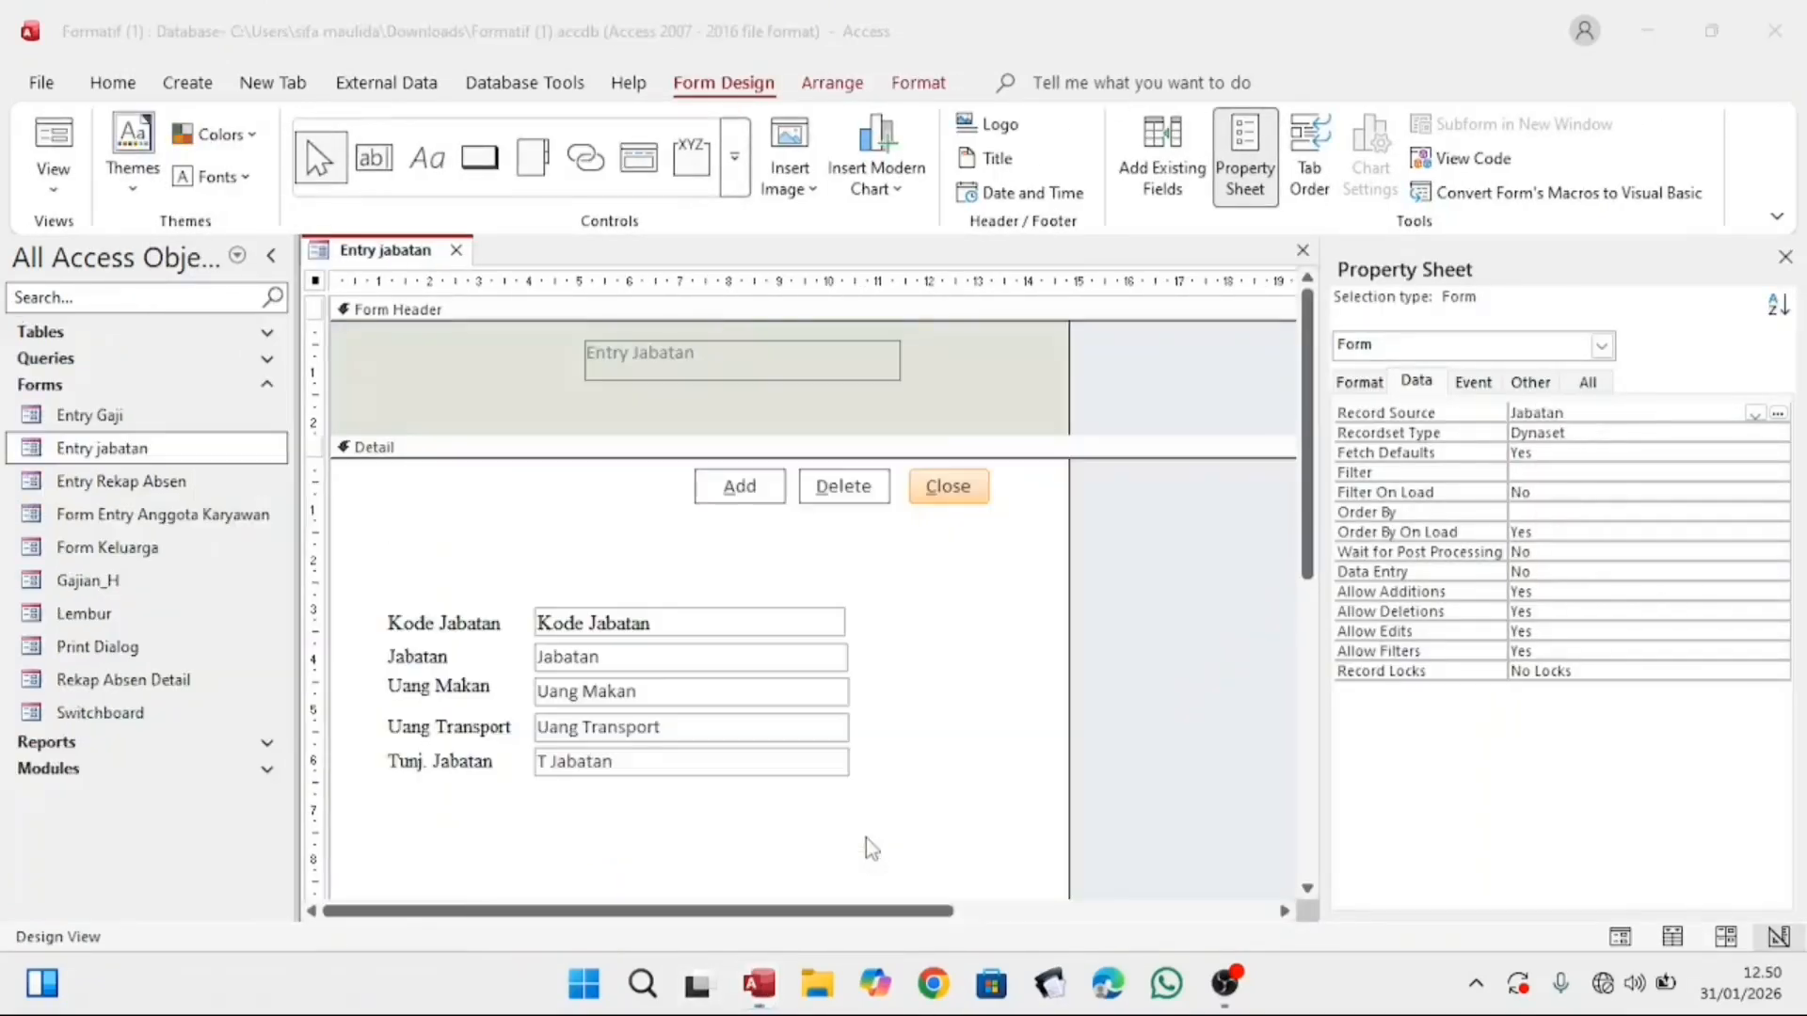
Step: Examine the Add, Delete and Close command buttons on the reference Entry jabatan form
left_click(750, 485)
left_click(871, 497)
left_click(919, 489)
left_click(738, 490)
left_click(835, 494)
left_click(766, 516)
left_click(785, 493)
left_click(835, 484)
left_click(922, 489)
left_click(738, 487)
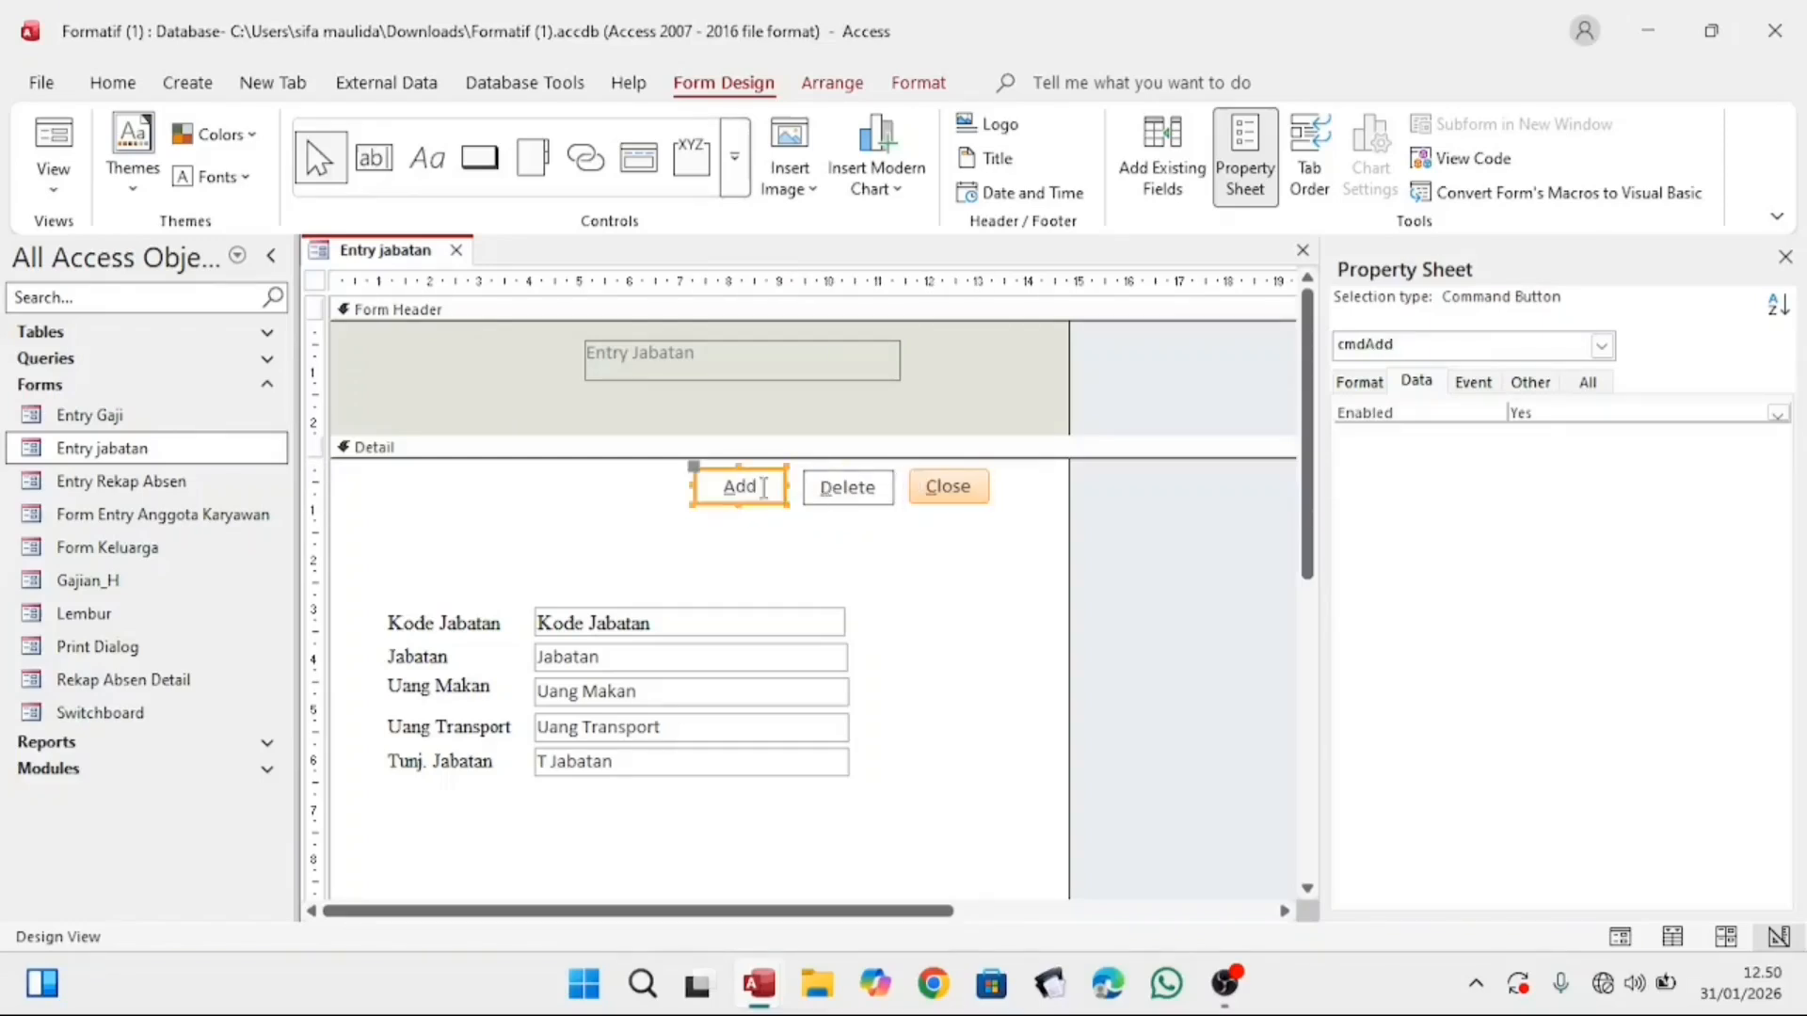
Step: Switch back to Database Penggajian 1 and place a command button in Entry Jabatan's Detail section with the Record Operations action Add New Record
mouse_move(770, 984)
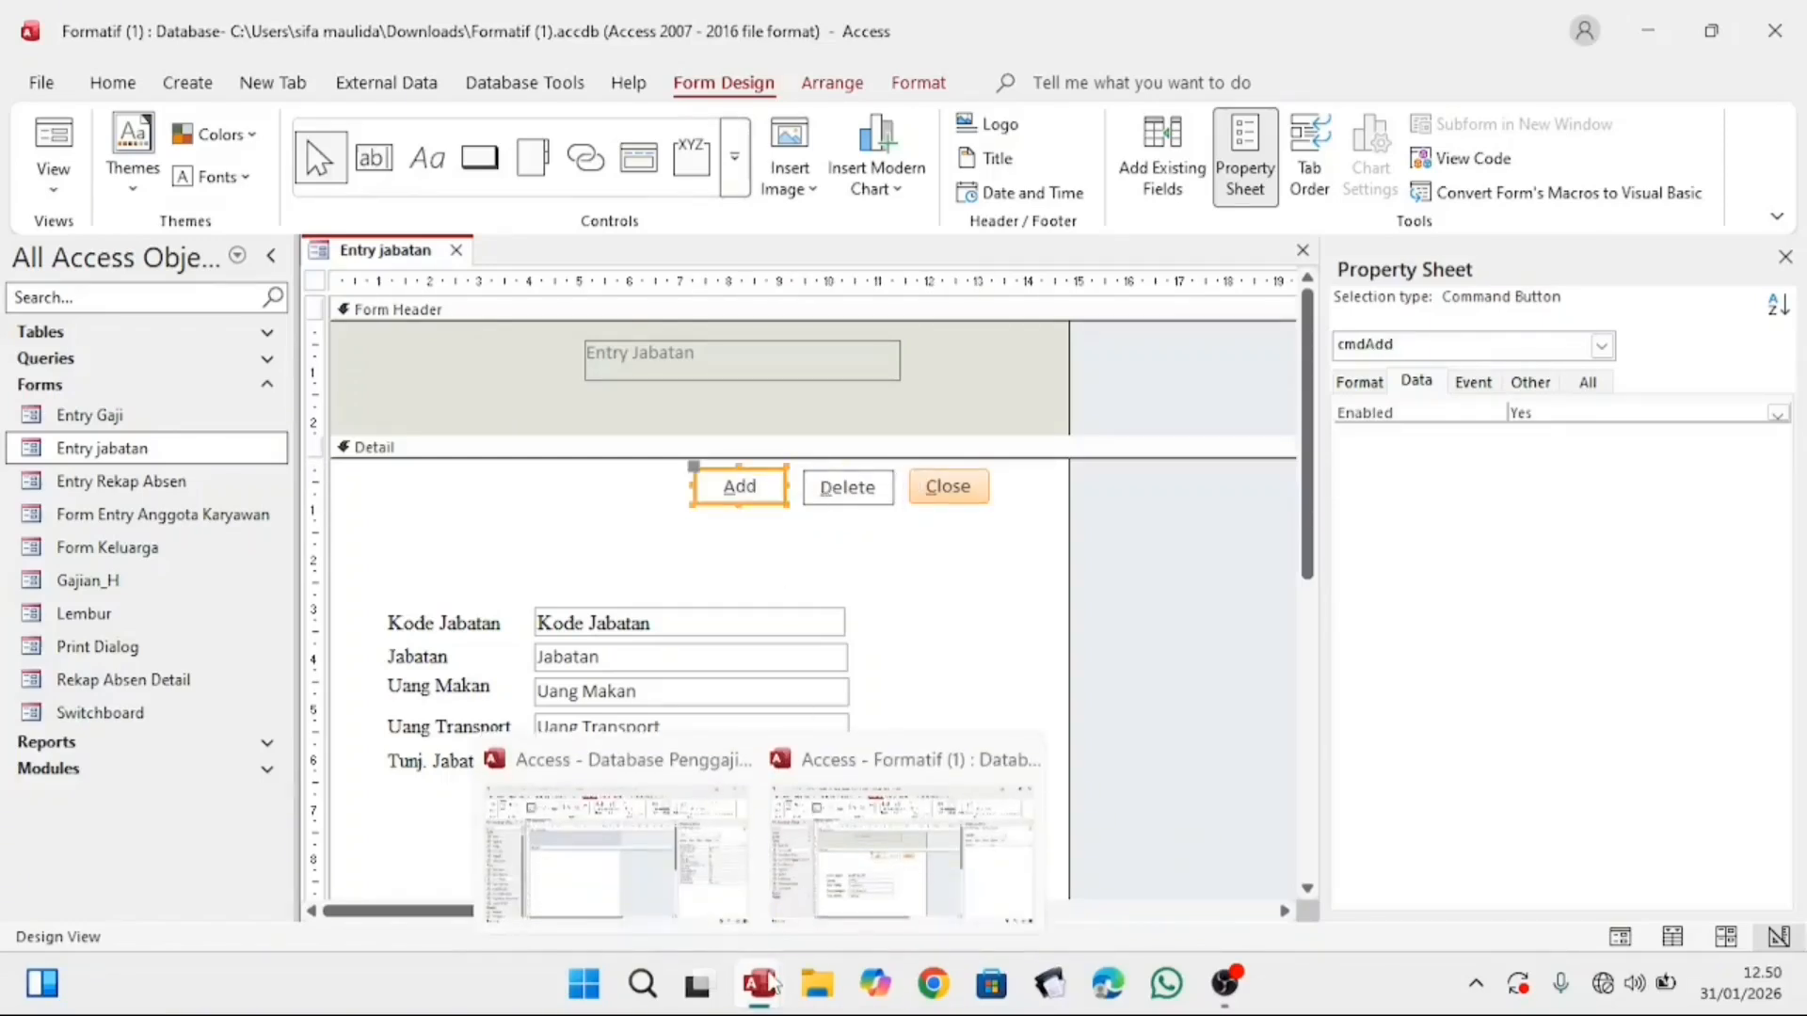
left_click(720, 870)
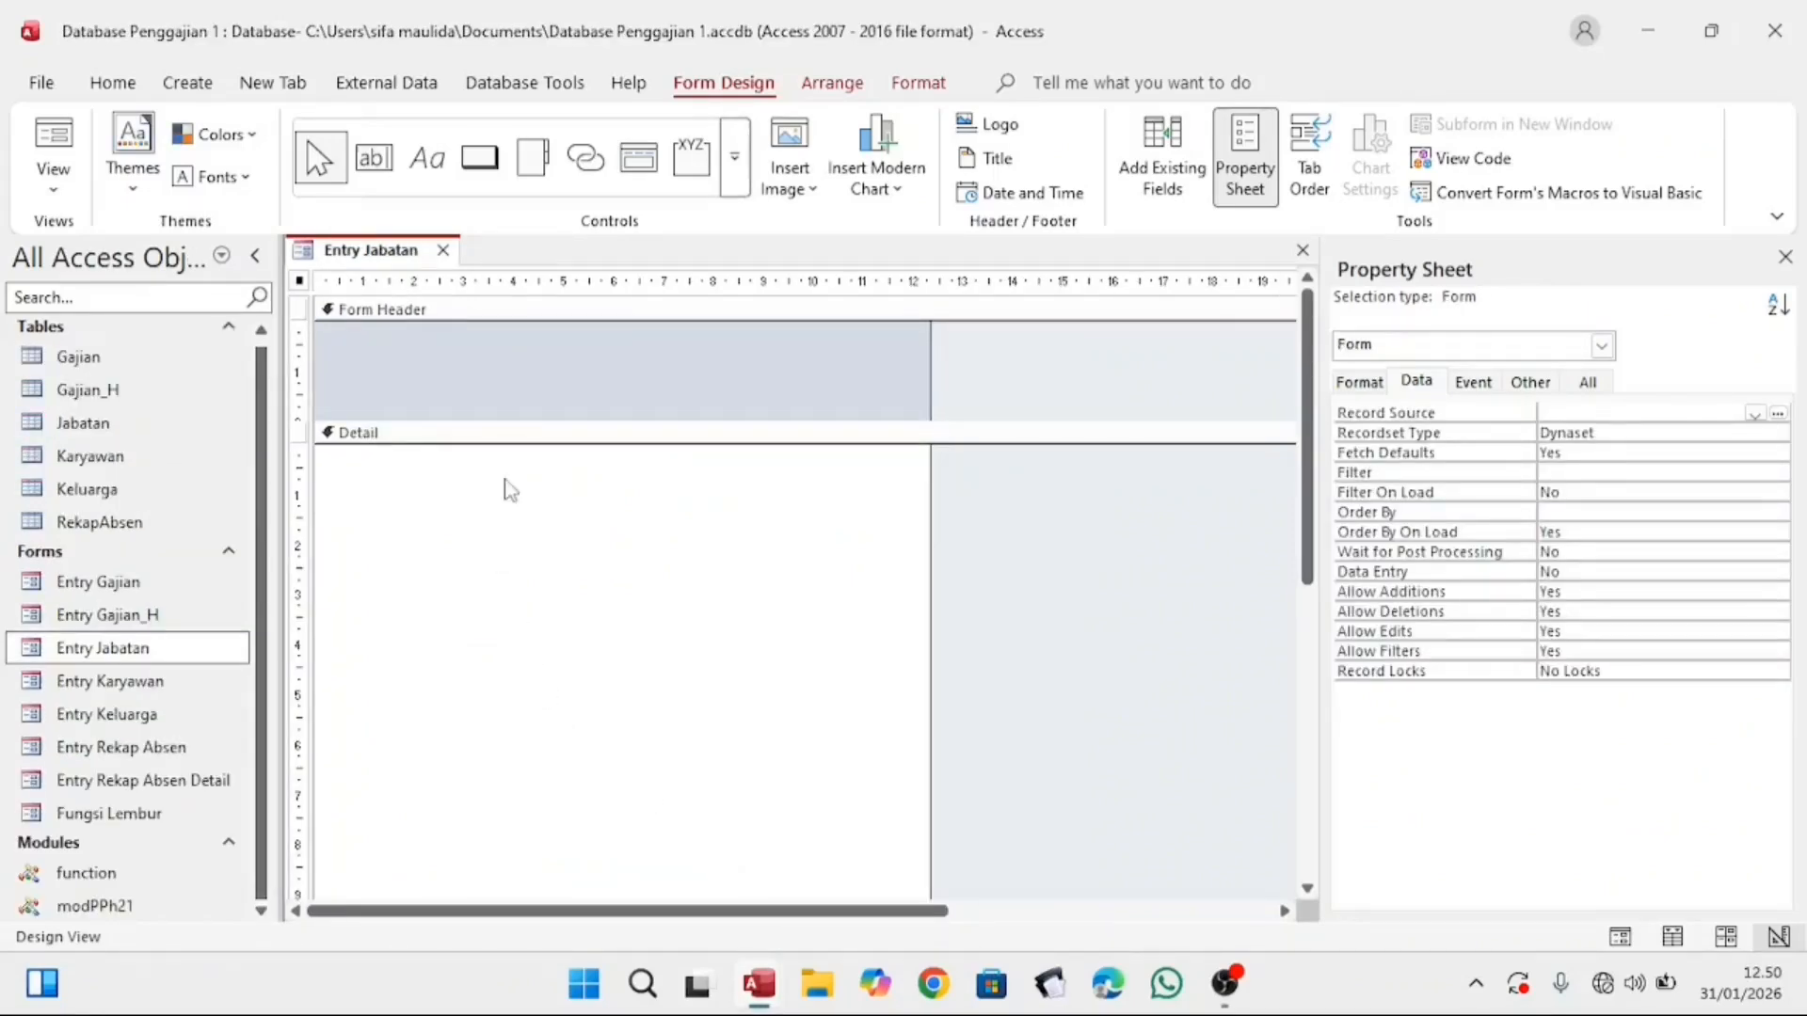
left_click(480, 161)
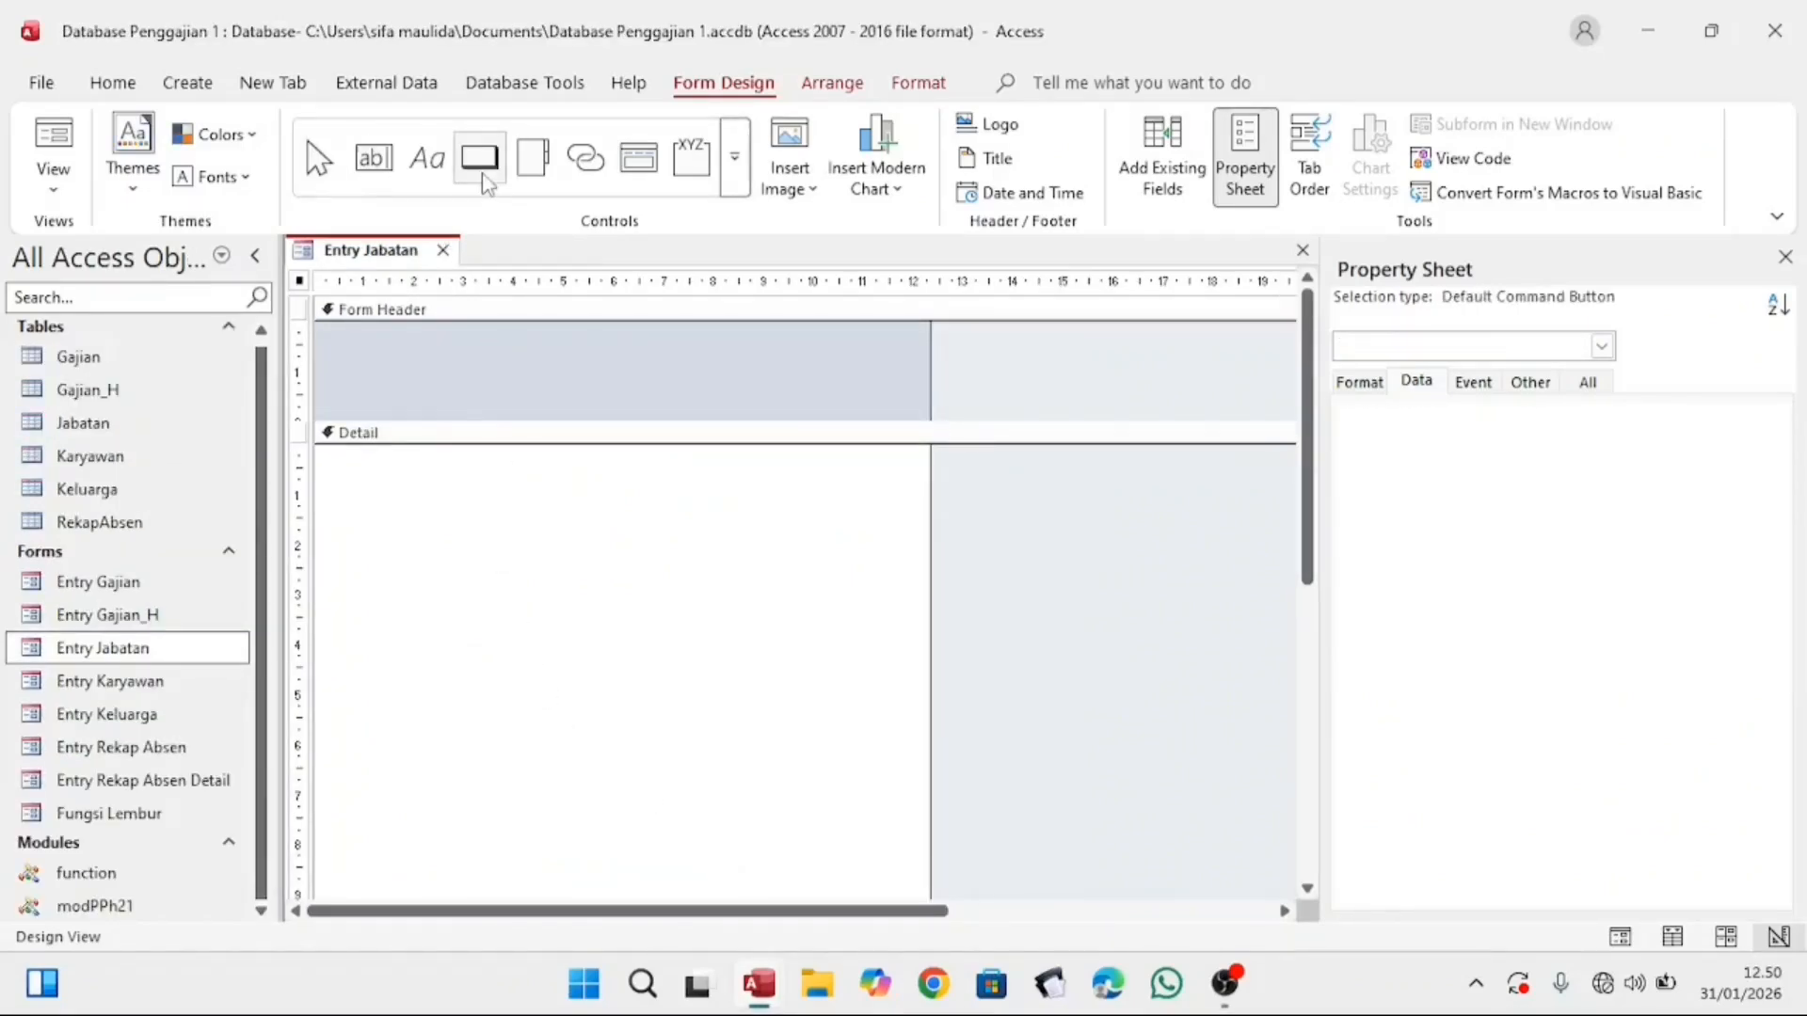
left_click(621, 503)
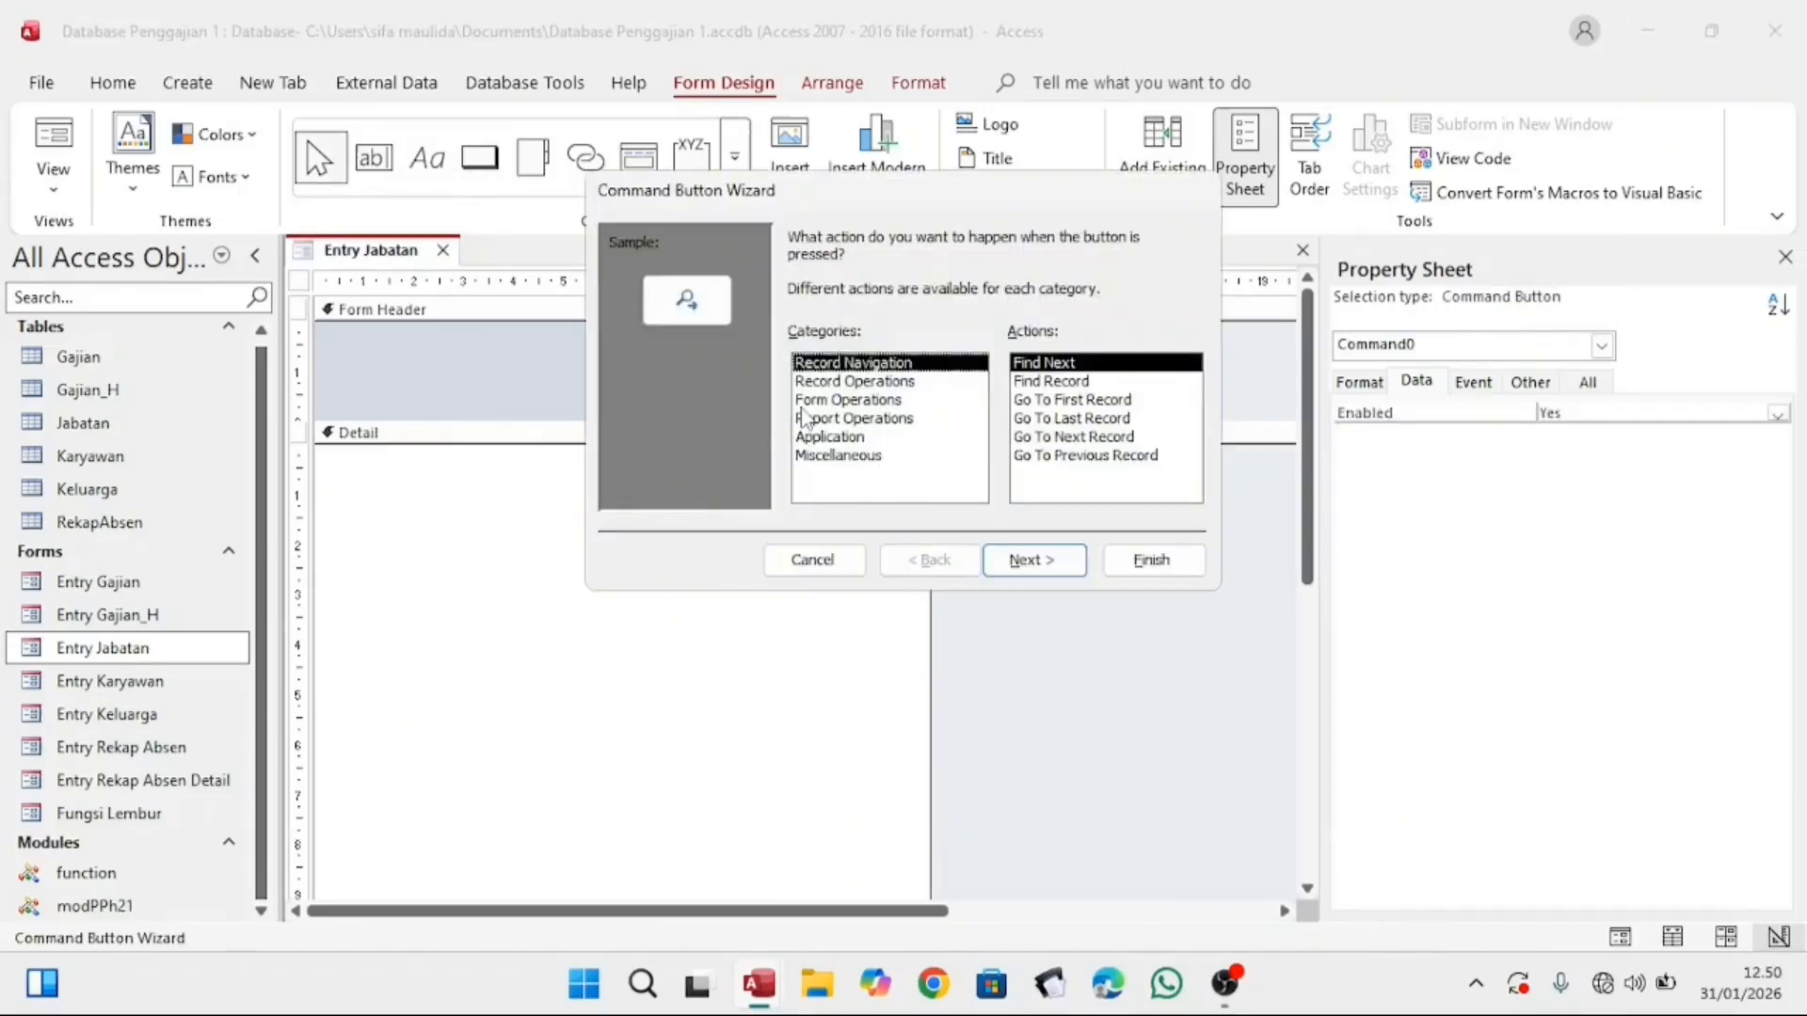
left_click(850, 382)
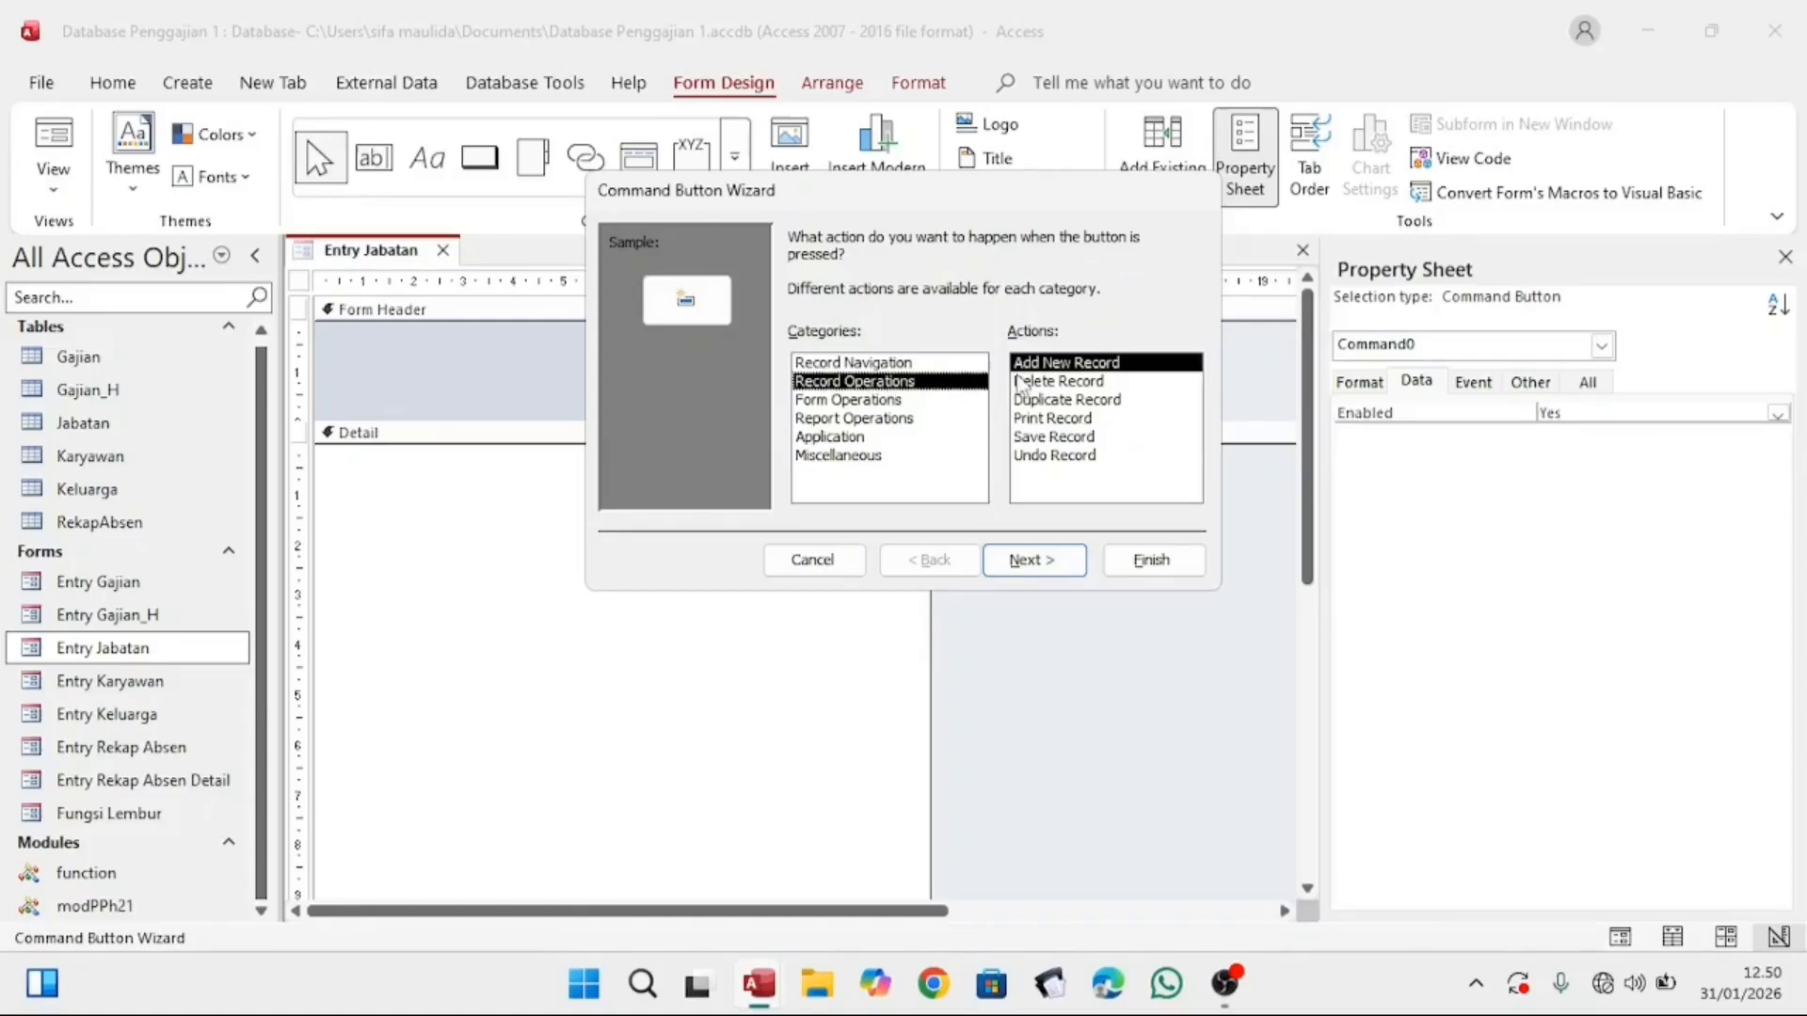
left_click(1068, 565)
Step: Choose text instead of a picture for the command button and shorten its caption to Add
left_click(798, 346)
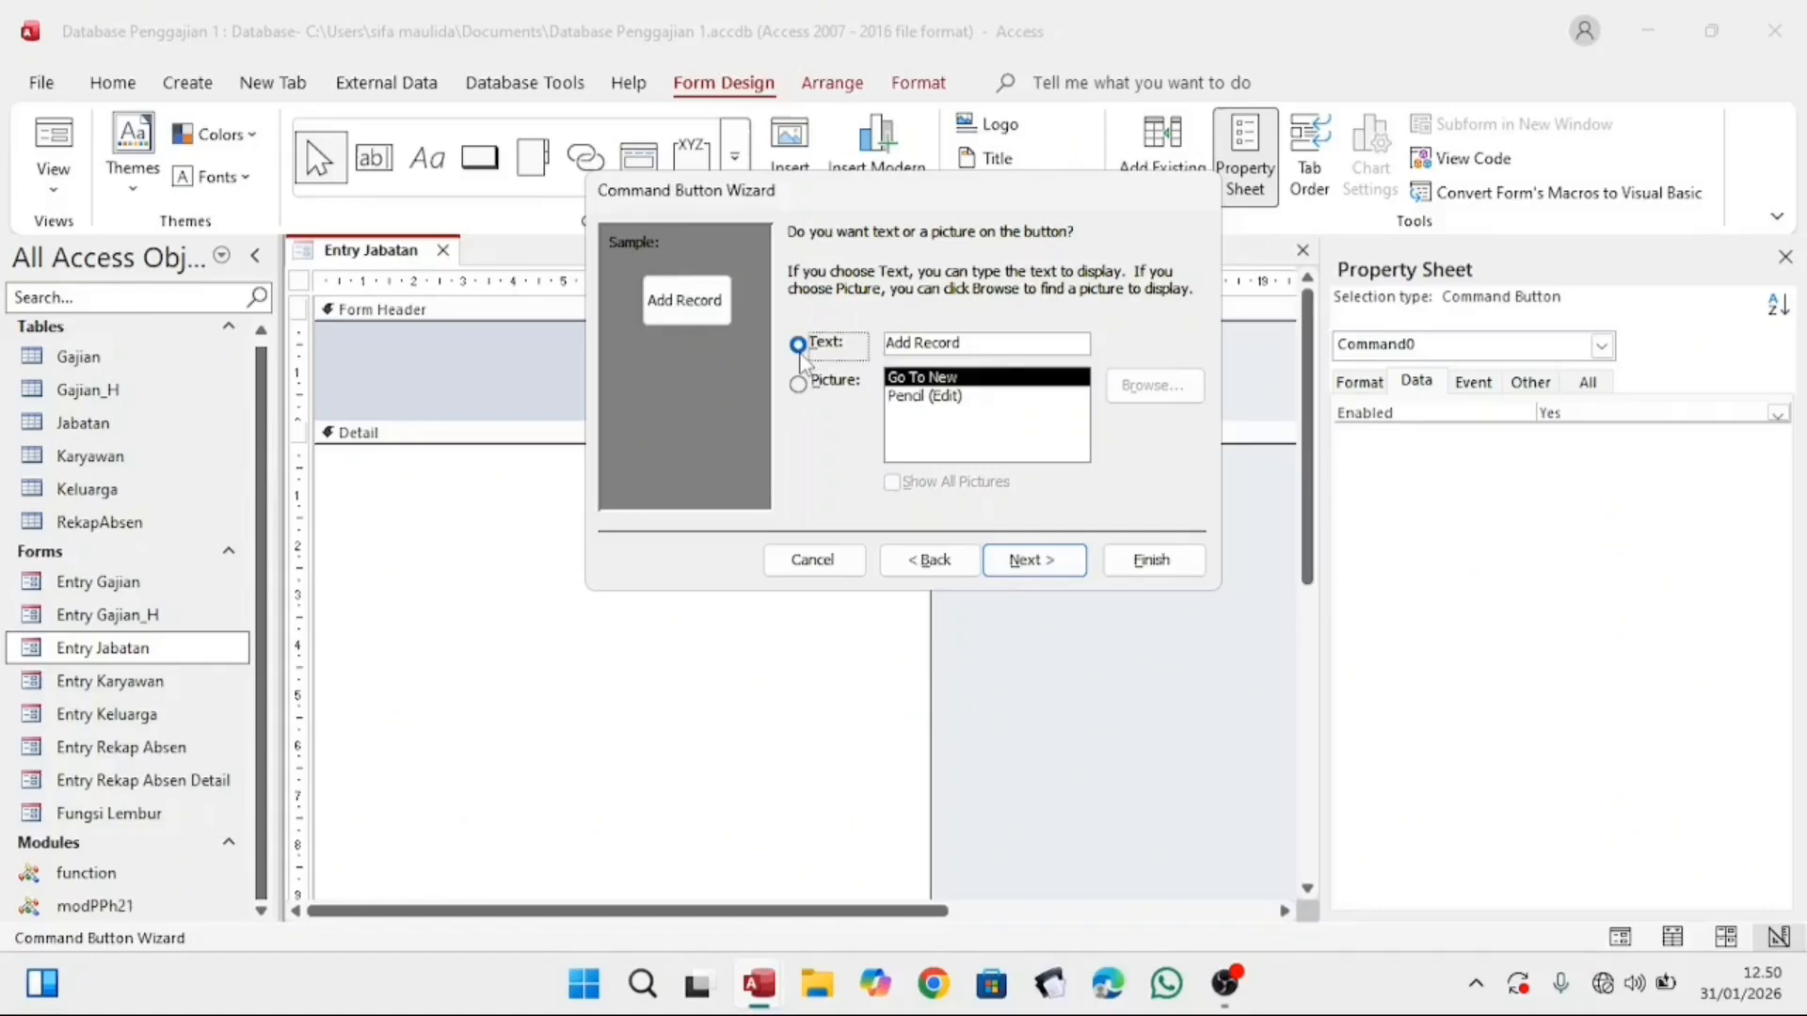
left_click(988, 344)
key("BackSpace")
key("BackSpace")
key("BackSpace")
key("BackSpace")
key("BackSpace")
key("BackSpace")
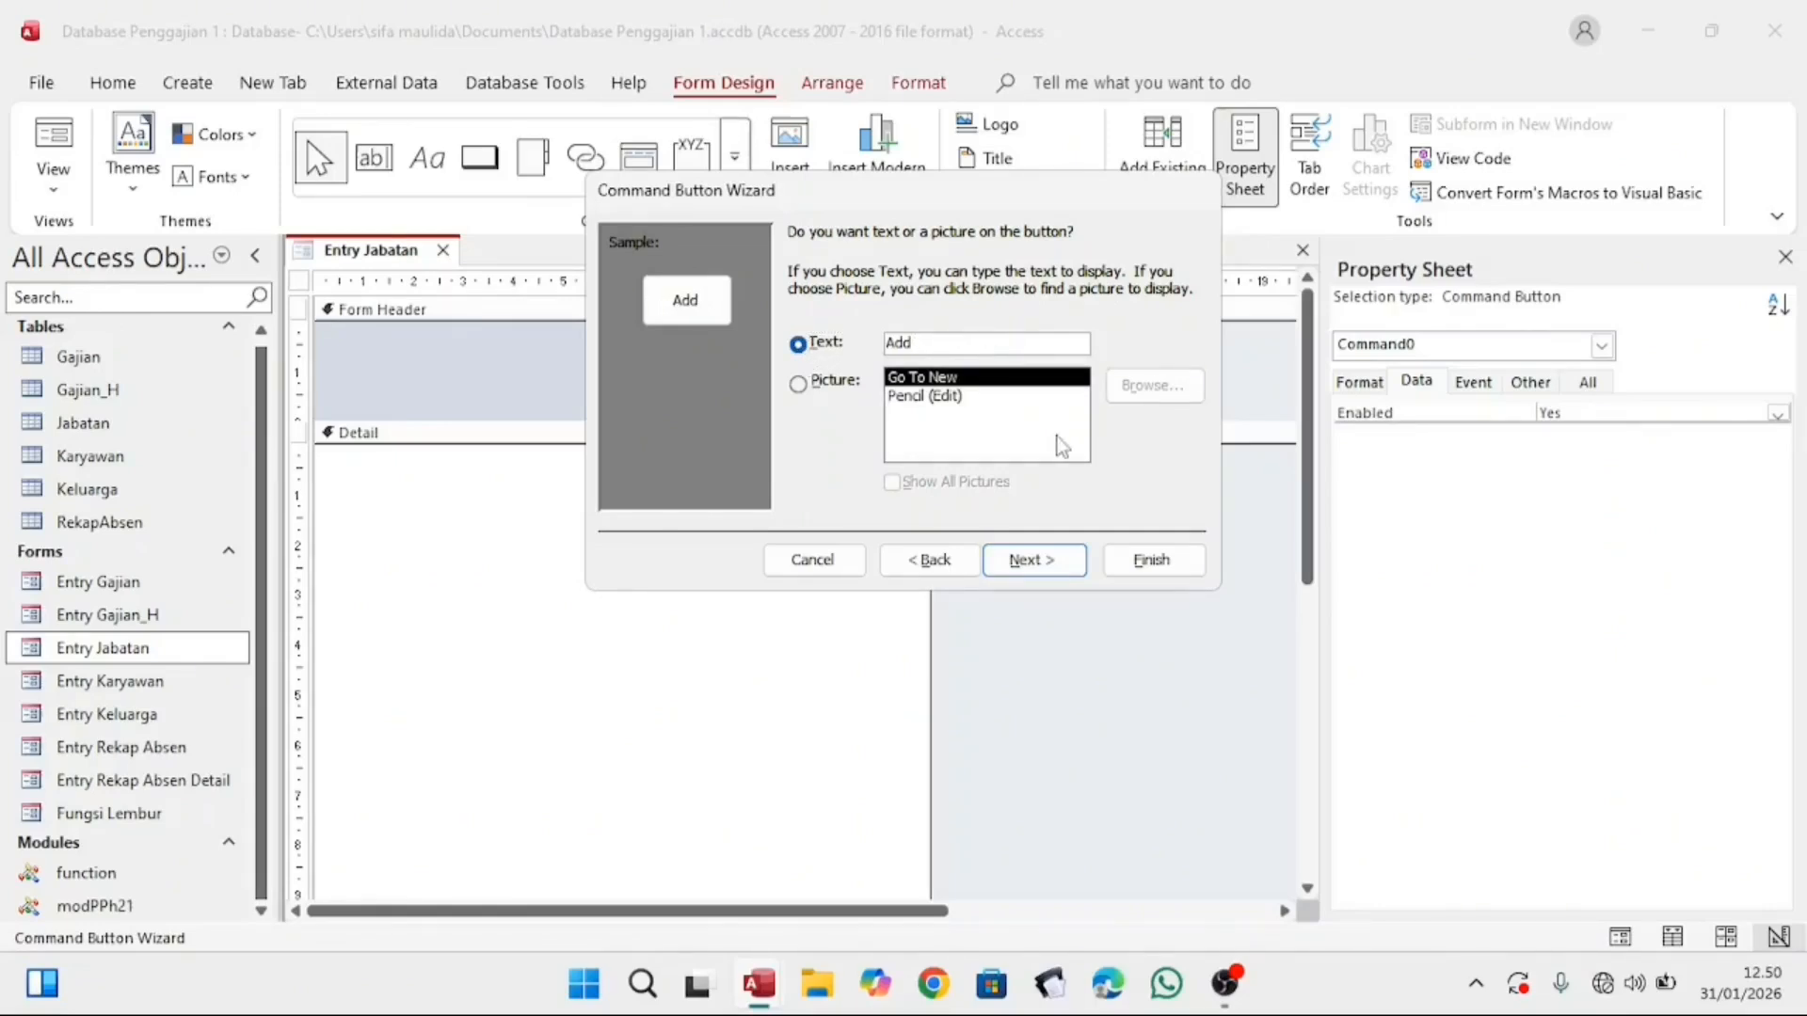
Step: Name the new button cmdAdd, finish the wizard, and widen the button slightly on the form
left_click(1032, 559)
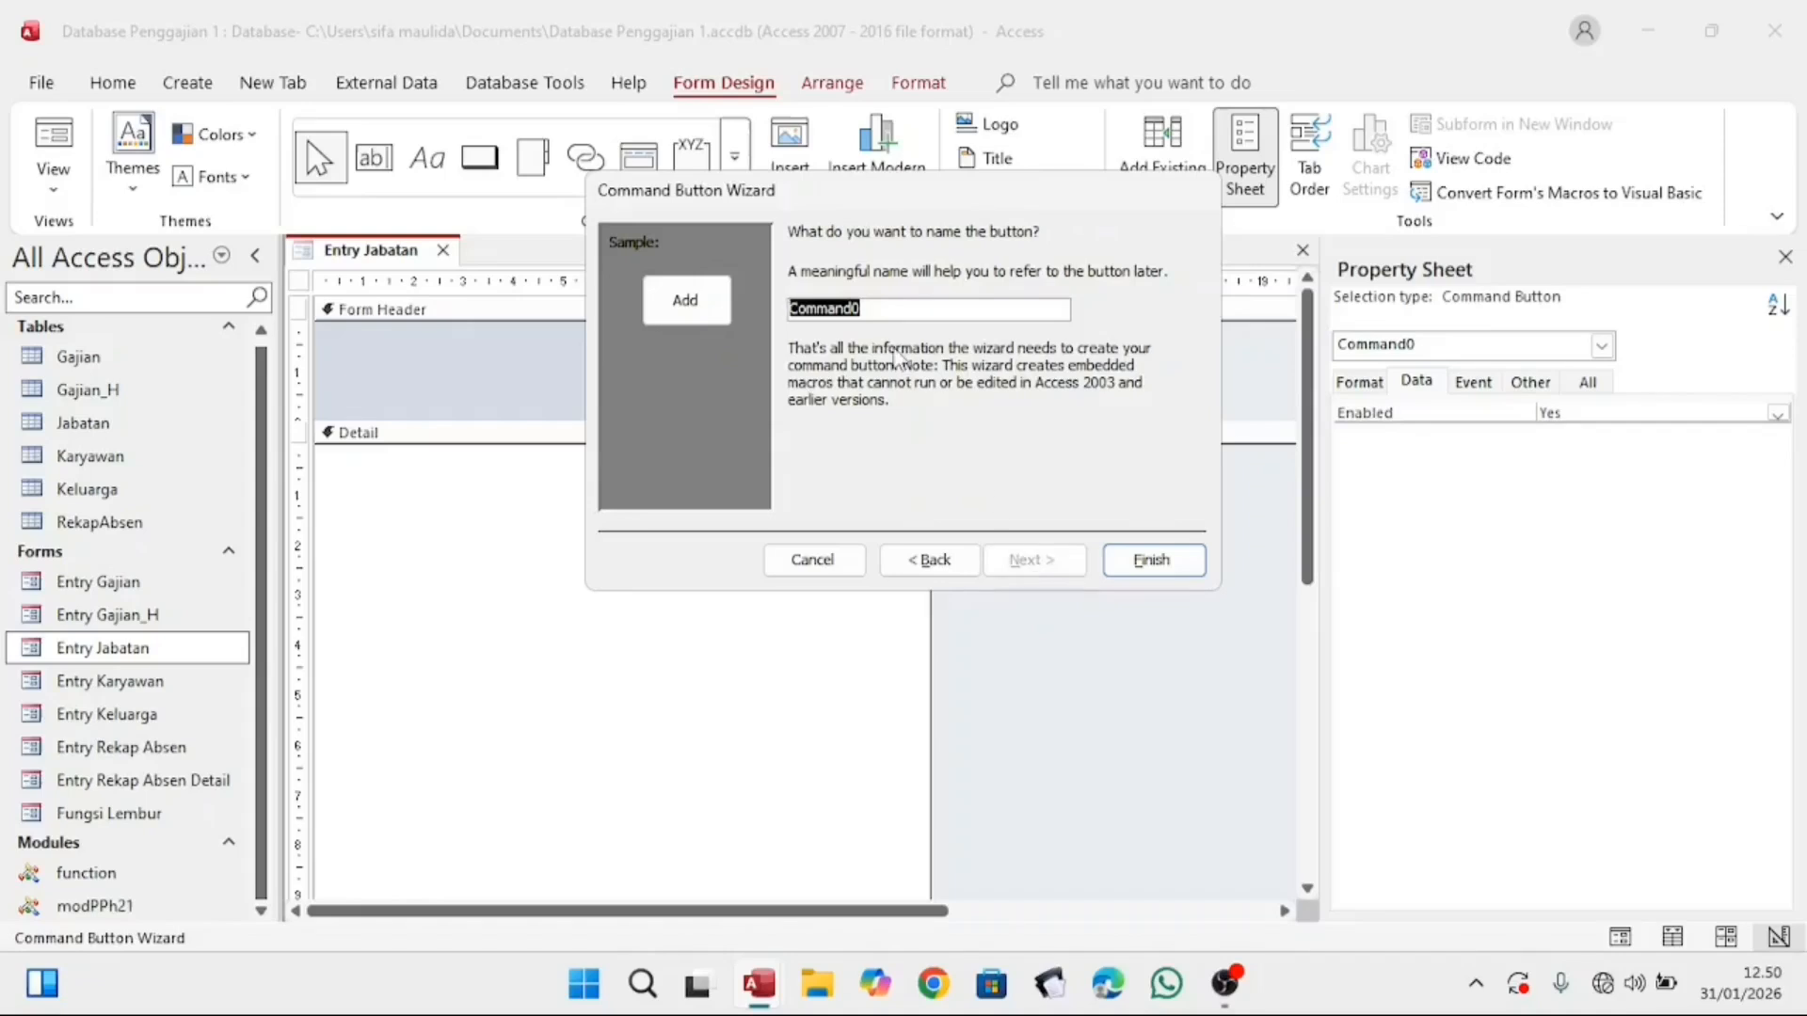
key("BackSpace")
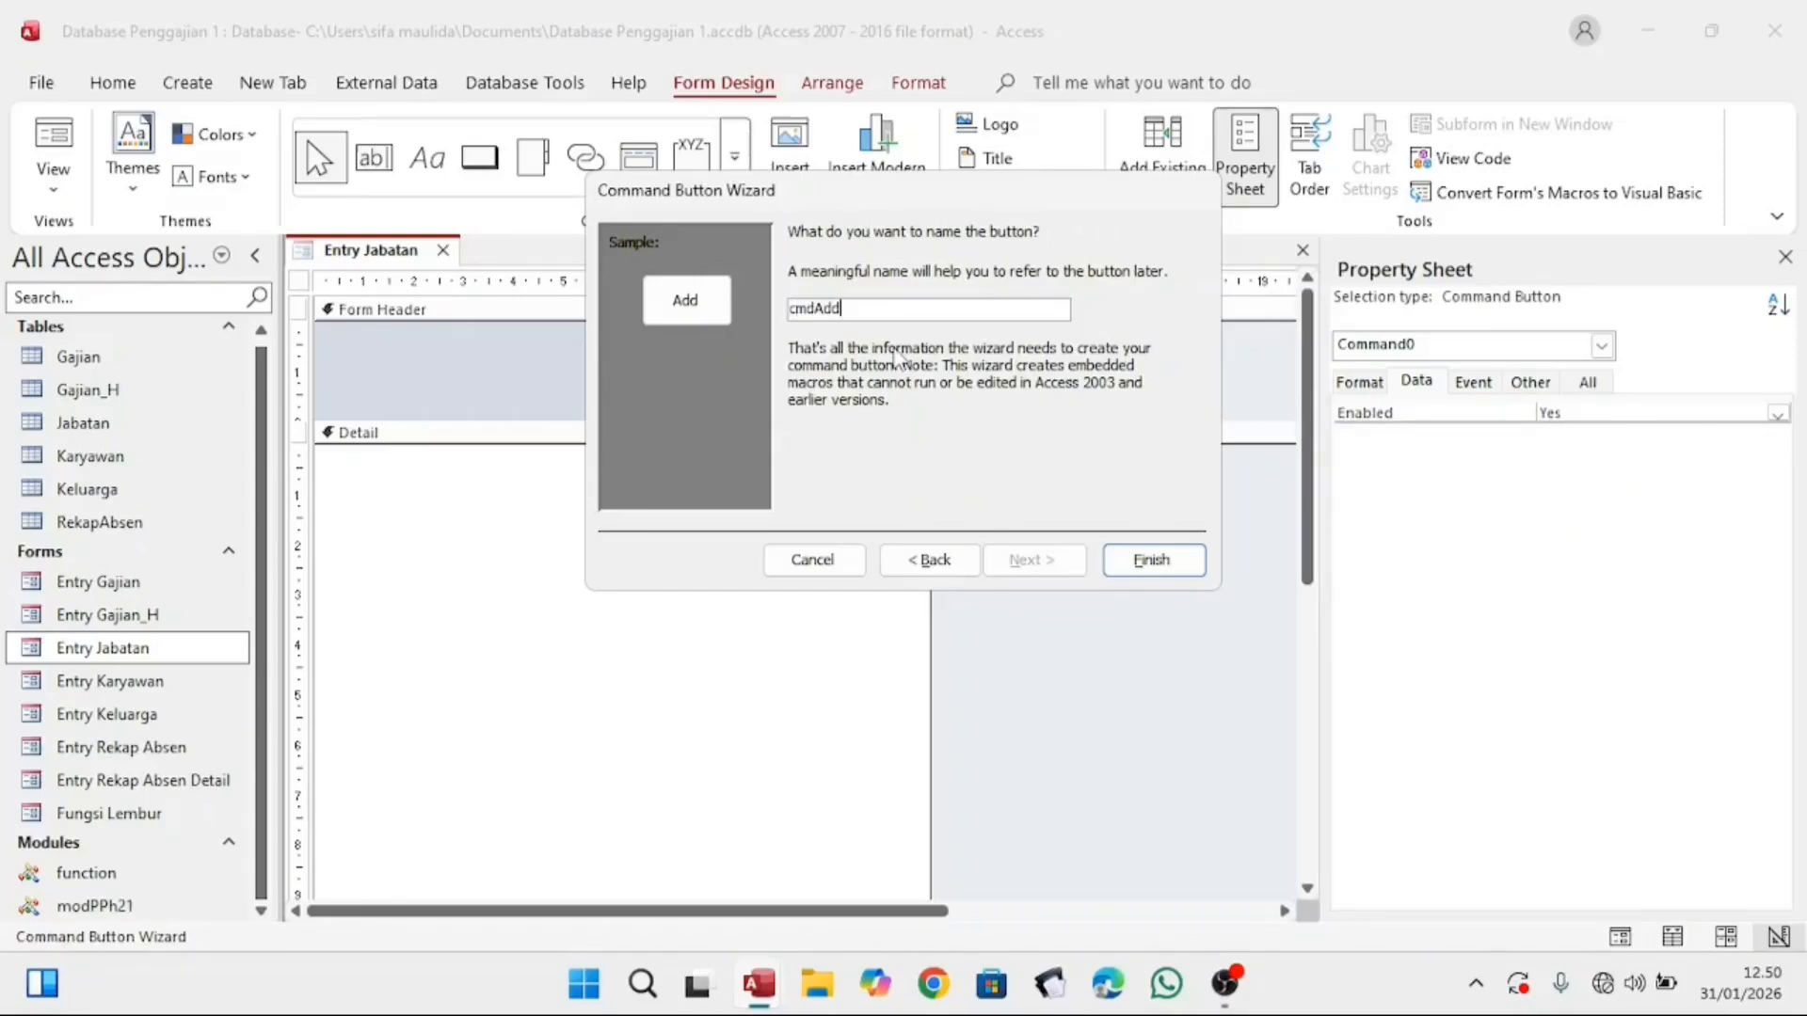
left_click(1155, 562)
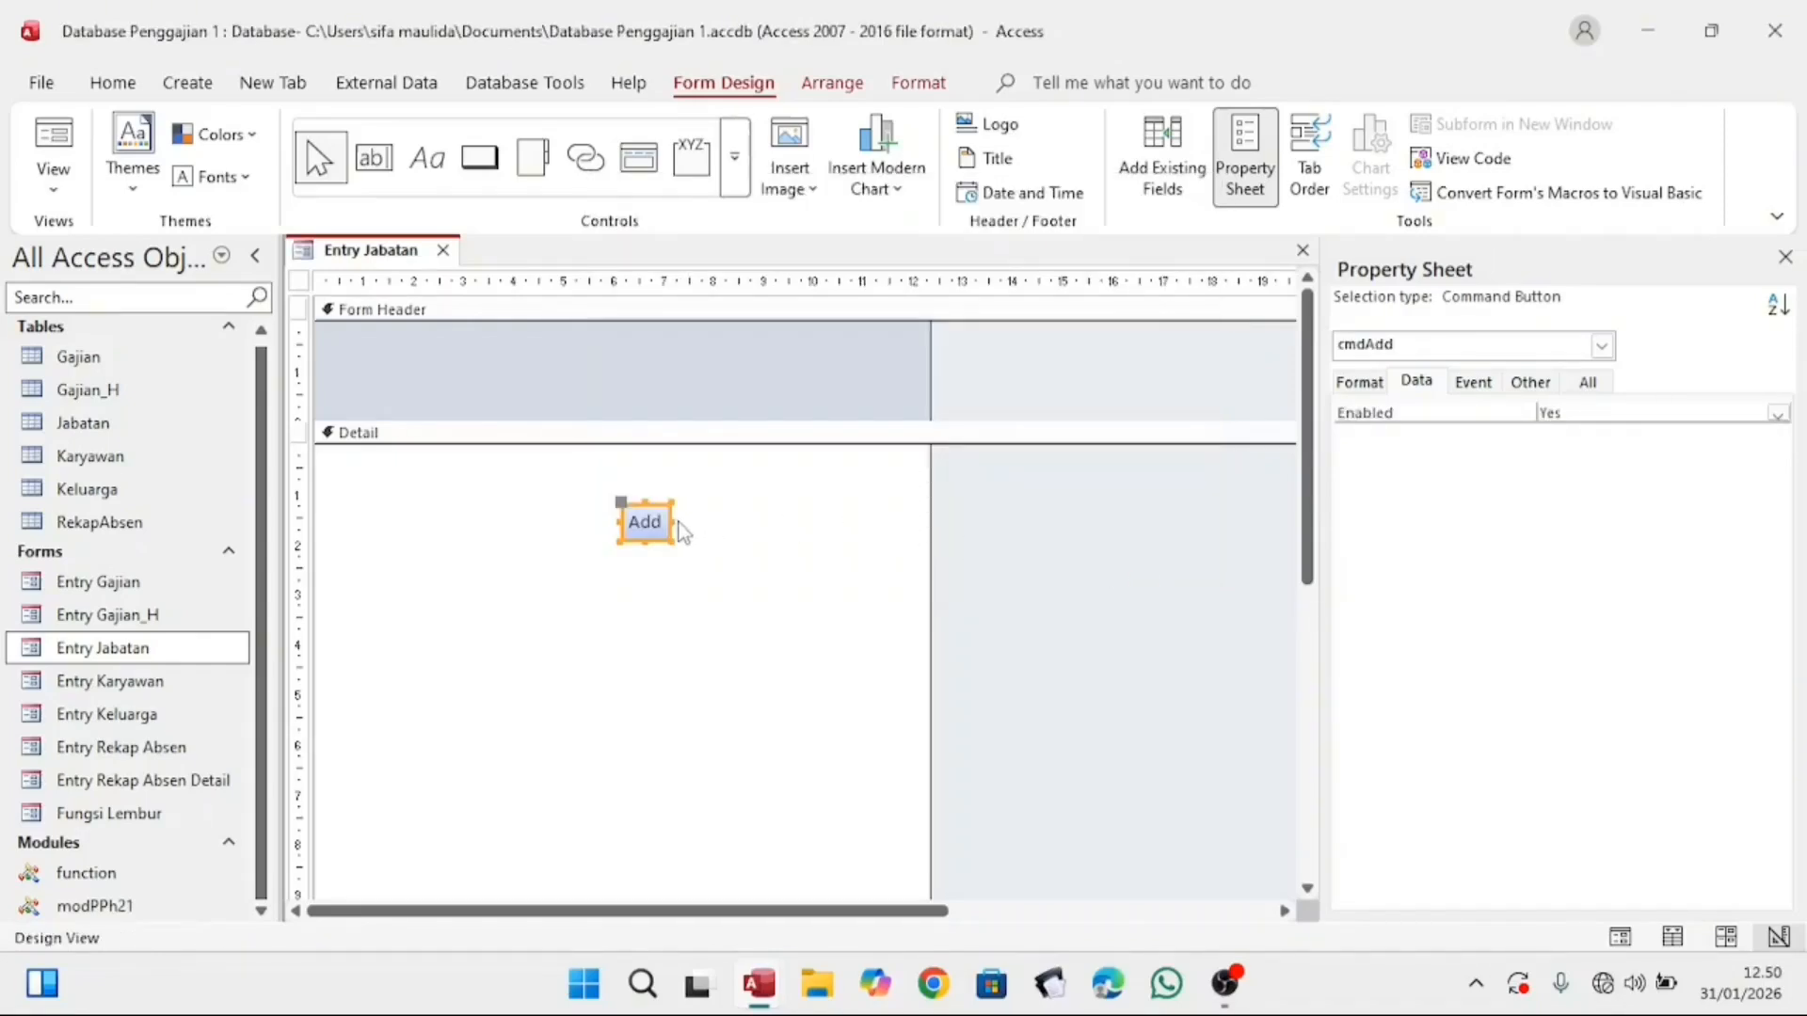
left_click_drag(673, 520, 697, 522)
Step: Place a second command button beside Add in the Detail section with the Record Operations action Delete Record
left_click(479, 157)
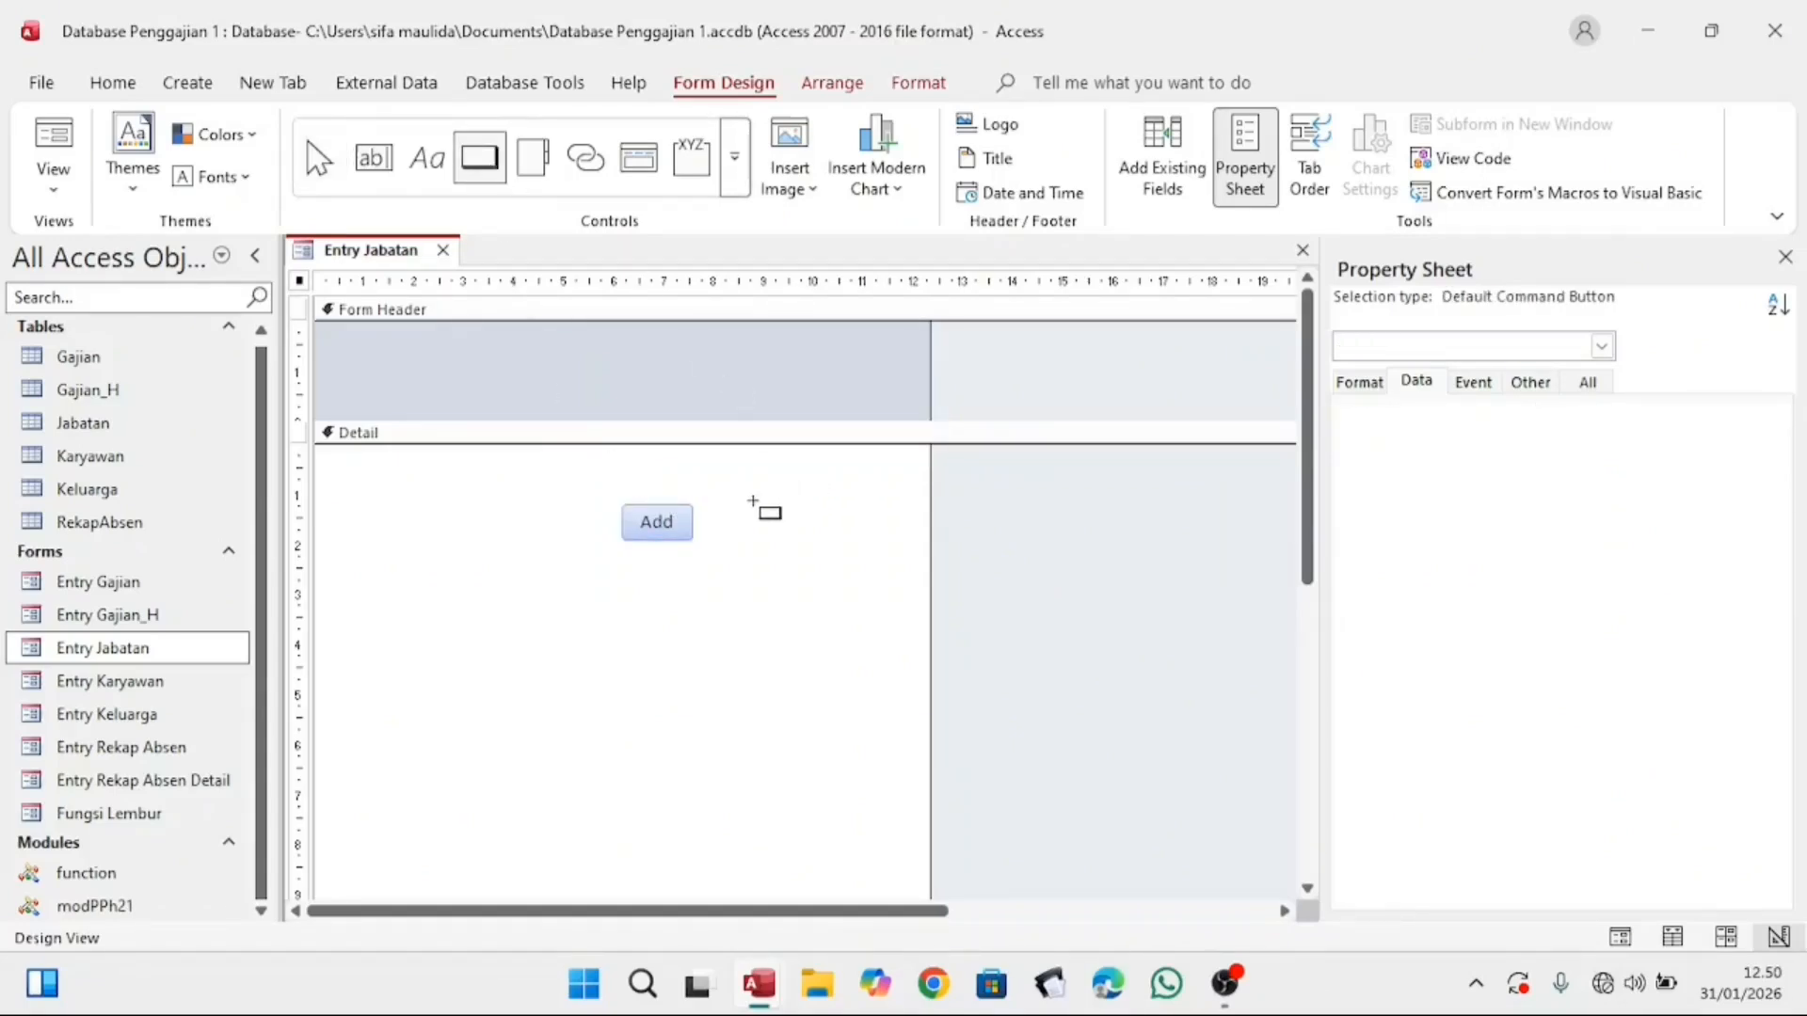
left_click(719, 511)
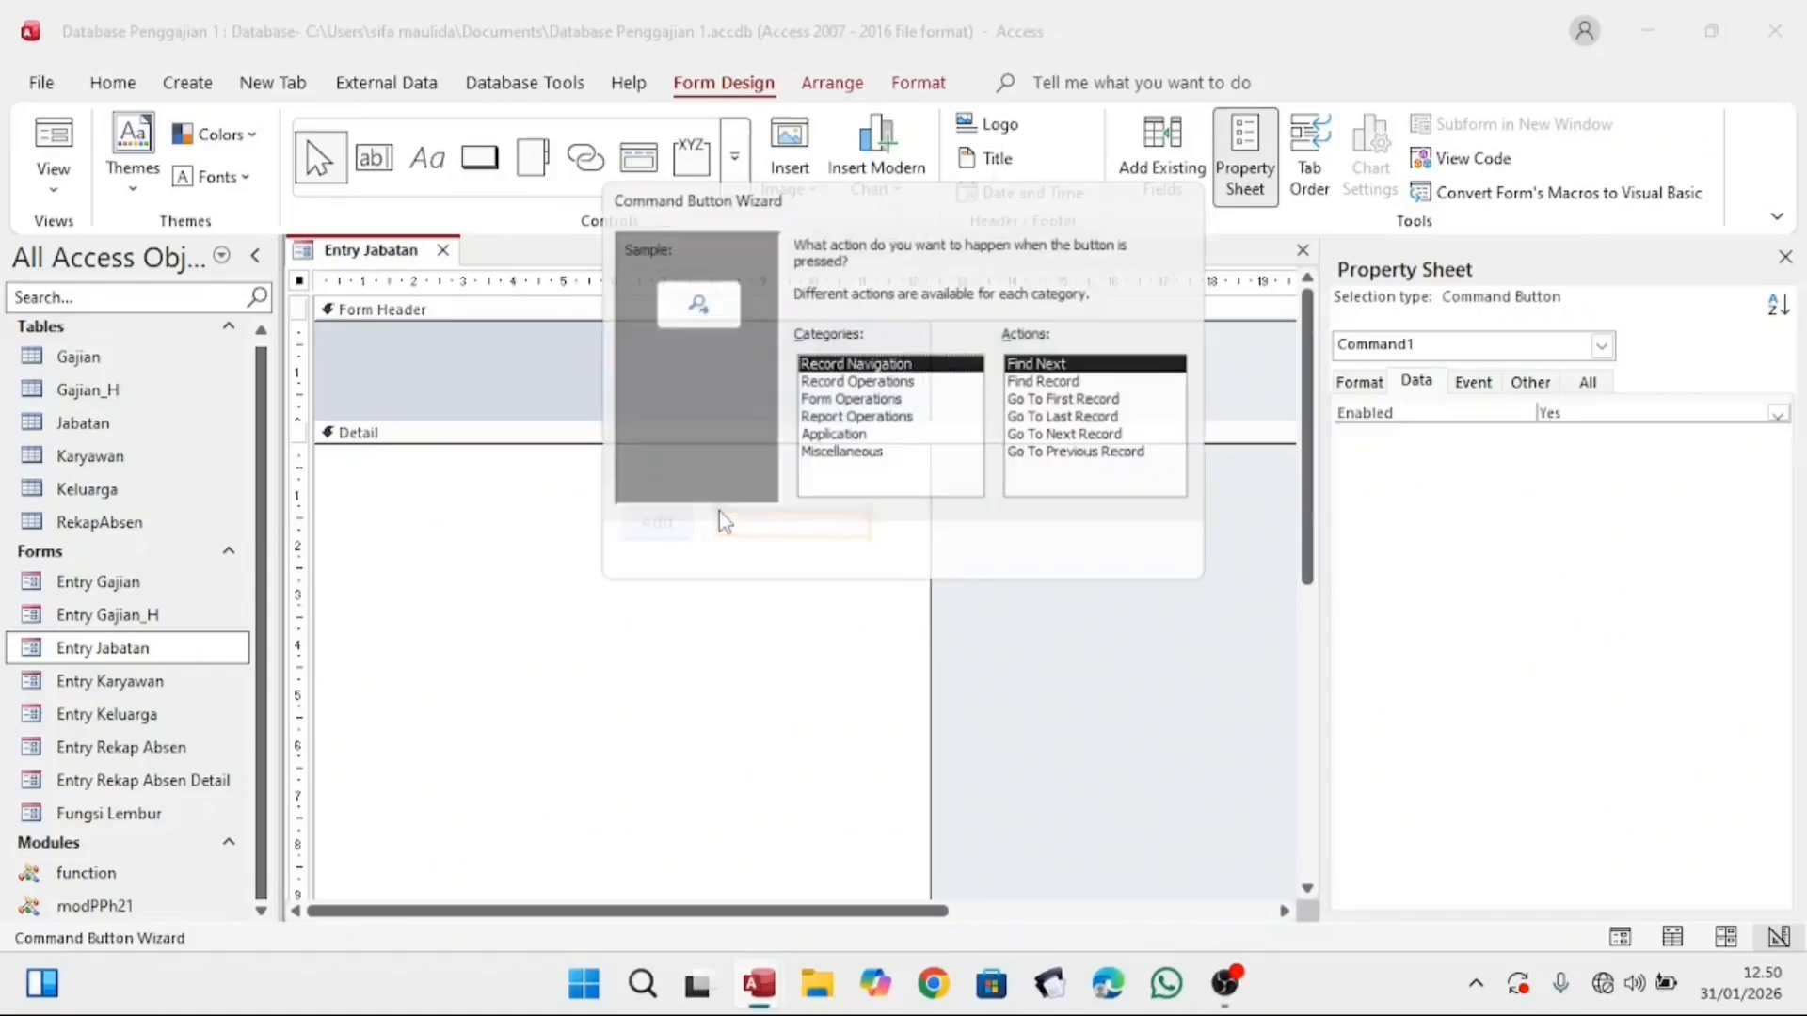
left_click(825, 420)
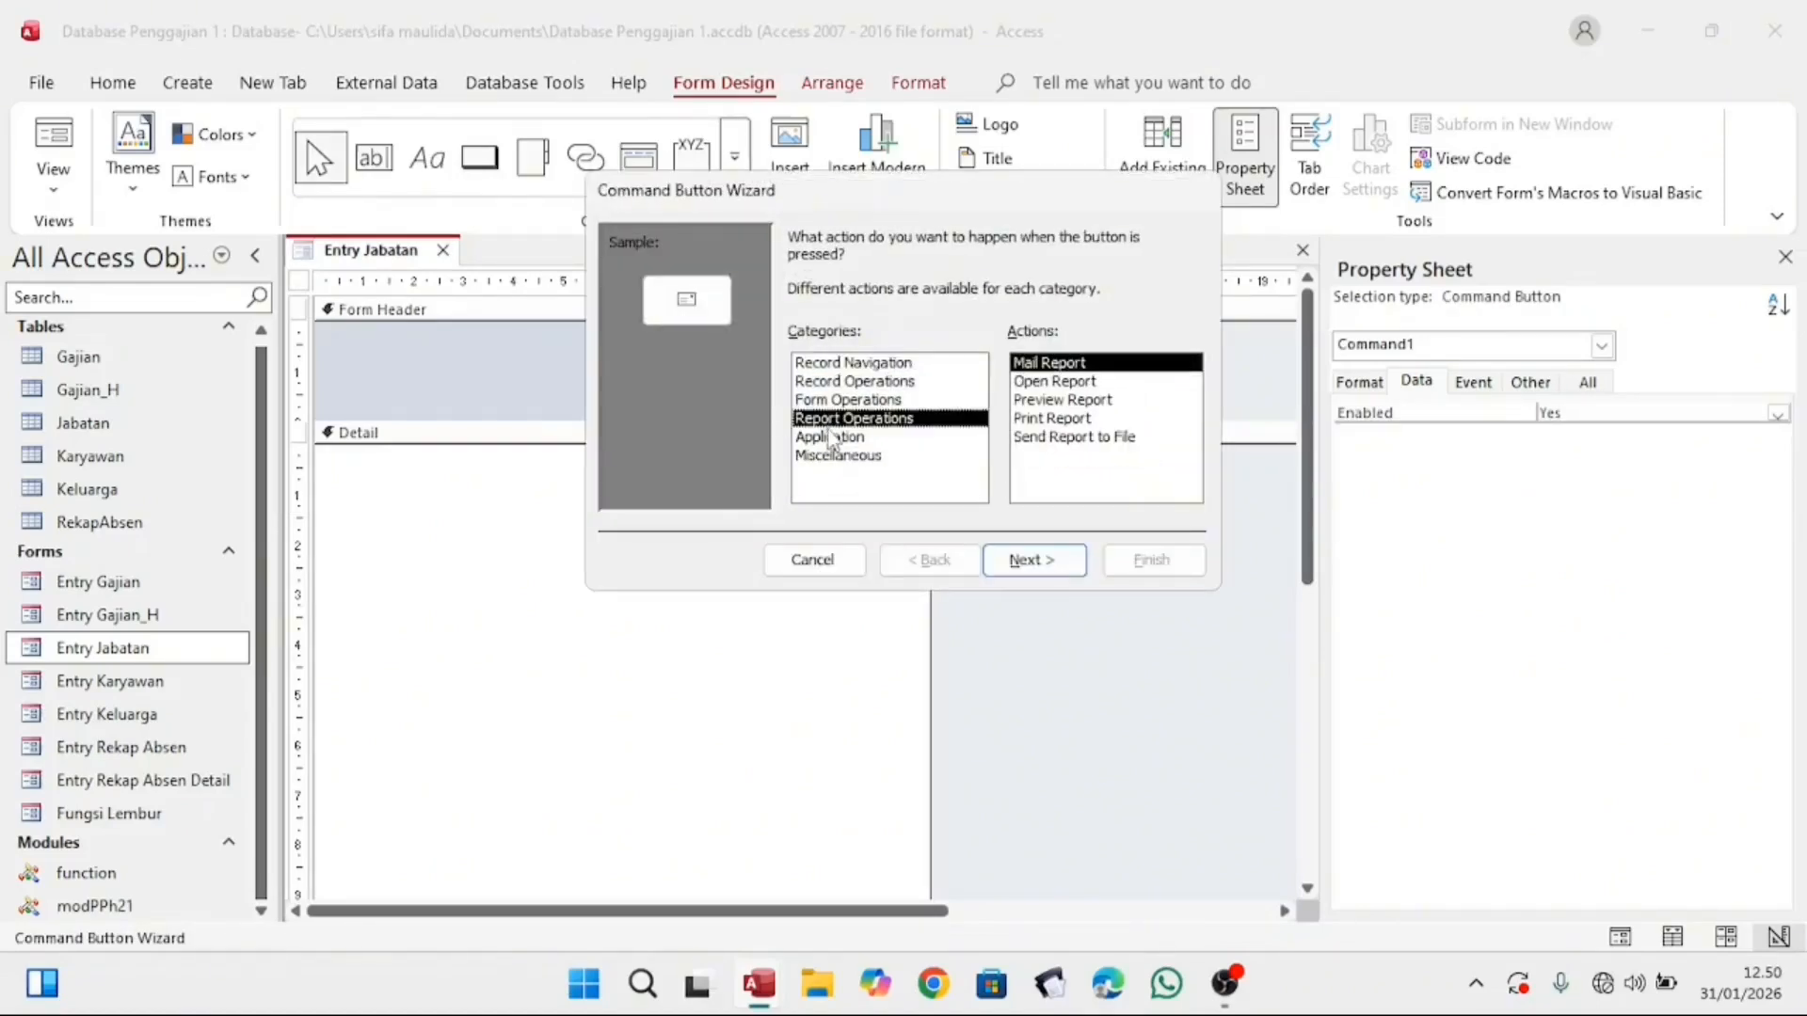
left_click(879, 384)
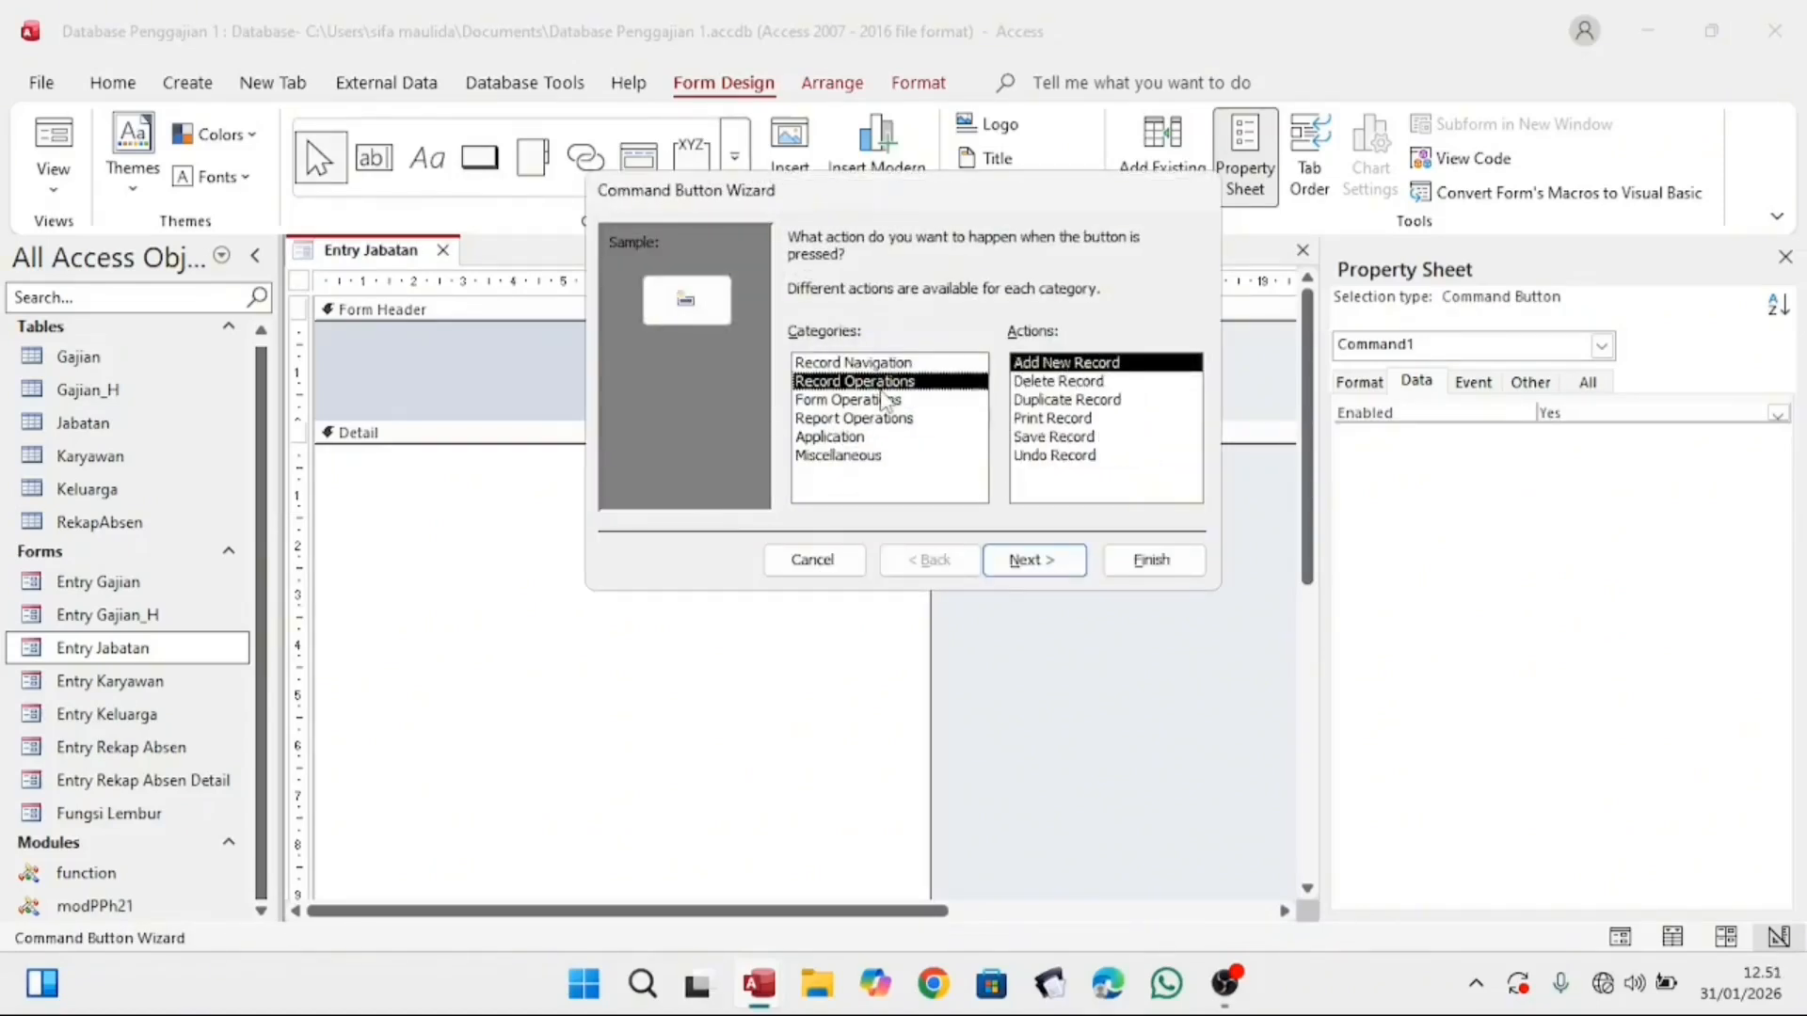
left_click(1082, 382)
left_click(1056, 561)
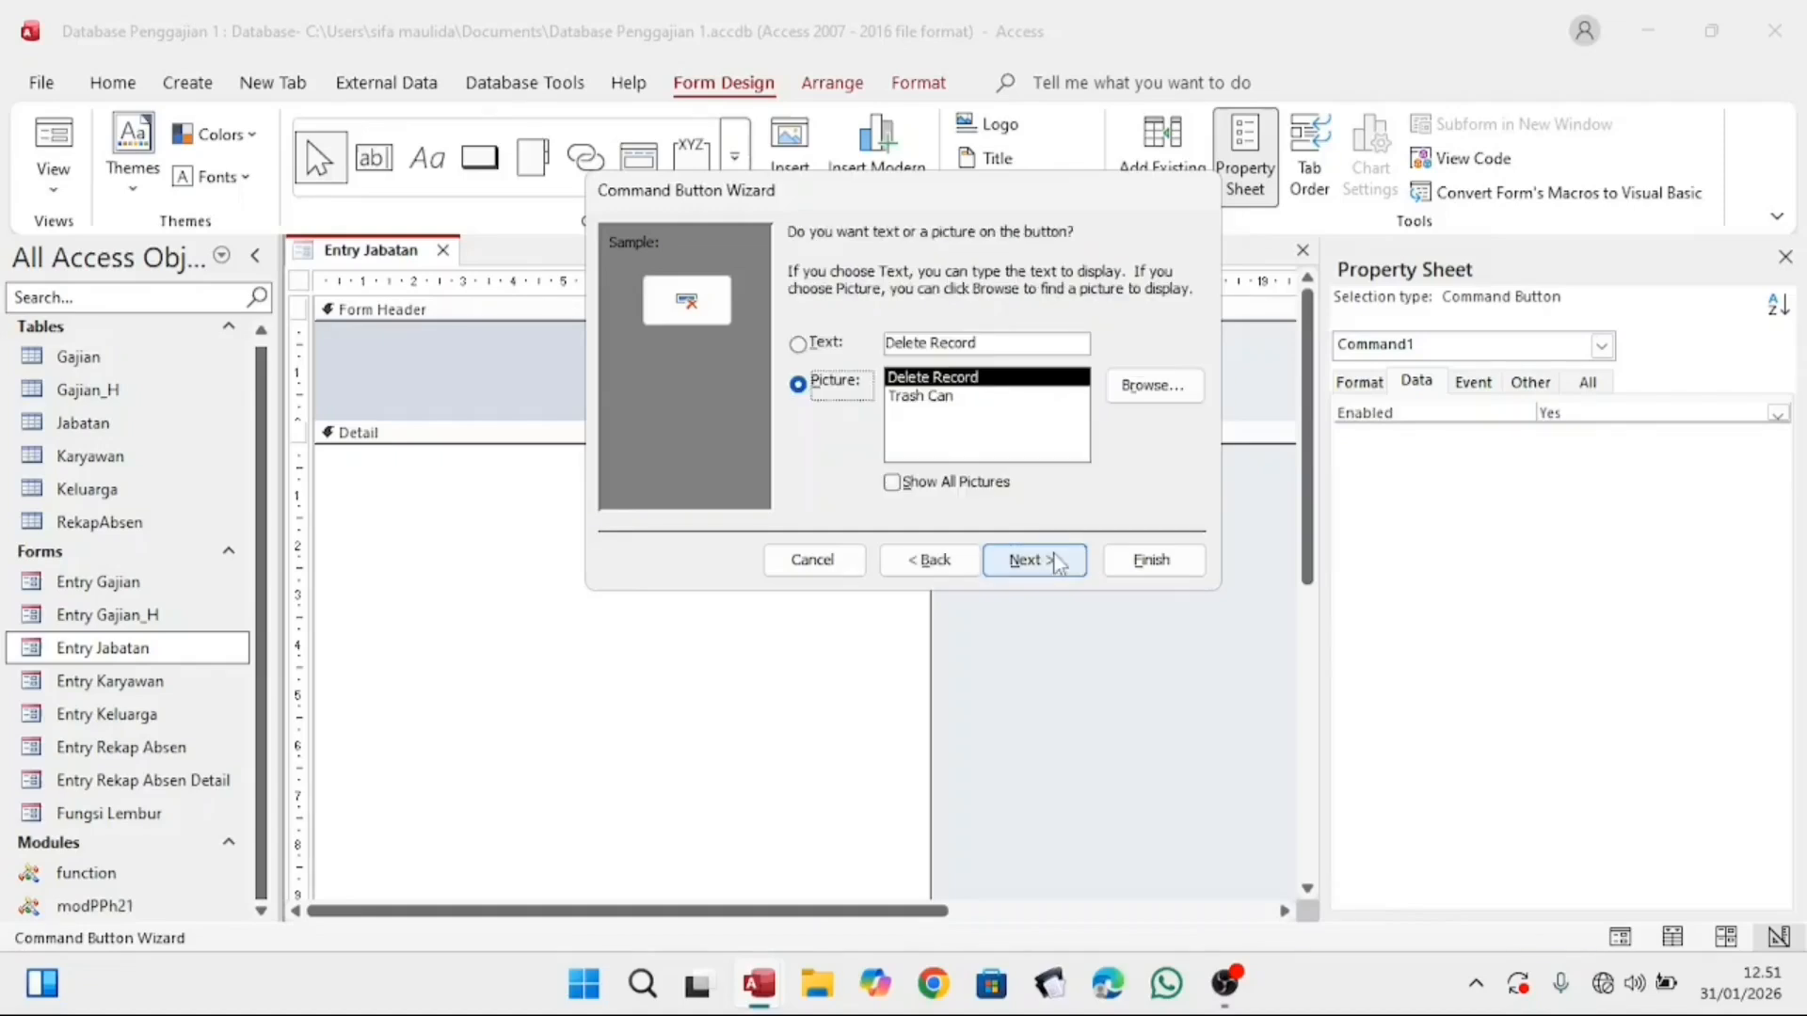
Step: Choose text instead of a picture for the delete button and shorten its caption to Delete
left_click(797, 343)
left_click(980, 345)
key("BackSpace")
key("BackSpace")
key("BackSpace")
key("BackSpace")
key("BackSpace")
key("BackSpace")
key("BackSpace")
key("BackSpace")
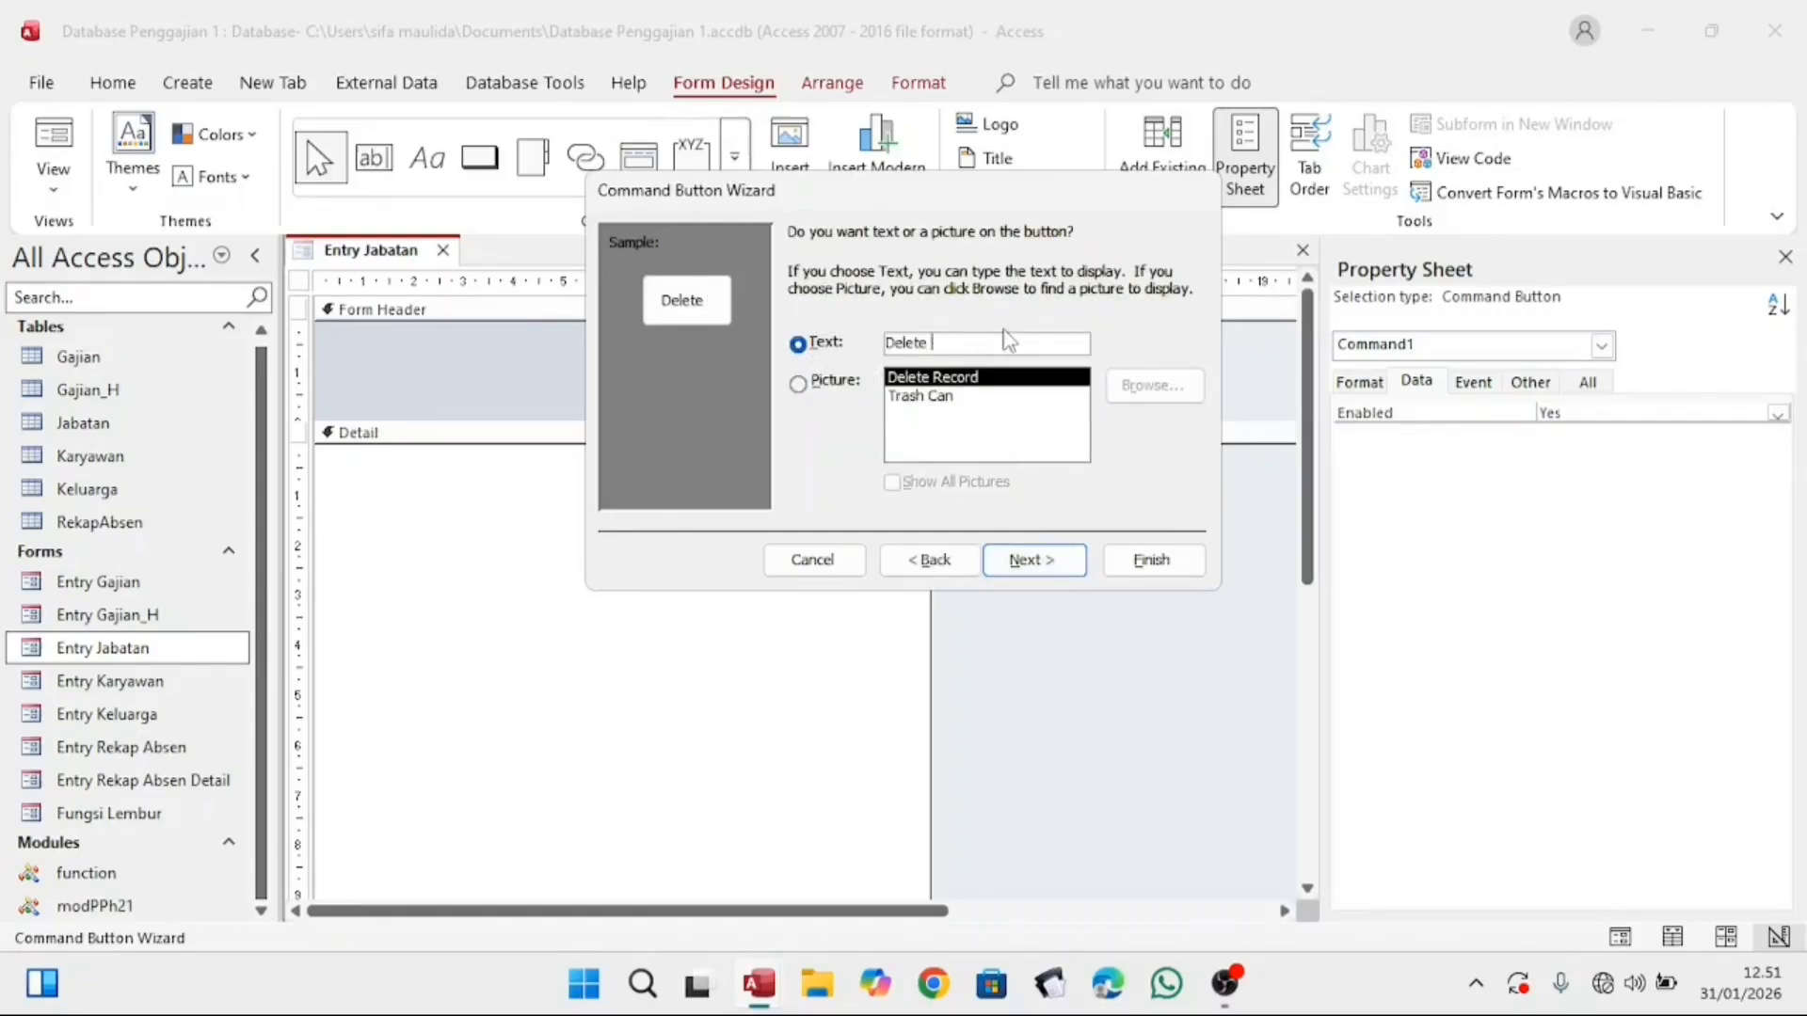
type("e")
left_click(1041, 562)
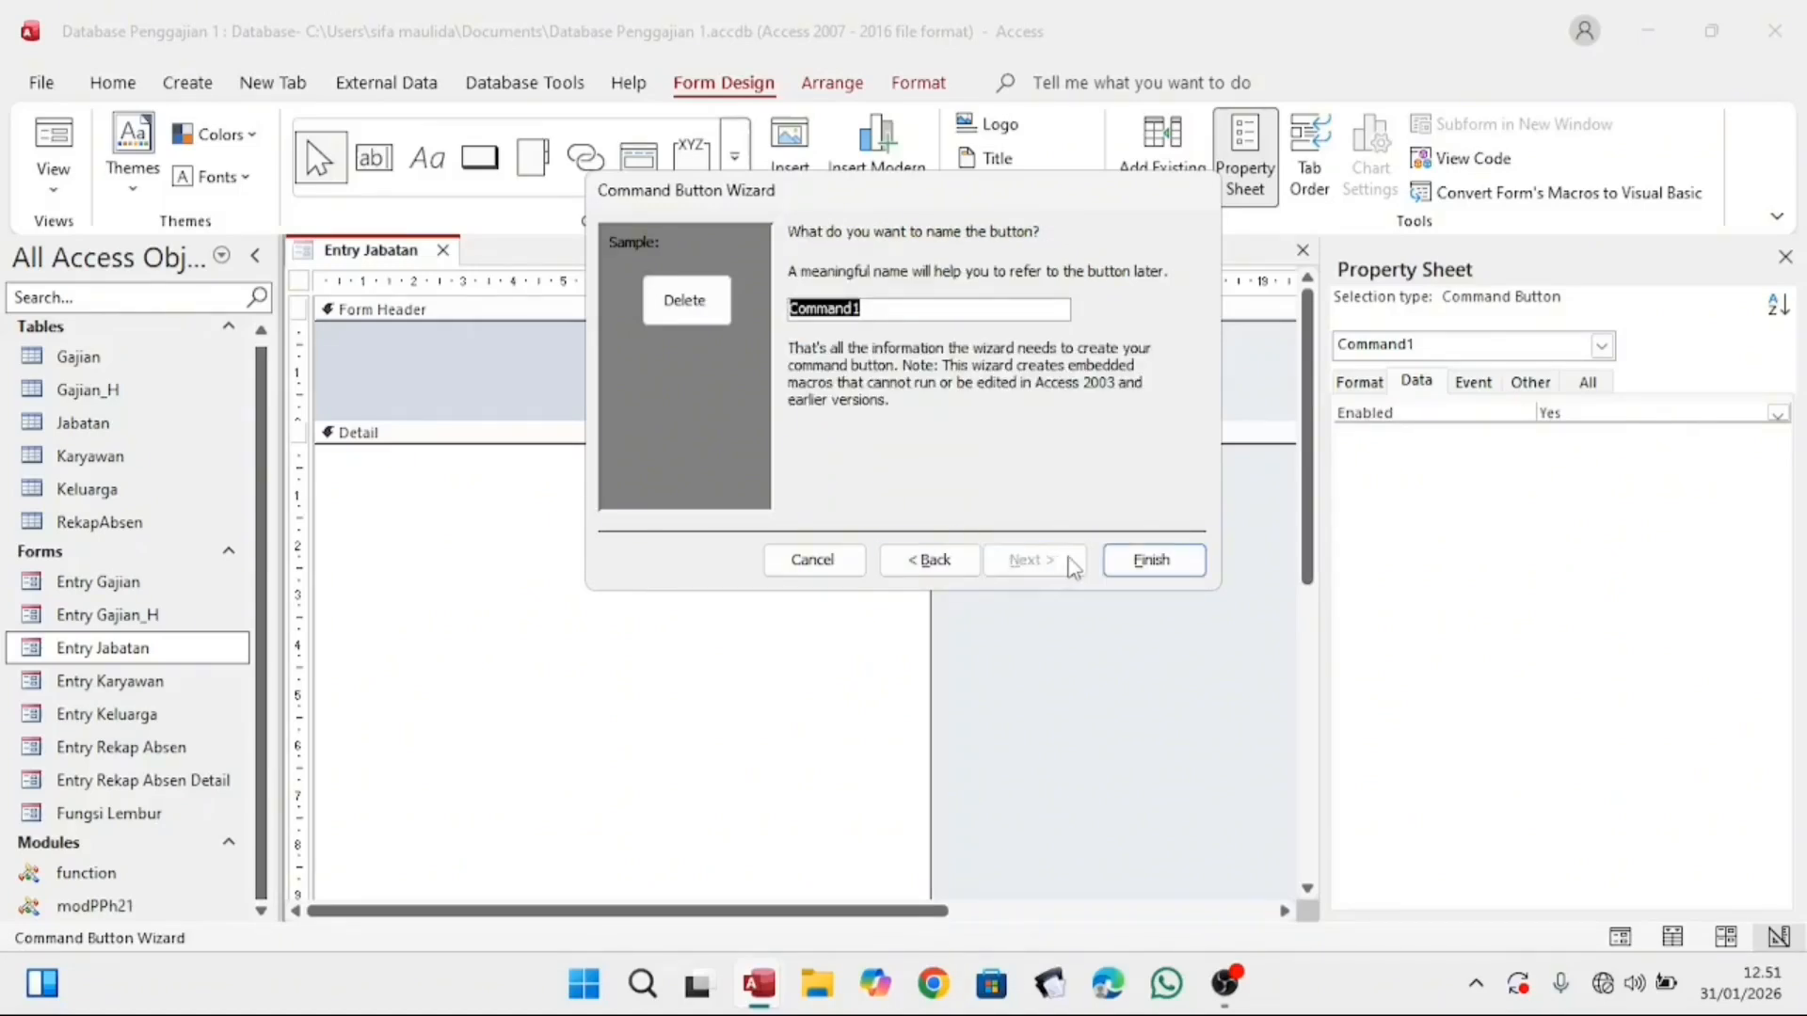
Step: Name the delete button cmdDelete and finish the wizard
key("BackSpace")
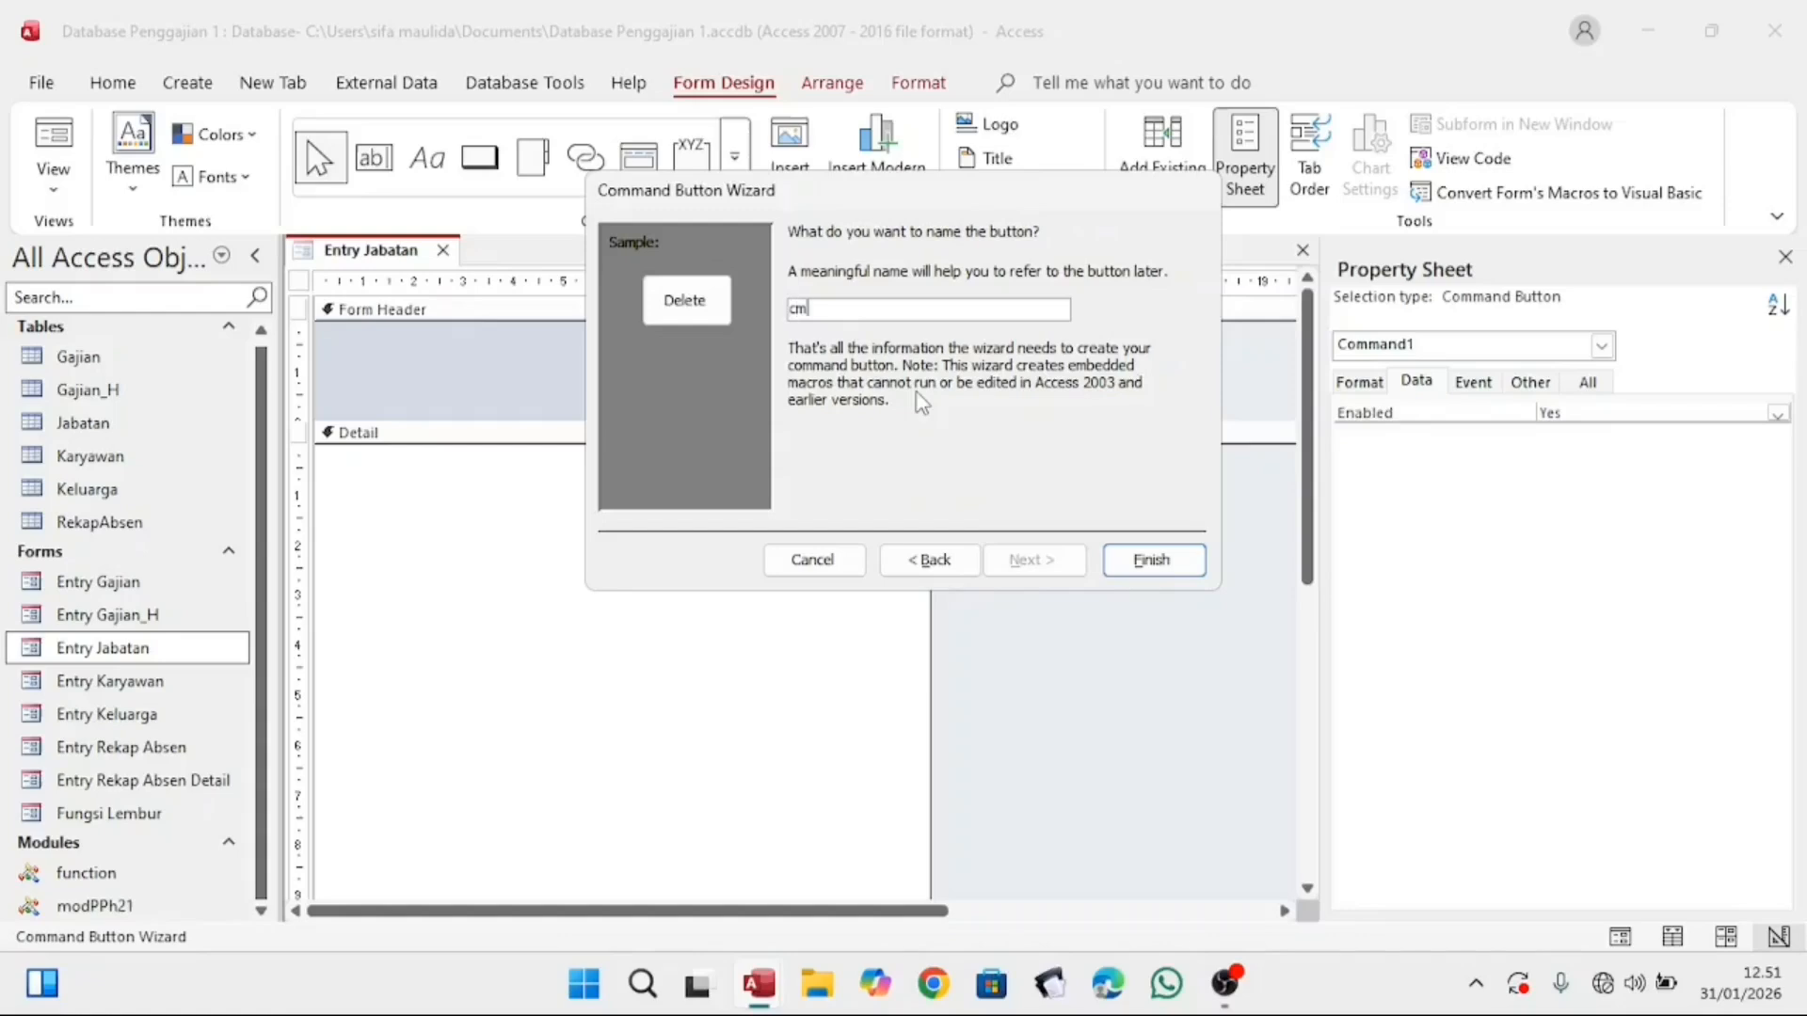
type("cmdDelete")
left_click(1152, 560)
left_click(843, 499)
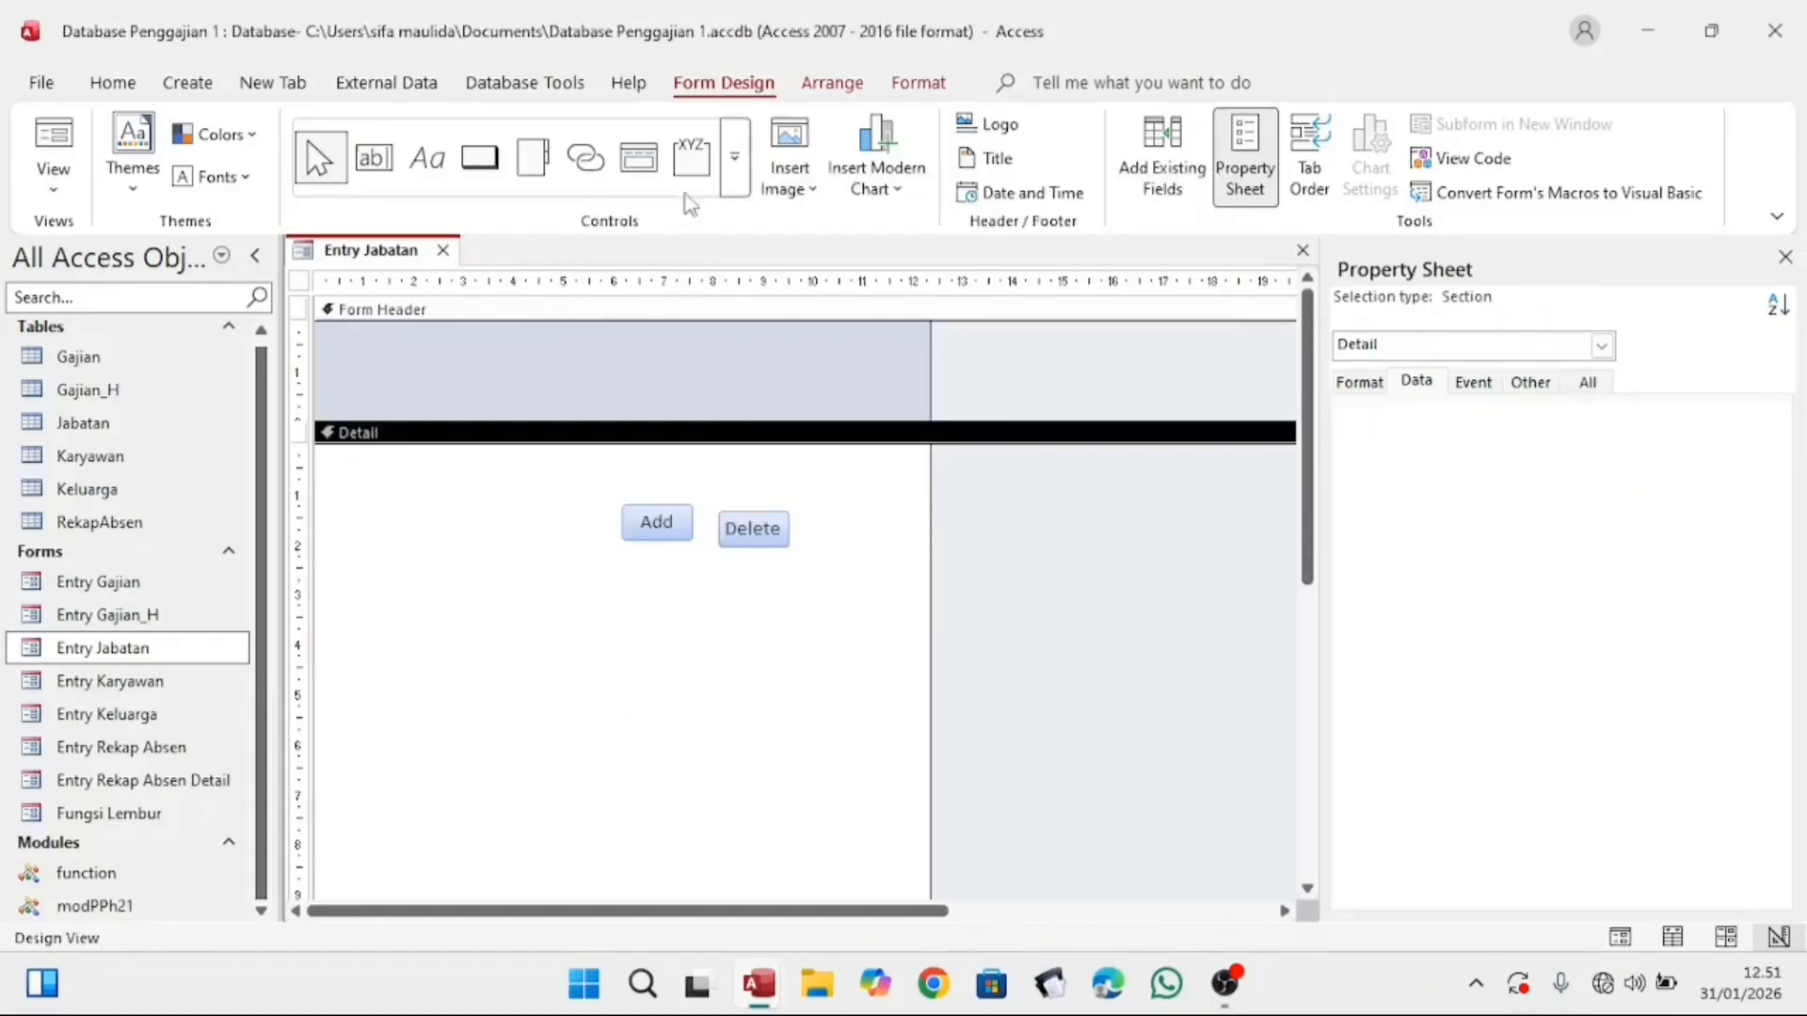
Step: Place a third command button beside Delete with the Form Operations action Close Form
left_click(478, 157)
left_click(817, 525)
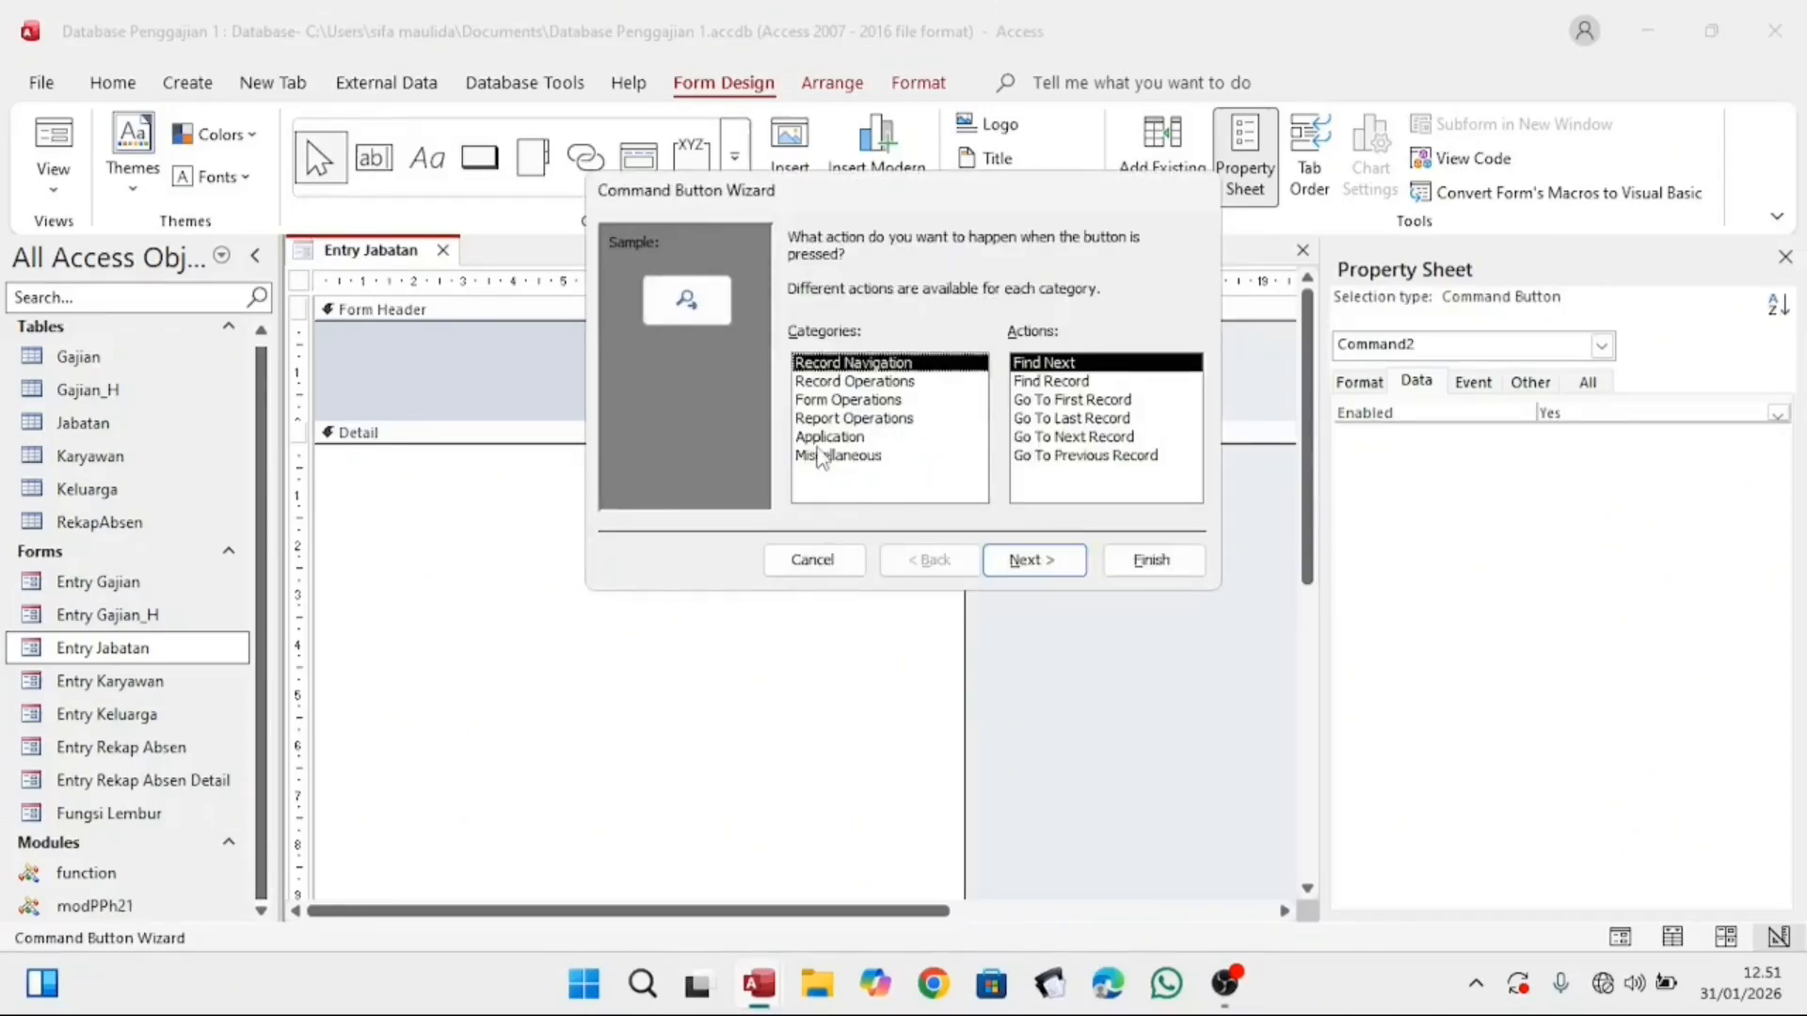
left_click(842, 438)
left_click(853, 401)
left_click(865, 382)
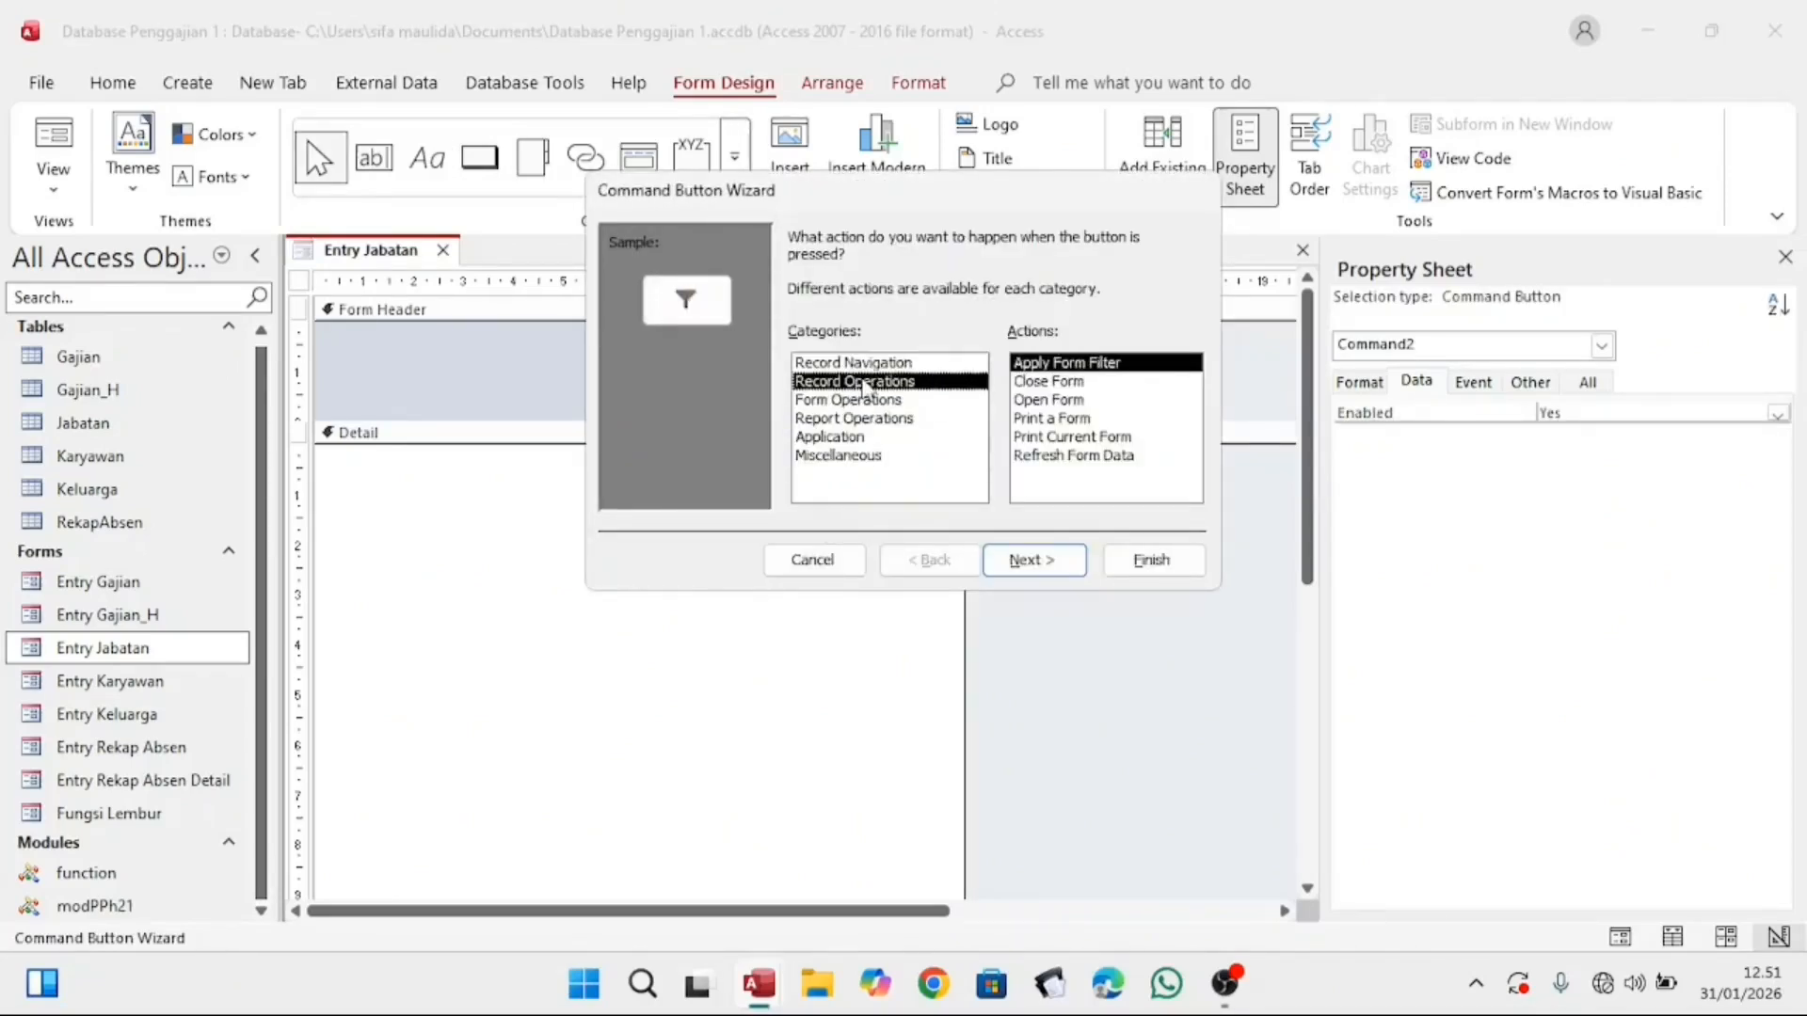
left_click(878, 401)
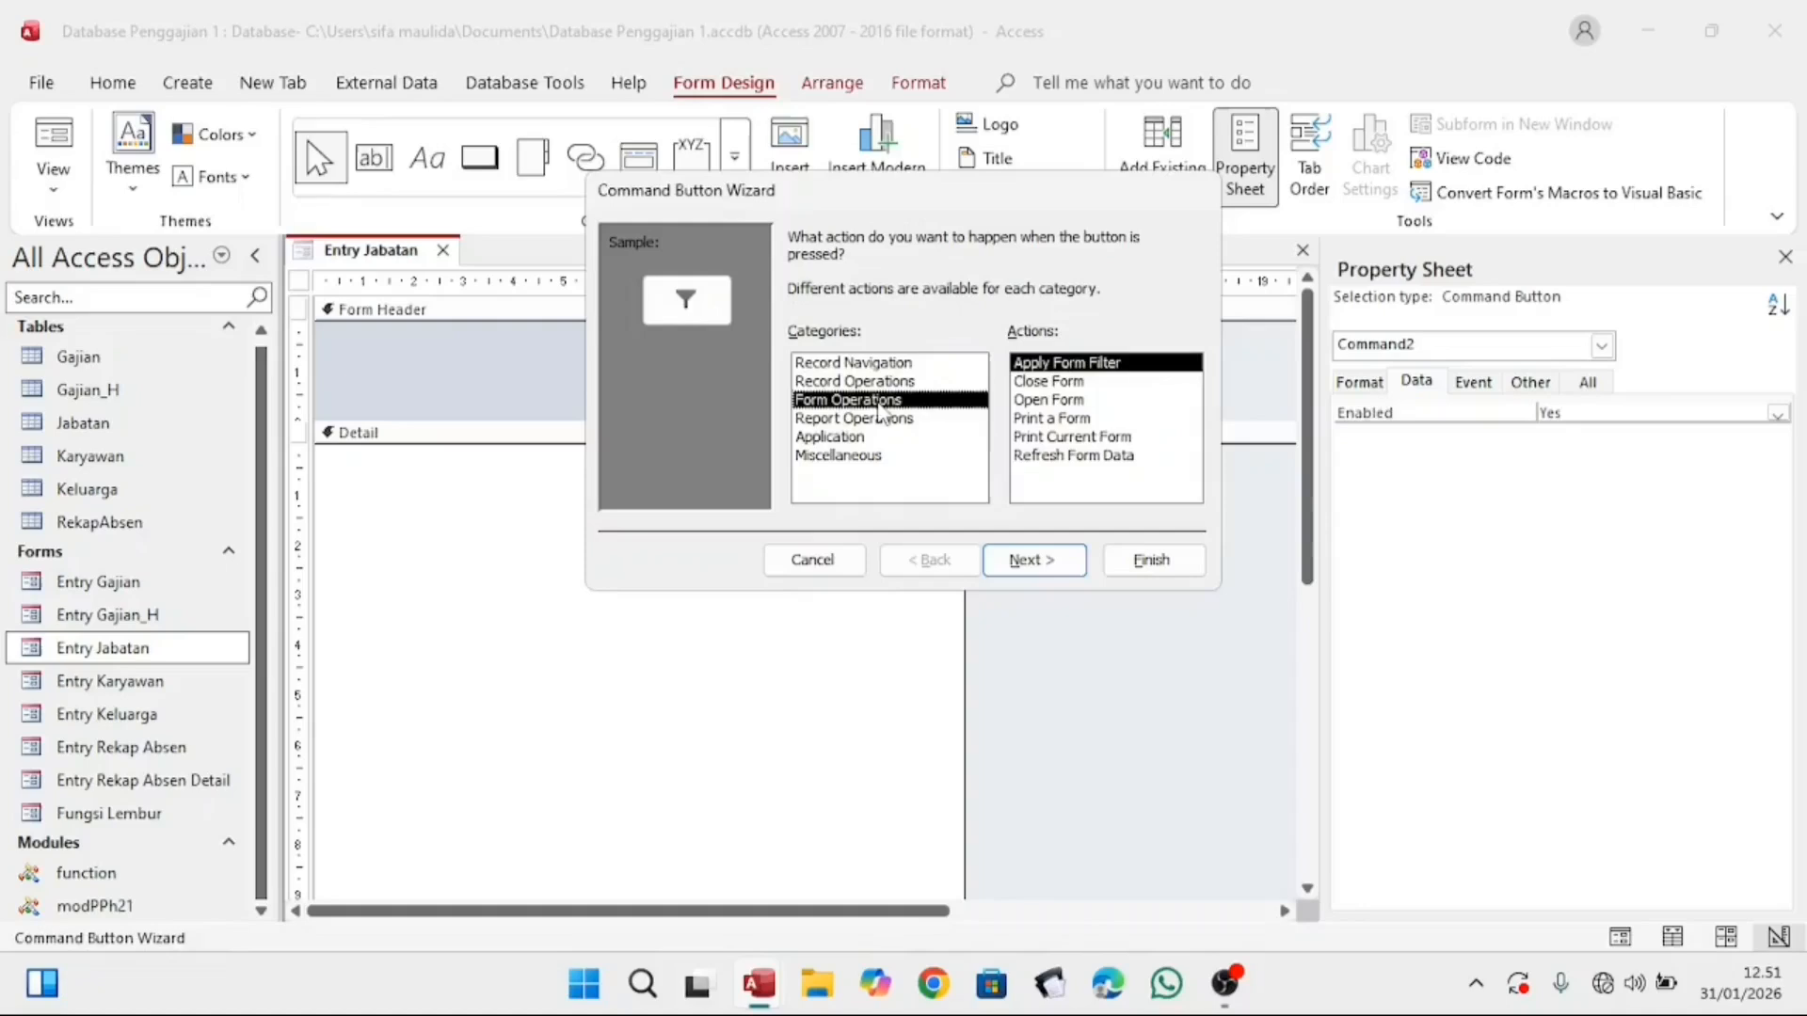
left_click(1049, 381)
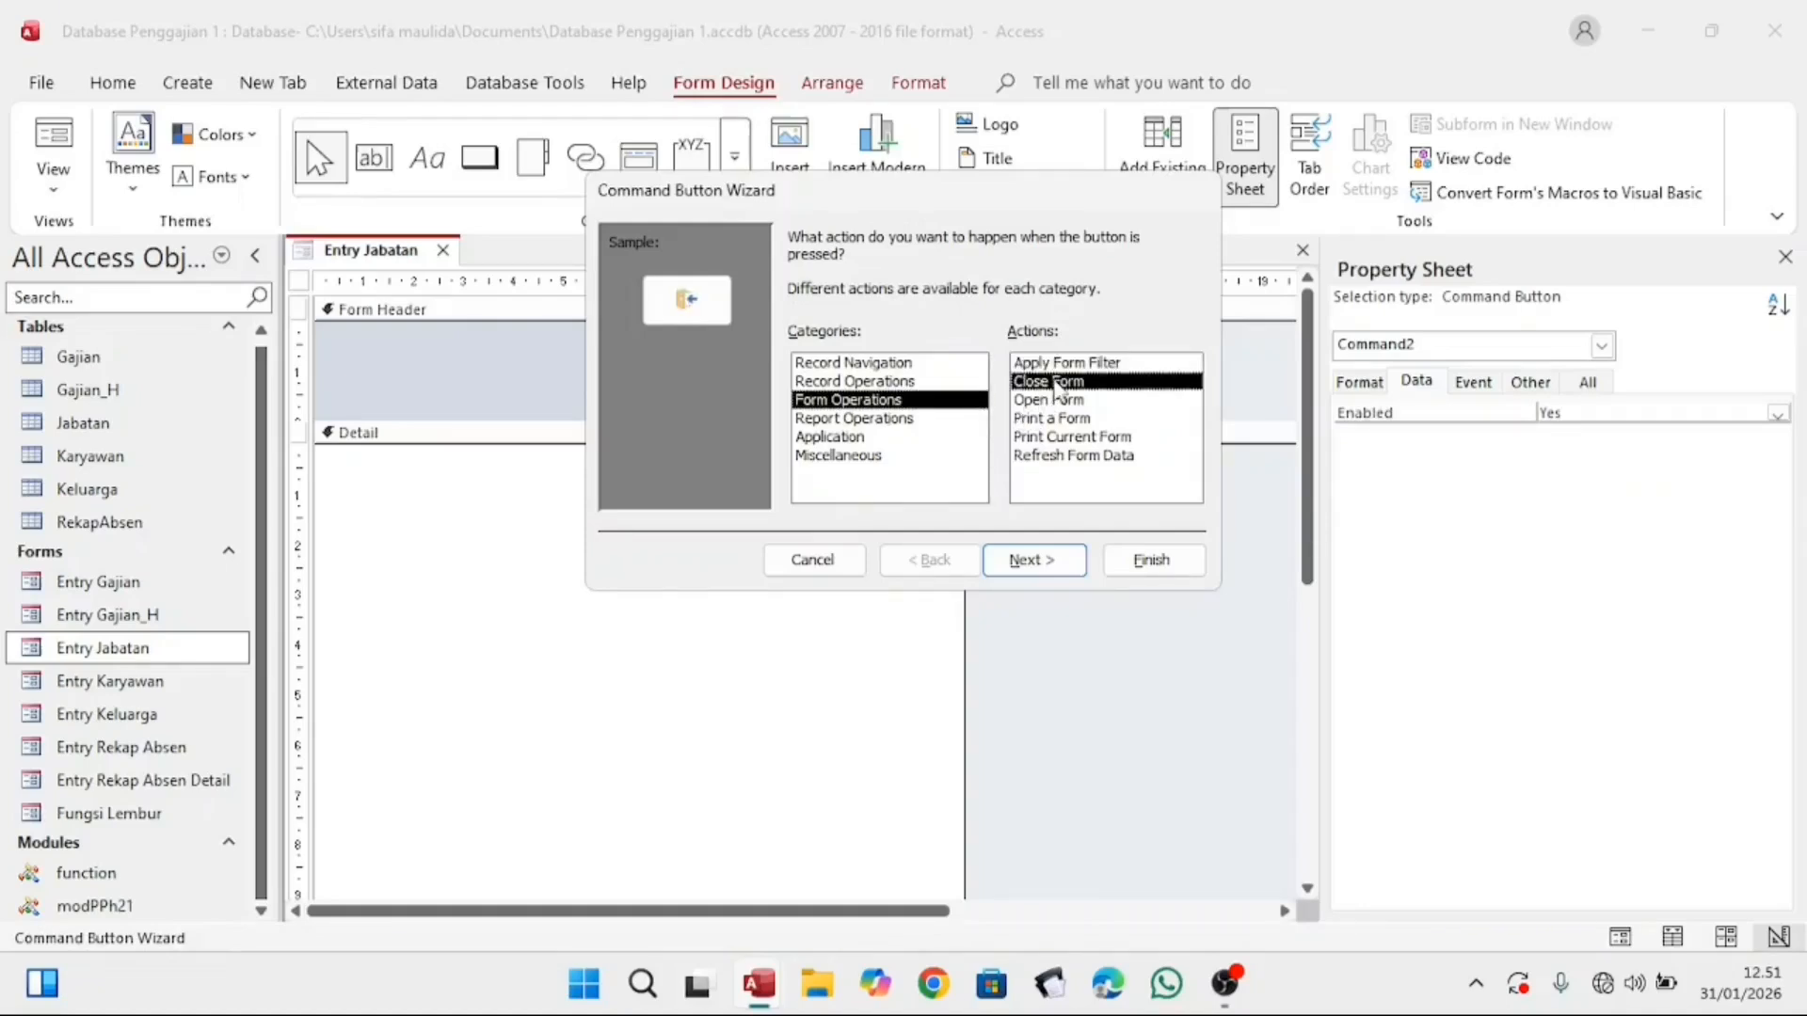
left_click(1035, 563)
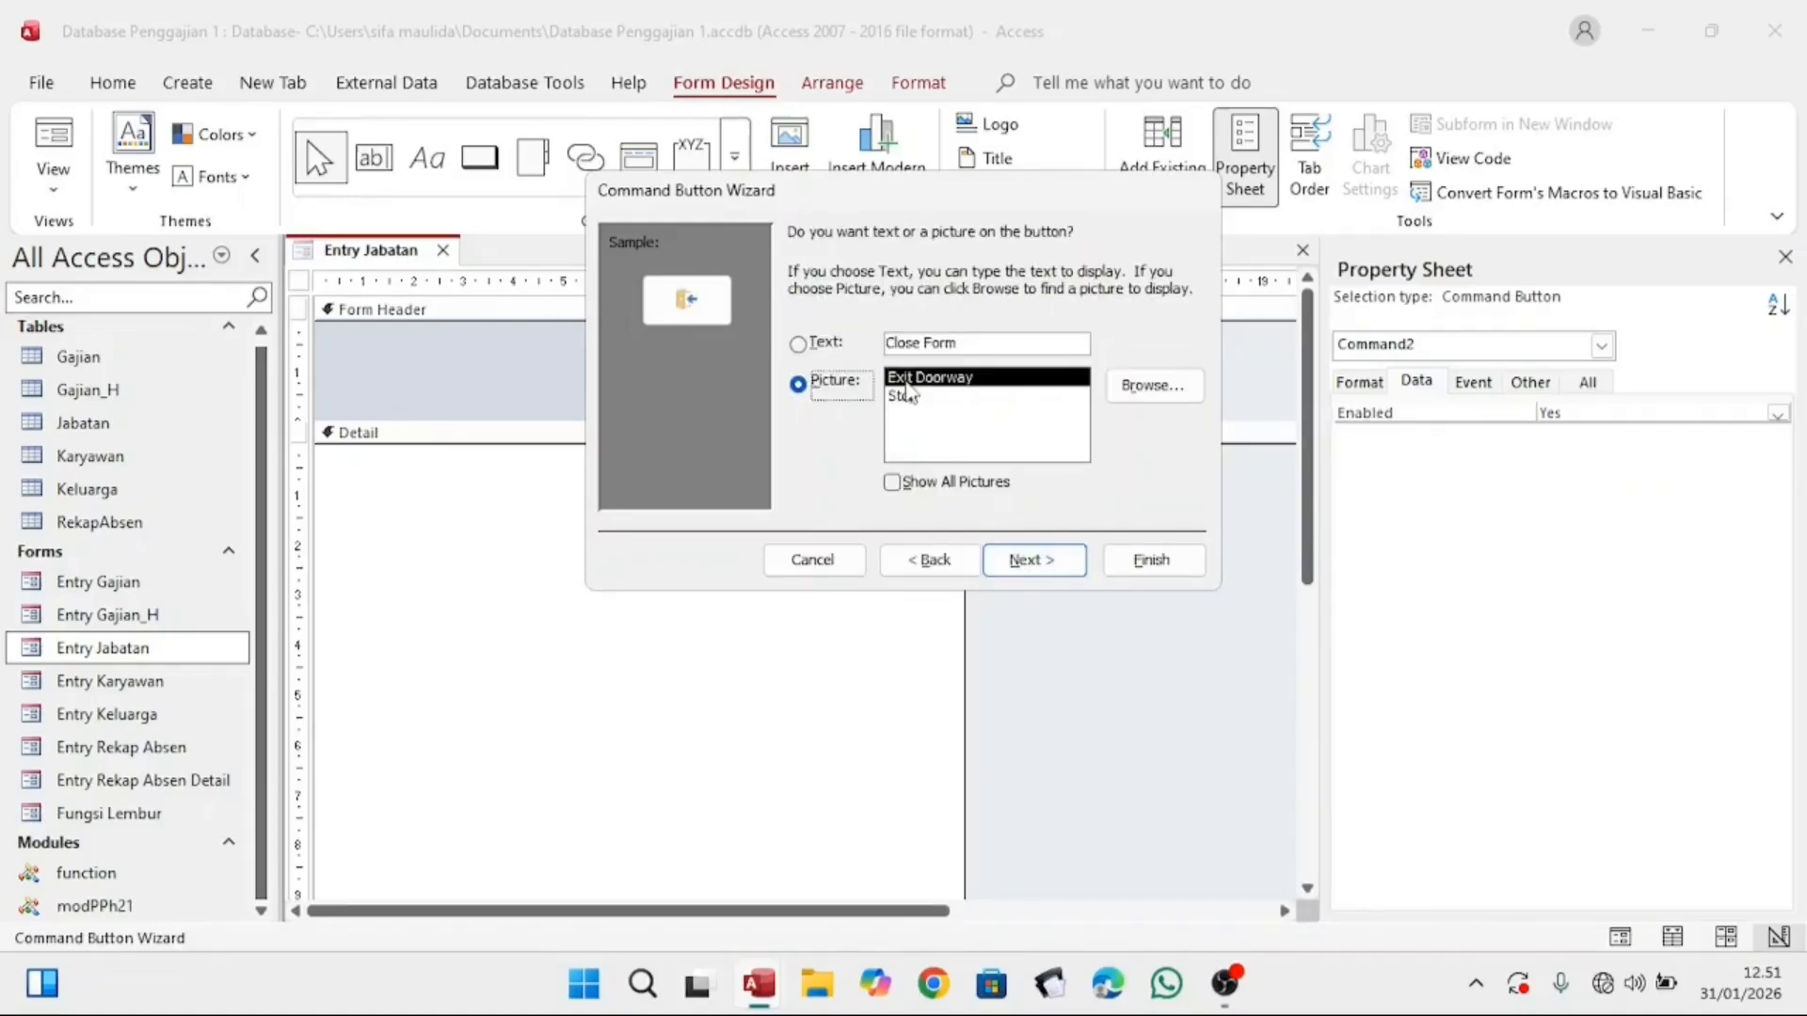
Step: Give the third button the text caption Close instead of a picture and finish the wizard with the name cmdClose
left_click(798, 344)
left_click(1004, 343)
key("BackSpace")
key("BackSpace")
key("BackSpace")
key("BackSpace")
key("BackSpace")
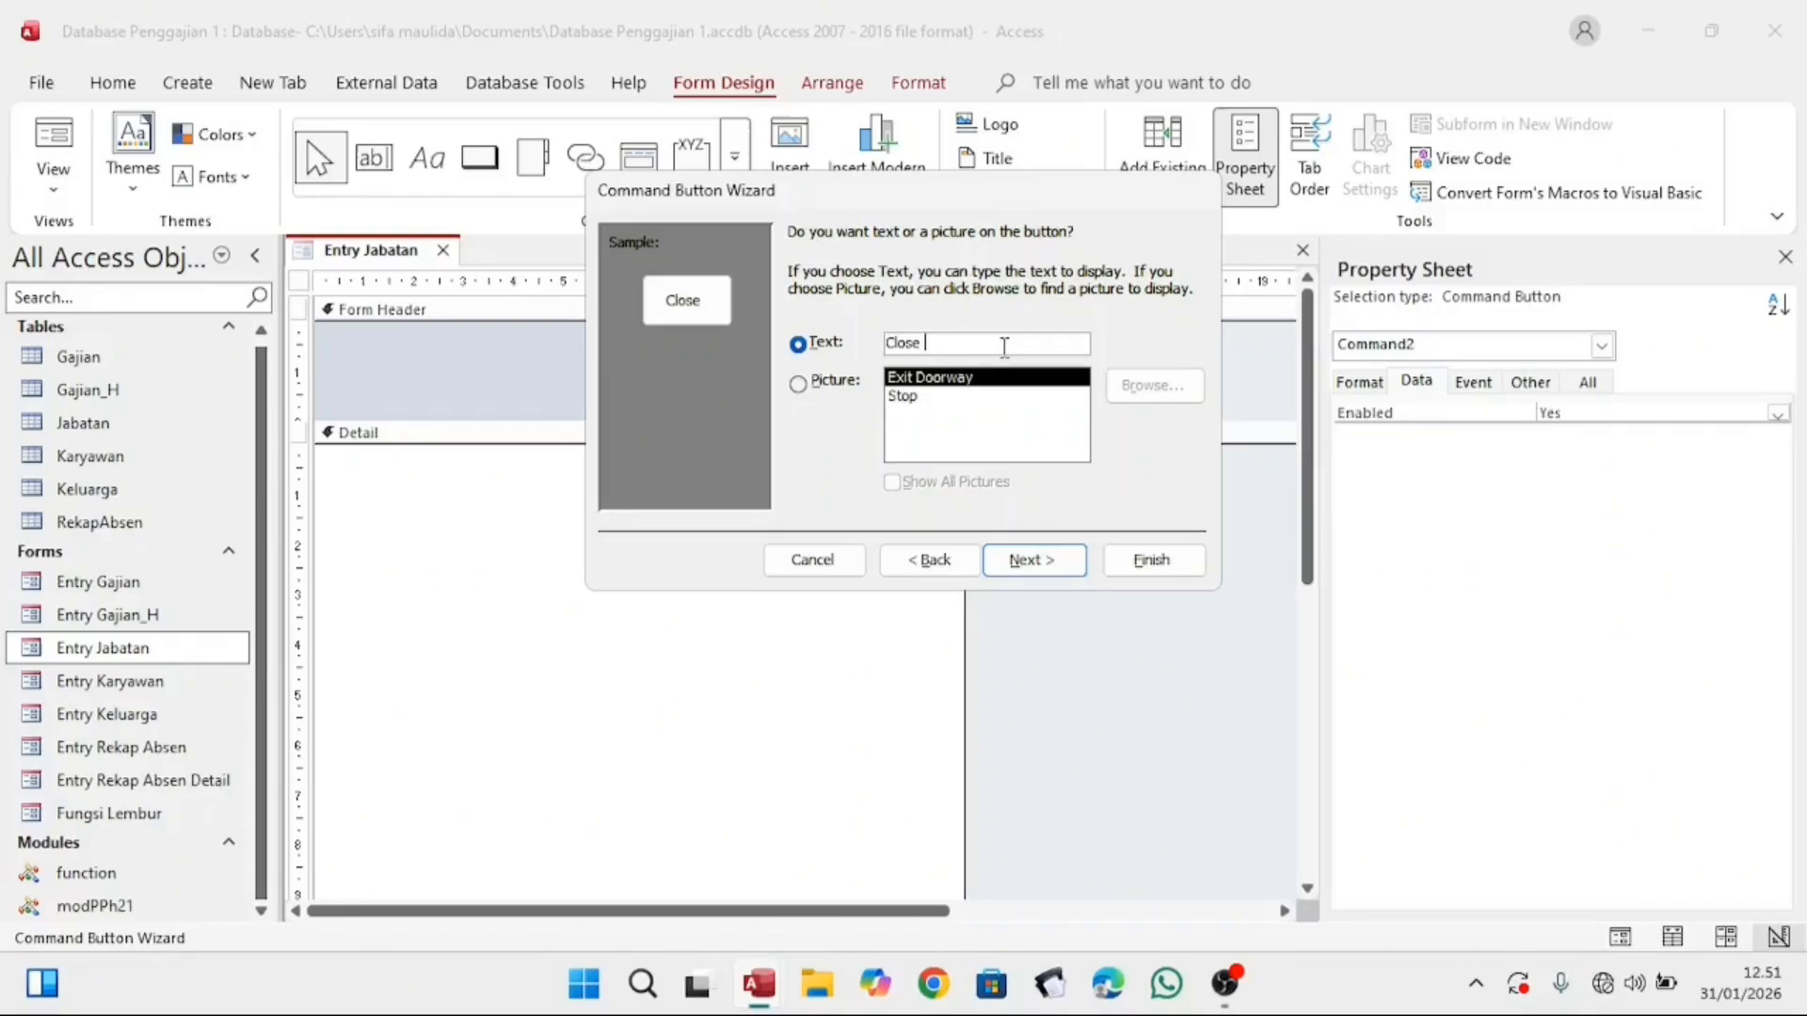
left_click(1068, 564)
key("BackSpace")
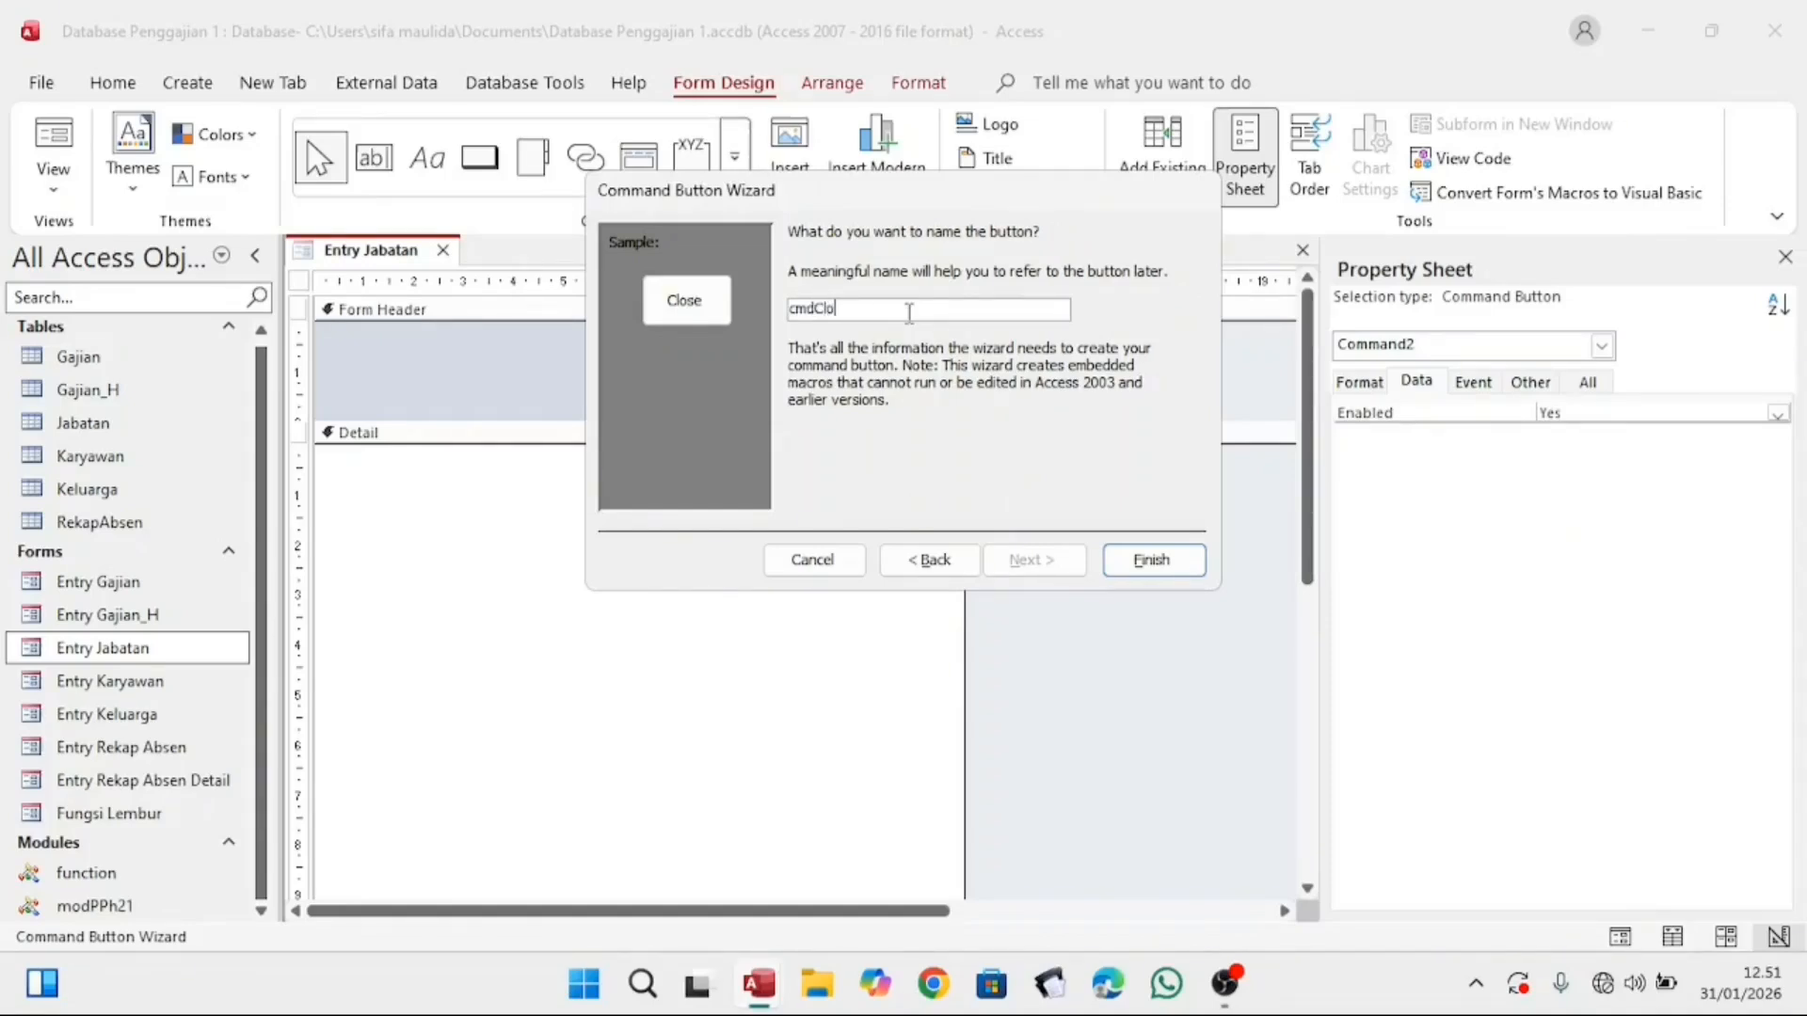
left_click(1154, 560)
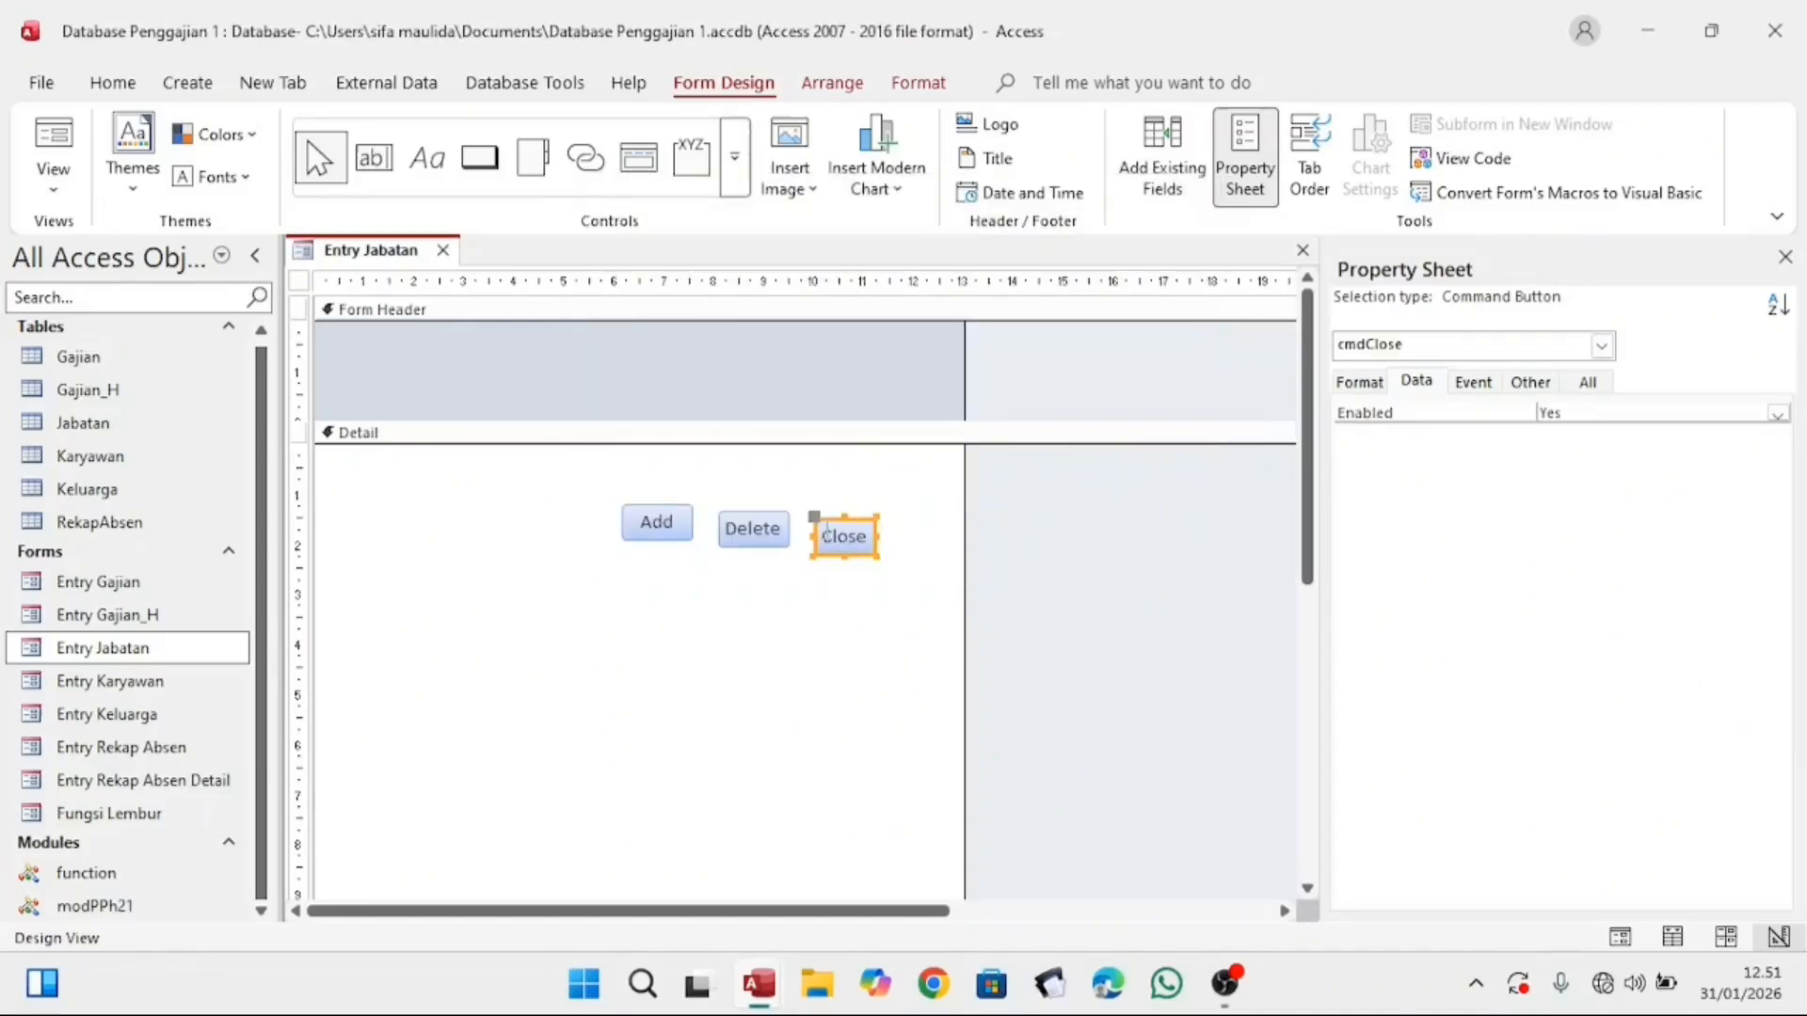
Step: Move the Delete button up level with the Add button and select the Close button
left_click(731, 515)
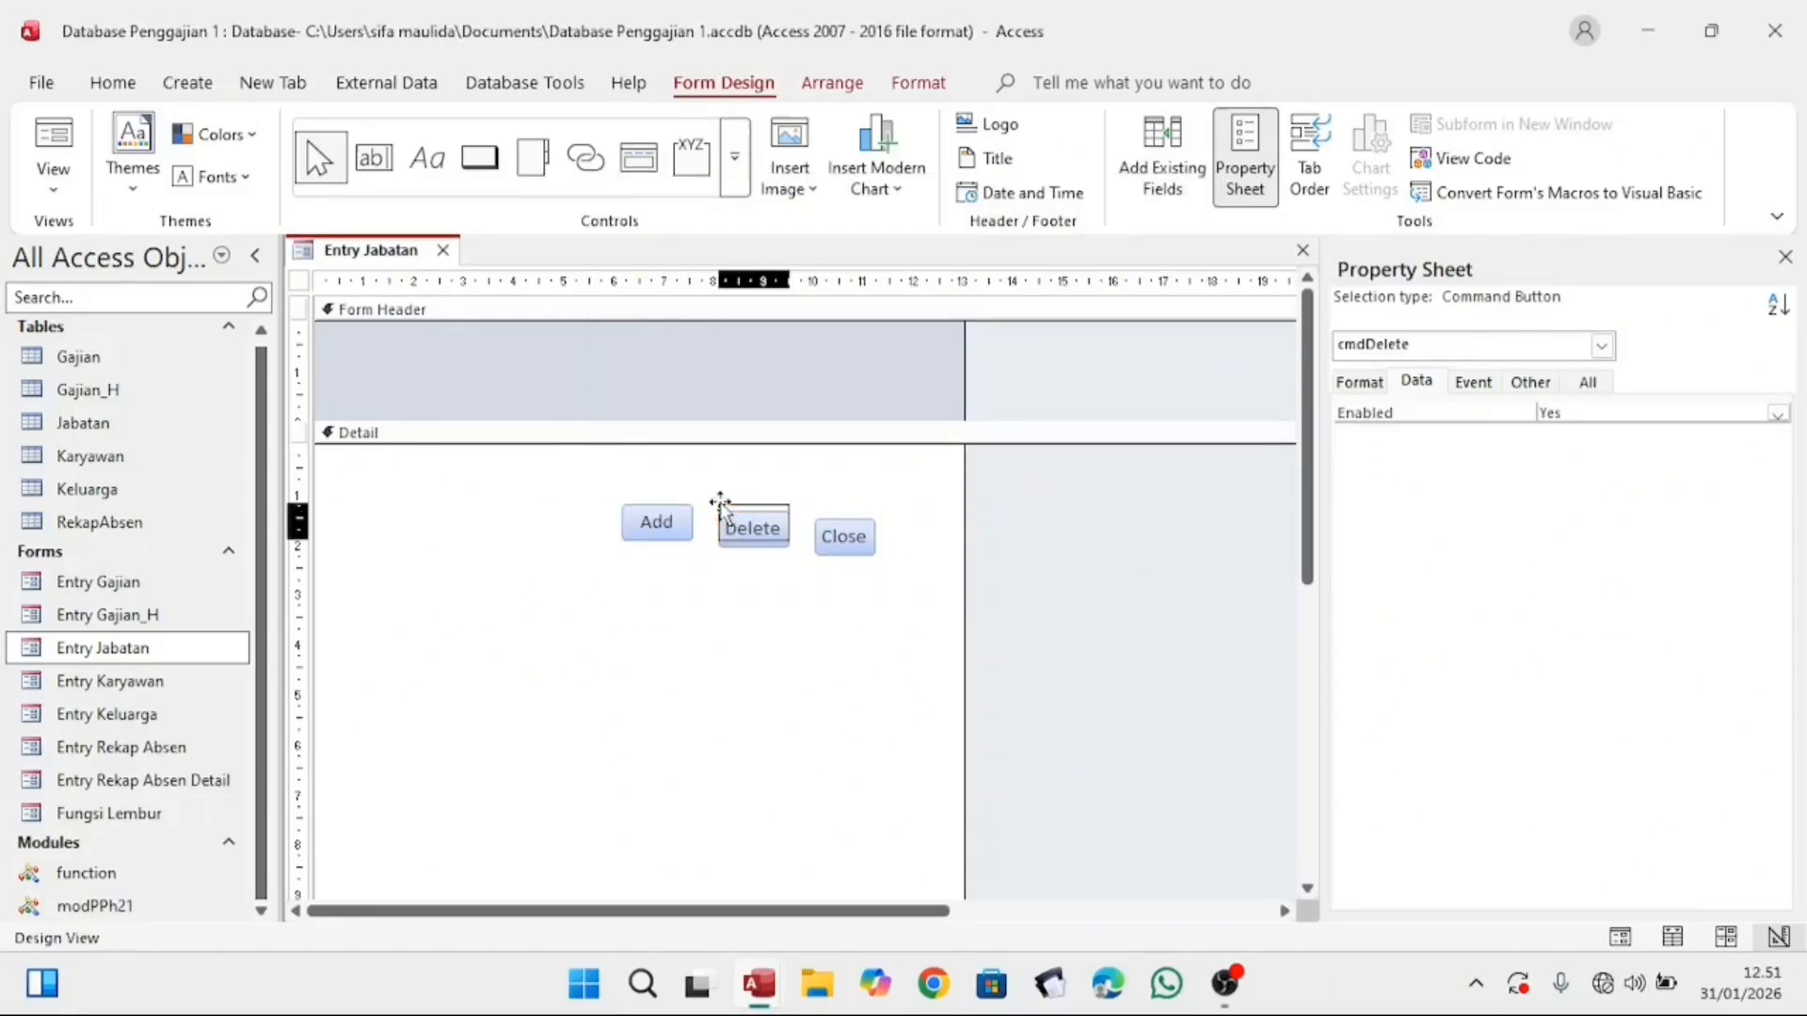
left_click_drag(720, 503, 717, 502)
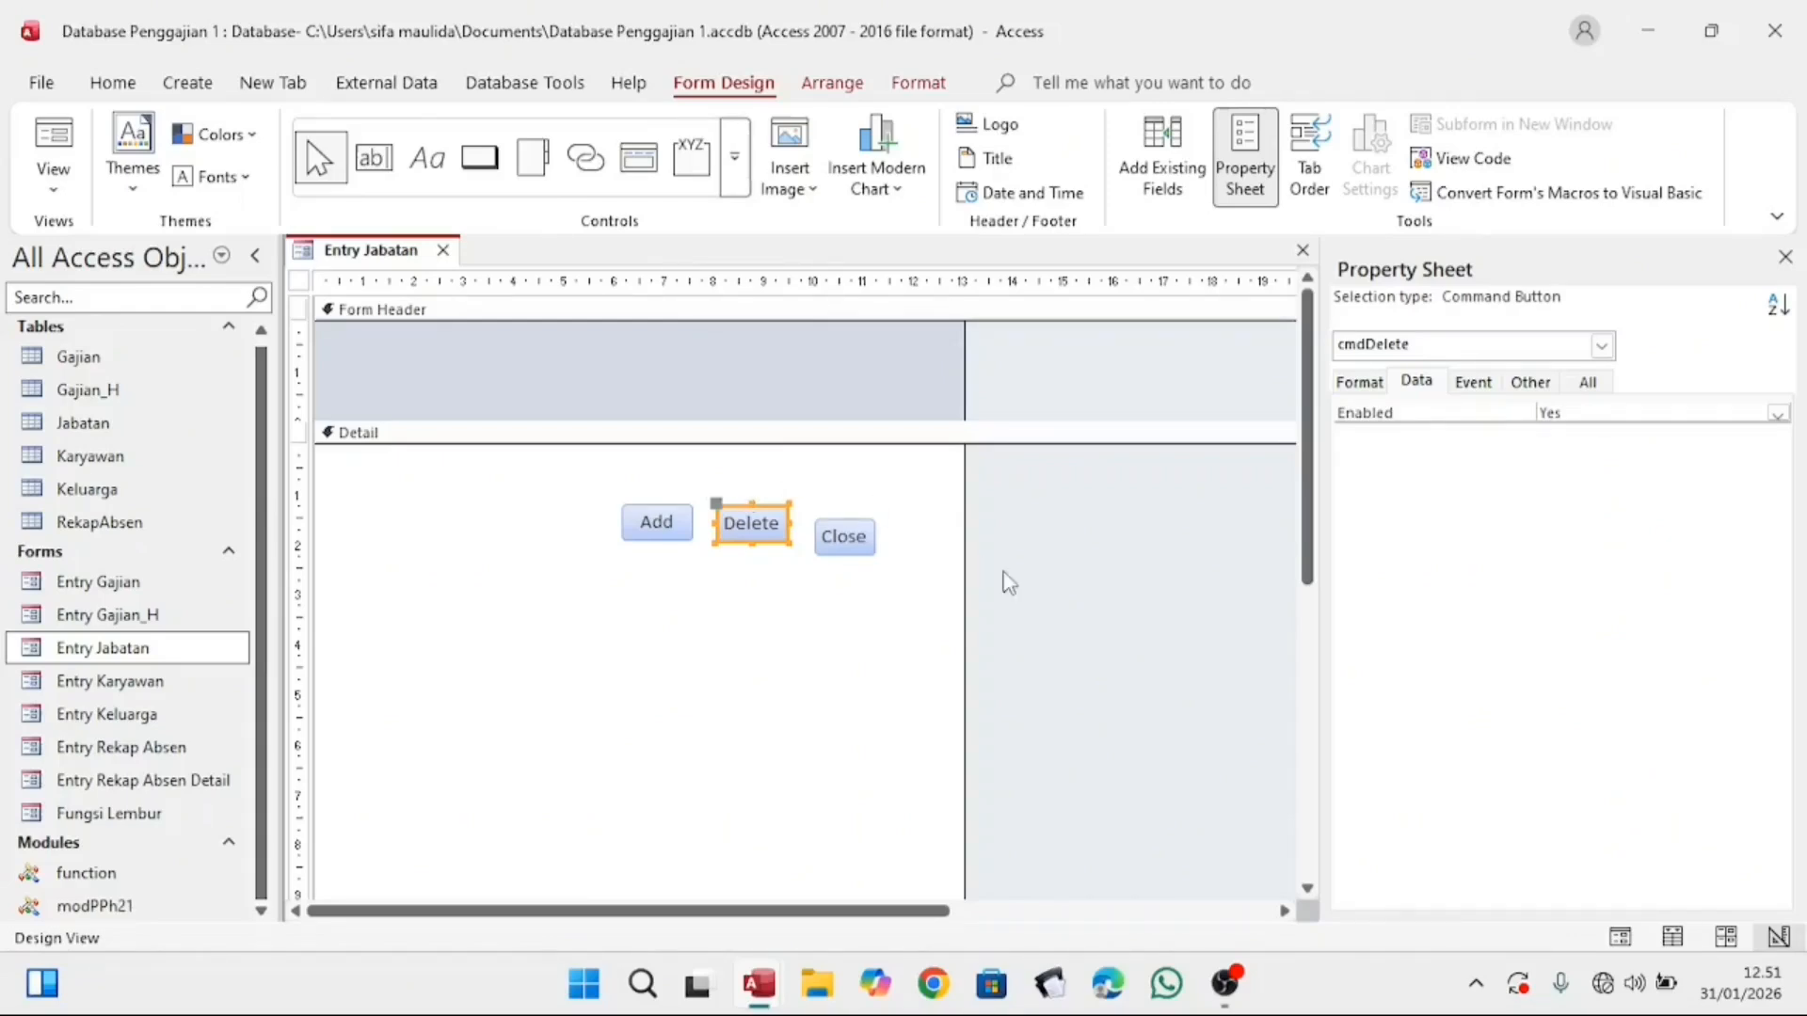
left_click(841, 538)
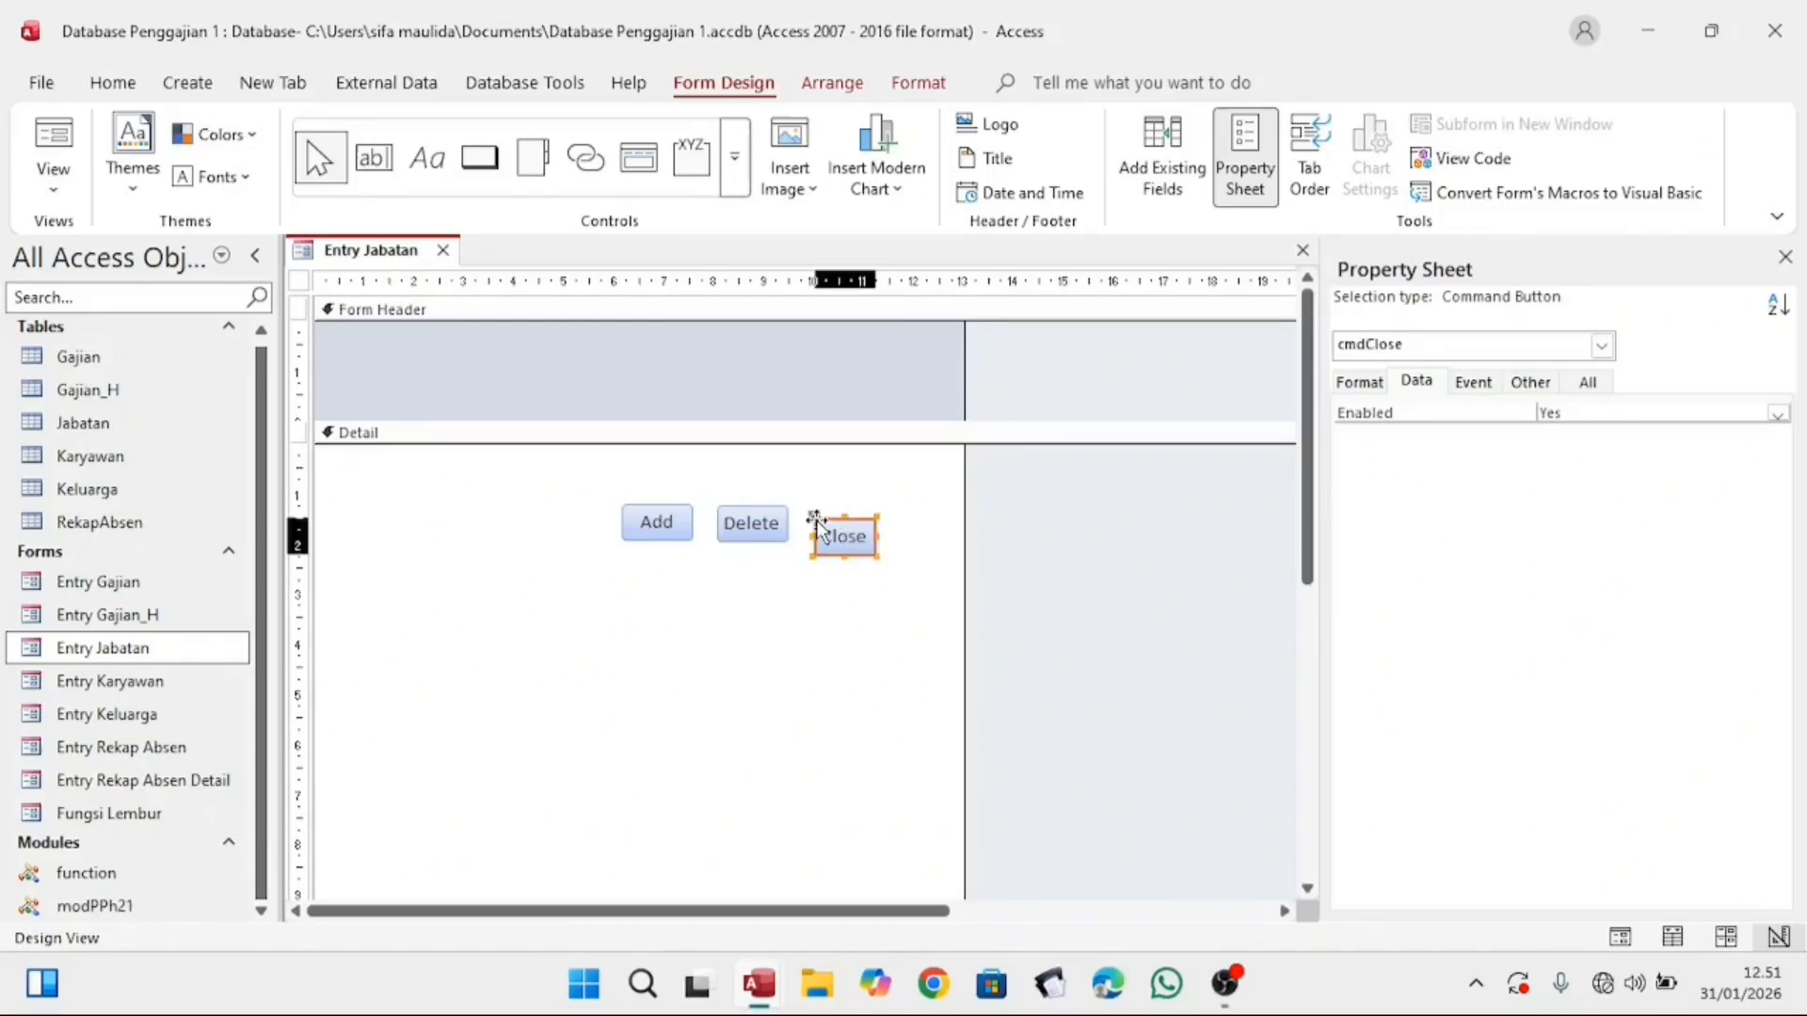
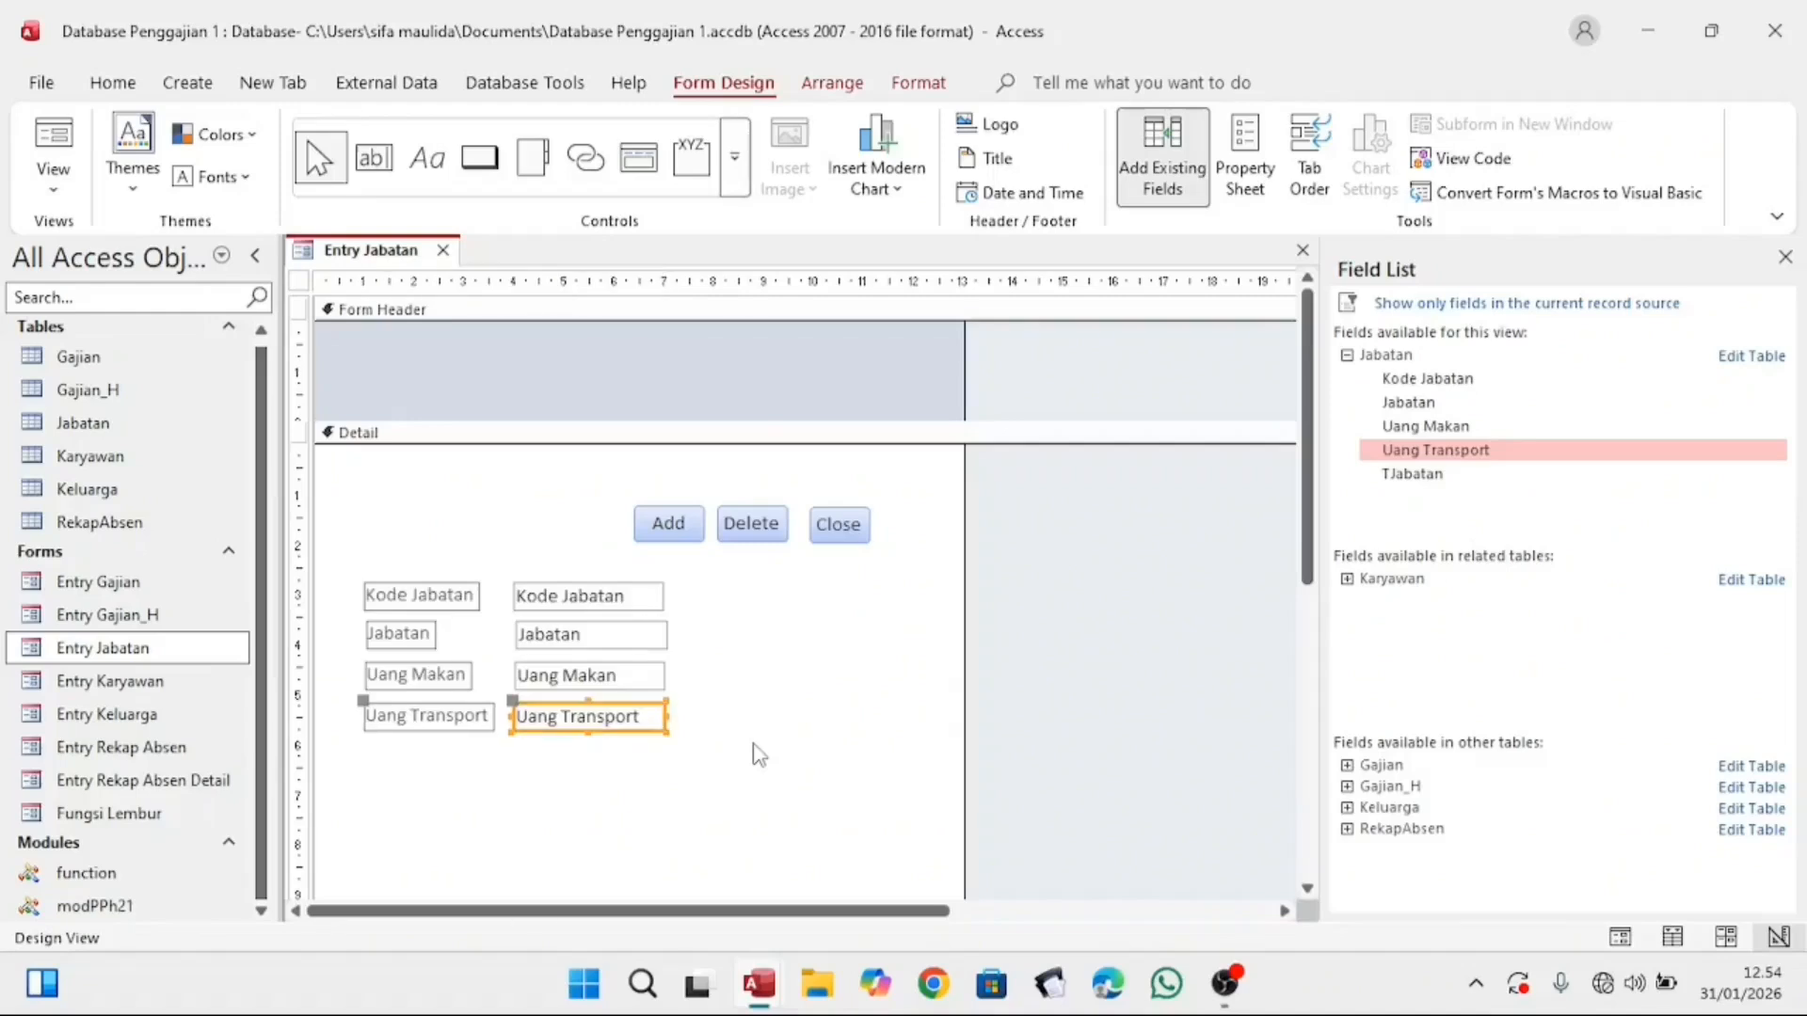
Step: Nudge the Uang Transport field down slightly and add the Jabatan table's TJabatan field beneath it, spaced evenly
key("Down")
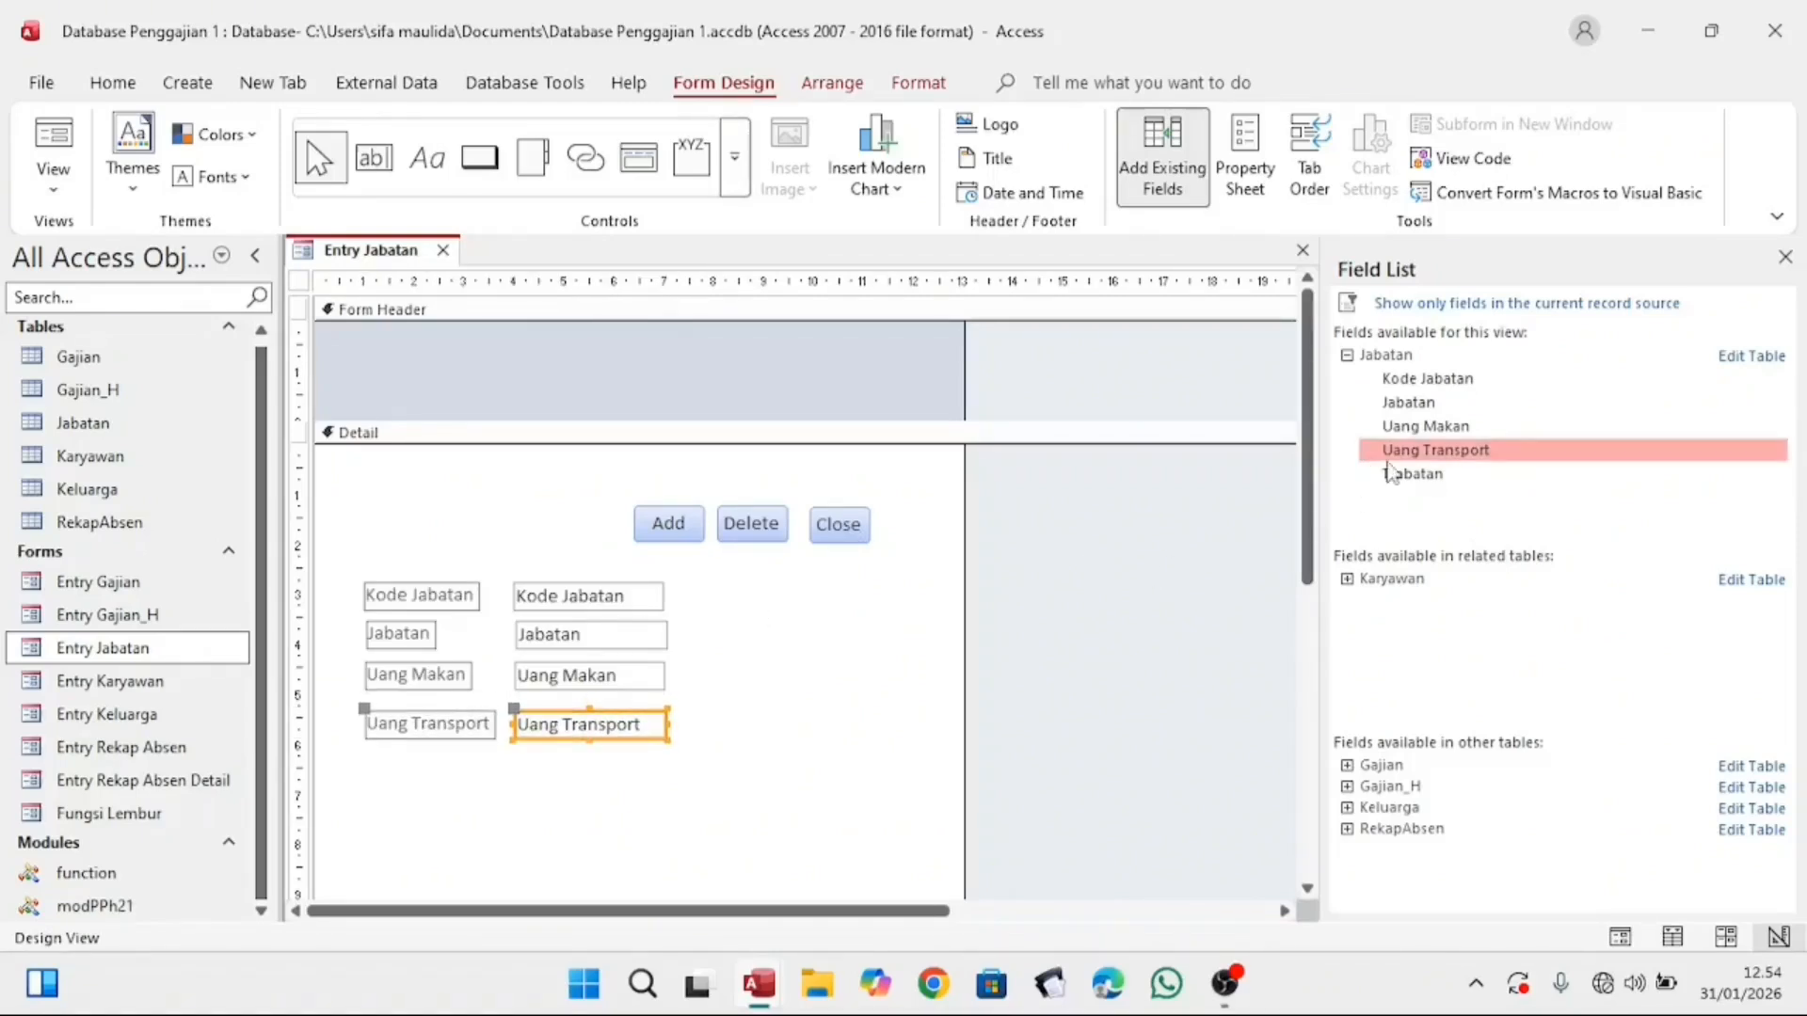
left_click_drag(1409, 485, 514, 743)
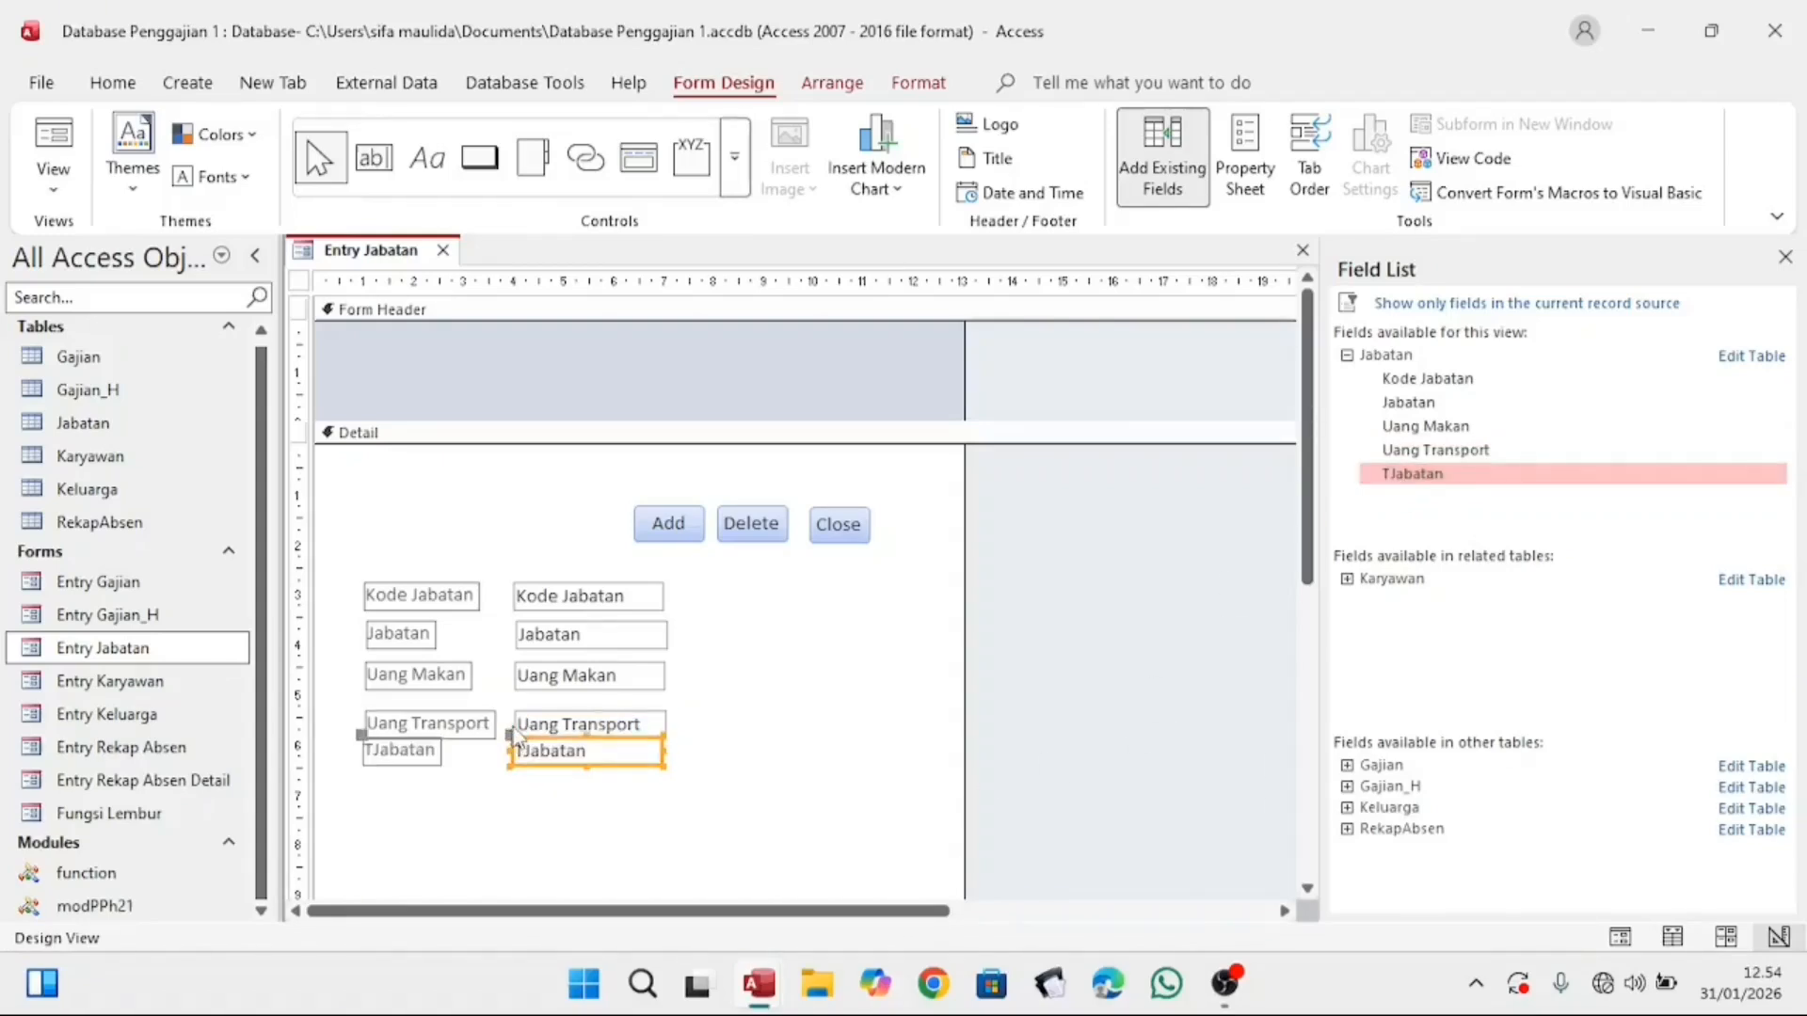
key("Down")
key("Down")
key("Down")
key("Down")
key("Down")
key("Down")
key("Down")
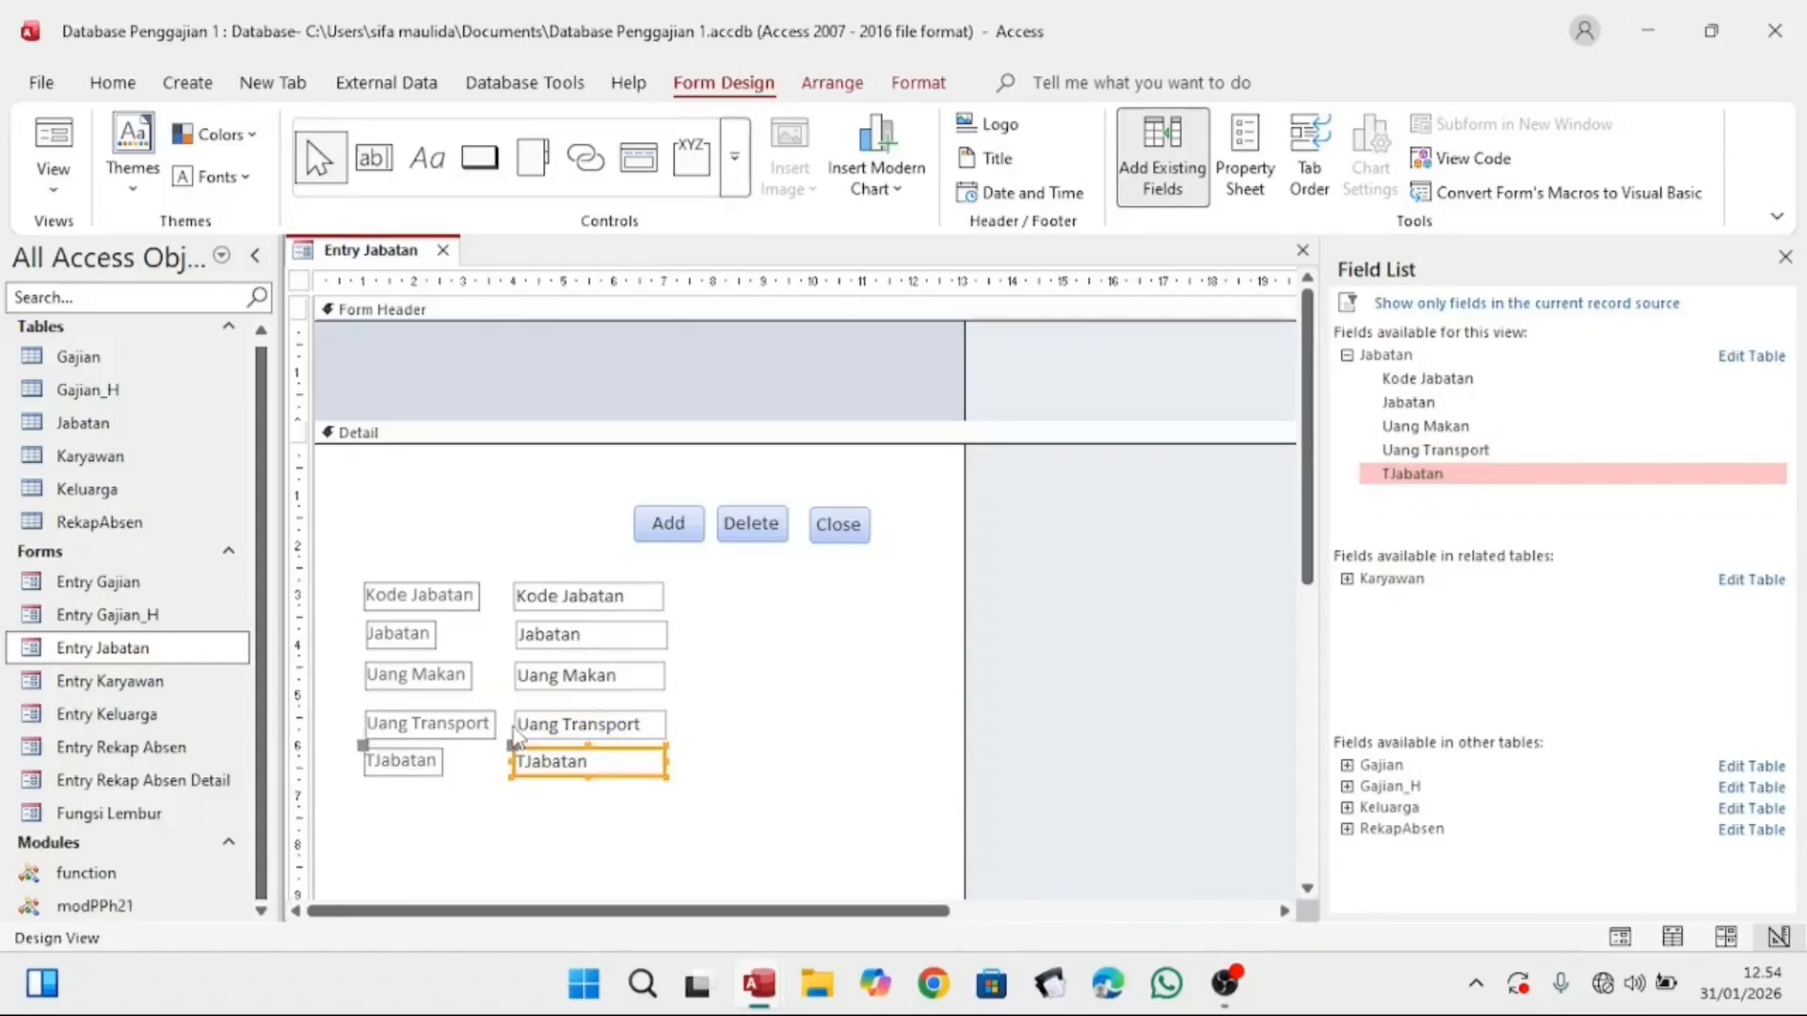
key("Down")
key("Down")
key("Down")
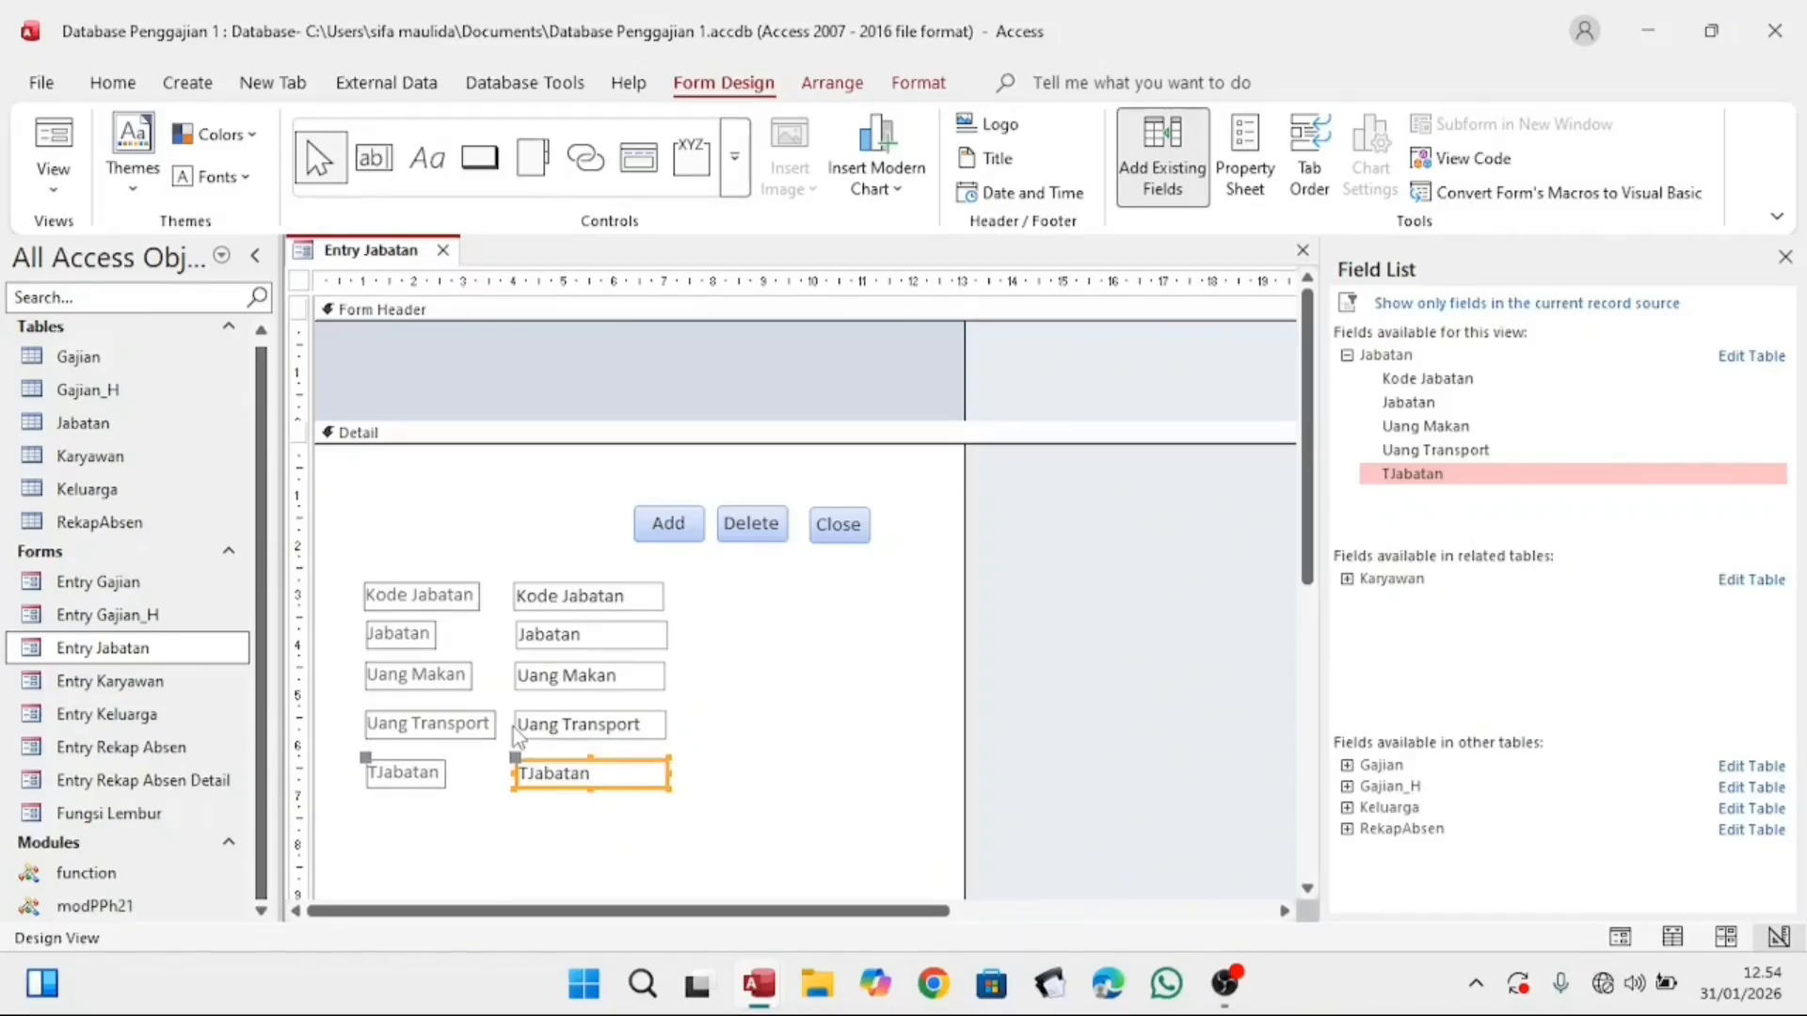
Step: Review the labels of the Kode Jabatan, Jabatan, Uang Makan, Uang Transport and TJabatan fields on the form
left_click(924, 698)
left_click(557, 764)
left_click(453, 699)
left_click(428, 603)
left_click(404, 638)
left_click(417, 678)
left_click(419, 723)
left_click(404, 777)
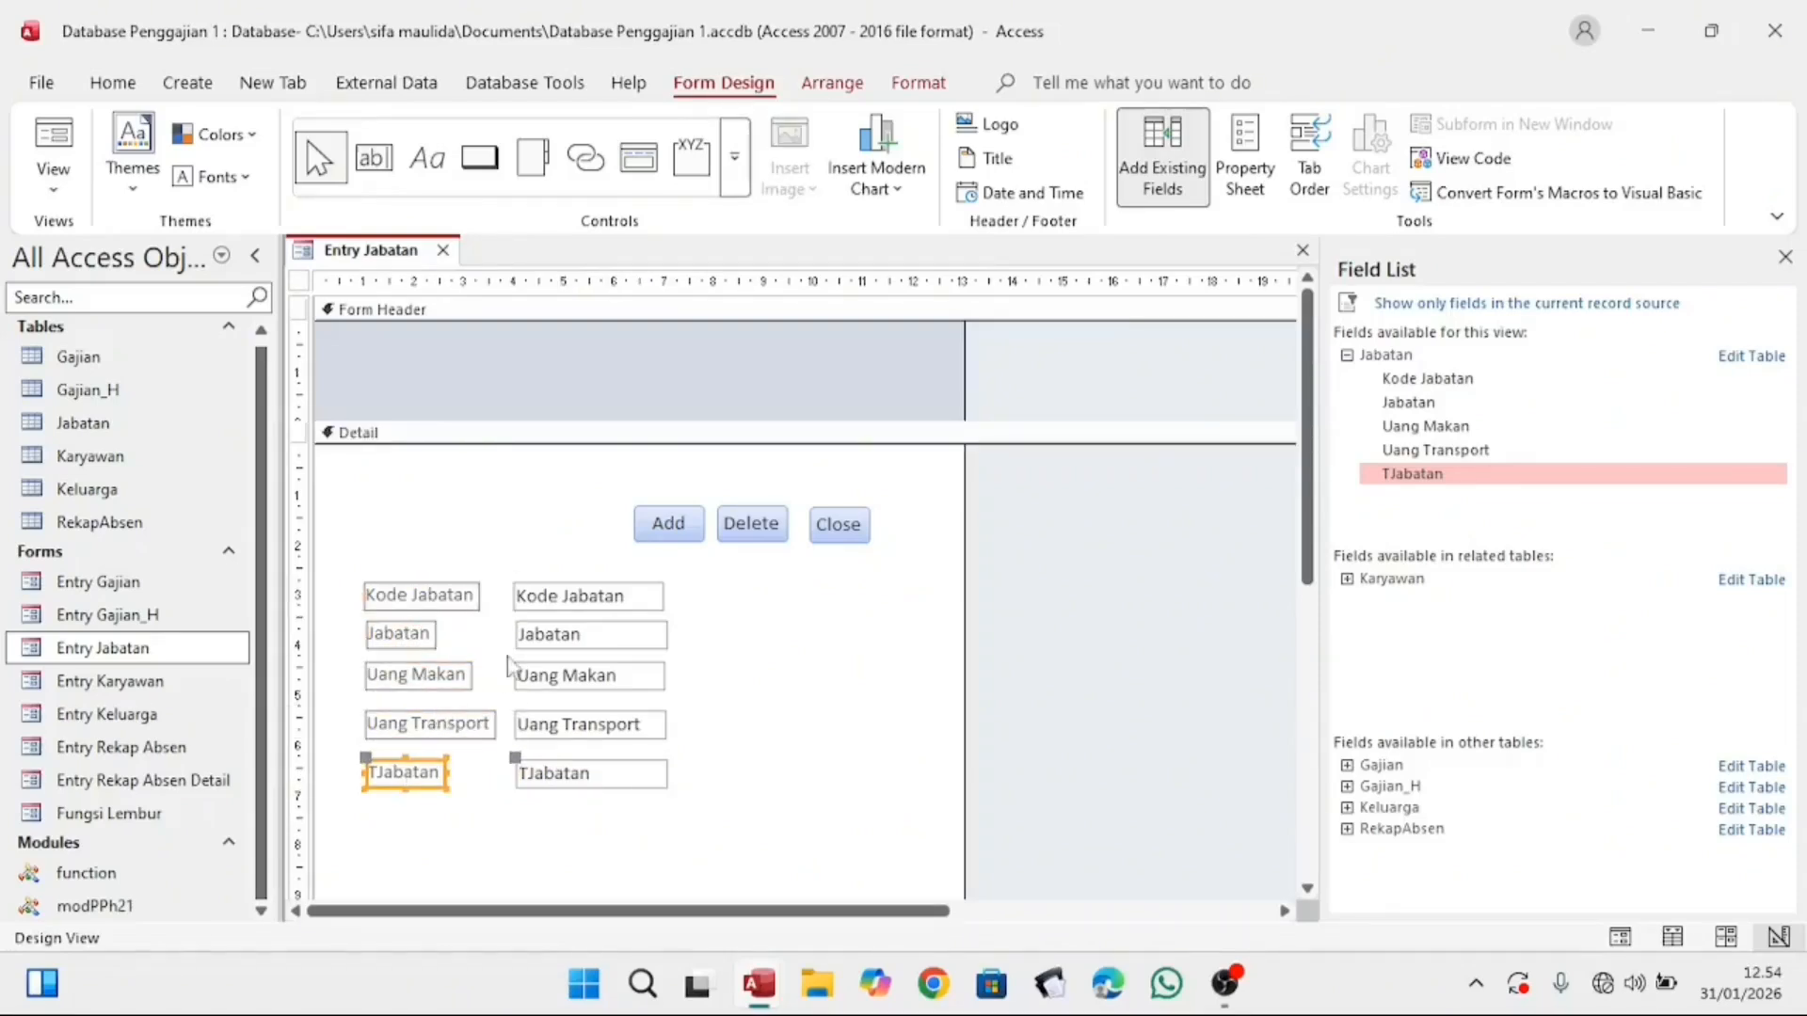
Step: Show the Delete button's properties, and in the reference database Formatif (1) open the On Click event procedure of its Delete button
left_click(753, 525)
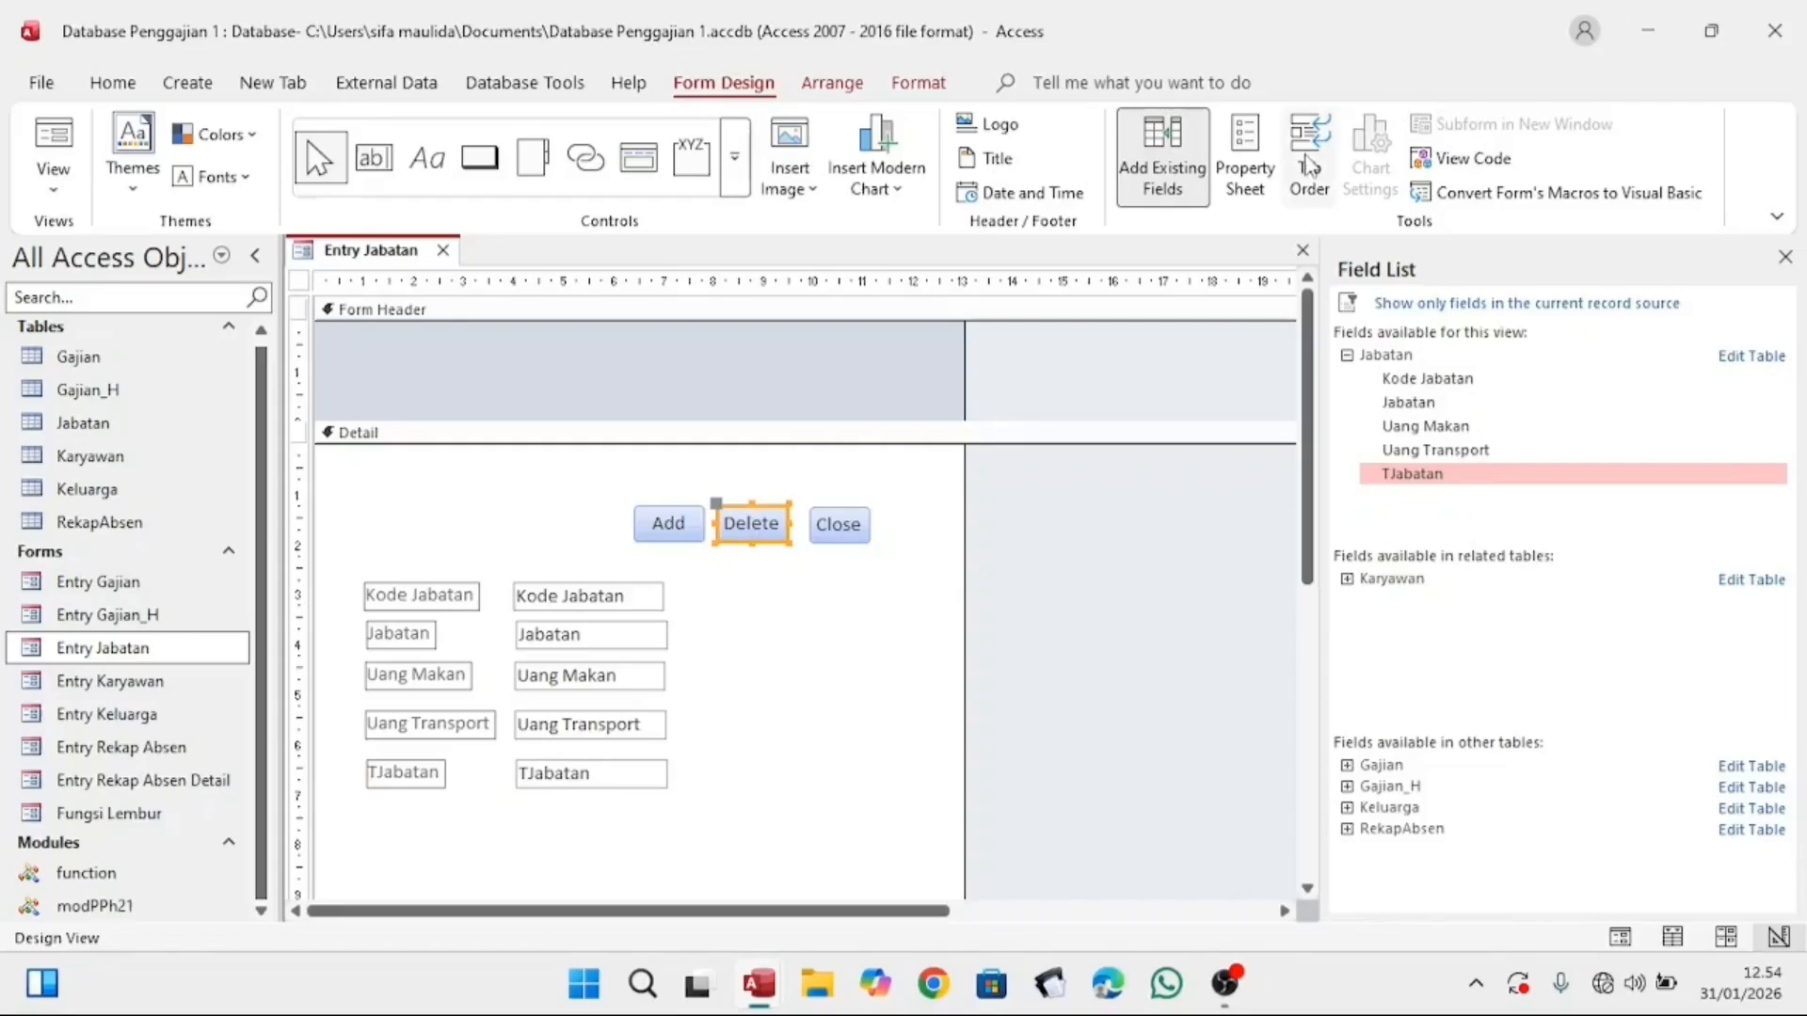
left_click(1256, 188)
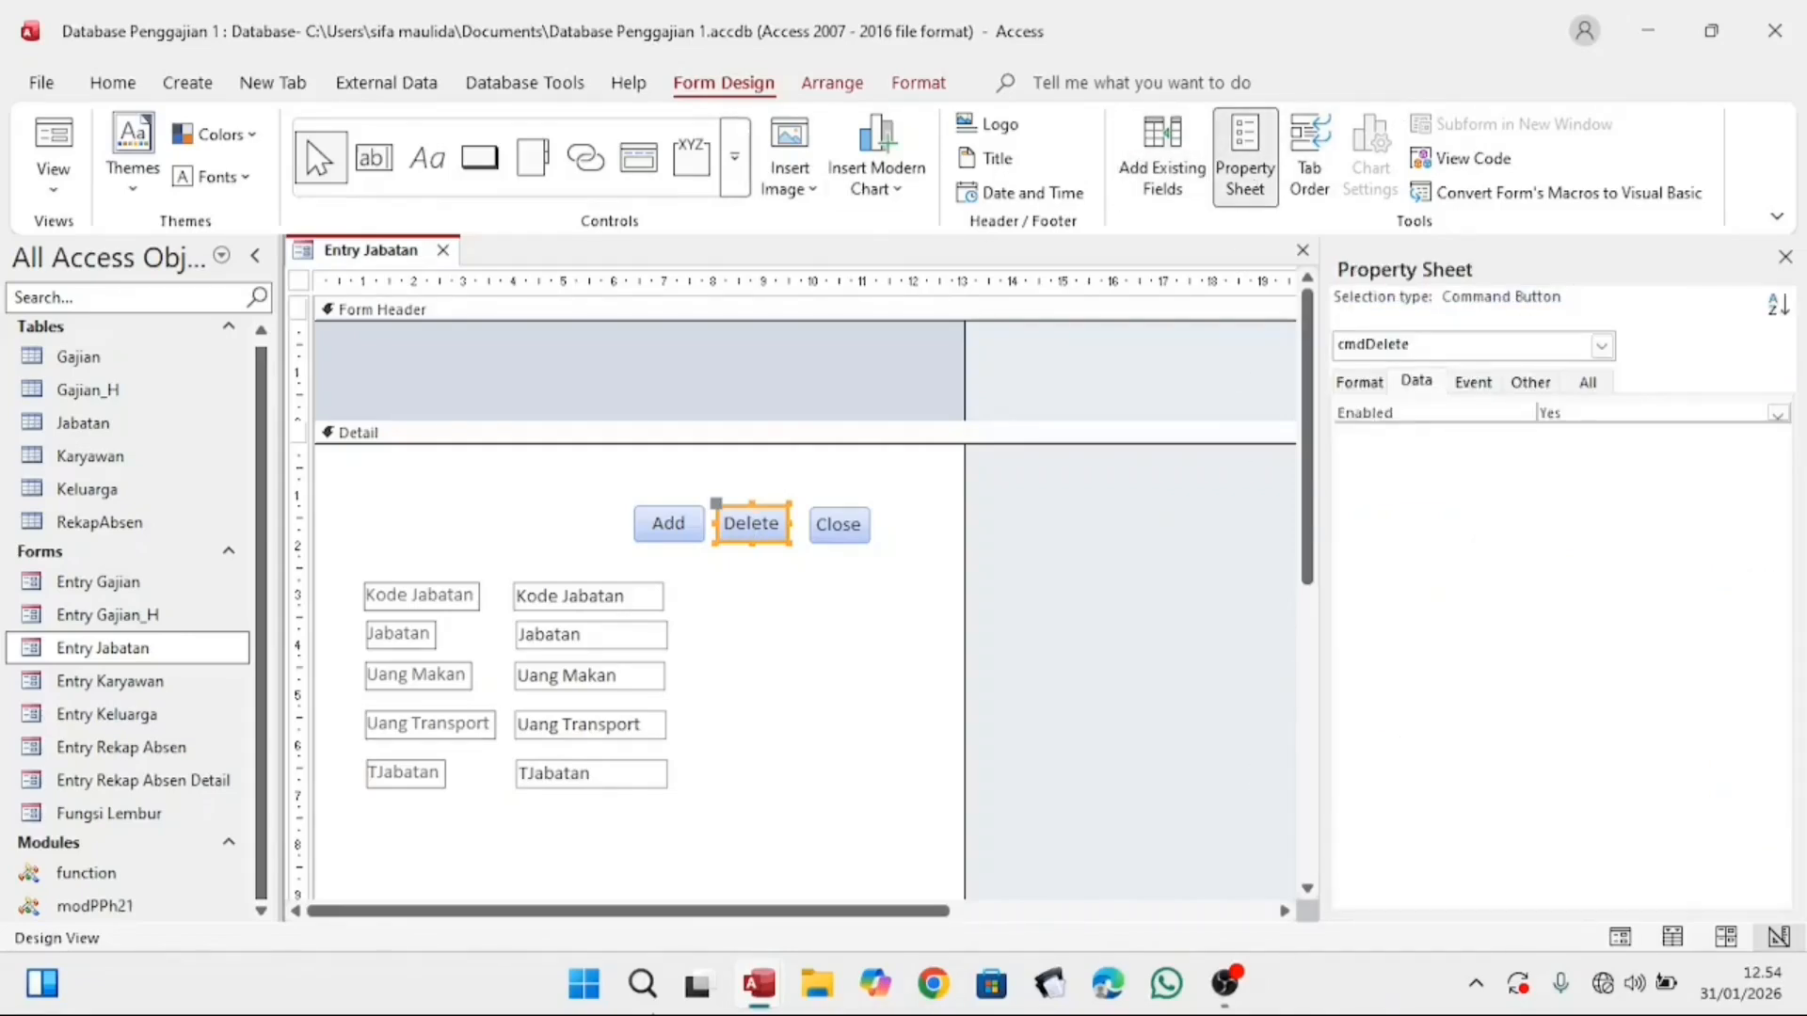
mouse_move(752, 978)
left_click(873, 836)
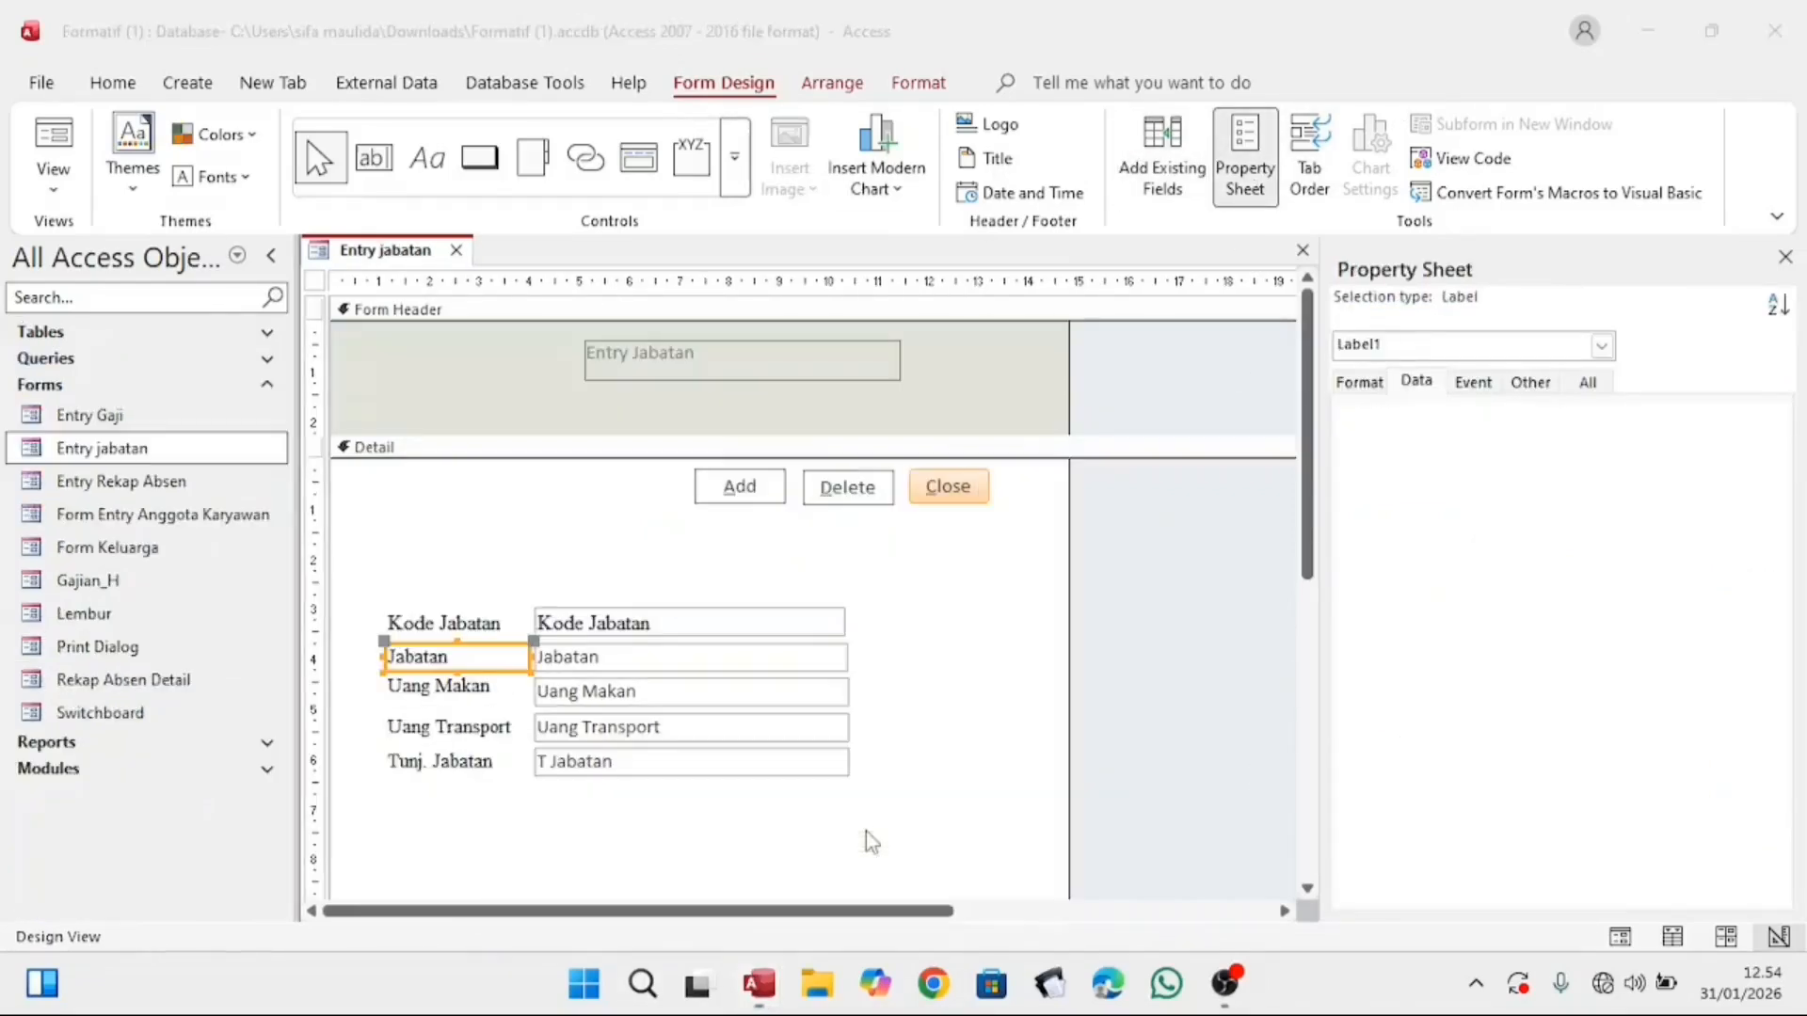
left_click(821, 491)
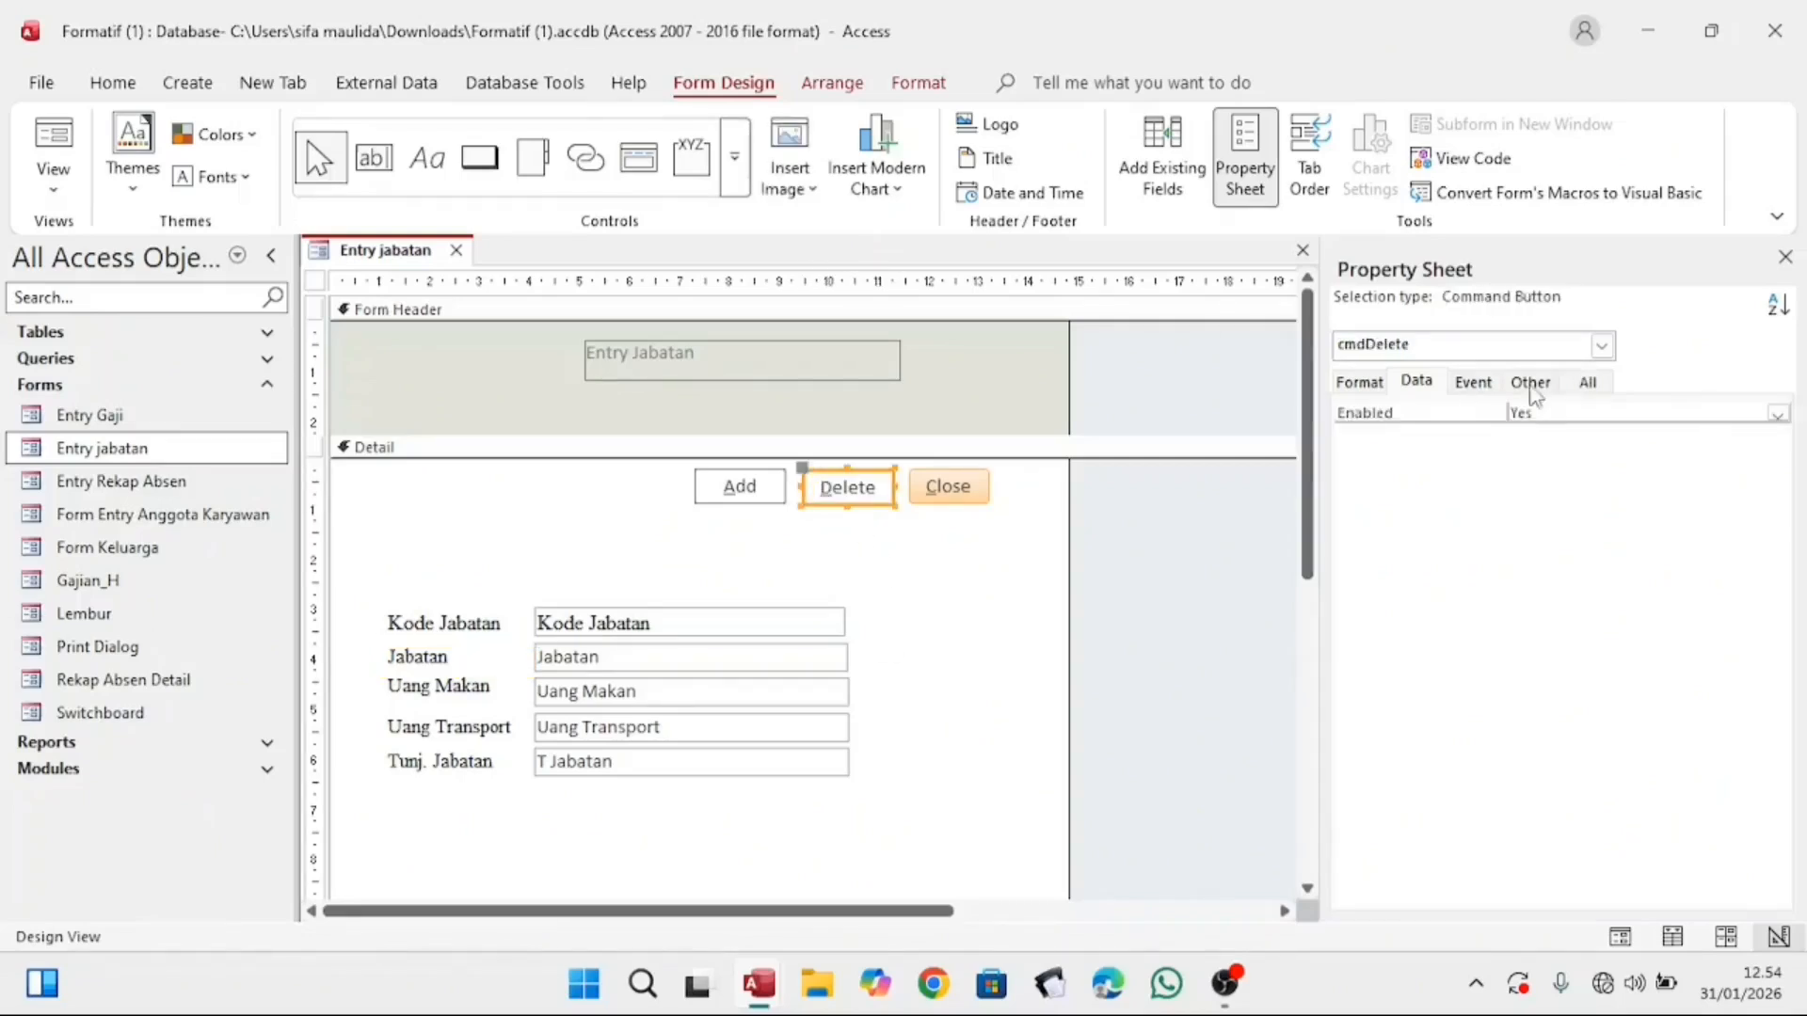
left_click(1495, 391)
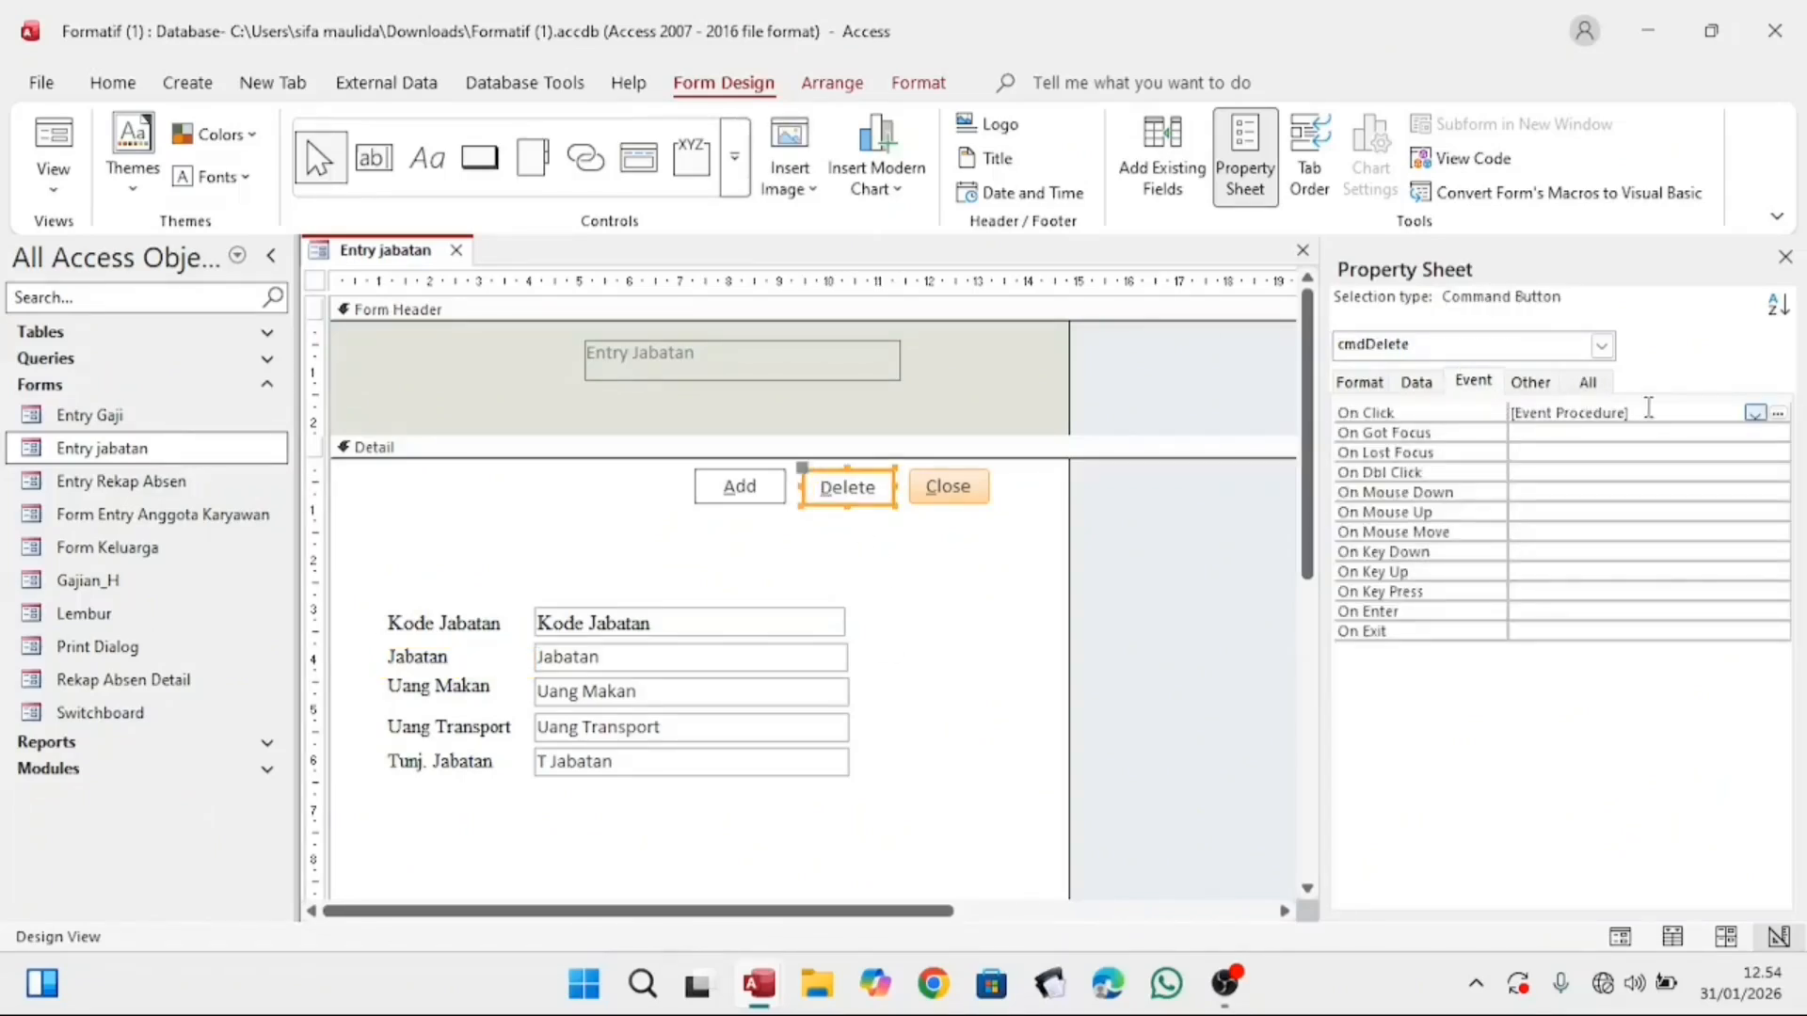
left_click(1778, 414)
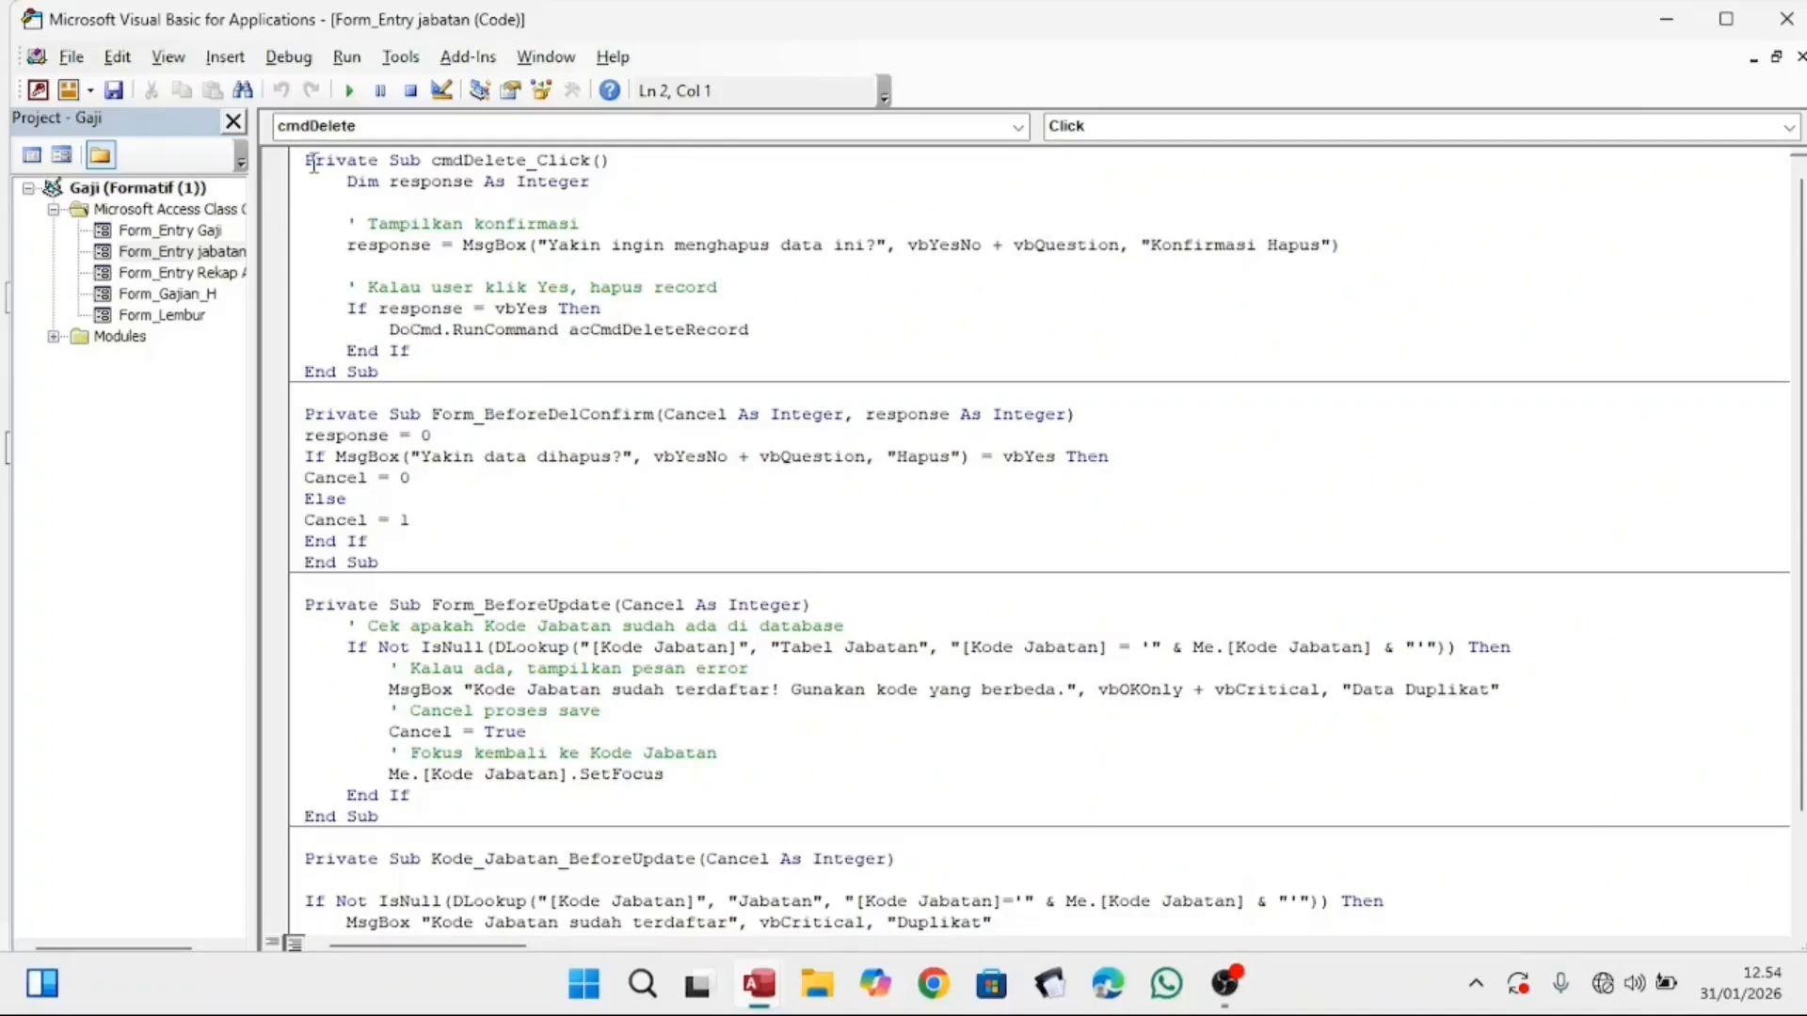
Step: Copy the cmdDelete_Click code from Dim response As Integer through DoCmd.RunCommand acCmdDeleteRecord
left_click_drag(306, 160, 776, 352)
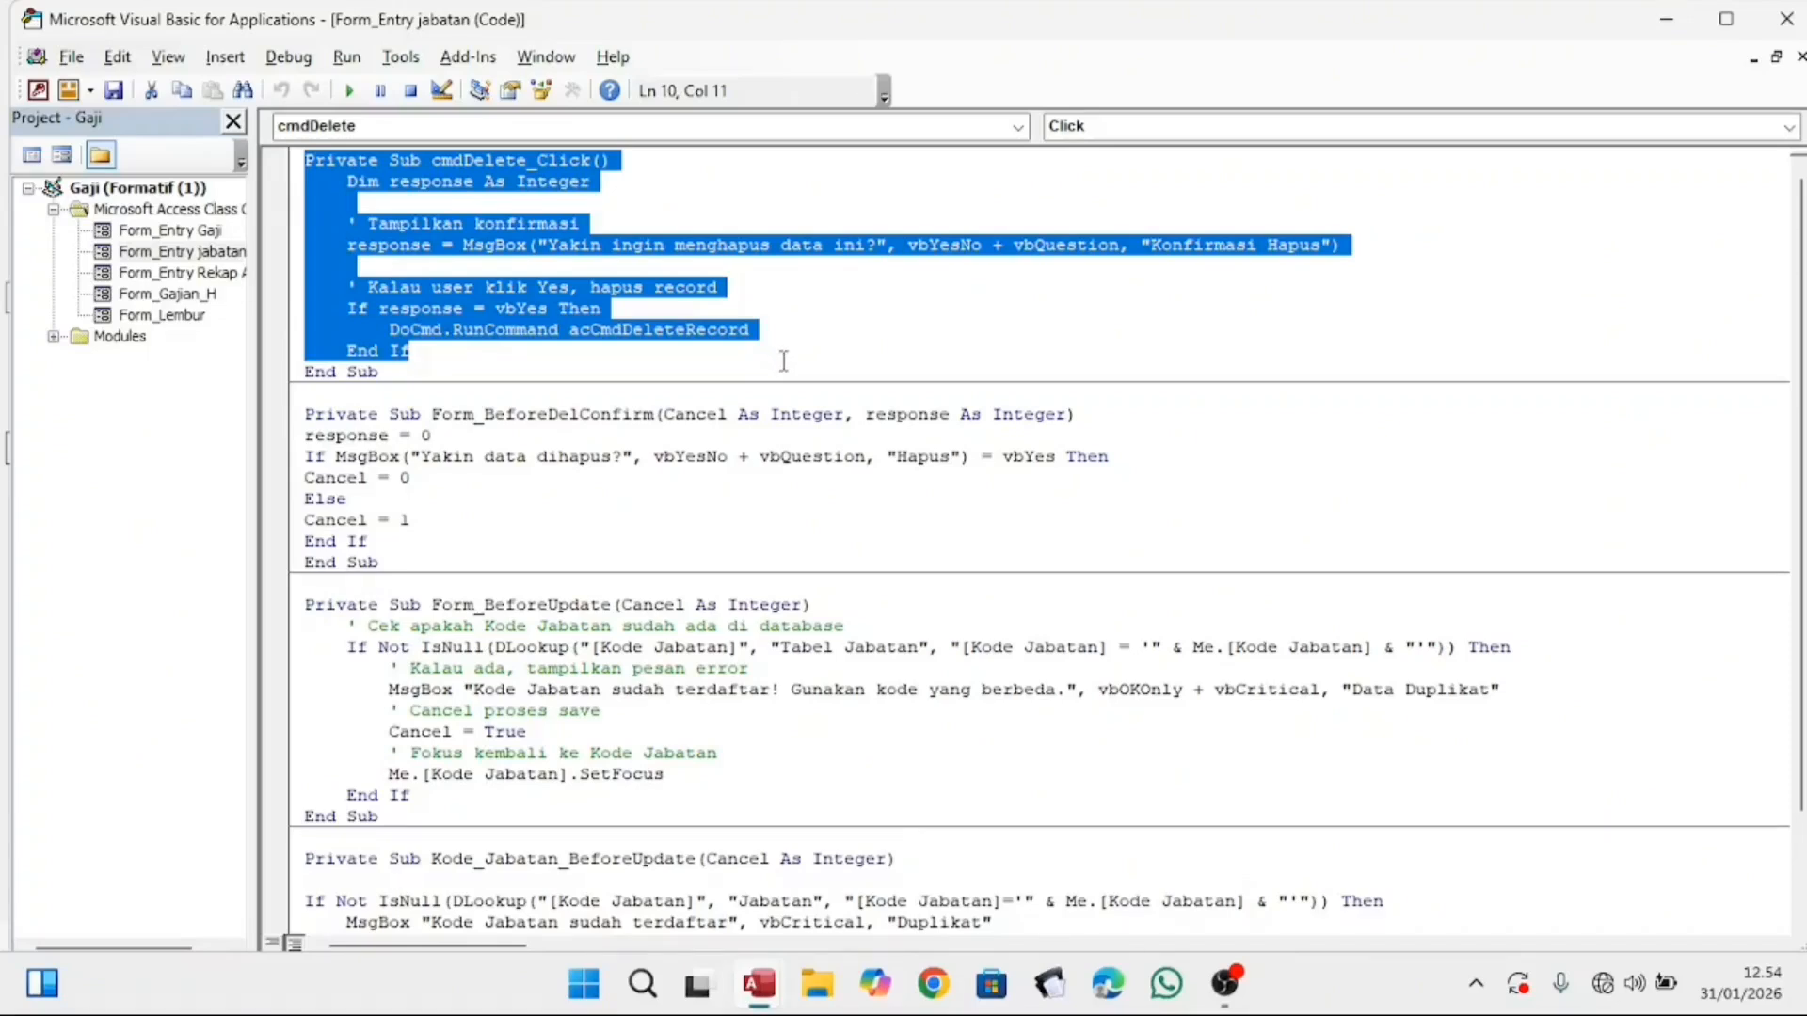
left_click(964, 247)
left_click_drag(346, 180, 773, 323)
key("ctrl+c")
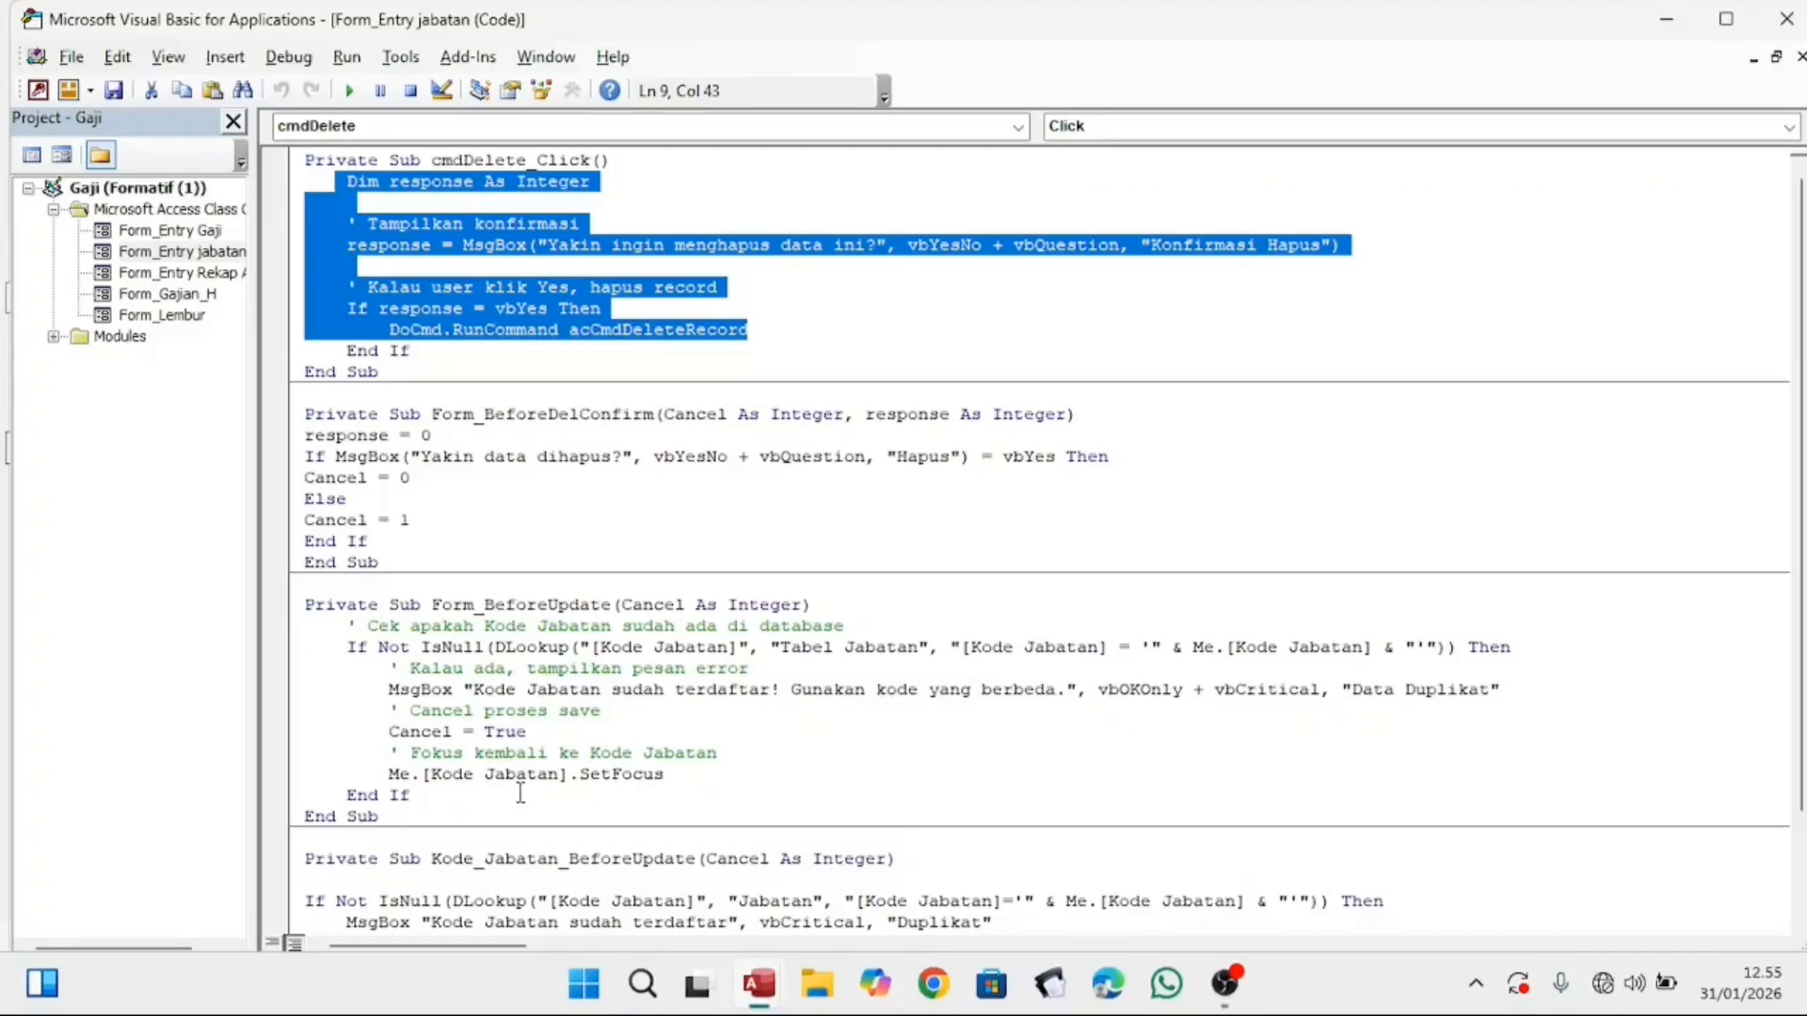
mouse_move(776, 984)
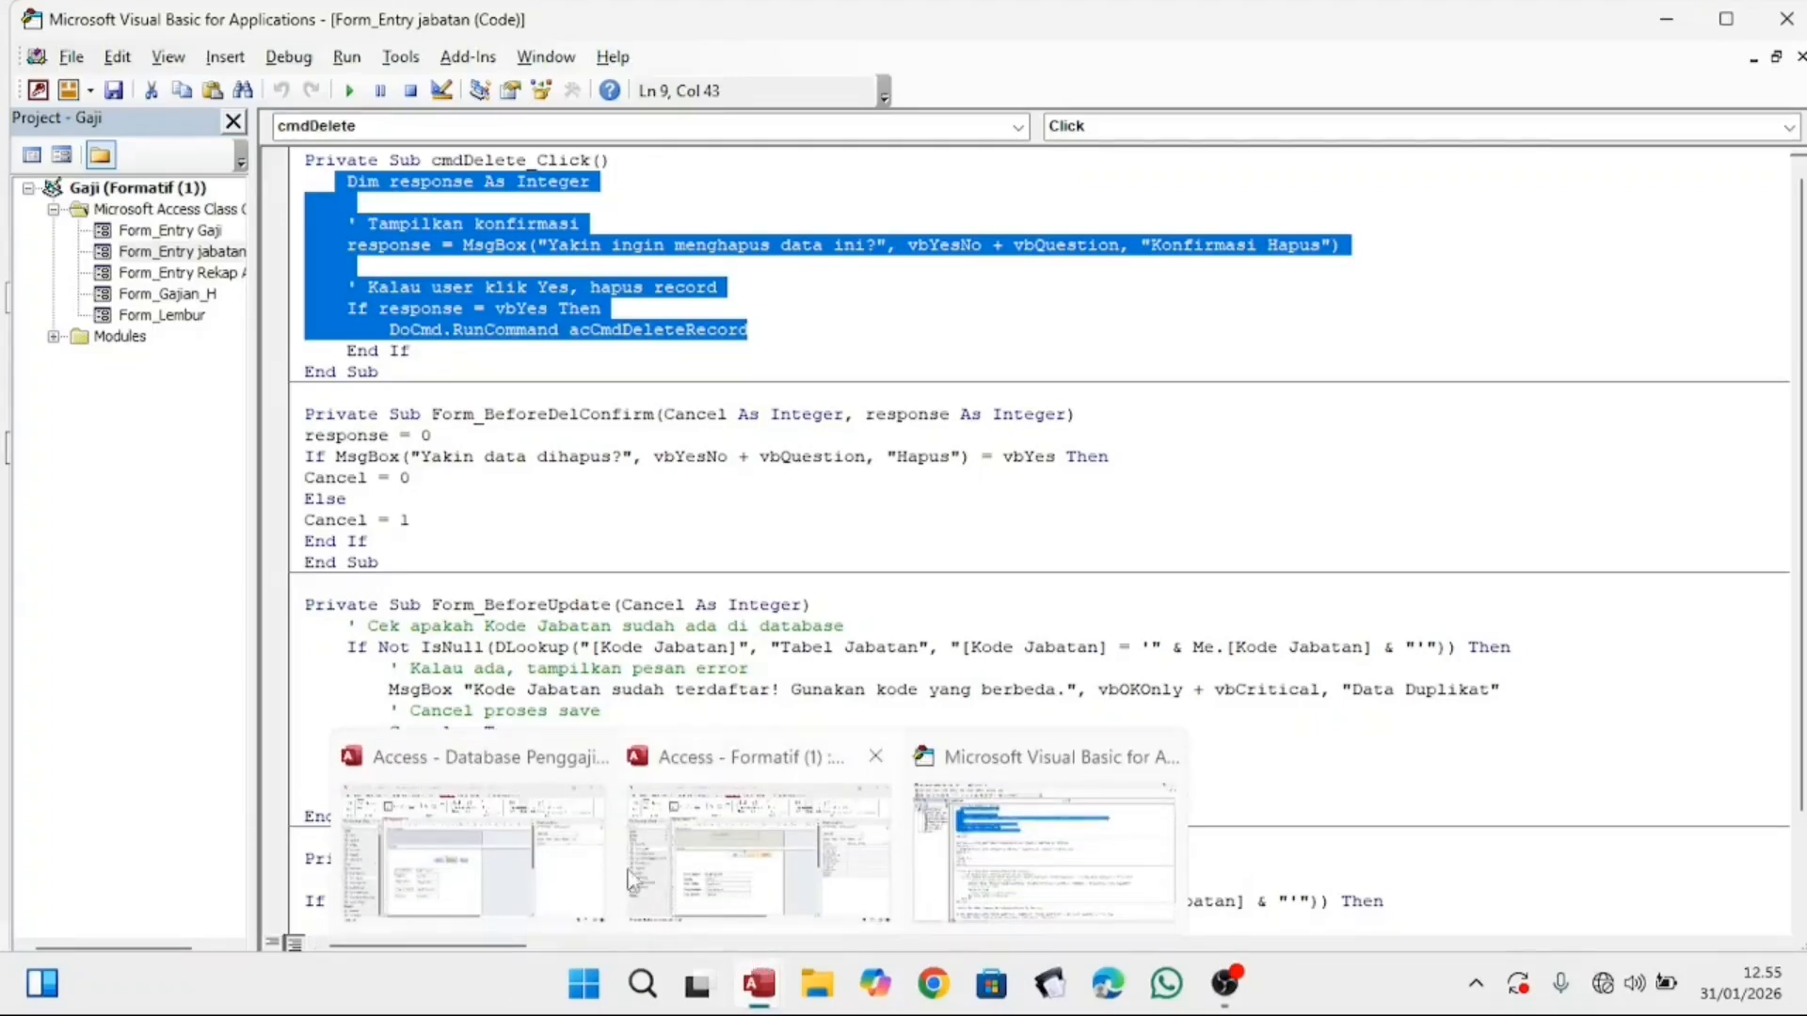
Step: In Database Penggajian 1, change the Delete button's On Click event to an Event Procedure and paste the copied code into cmdDelete_Click
left_click(588, 871)
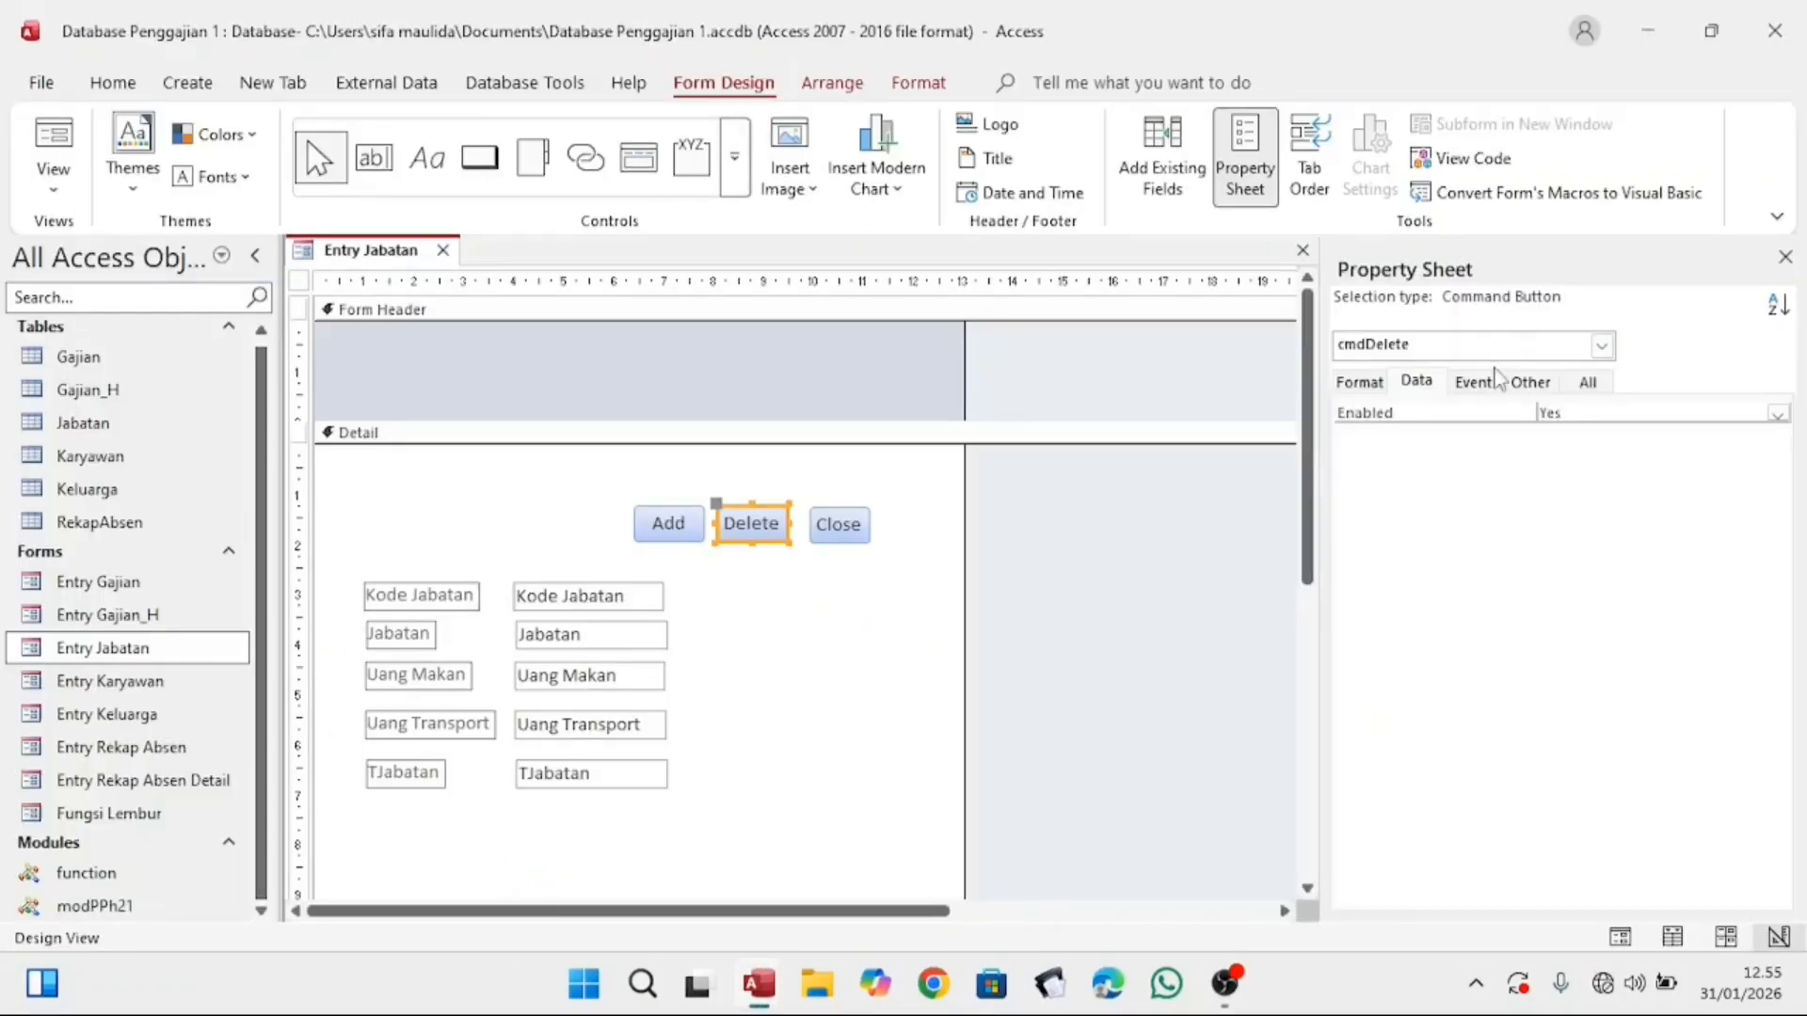
left_click(1492, 380)
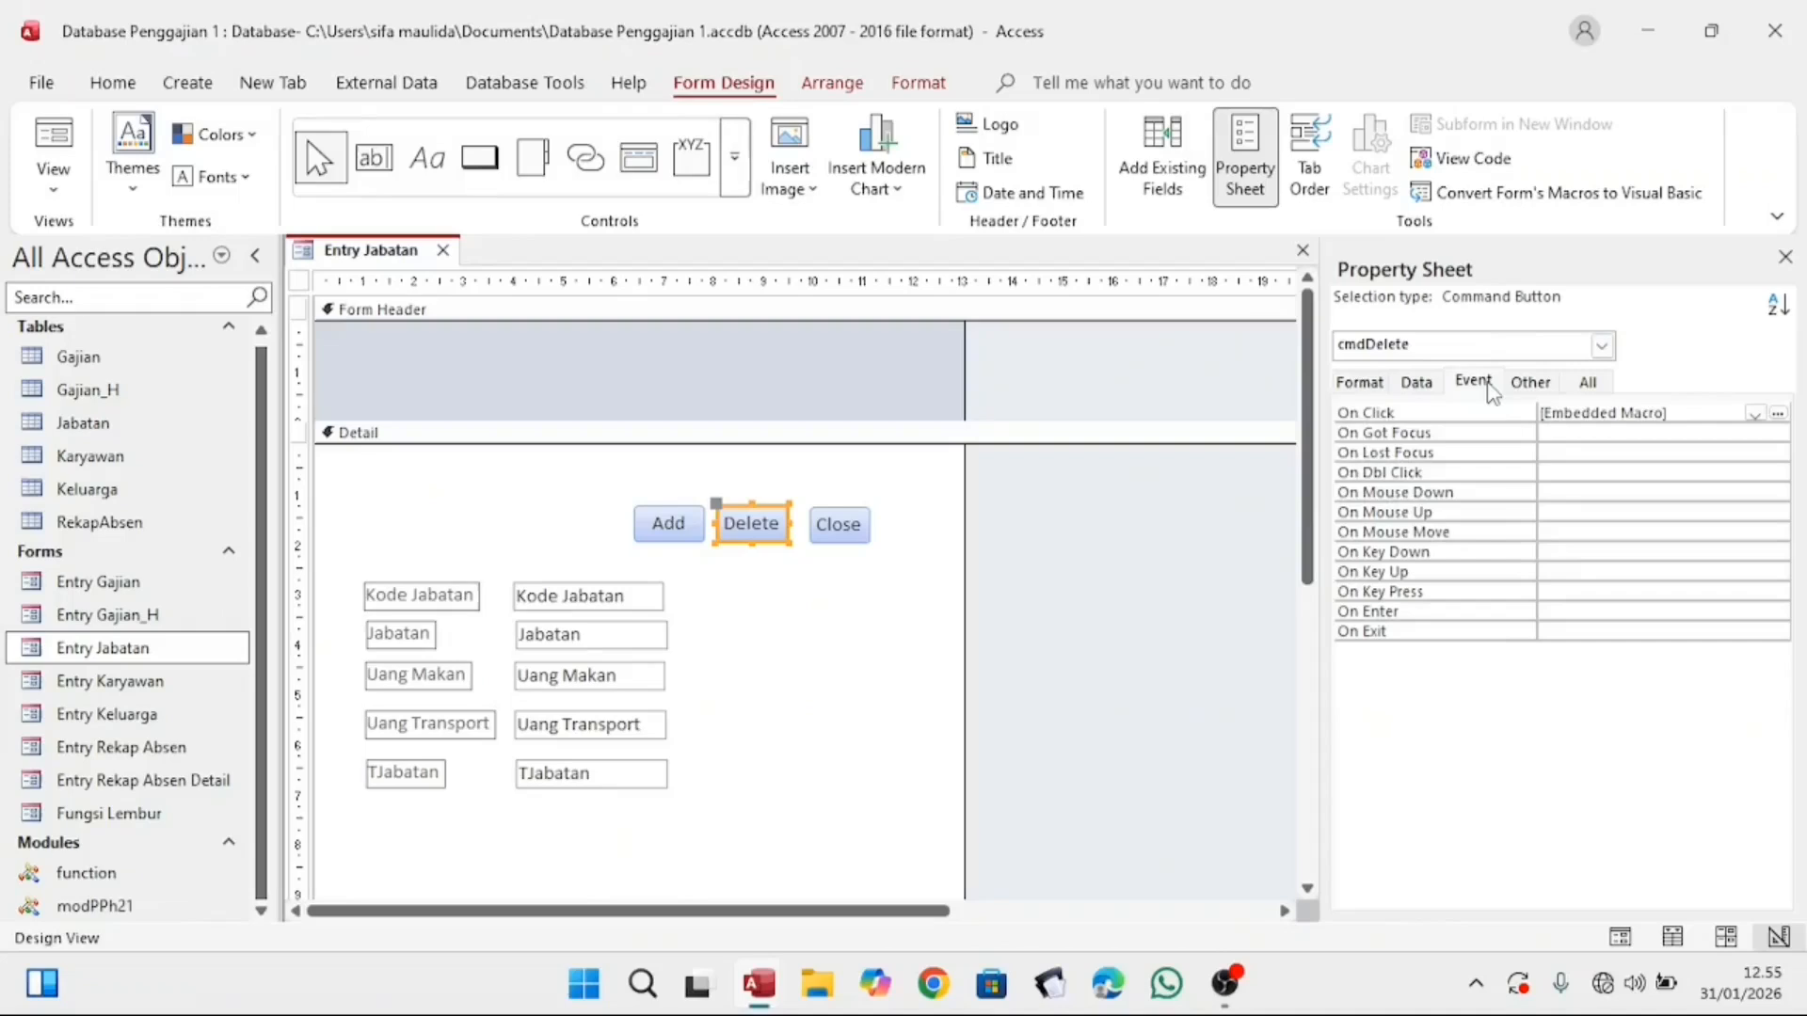
left_click(1756, 420)
left_click(1760, 432)
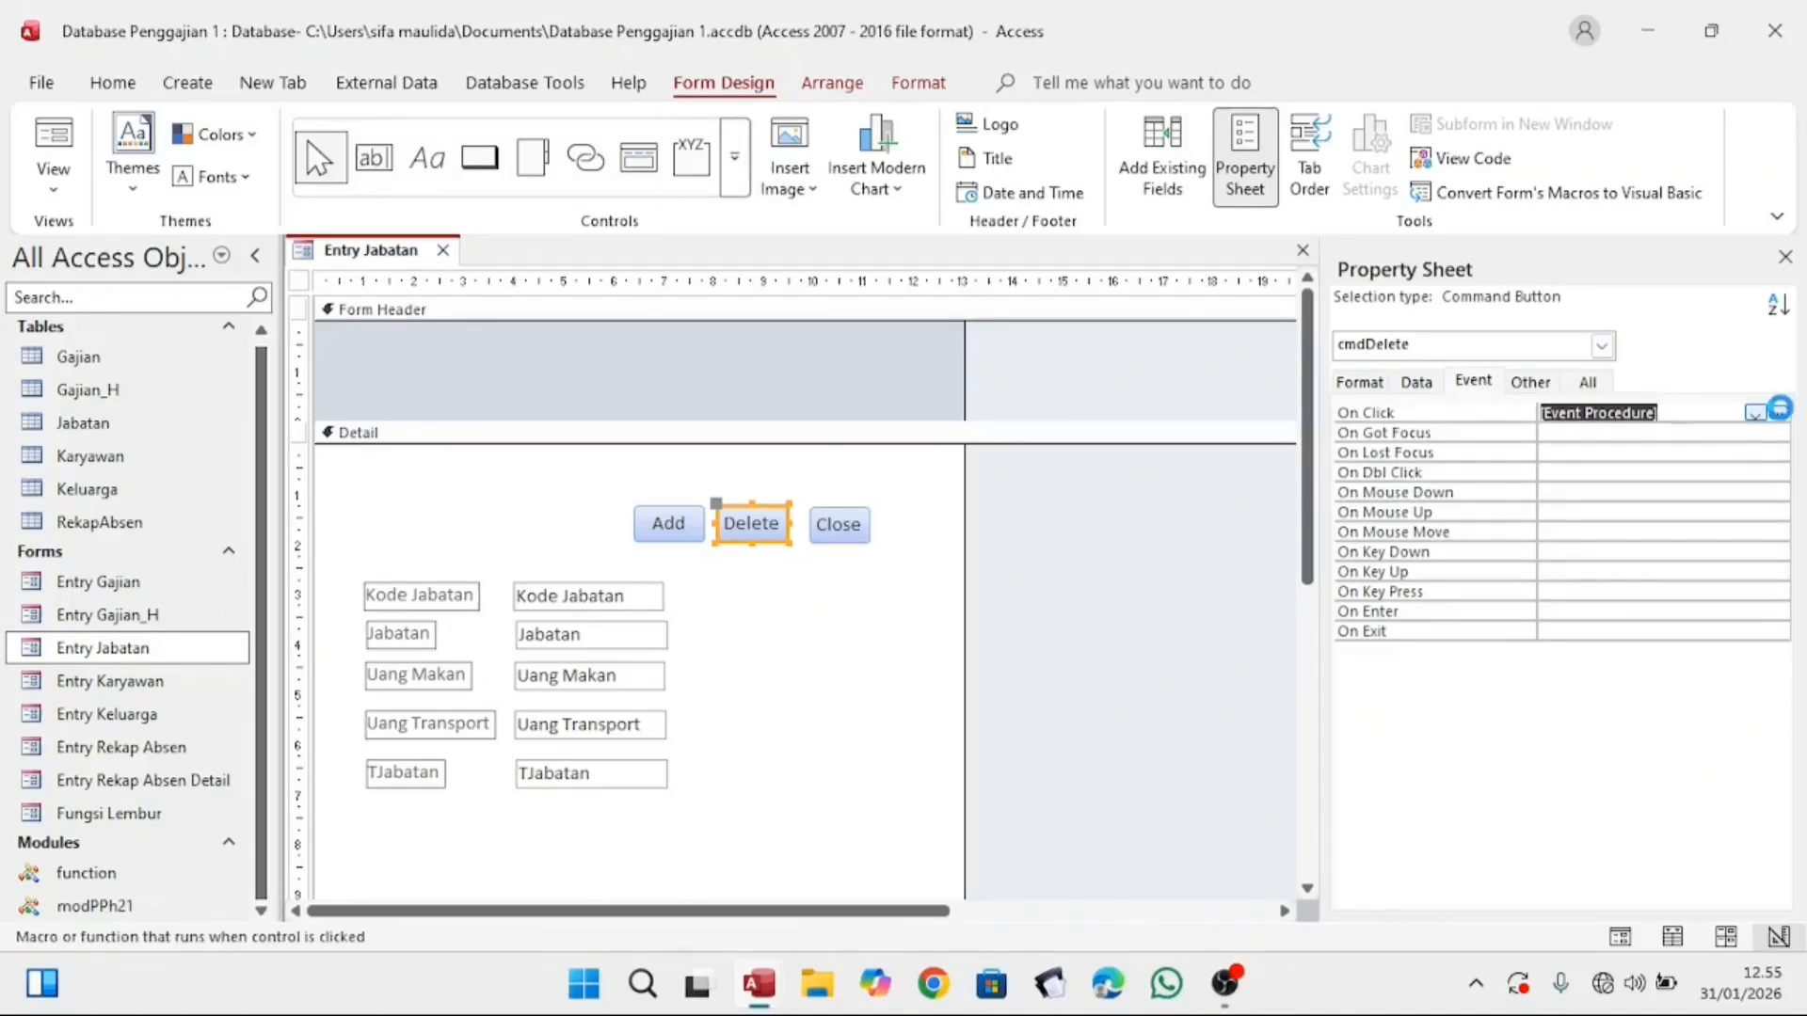
left_click(1778, 409)
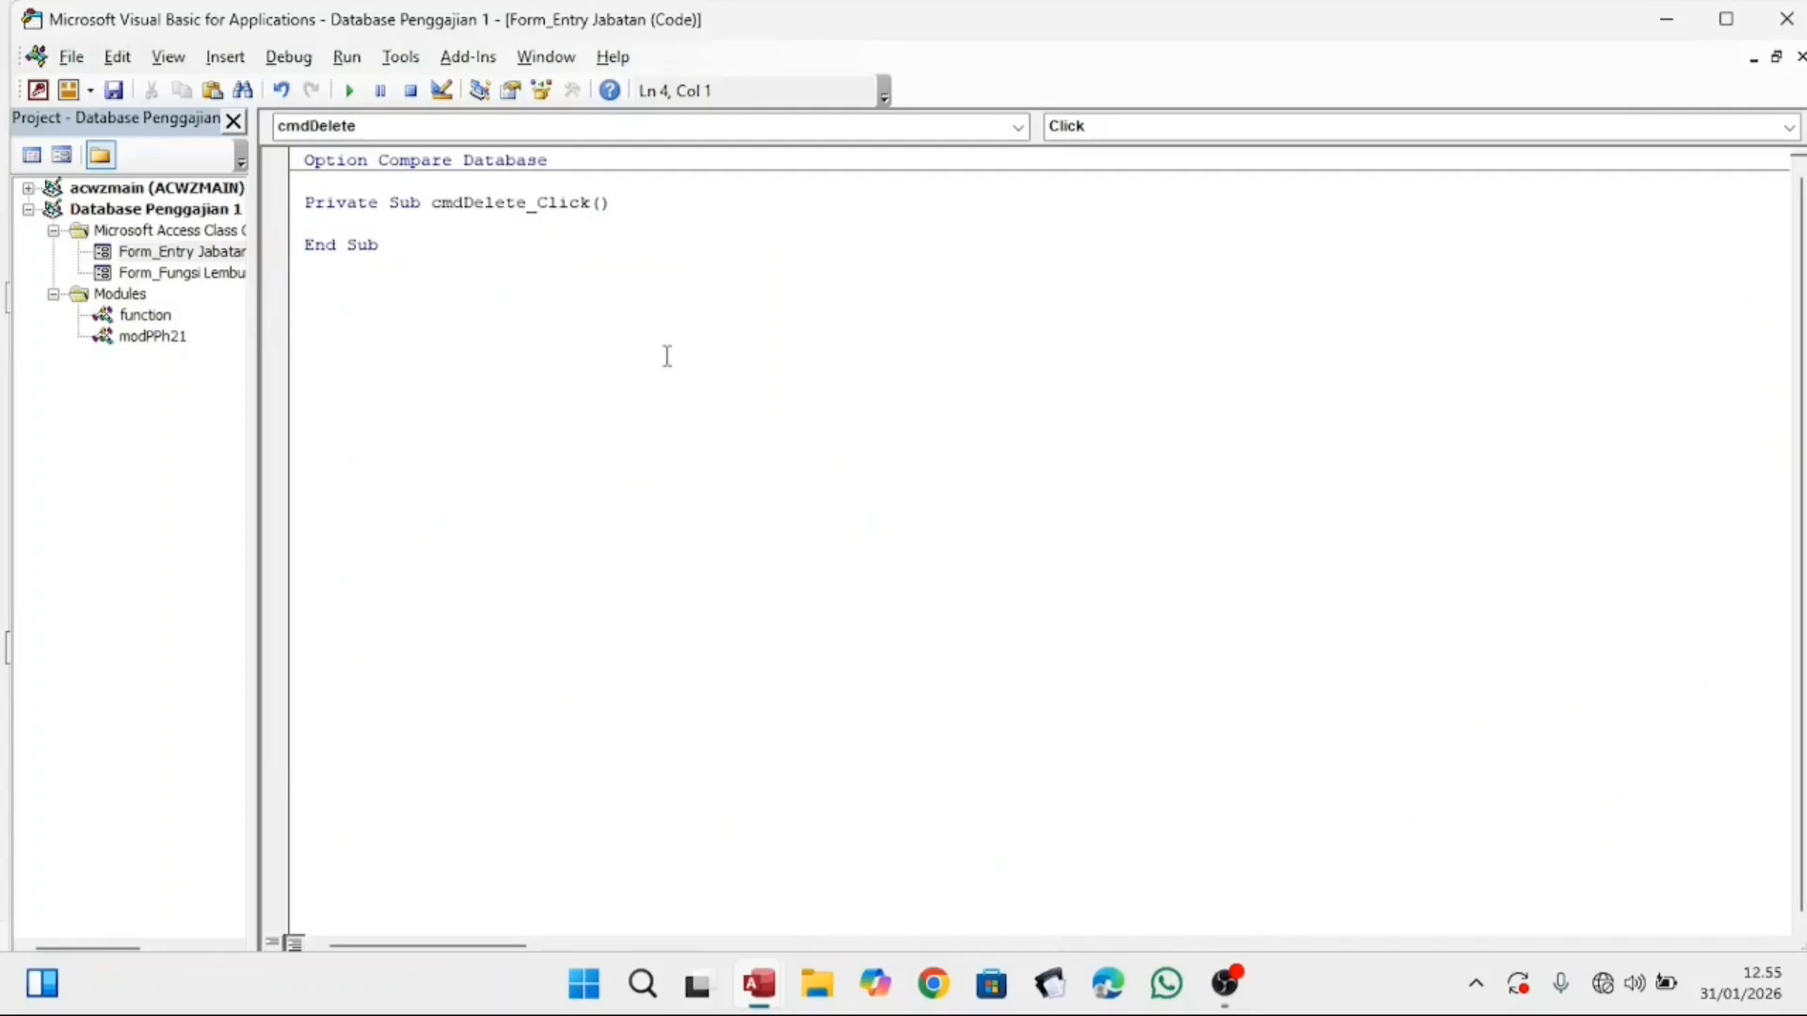
key("ctrl+v")
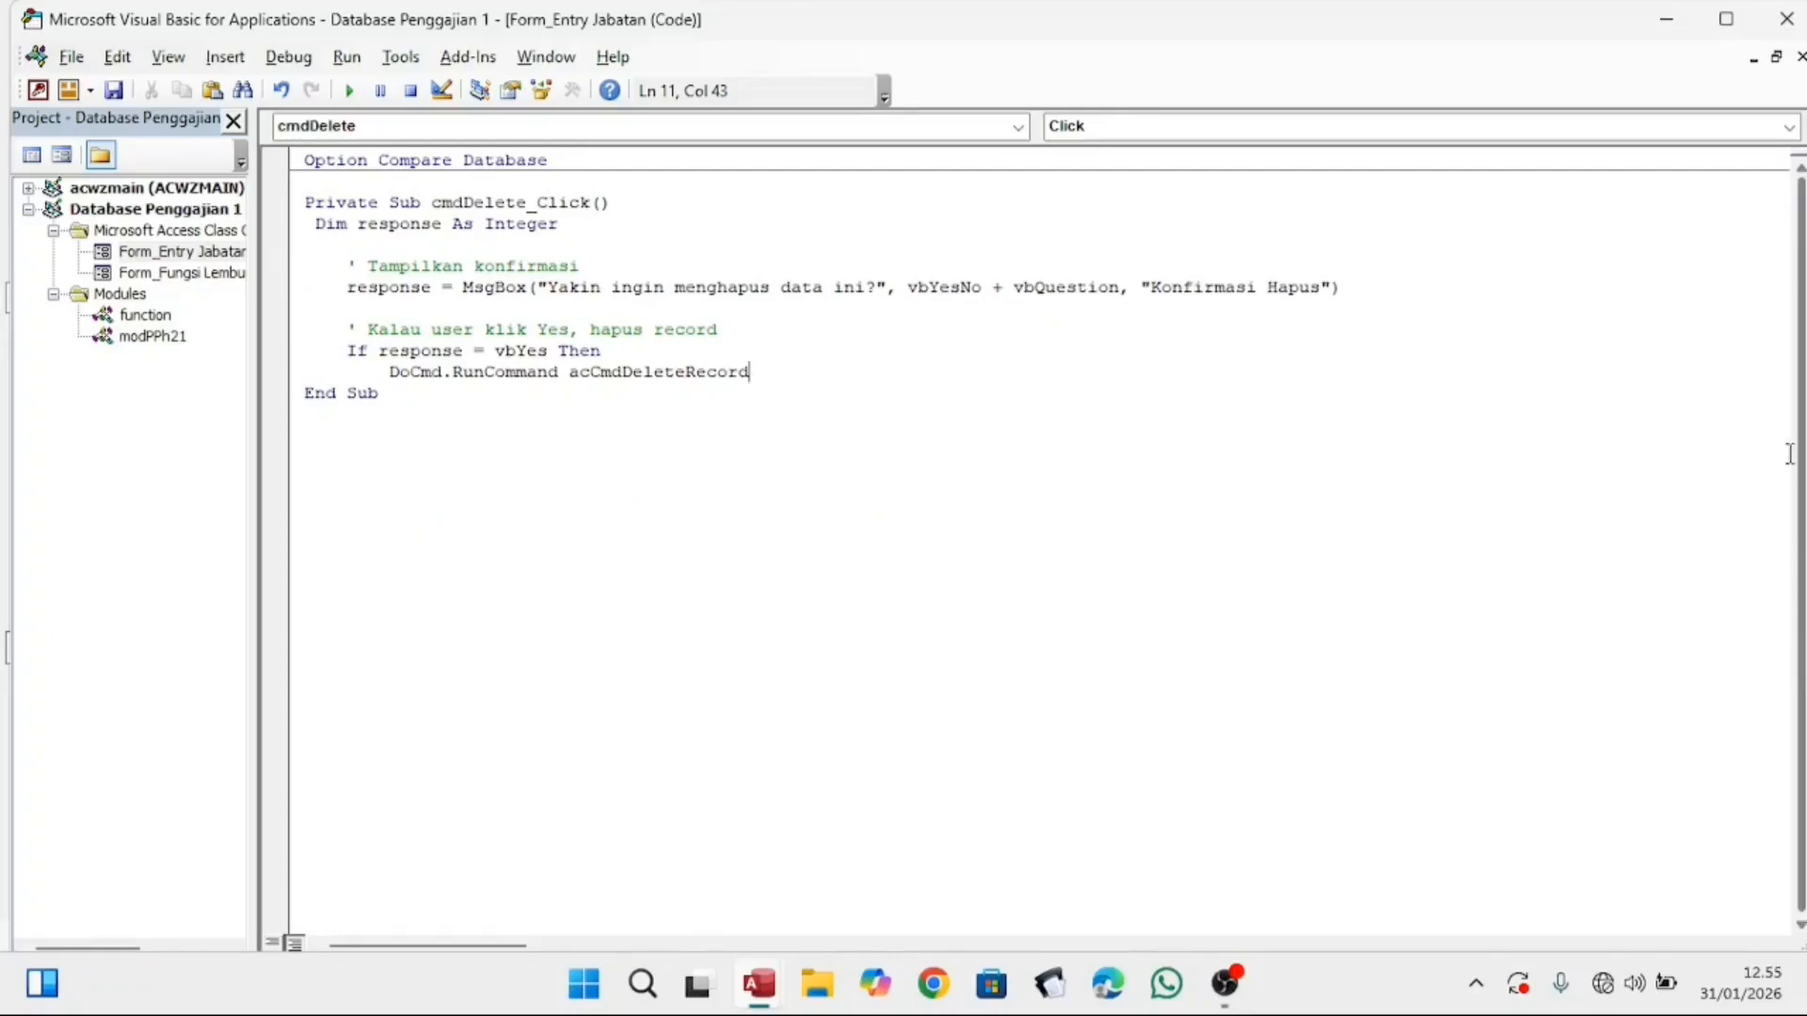
Step: Open the Entry Jabatan form for data entry and test its Delete button
left_click(1662, 21)
double_click(187, 658)
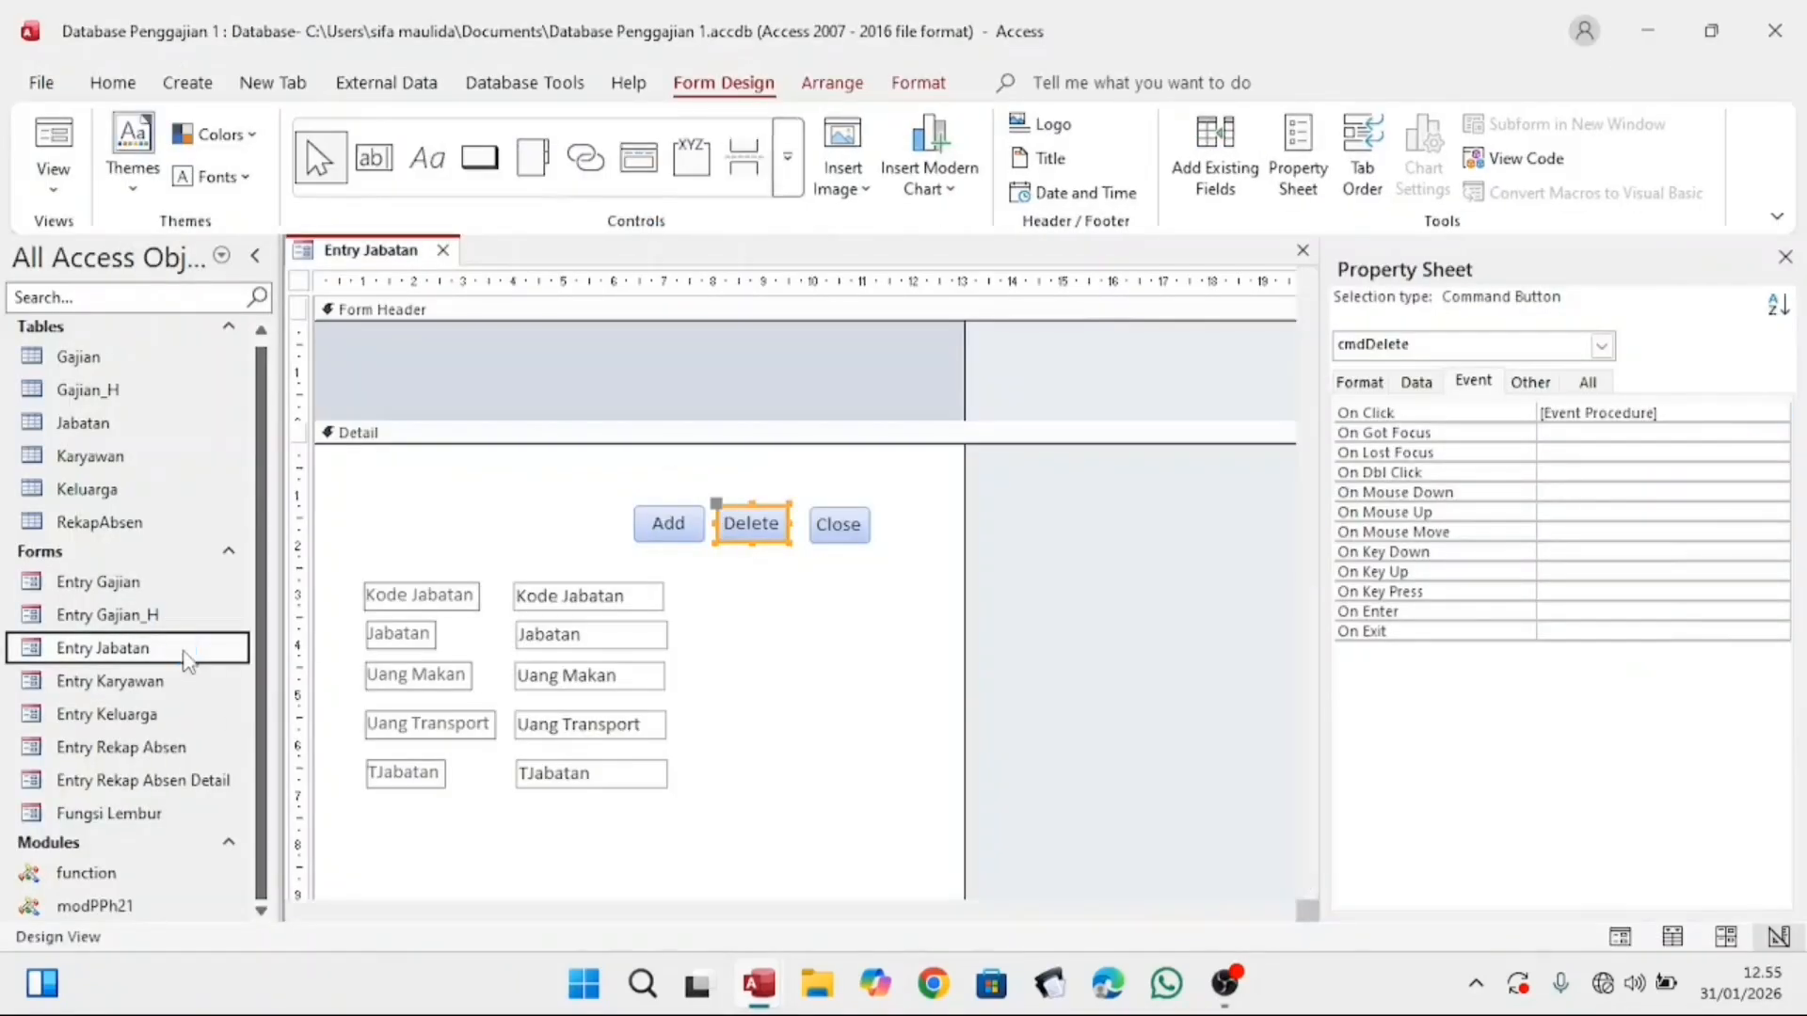
left_click(723, 448)
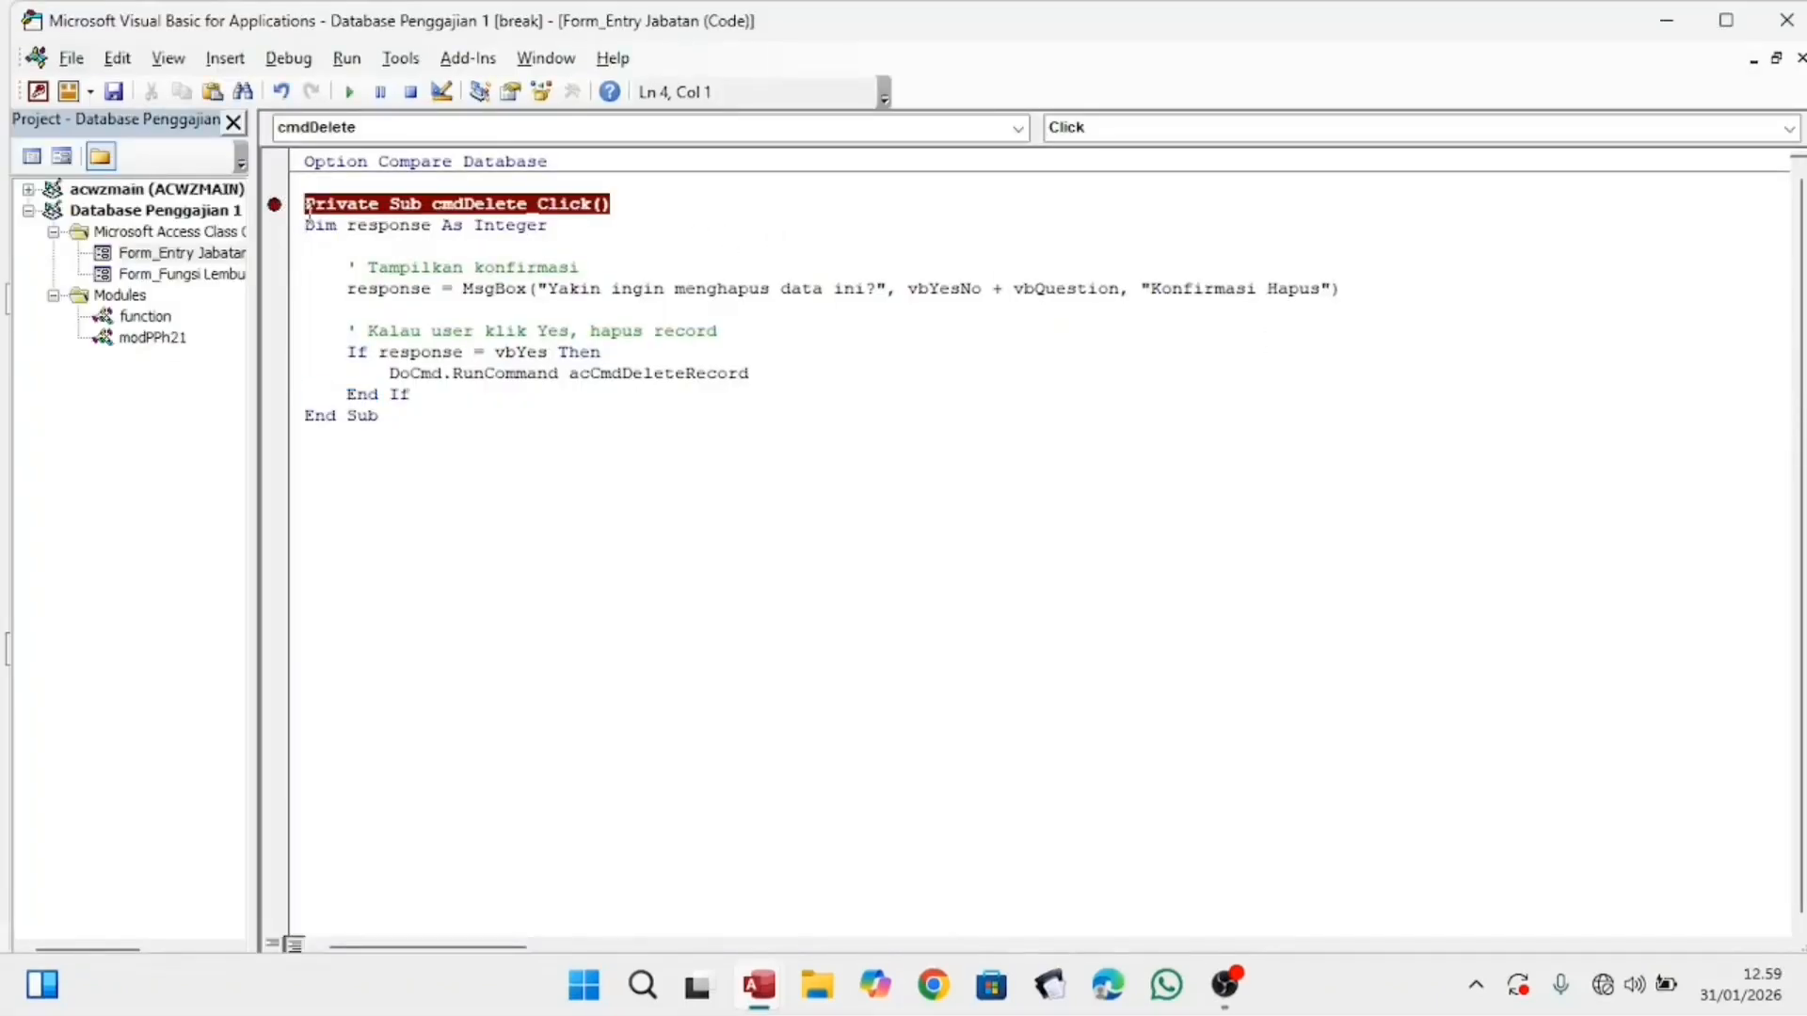
Step: Remove the breakpoint from the Private Sub cmdDelete_Click() line and close the code editor
left_click(621, 223)
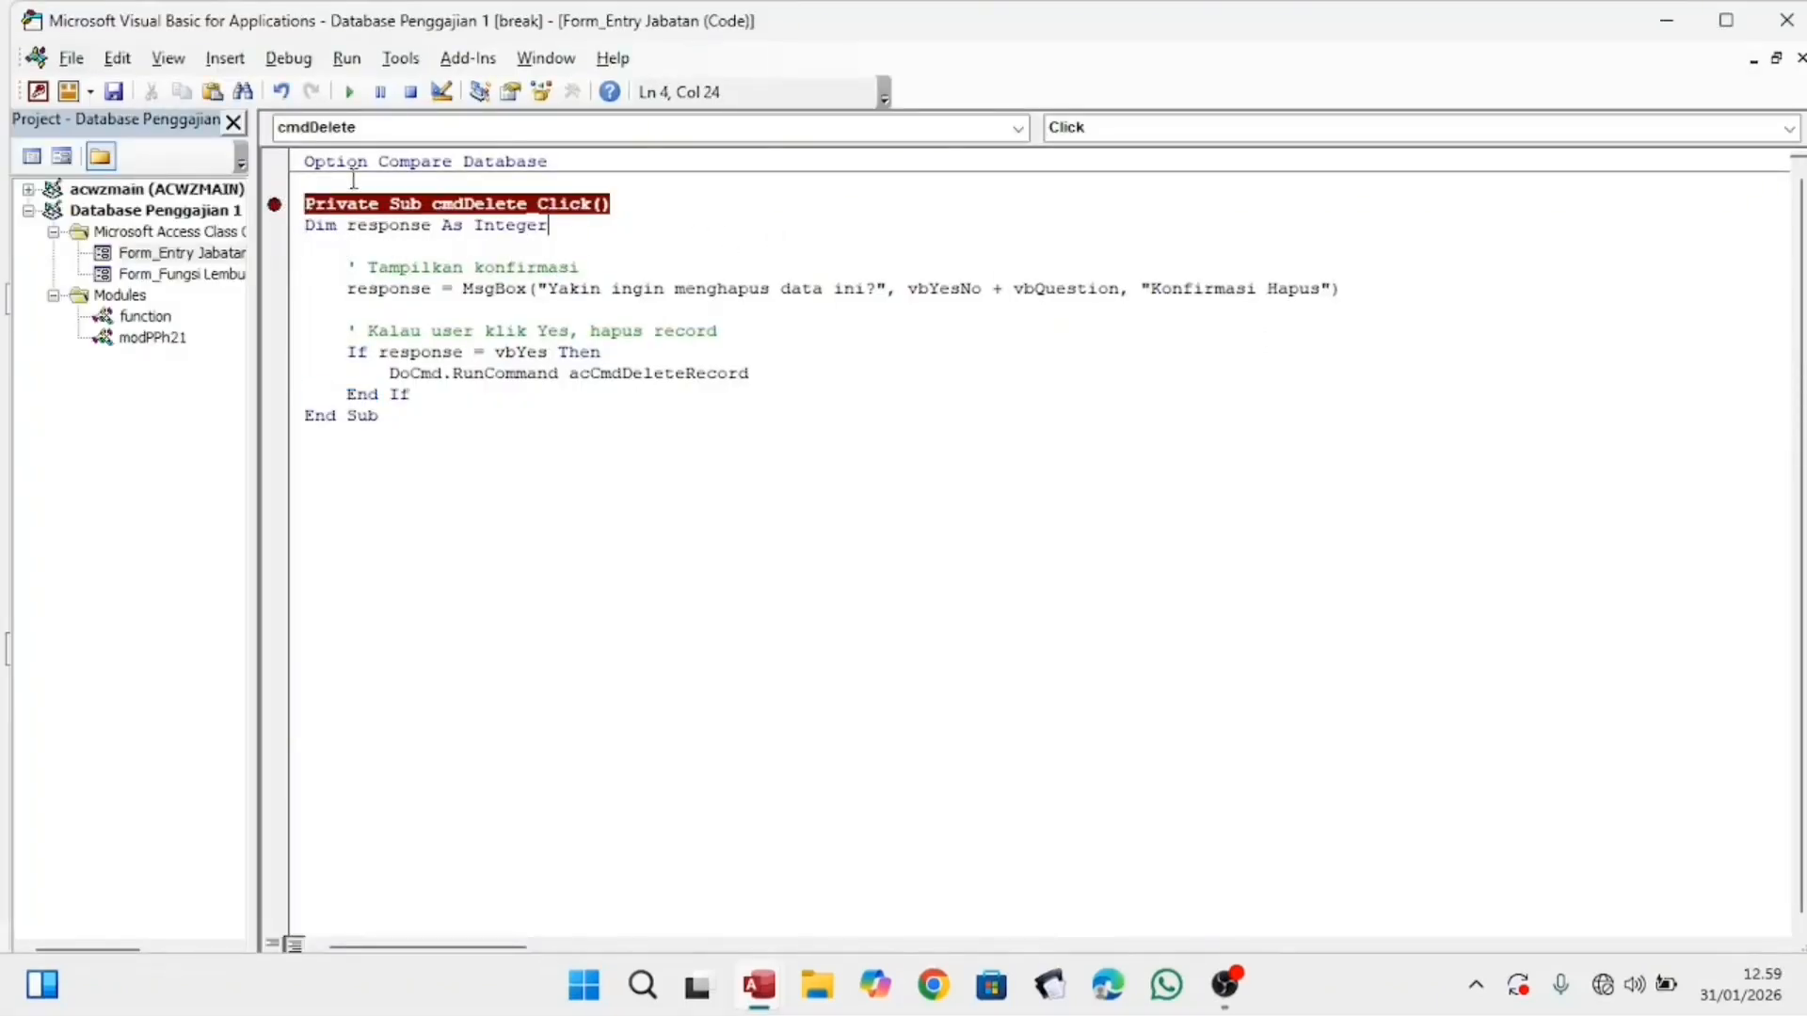
left_click(271, 206)
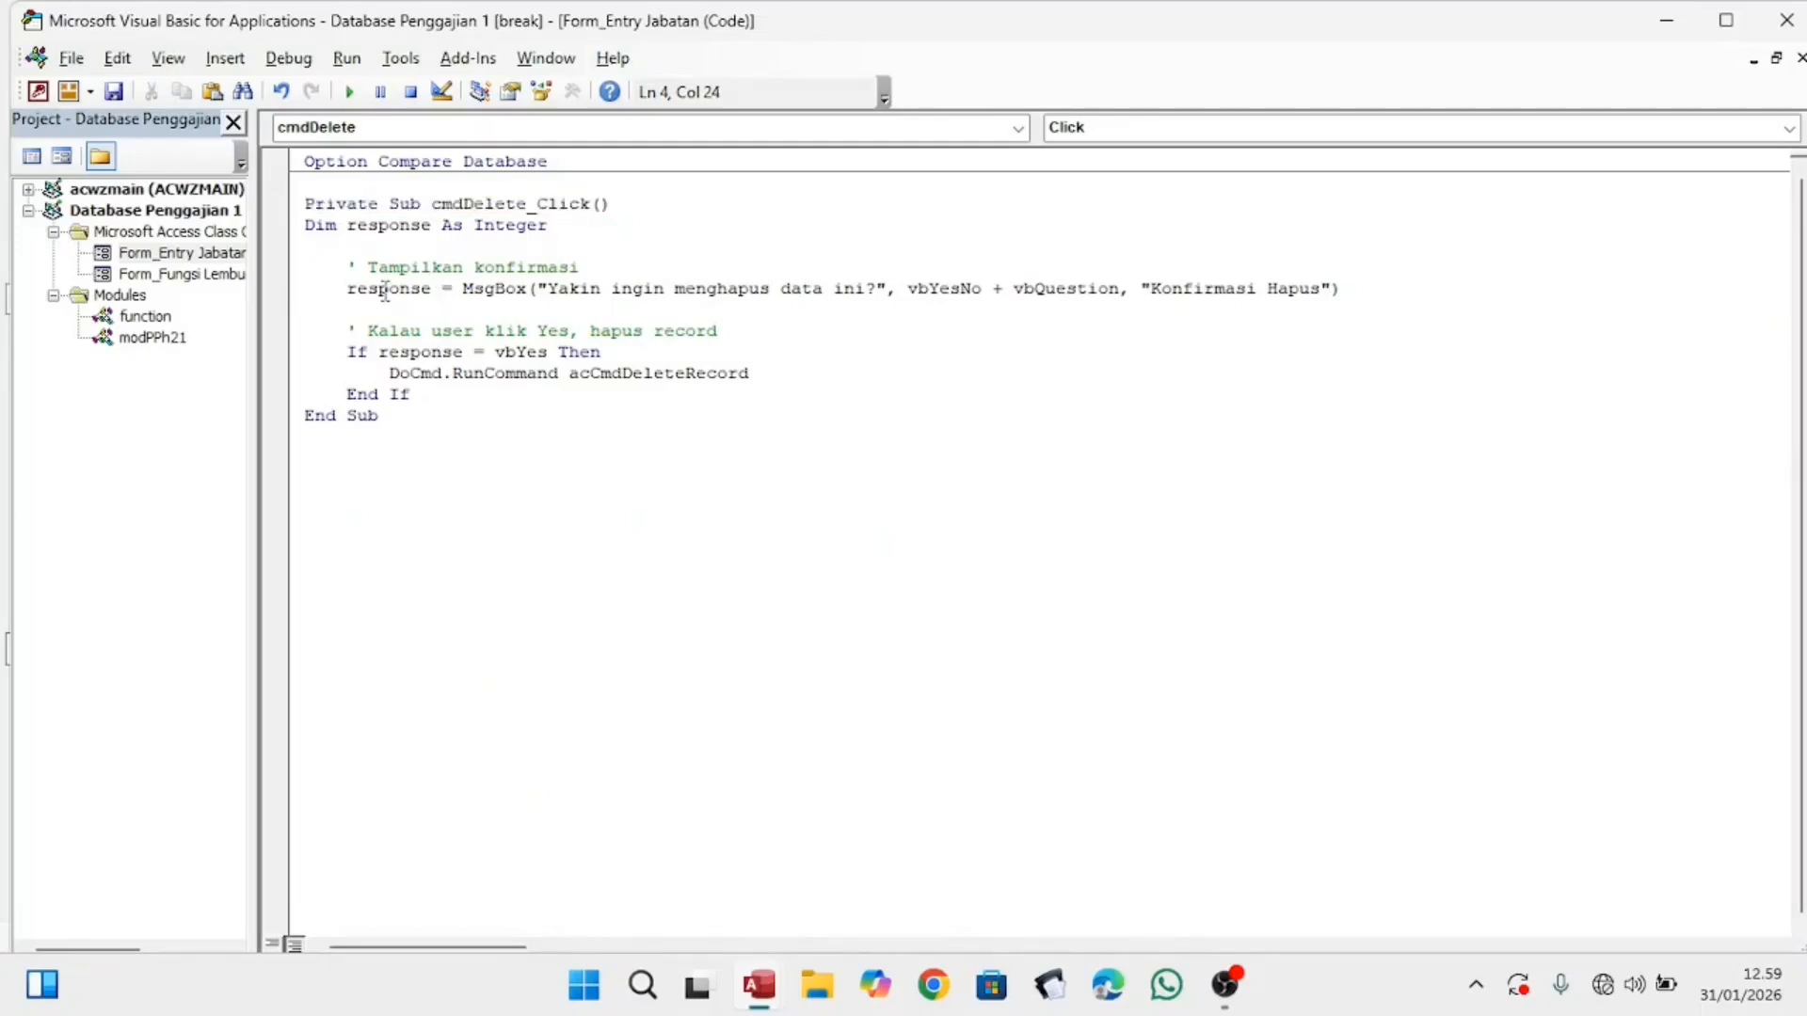
left_click_drag(372, 275, 516, 290)
left_click(501, 301)
left_click(466, 351)
left_click(1786, 21)
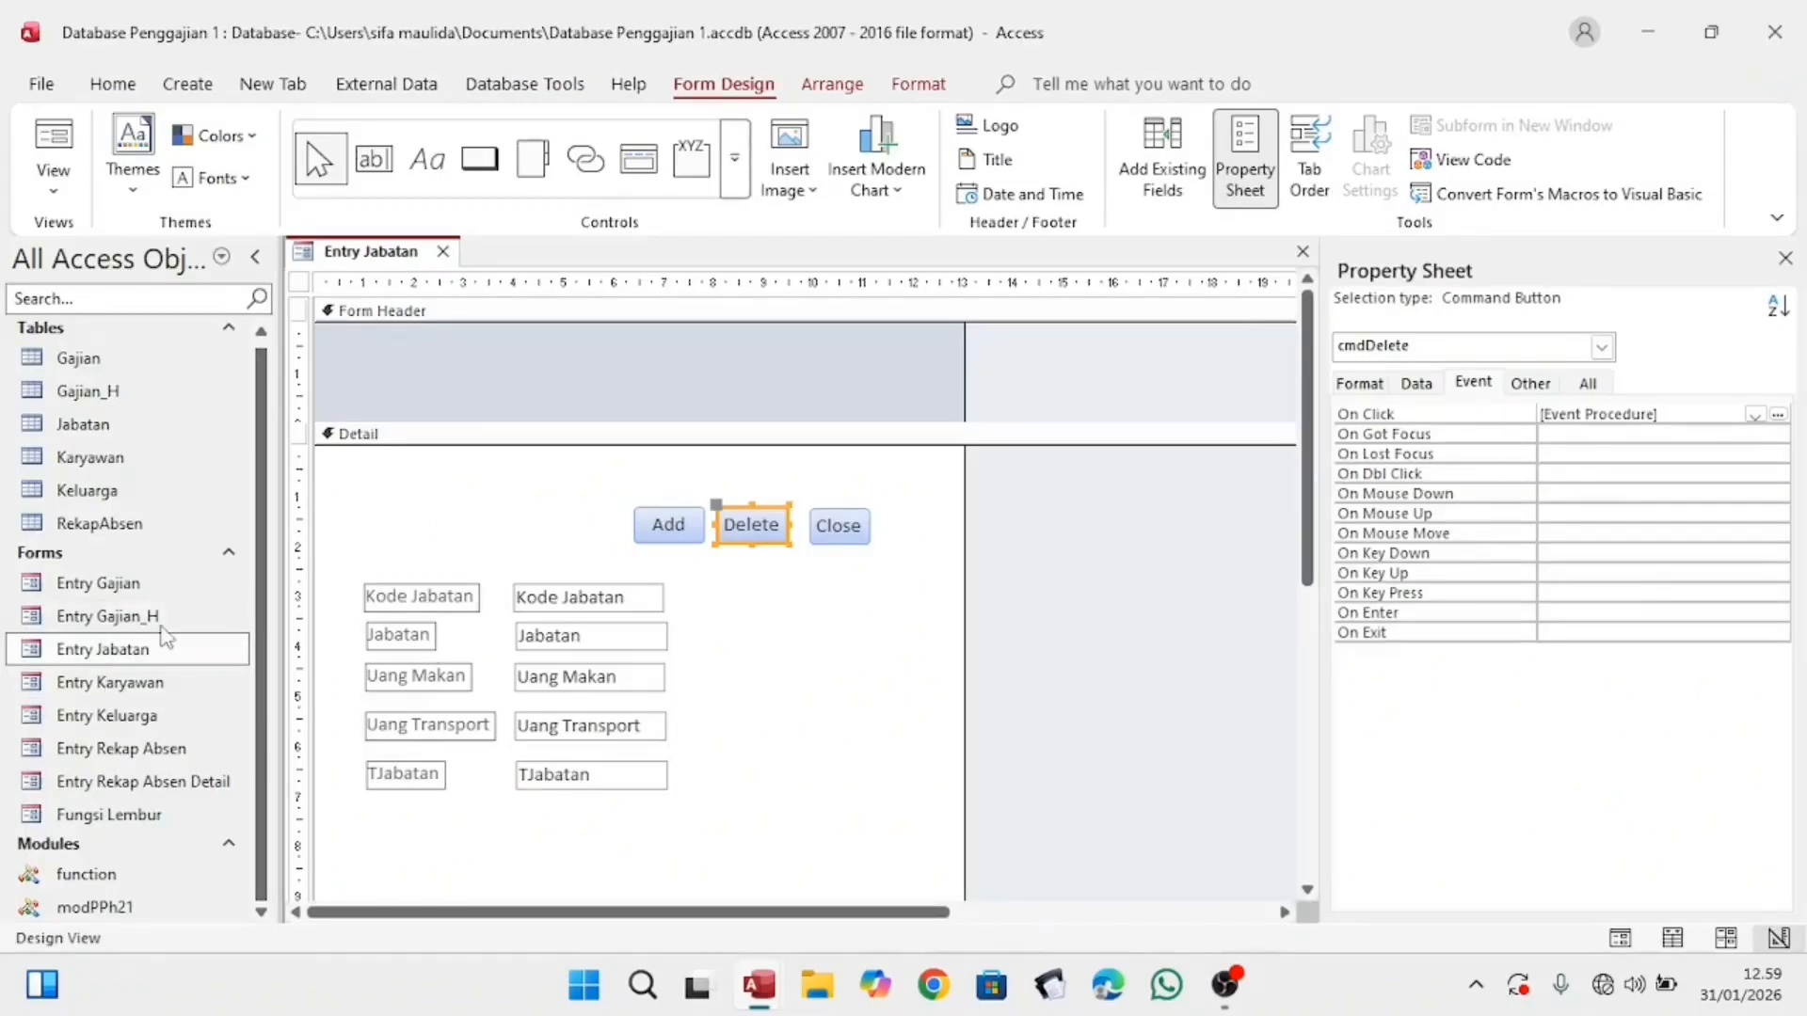
Step: Open the Entry Jabatan form and add a record with Kode Jabatan JB08 and Jabatan STAFF, moving on to a blank record
double_click(160, 649)
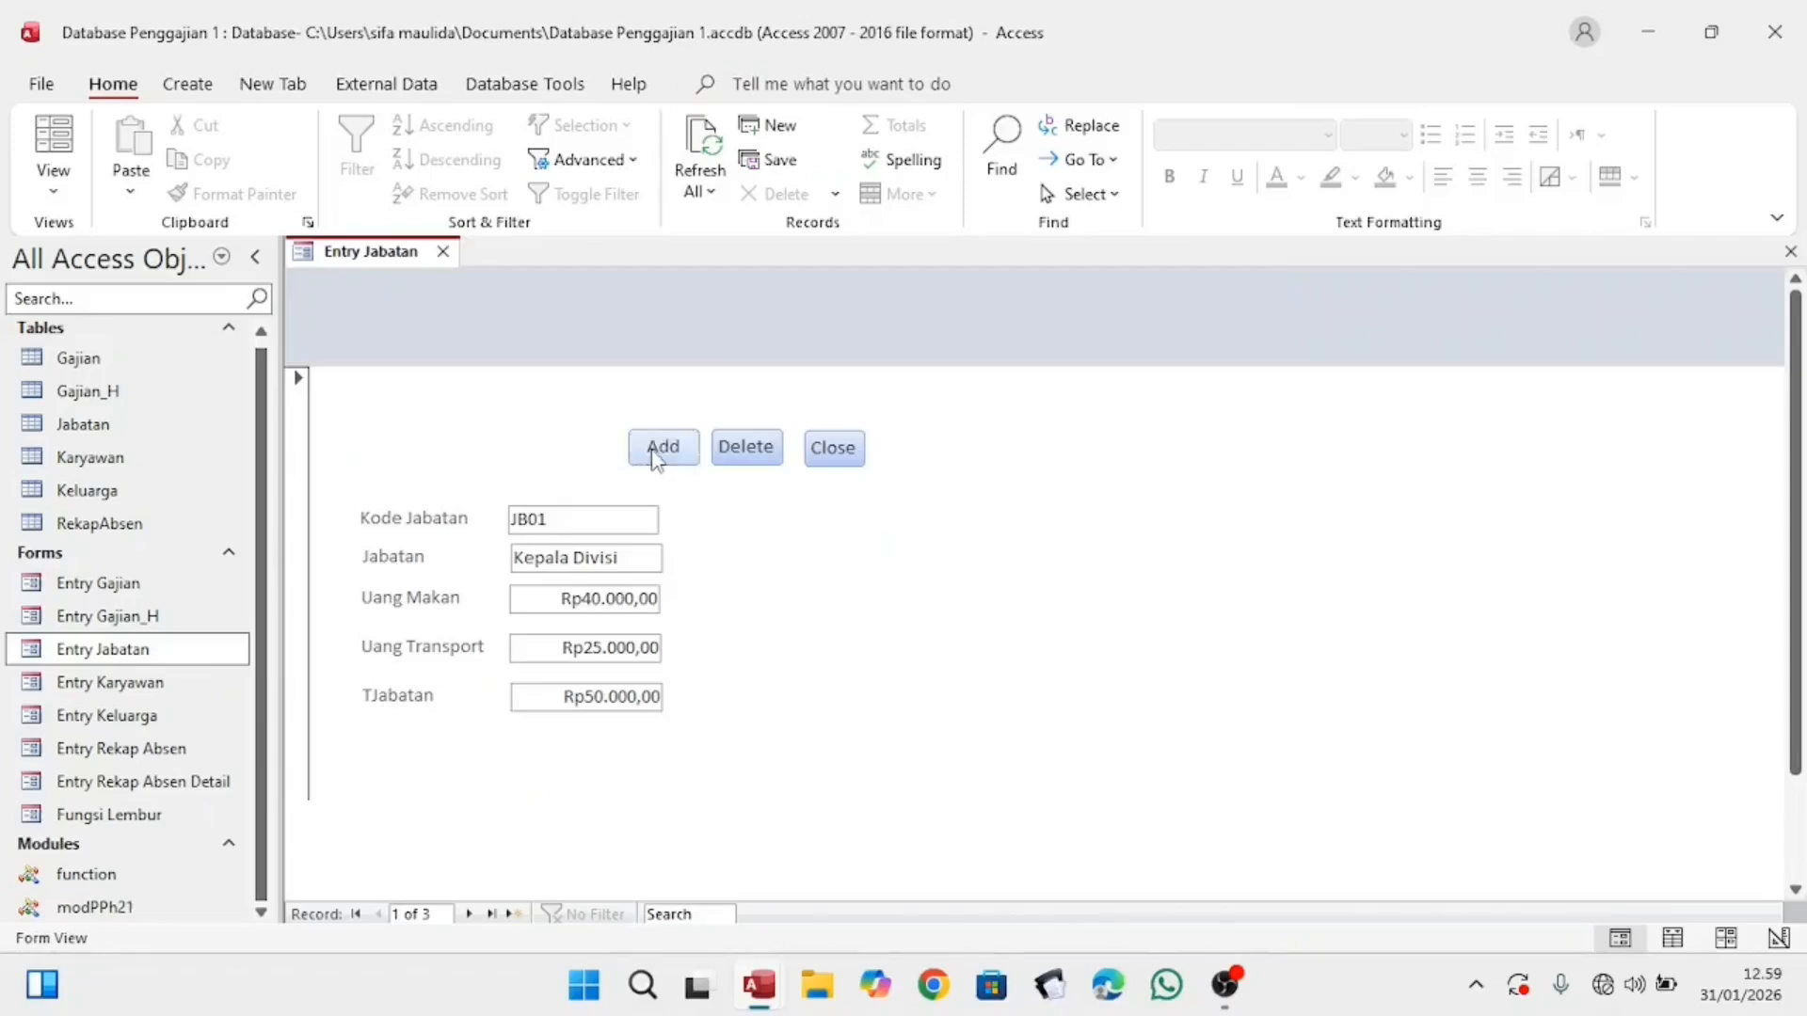
left_click(657, 458)
left_click(605, 522)
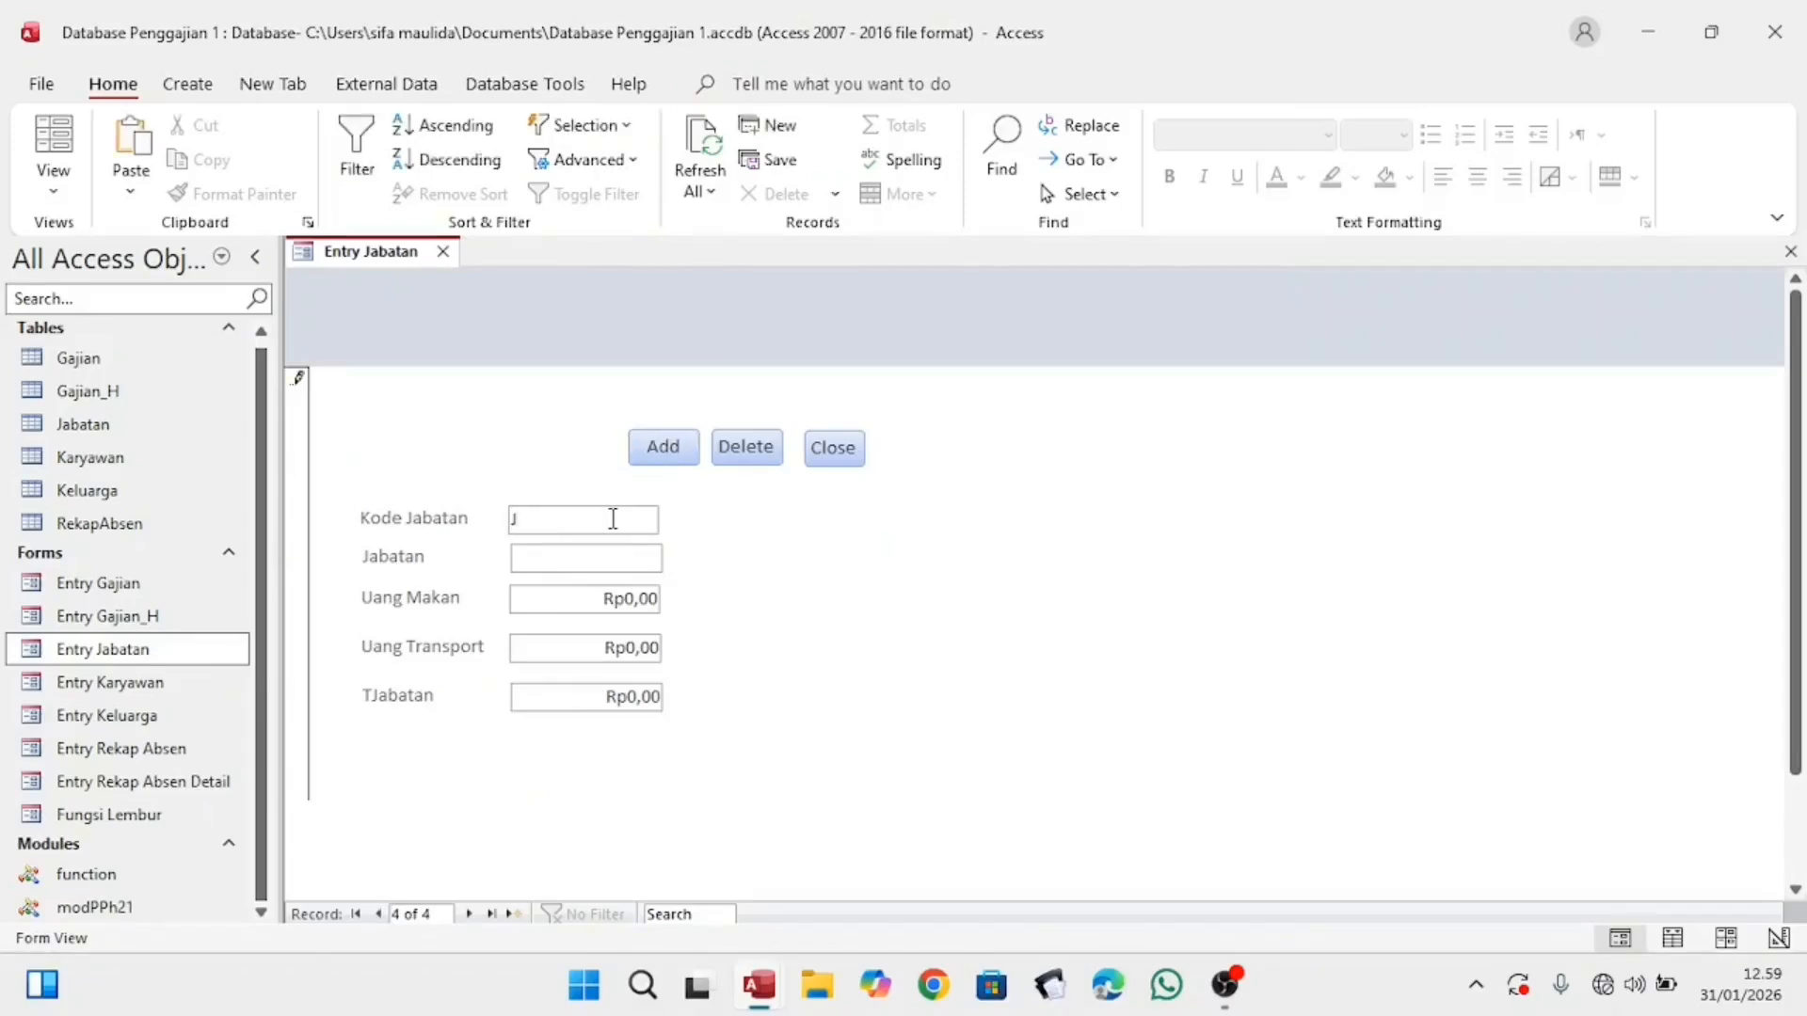
key("Caps_Lock")
left_click(658, 449)
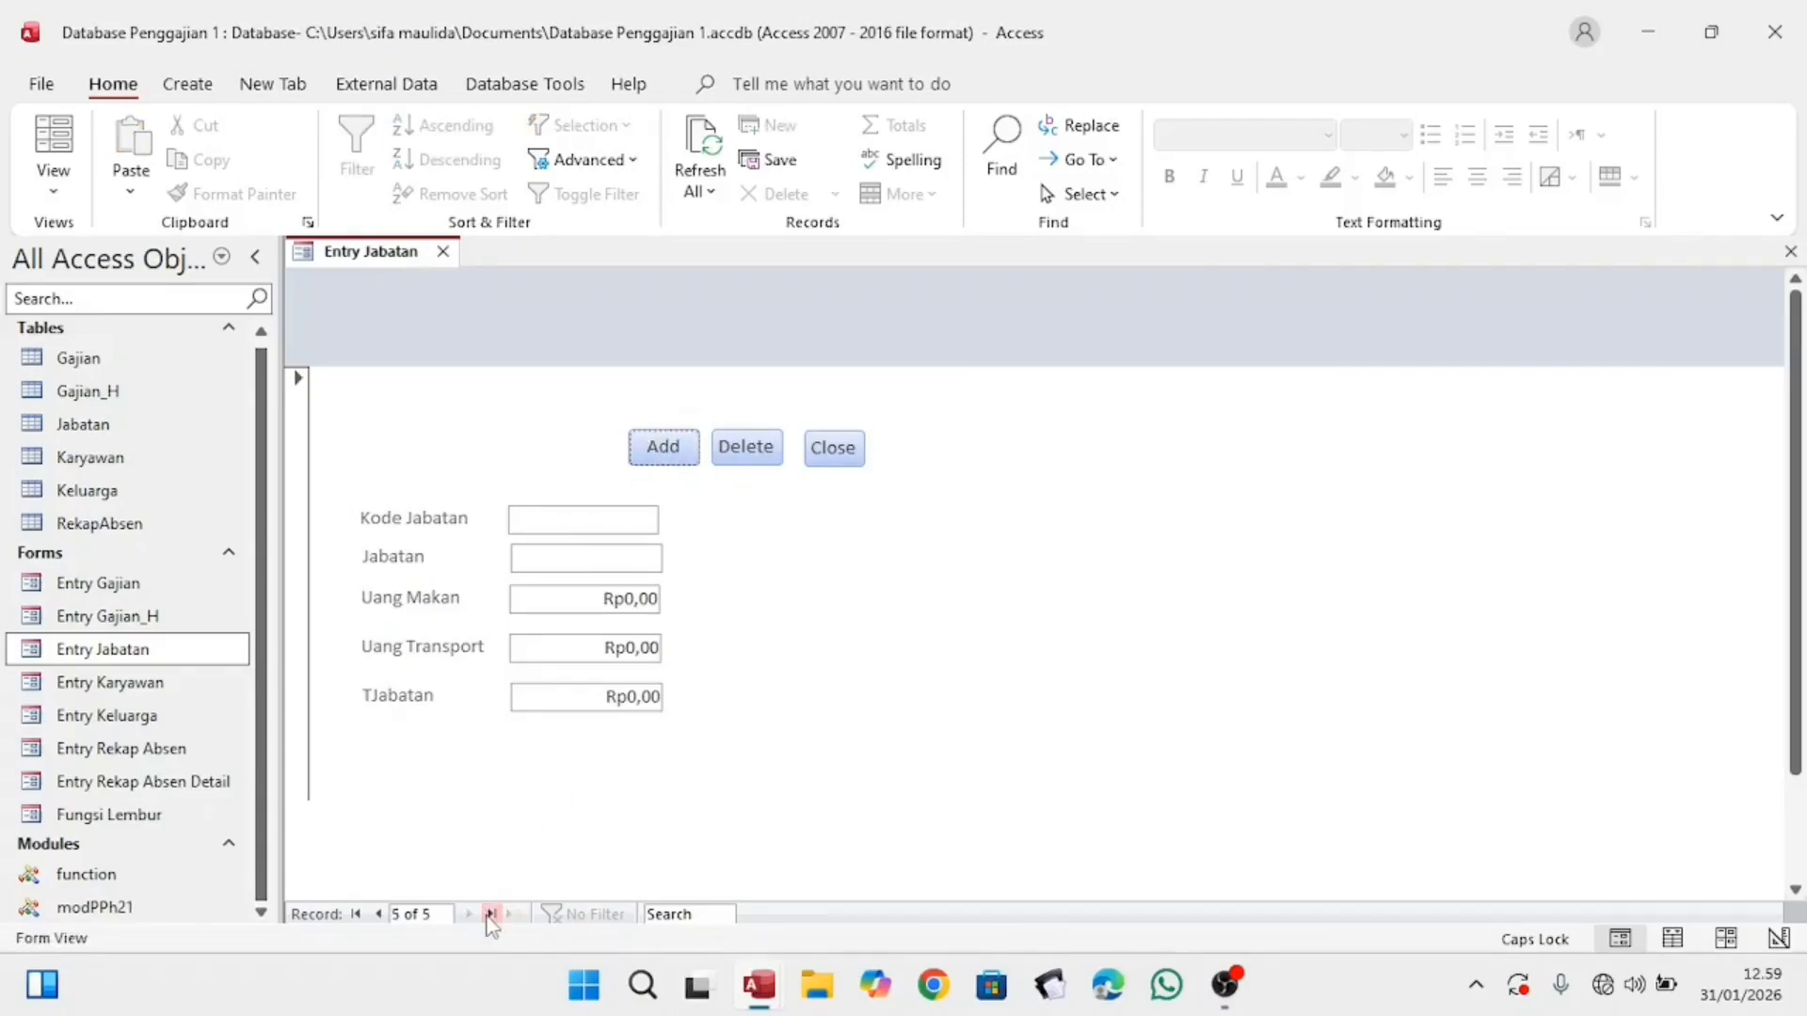
Step: Delete the JB08 record with the form's Delete button, and close the form with its Close button, saving the design changes
left_click(377, 914)
left_click(747, 456)
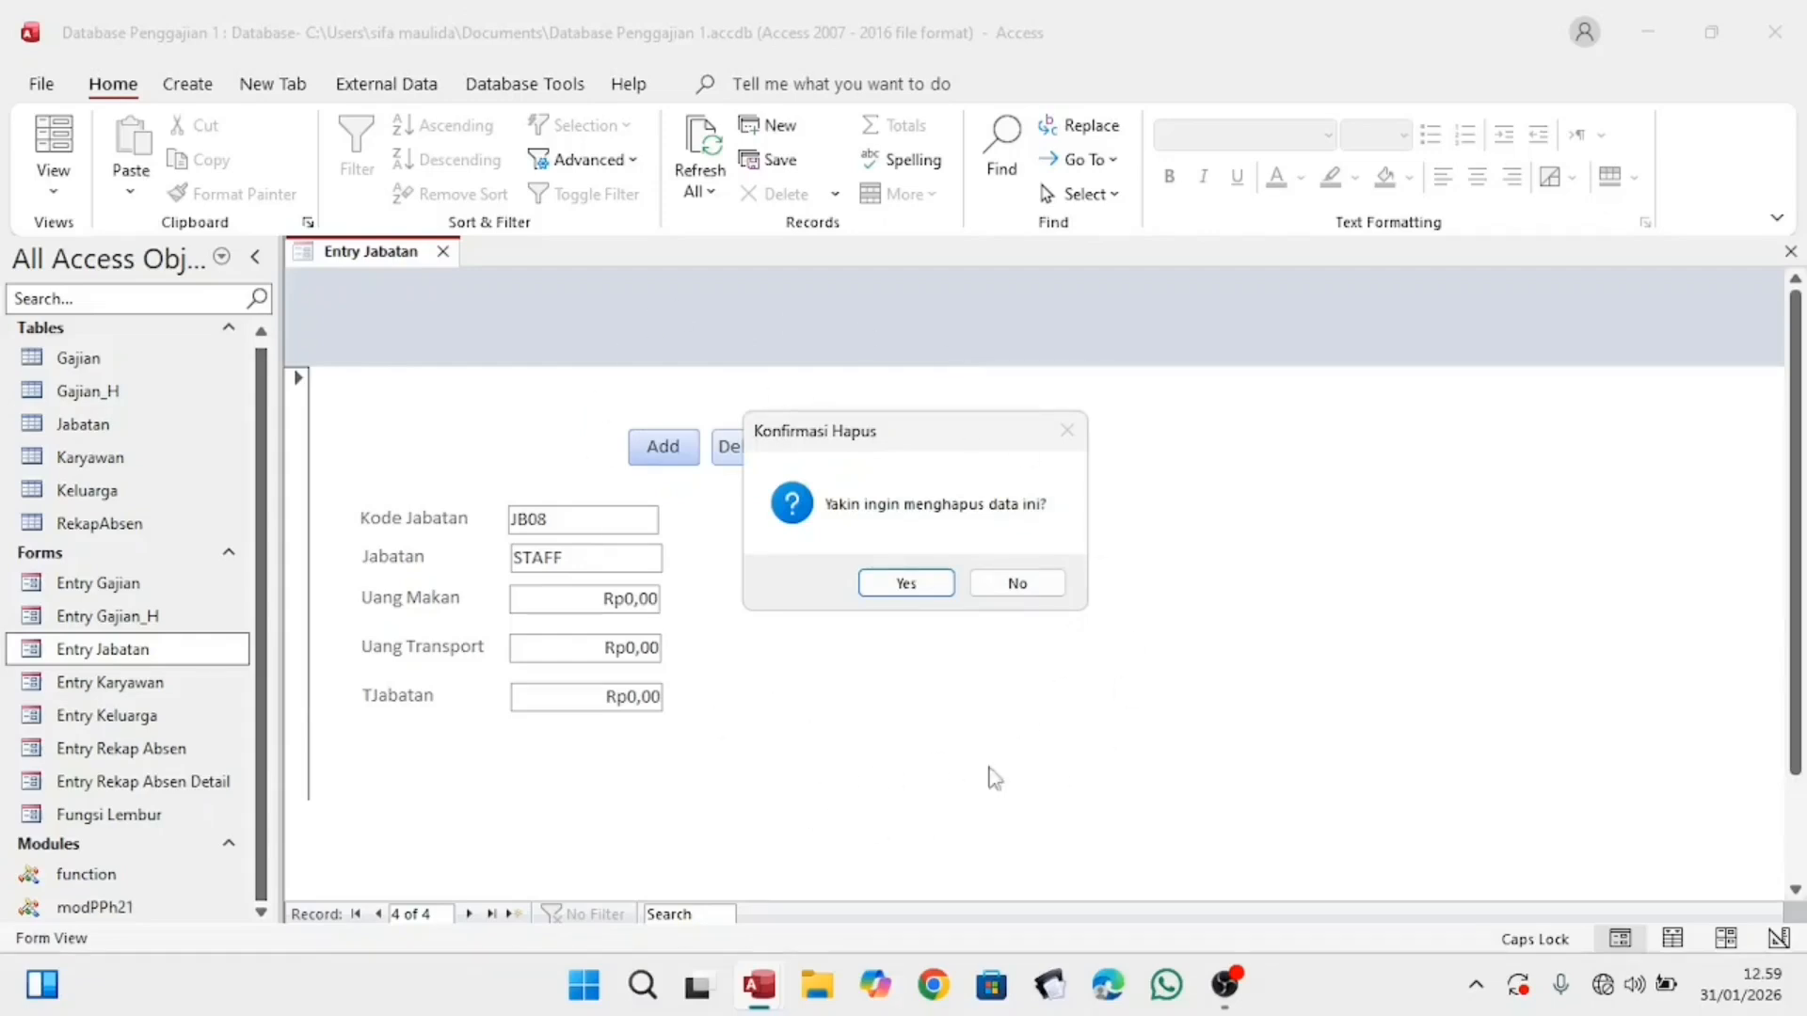
left_click(886, 582)
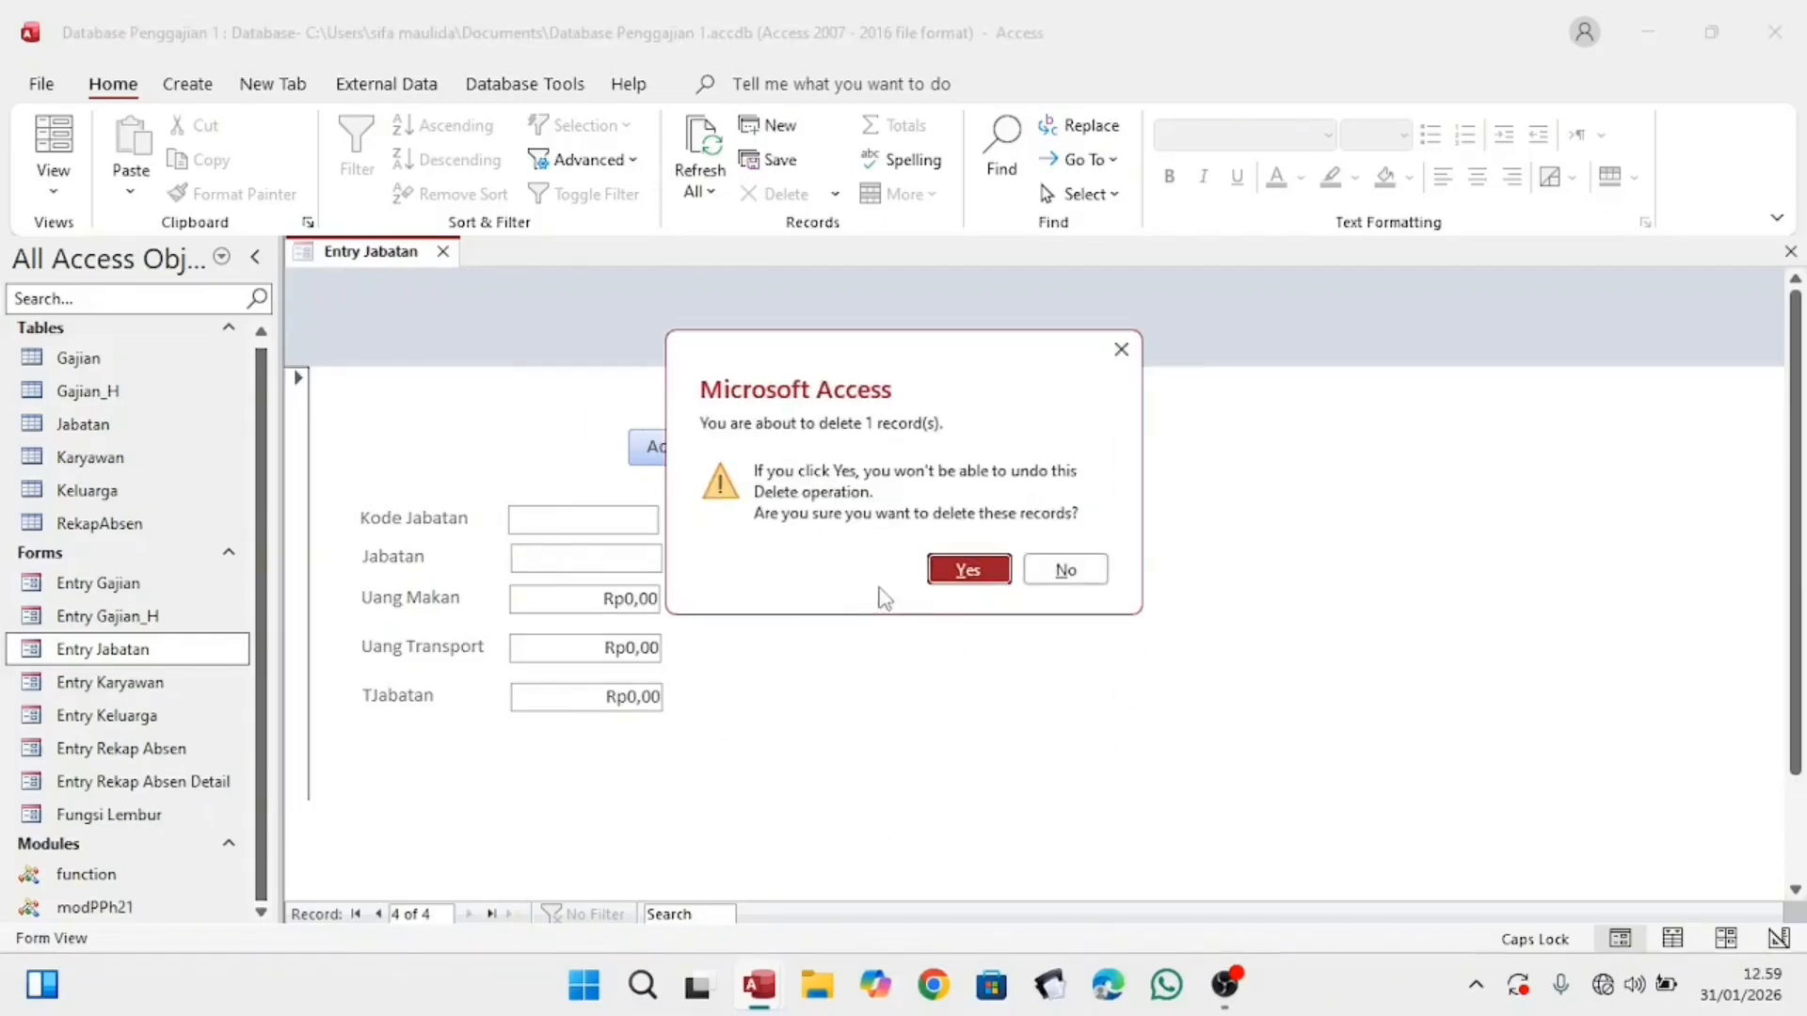
left_click(967, 569)
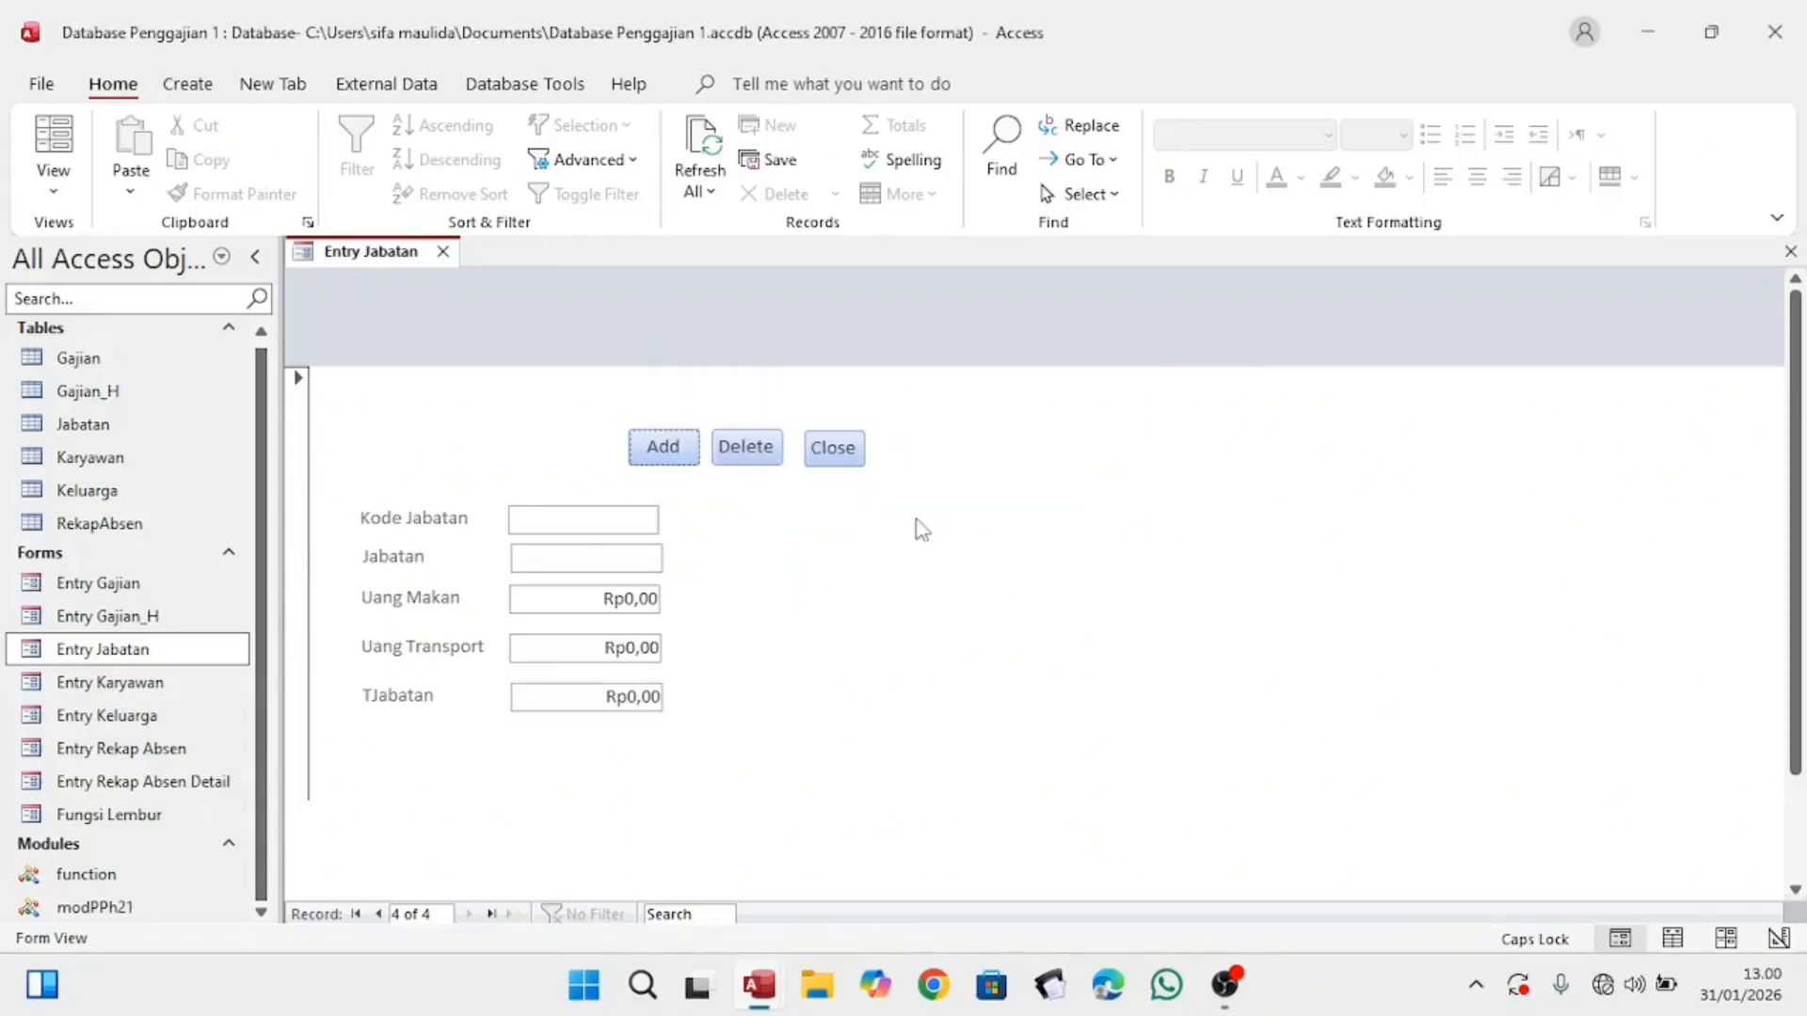
left_click(852, 453)
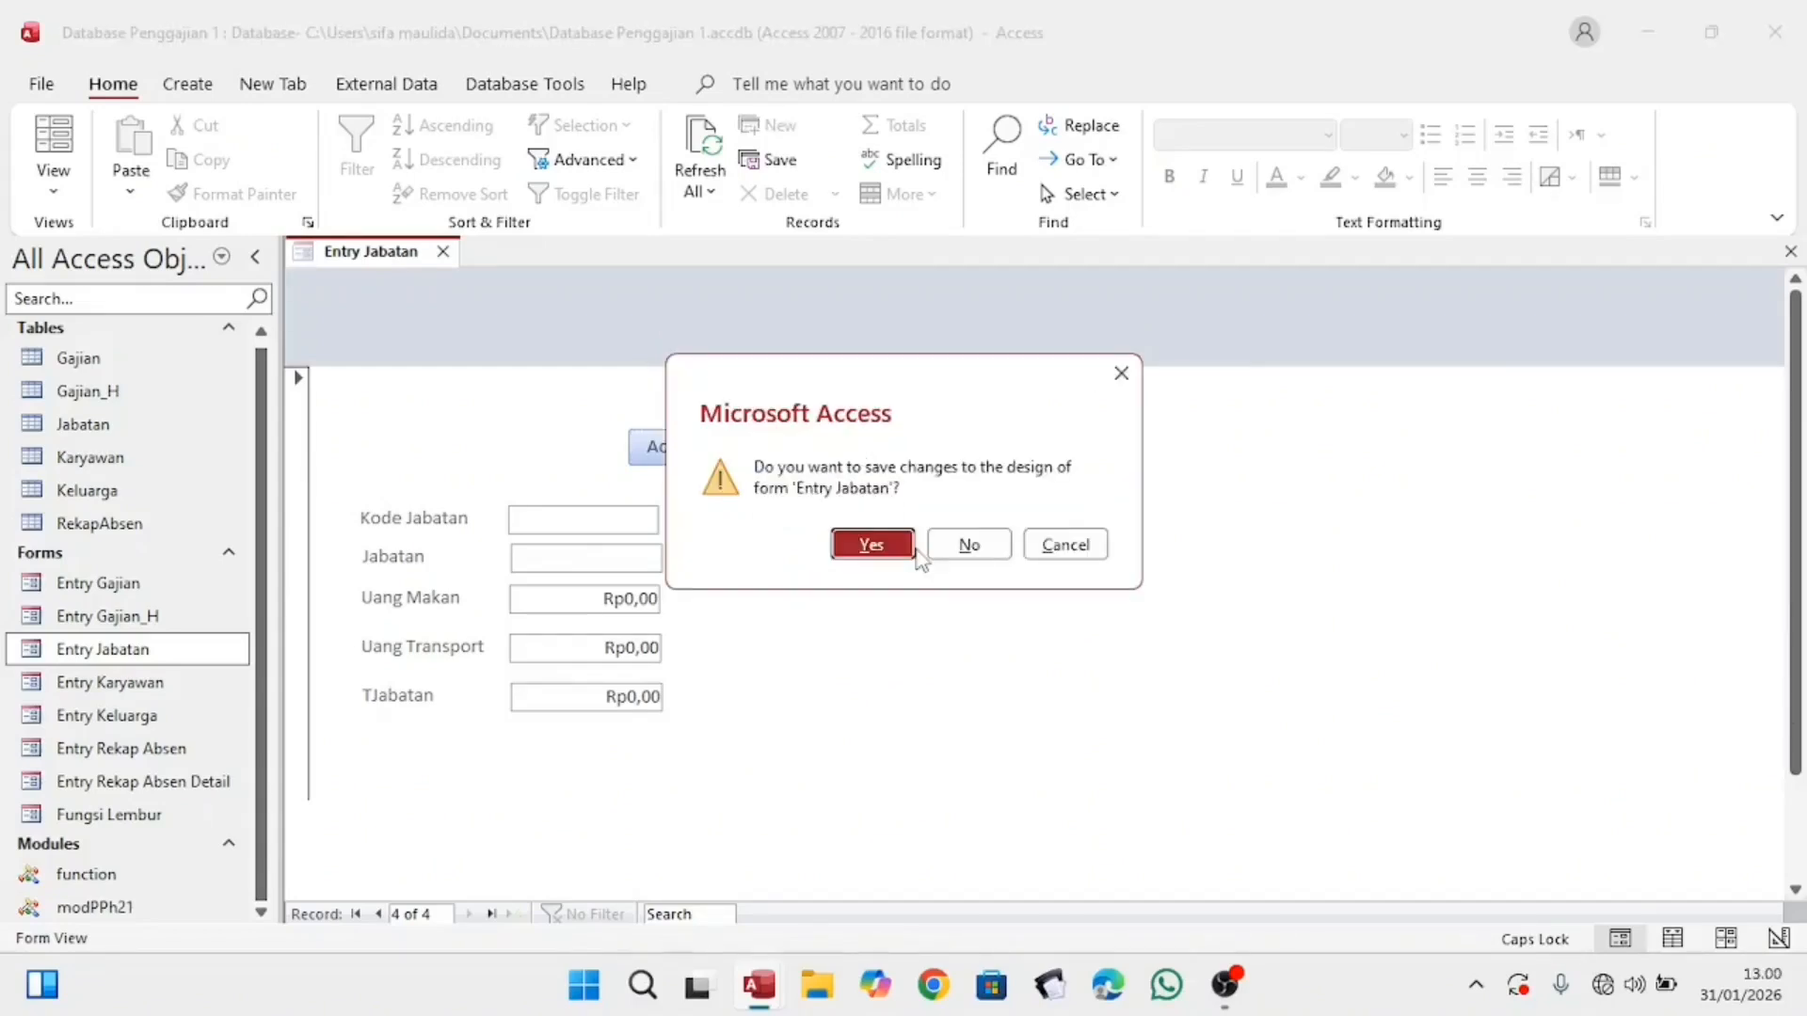
left_click(901, 553)
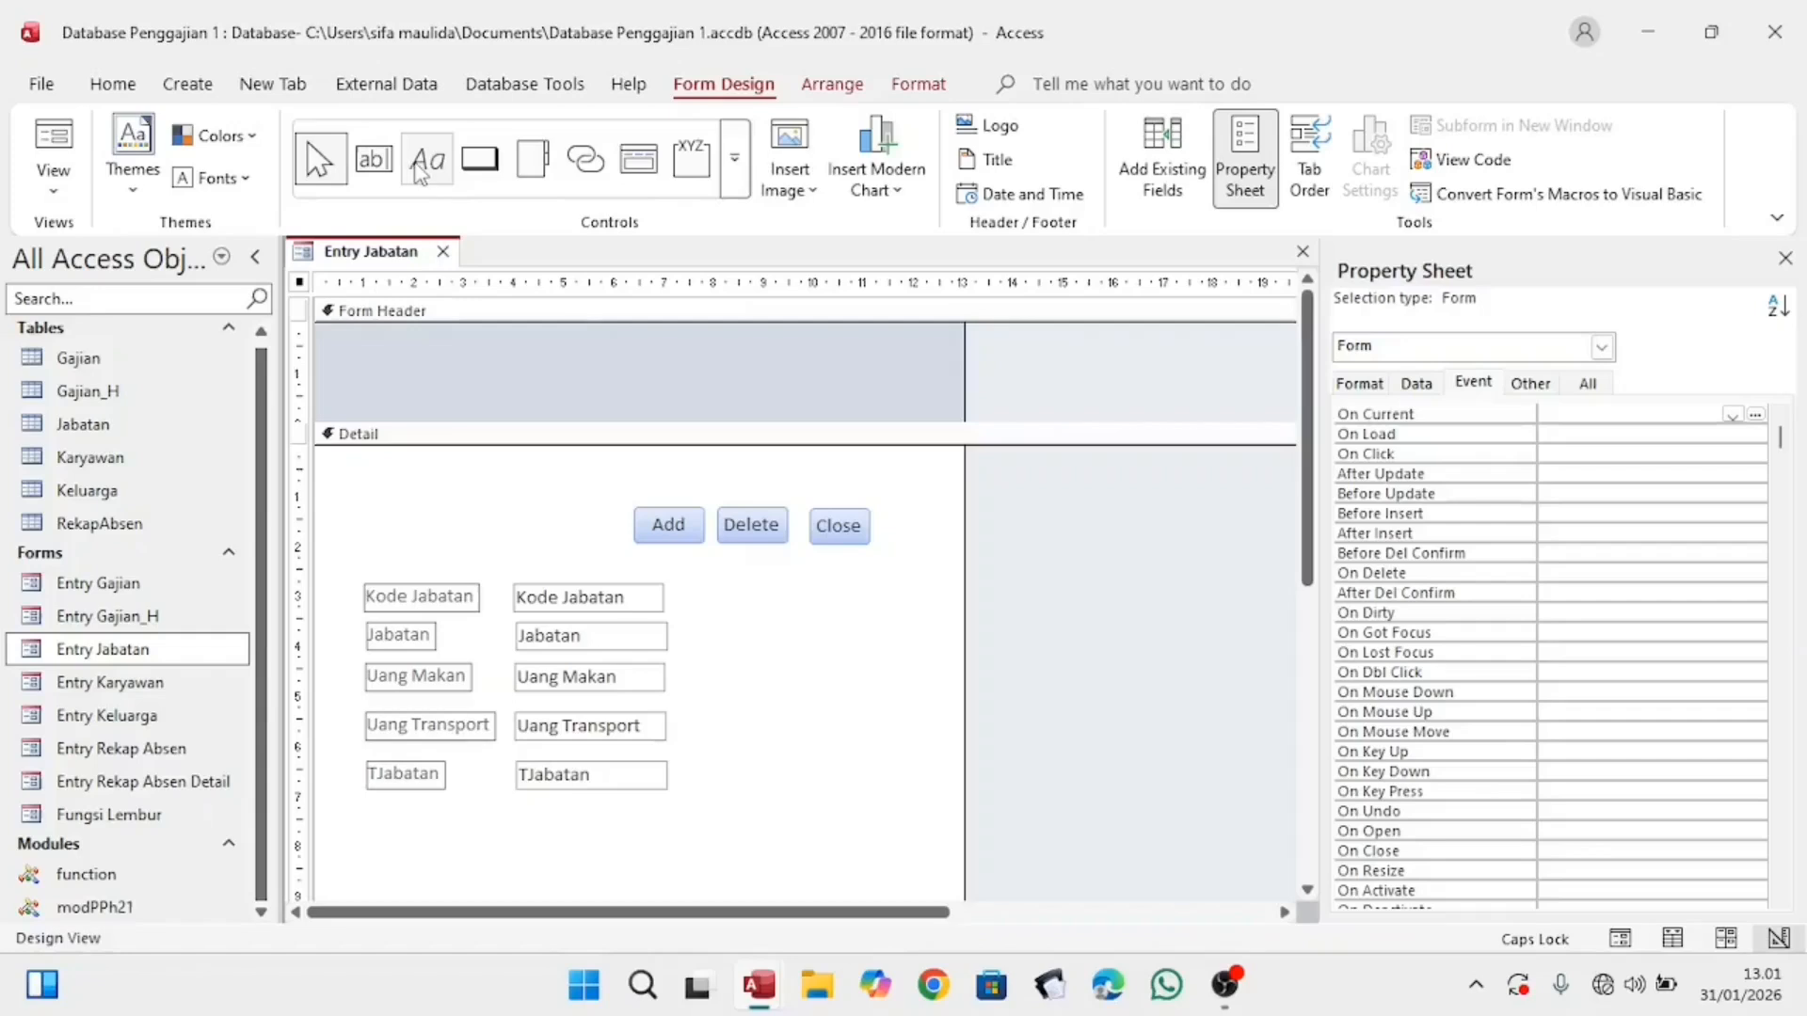
Step: Add a label reading FORM ENTRY JABATAN to the Form Header of Entry Jabatan and widen it to about 7.4 cm
left_click(423, 162)
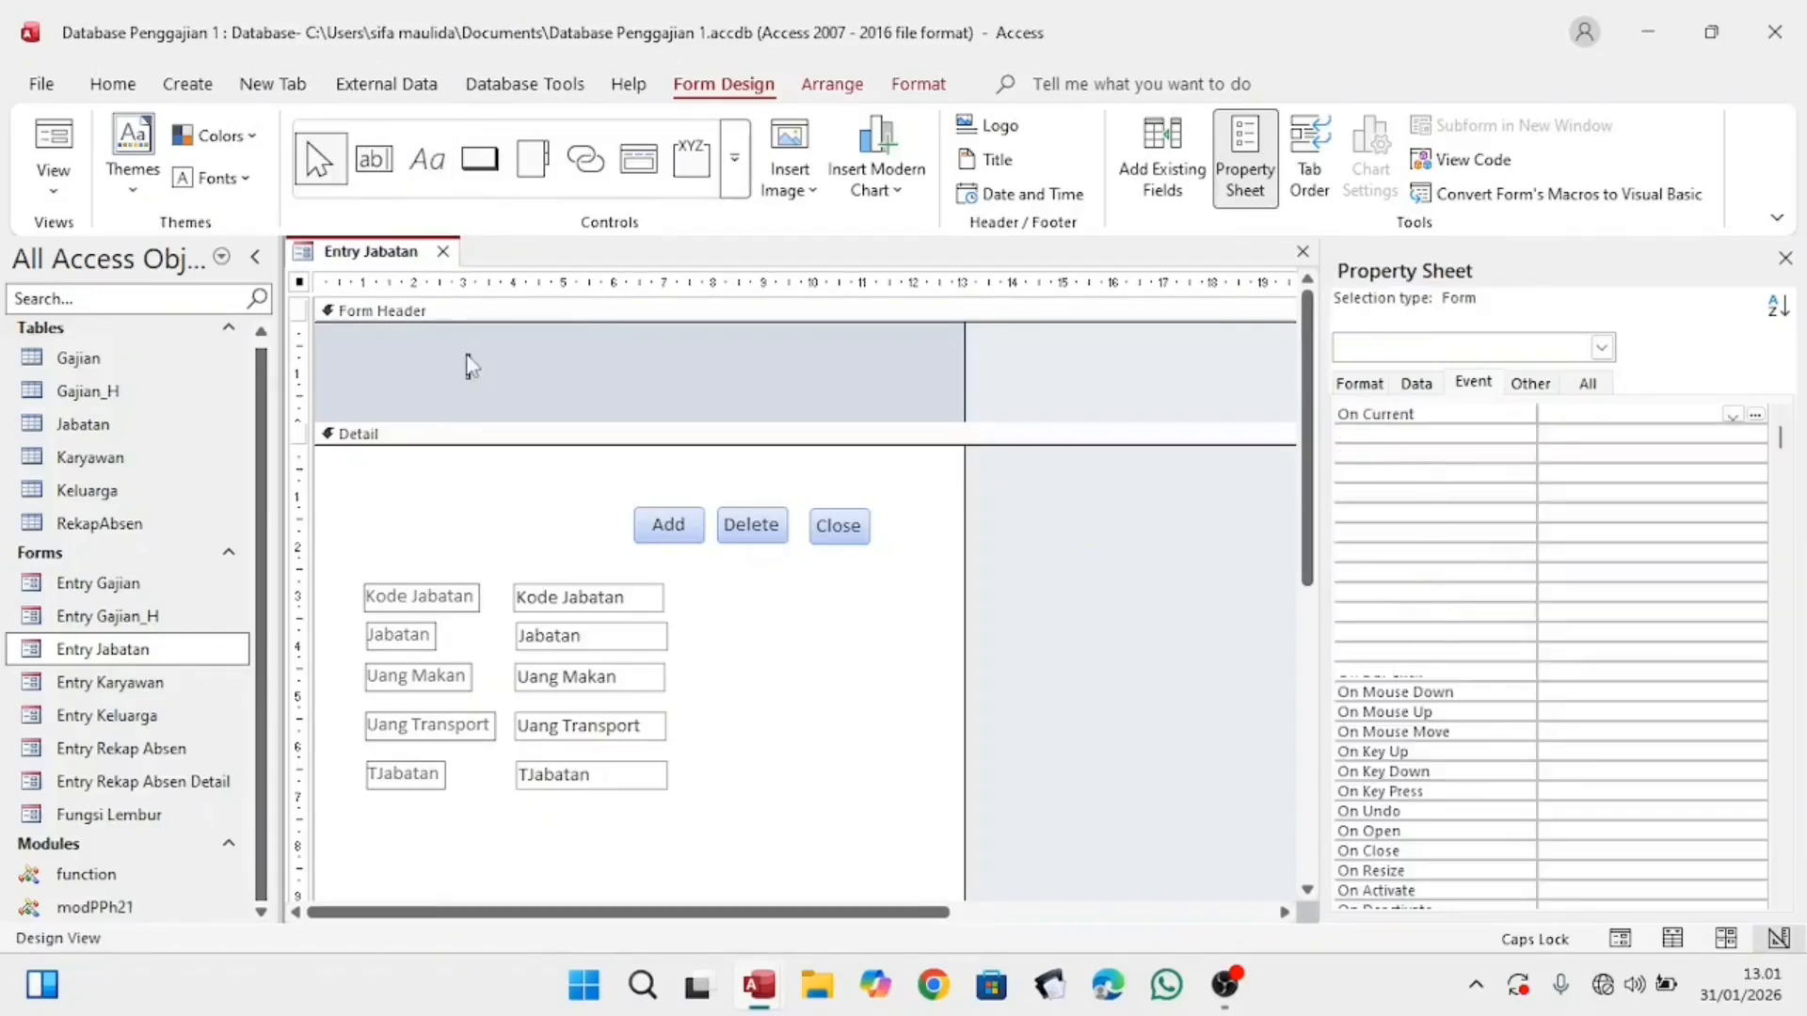
type("FORM ENTRY J")
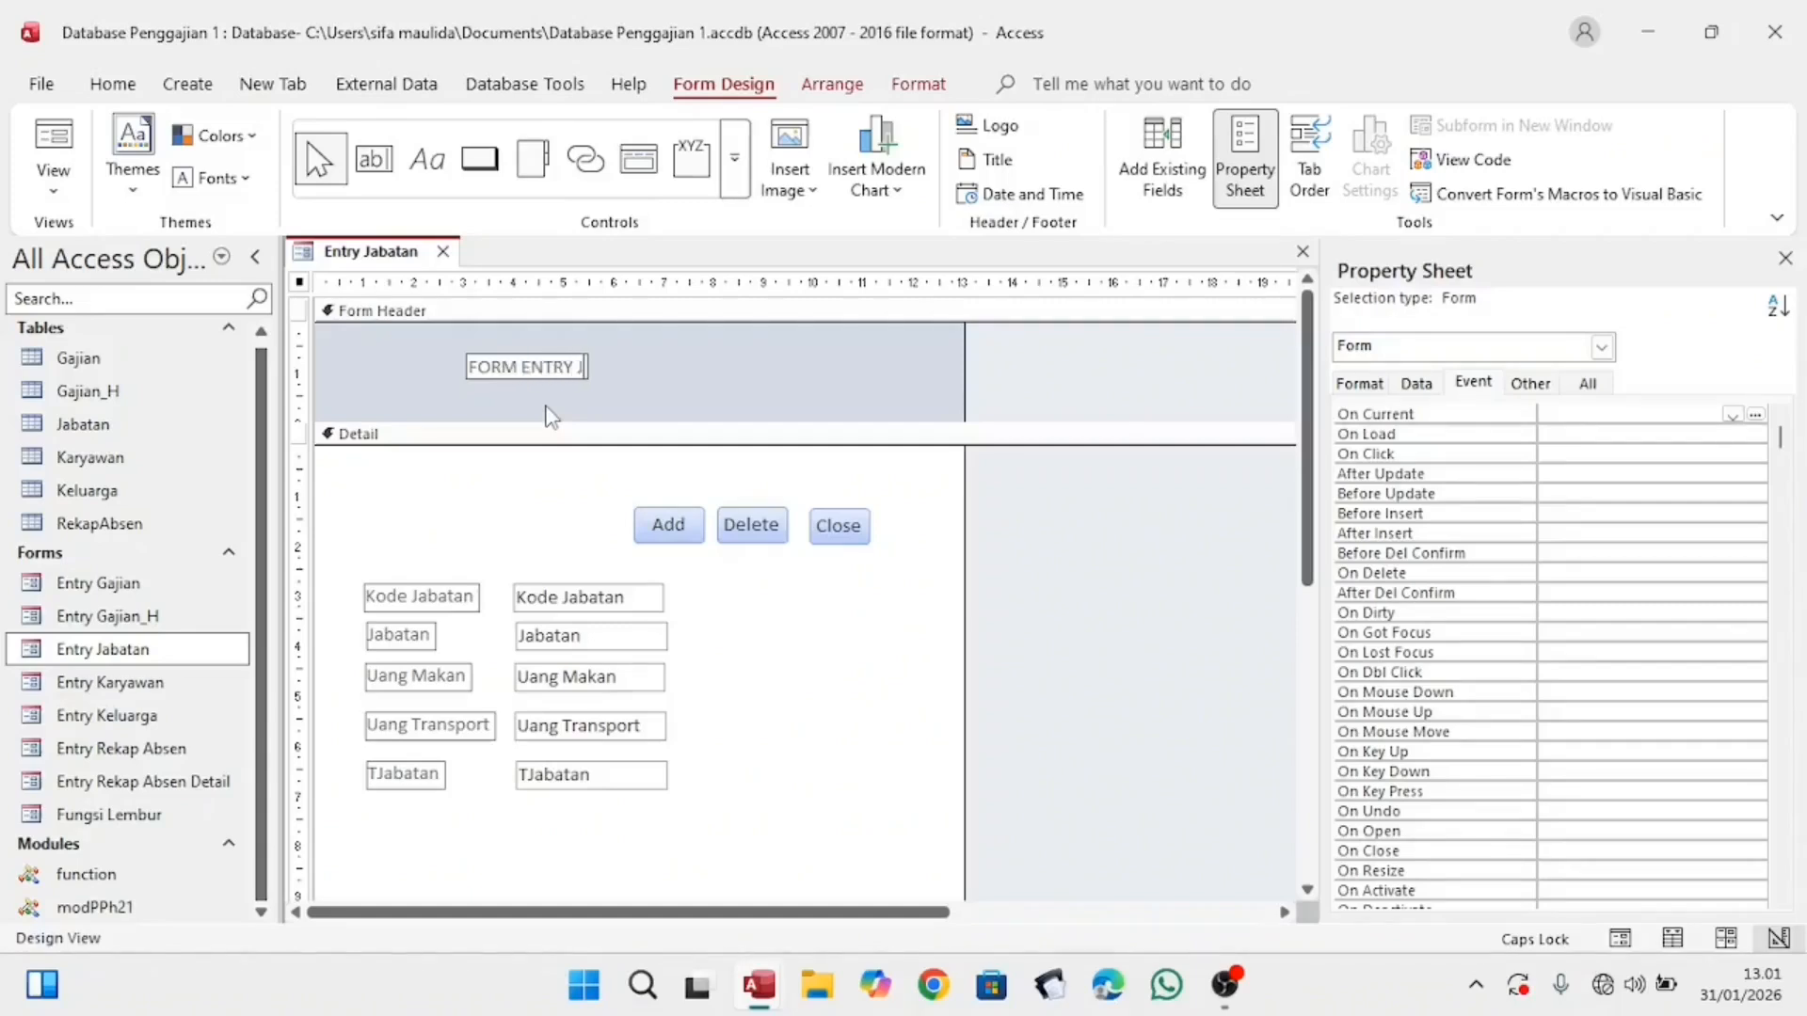
type("ABATAN")
left_click(665, 383)
left_click(653, 378)
left_click_drag(658, 366, 834, 368)
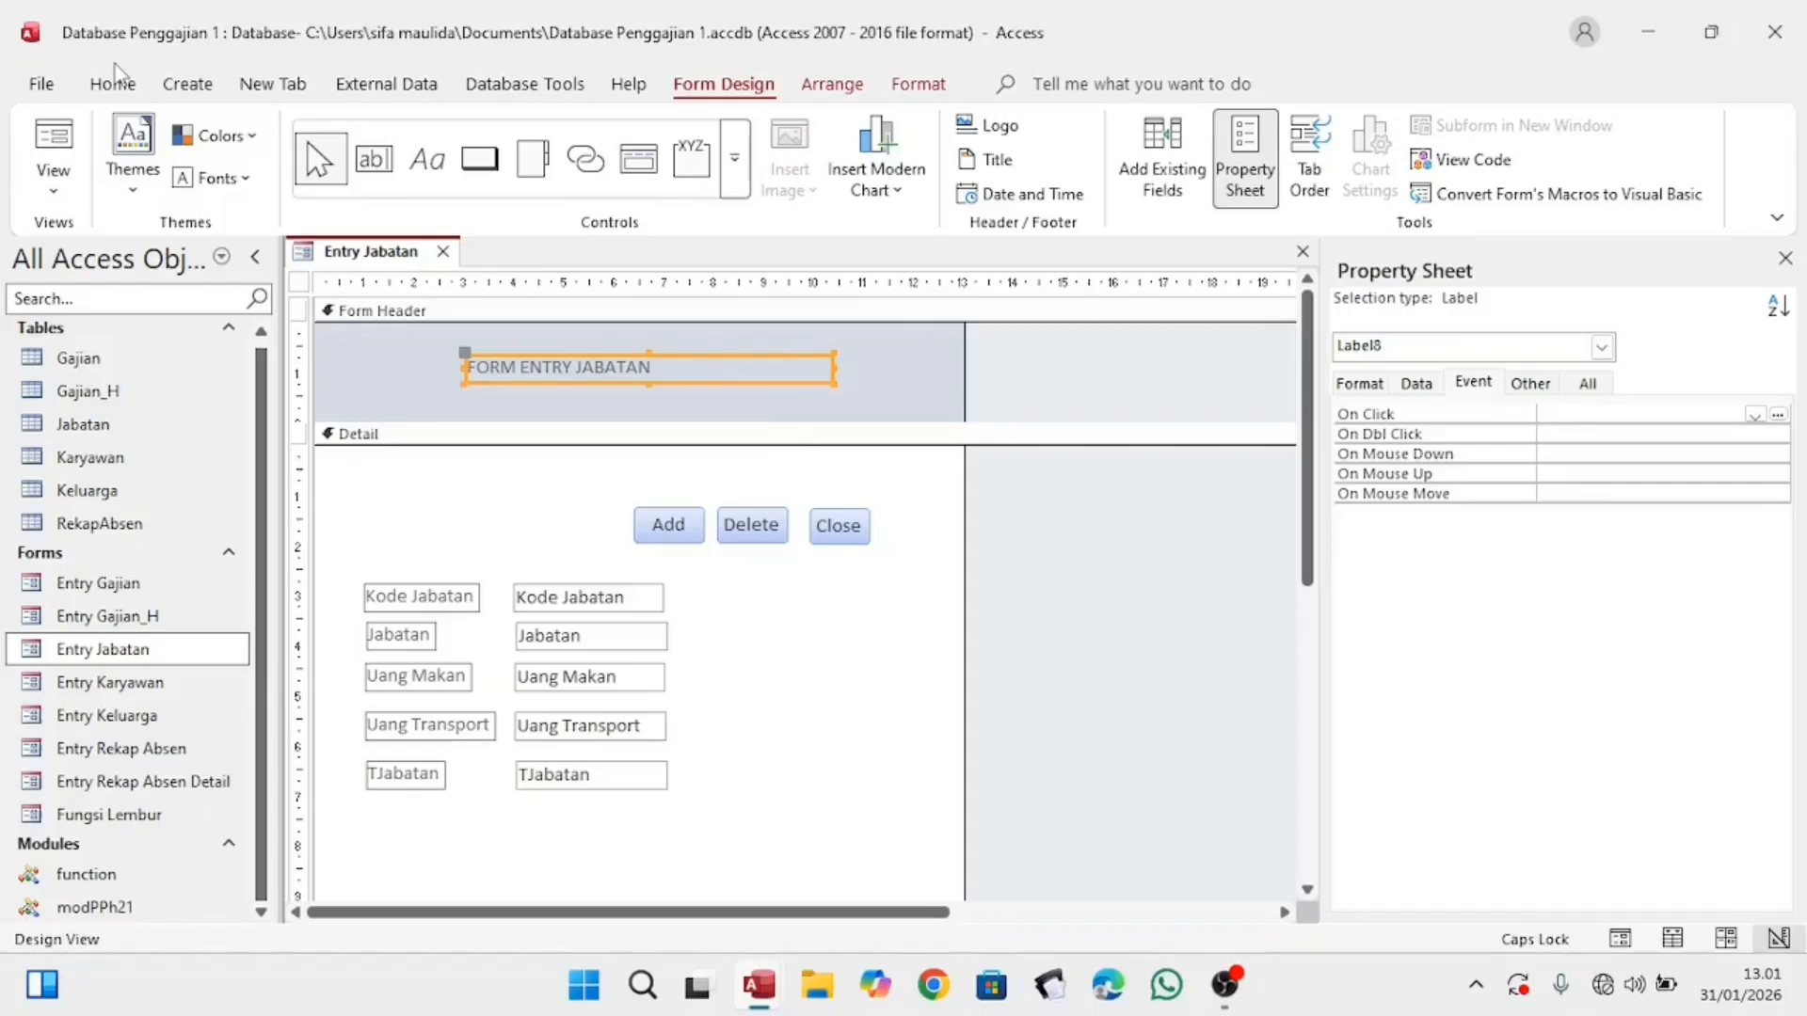
Step: Center the text of the FORM ENTRY JABATAN label and set its font size to 26
left_click(112, 83)
left_click(1476, 177)
left_click(1404, 136)
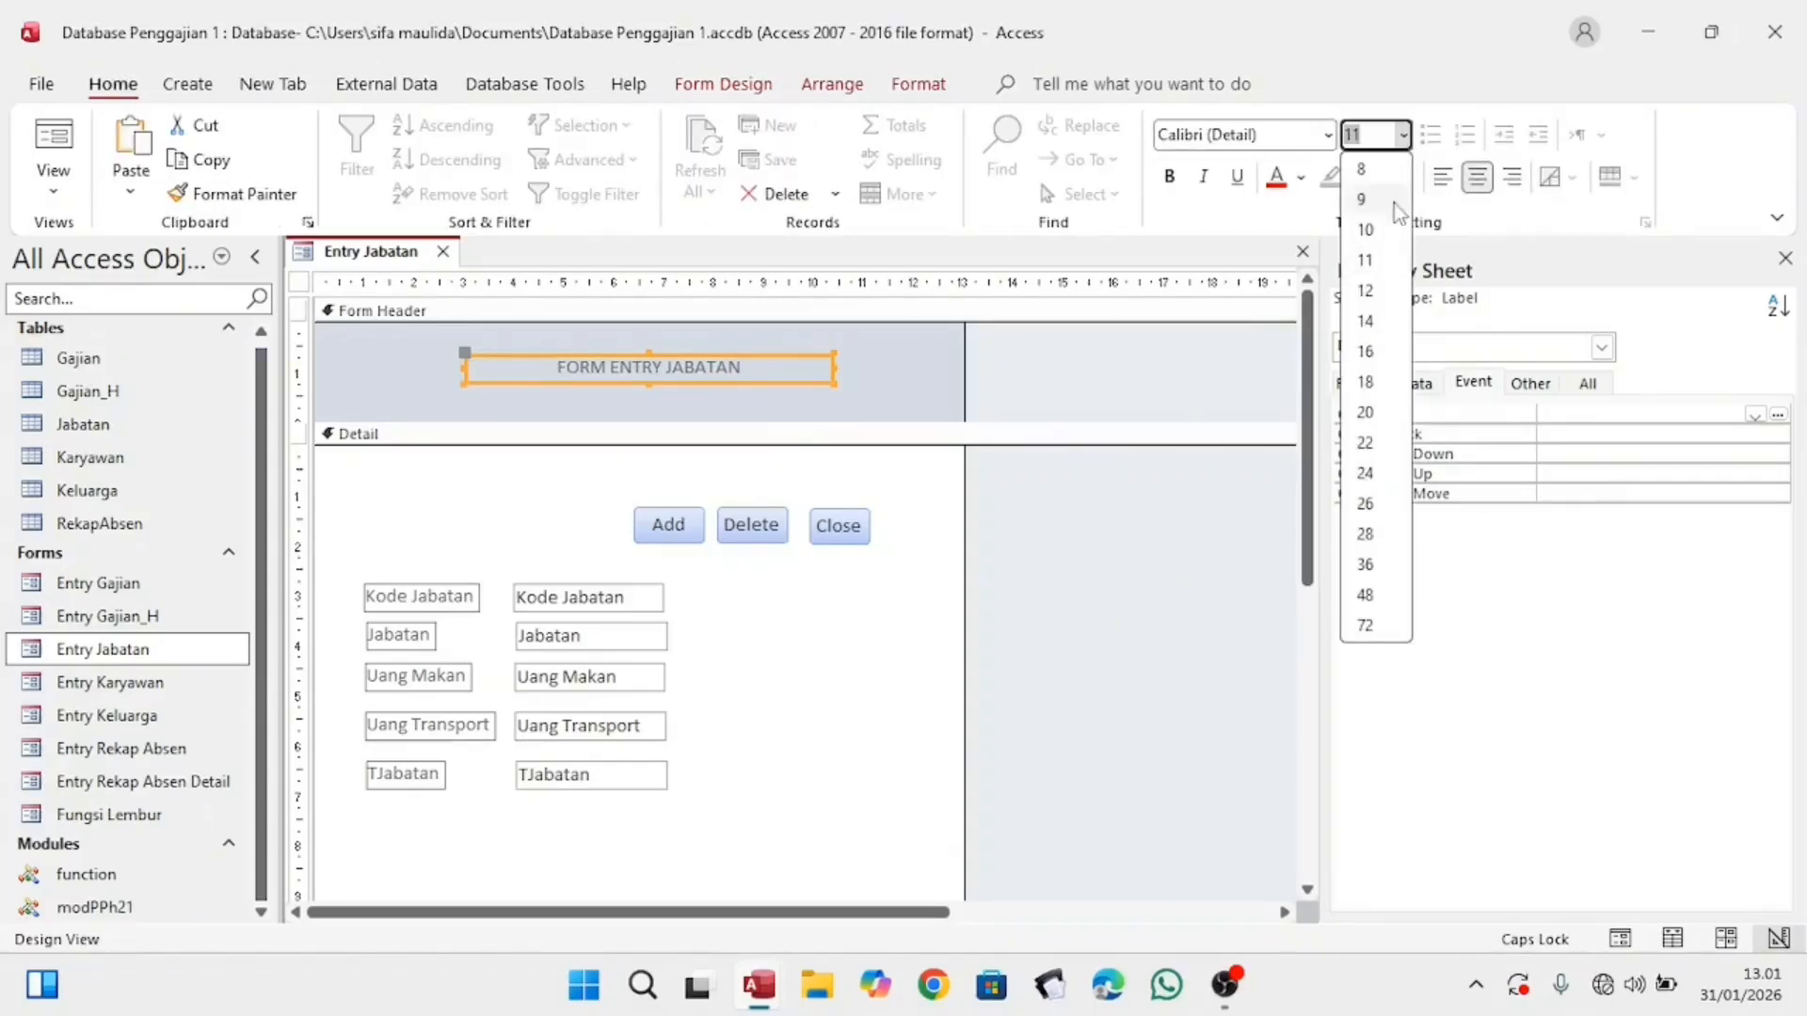
left_click(1366, 503)
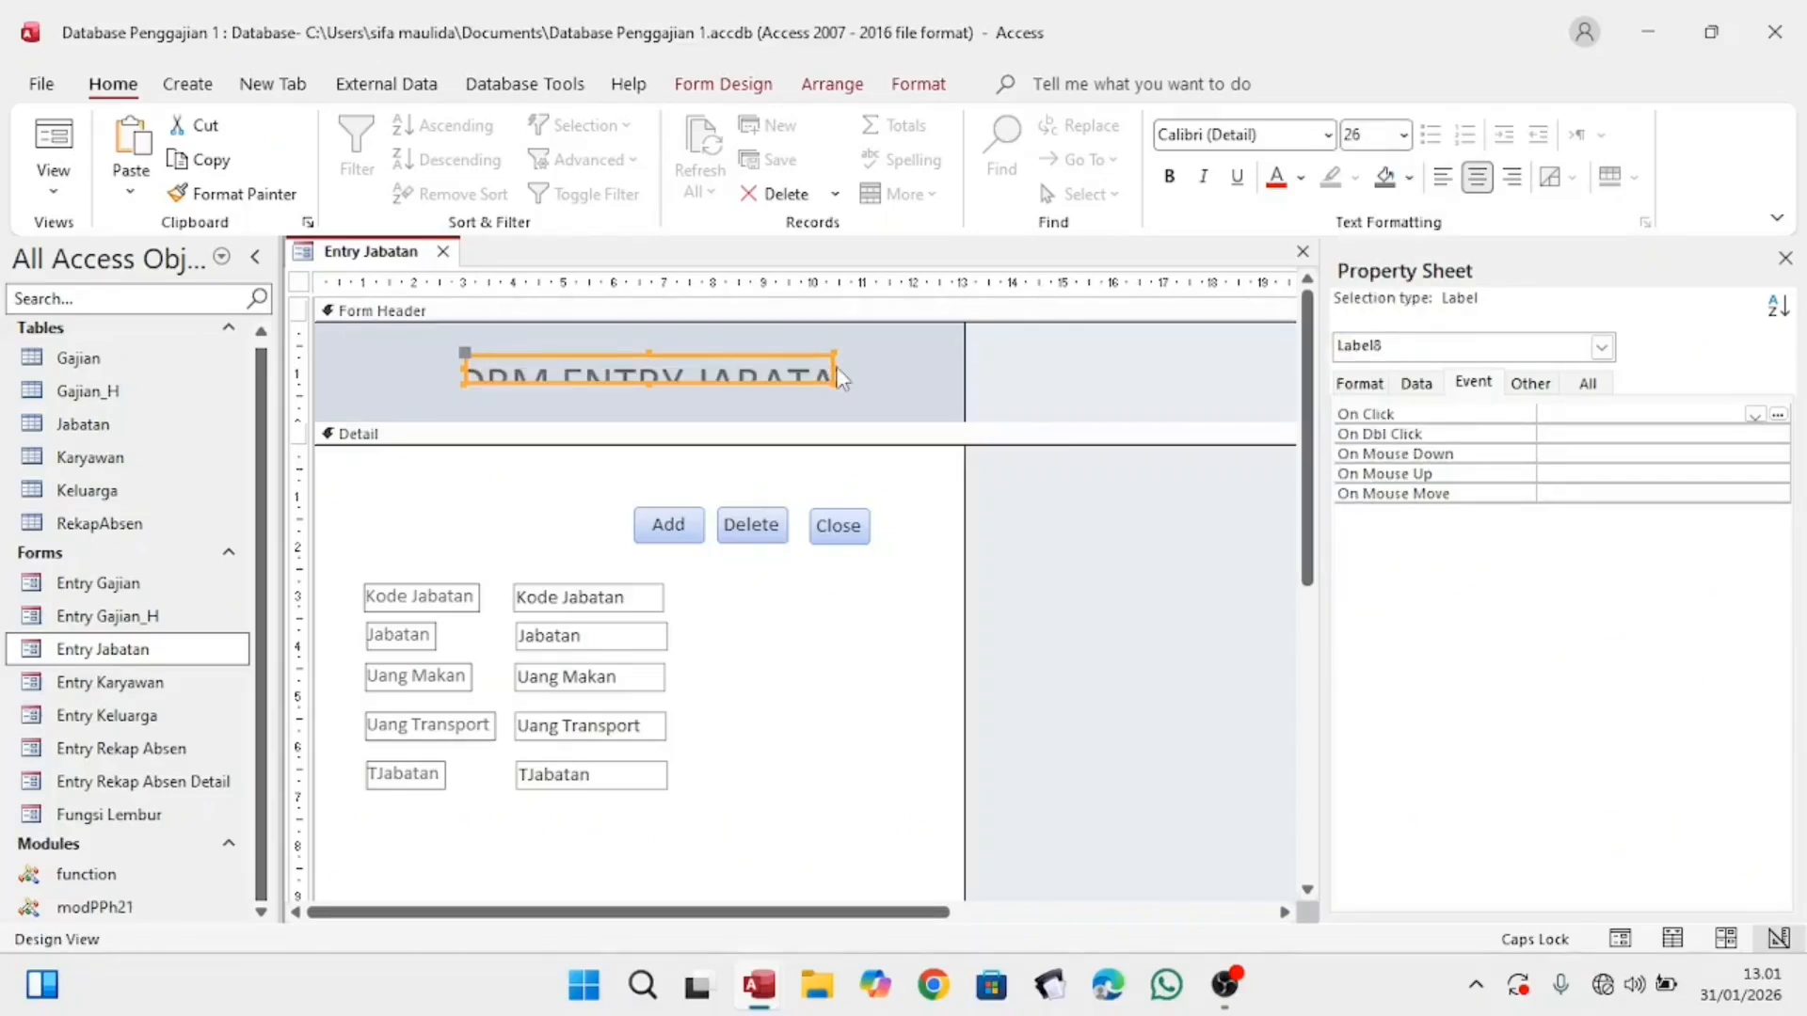
Step: Reposition the title label and enlarge it to about 9.5 cm wide and 1.2 cm high so its full text fits
left_click_drag(833, 376, 850, 373)
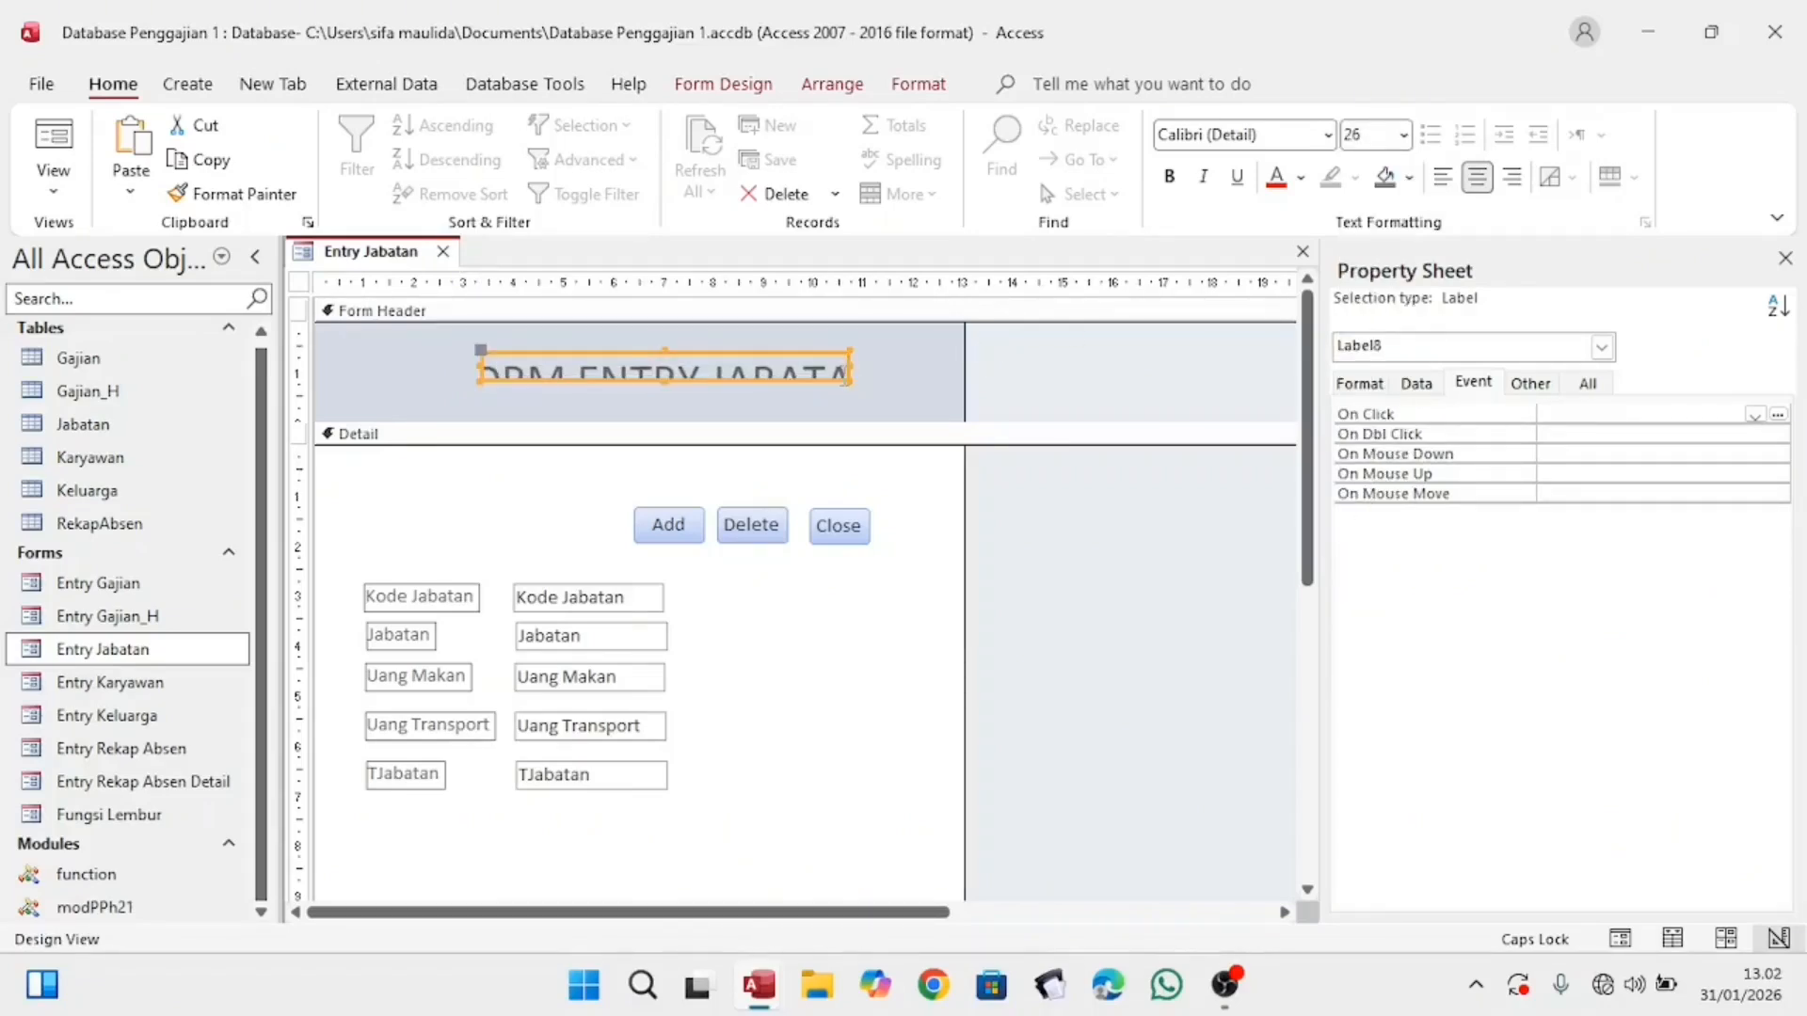
left_click(668, 381)
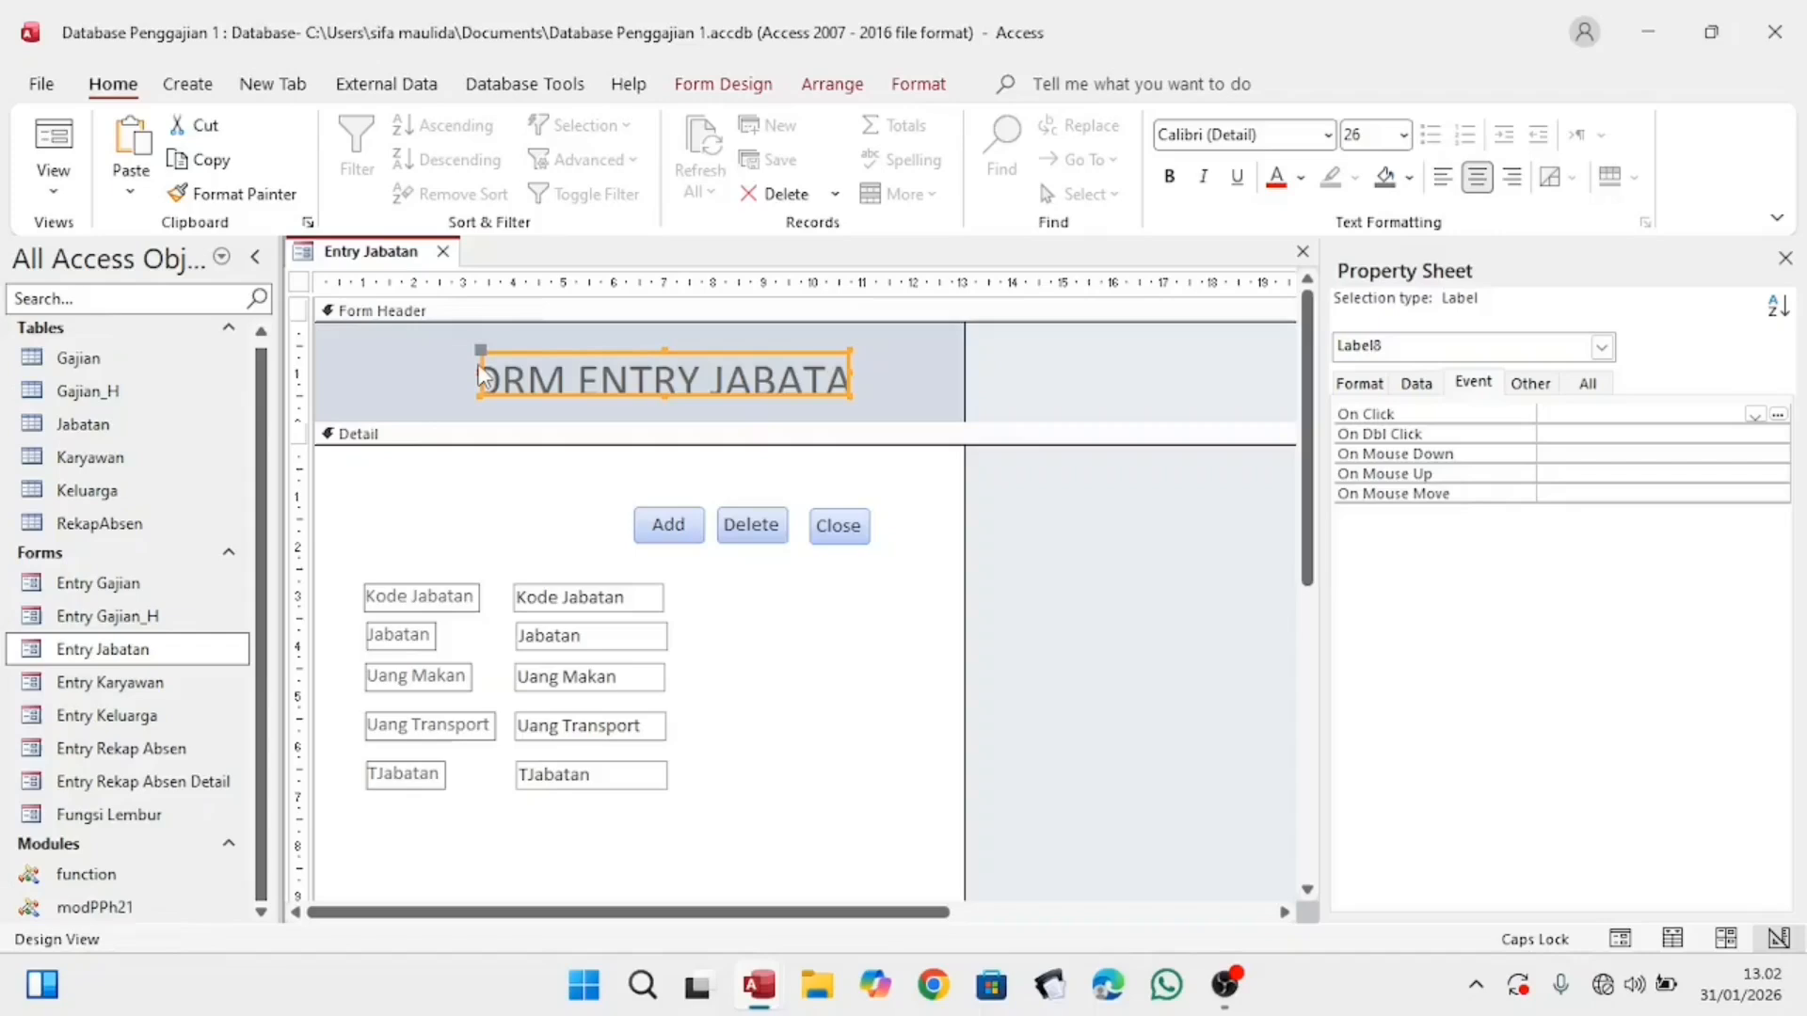
left_click_drag(480, 369, 373, 369)
left_click_drag(610, 397, 613, 410)
Step: Fill the background of the Form Header section with light orange
left_click(881, 375)
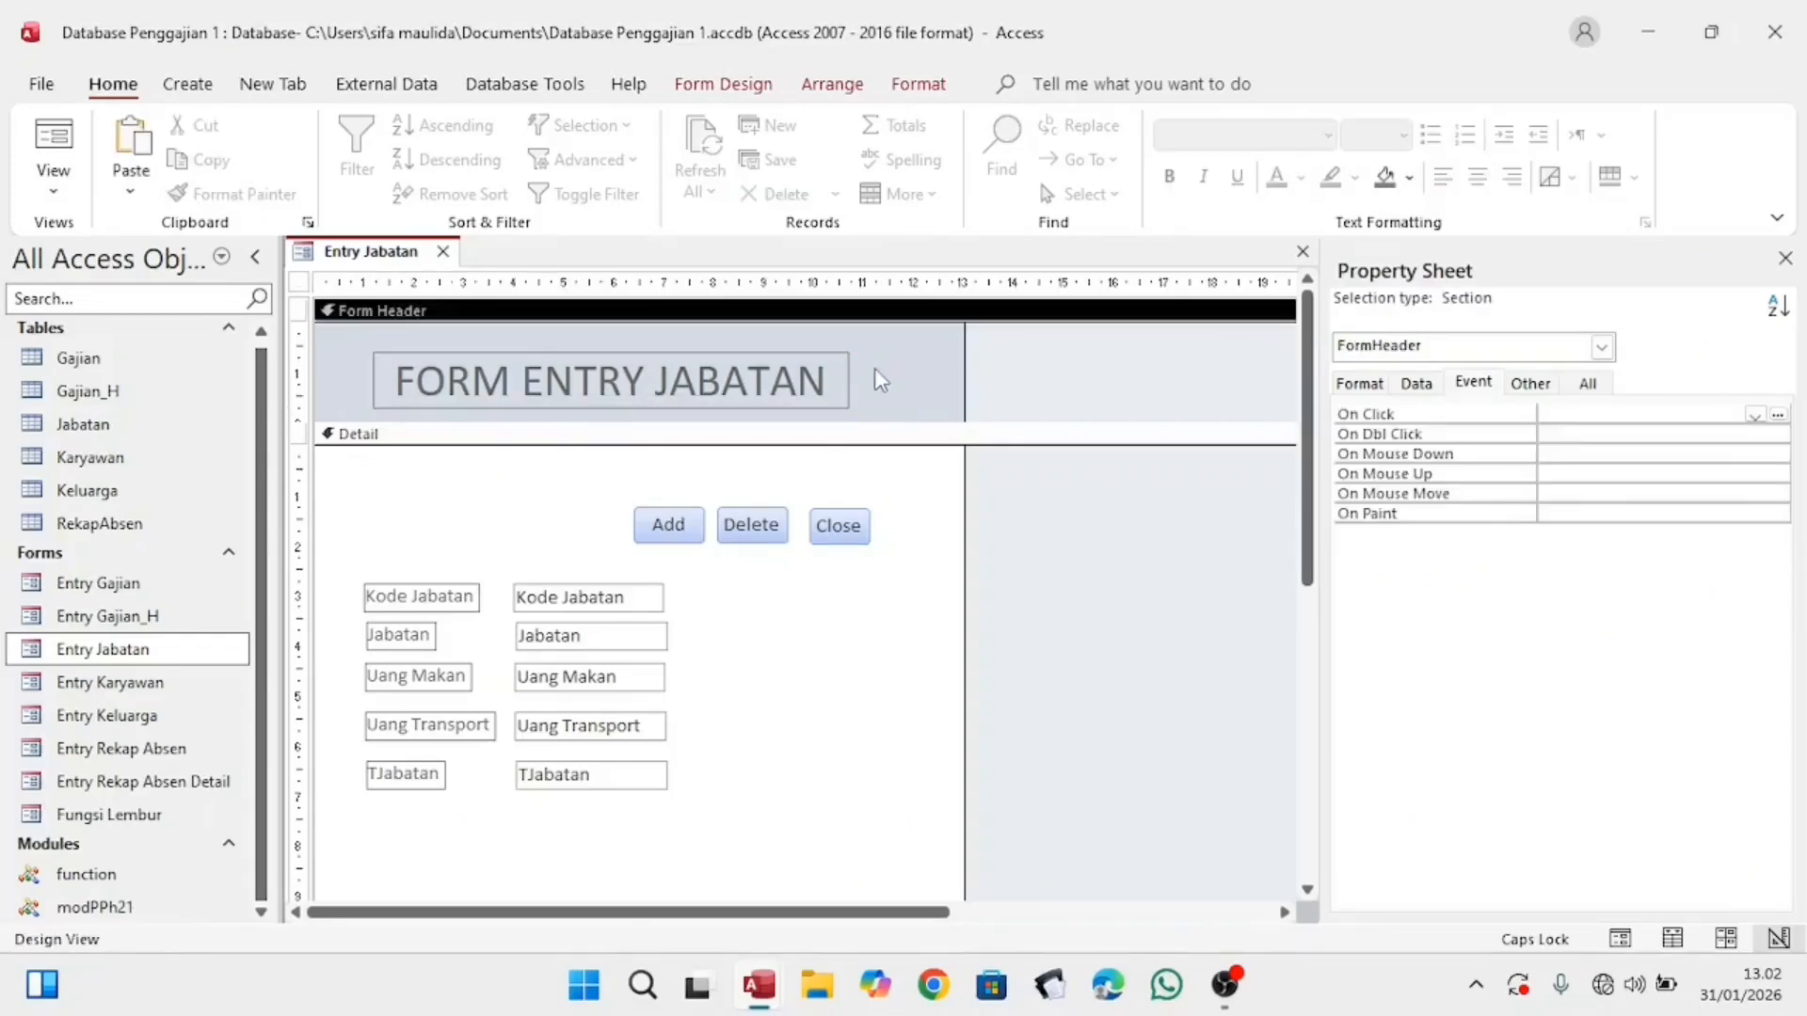
right_click(887, 386)
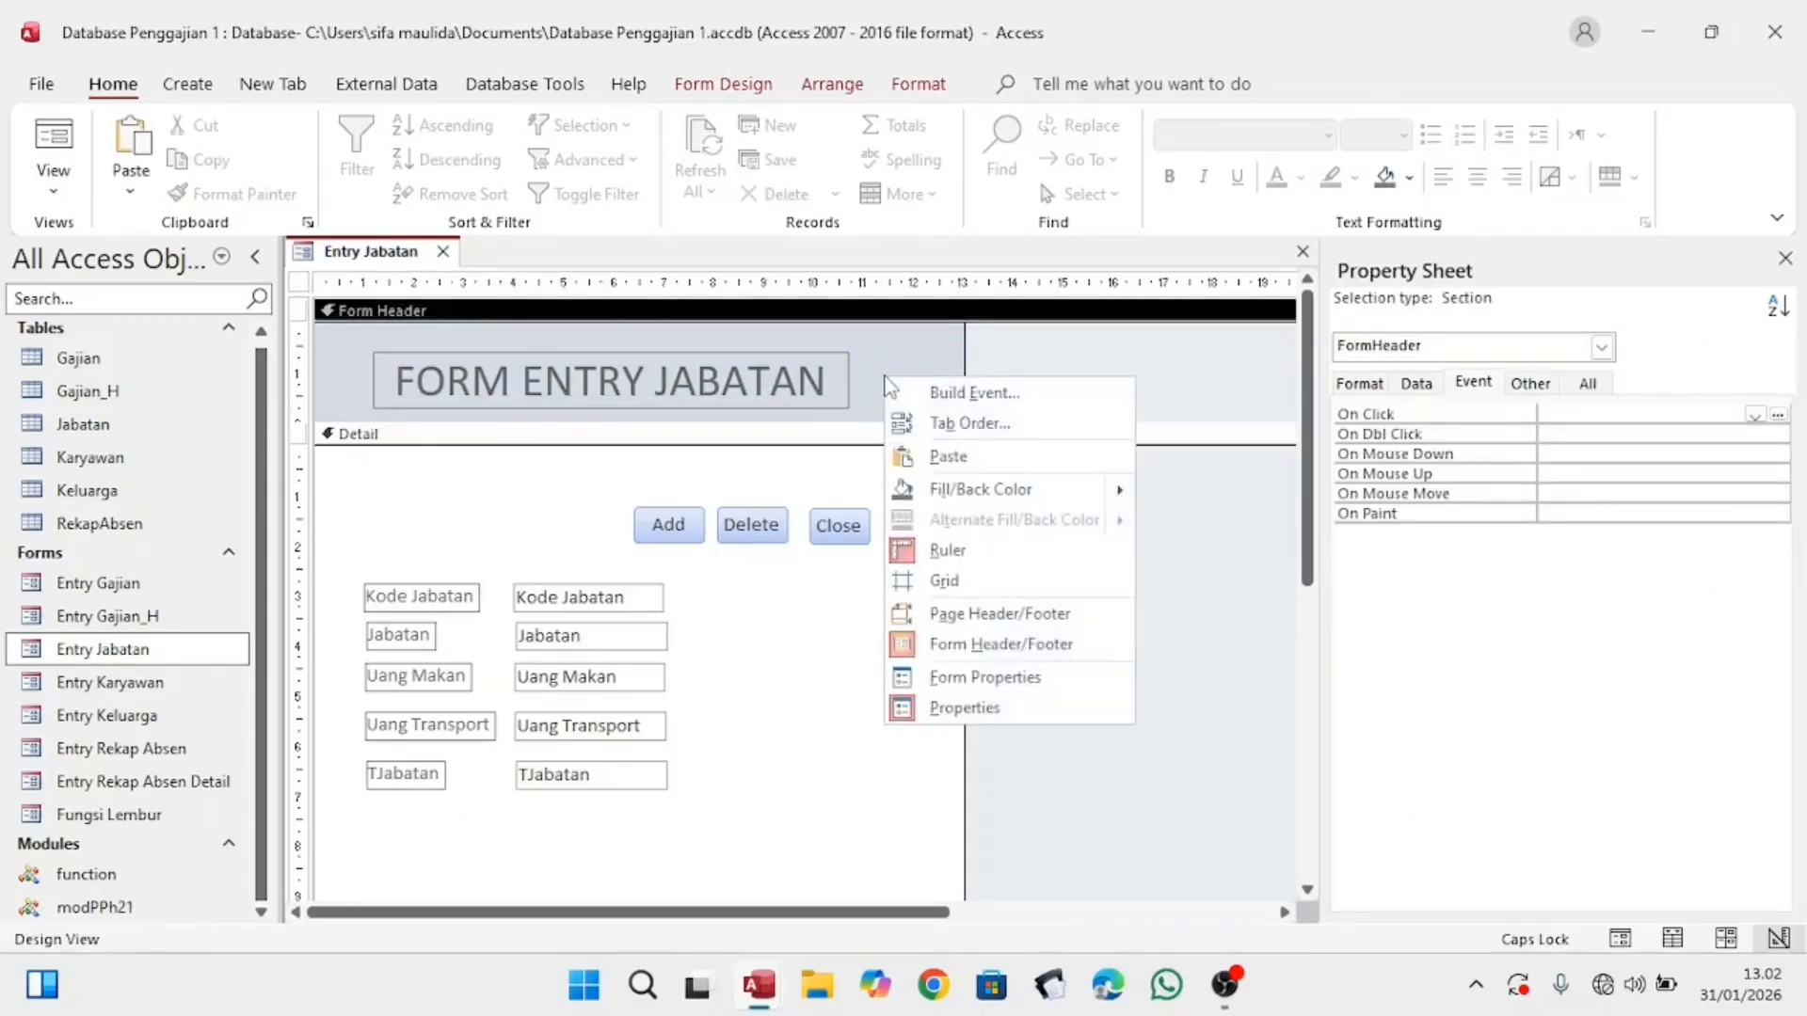
right_click(888, 364)
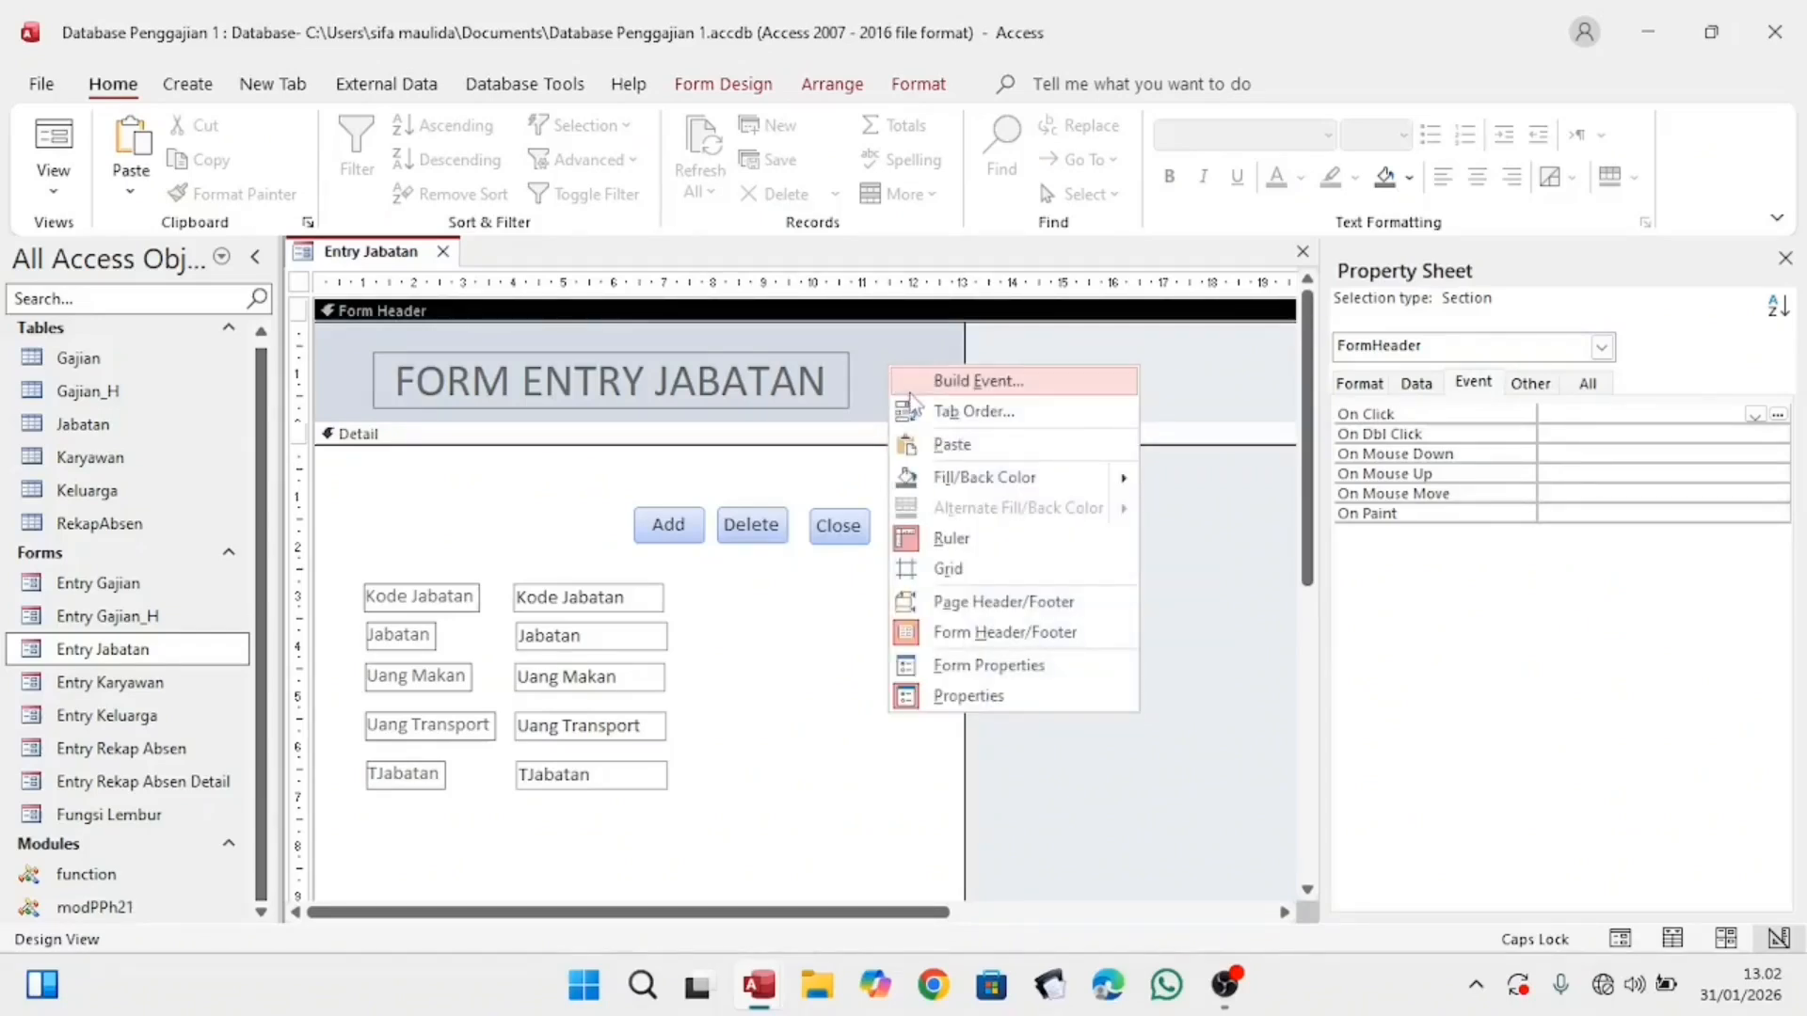
mouse_move(961, 482)
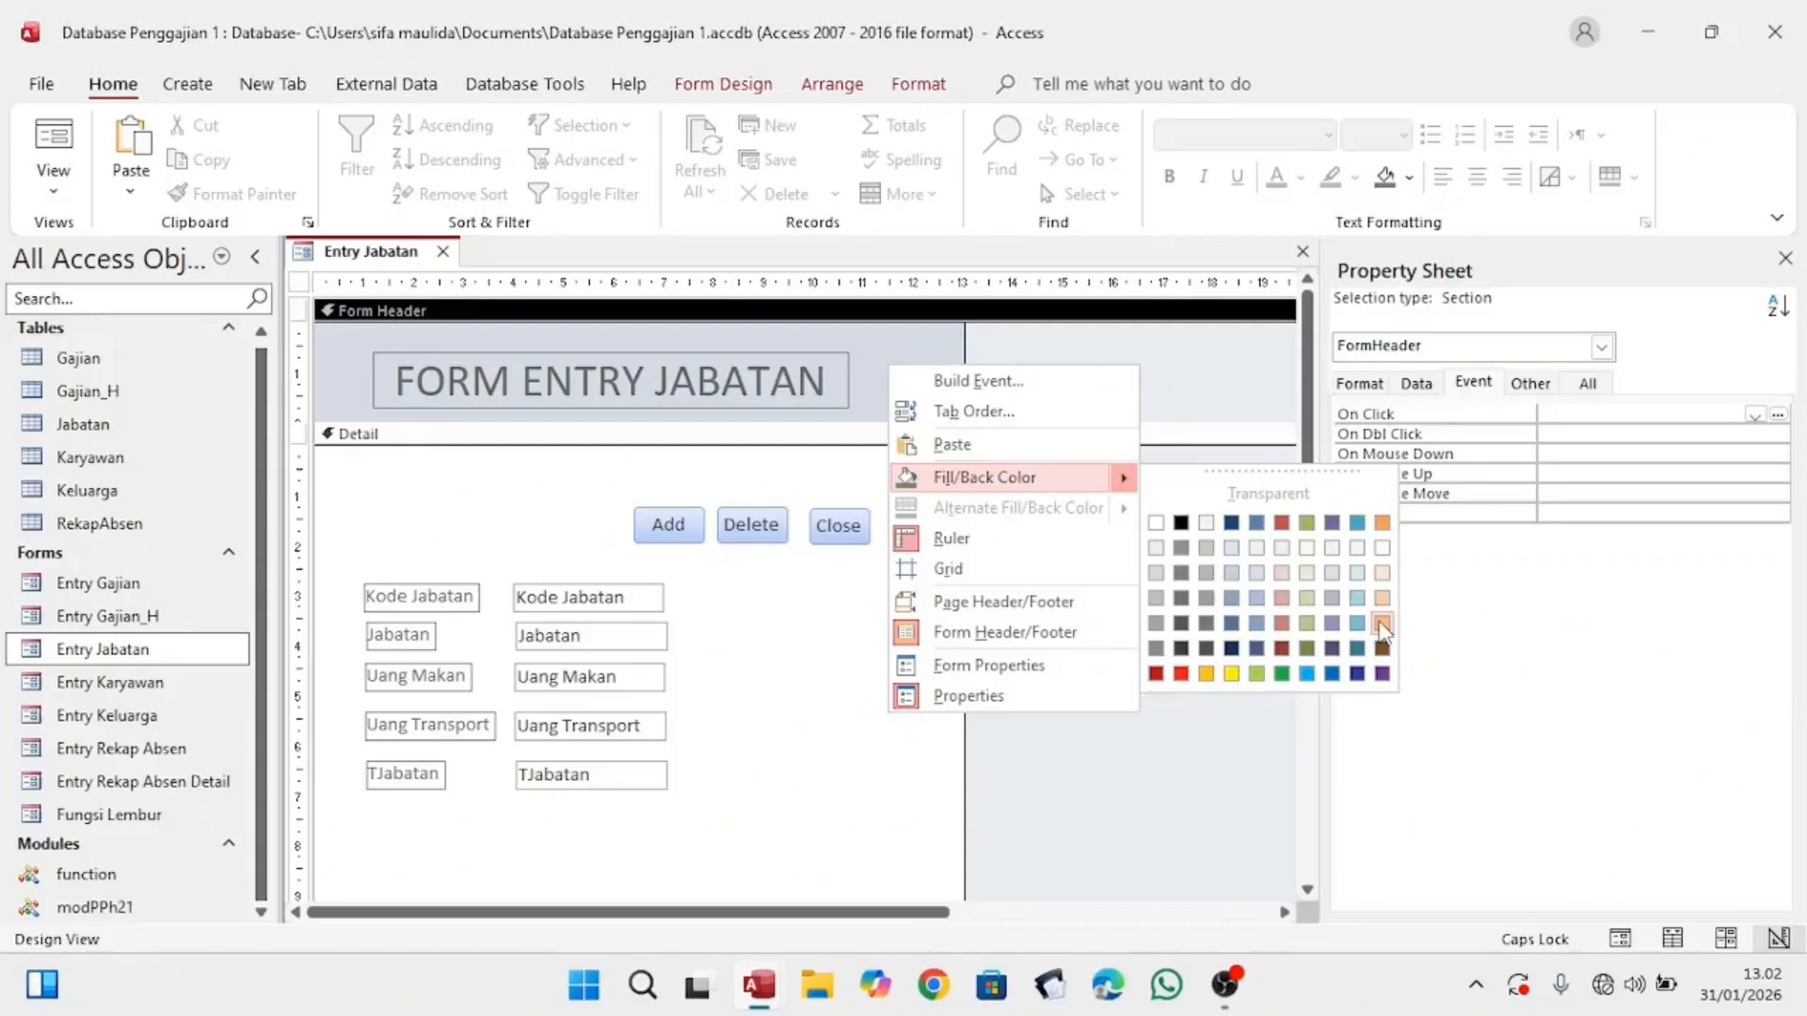
left_click(1382, 623)
right_click(925, 555)
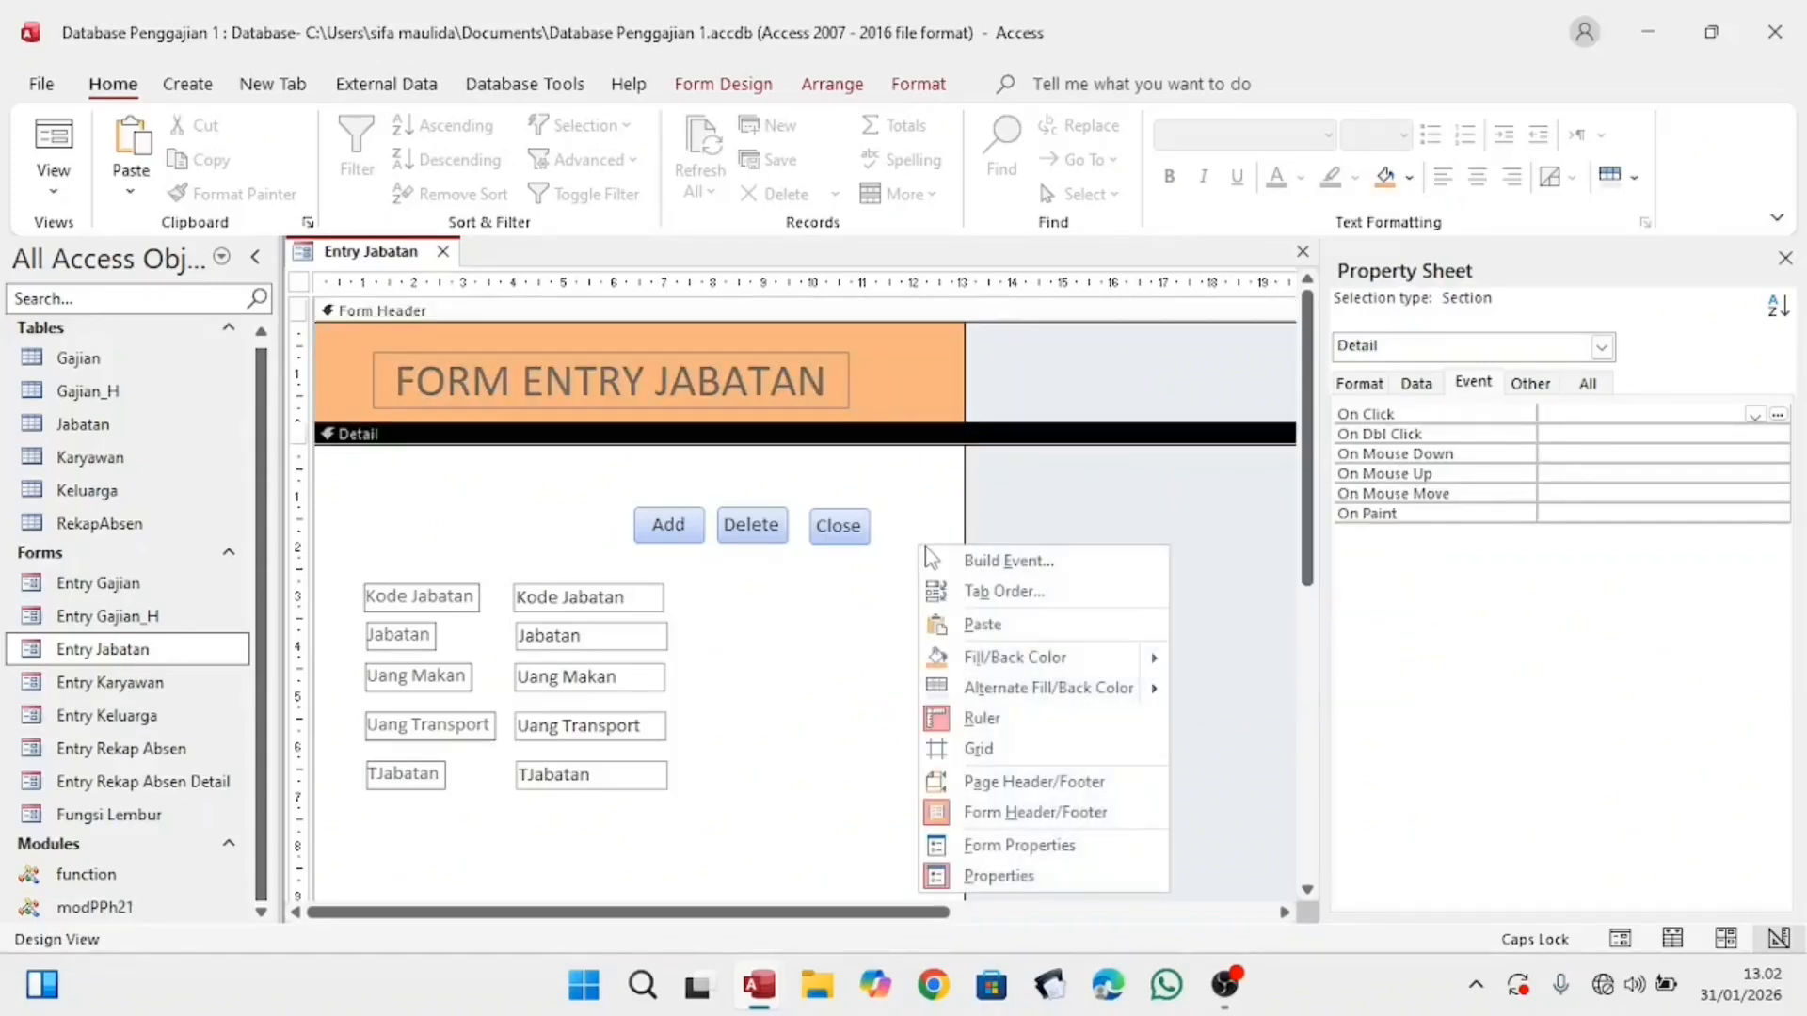
right_click(793, 670)
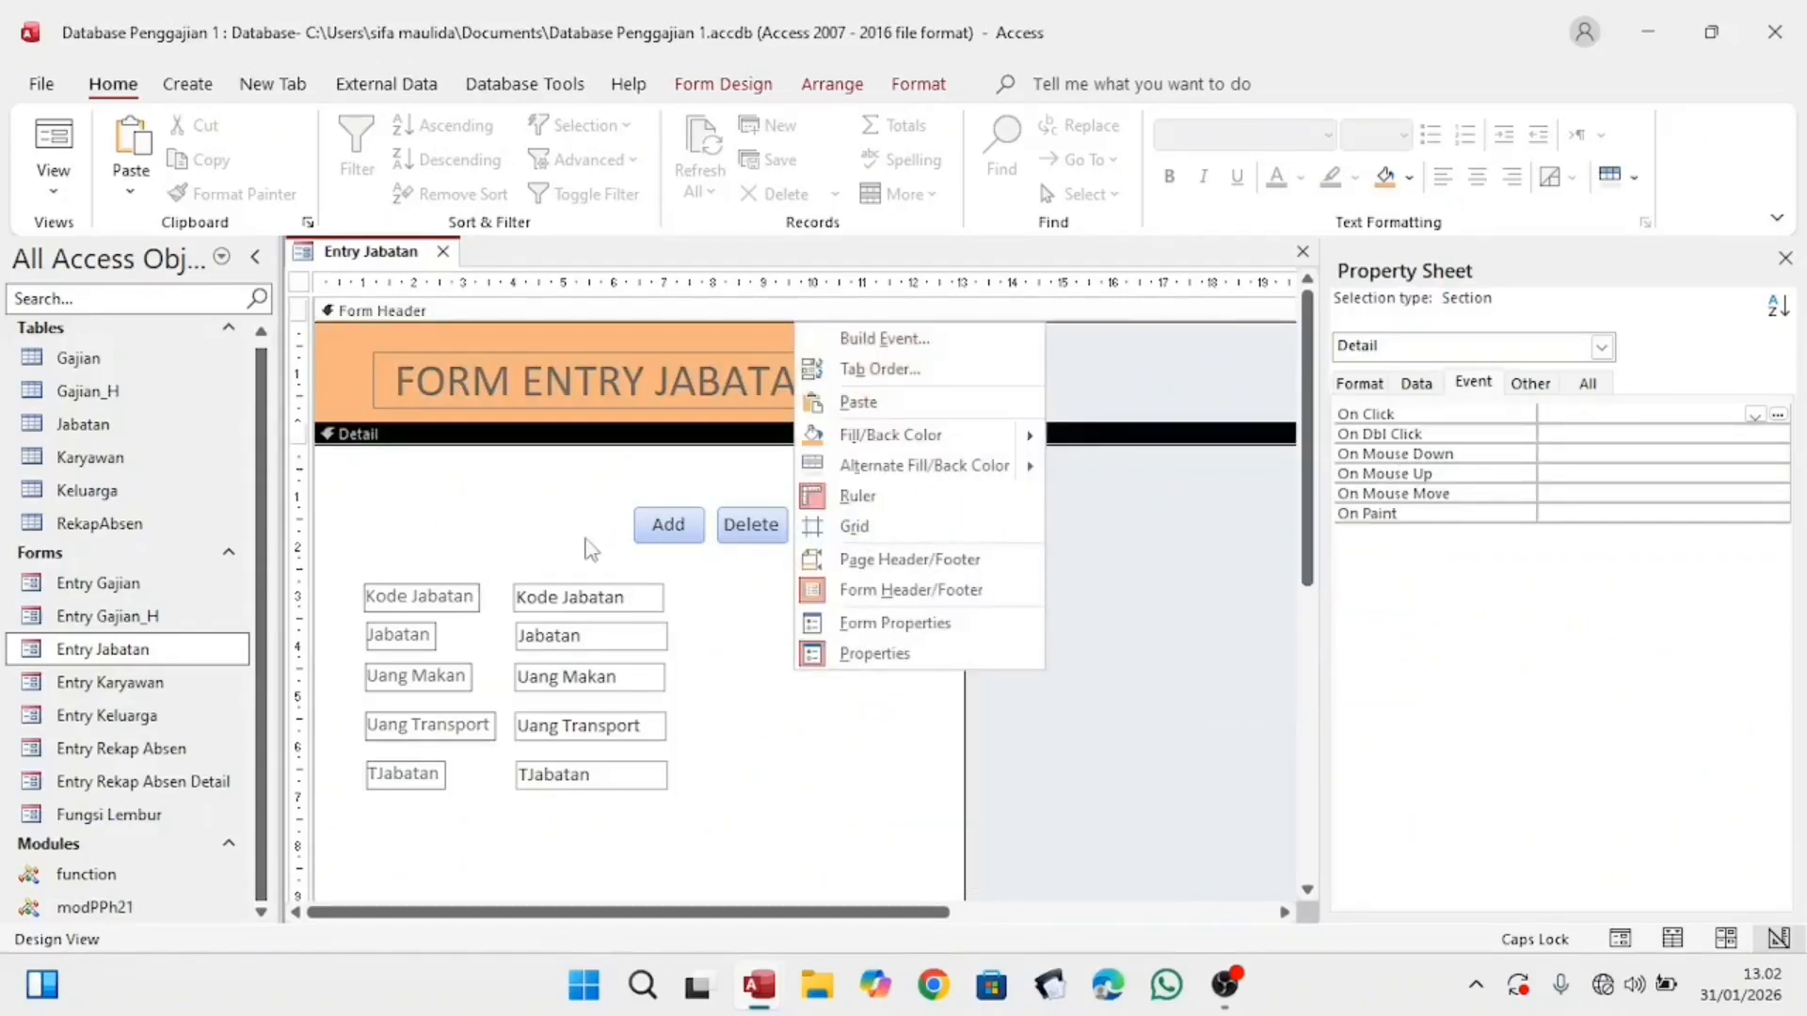
left_click(464, 466)
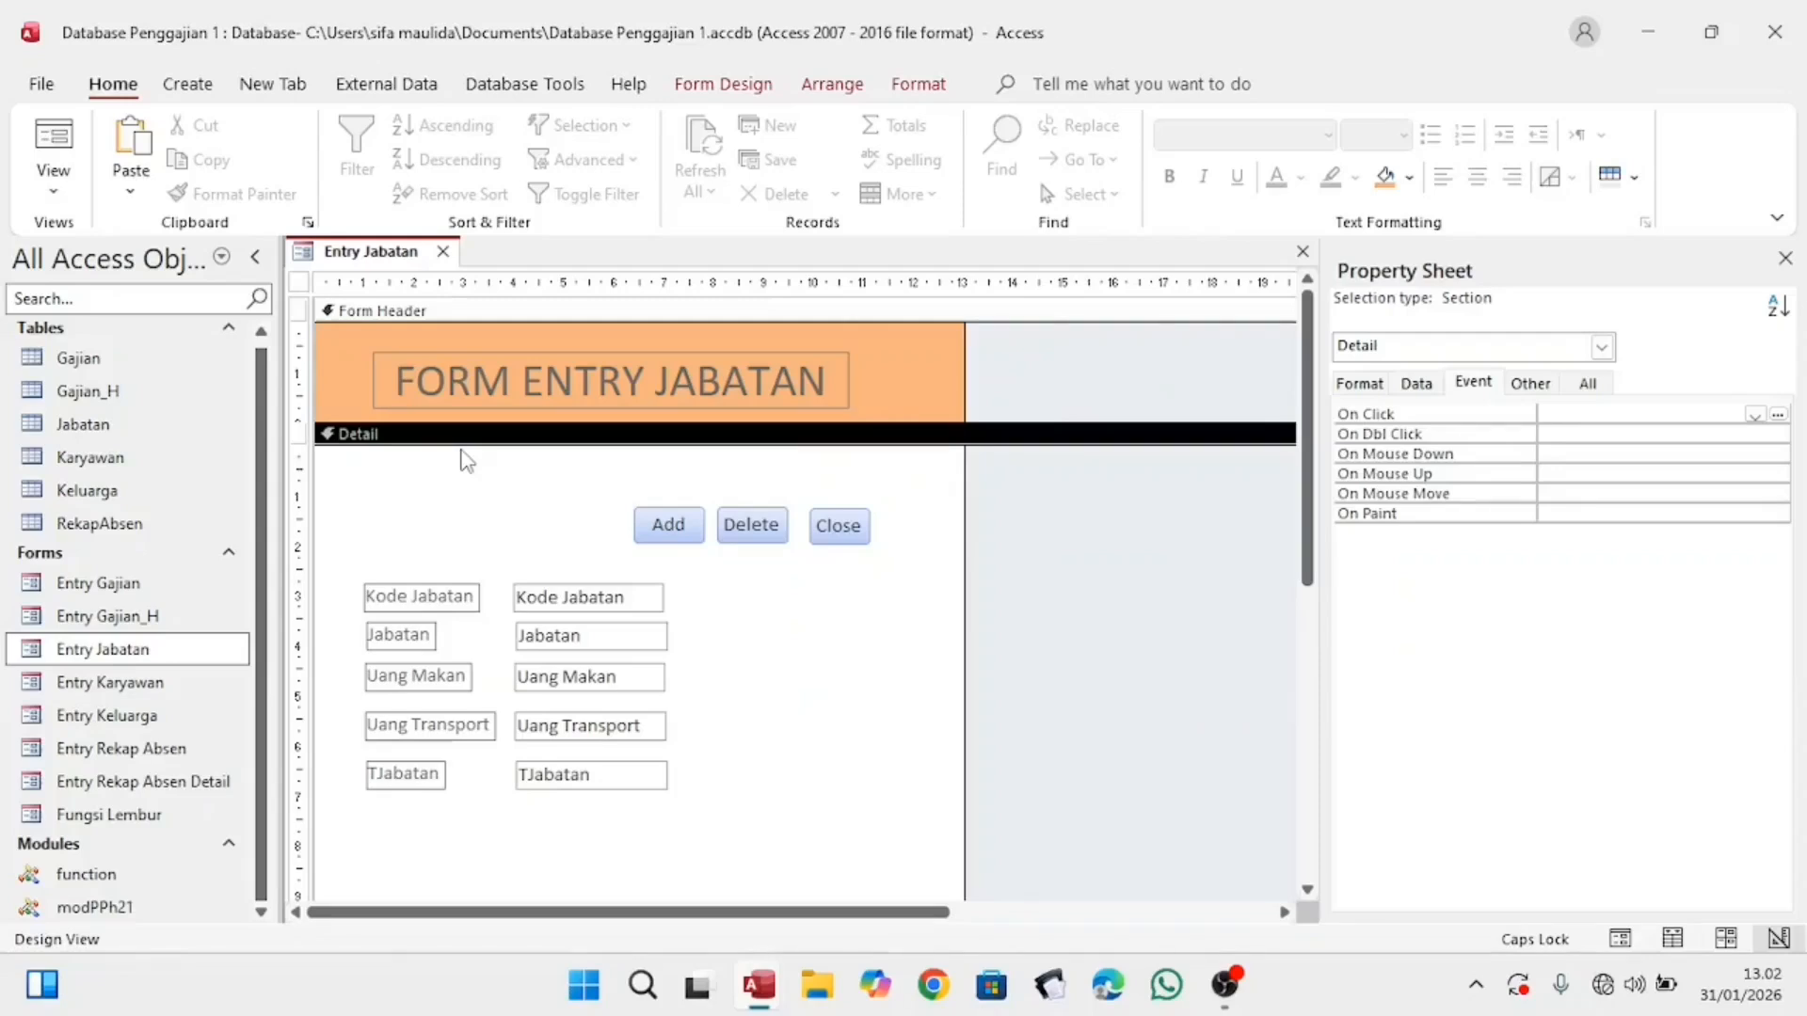
Step: Set the font of all controls on the form, including the header title, to Arial
key("ctrl+a")
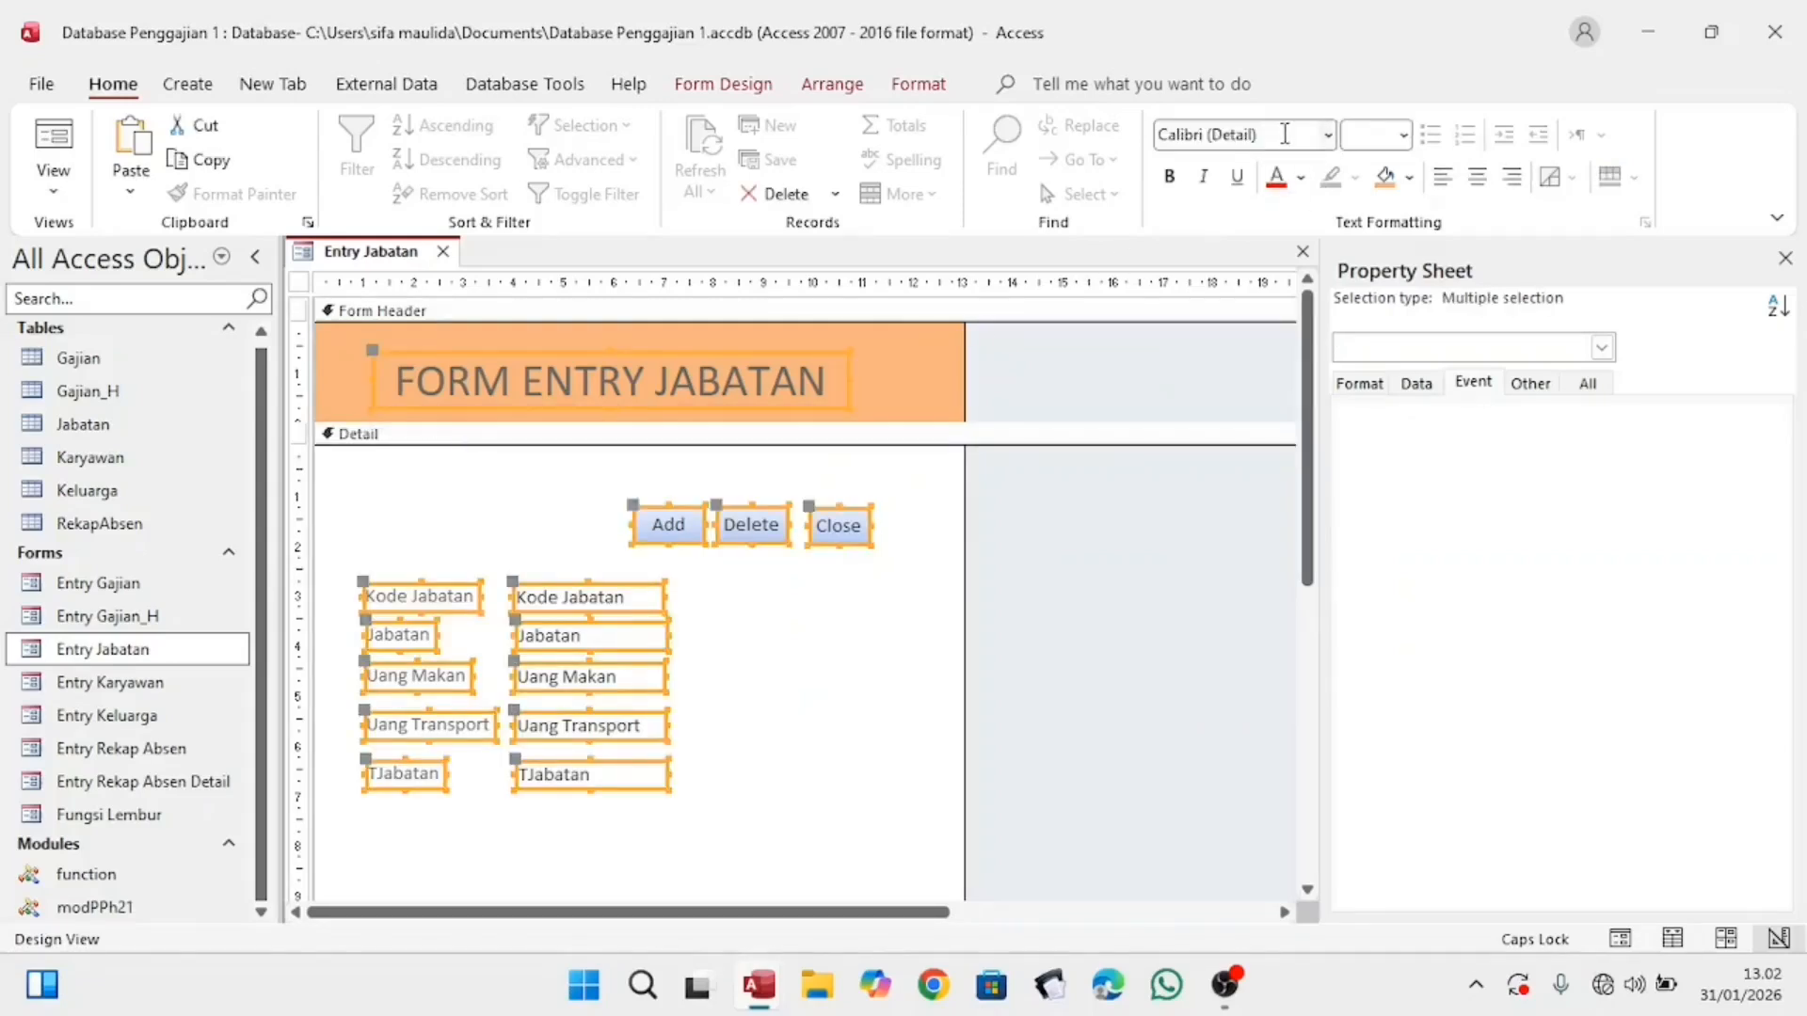
left_click(1304, 133)
left_click(1326, 137)
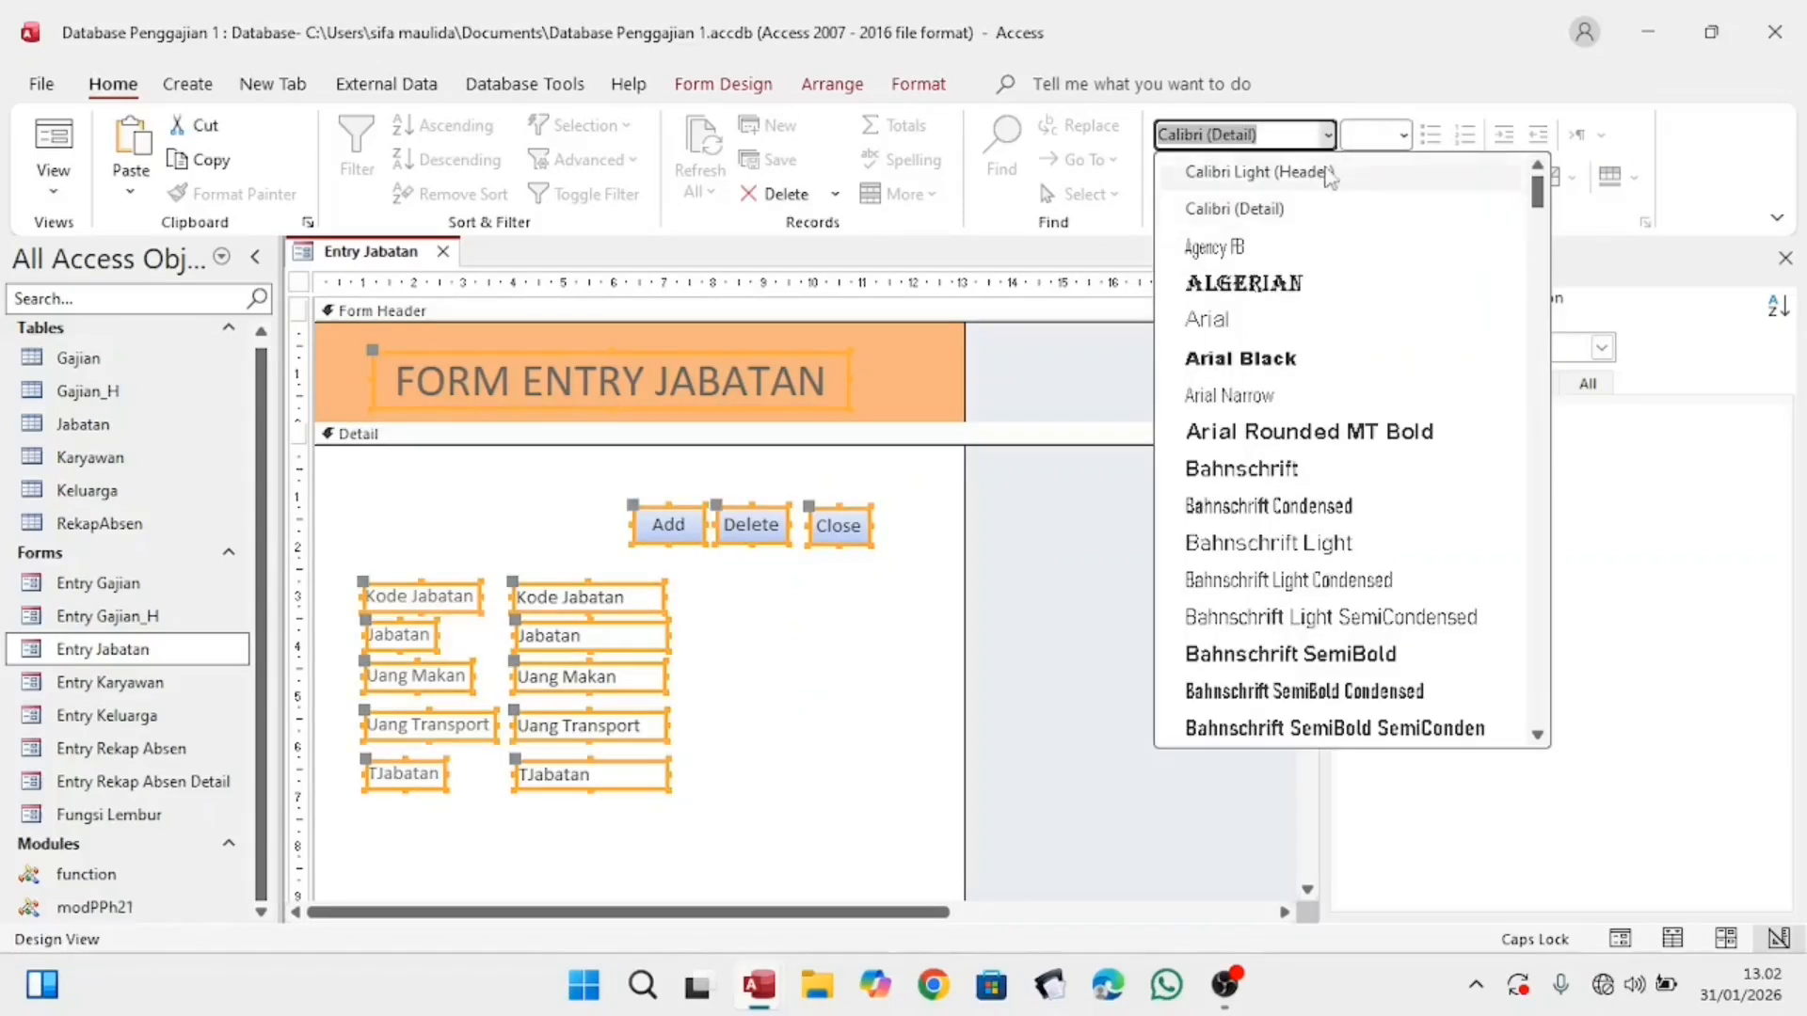
left_click(1306, 321)
left_click(999, 527)
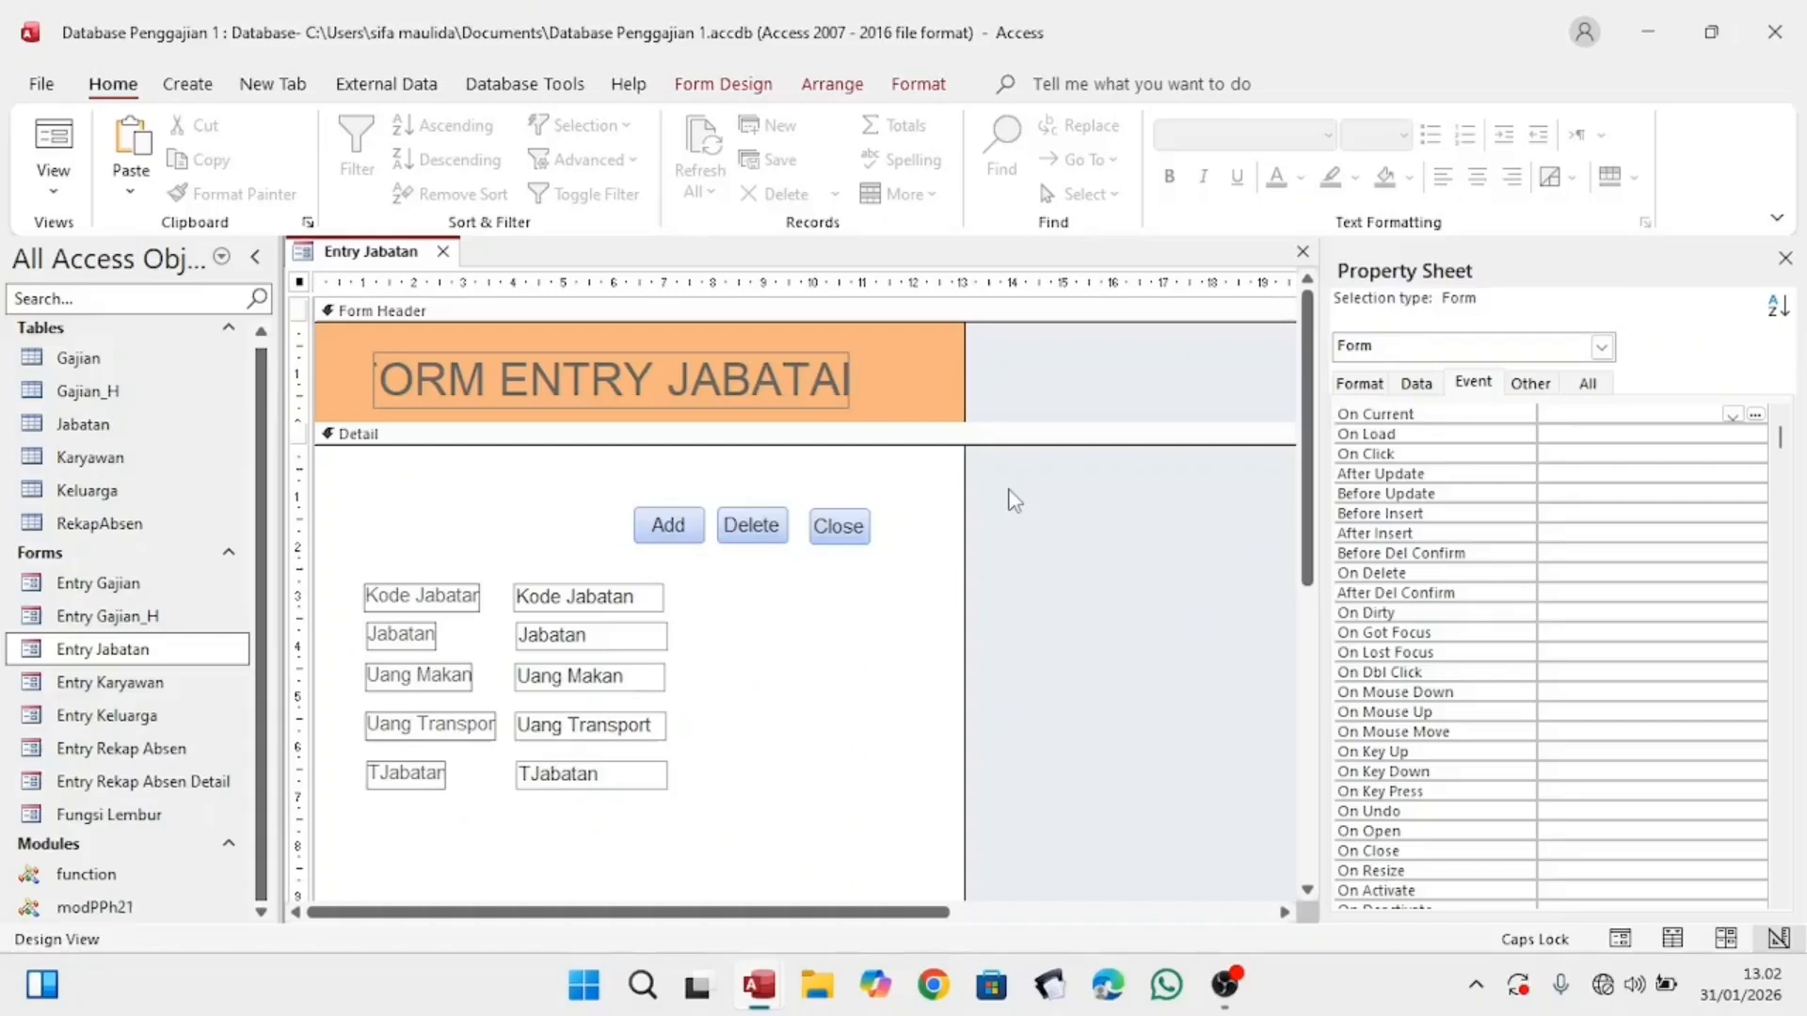
Step: Change the font color of all controls on the form, including the title and field labels, to black
key("ctrl+a")
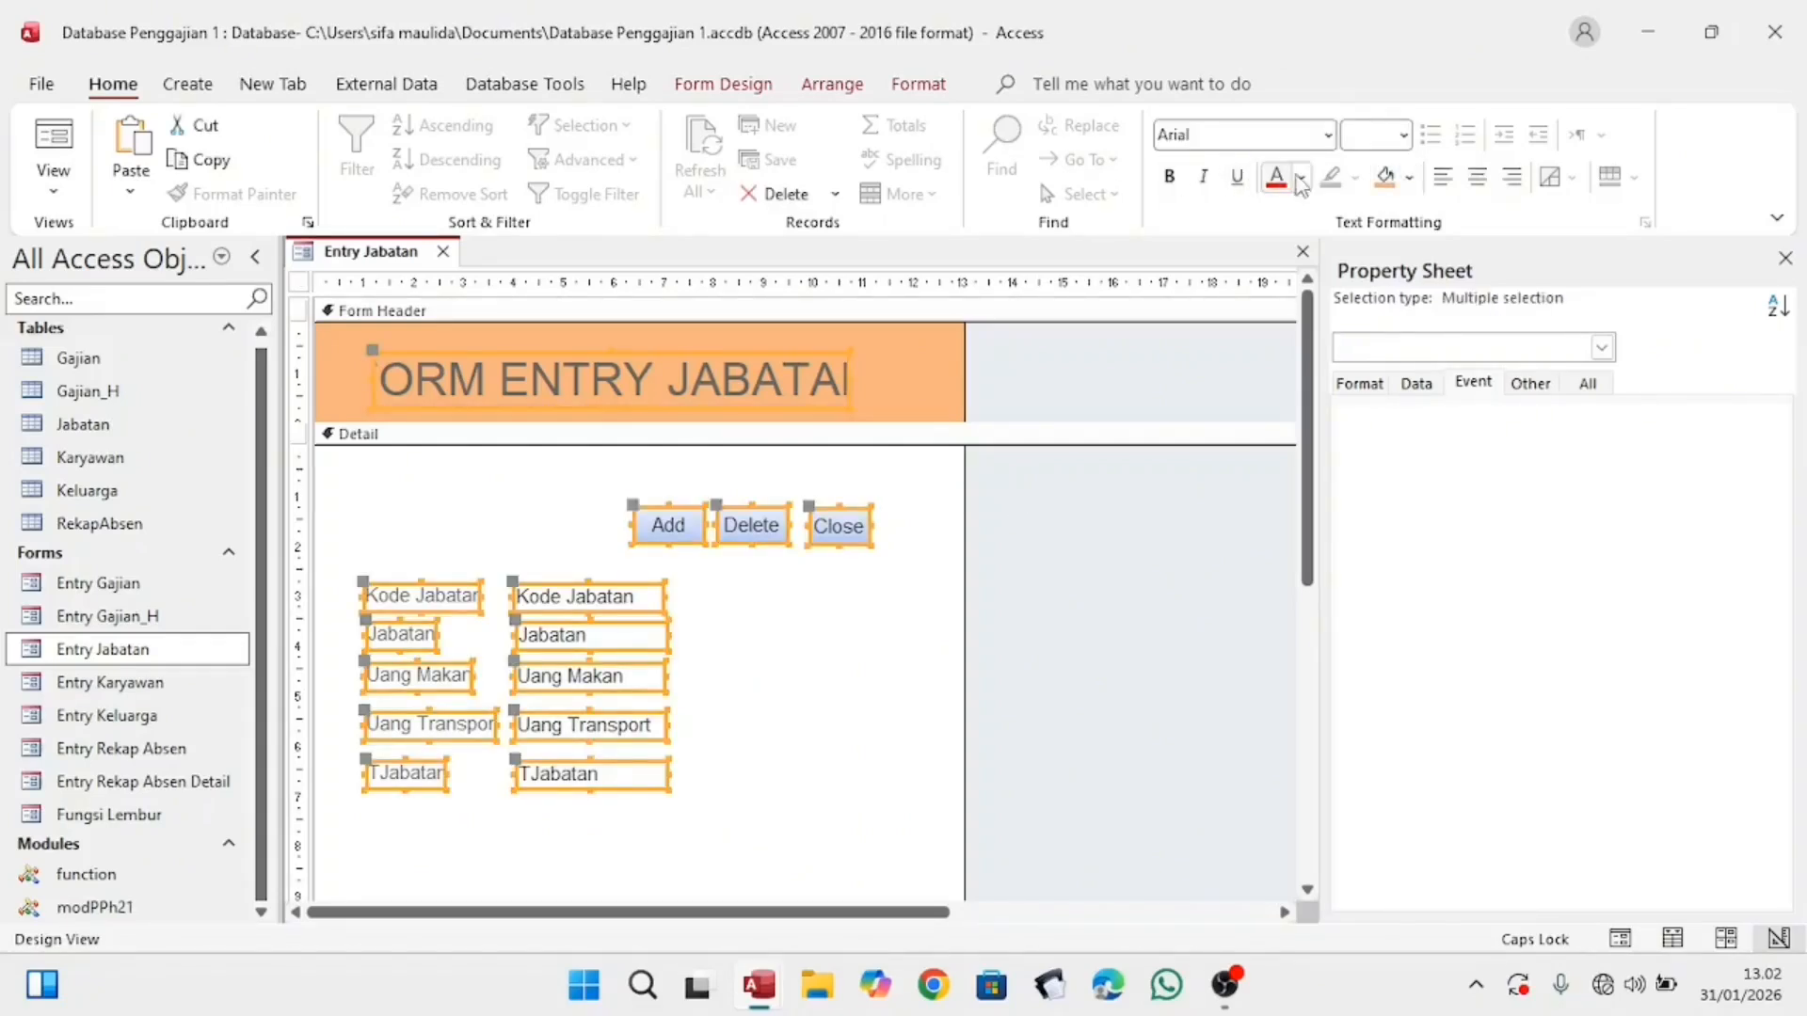
left_click(1301, 185)
left_click(1311, 288)
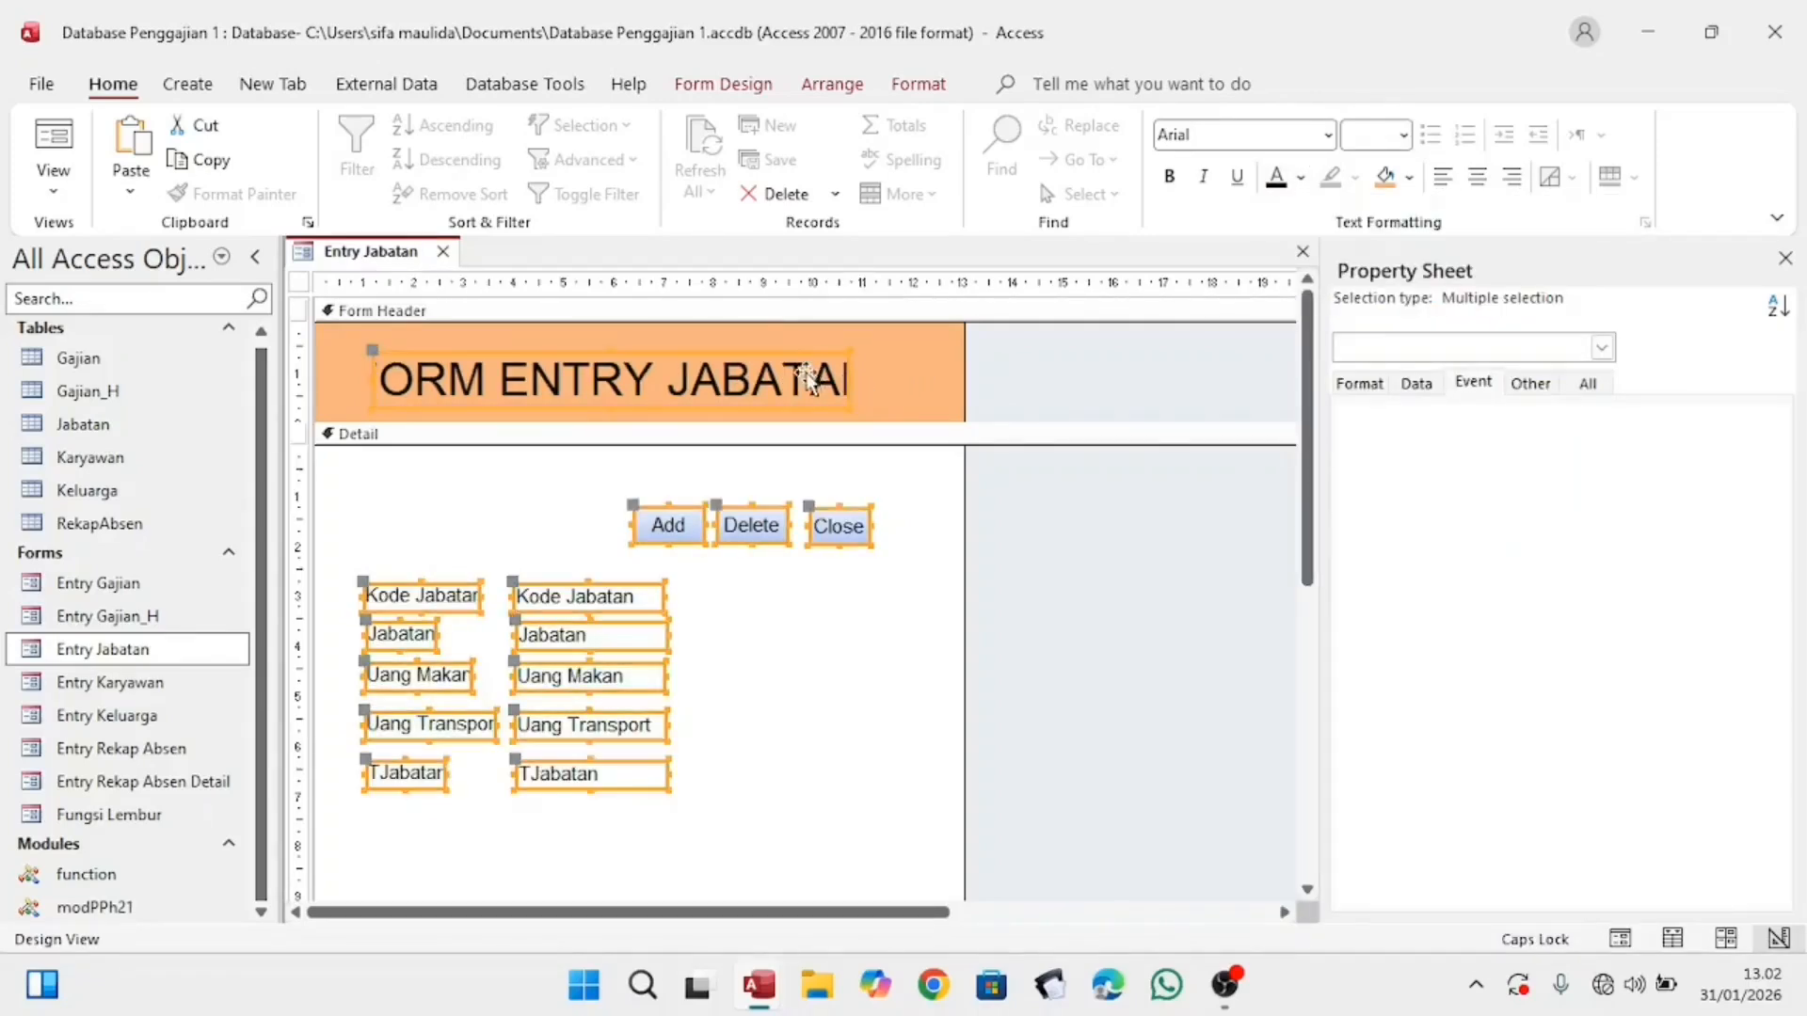
left_click(1025, 489)
Step: Reduce the font size of the FORM ENTRY JABATAN title label so its full text fits in its box
left_click(773, 372)
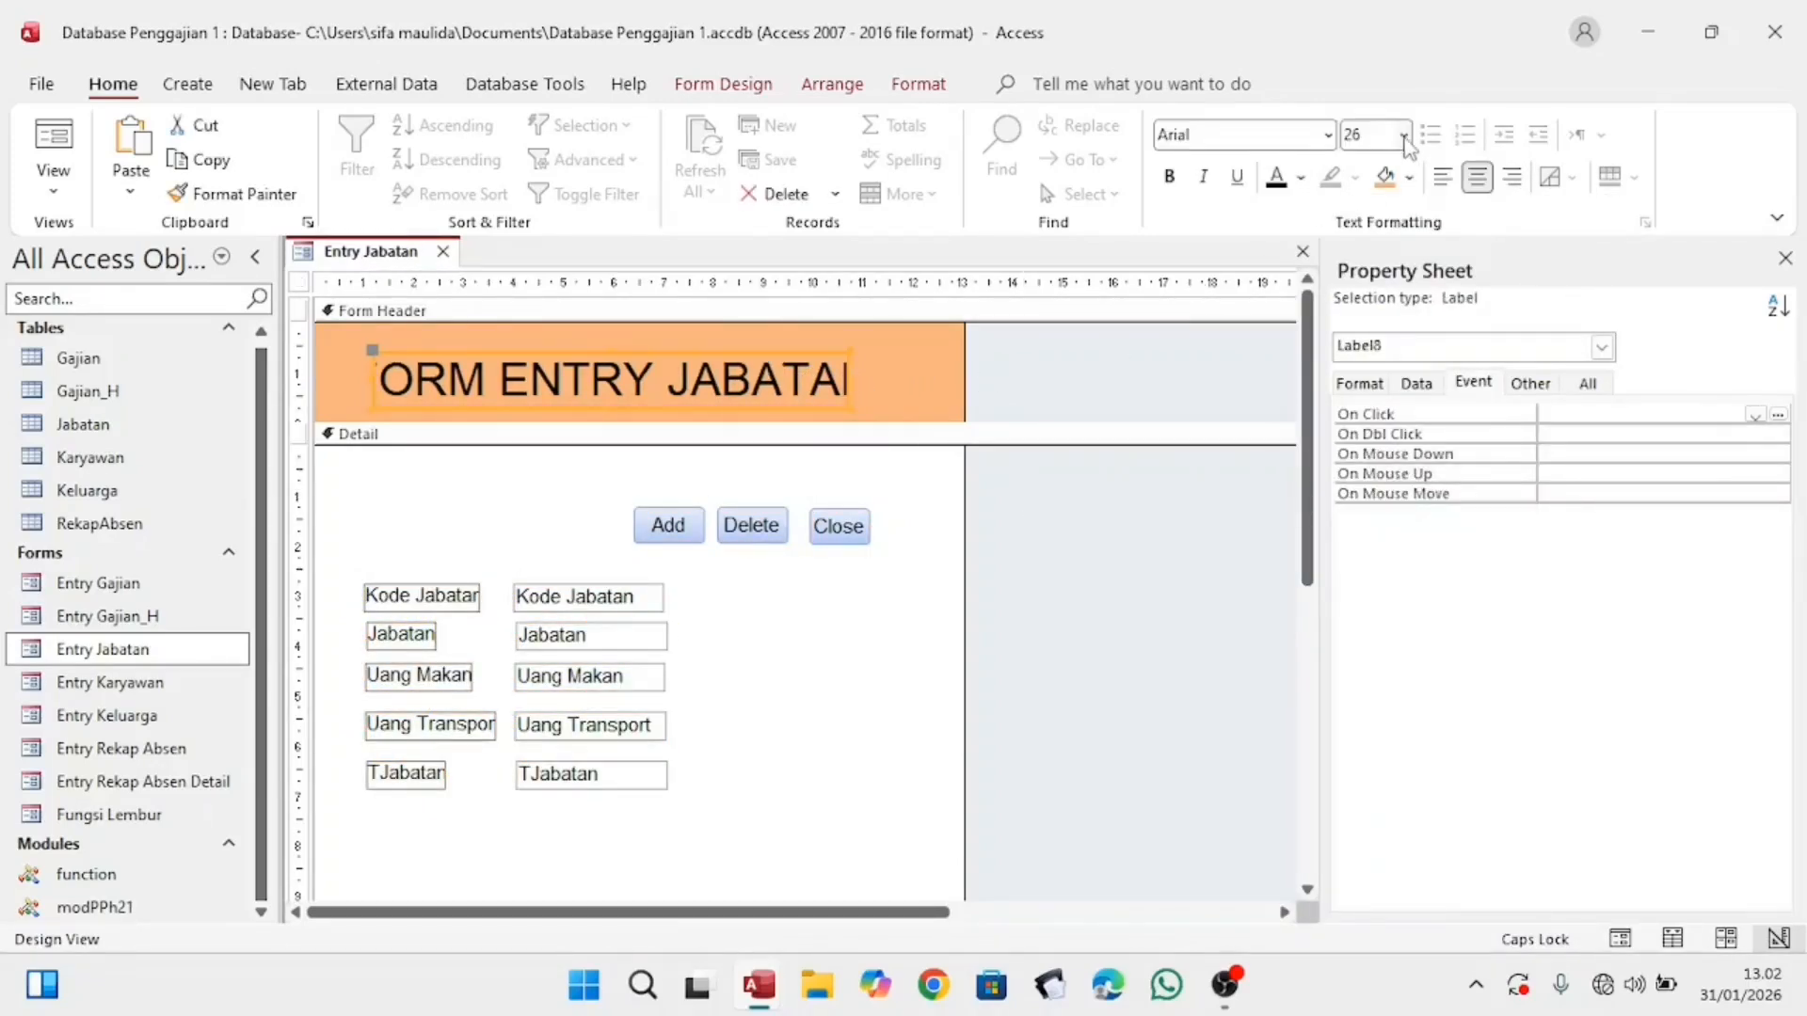
left_click(1402, 138)
left_click(1384, 456)
left_click(1156, 539)
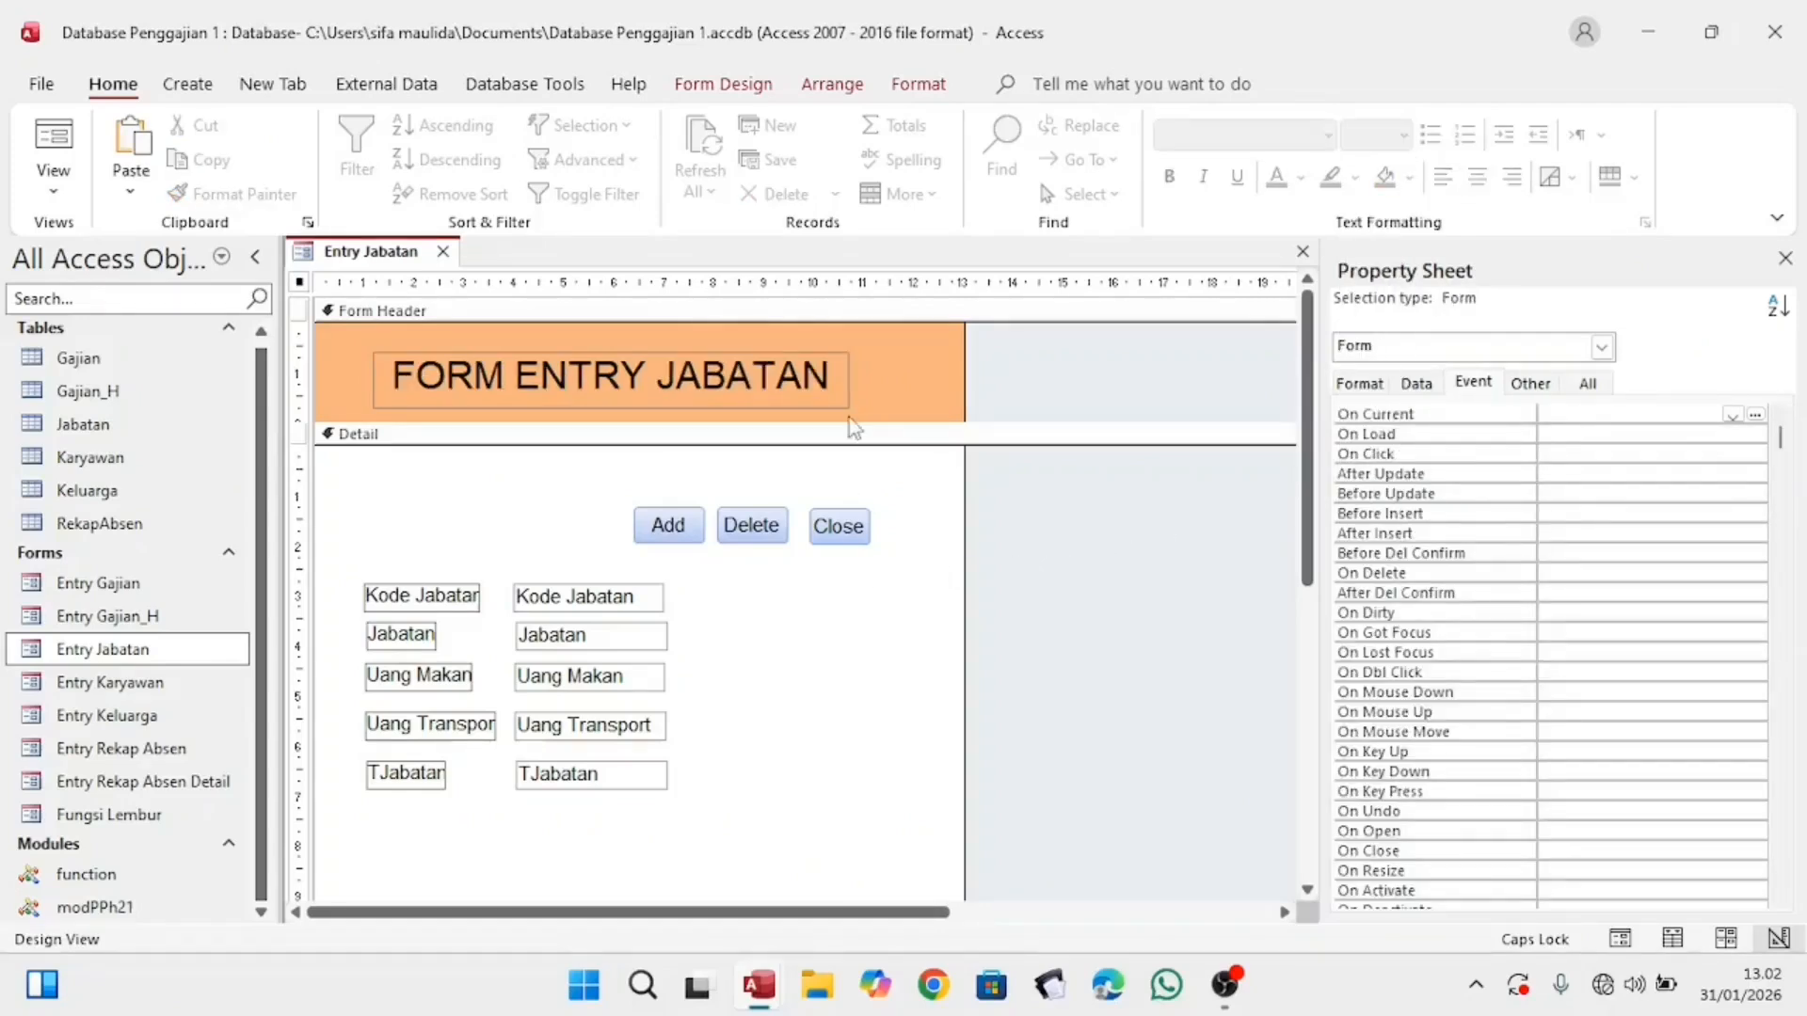
Step: Open the Entry Jabatan form in Form View and browse its records, including the last one
double_click(192, 648)
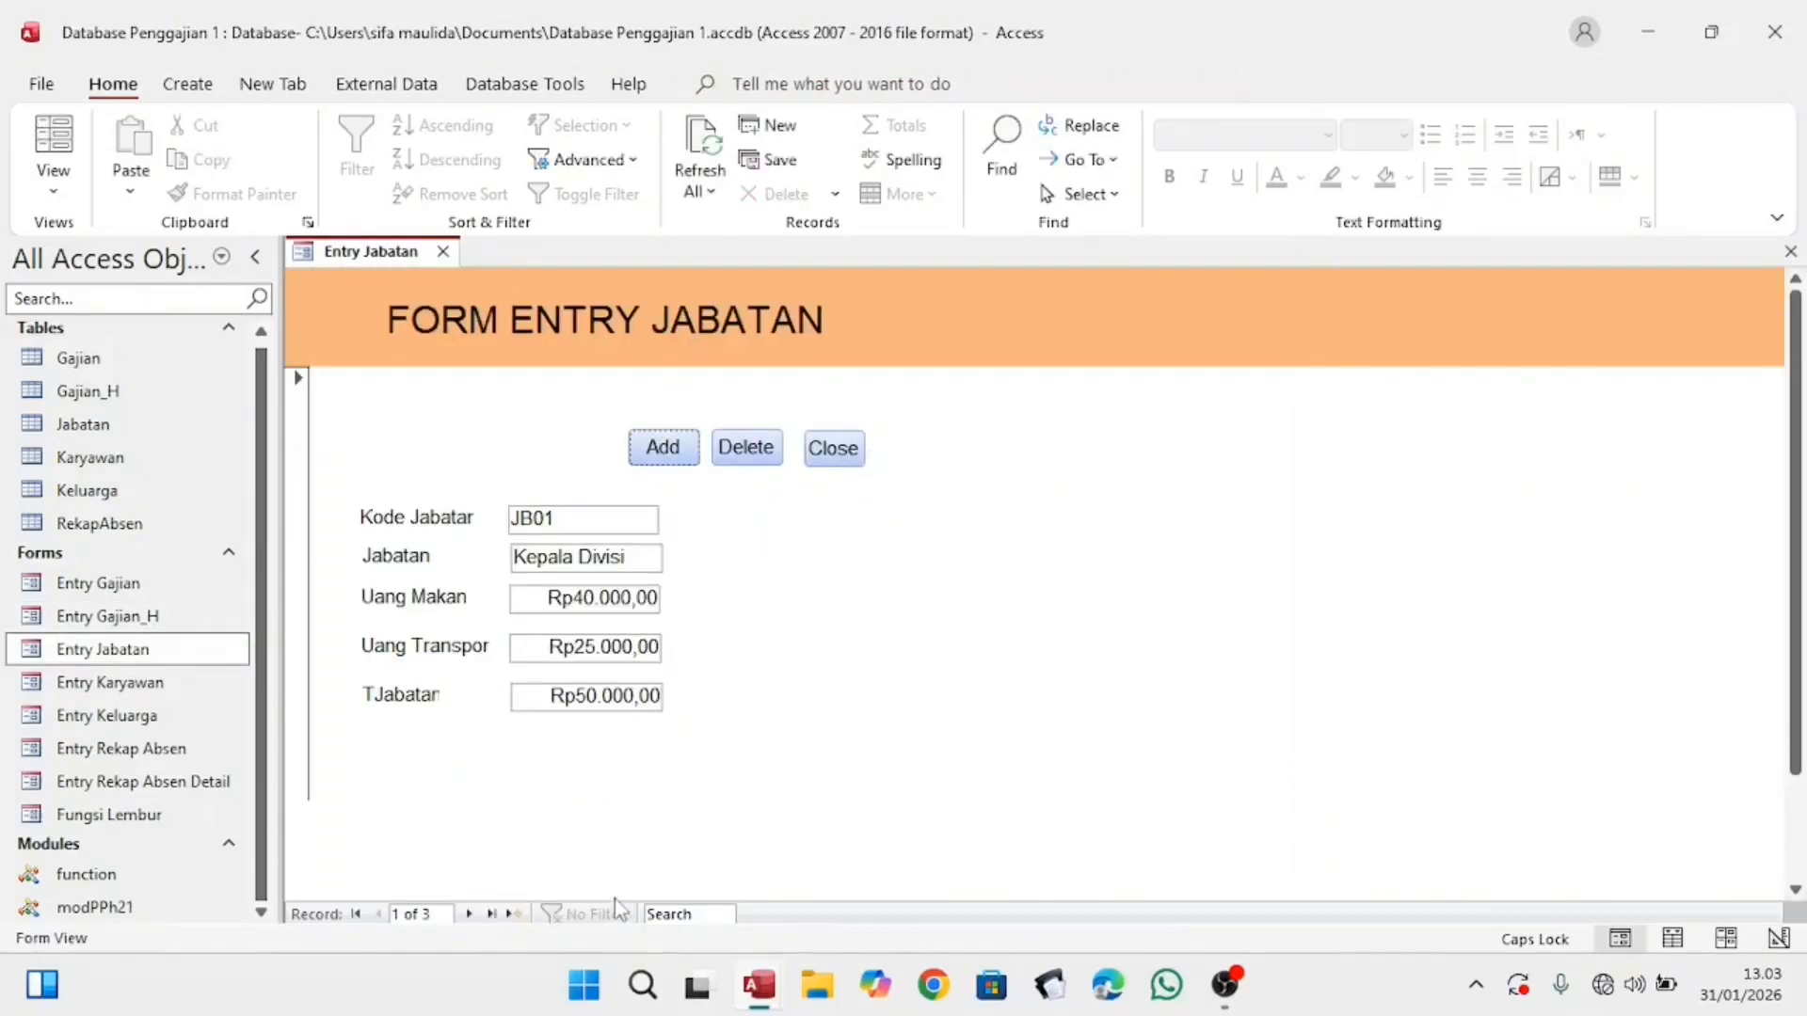
left_click(491, 914)
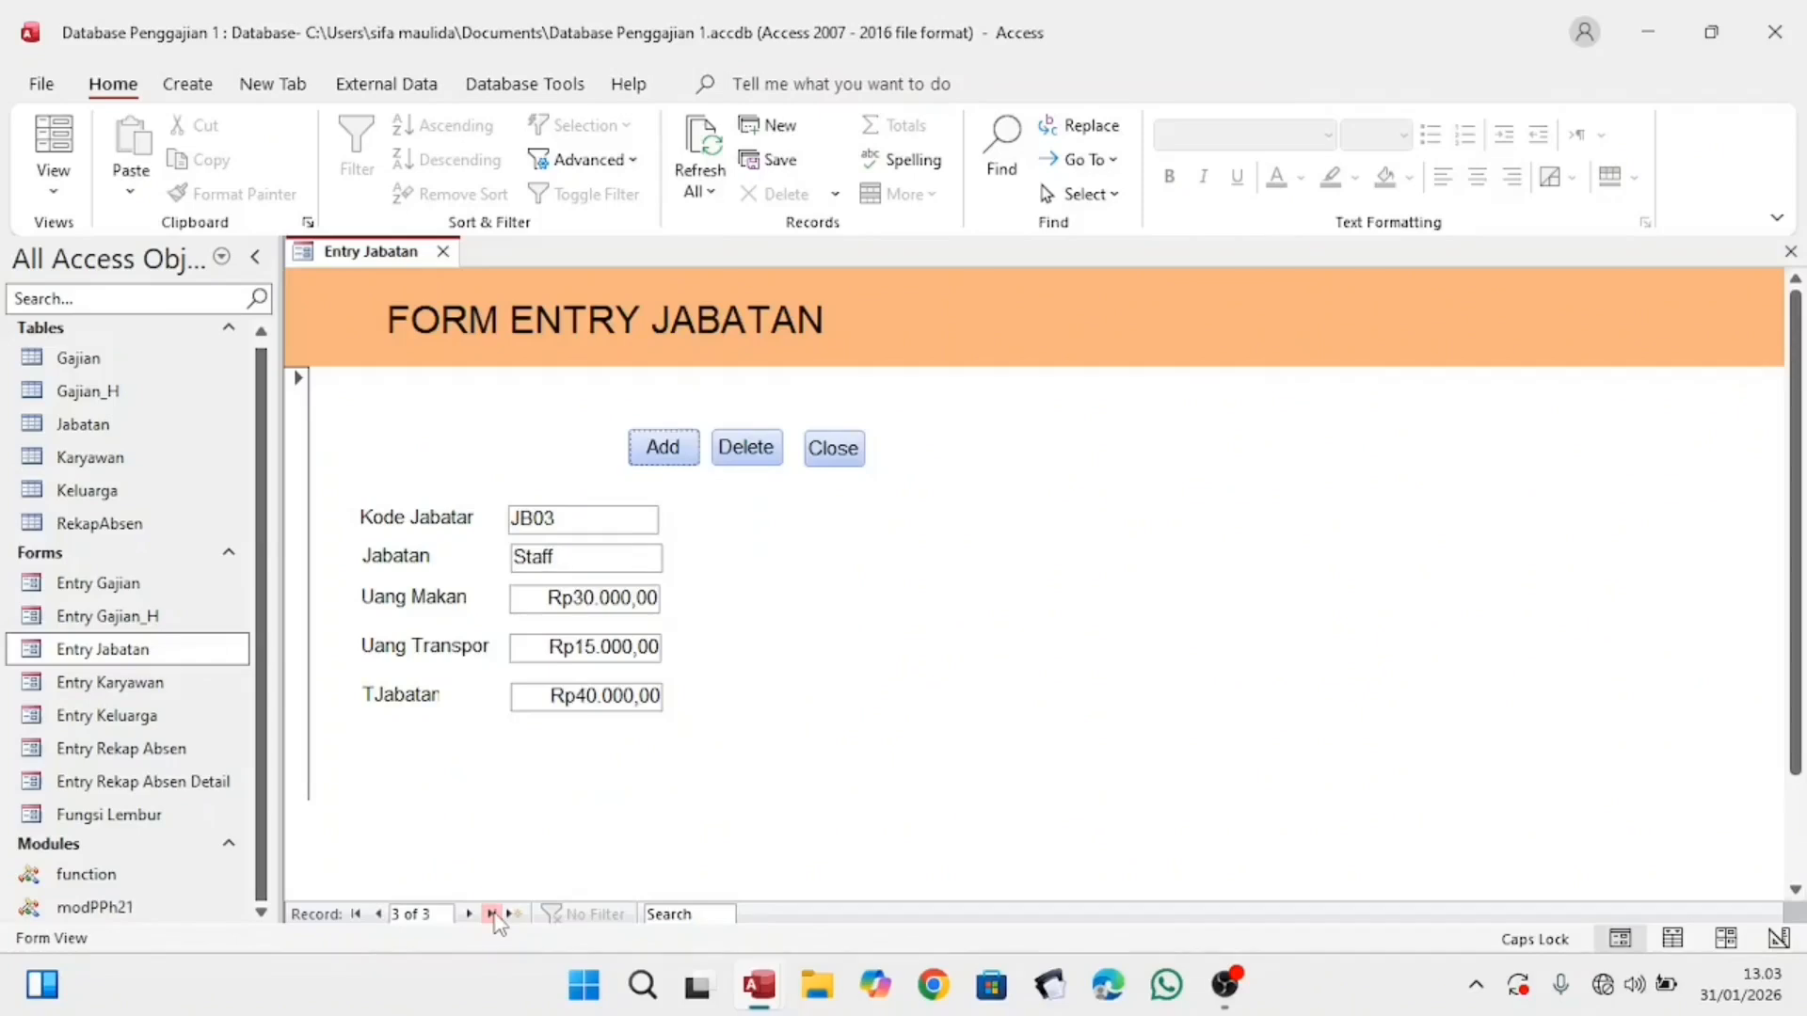
left_click(469, 914)
left_click(378, 914)
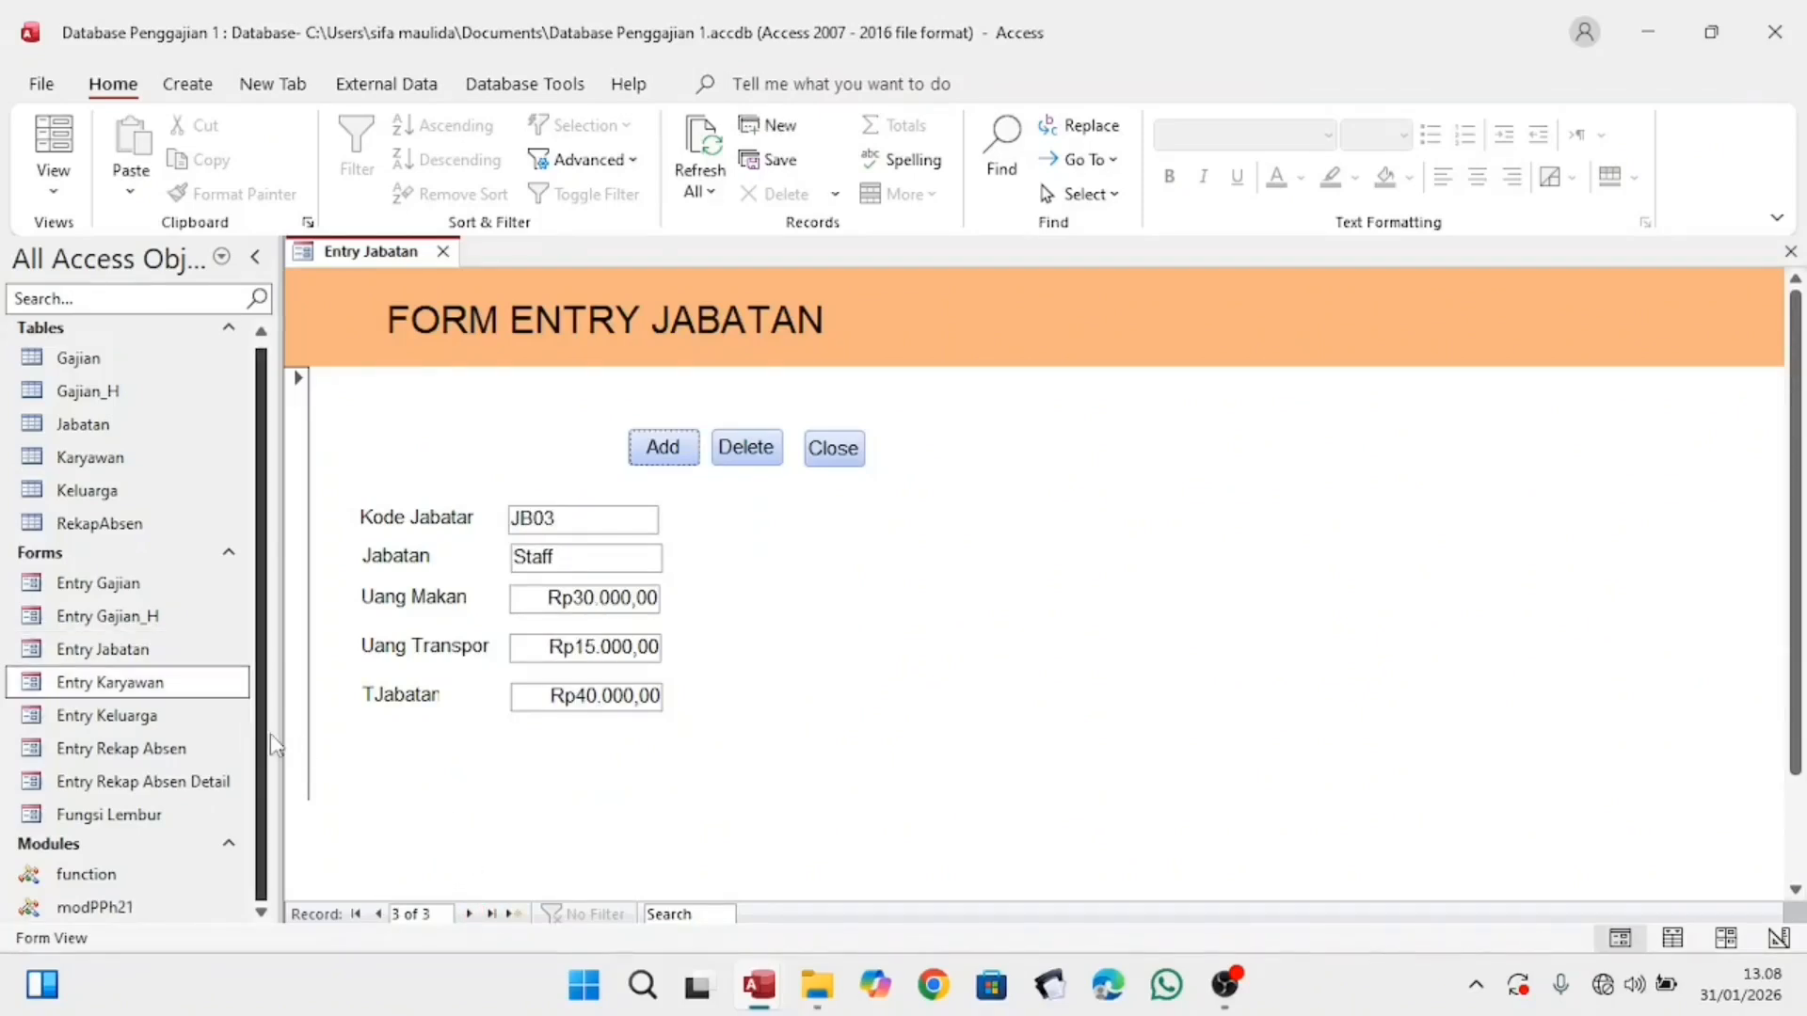
Step: Open the Entry Karyawan form in Design View and delete the existing tab control from its Detail section
right_click(207, 683)
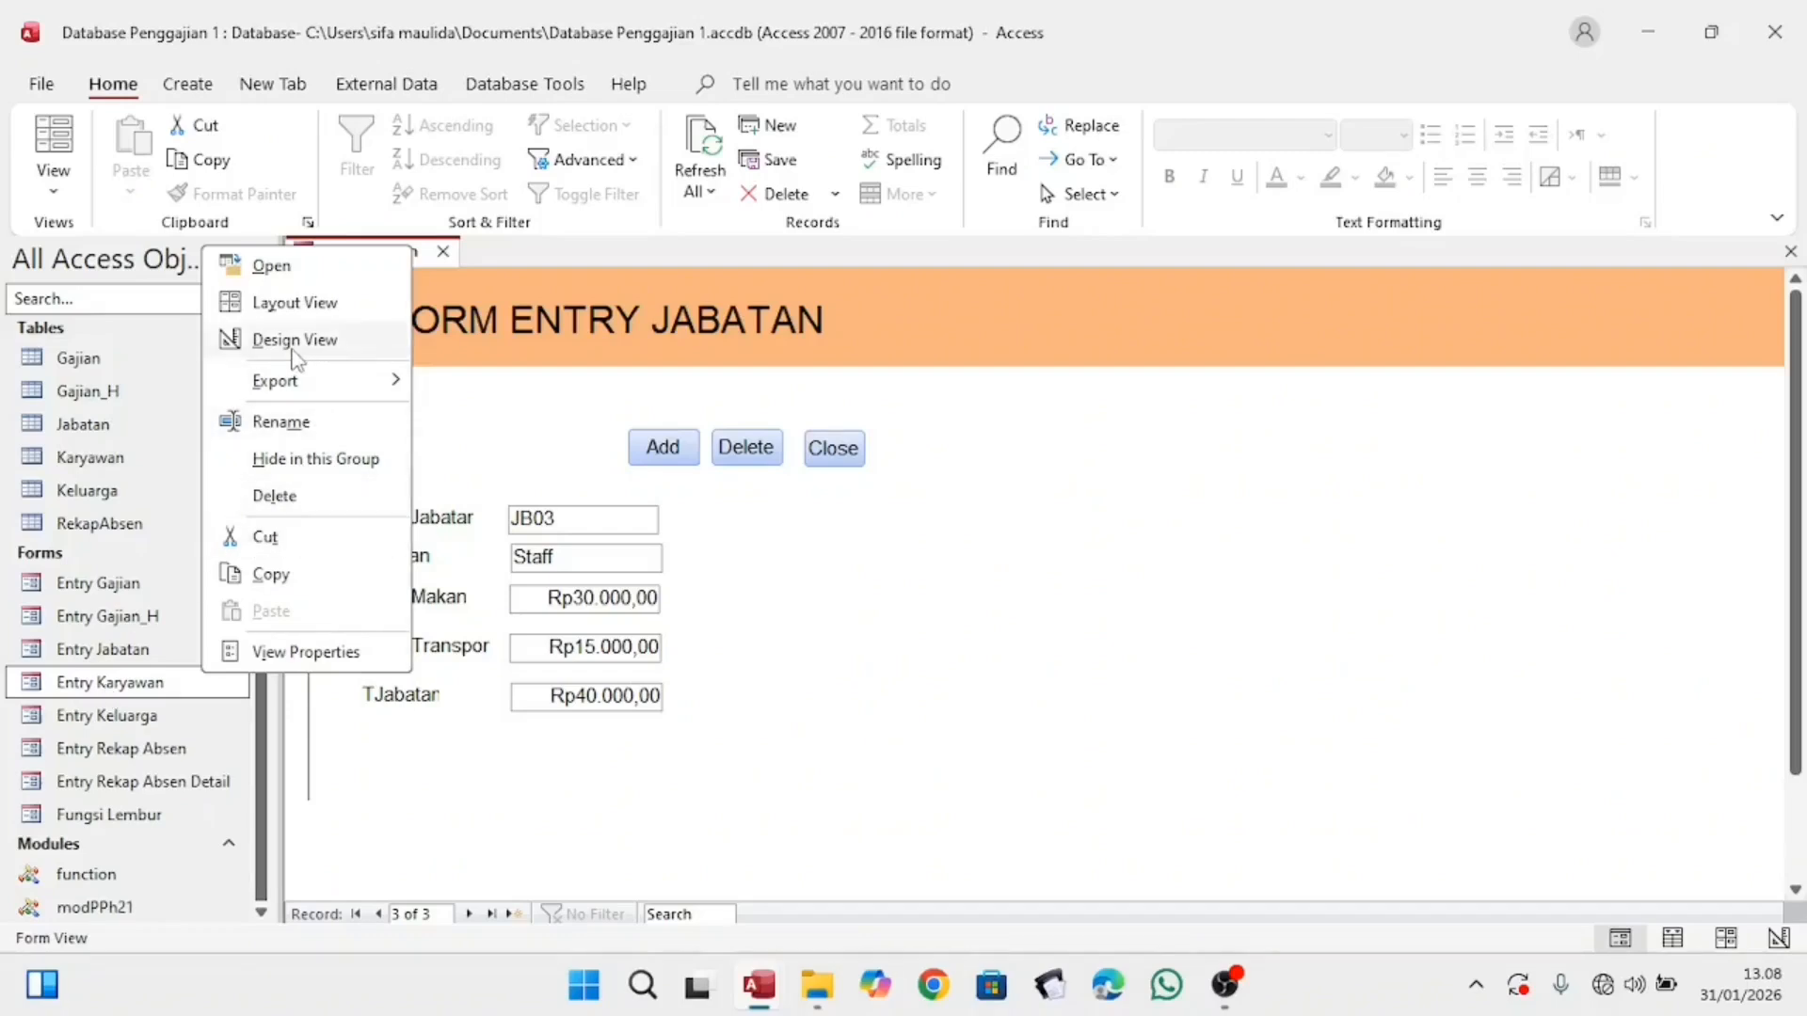
left_click(355, 340)
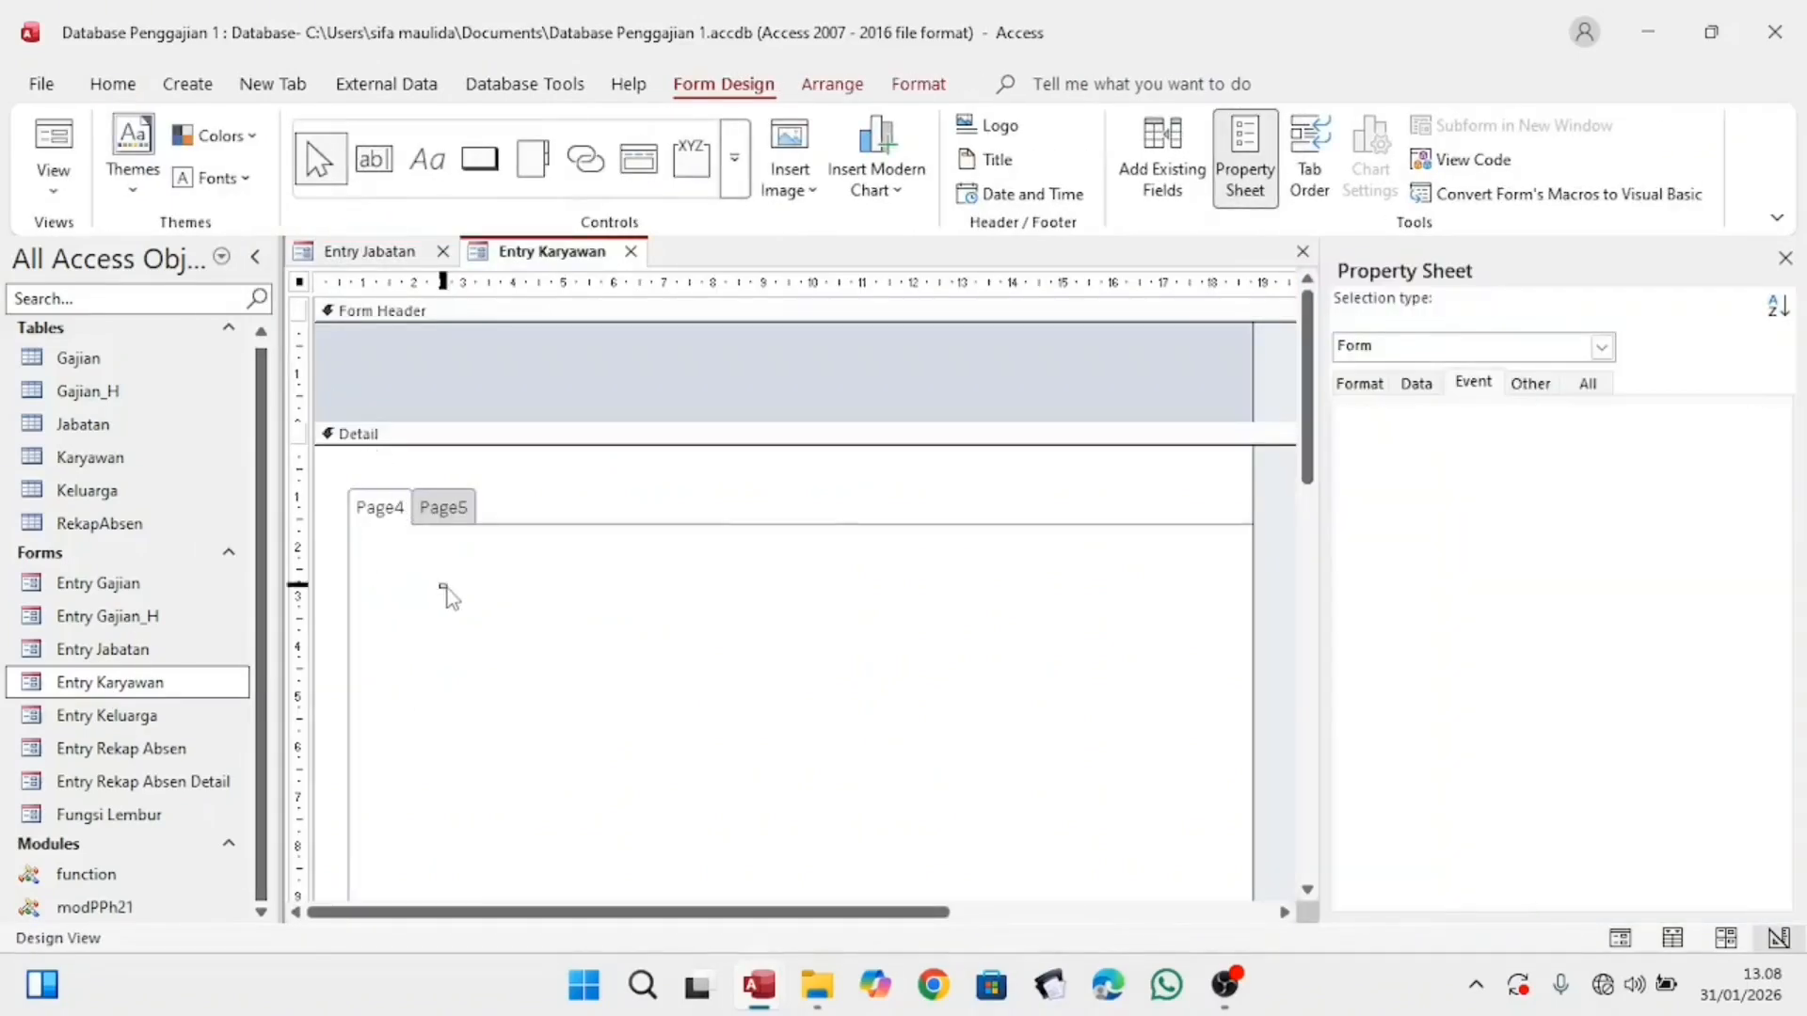
left_click(455, 544)
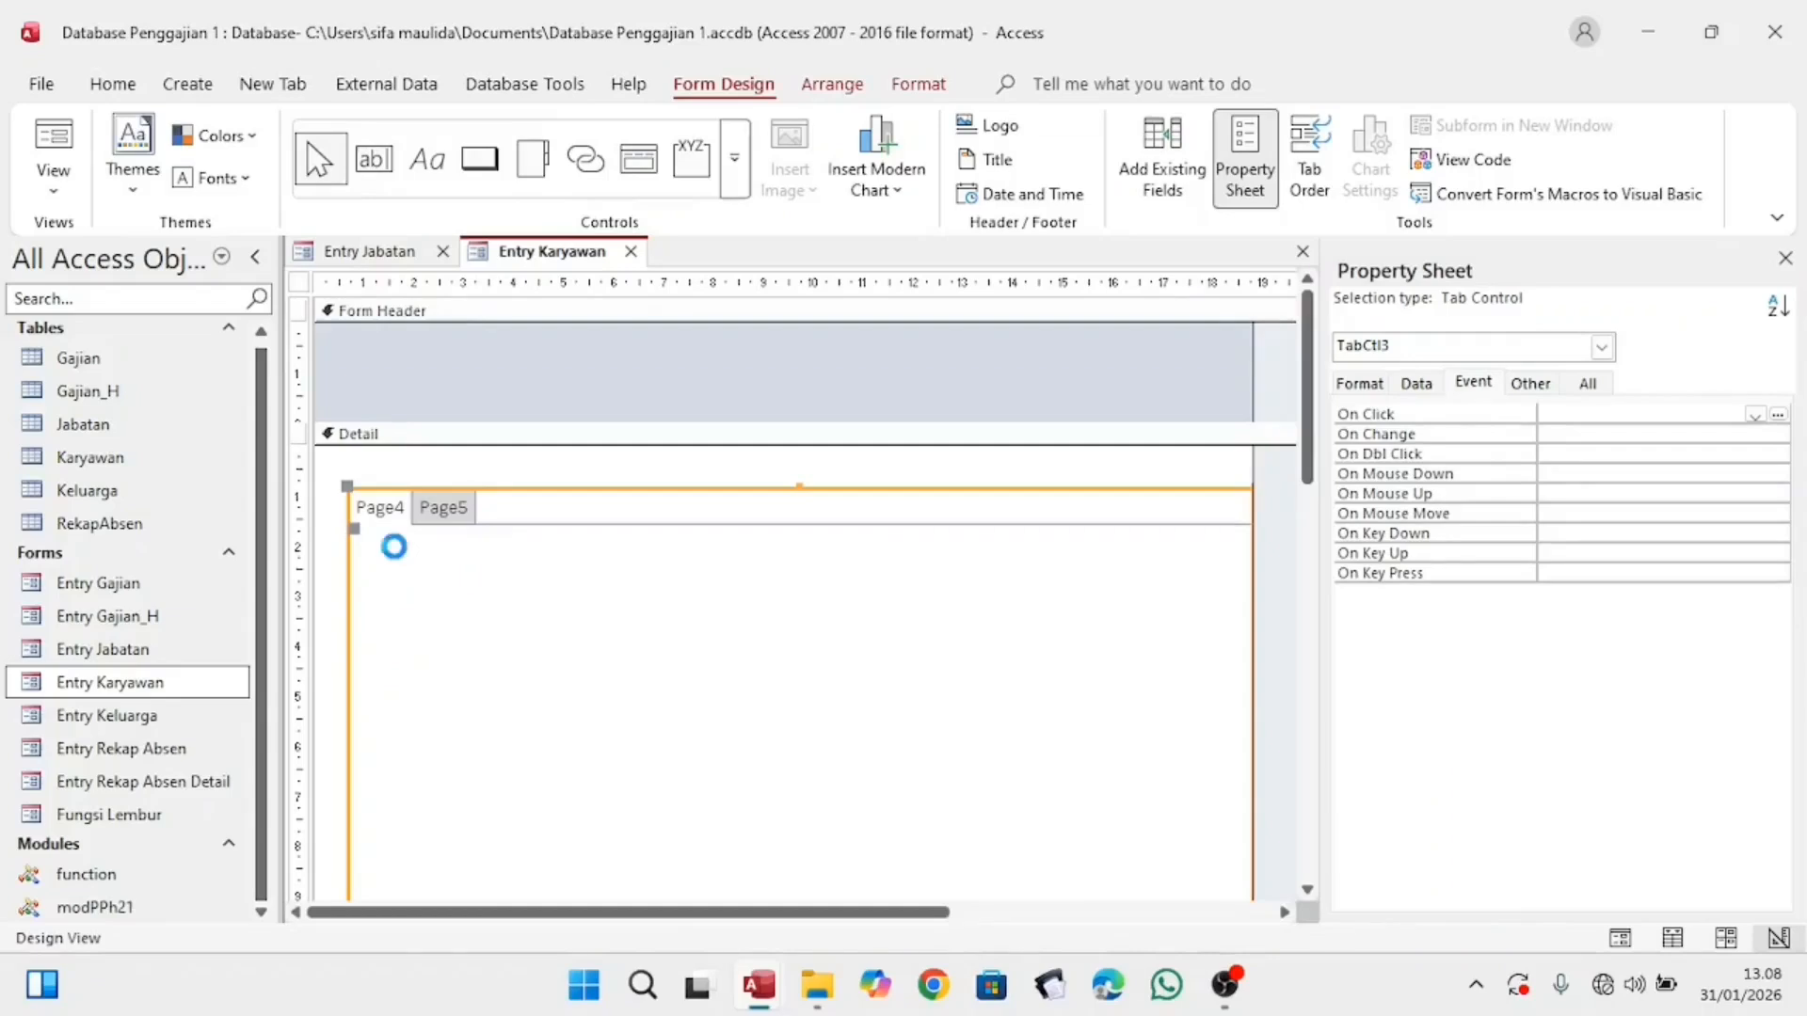
key("Delete")
mouse_move(793, 1005)
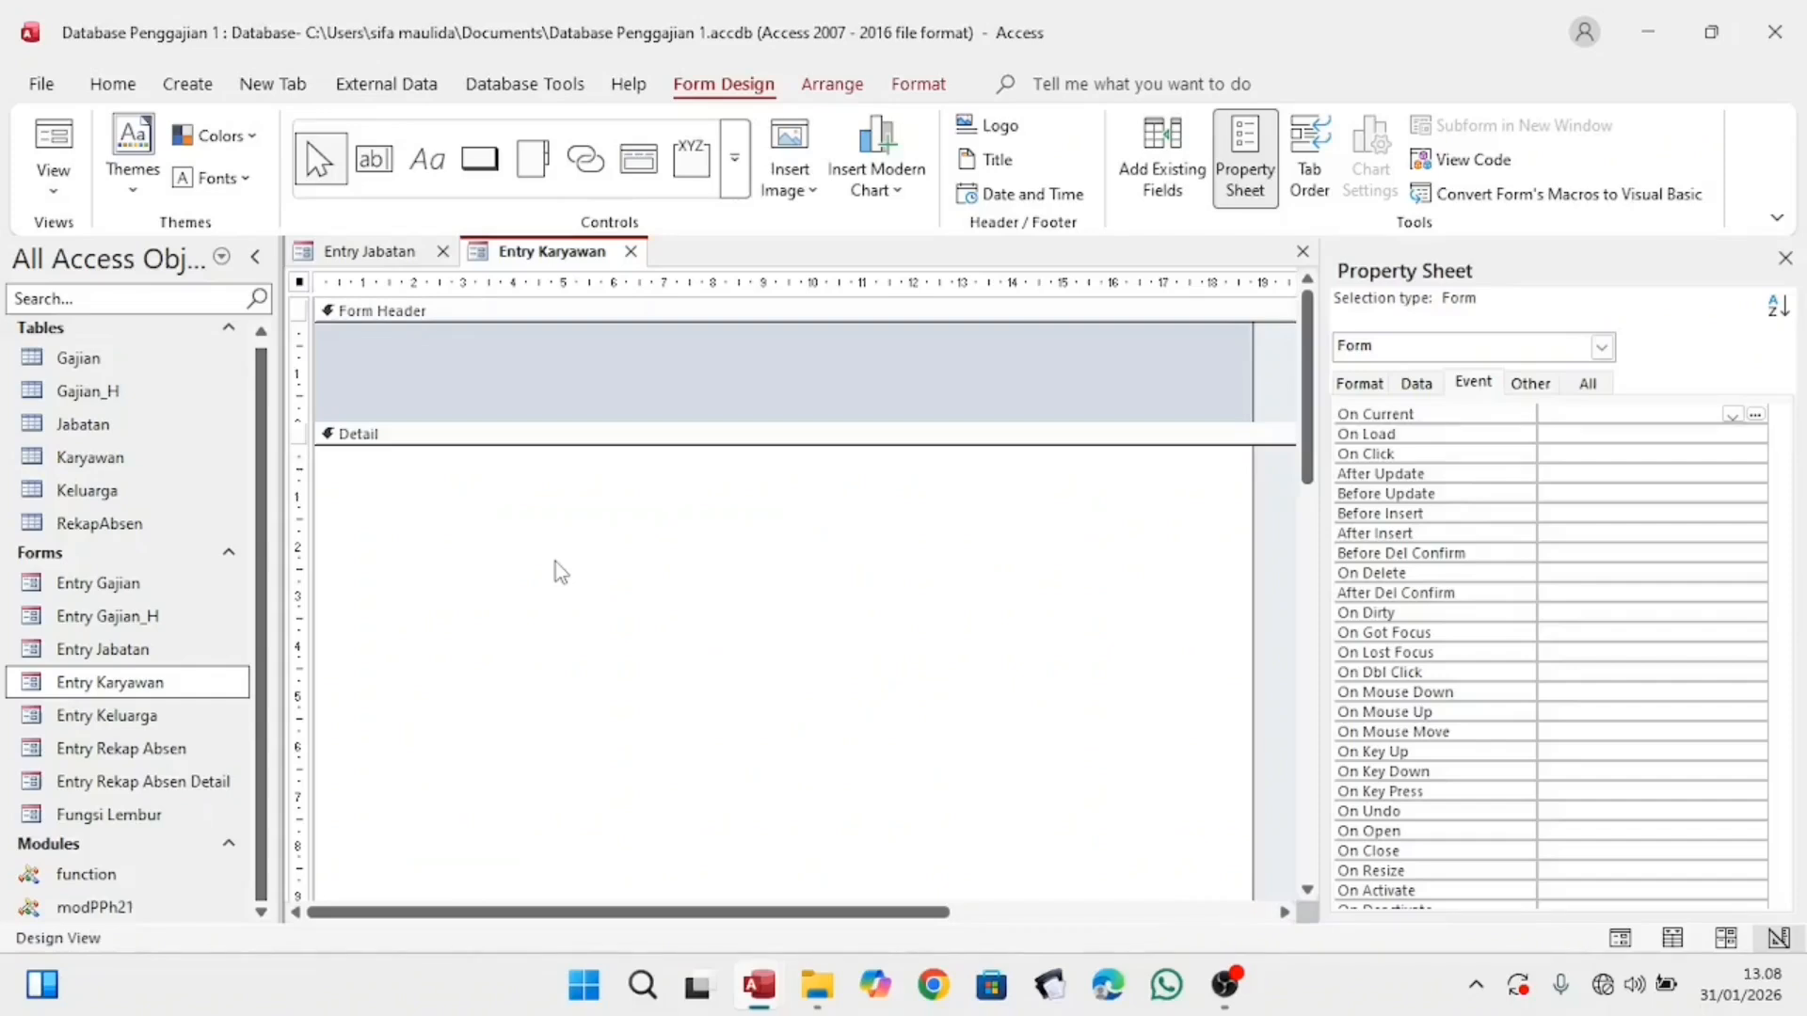
Step: Insert a new tab control in the Detail section, placed about 1.4 cm from the top and 1.1 cm from the left, and display all its properties
left_click(532, 160)
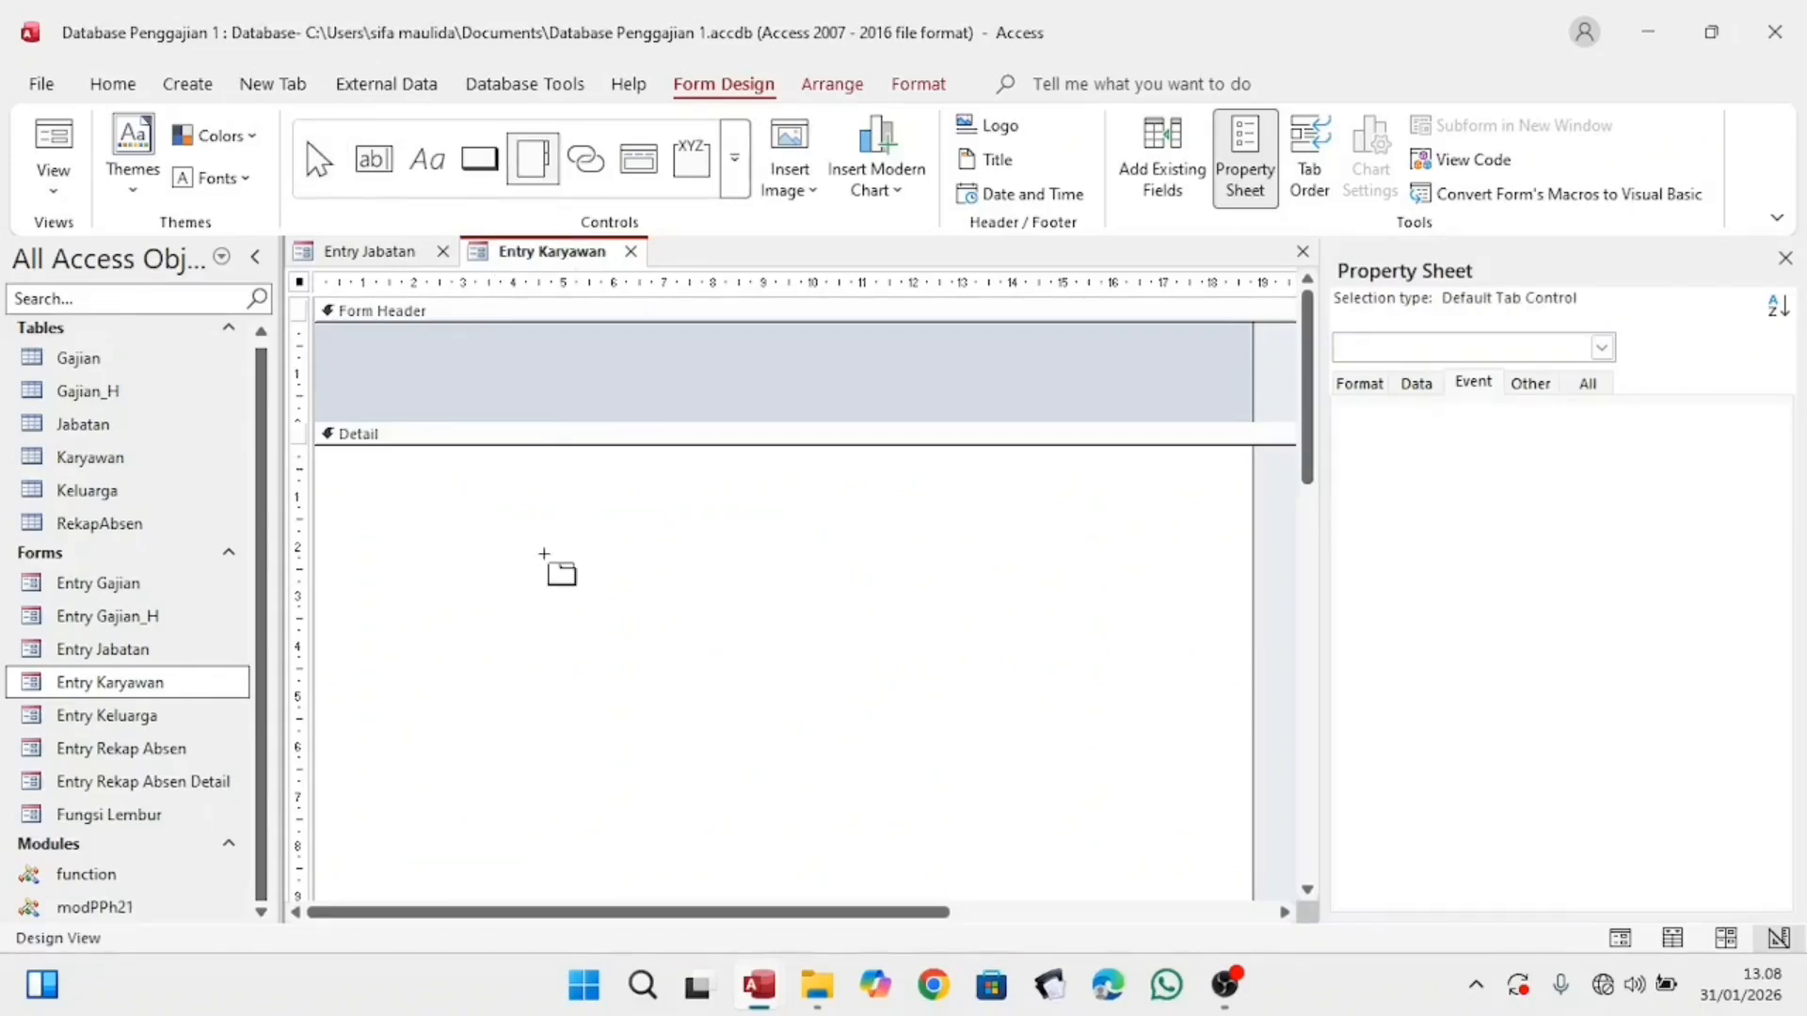
left_click(512, 590)
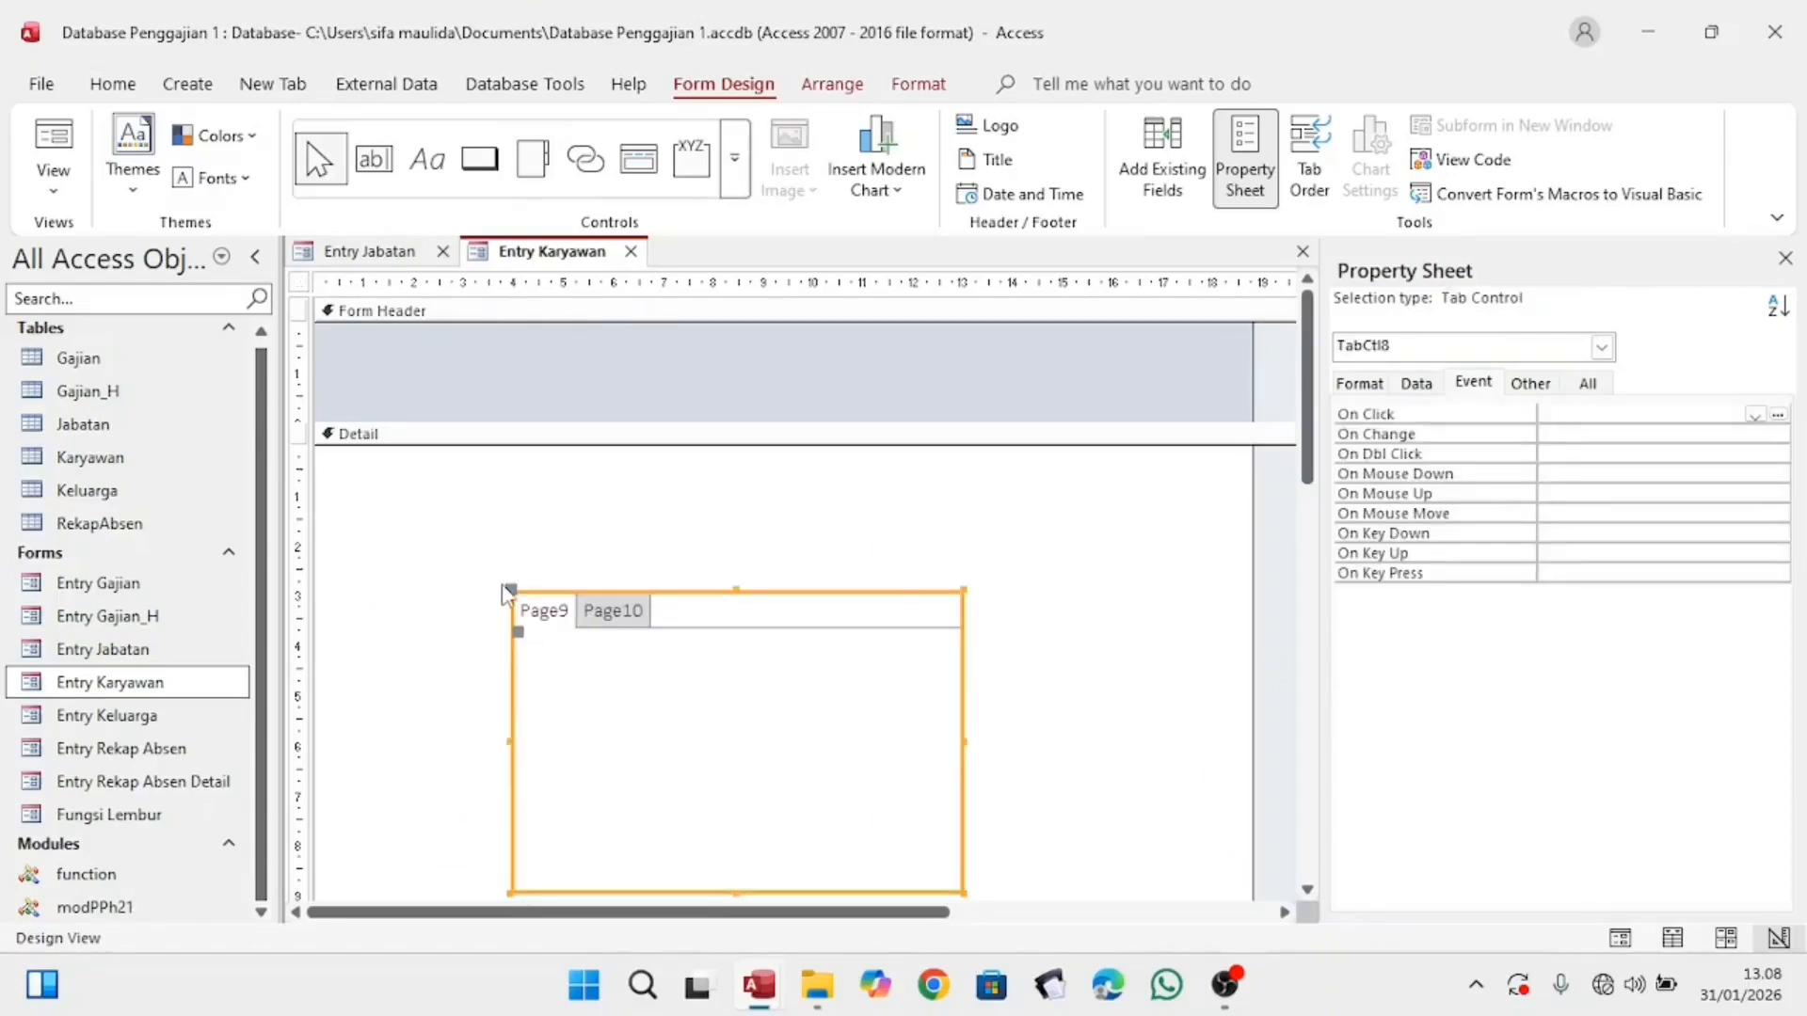
left_click_drag(505, 588, 367, 512)
left_click(419, 543)
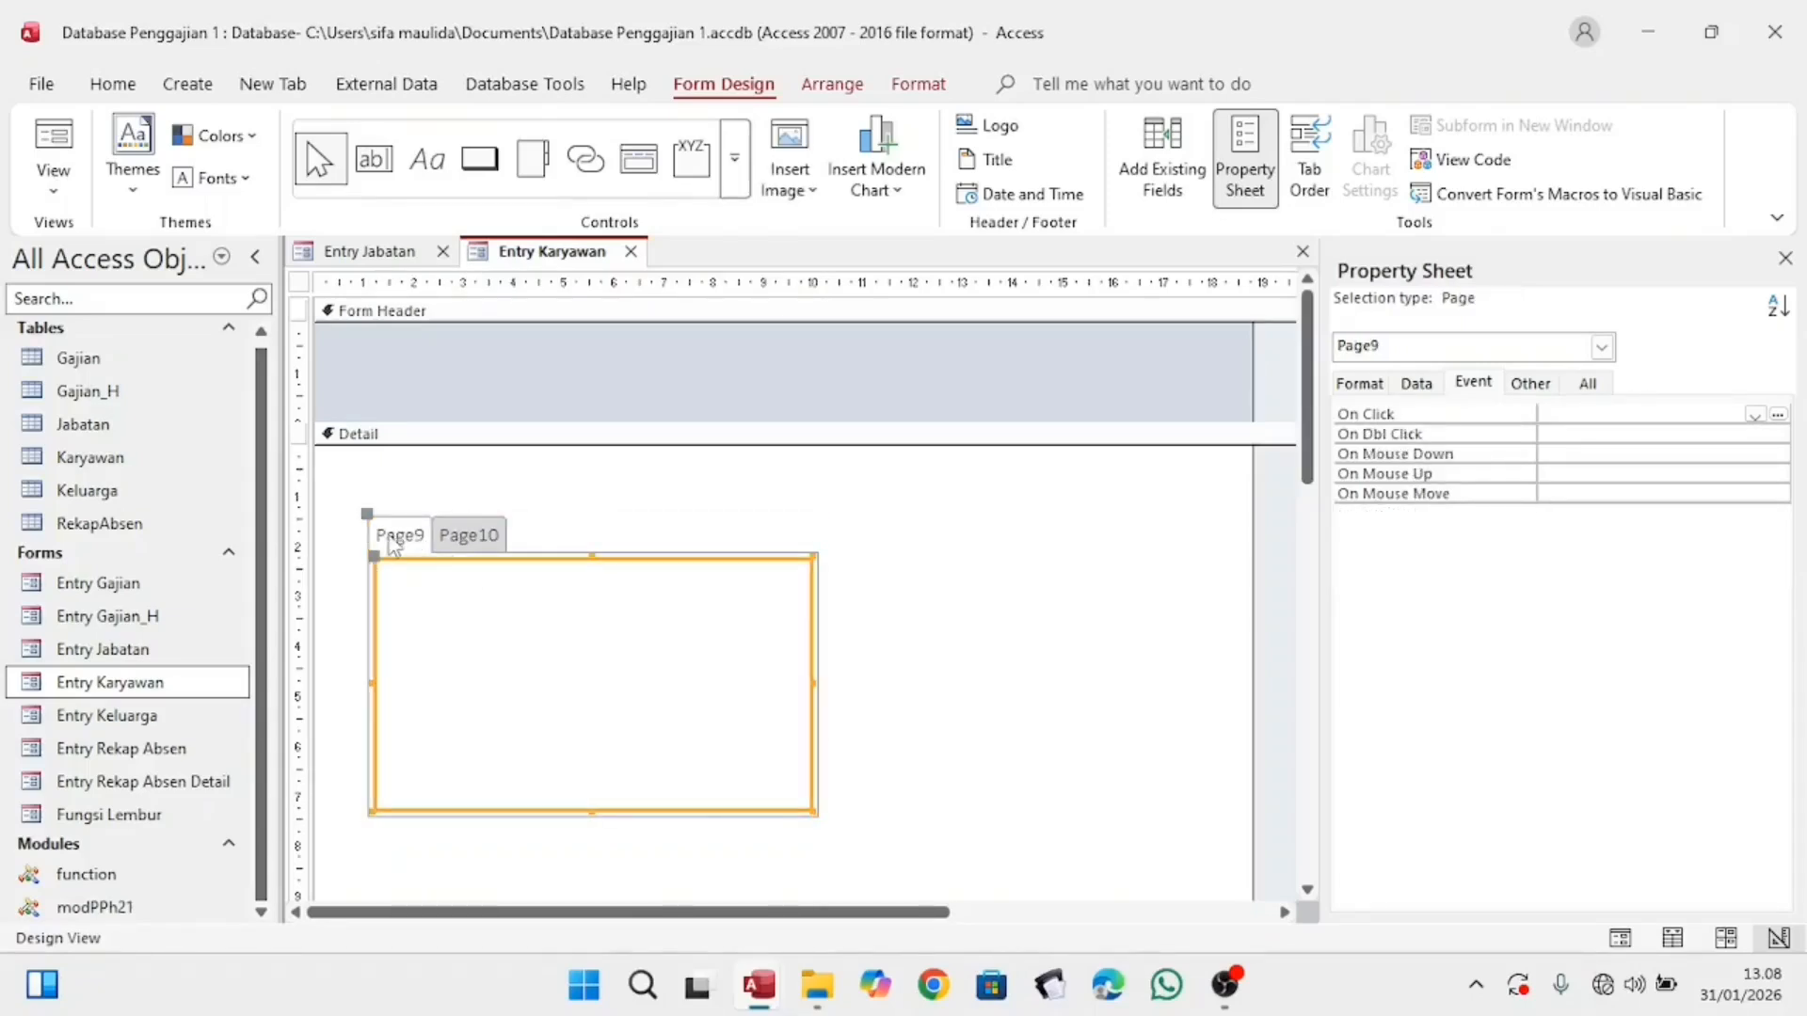
left_click(694, 535)
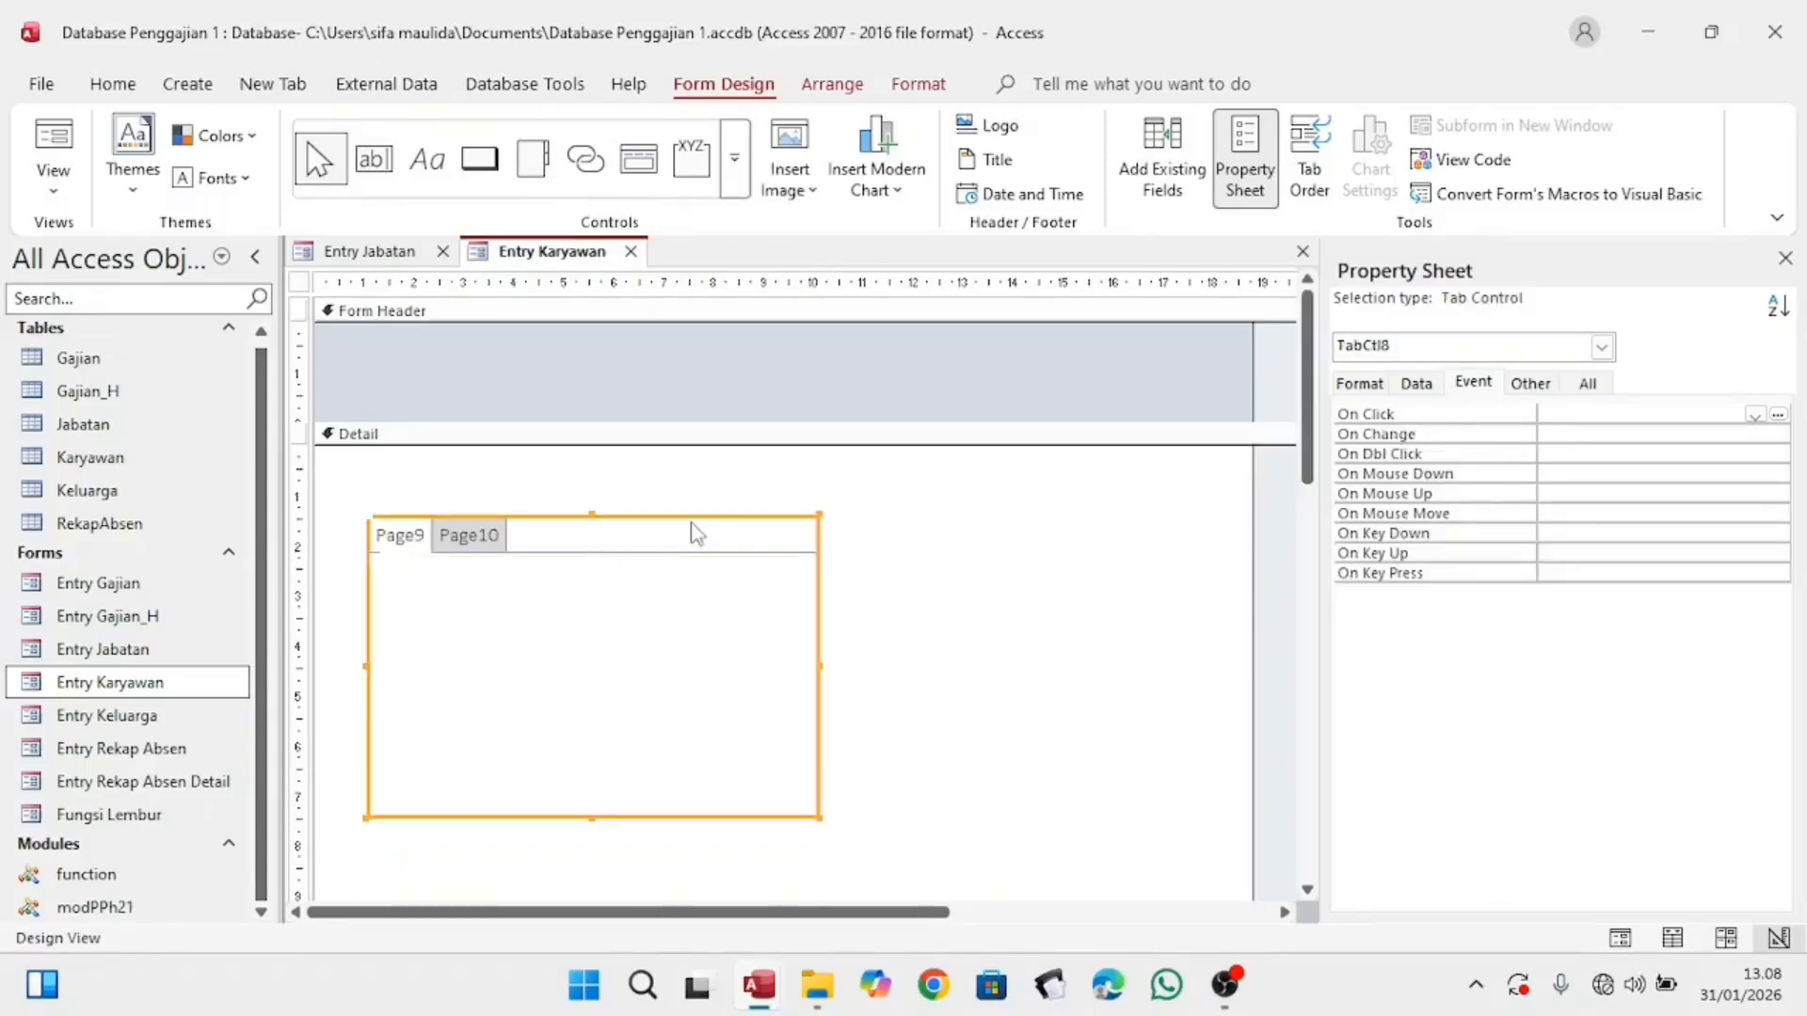
left_click(1587, 385)
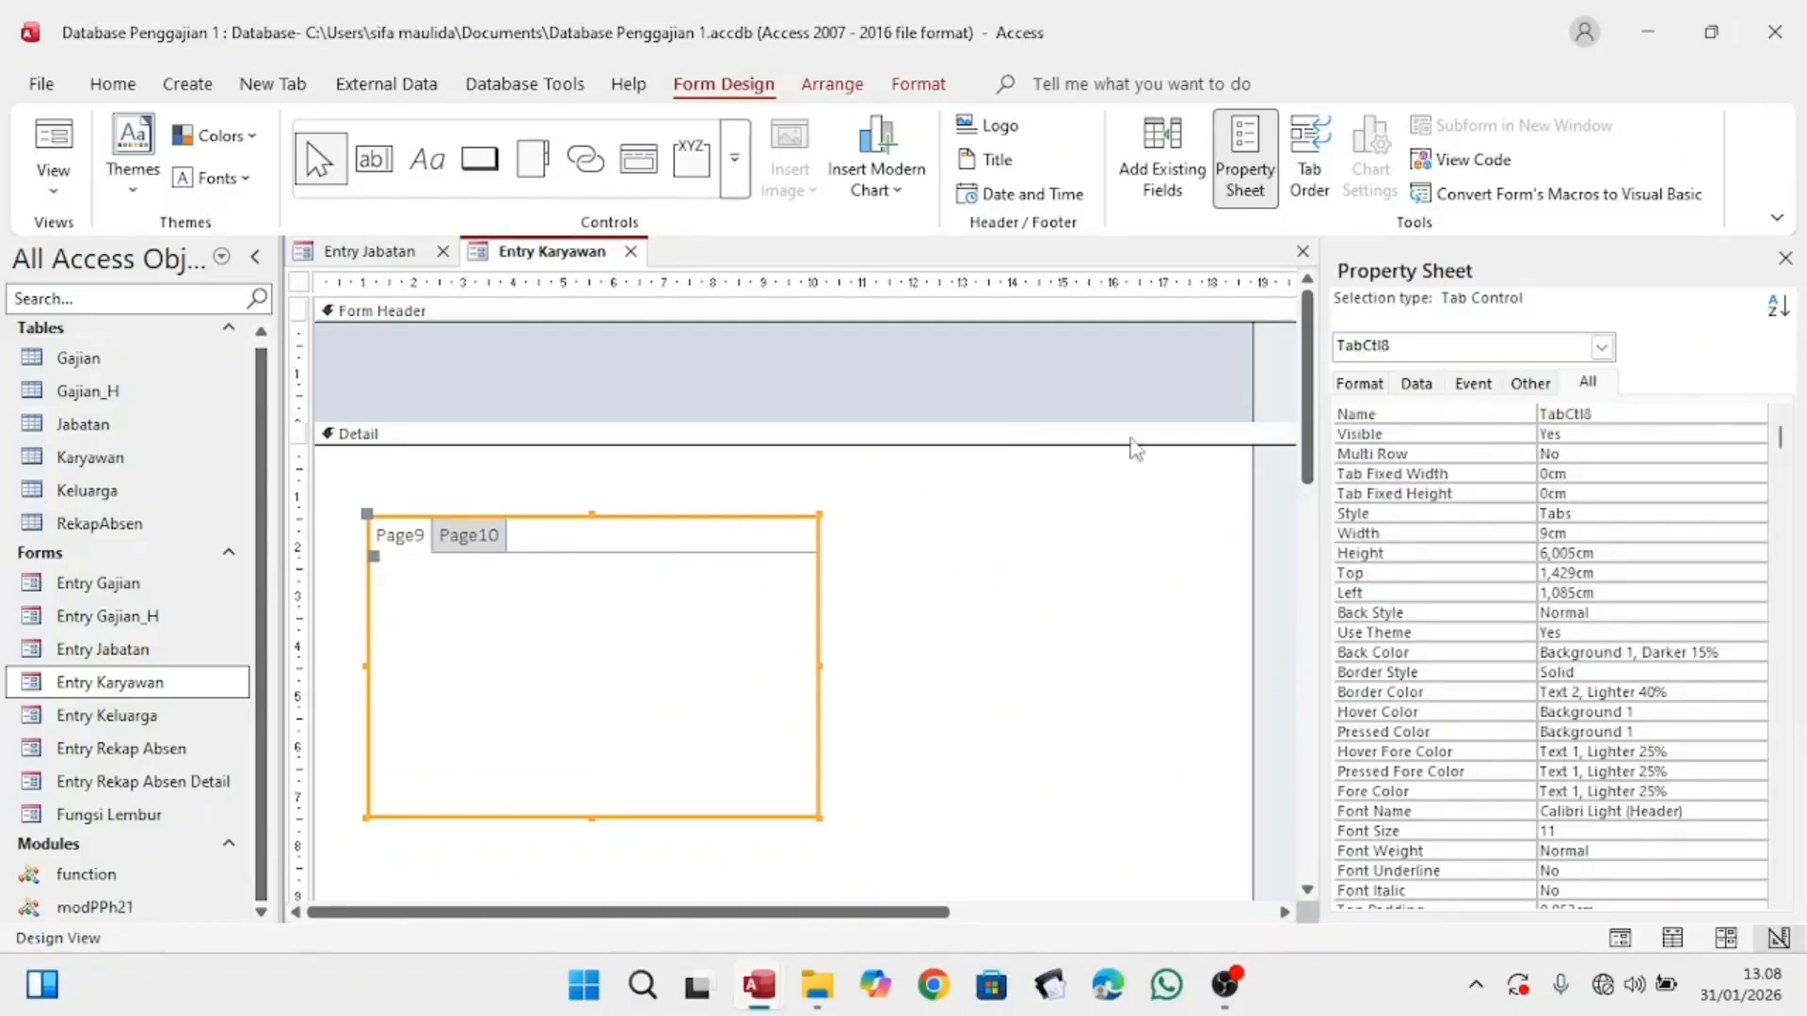
Step: Display the fields available from the Karyawan table, and select the first page of the tab control
left_click(427, 616)
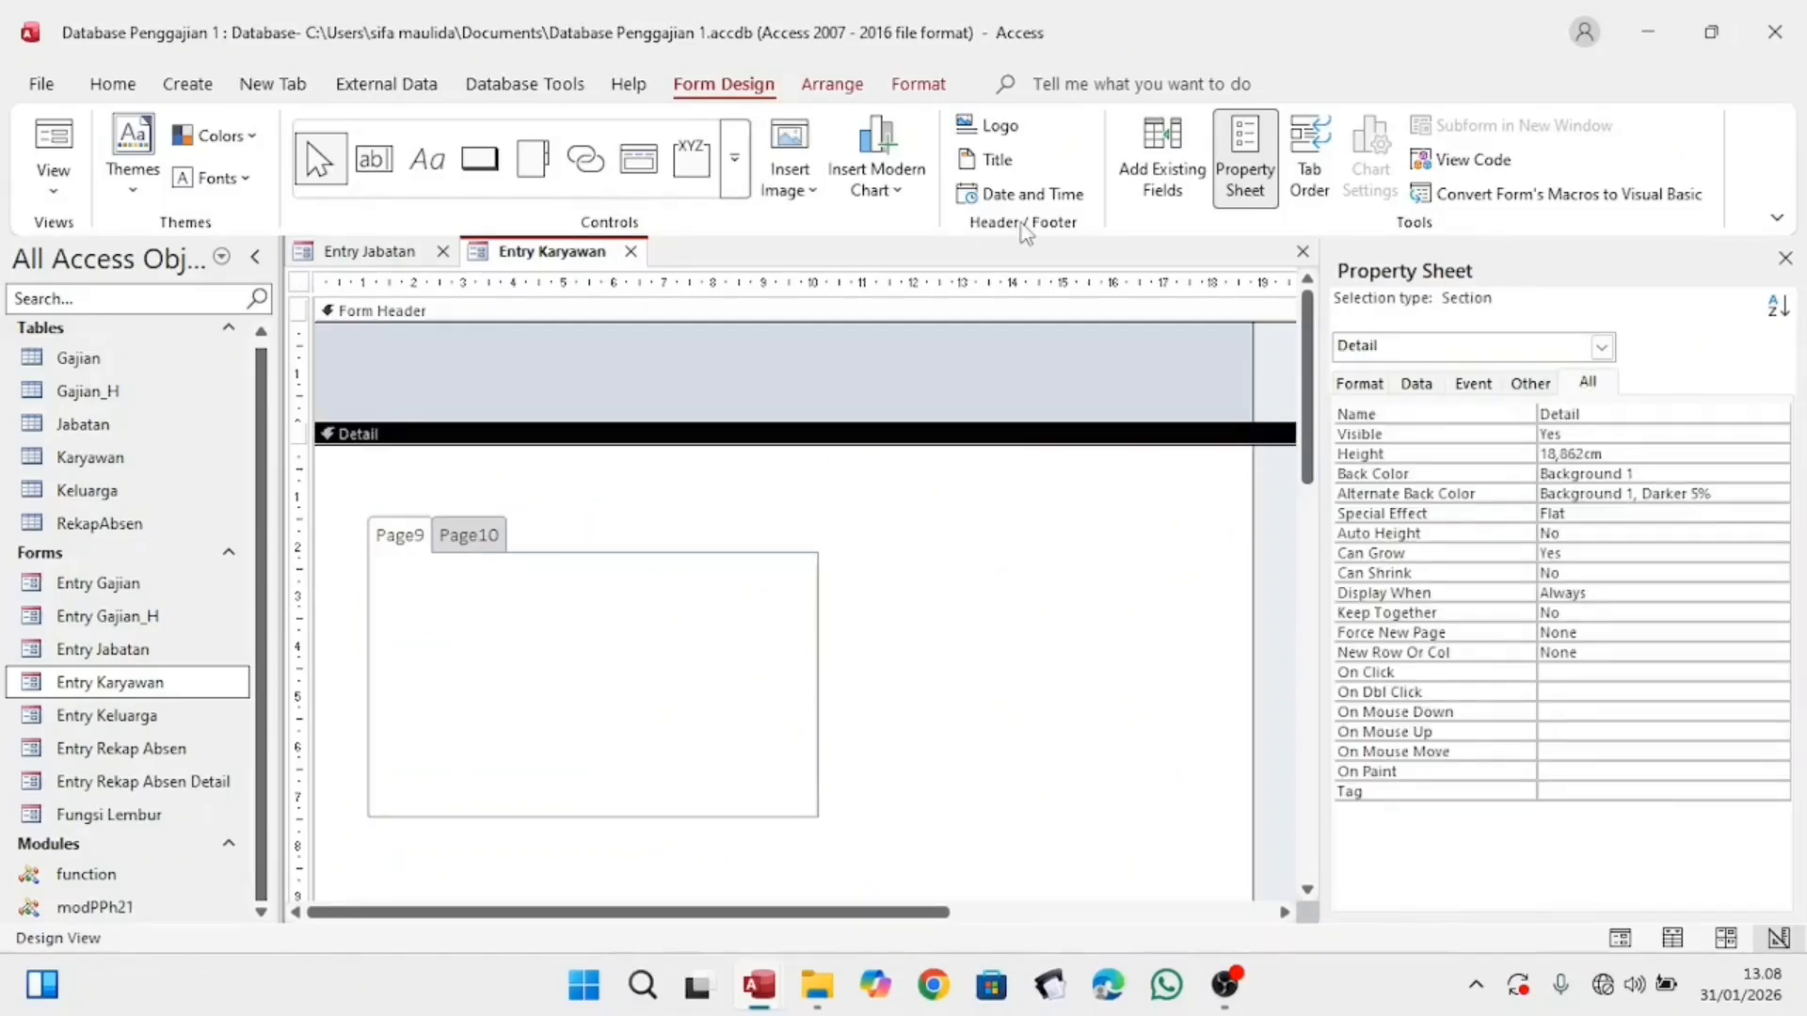
left_click(1162, 158)
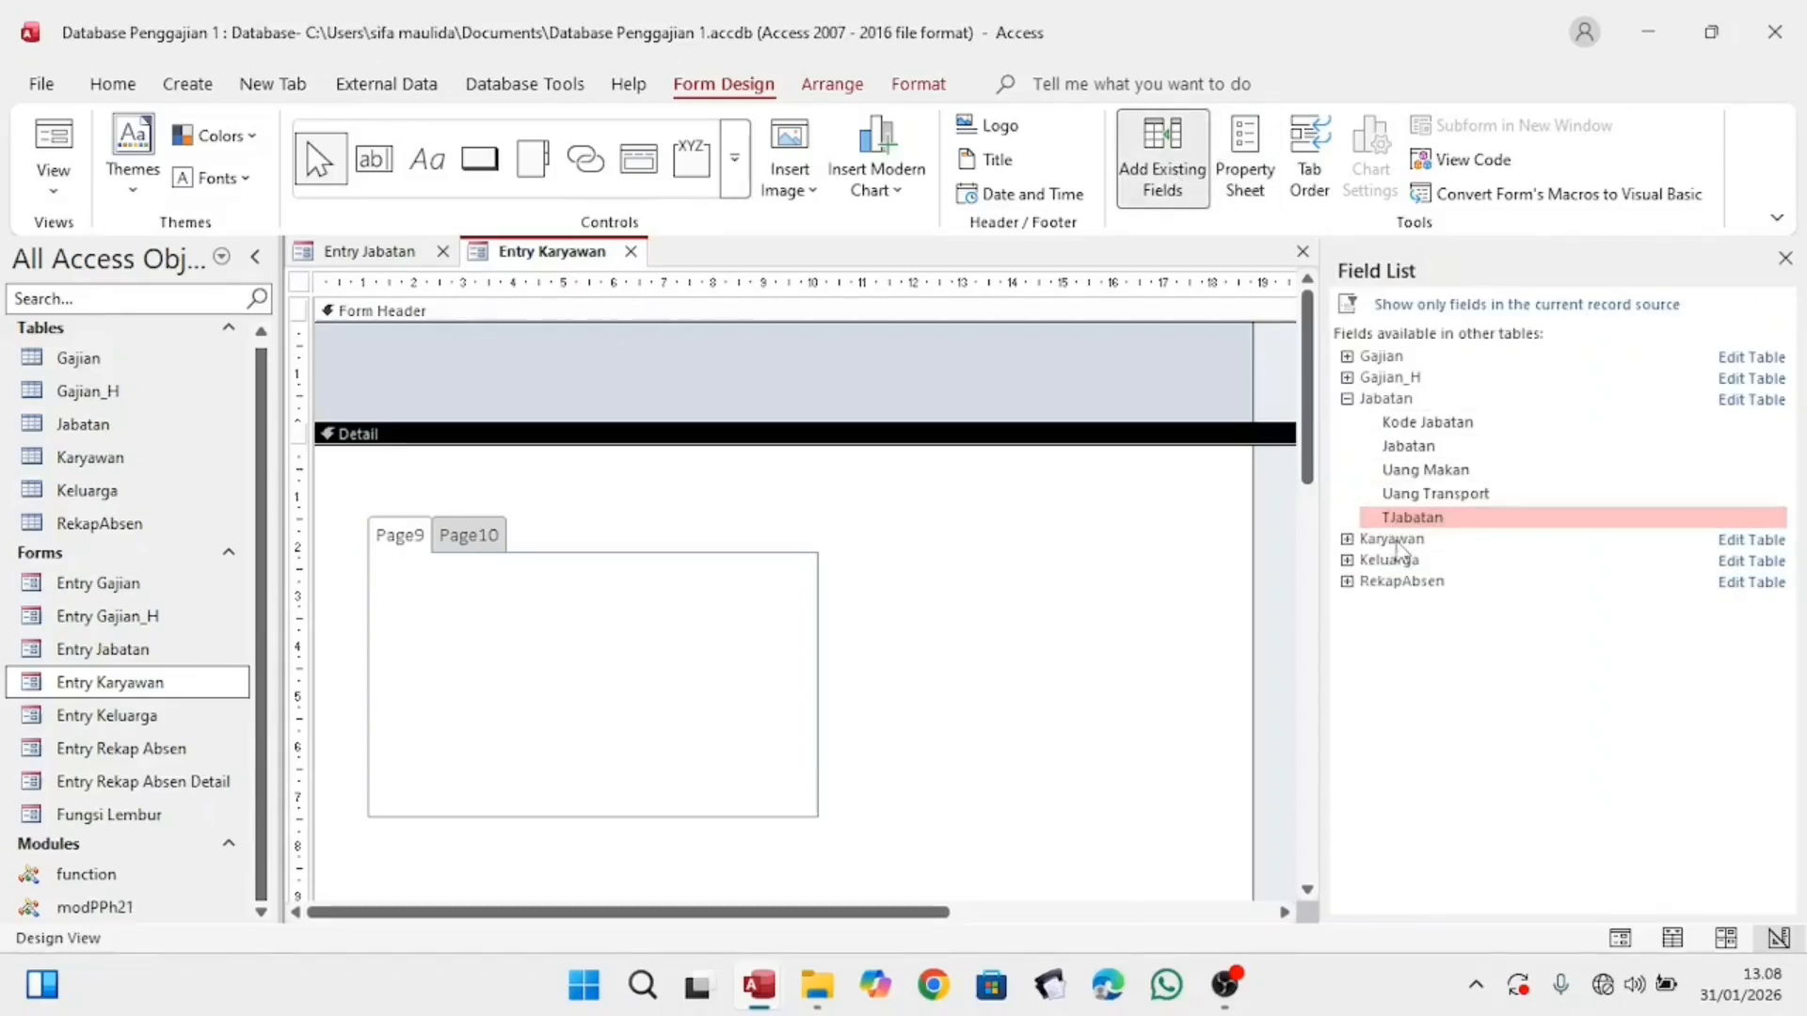
left_click(1374, 542)
left_click(1346, 540)
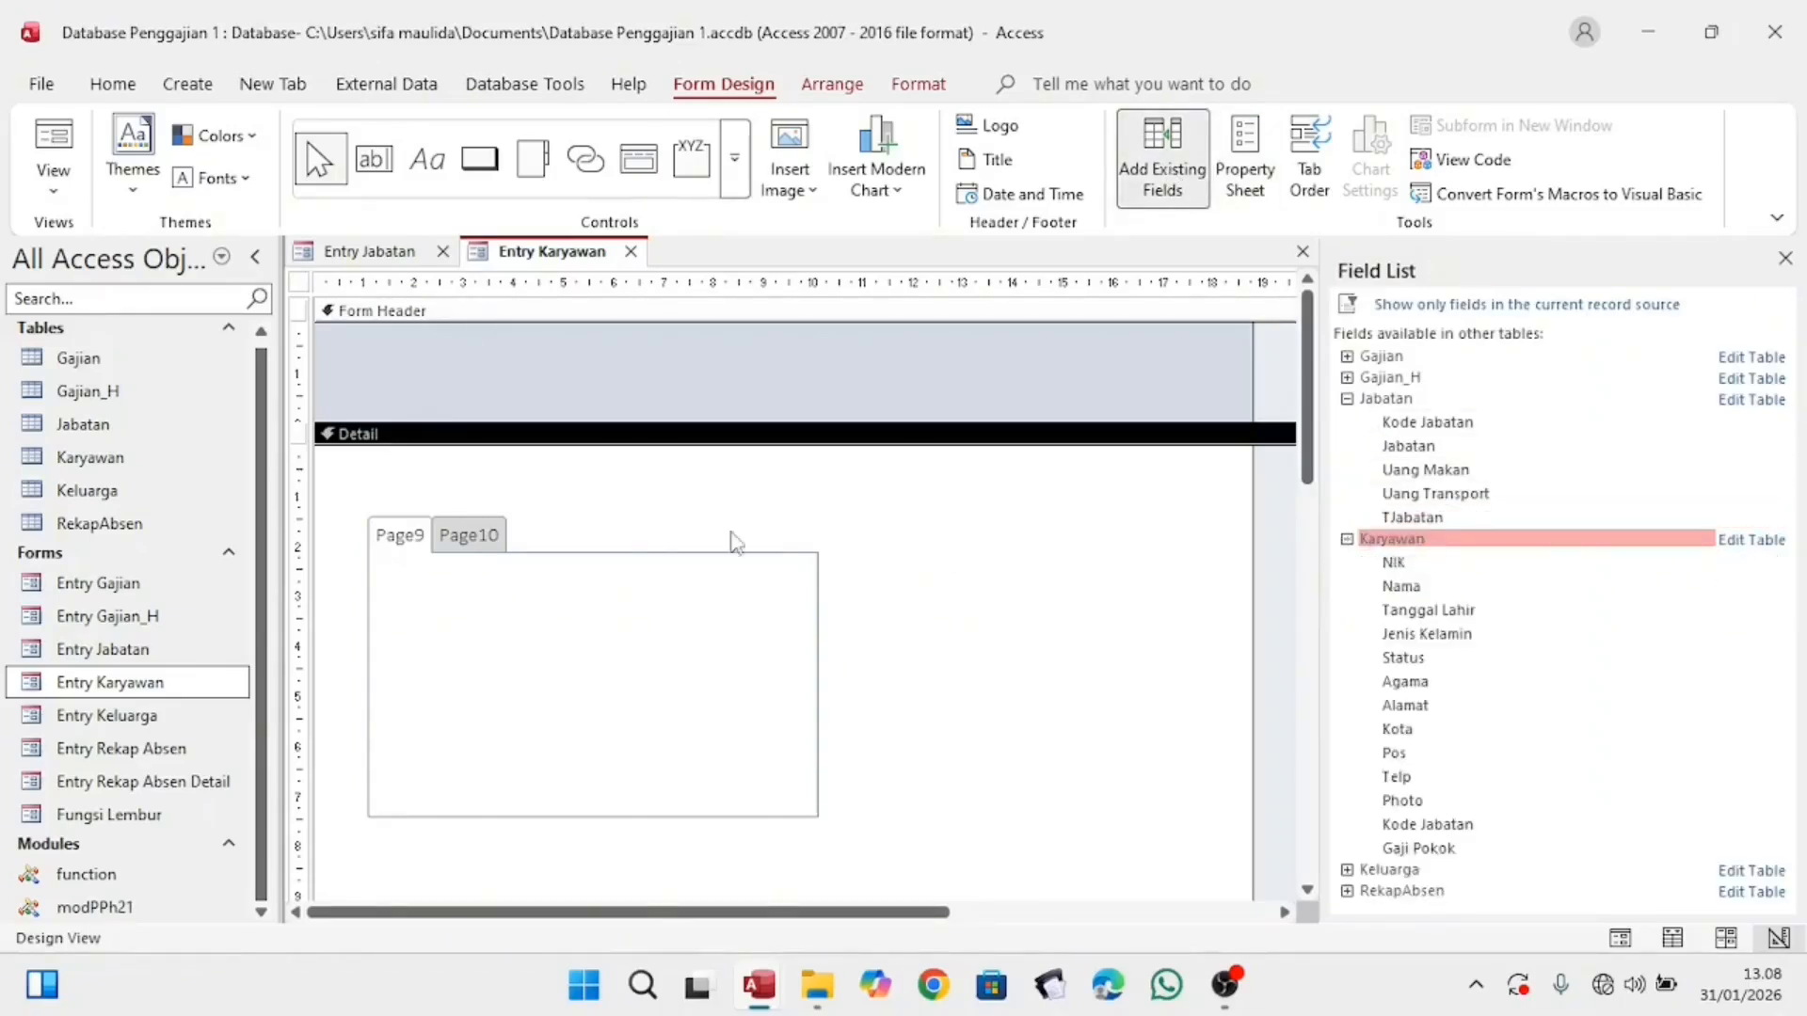
left_click(454, 537)
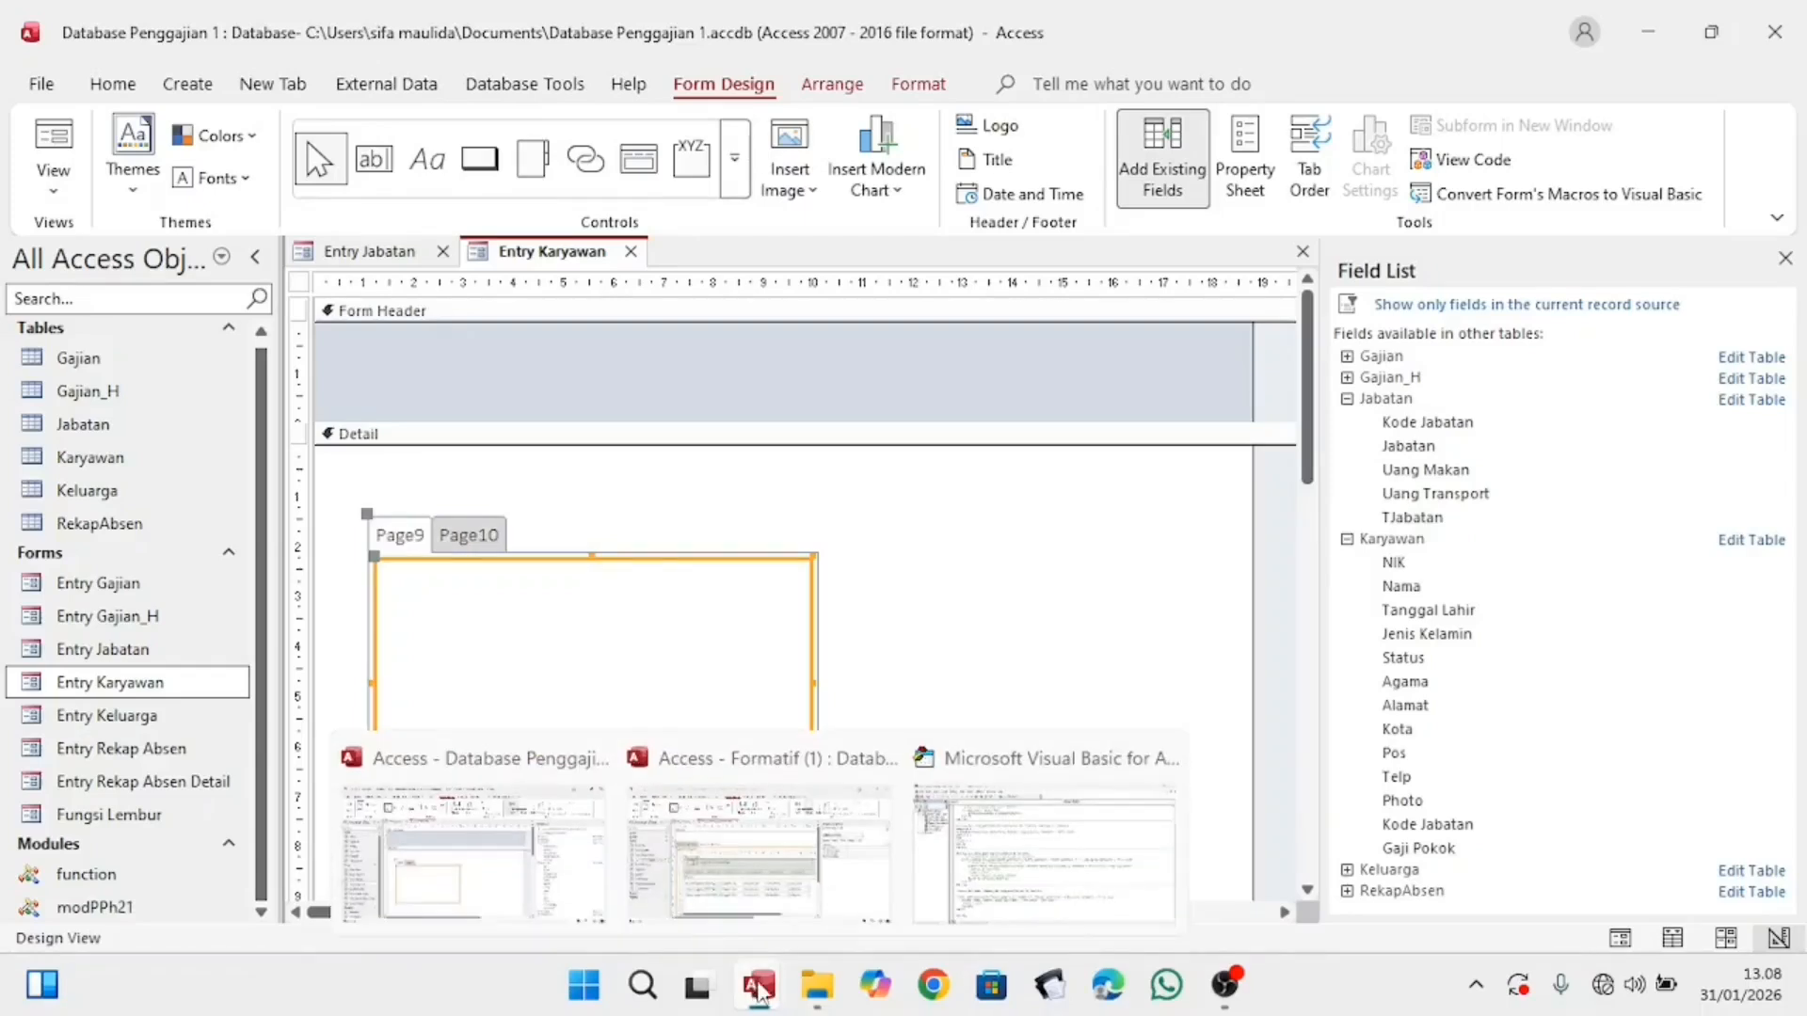
Step: Switch to the Formatif (1) database and examine the Biodata Karyawan and Anggota Keluarga pages of its employee form
left_click(867, 924)
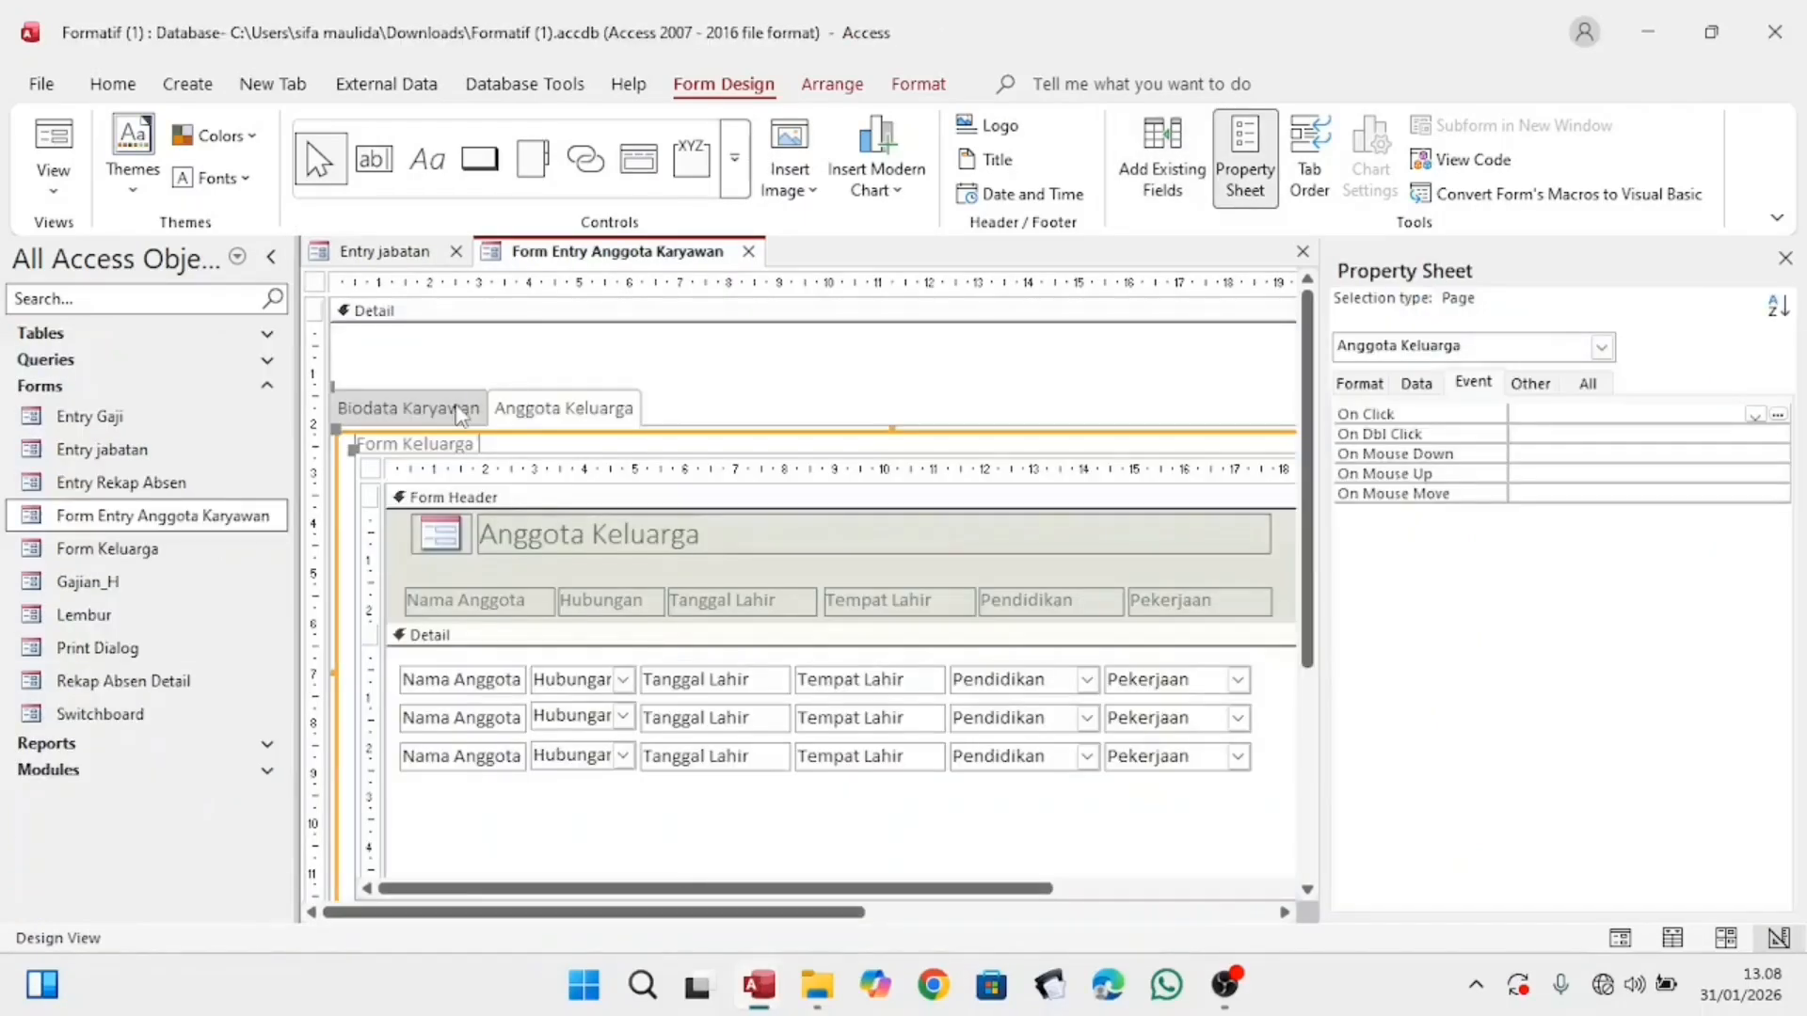
left_click(459, 413)
left_click(576, 412)
left_click(470, 410)
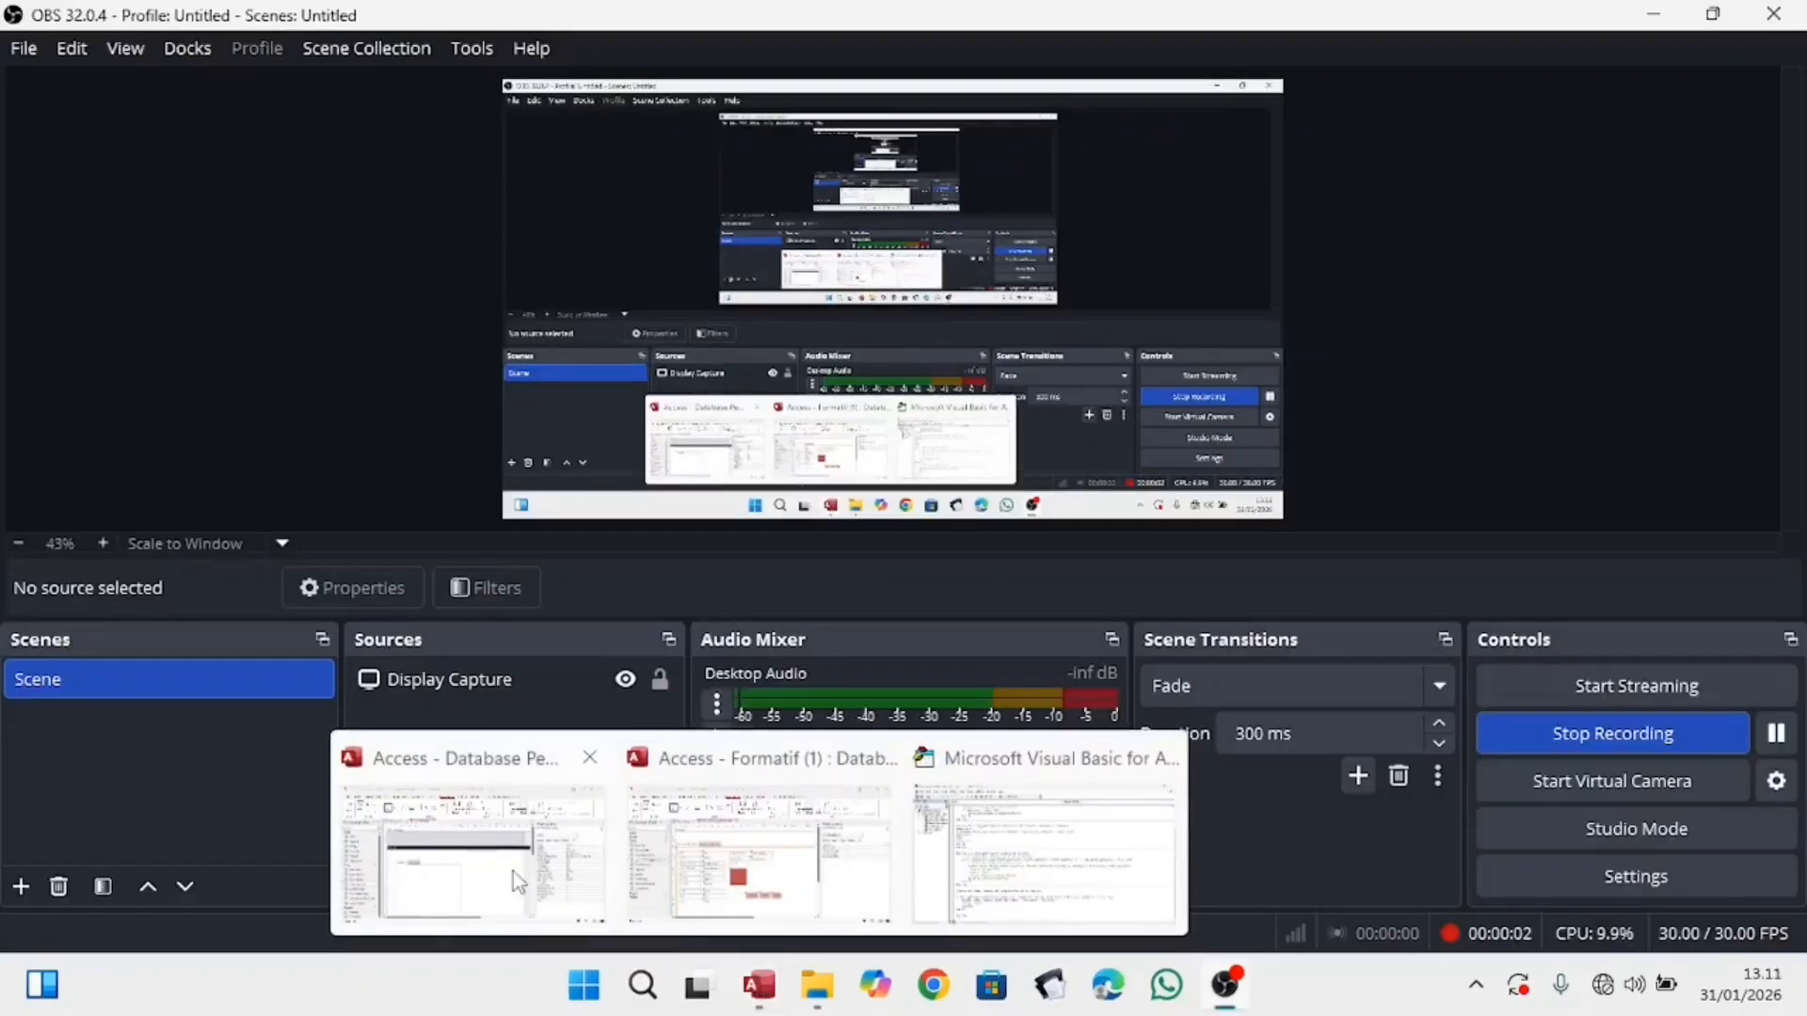
Step: Return to Database Penggajian 1 and enlarge the tab control to about 16.3 cm wide and 9.8 cm high
left_click(512, 871)
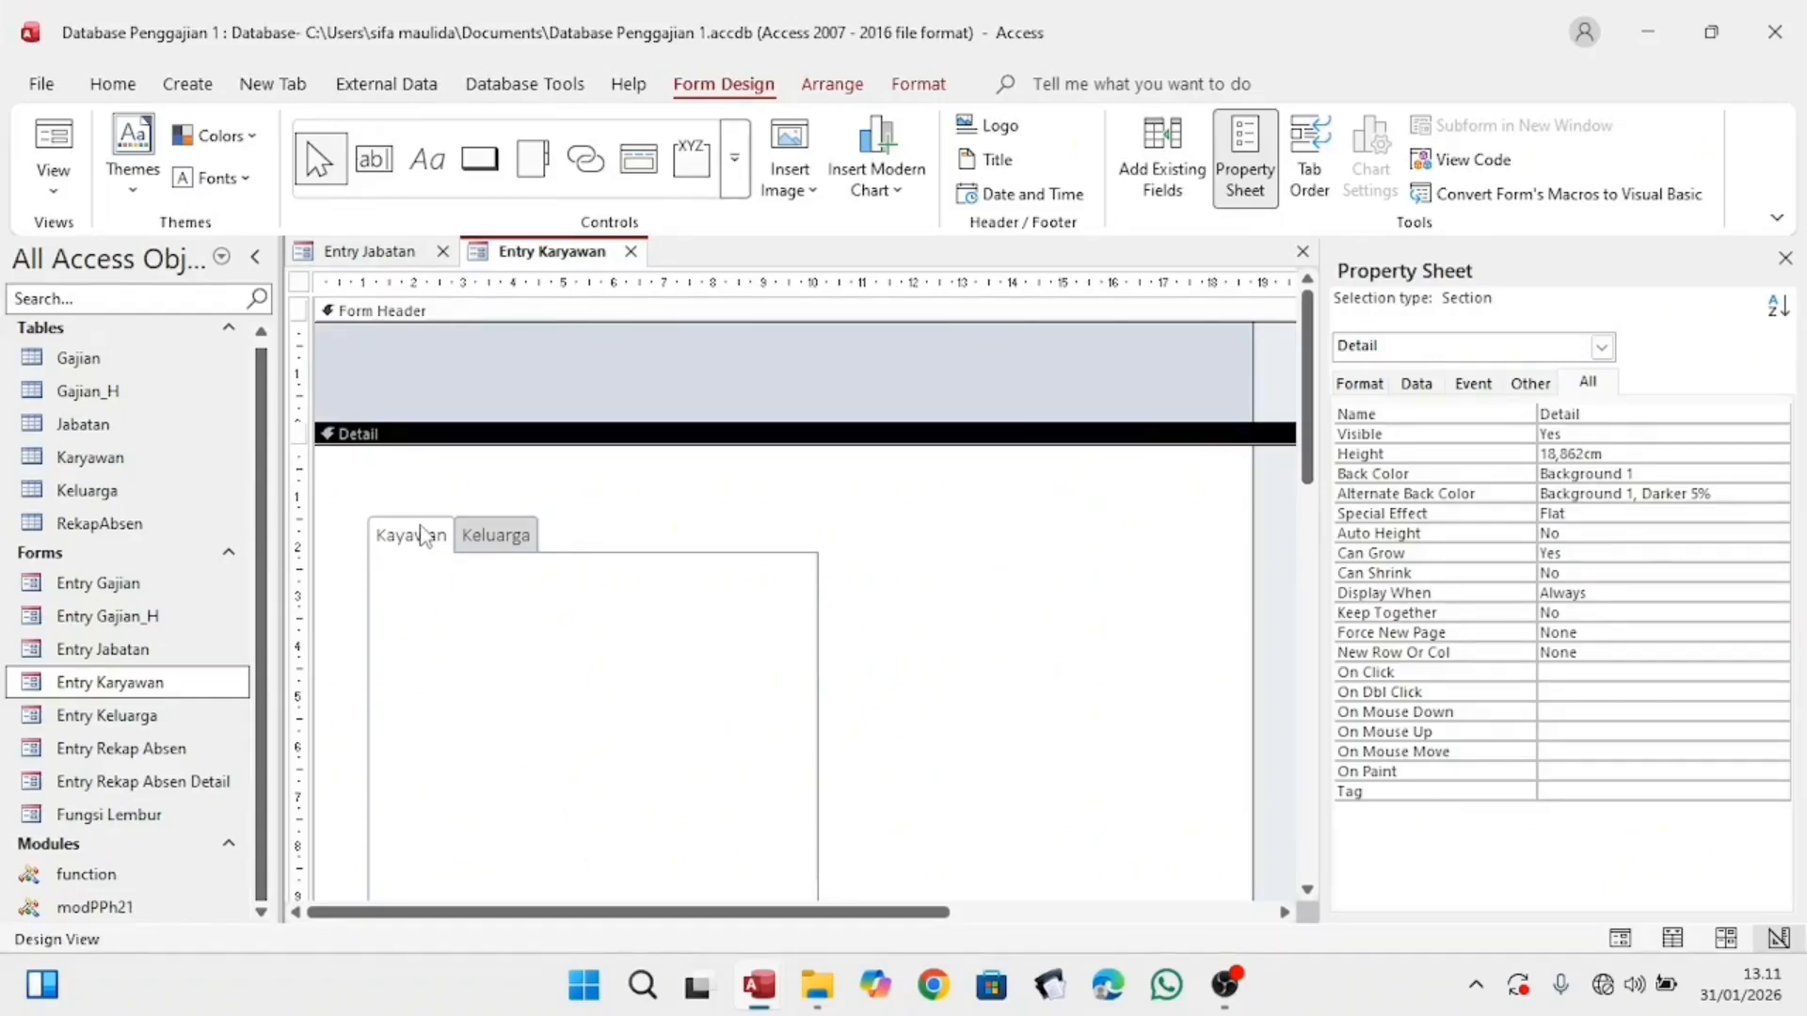
left_click(484, 543)
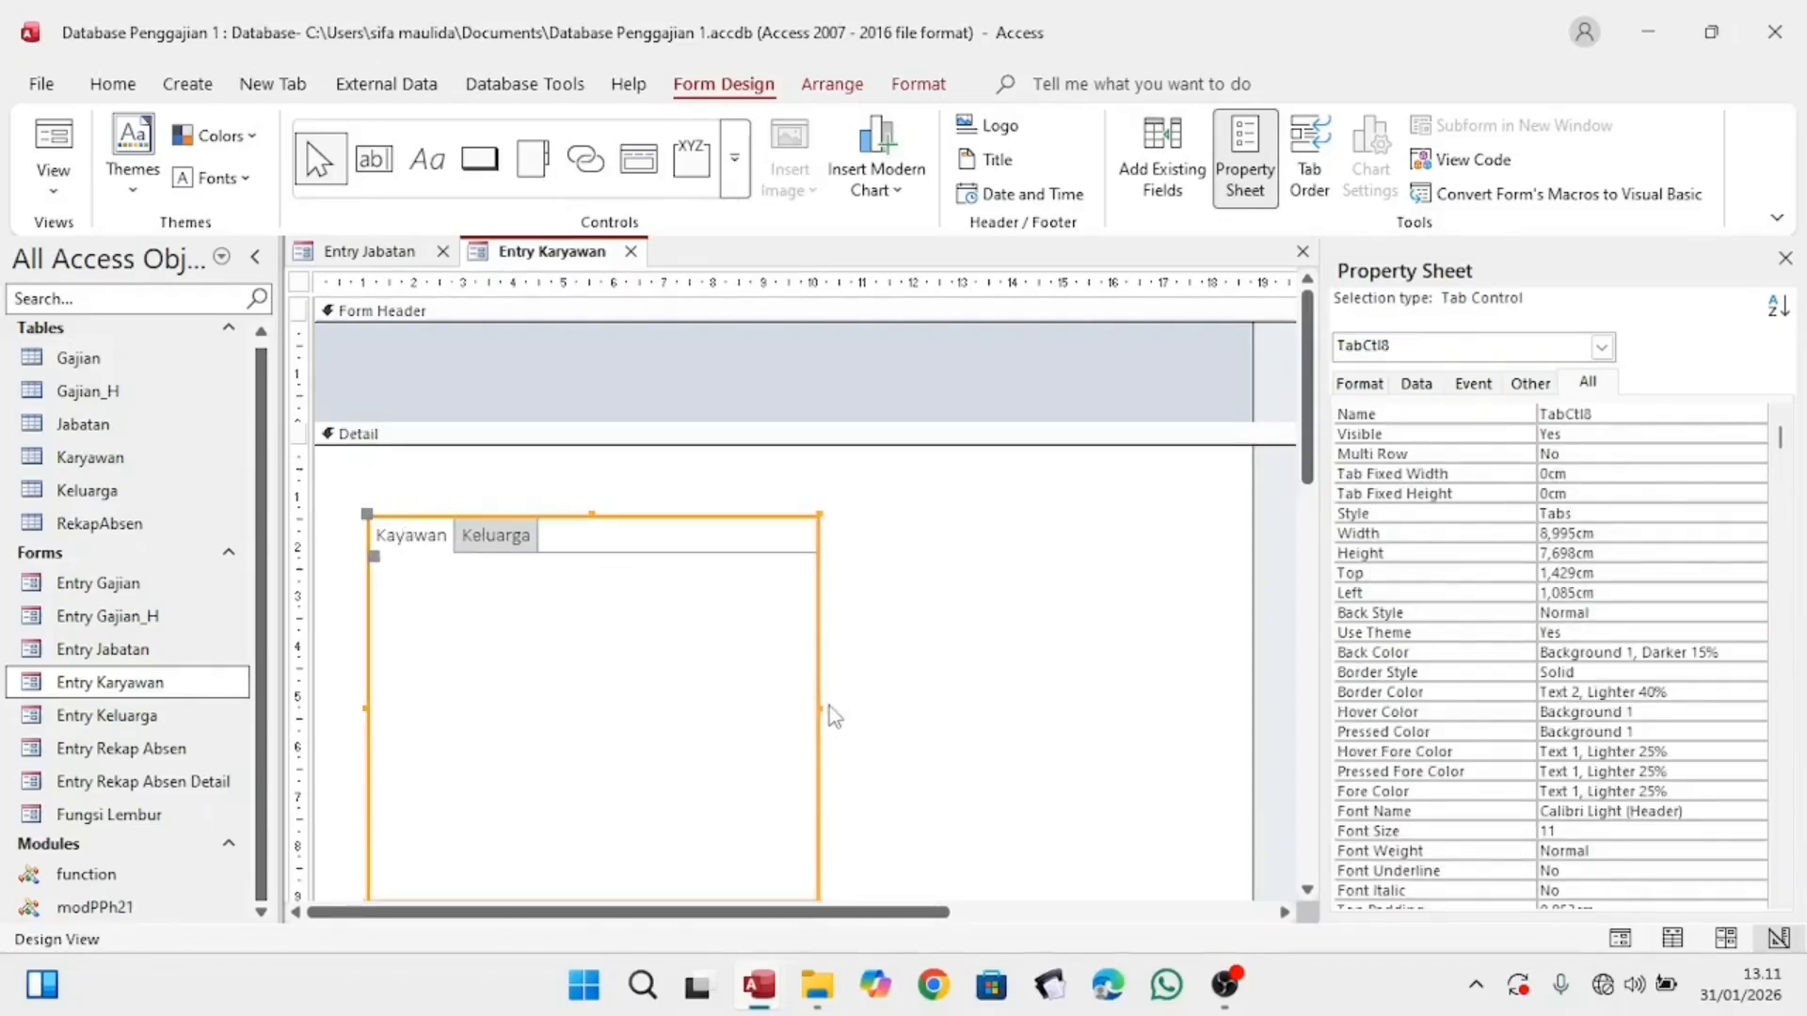
left_click_drag(815, 704, 1185, 668)
scroll(907, 659, "down", 2)
scroll(907, 651, "down", 1)
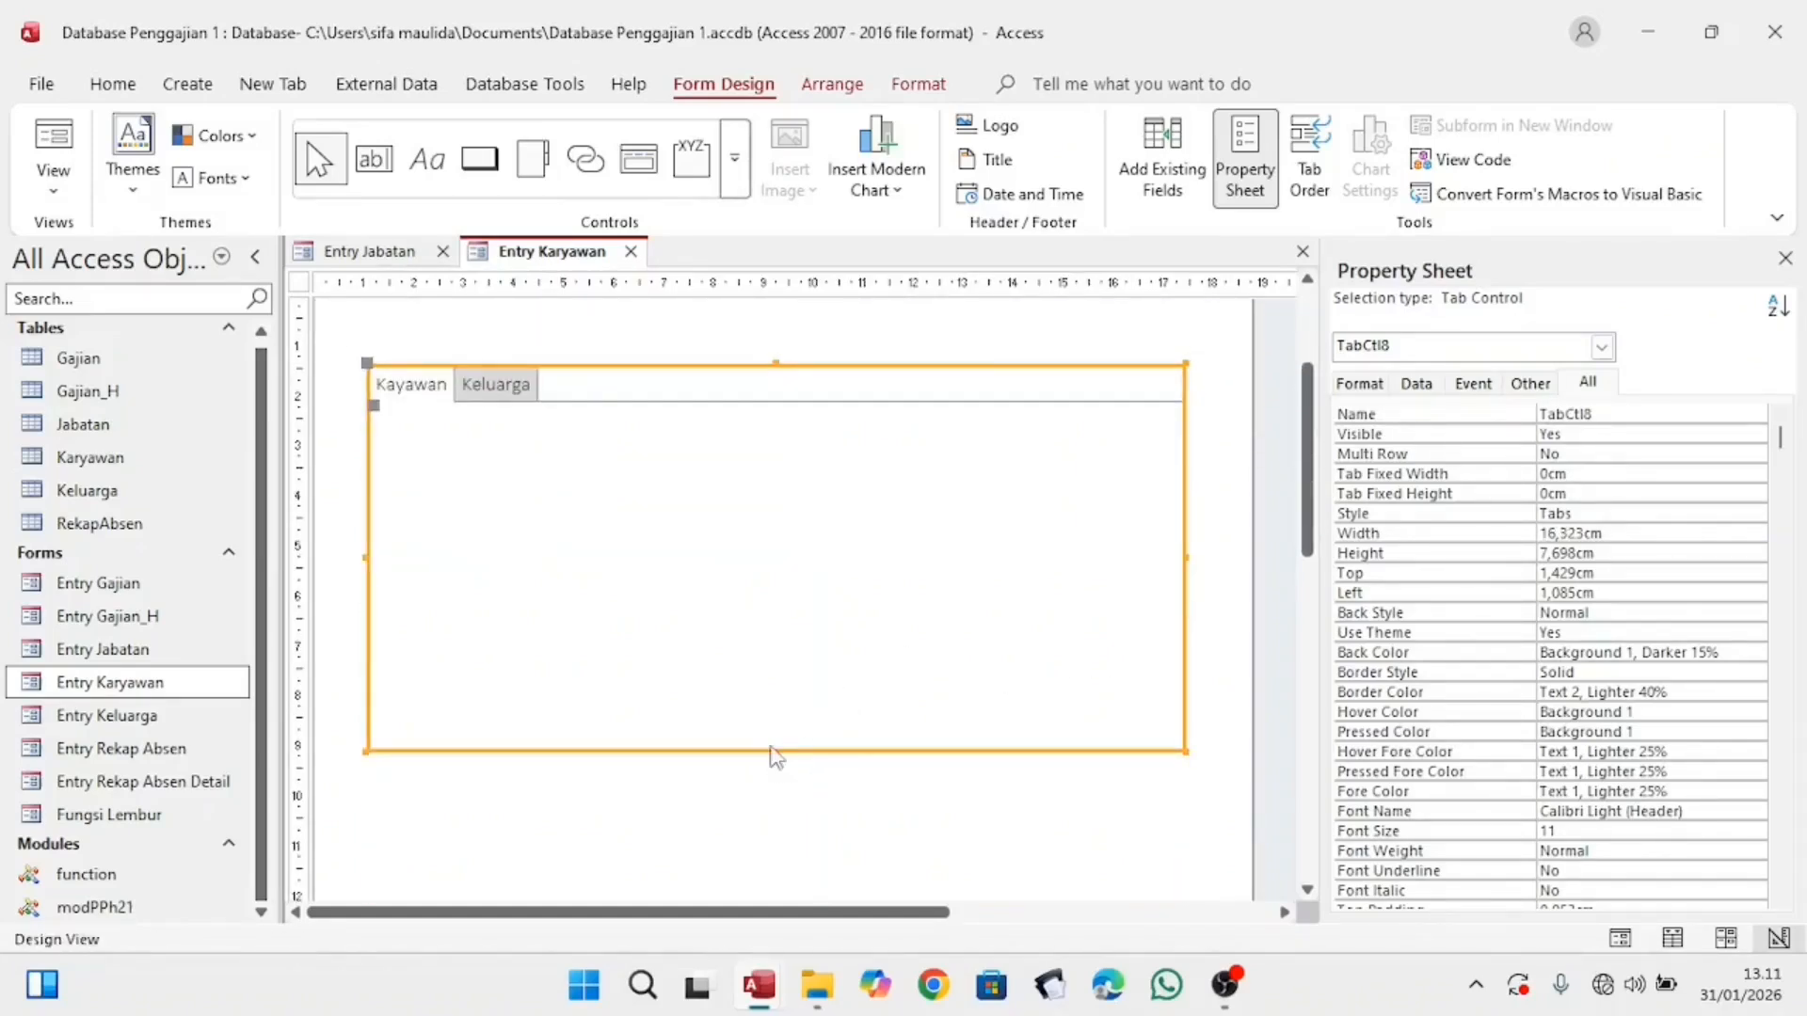
left_click_drag(777, 746, 778, 857)
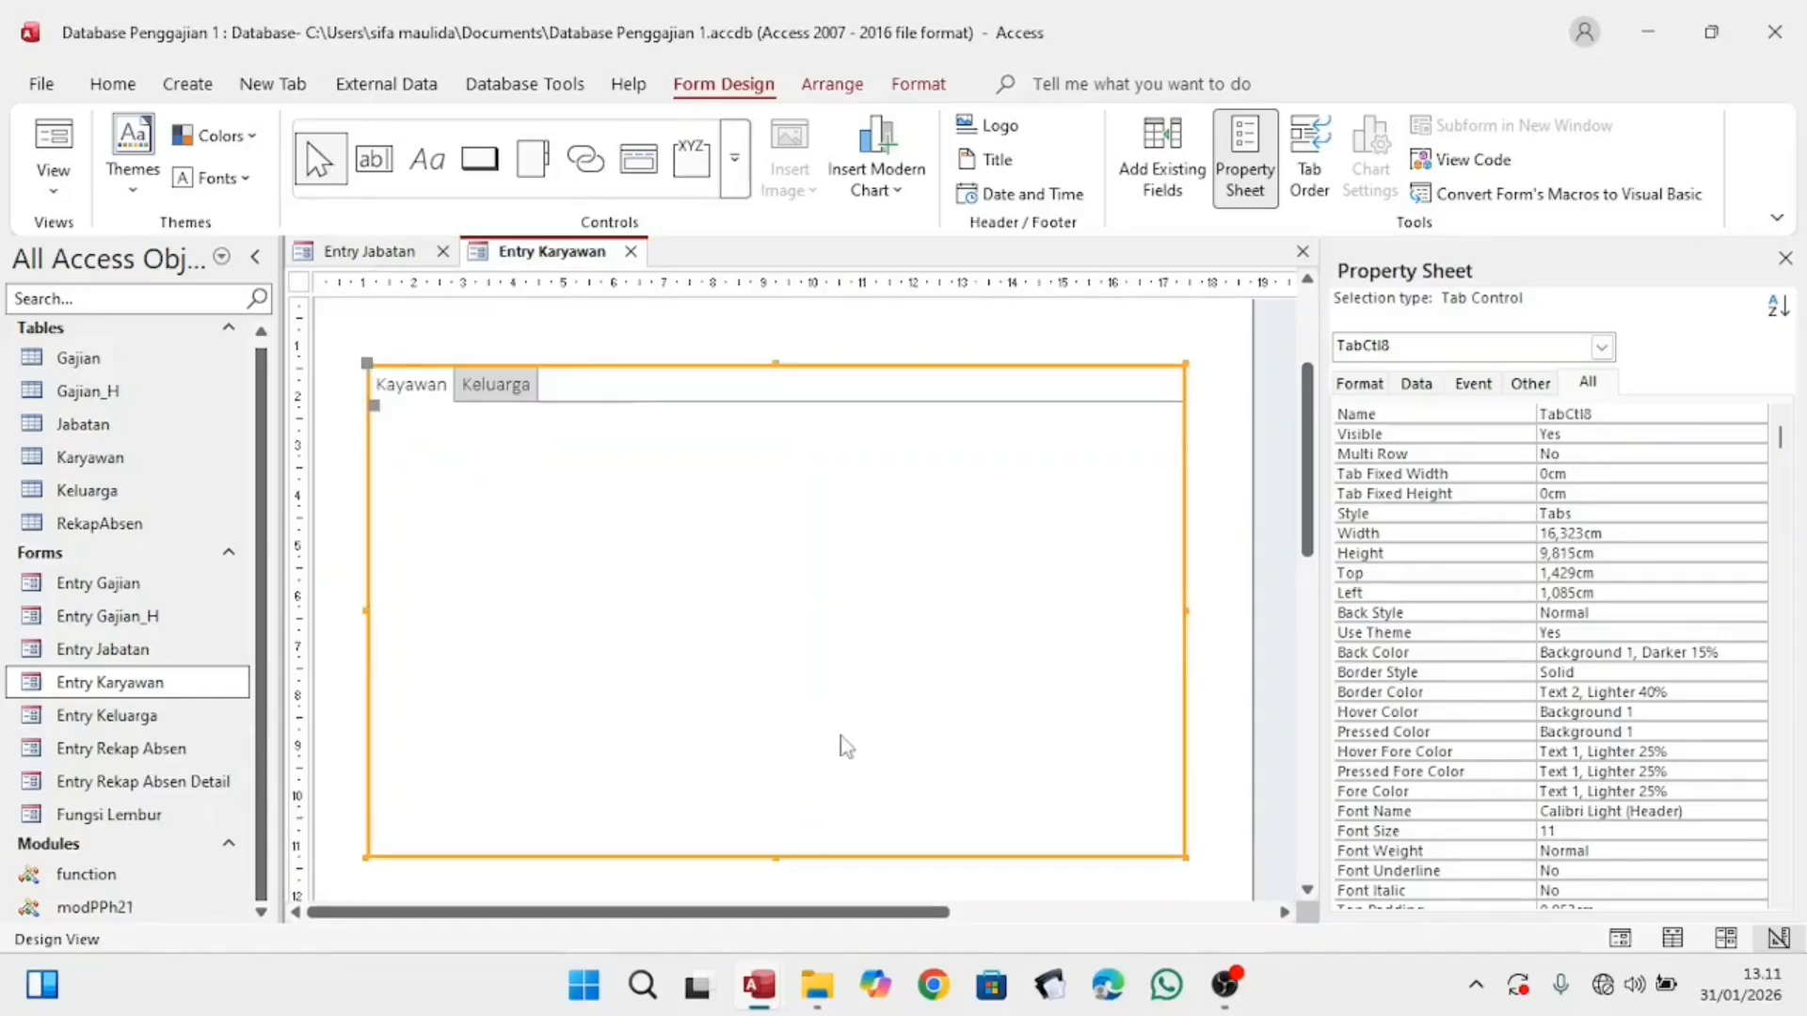
Step: Add the Karyawan table's NIK, Nama, Tanggal Lahir and Jenis Kelamin fields one below another on the Kayawan page
left_click(1165, 192)
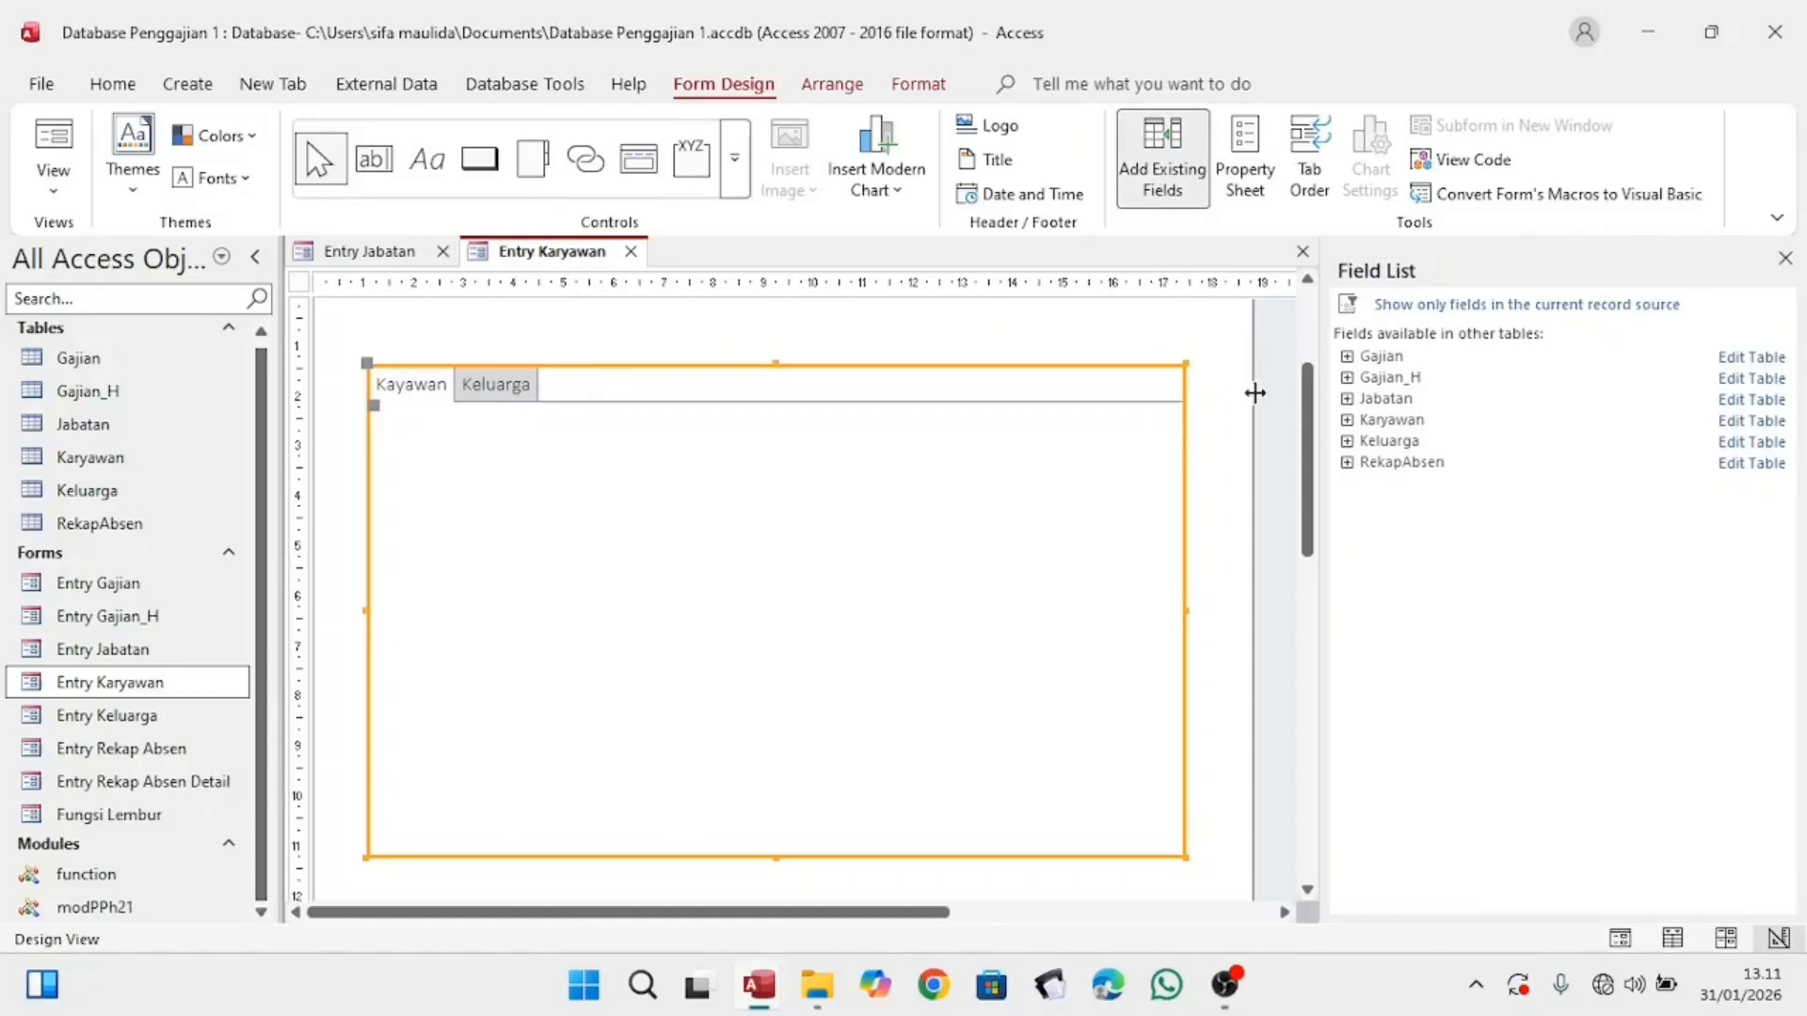
left_click(1347, 421)
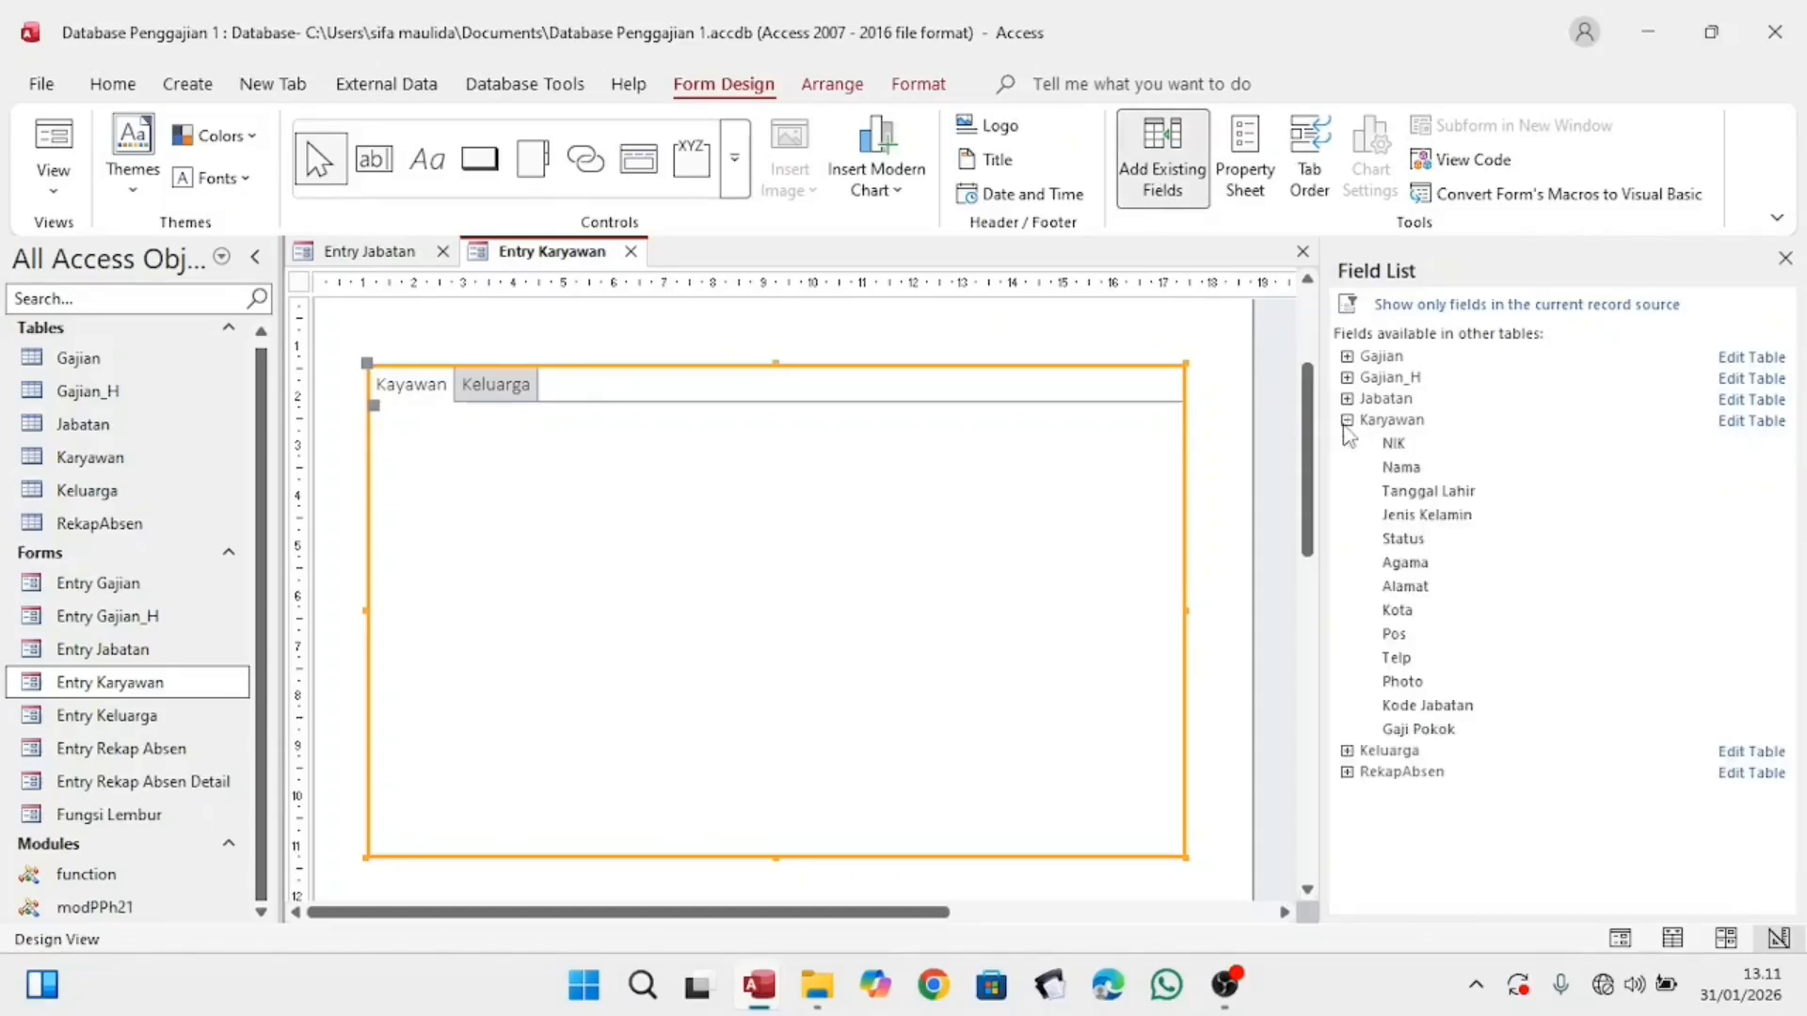
left_click_drag(1380, 449, 491, 419)
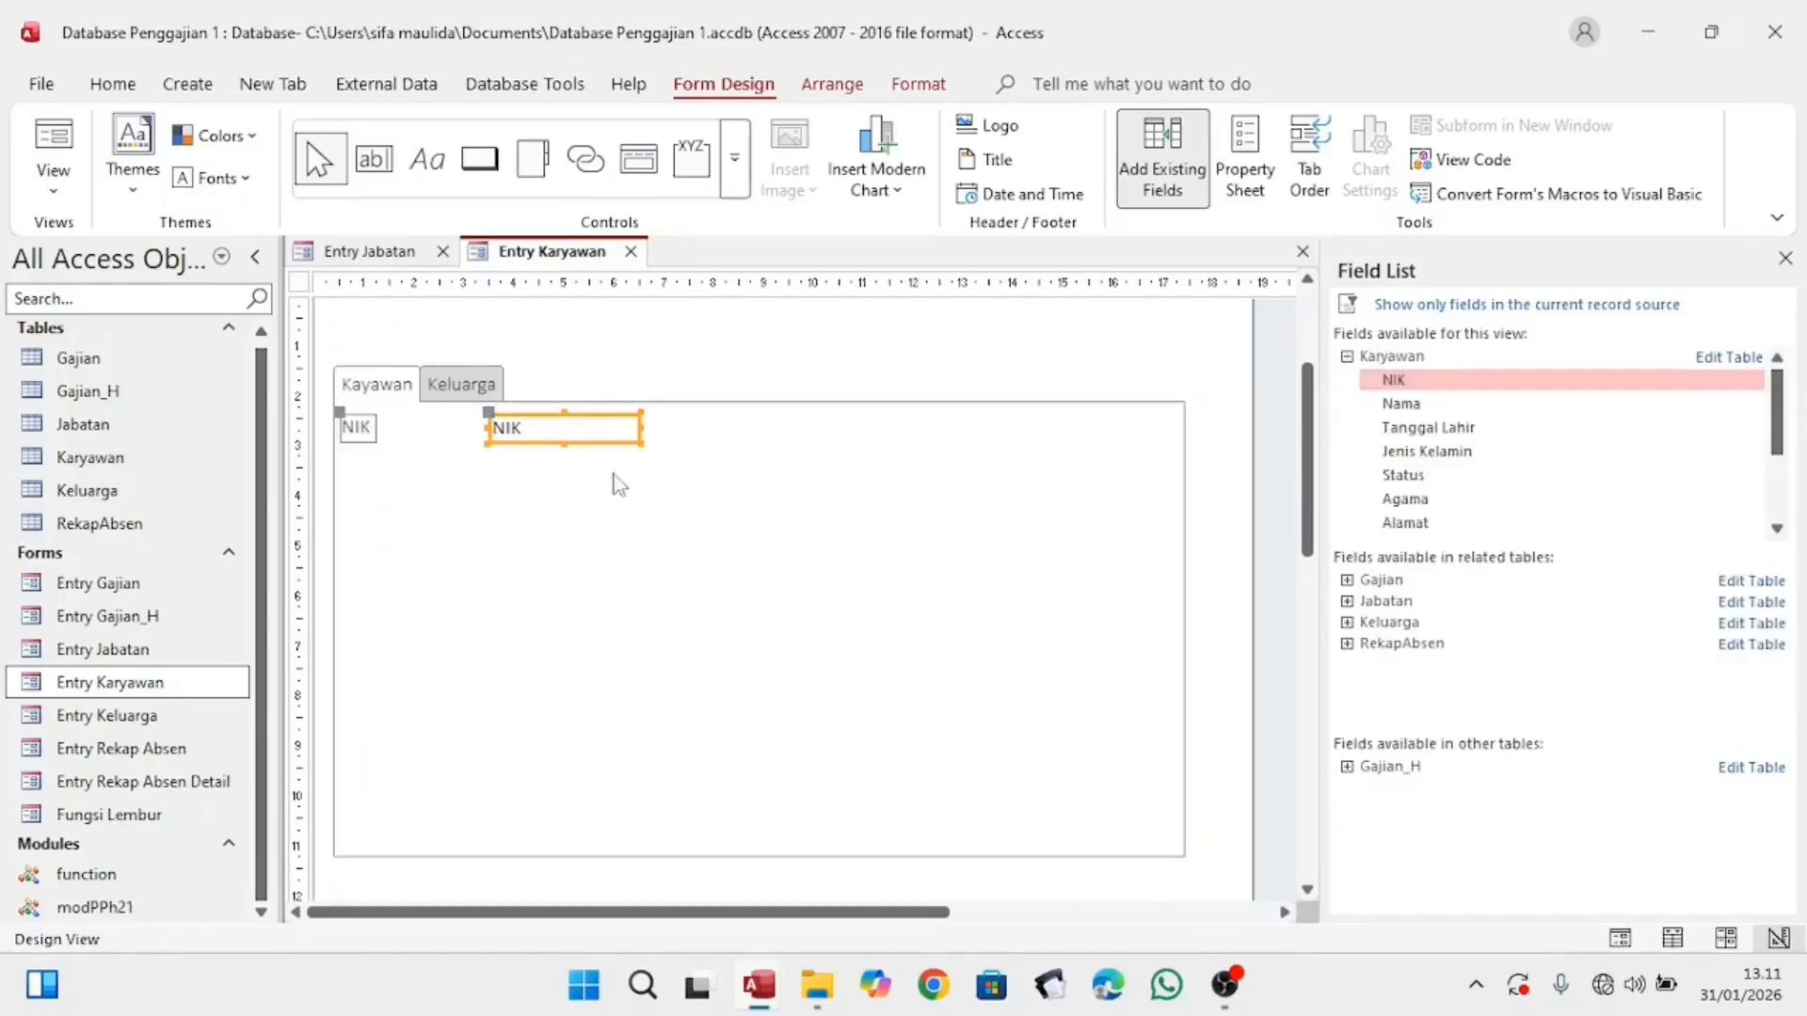
left_click_drag(1402, 404, 489, 456)
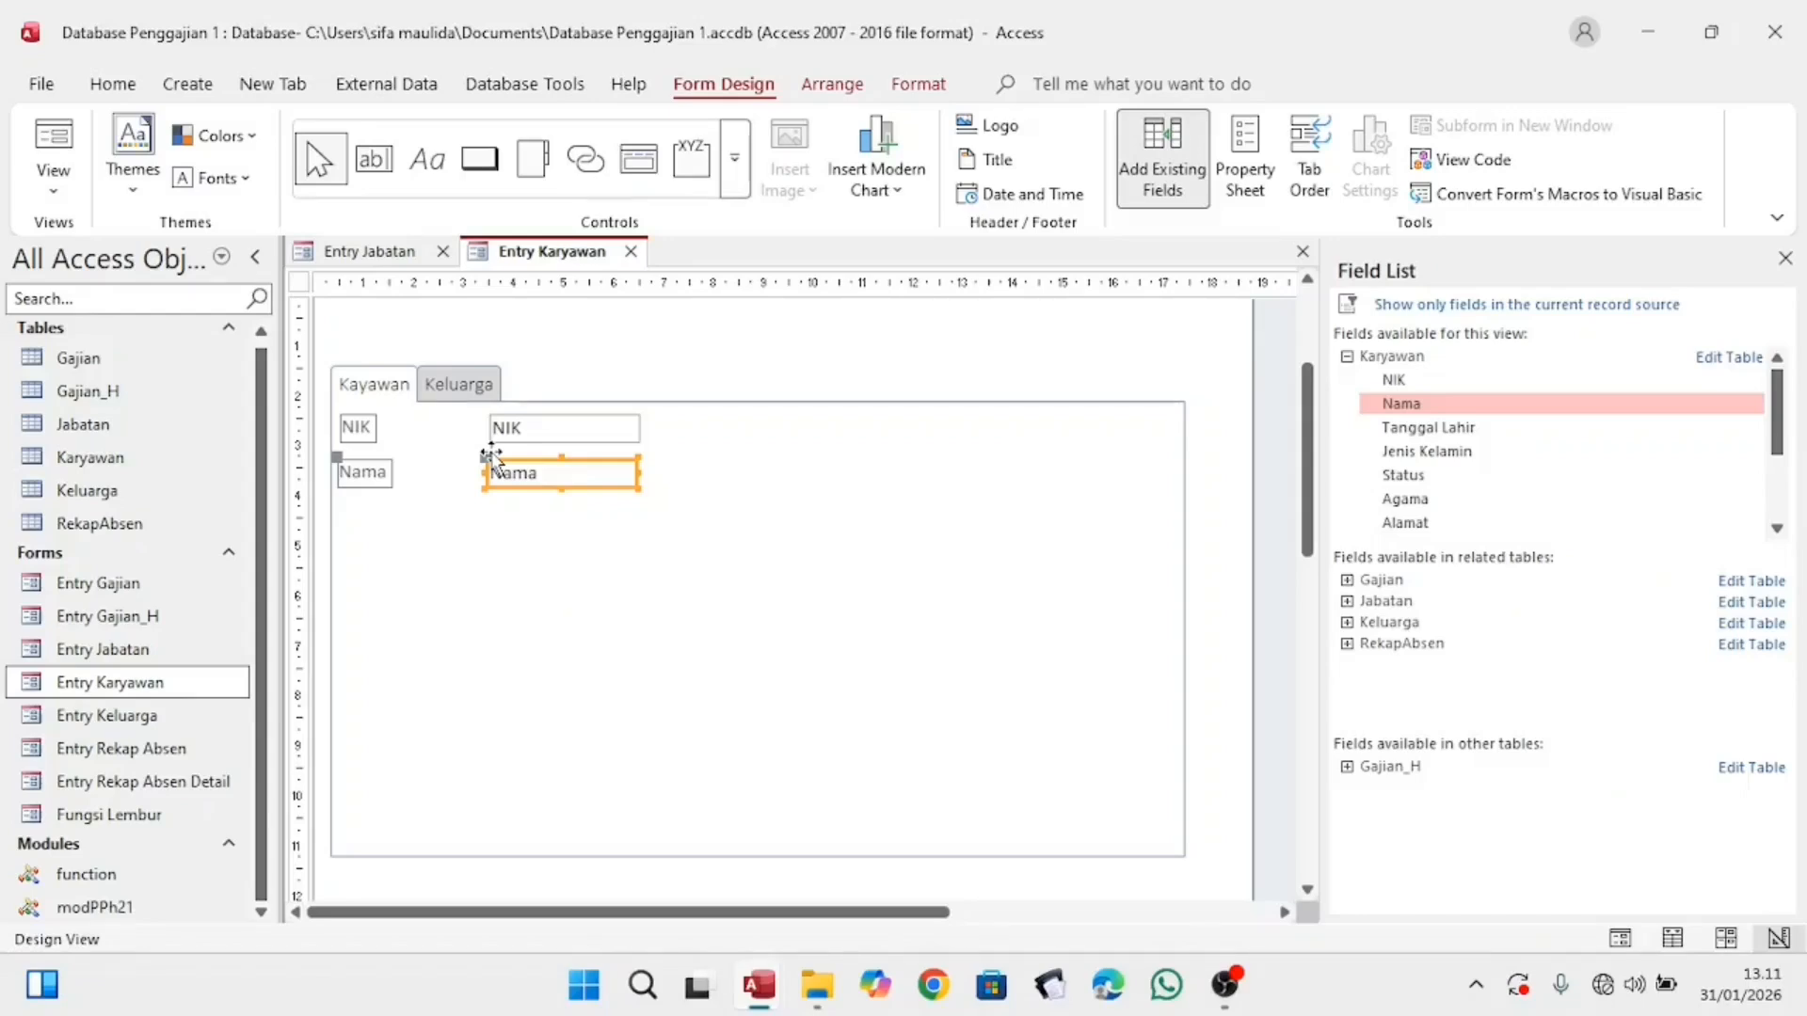
left_click(1500, 428)
left_click_drag(1533, 431, 482, 502)
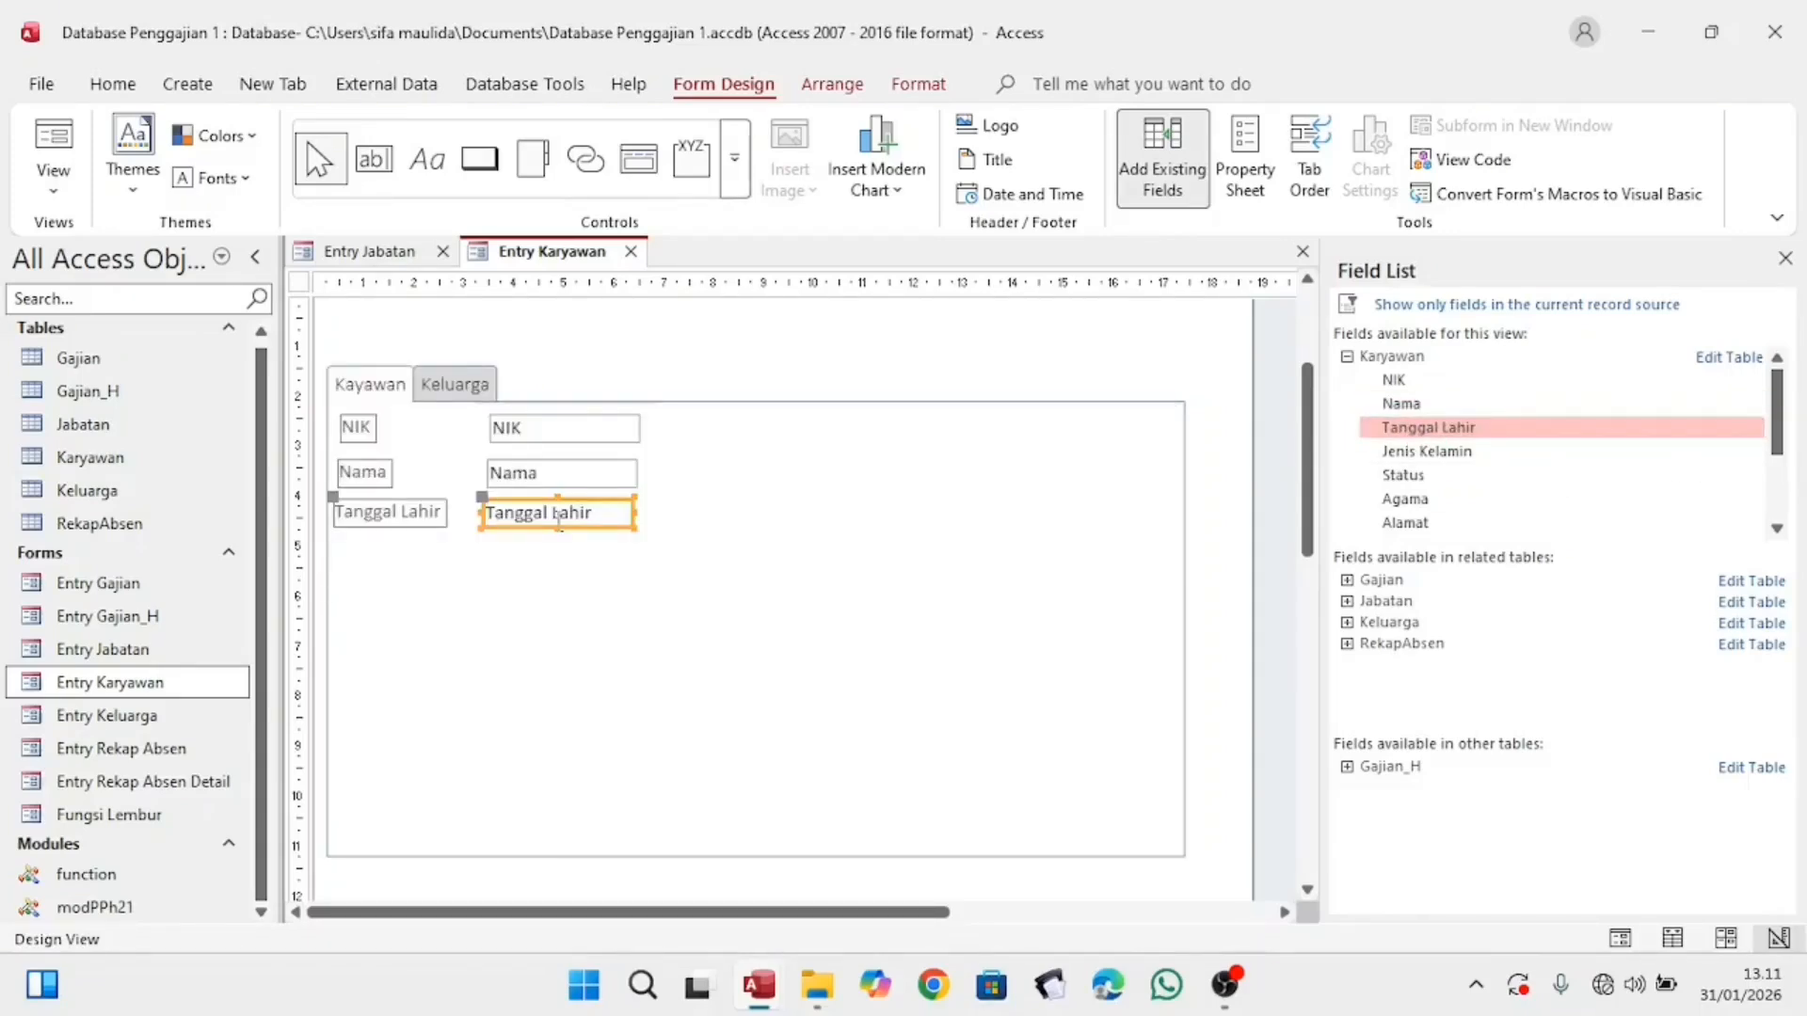
left_click(1461, 452)
left_click_drag(1423, 450, 524, 558)
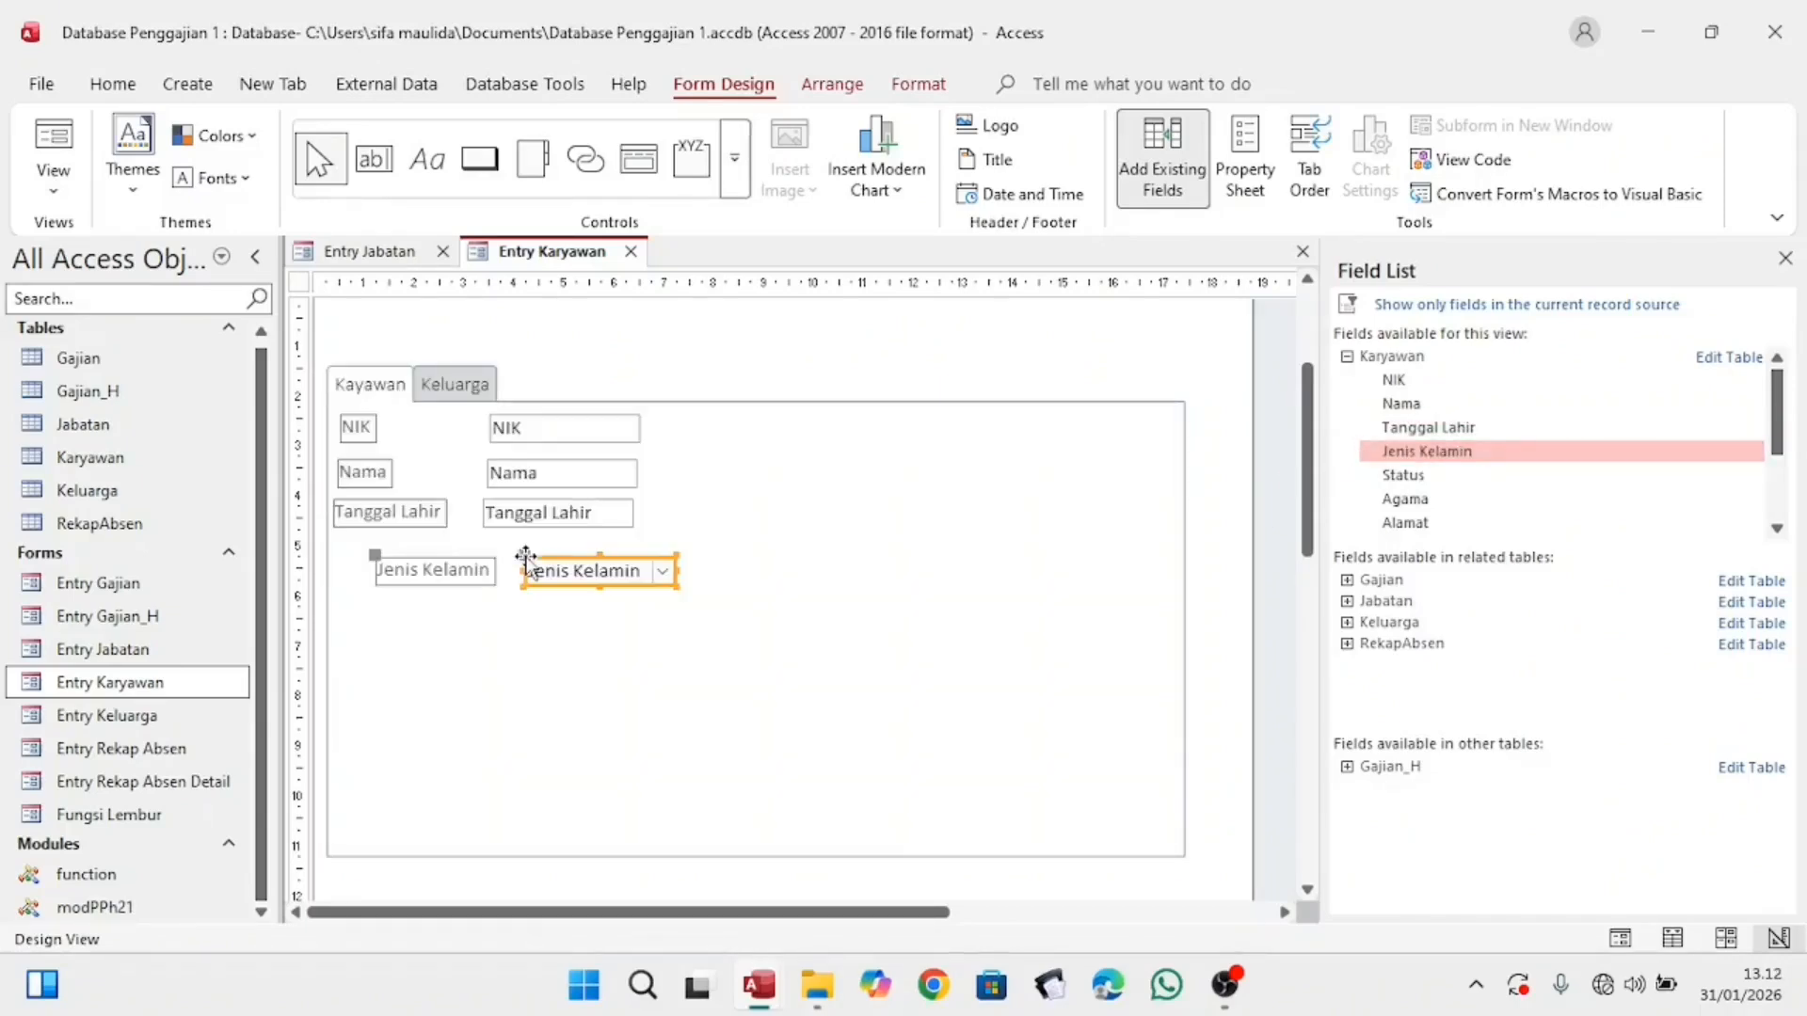
Step: Nudge the Tanggal Lahir field slightly right and down to line it up under the Nama field
left_click(553, 510)
key("Right")
key("Right")
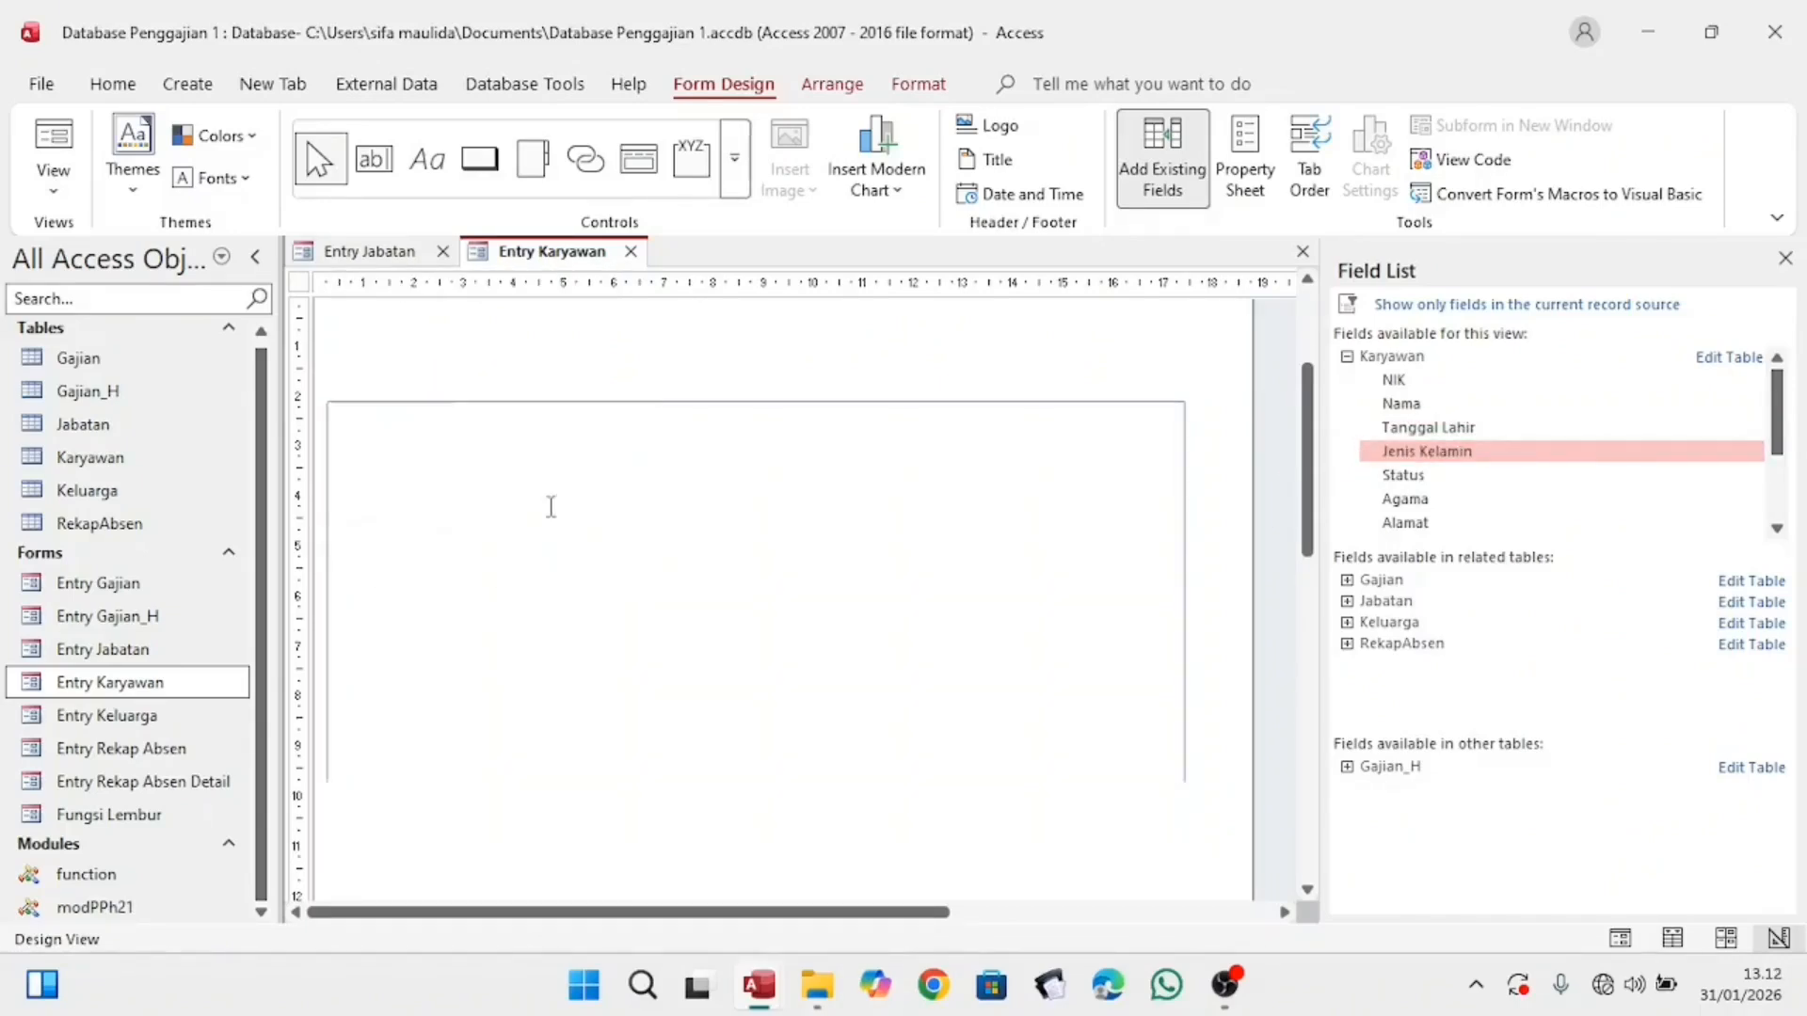
key("Down")
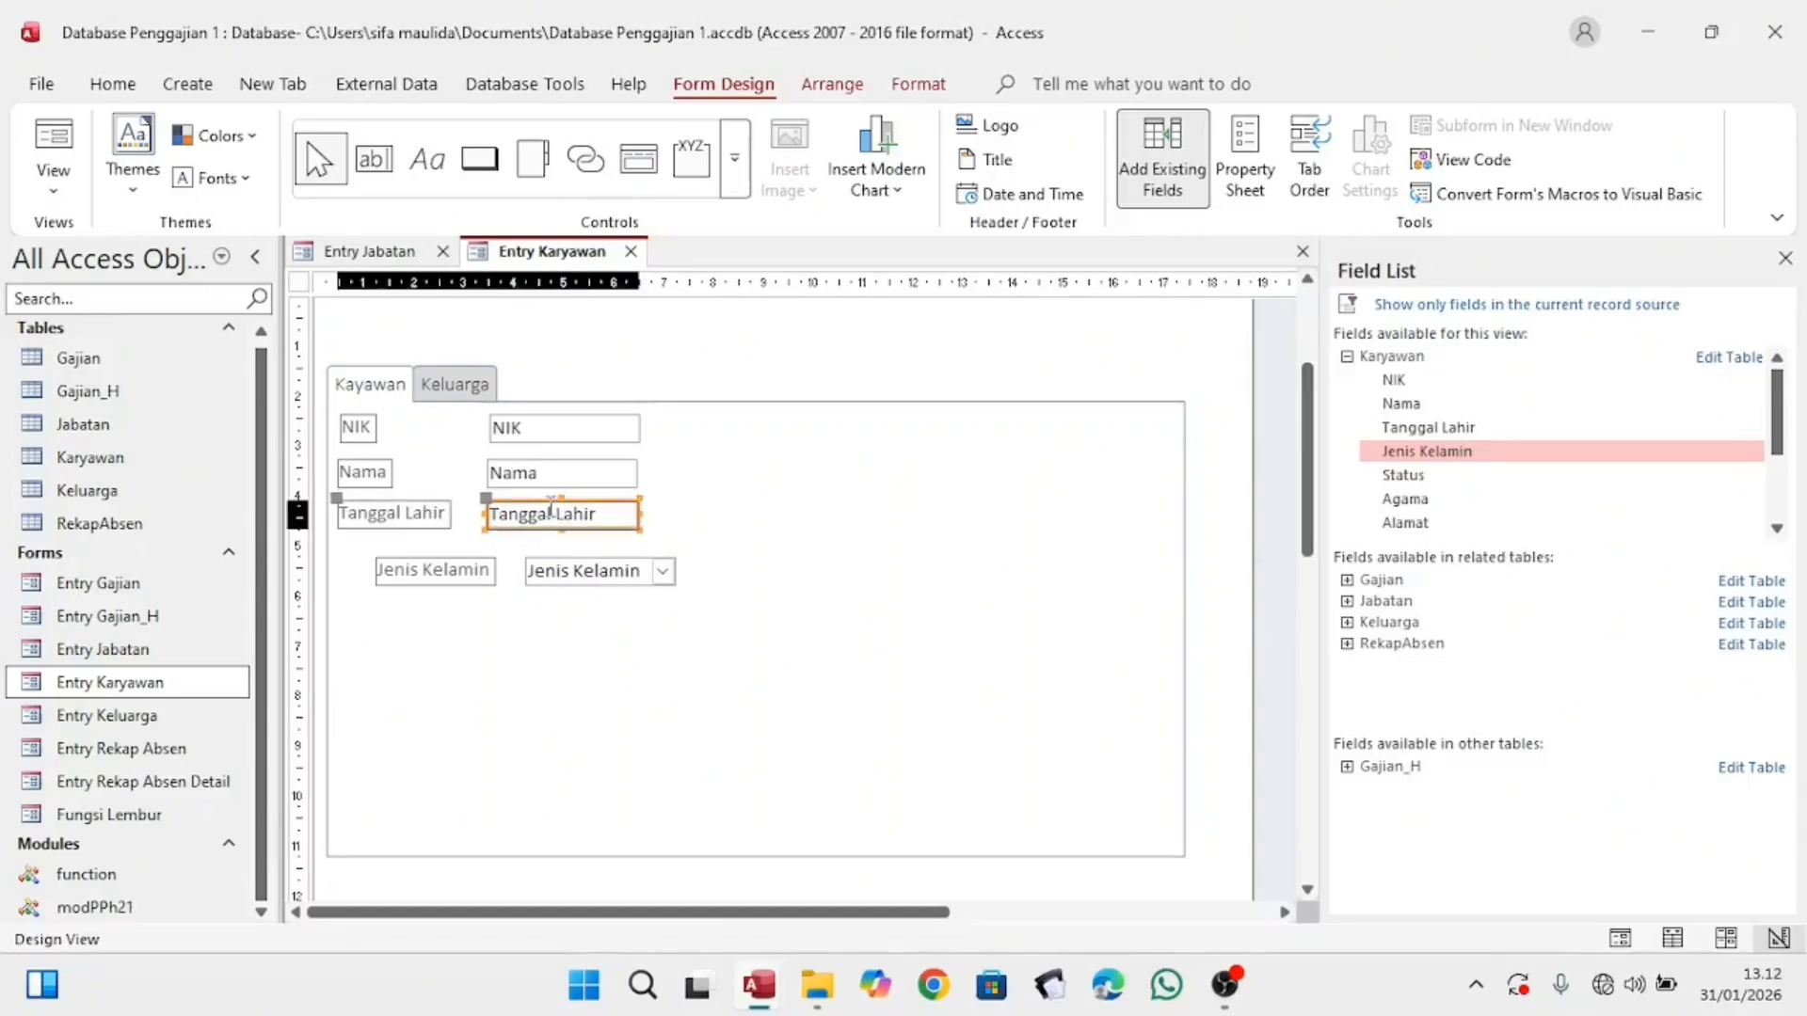
Step: Try to line up the Jenis Kelamin field and its label under the Tanggal Lahir field
left_click(490, 576)
key("Left")
key("Left")
key("Left")
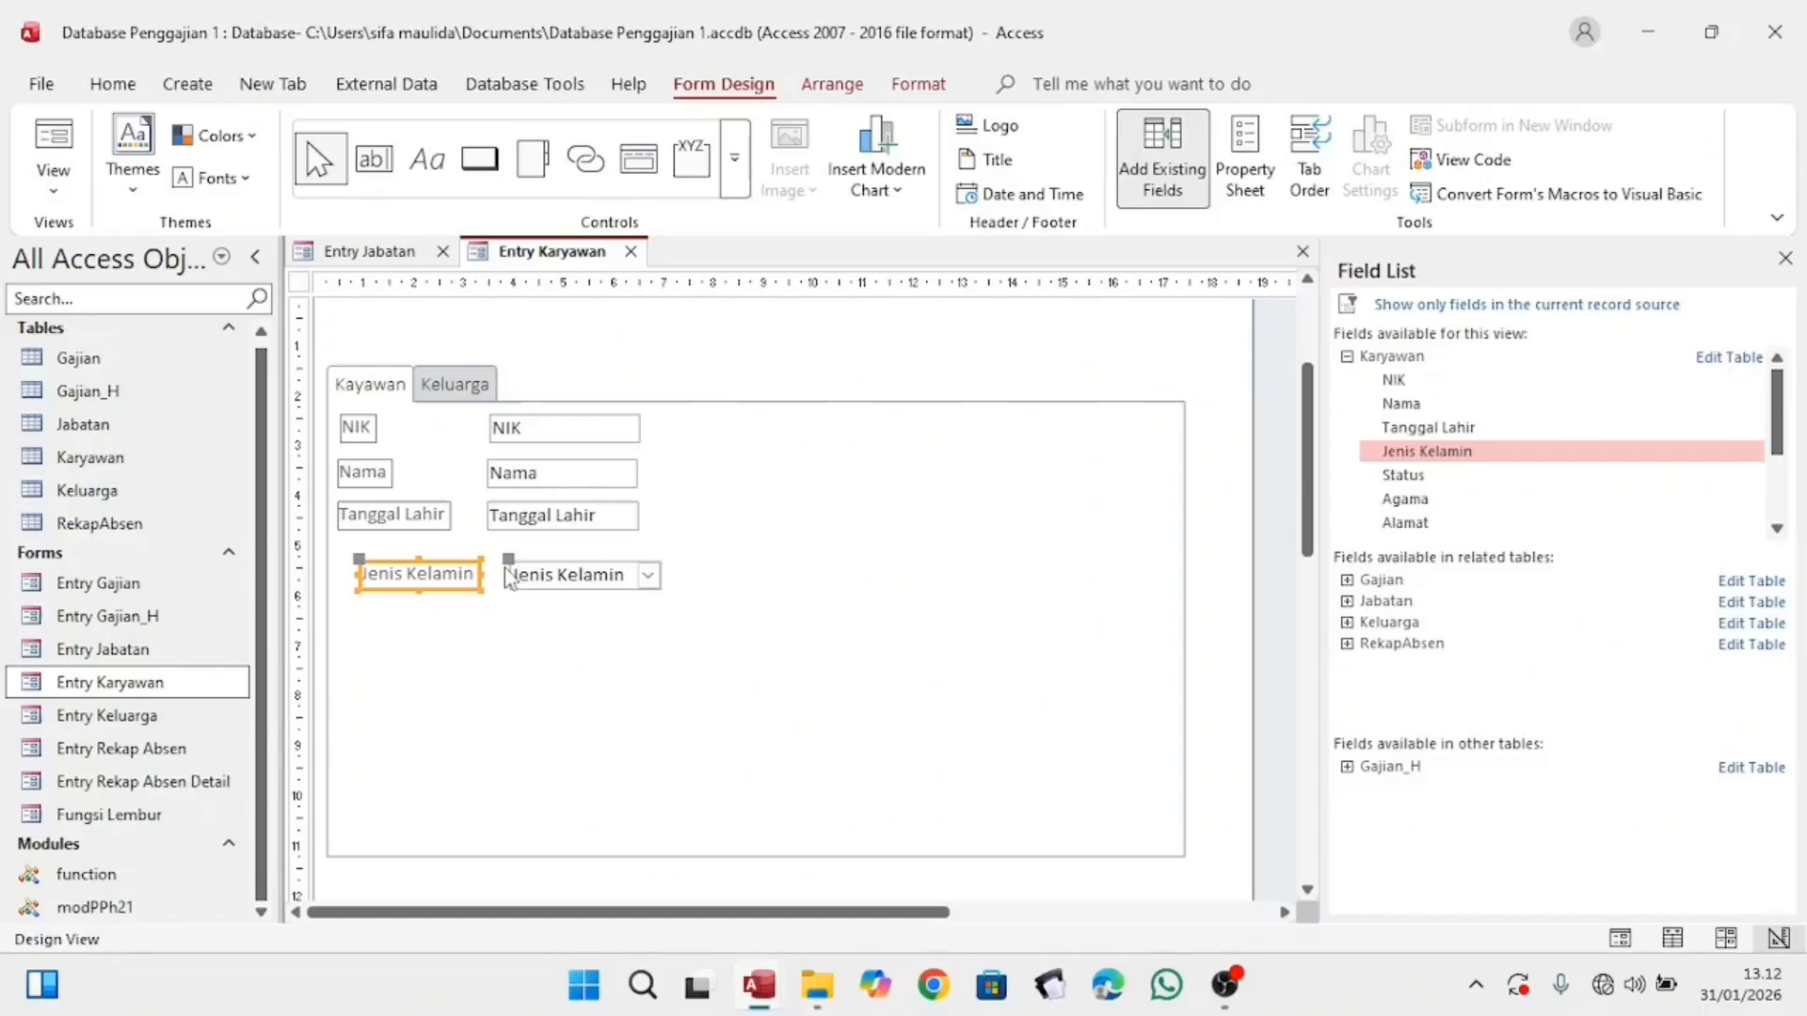
key("Right")
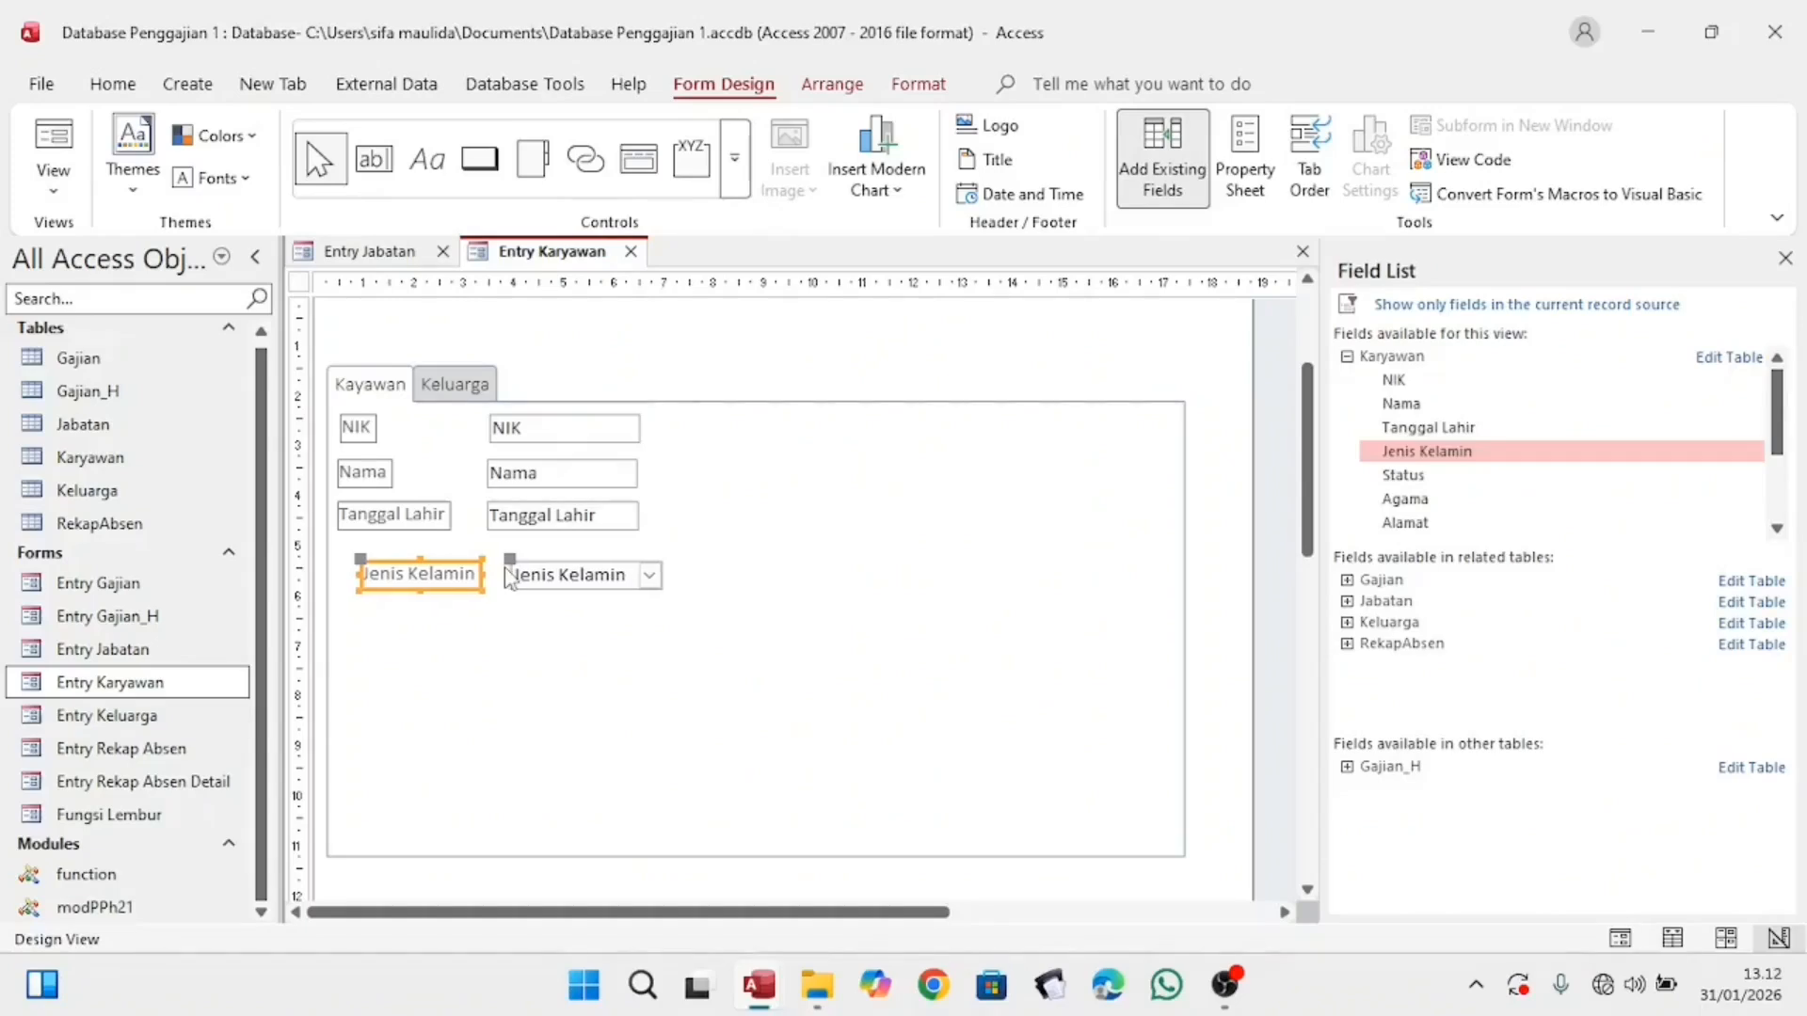
left_click_drag(353, 568, 328, 548)
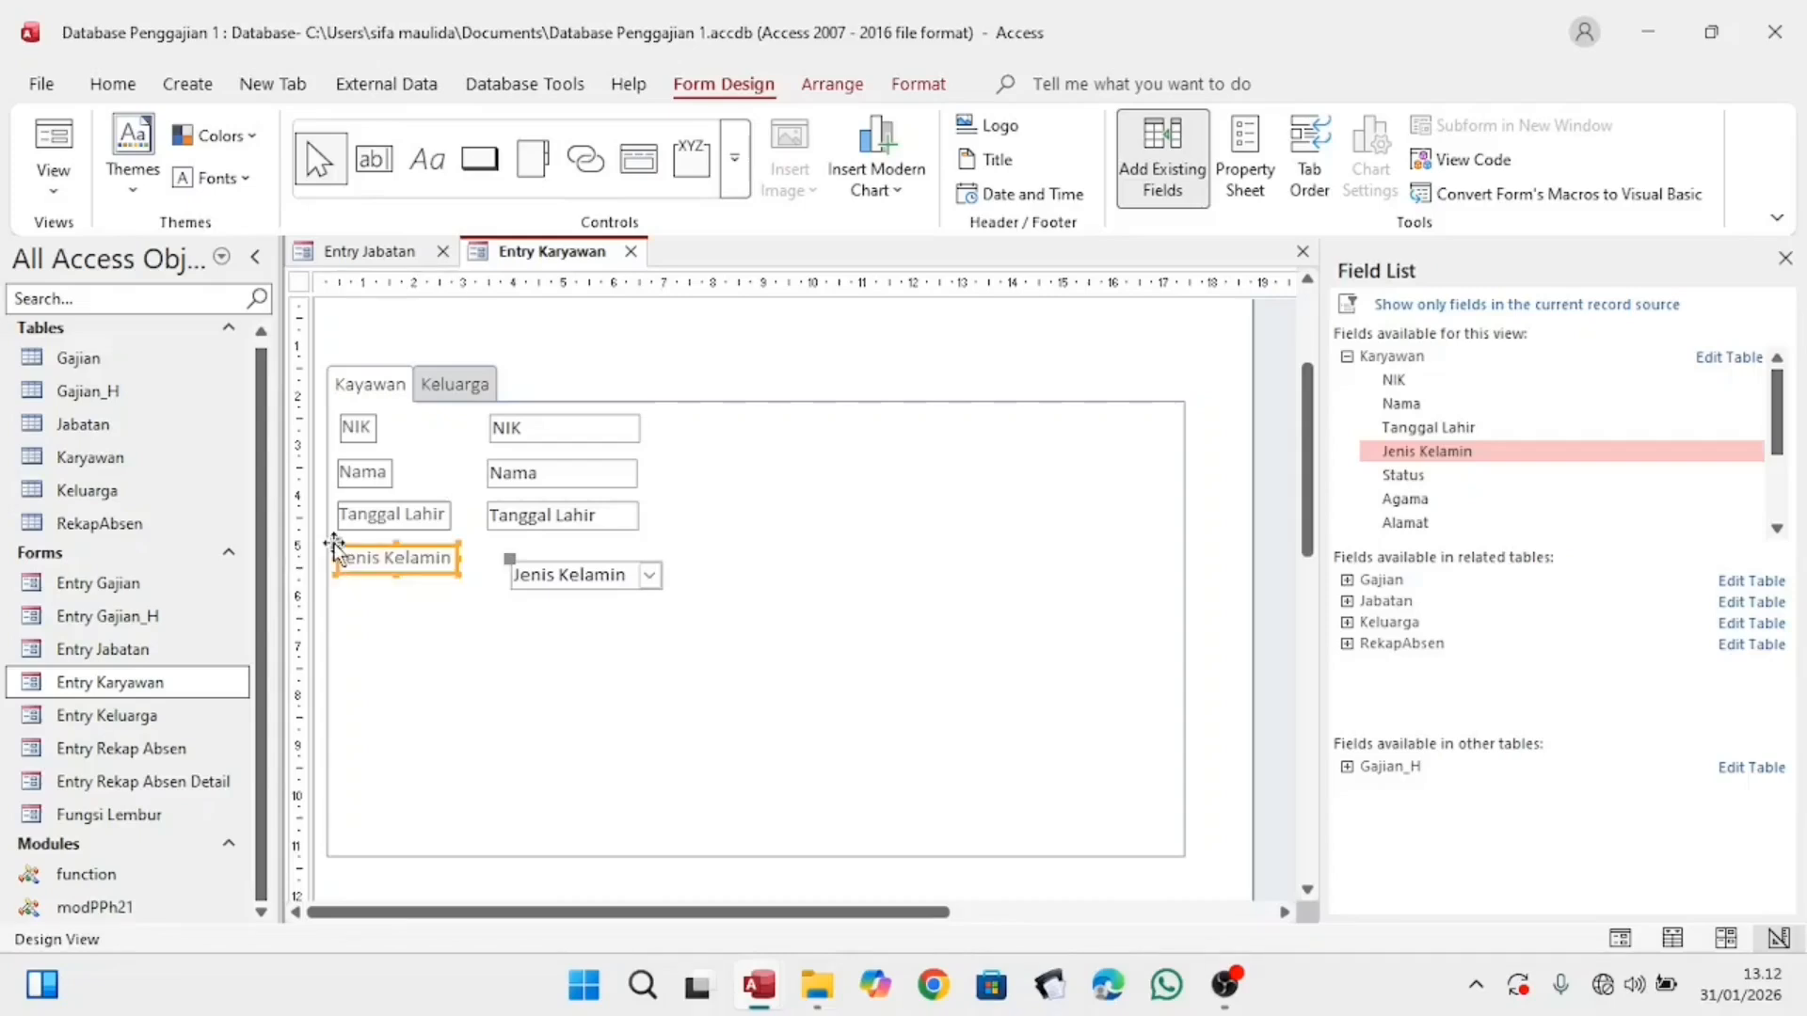
left_click_drag(525, 585, 528, 582)
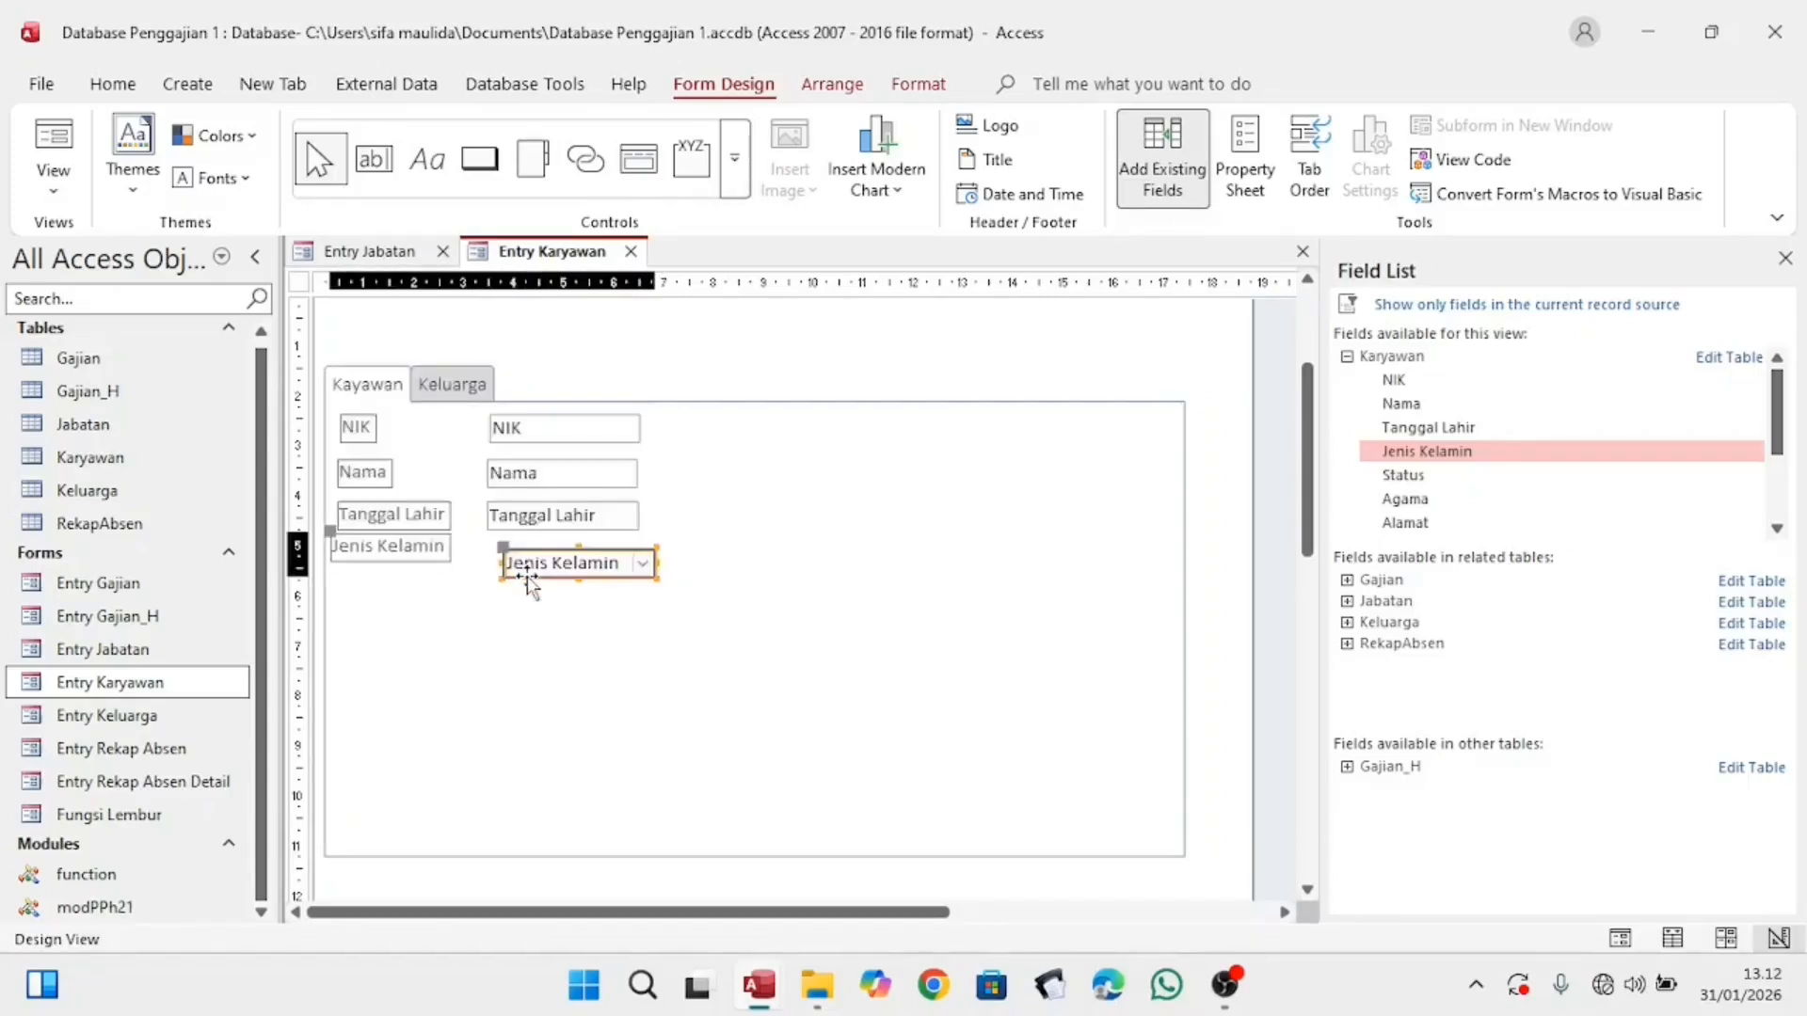
Step: Delete the misaligned Jenis Kelamin field and add it again directly under Tanggal Lahir, aligned with the fields above
key("Delete")
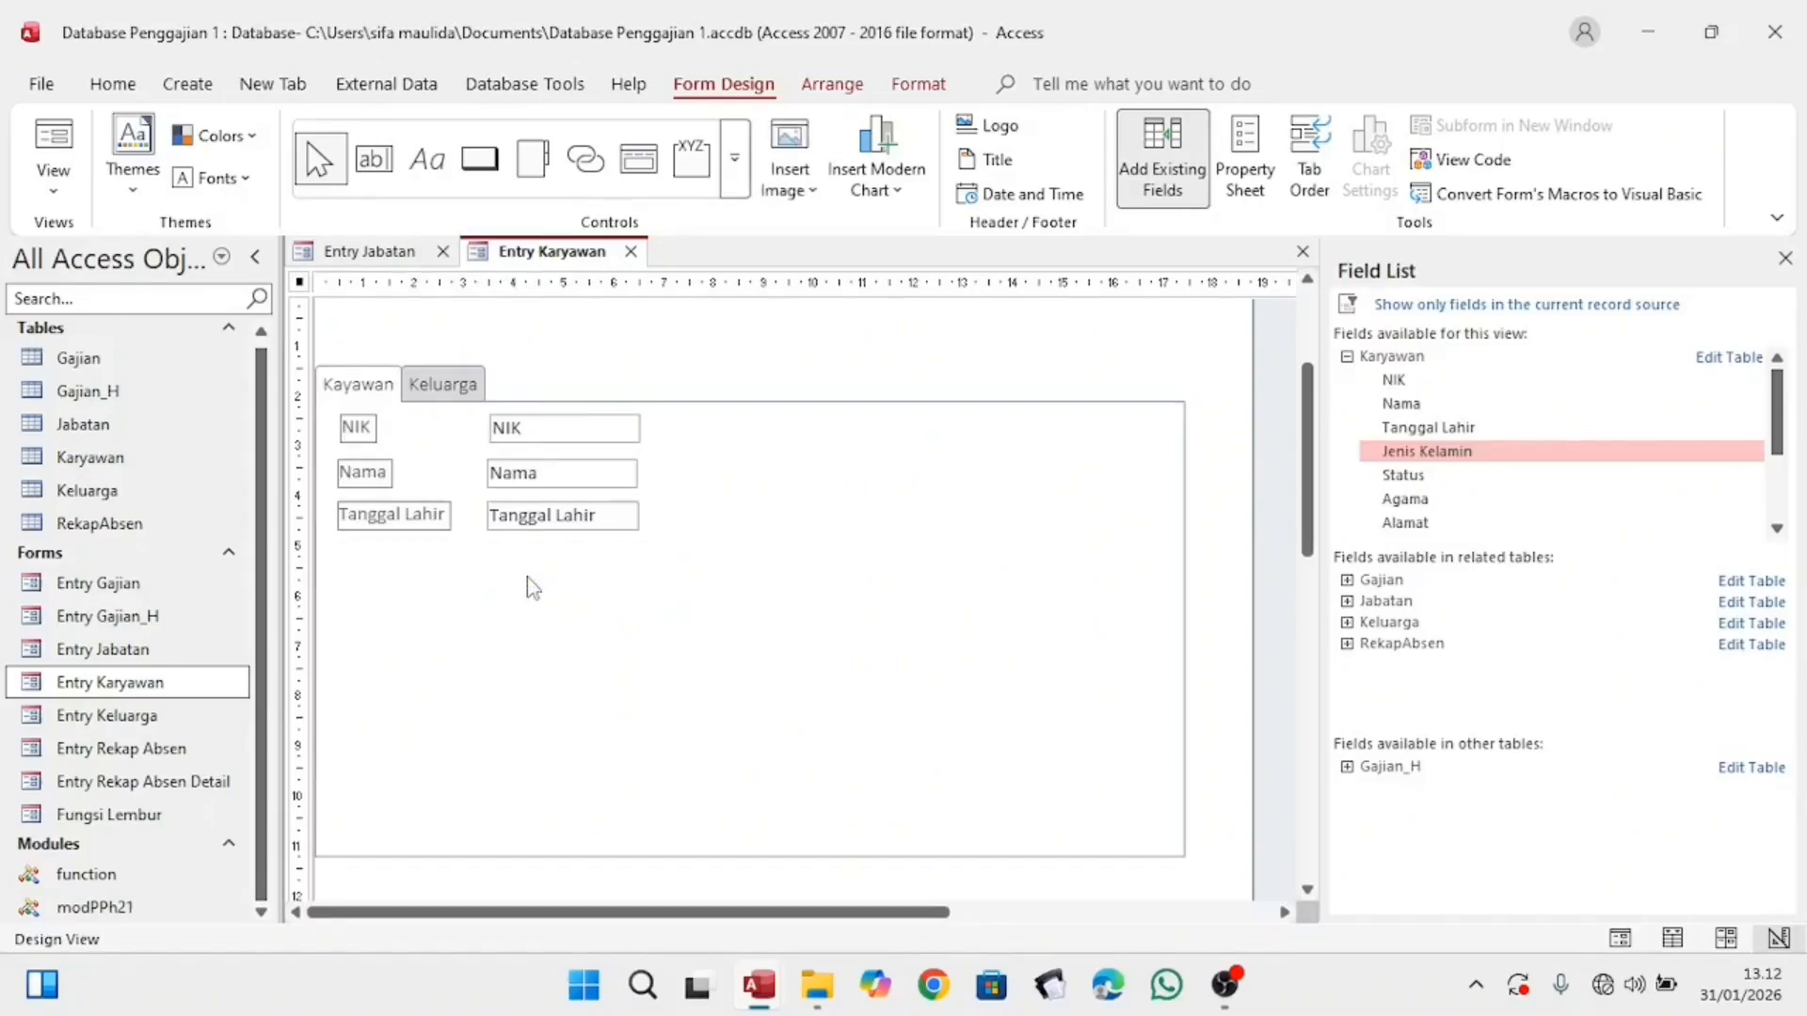
left_click_drag(1402, 451, 490, 541)
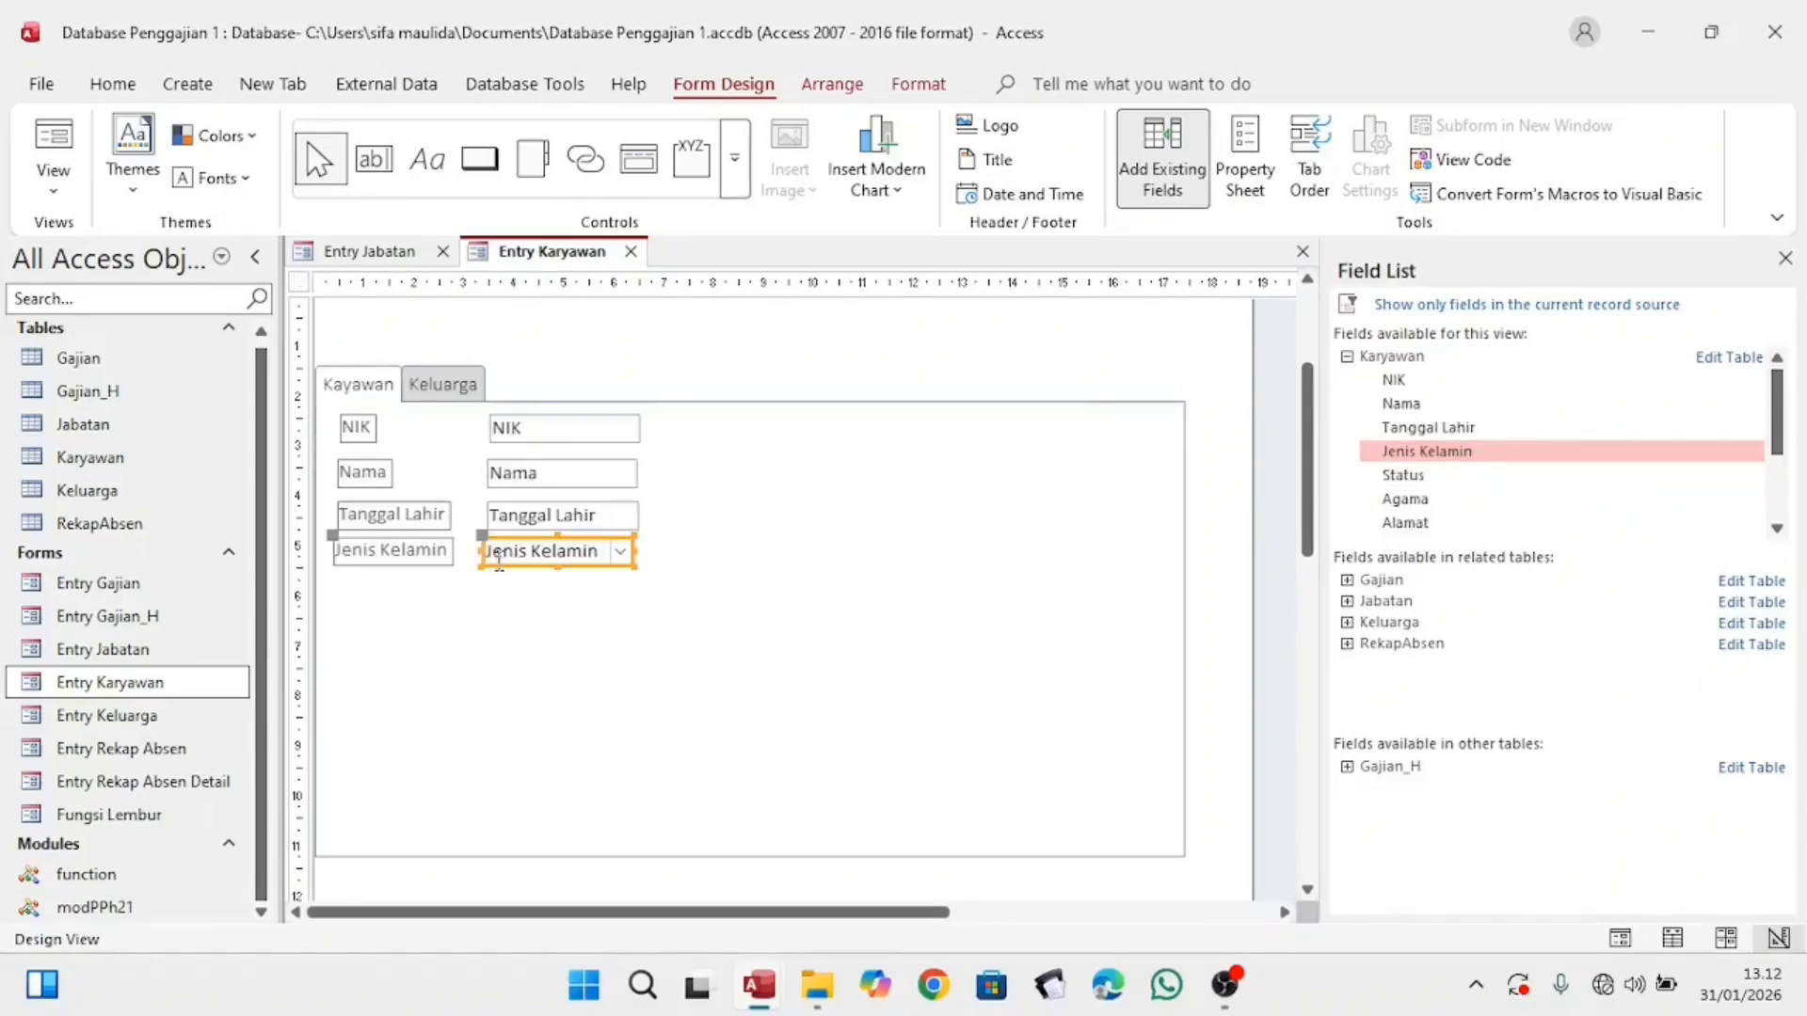
key("Right")
key("Down")
key("Down")
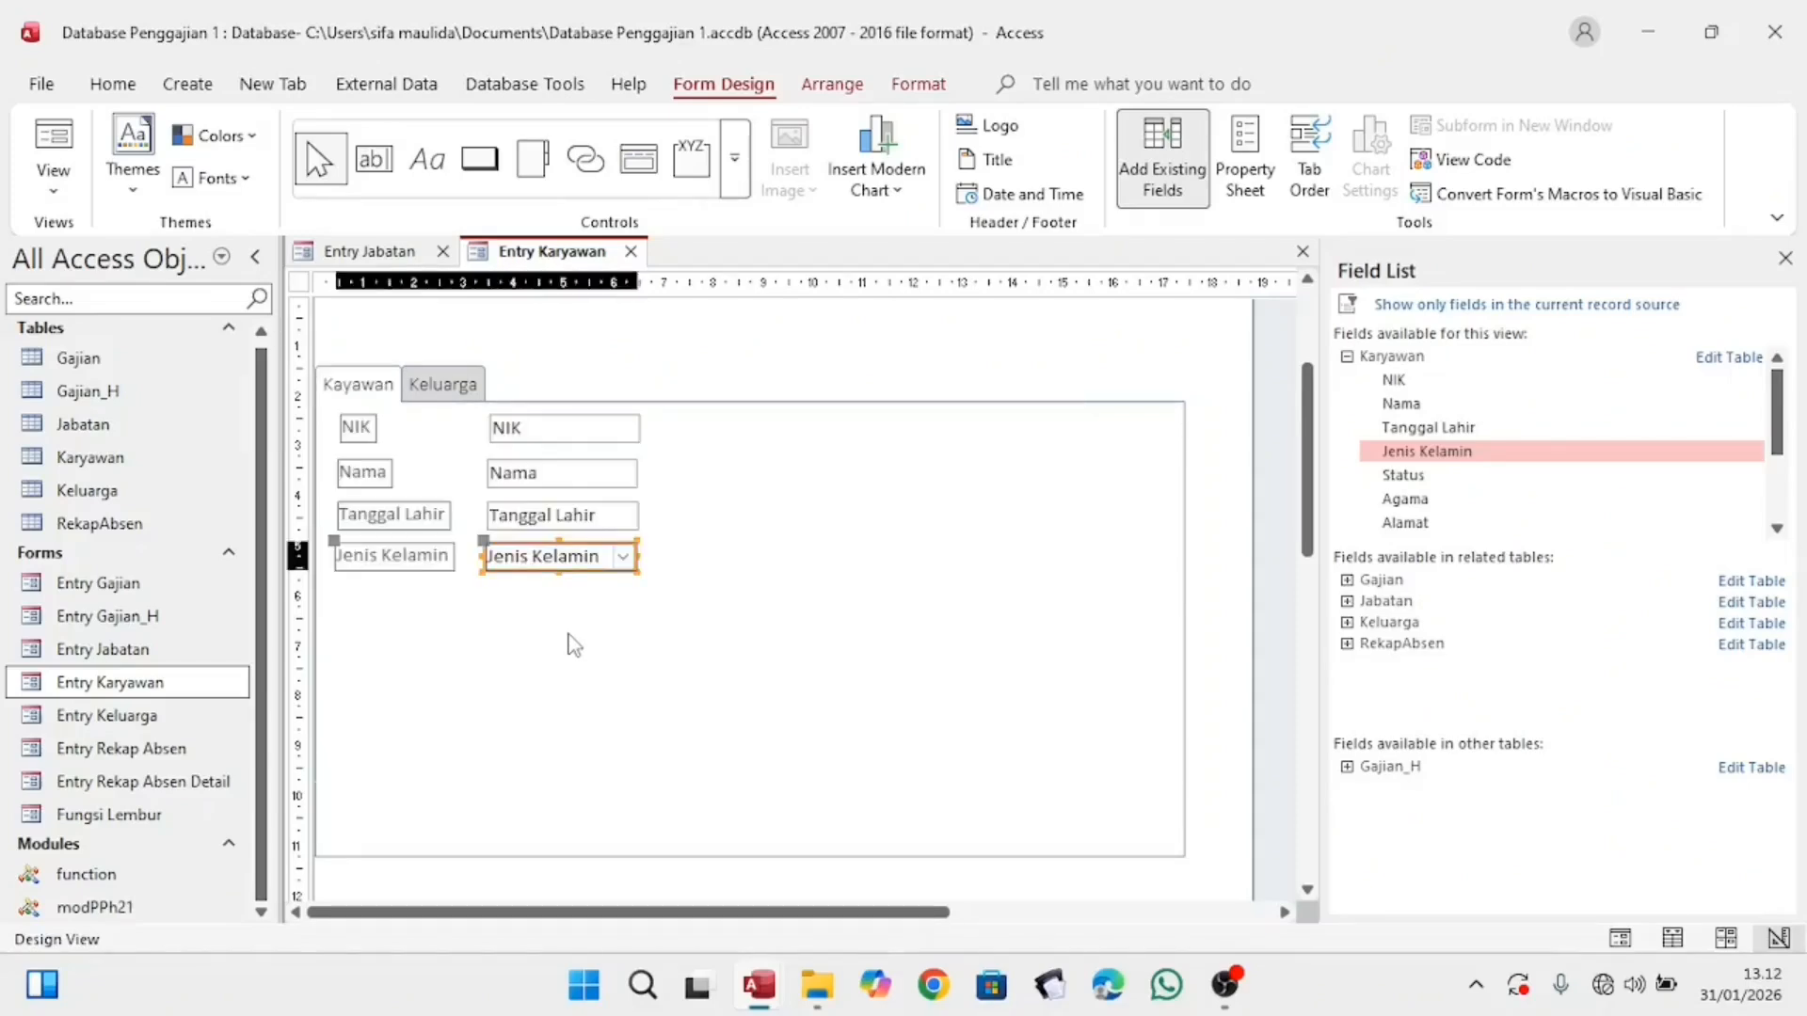
key("Down")
key("Down")
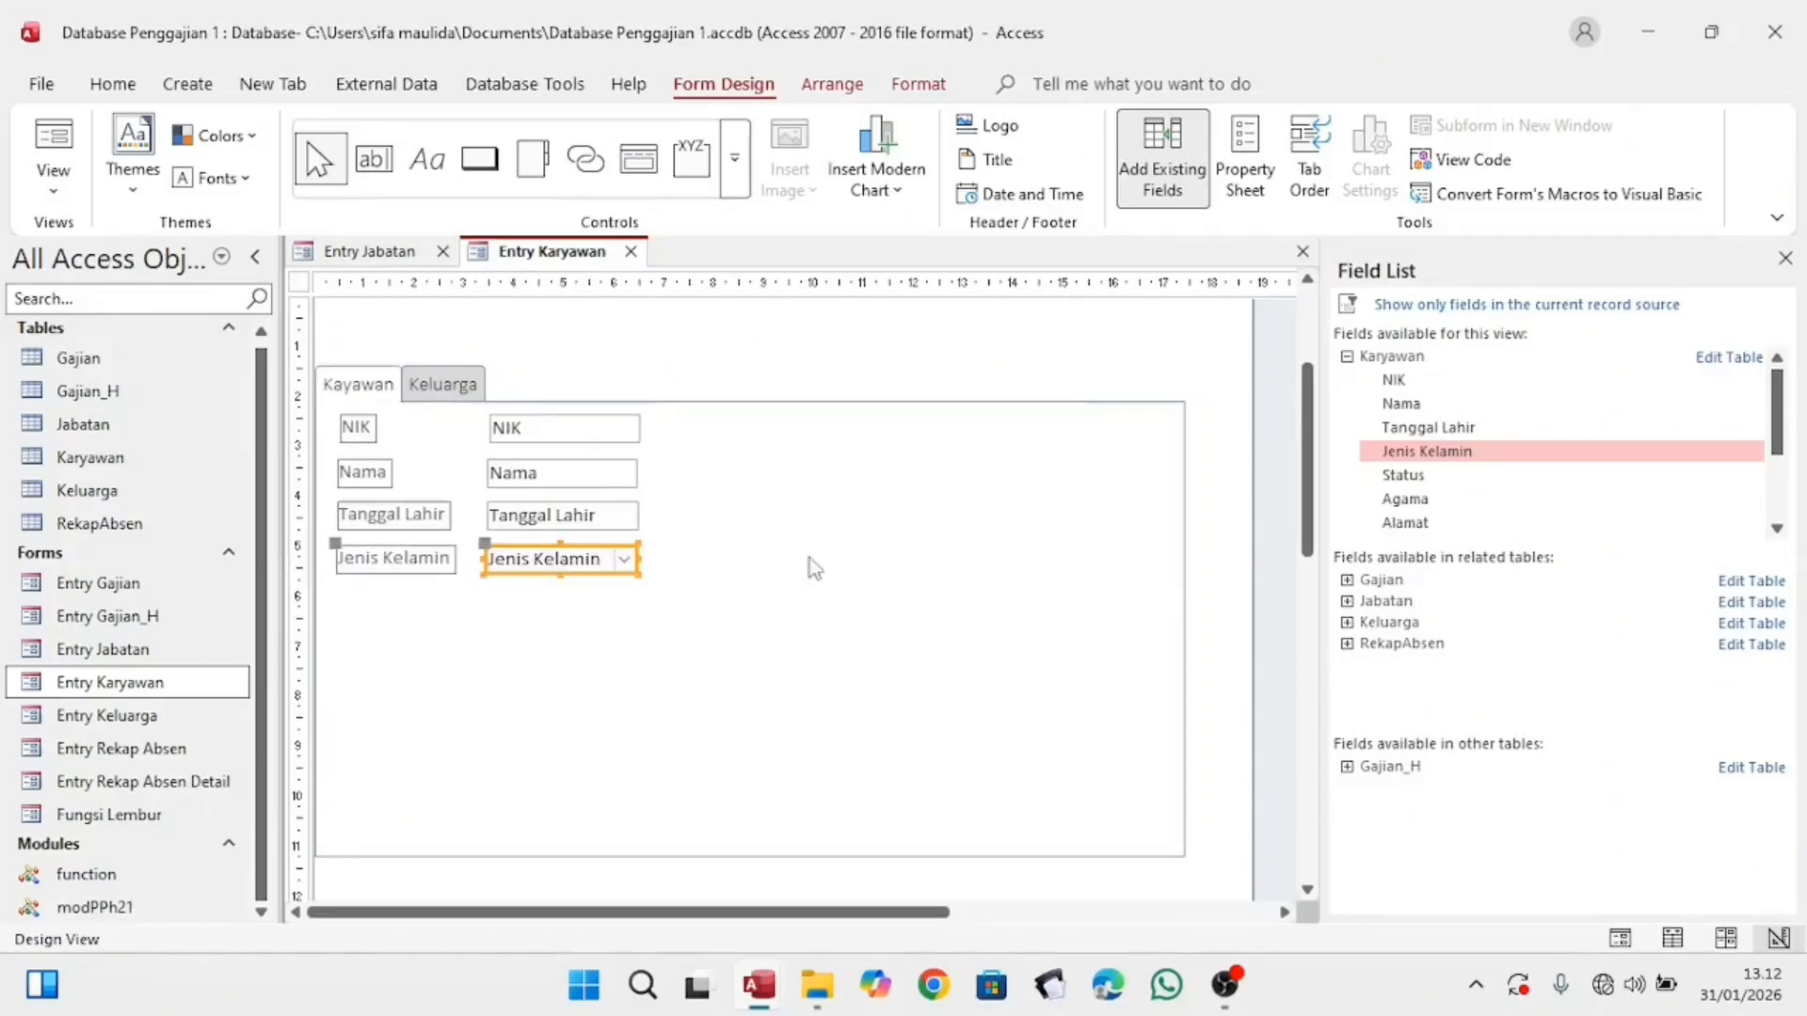
Step: Add the Status, Agama and Alamat fields one below another under Jenis Kelamin, aligned with the fields above
left_click(1402, 478)
left_click_drag(1401, 481, 483, 586)
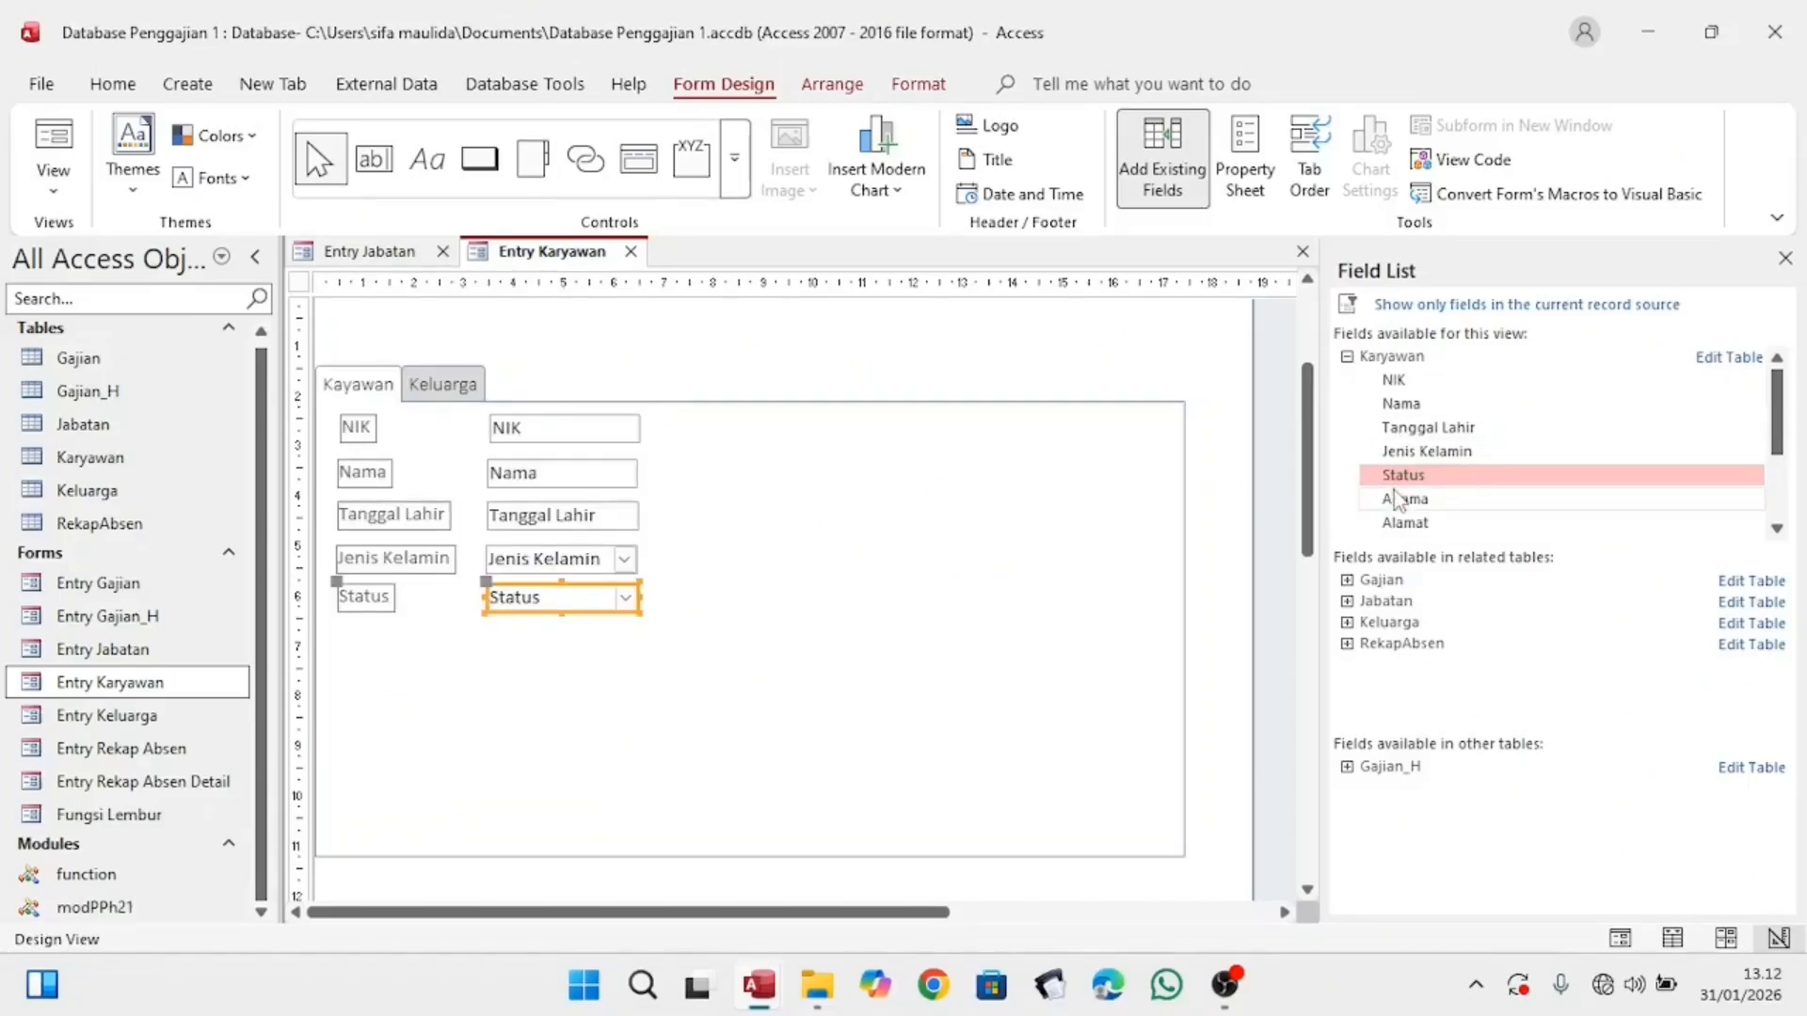
left_click_drag(1397, 513, 757, 594)
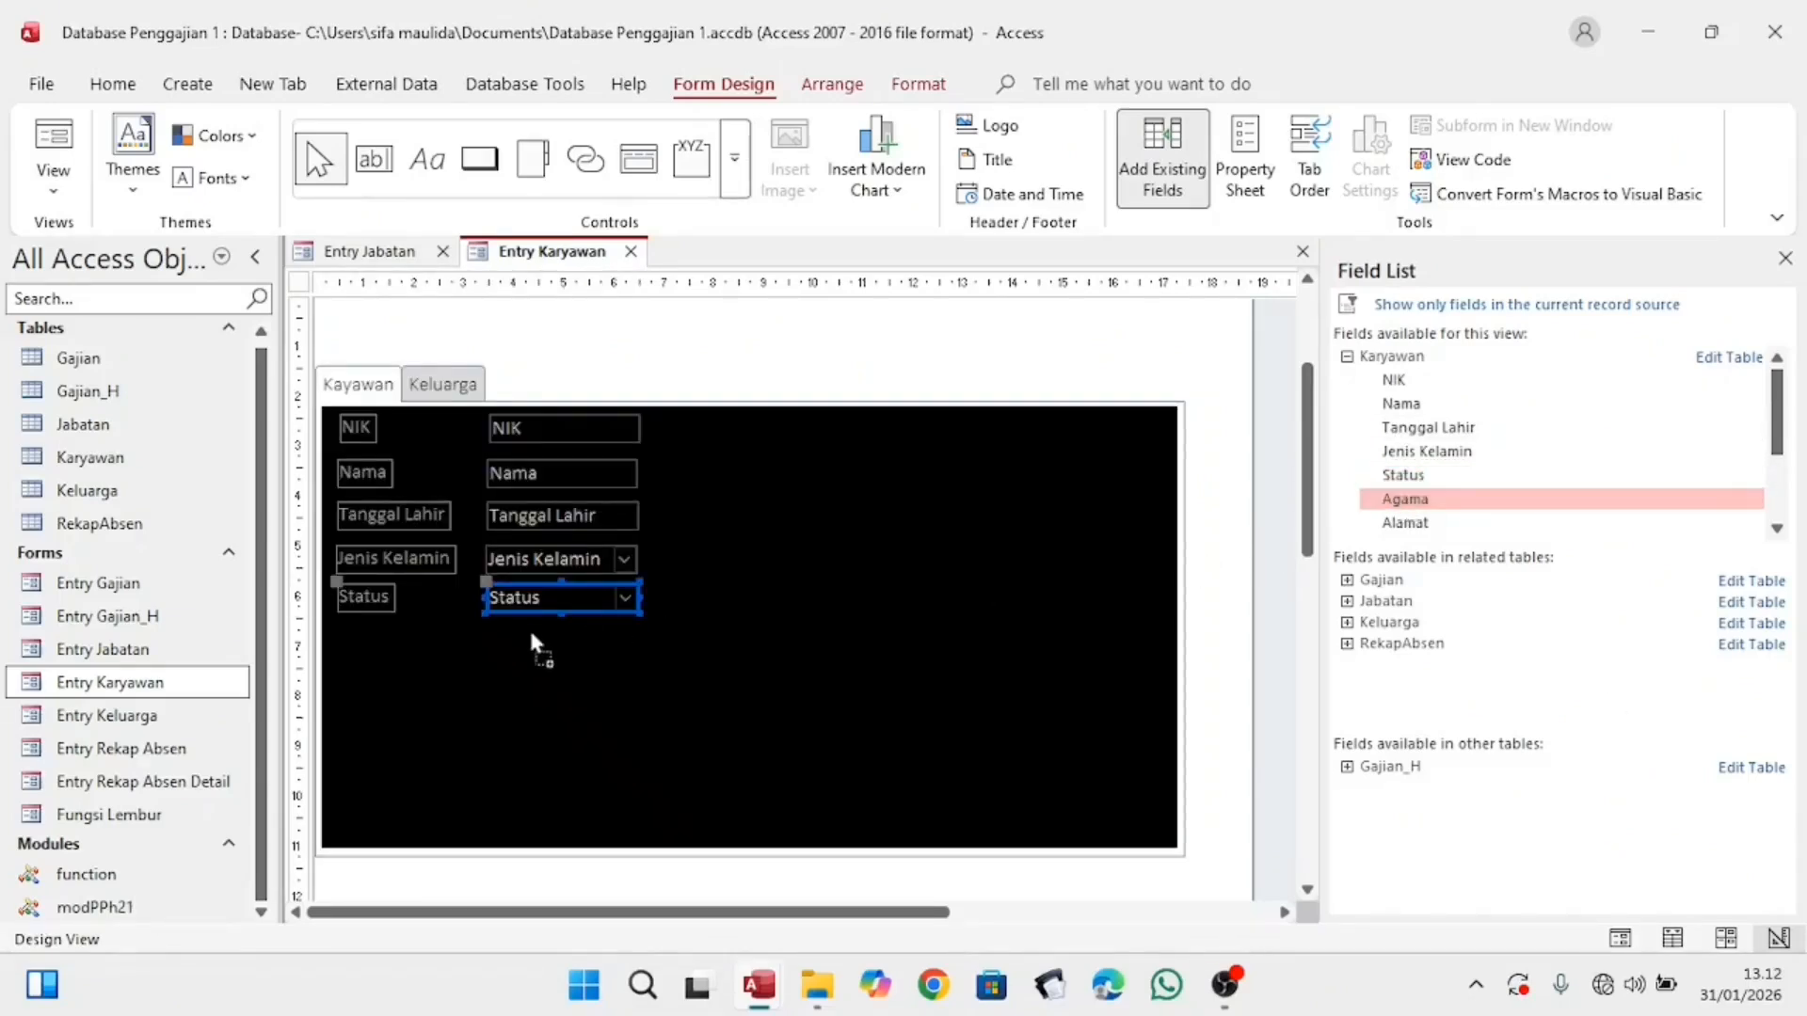
left_click_drag(481, 610, 484, 617)
key("Down")
key("Down")
key("Down")
key("Down")
key("Right")
key("Right")
key("Up")
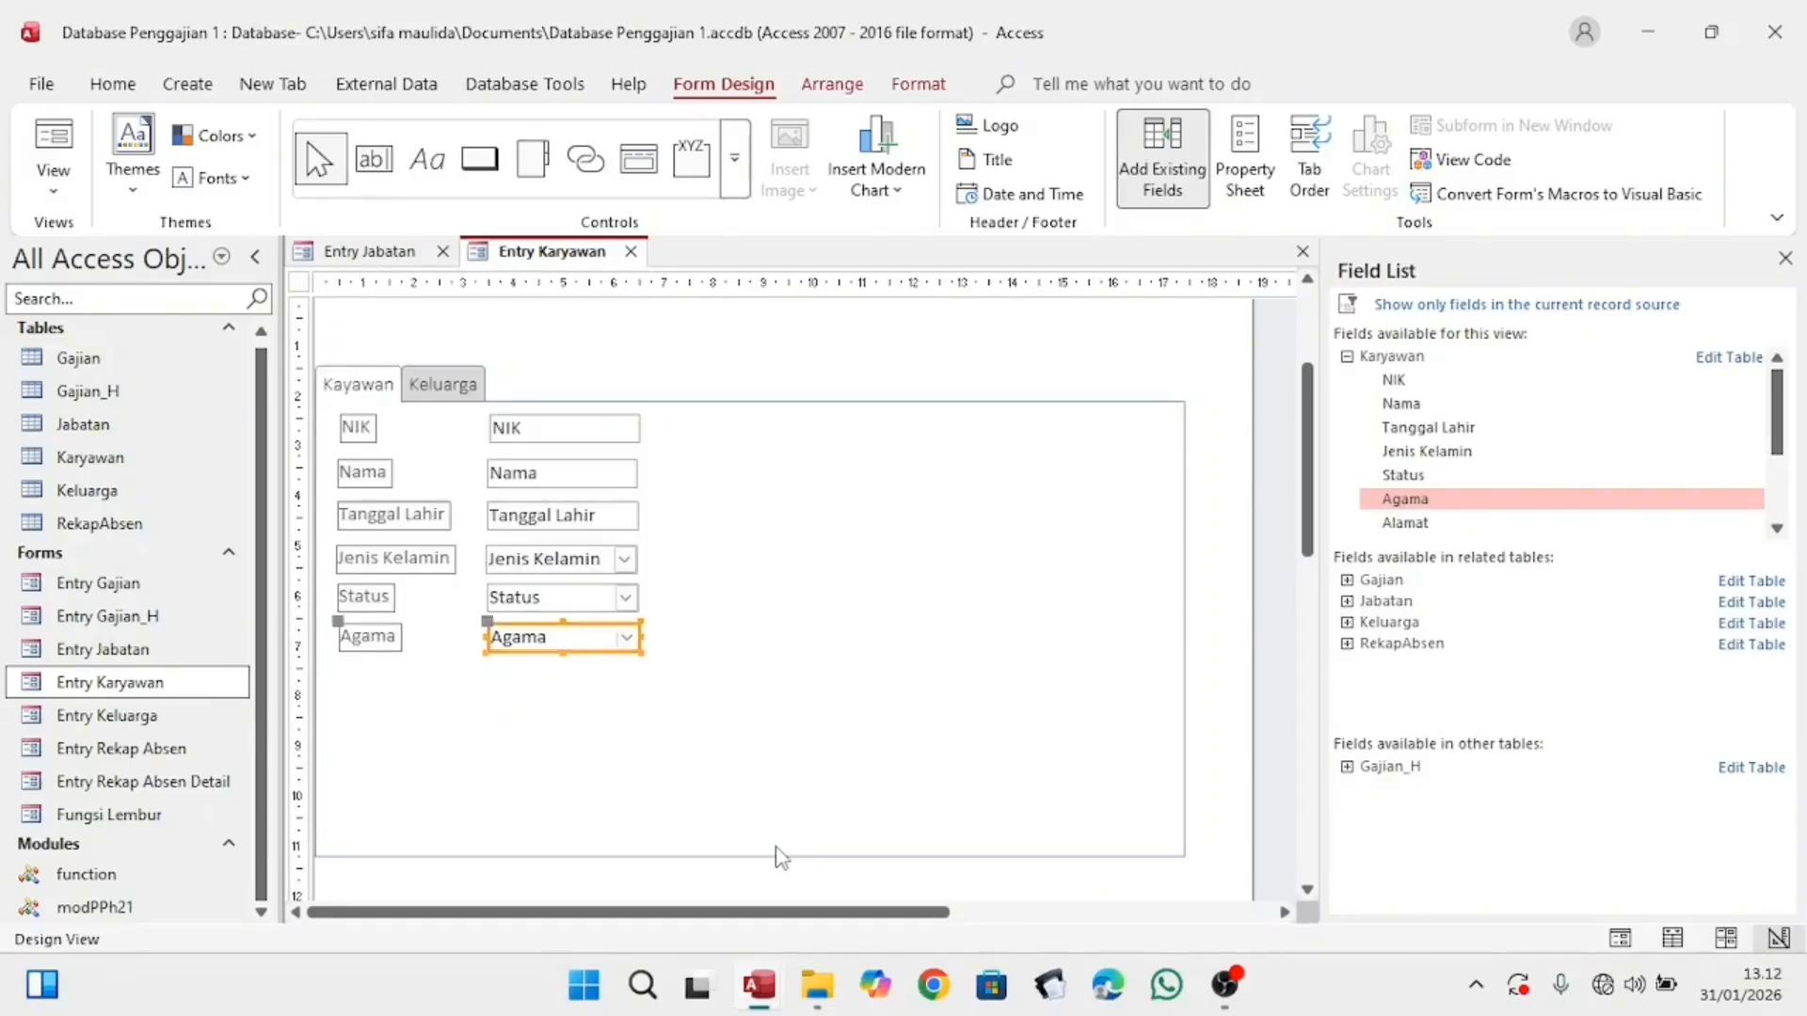
left_click_drag(1457, 522, 589, 659)
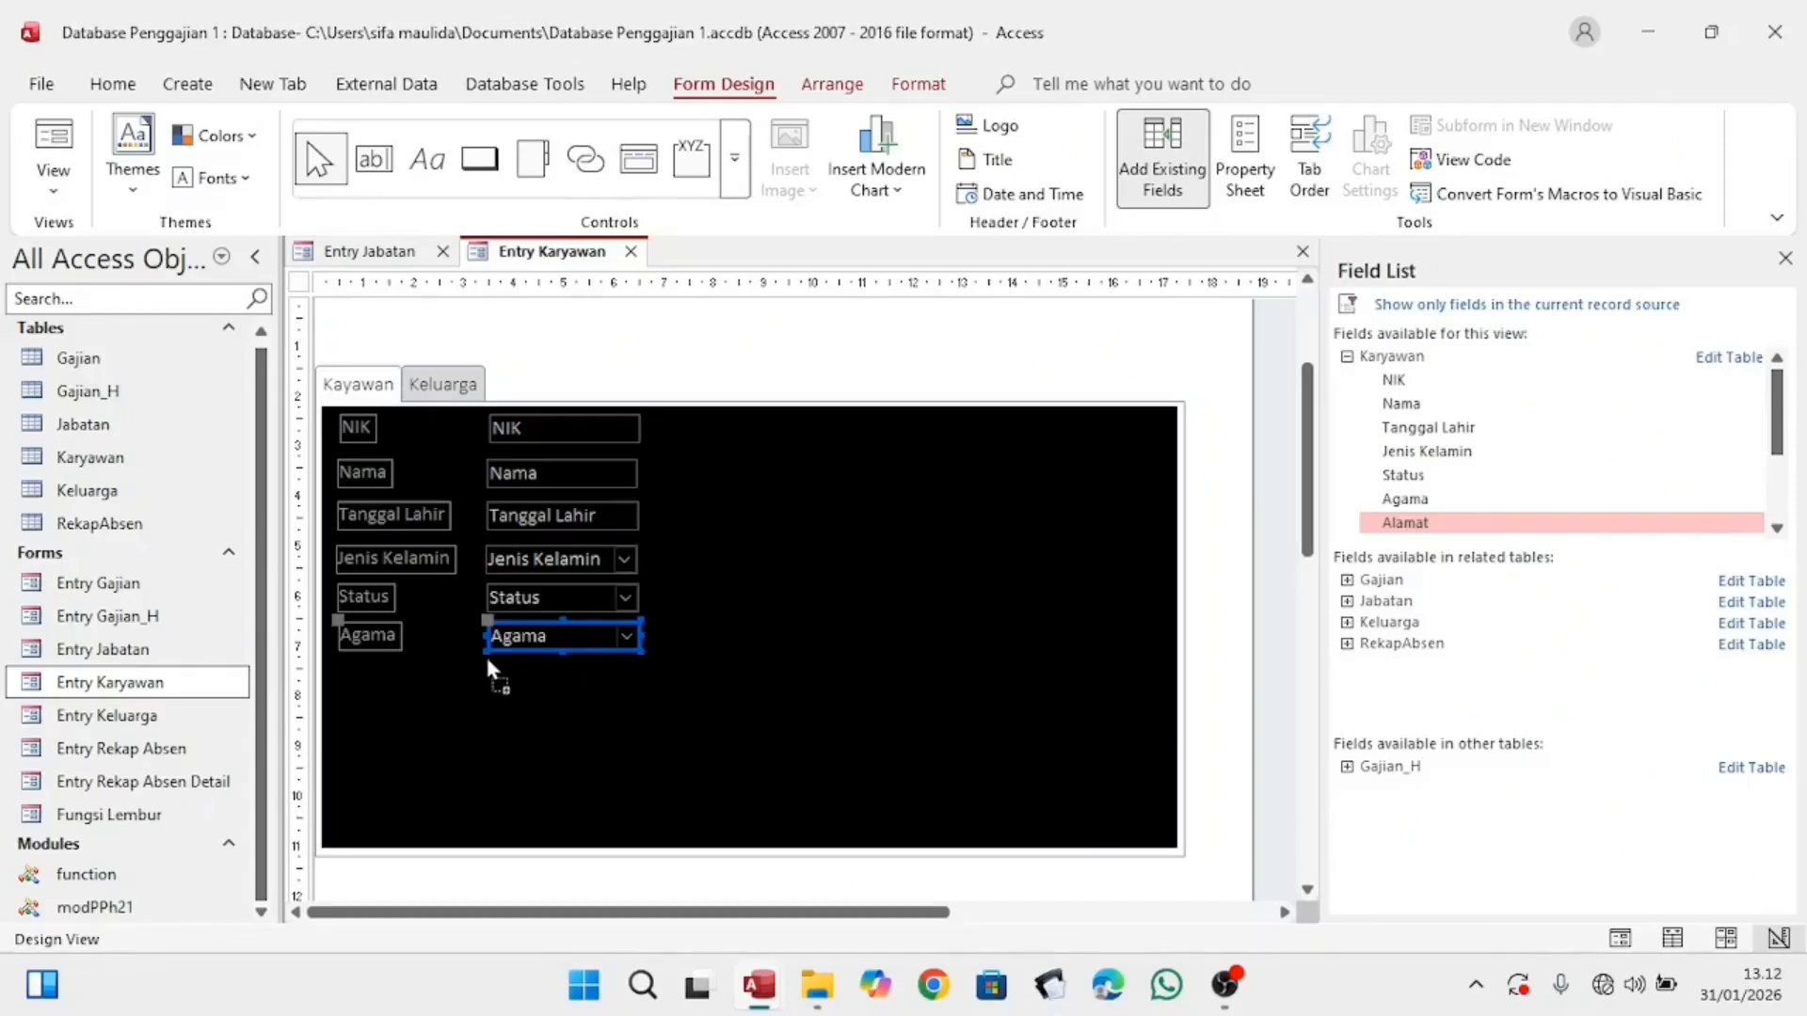
left_click_drag(477, 649, 478, 651)
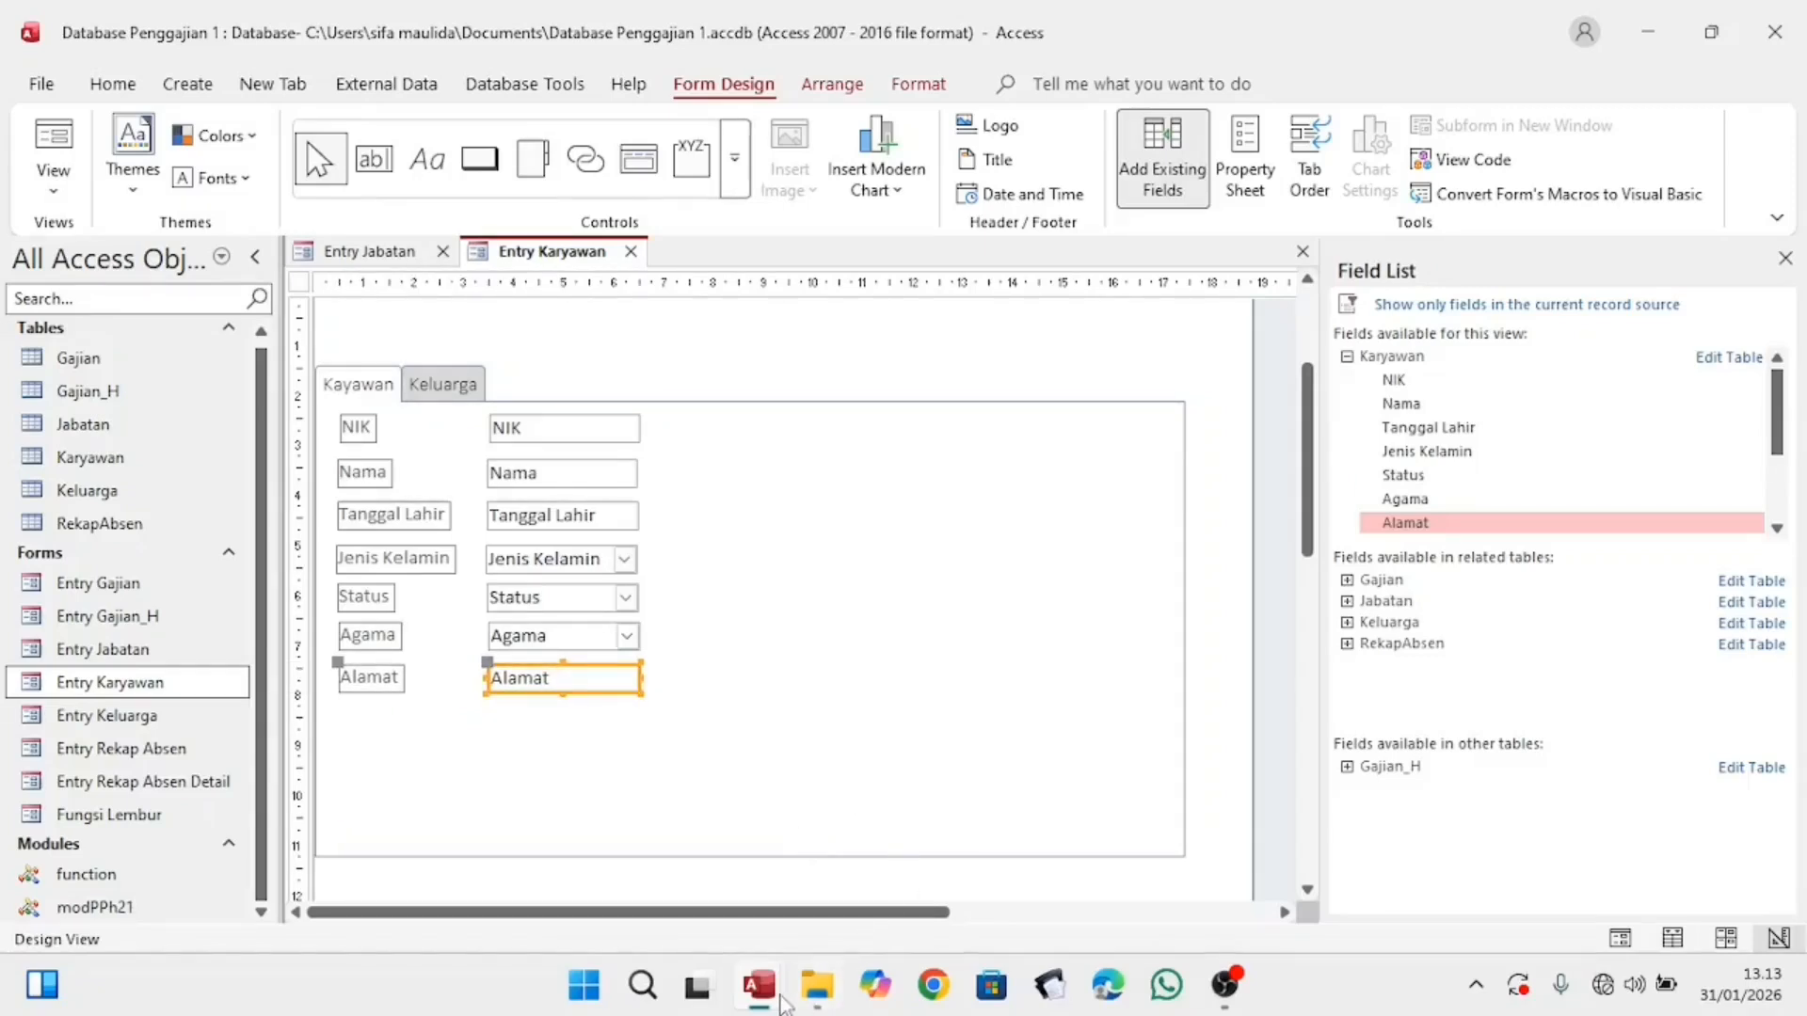
Step: Switch to the Formatif (1) database and examine the field list and the remaining fields on the Biodata Karyawan page
mouse_move(781, 1005)
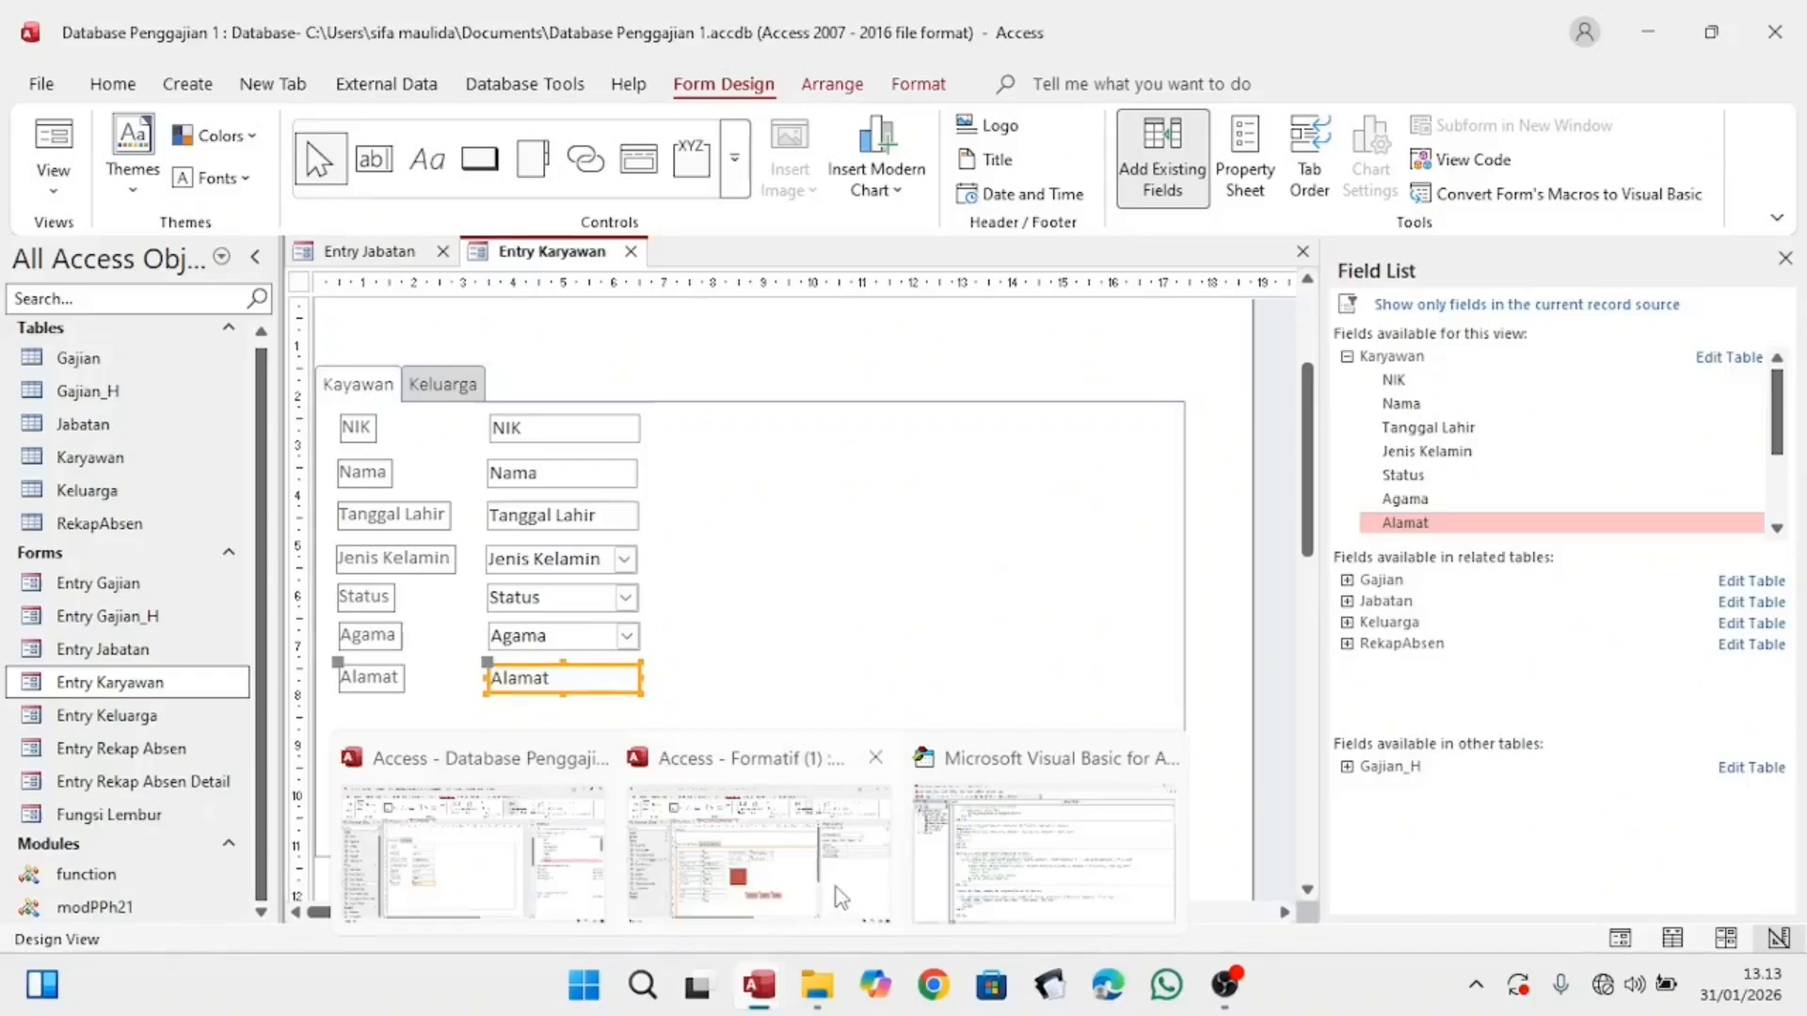
left_click(795, 785)
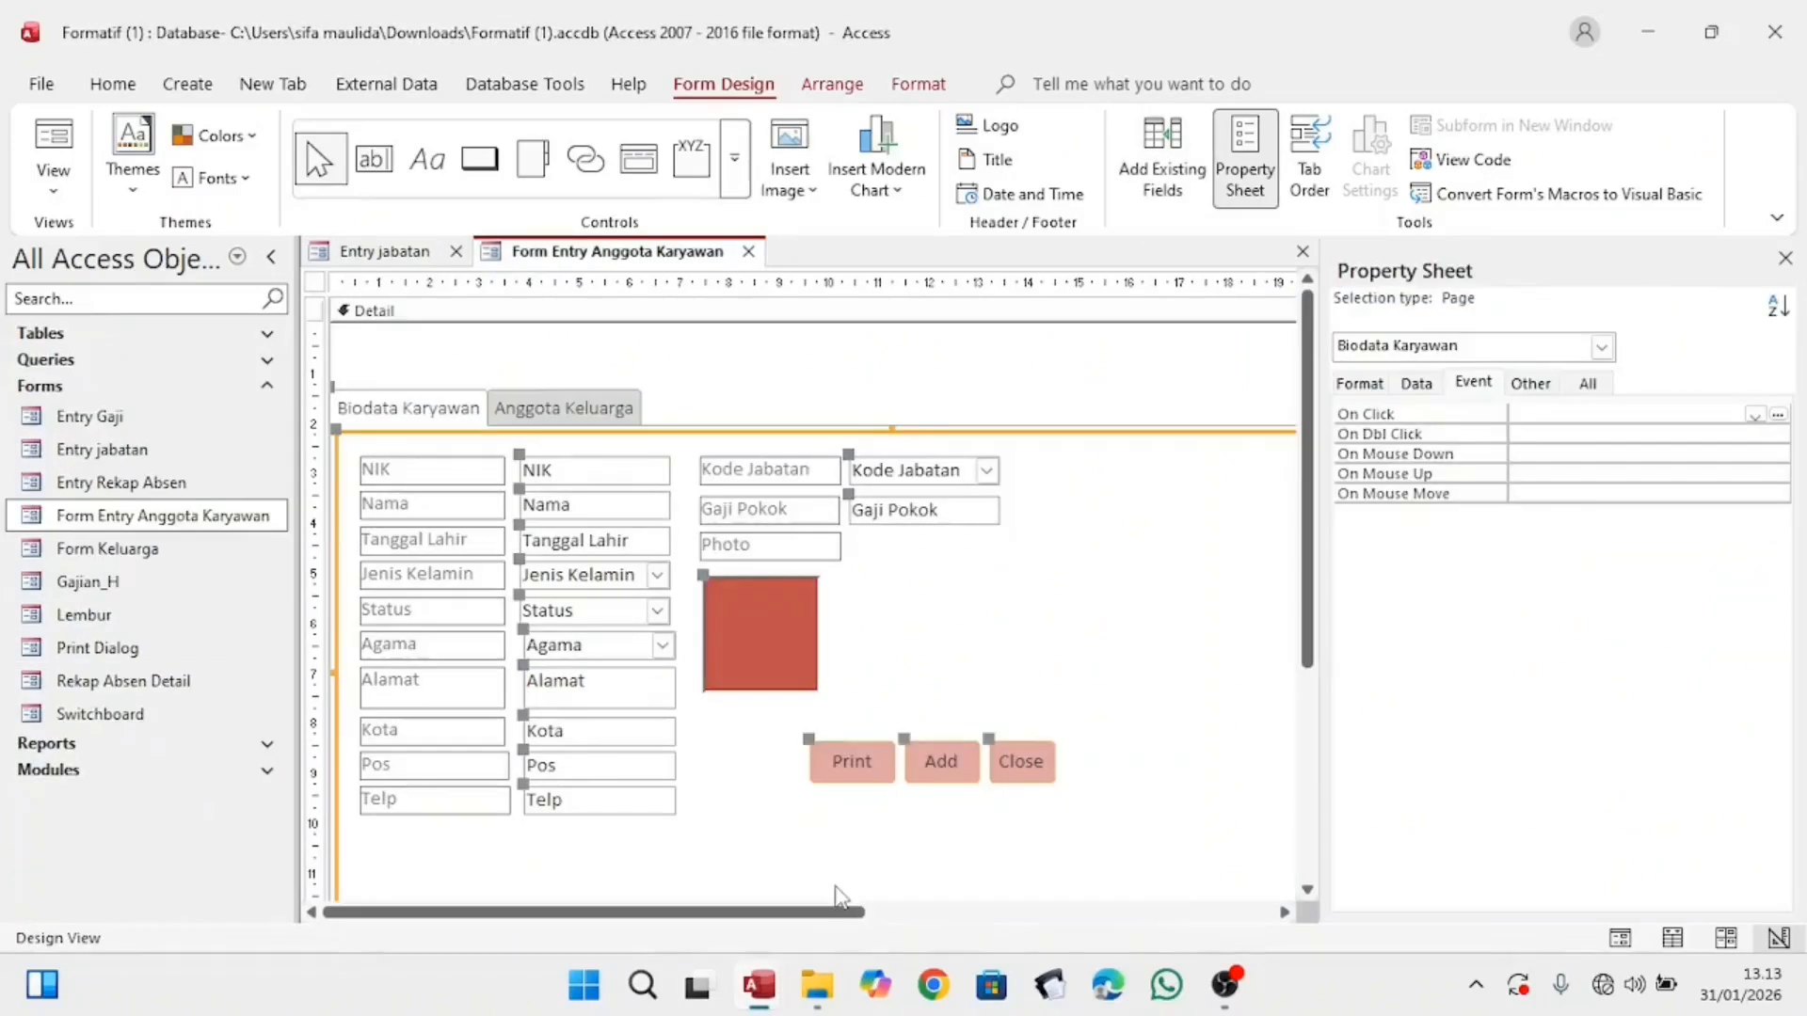
left_click(436, 772)
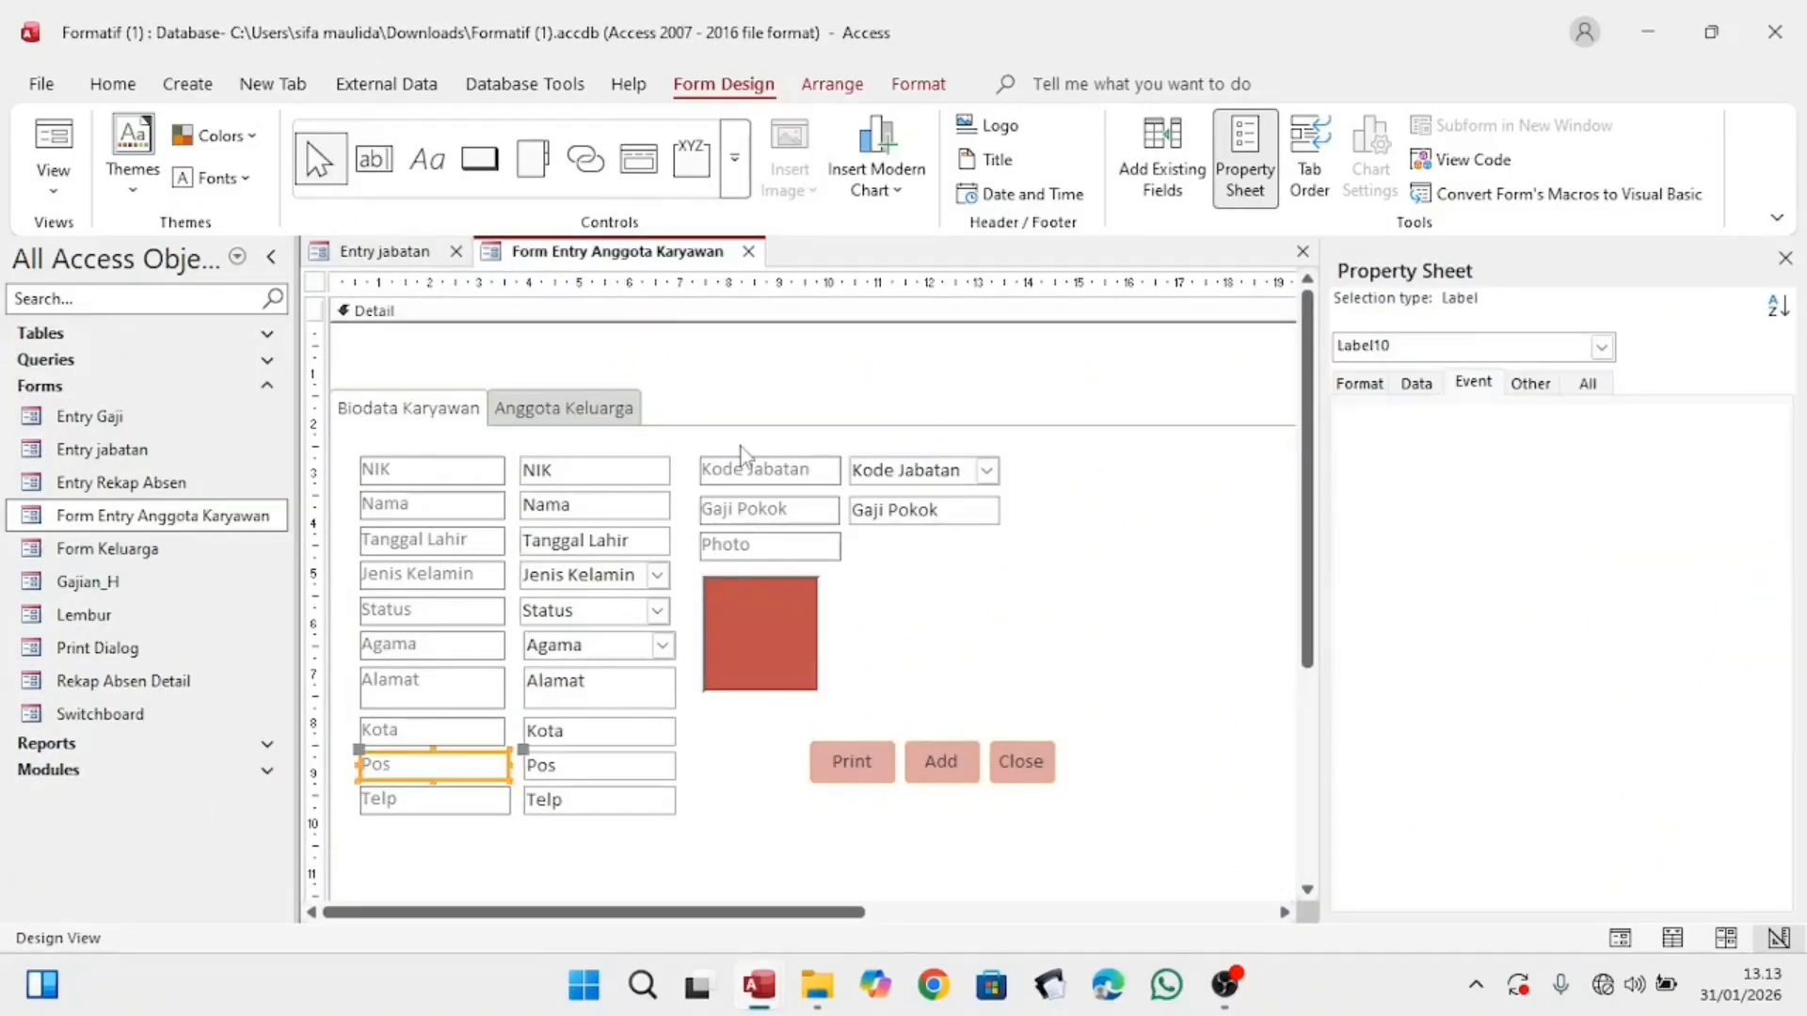
left_click(1149, 184)
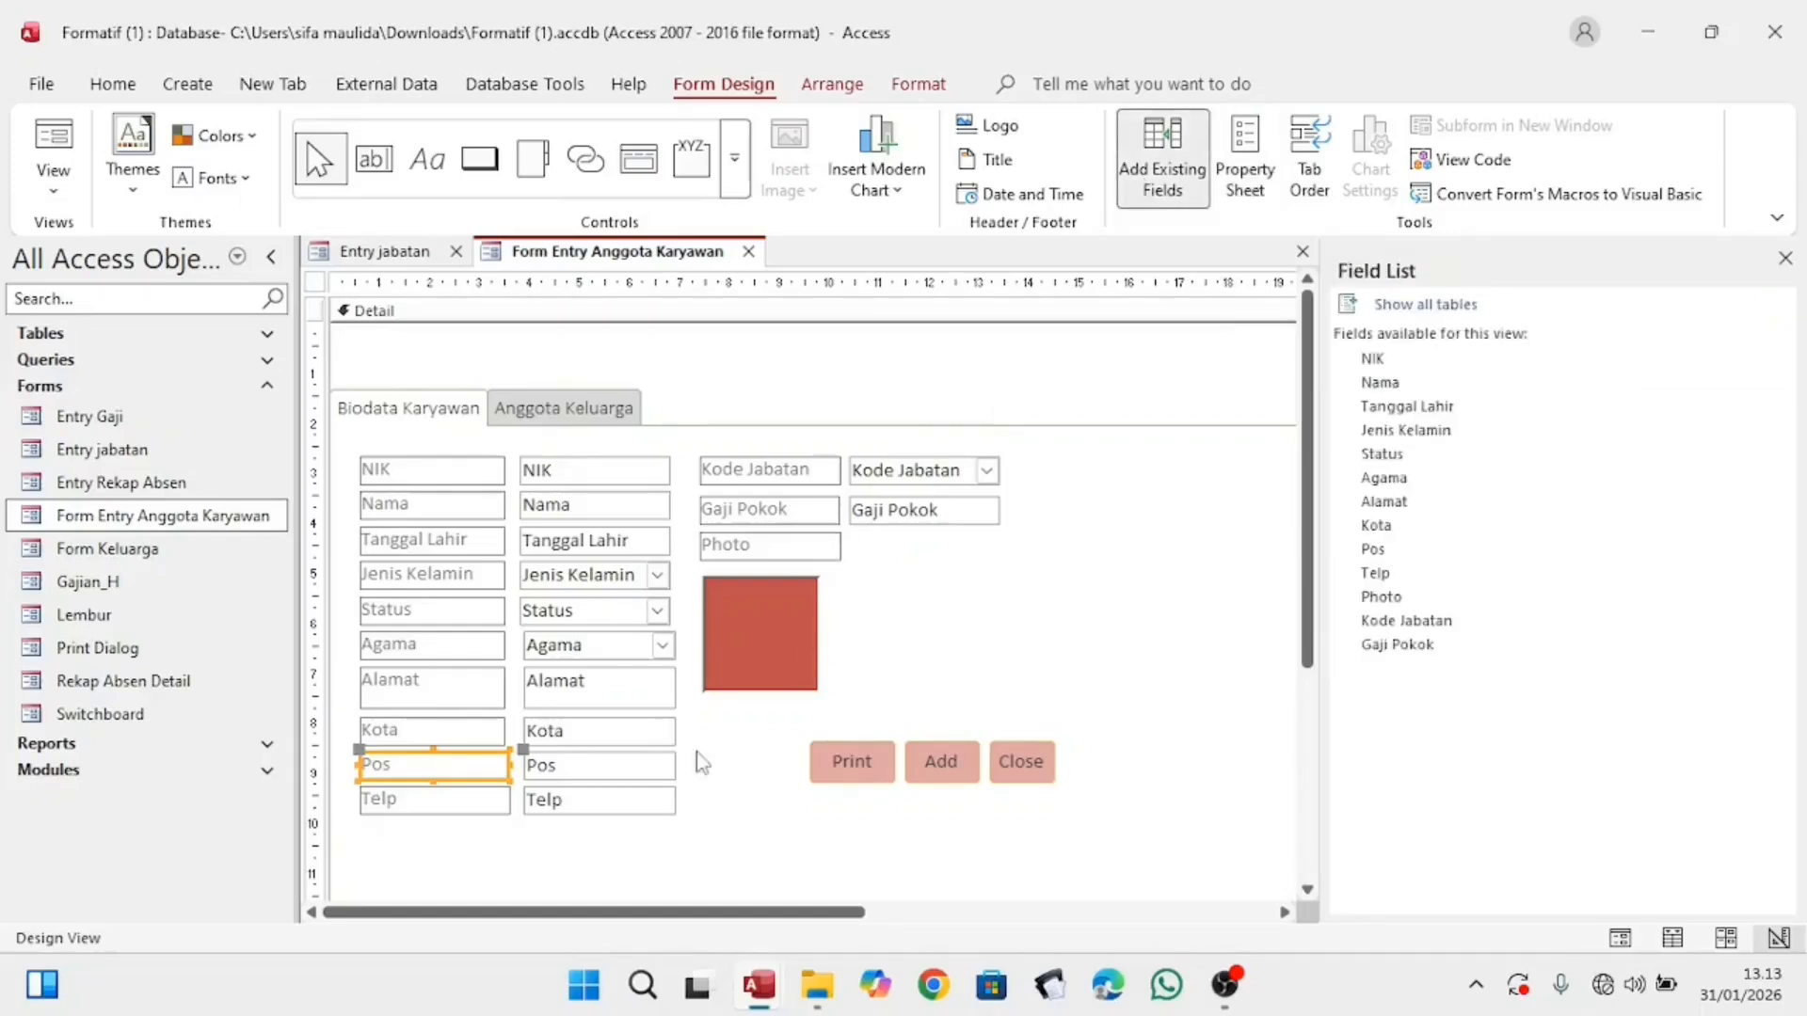
left_click(487, 807)
left_click(599, 802)
left_click(786, 474)
left_click(787, 513)
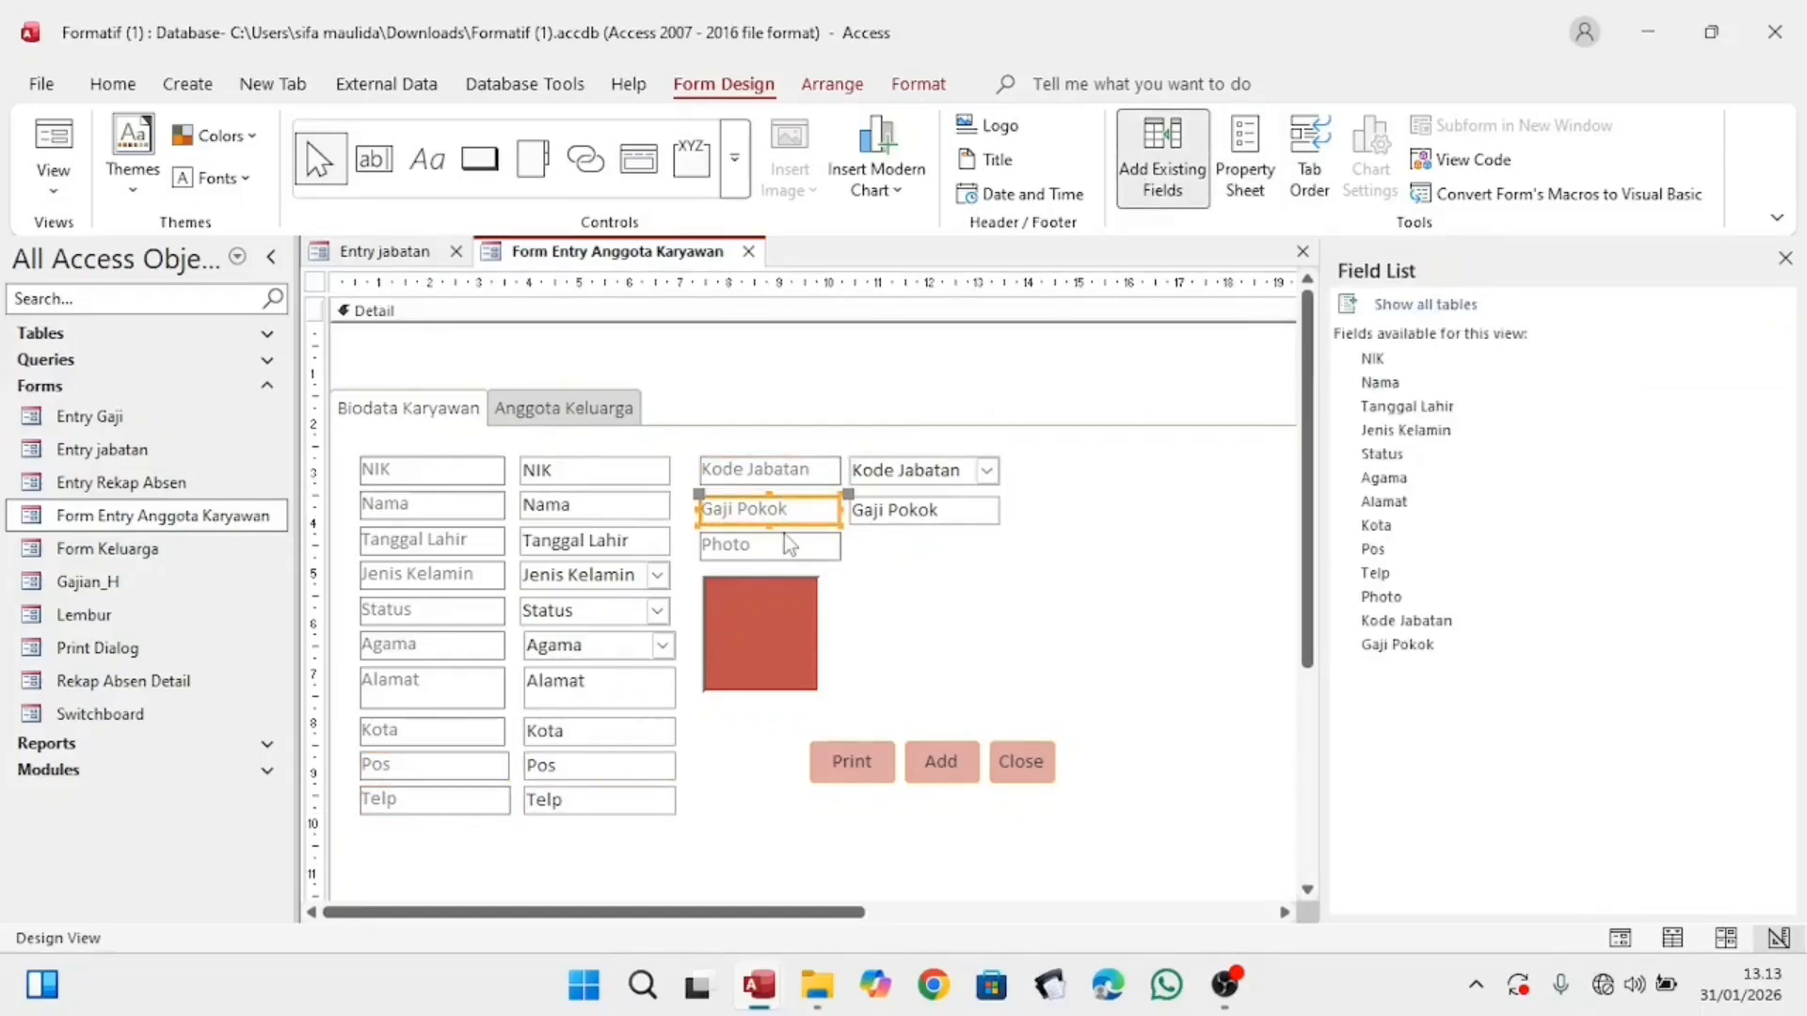
left_click(784, 540)
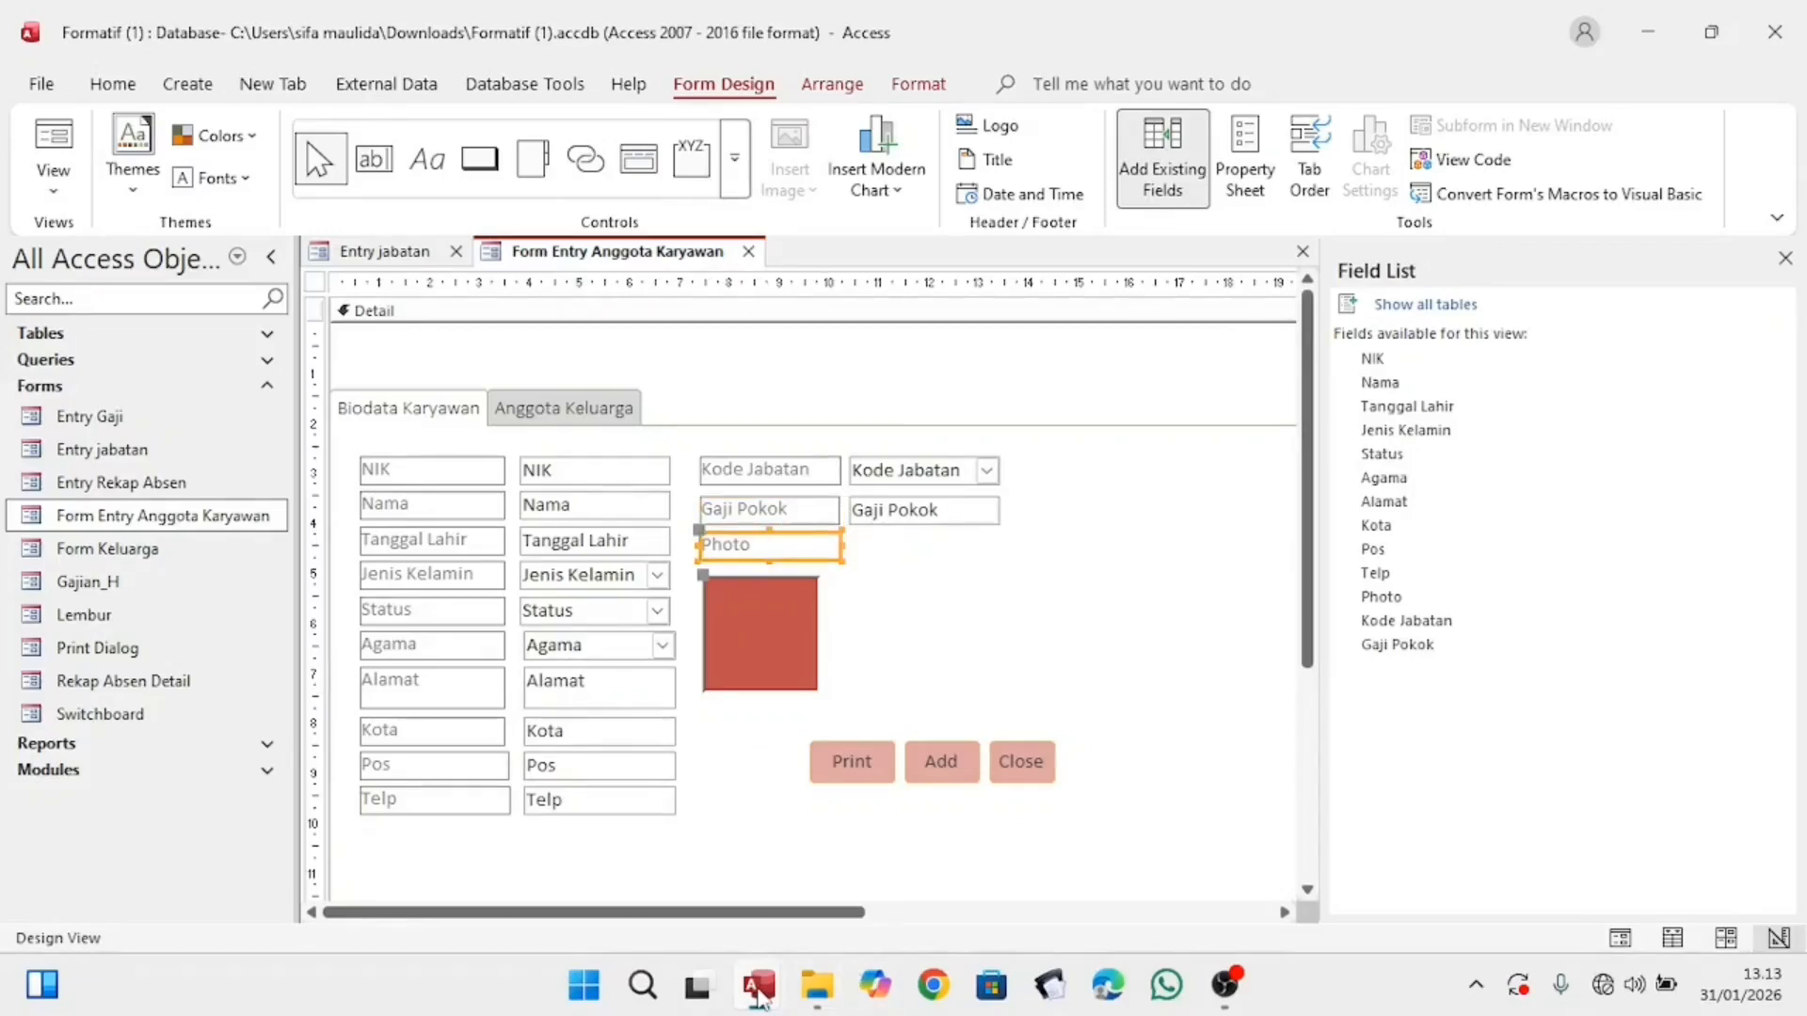
Step: Return to Database Penggajian 1 and add the Kota field below Alamat, with its label in line with the other labels
mouse_move(759, 988)
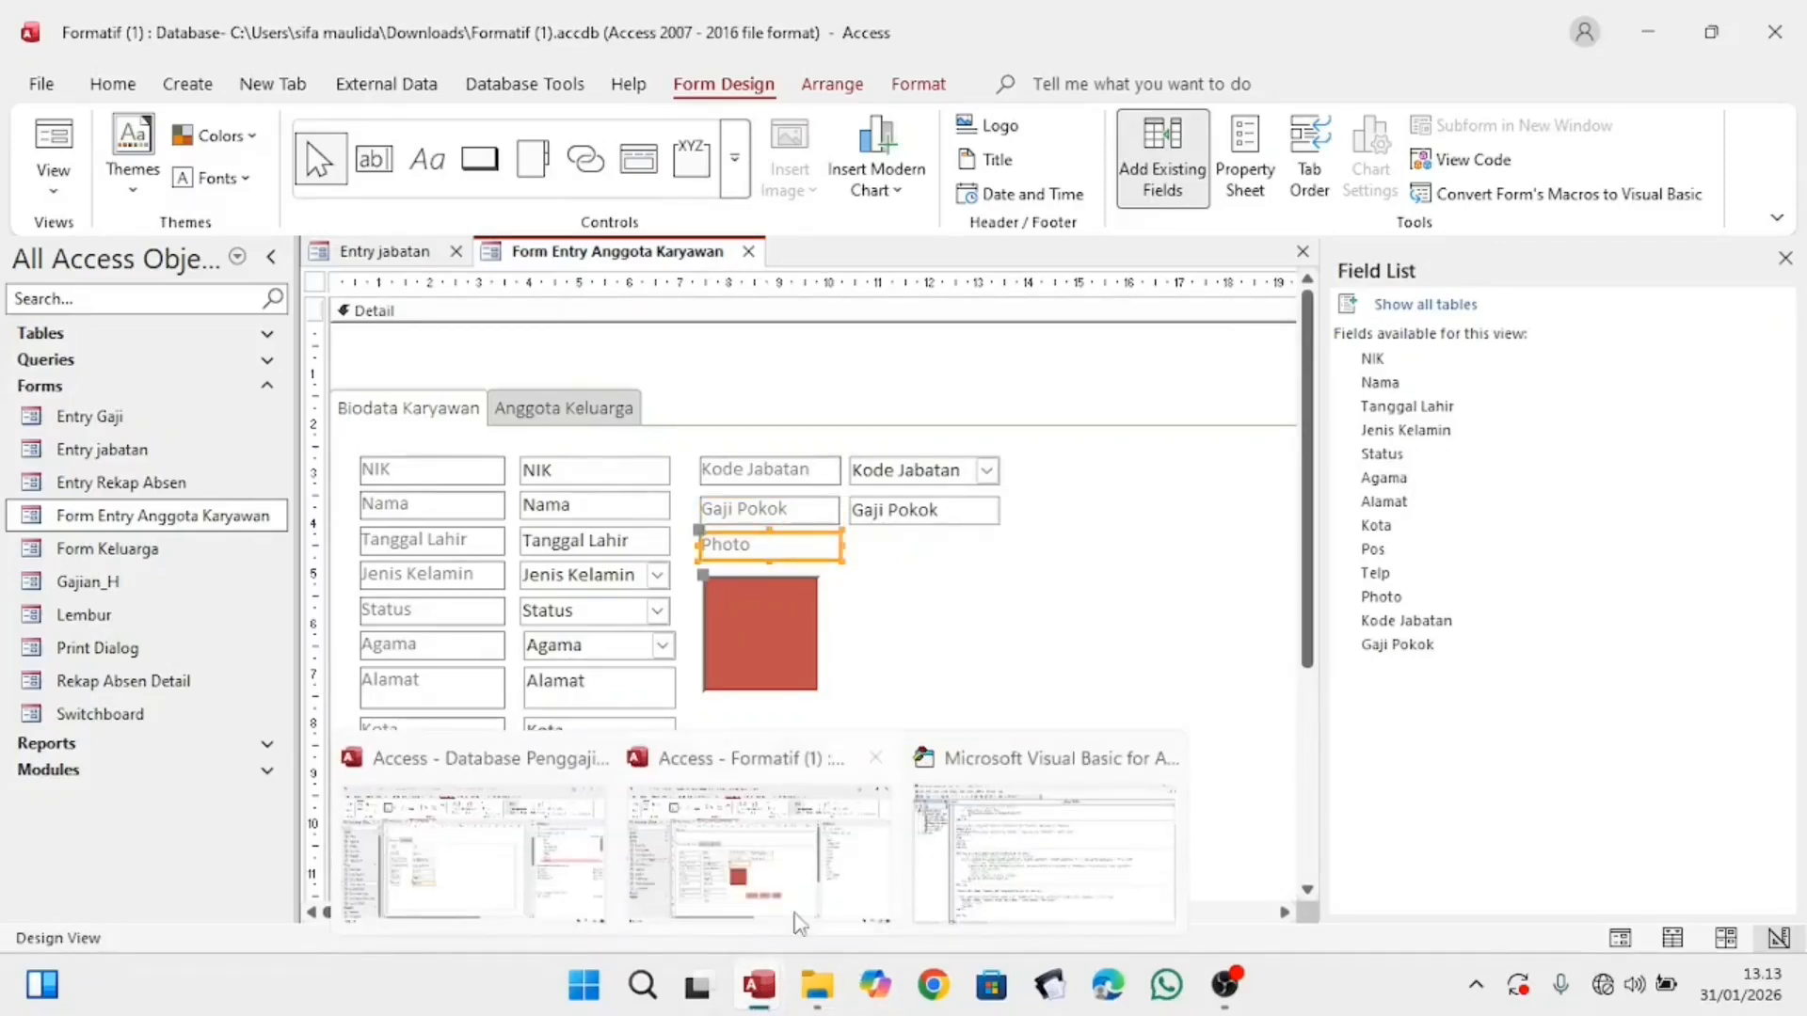
left_click(485, 868)
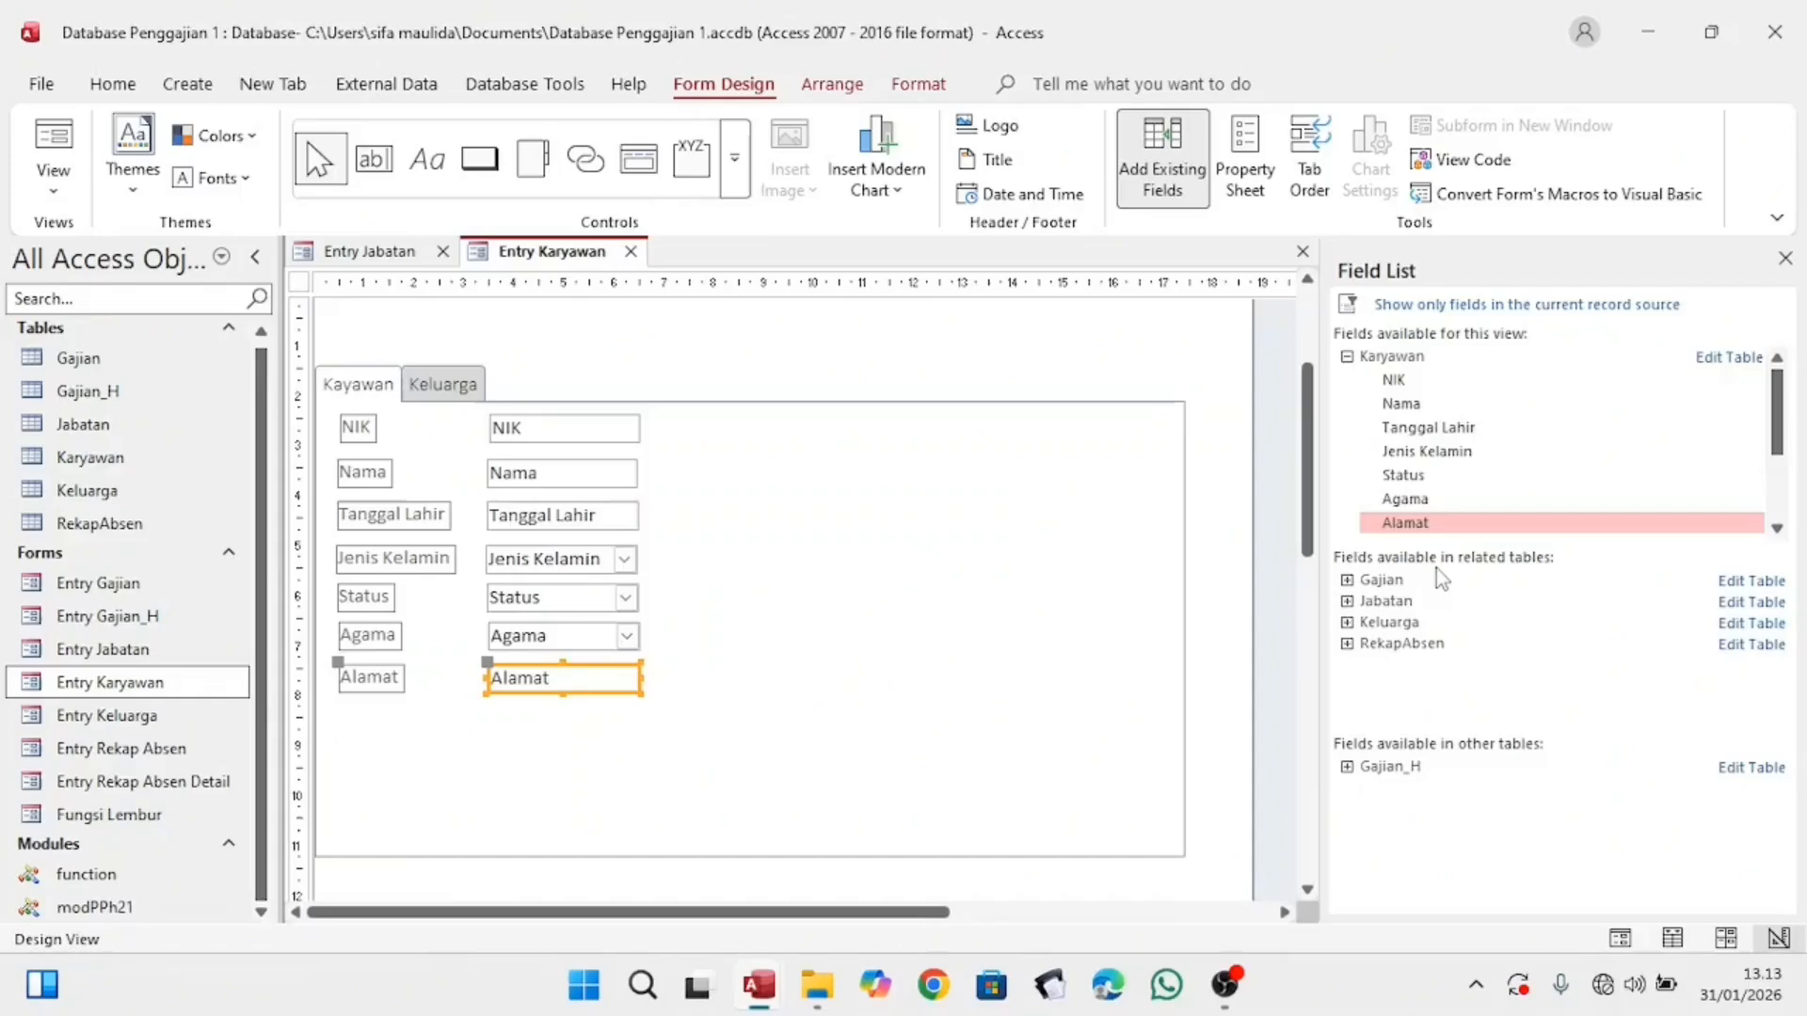
scroll(1459, 493, "down", 2)
scroll(1460, 508, "down", 1)
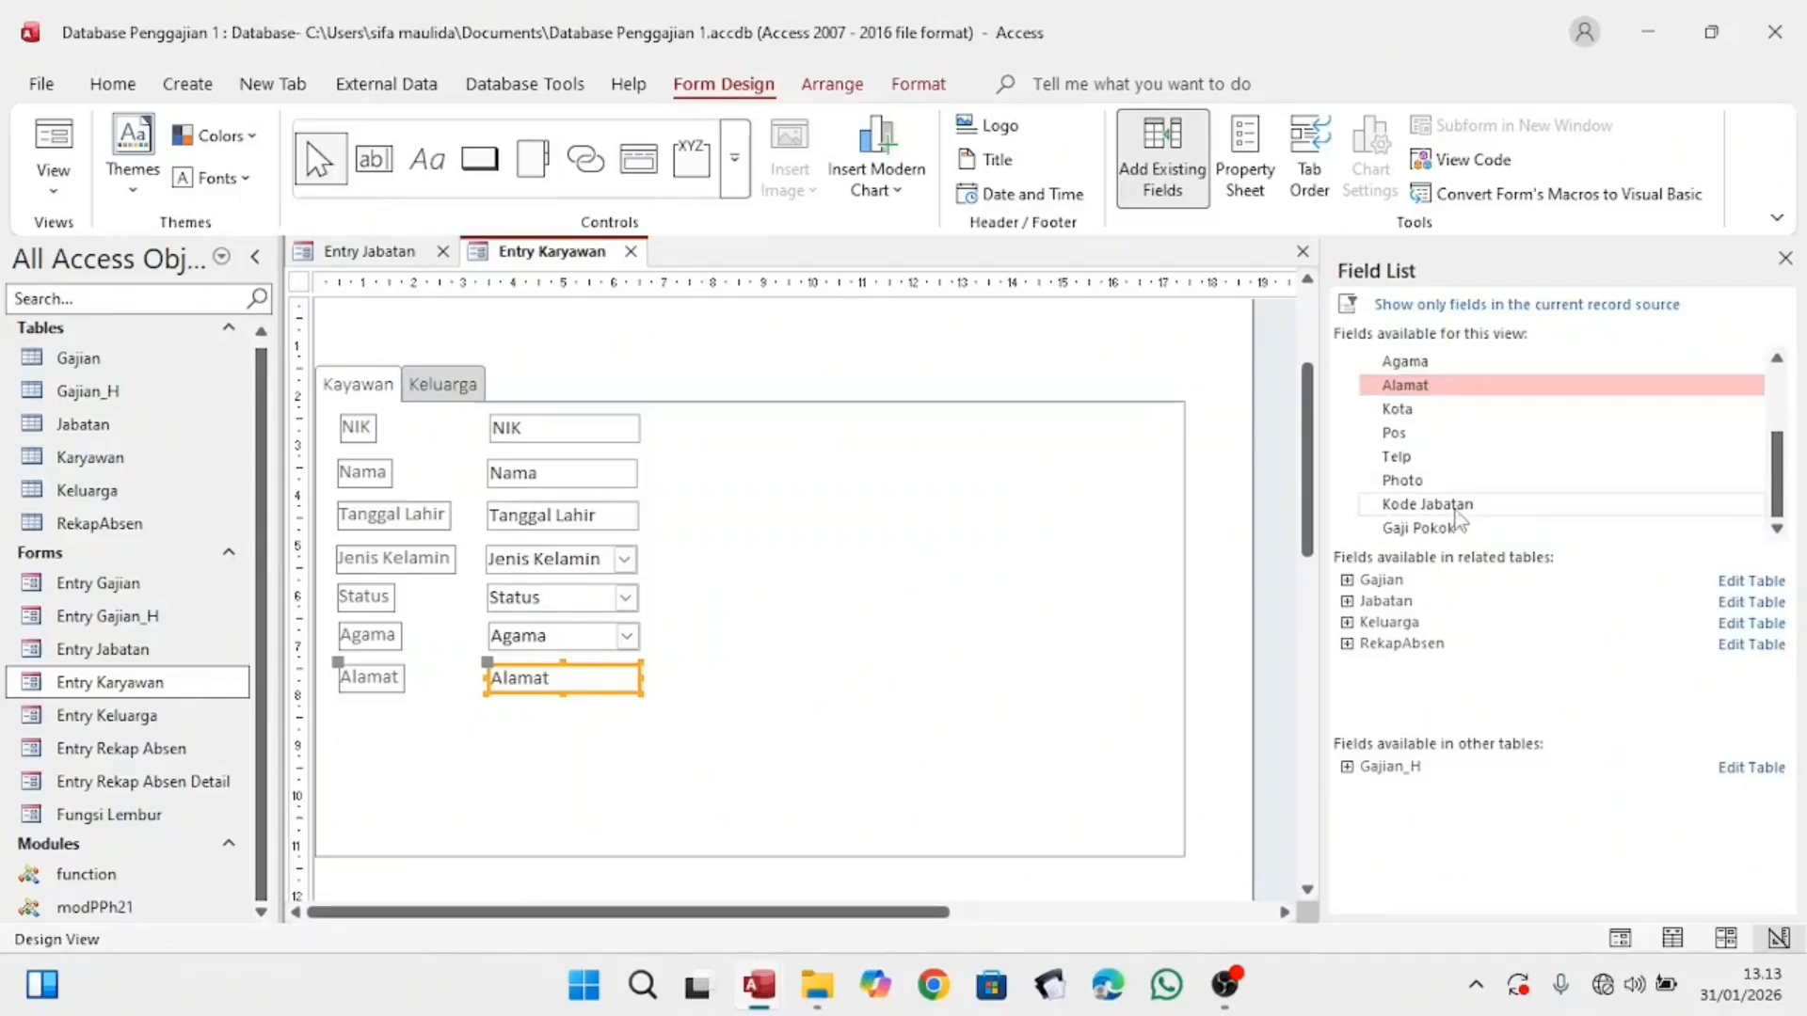
left_click(1426, 409)
mouse_move(1427, 409)
left_mouse_down()
mouse_move(743, 625)
mouse_move(274, 718)
mouse_move(481, 697)
mouse_move(488, 722)
mouse_move(491, 698)
left_mouse_up()
left_click(486, 716)
left_click(518, 807)
left_click(365, 717)
key("Right")
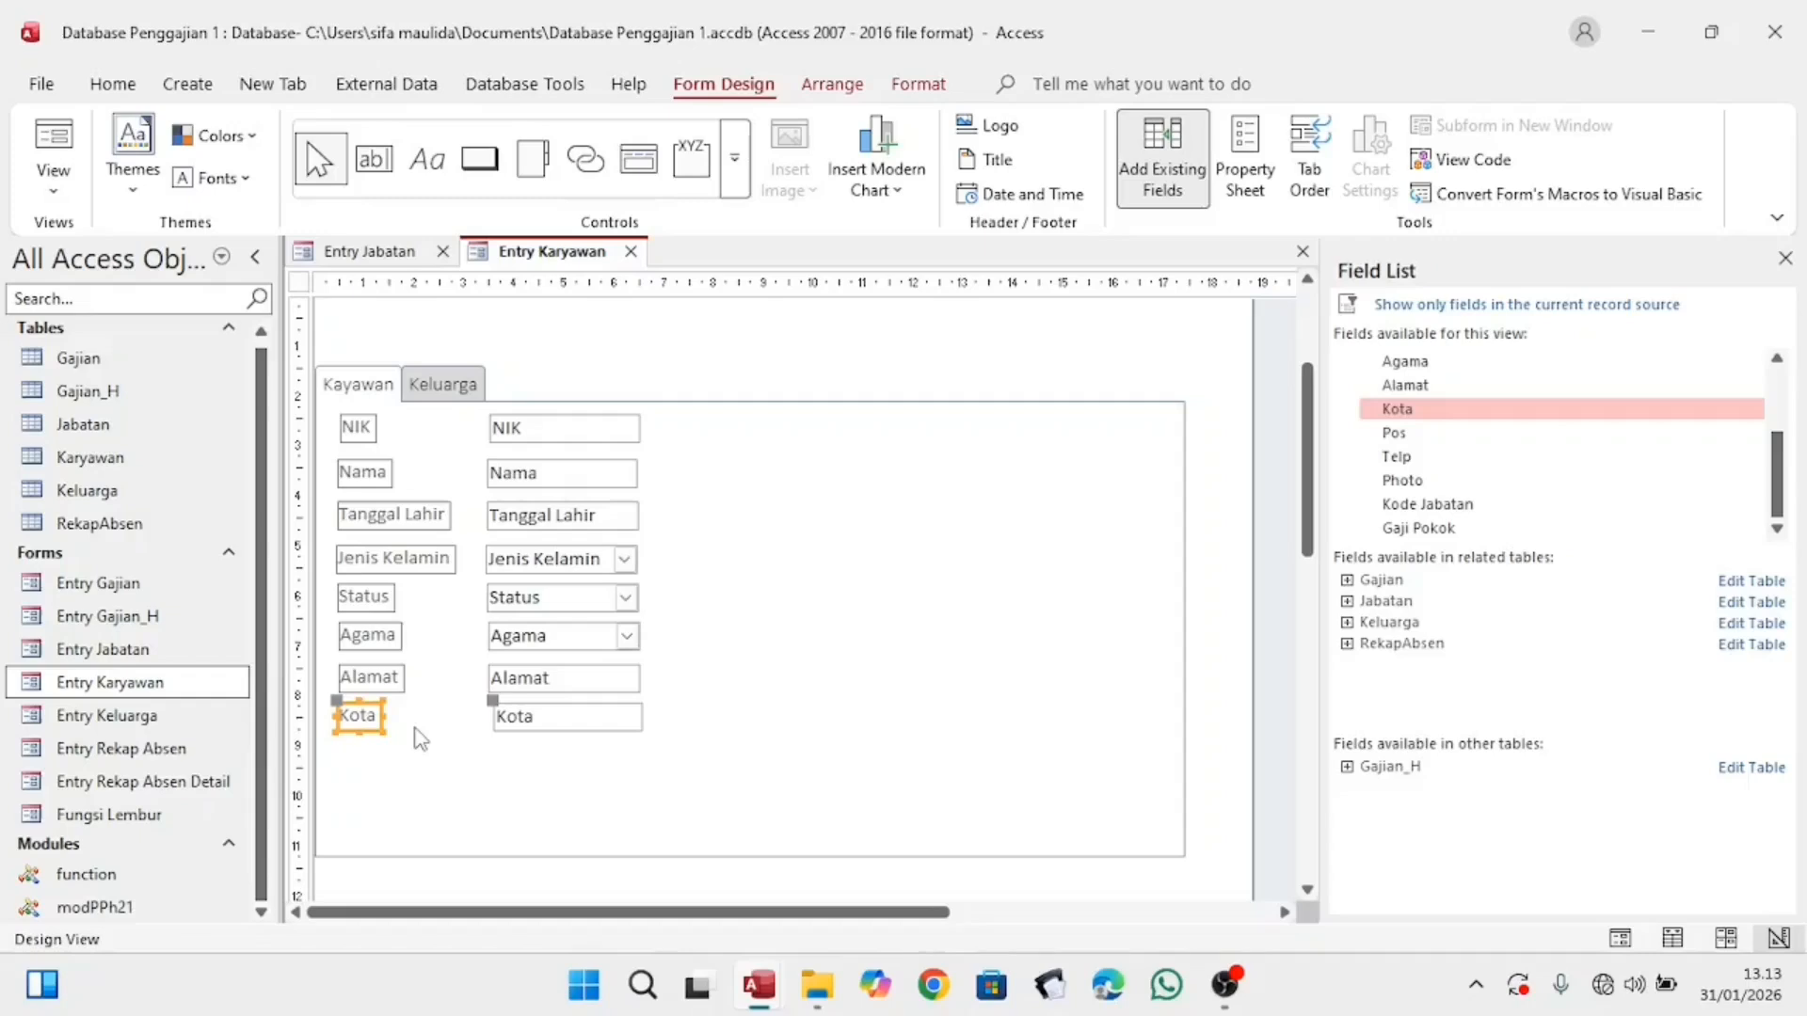
Step: Add the Pos field below Kota on the Kayawan page and nudge it down and right into line
left_click(1456, 434)
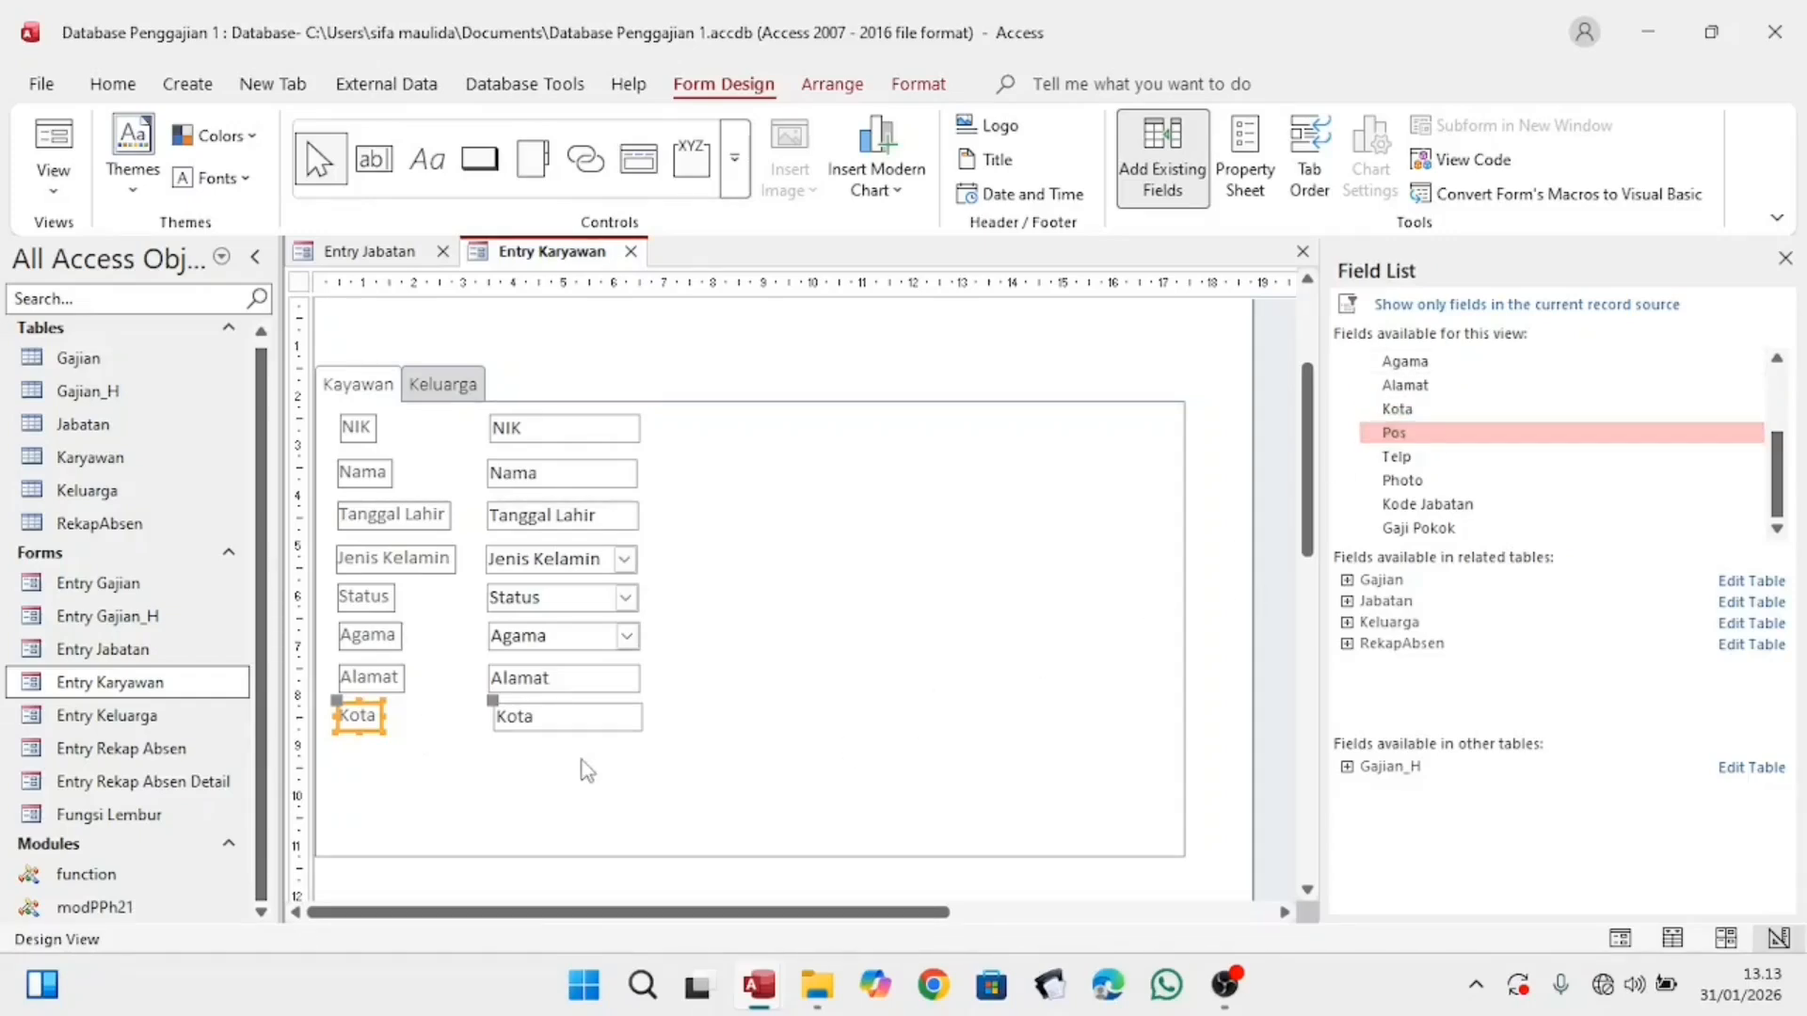
left_click(1028, 705)
left_click_drag(1443, 438, 560, 701)
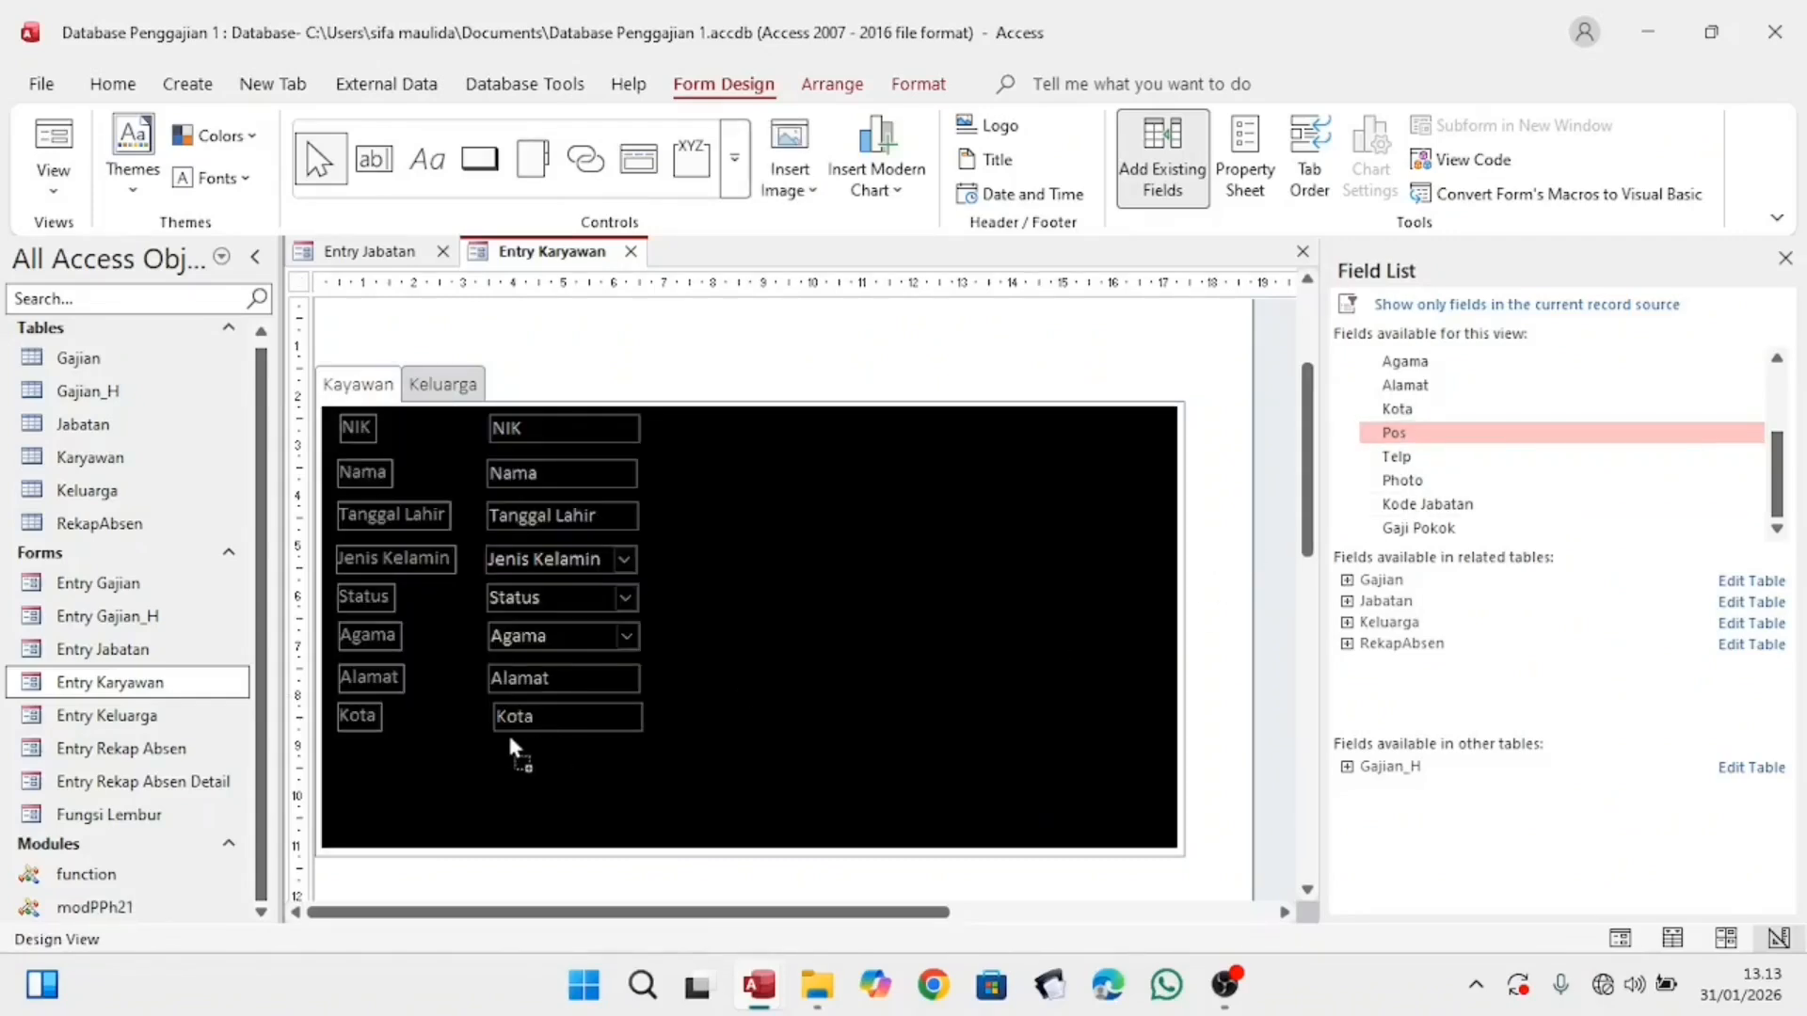
left_click_drag(481, 744, 481, 736)
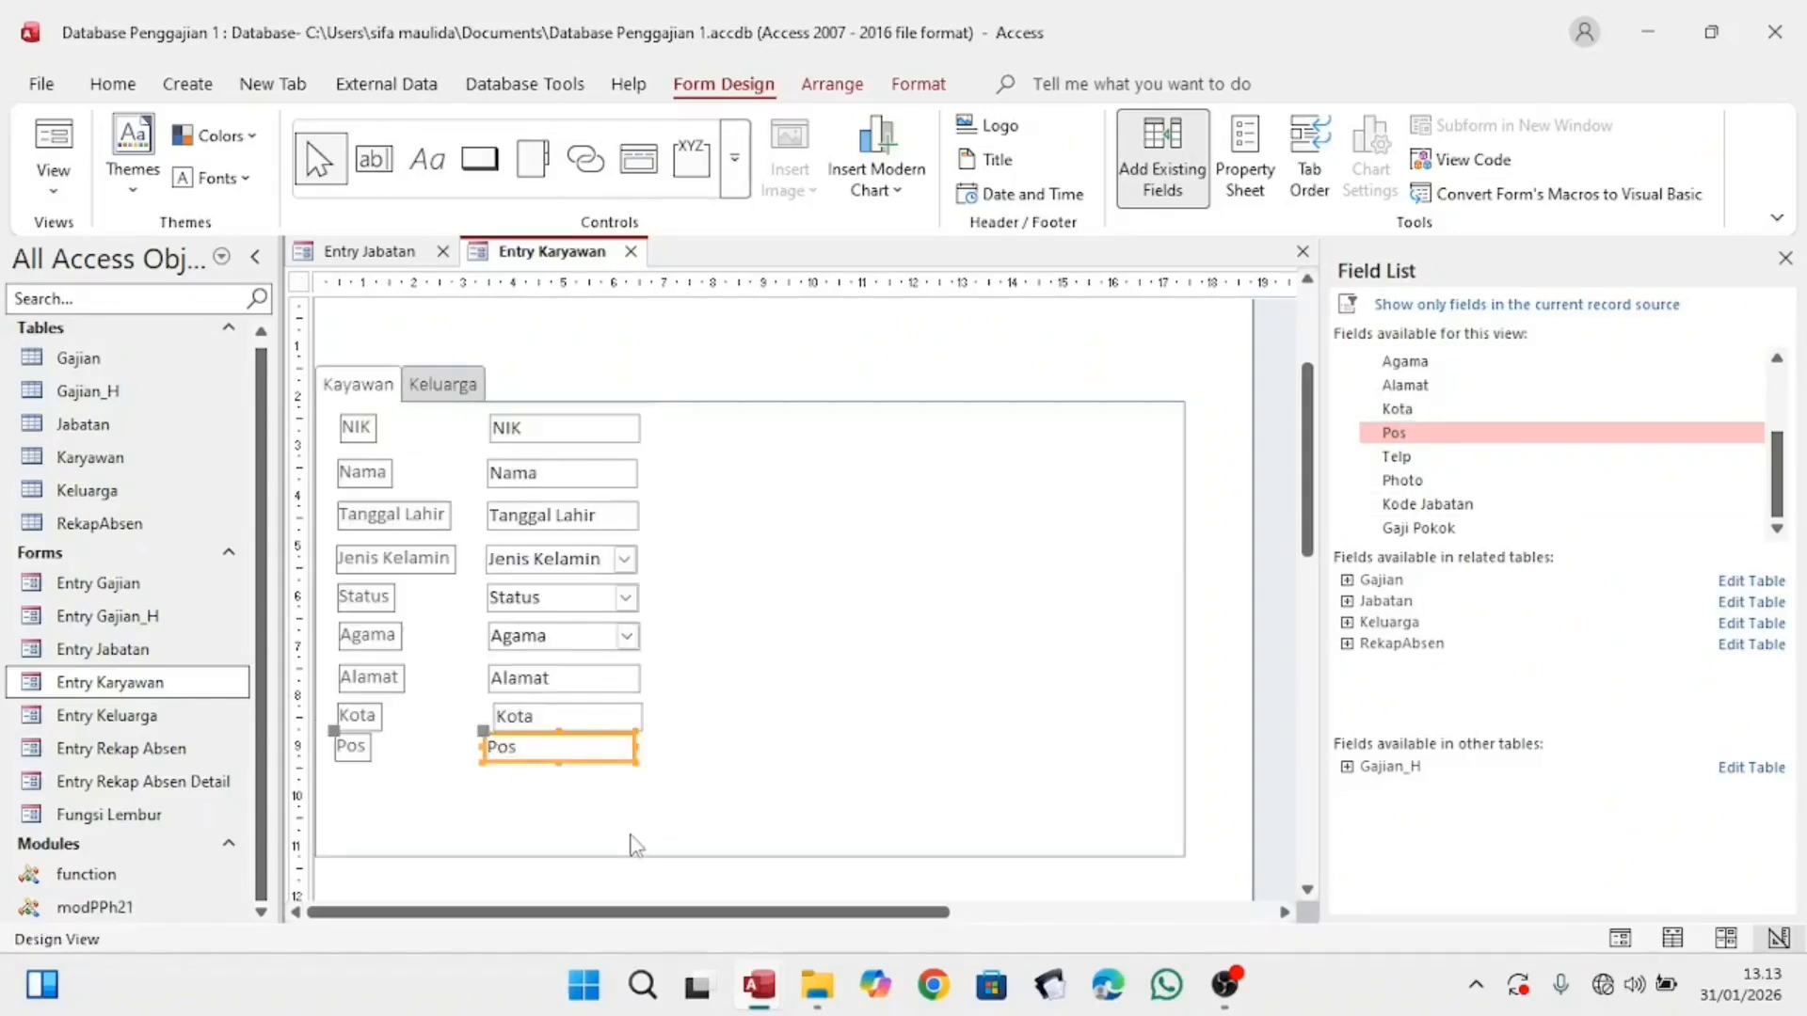
key("Down")
key("Down")
key("Down")
key("Right")
key("Right")
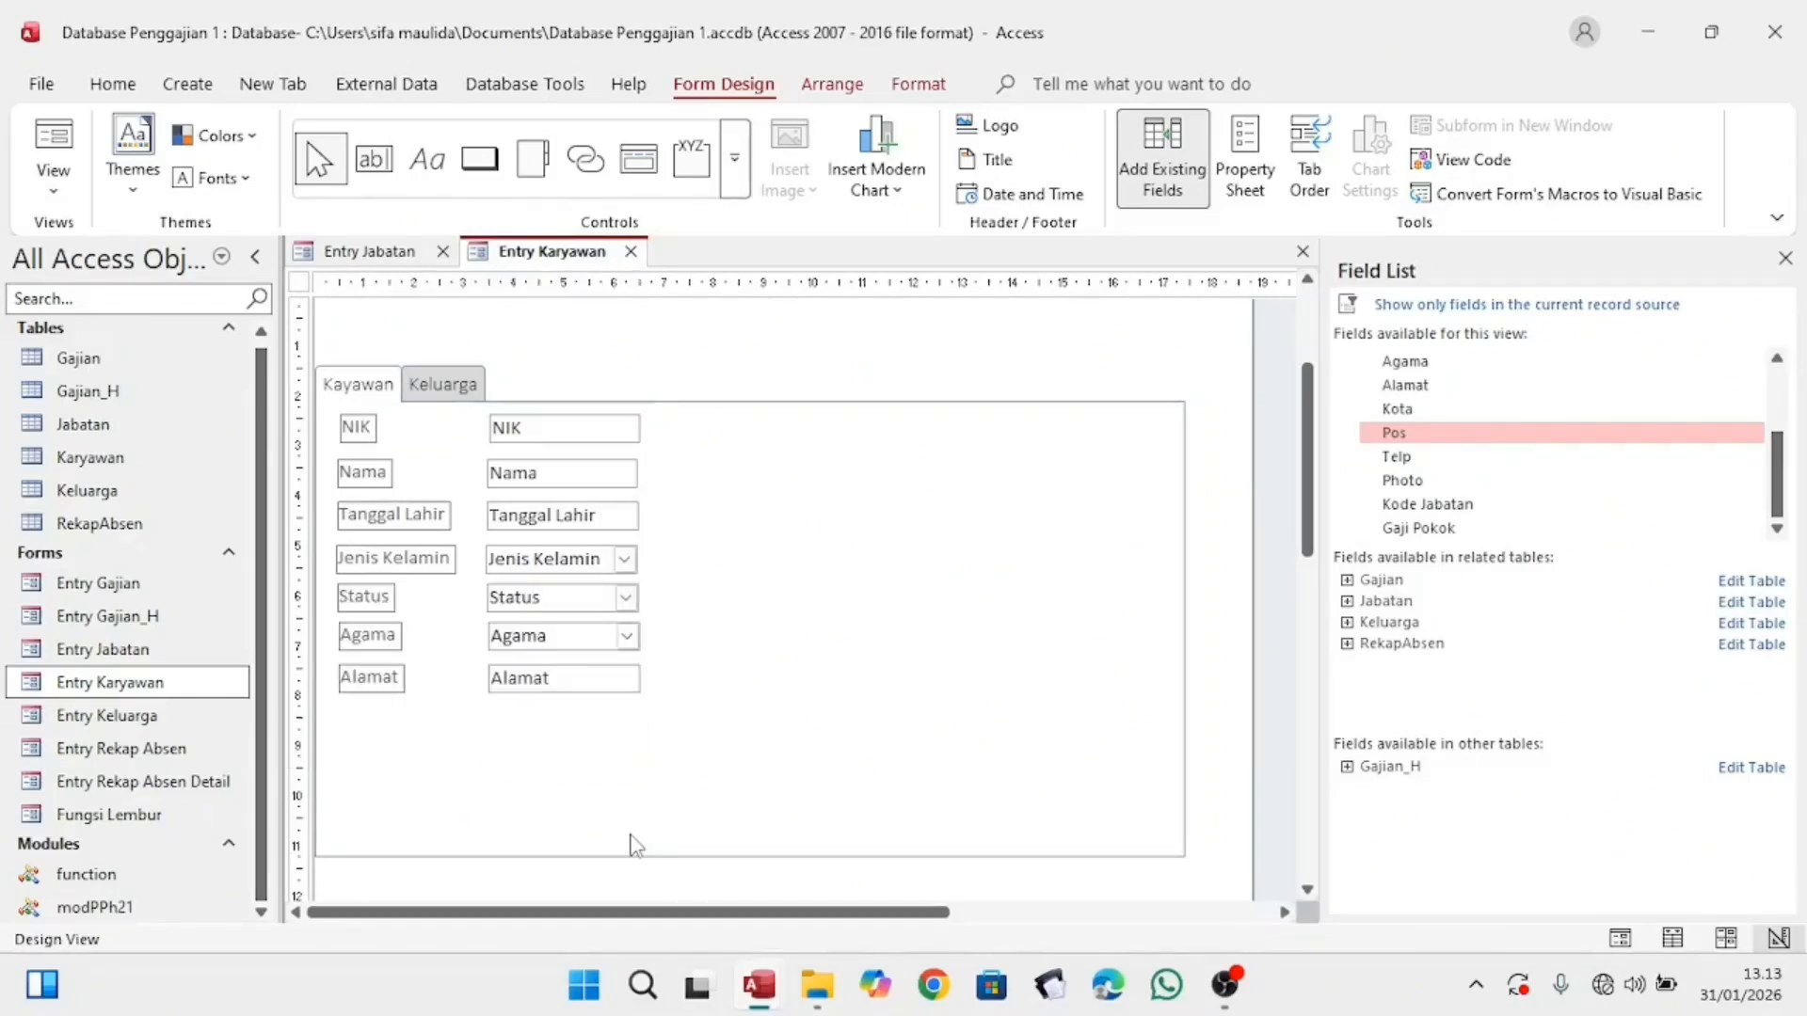
key("Right")
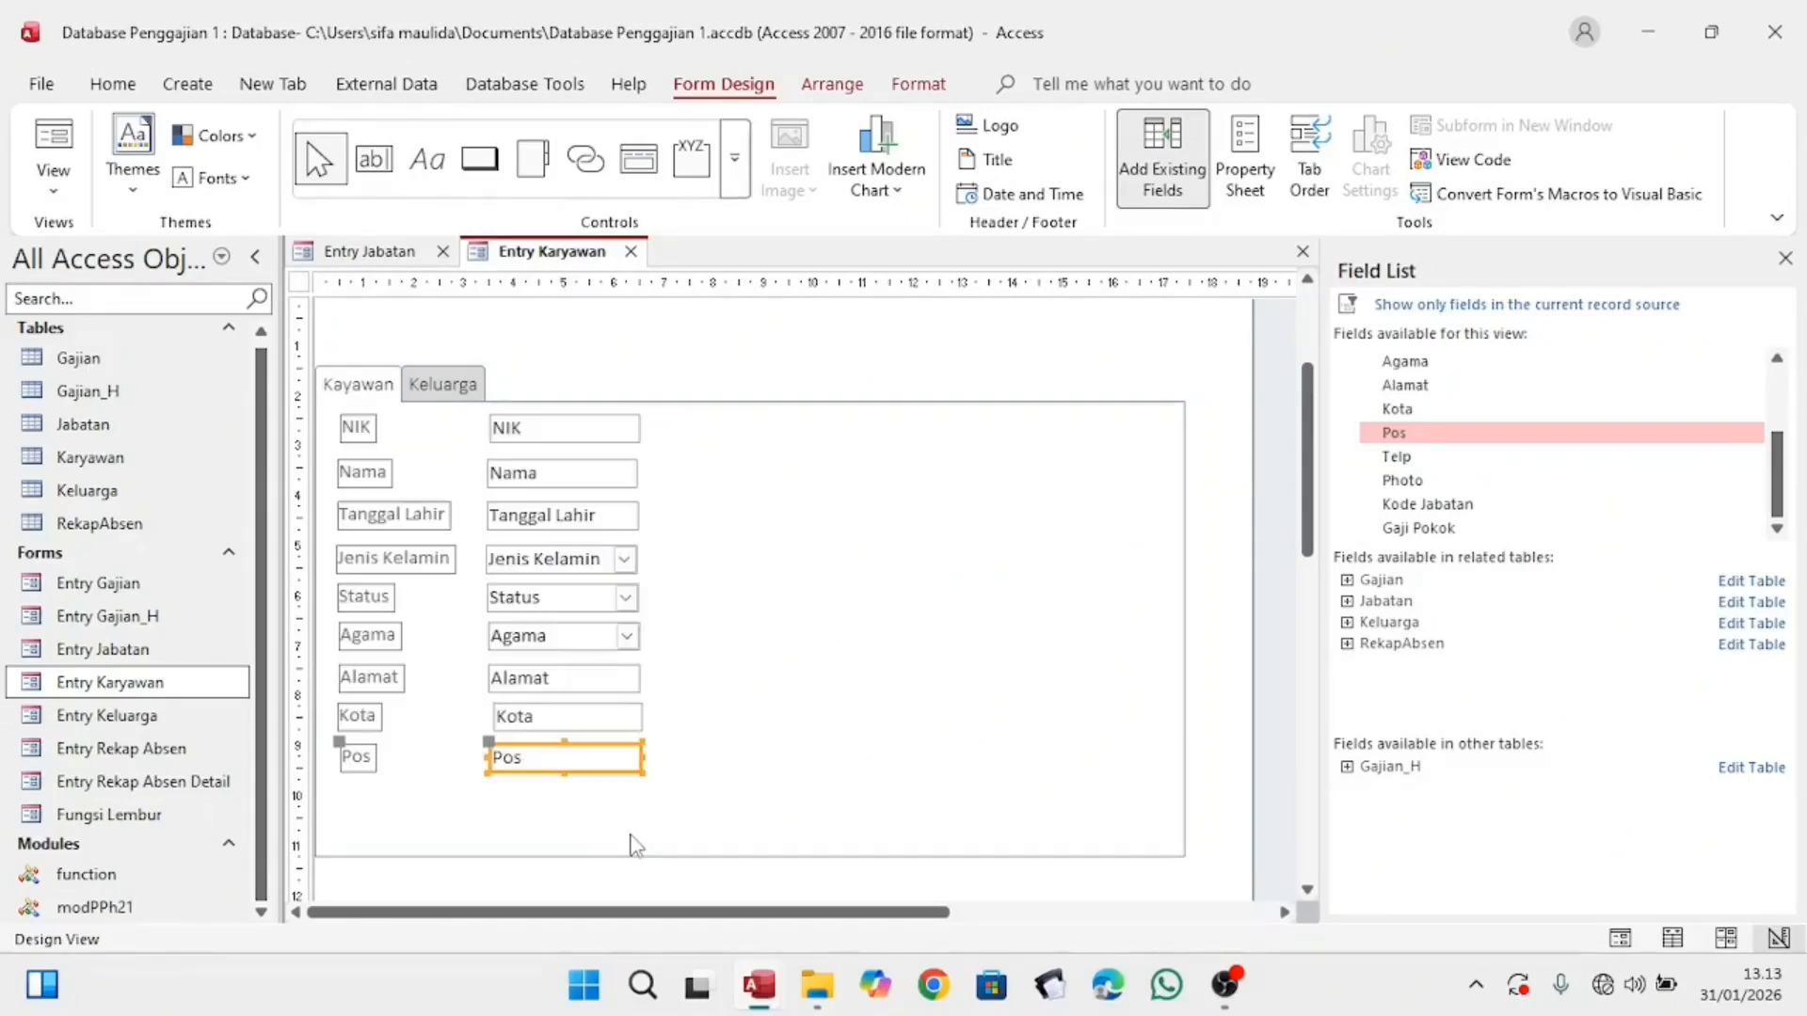
Step: Extend the tab control downward to a height of about 11.5 cm
scroll(1025, 576, "down", 2)
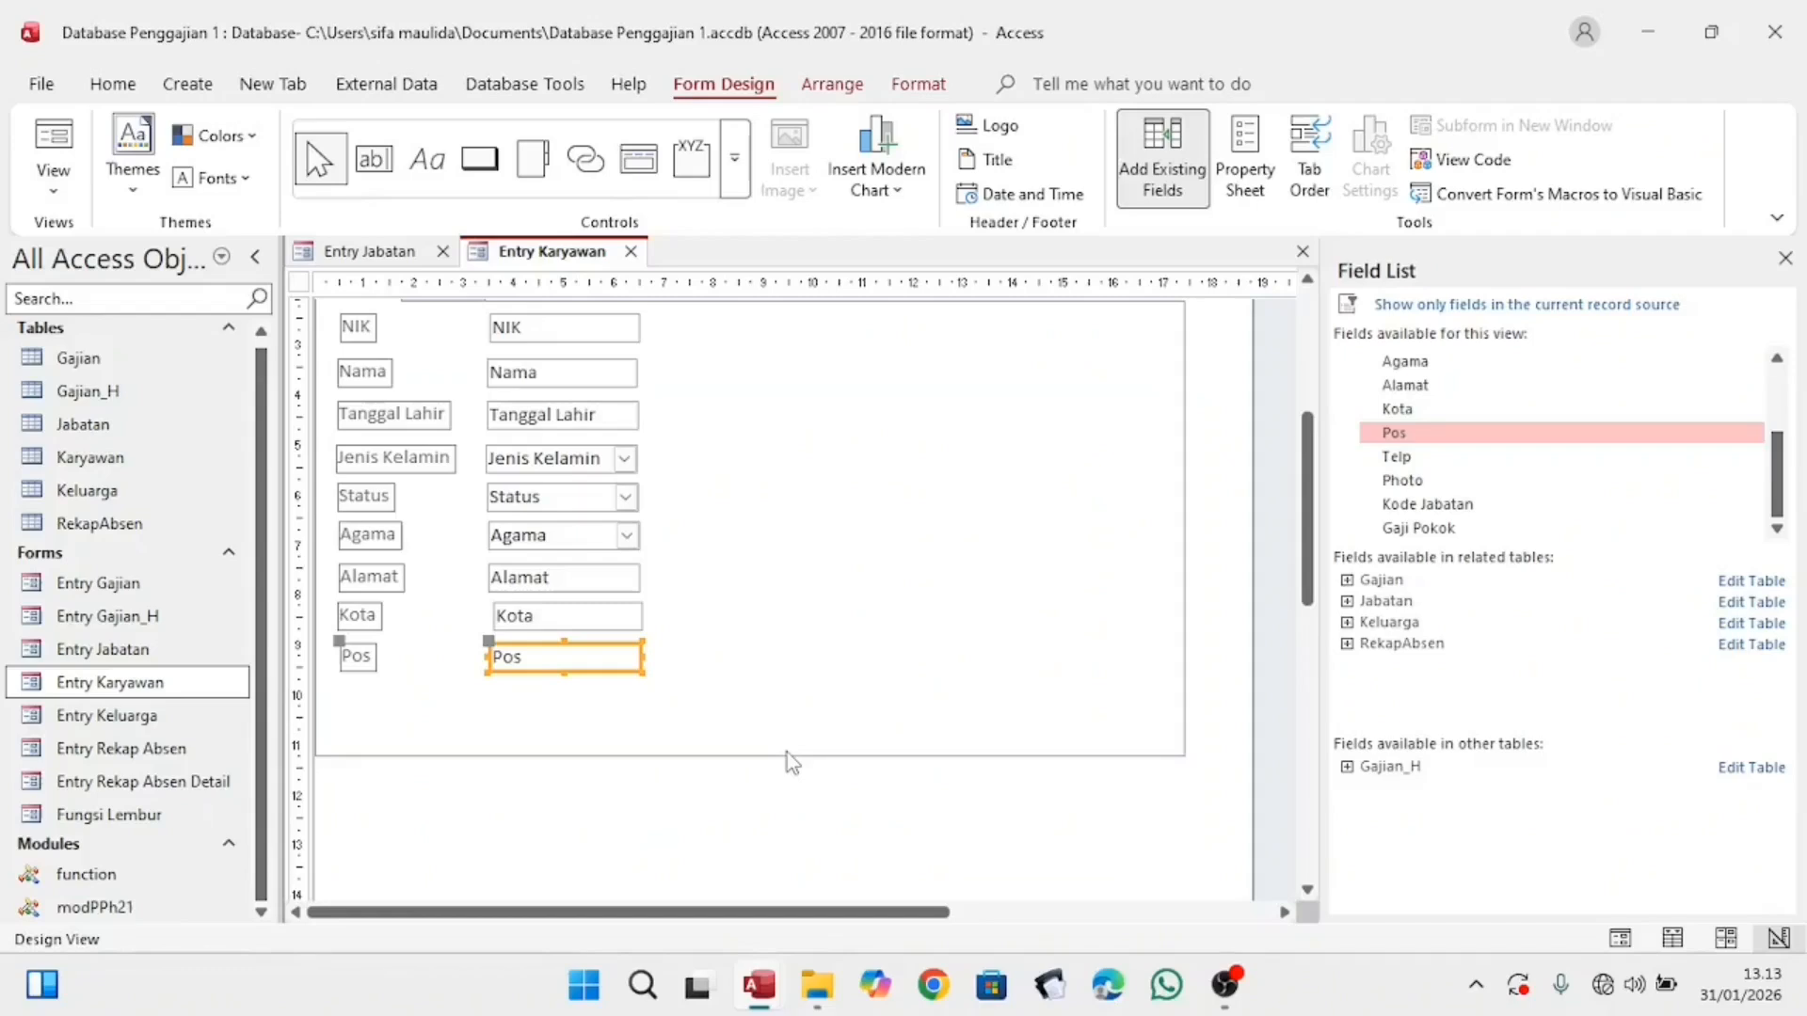
left_click(787, 753)
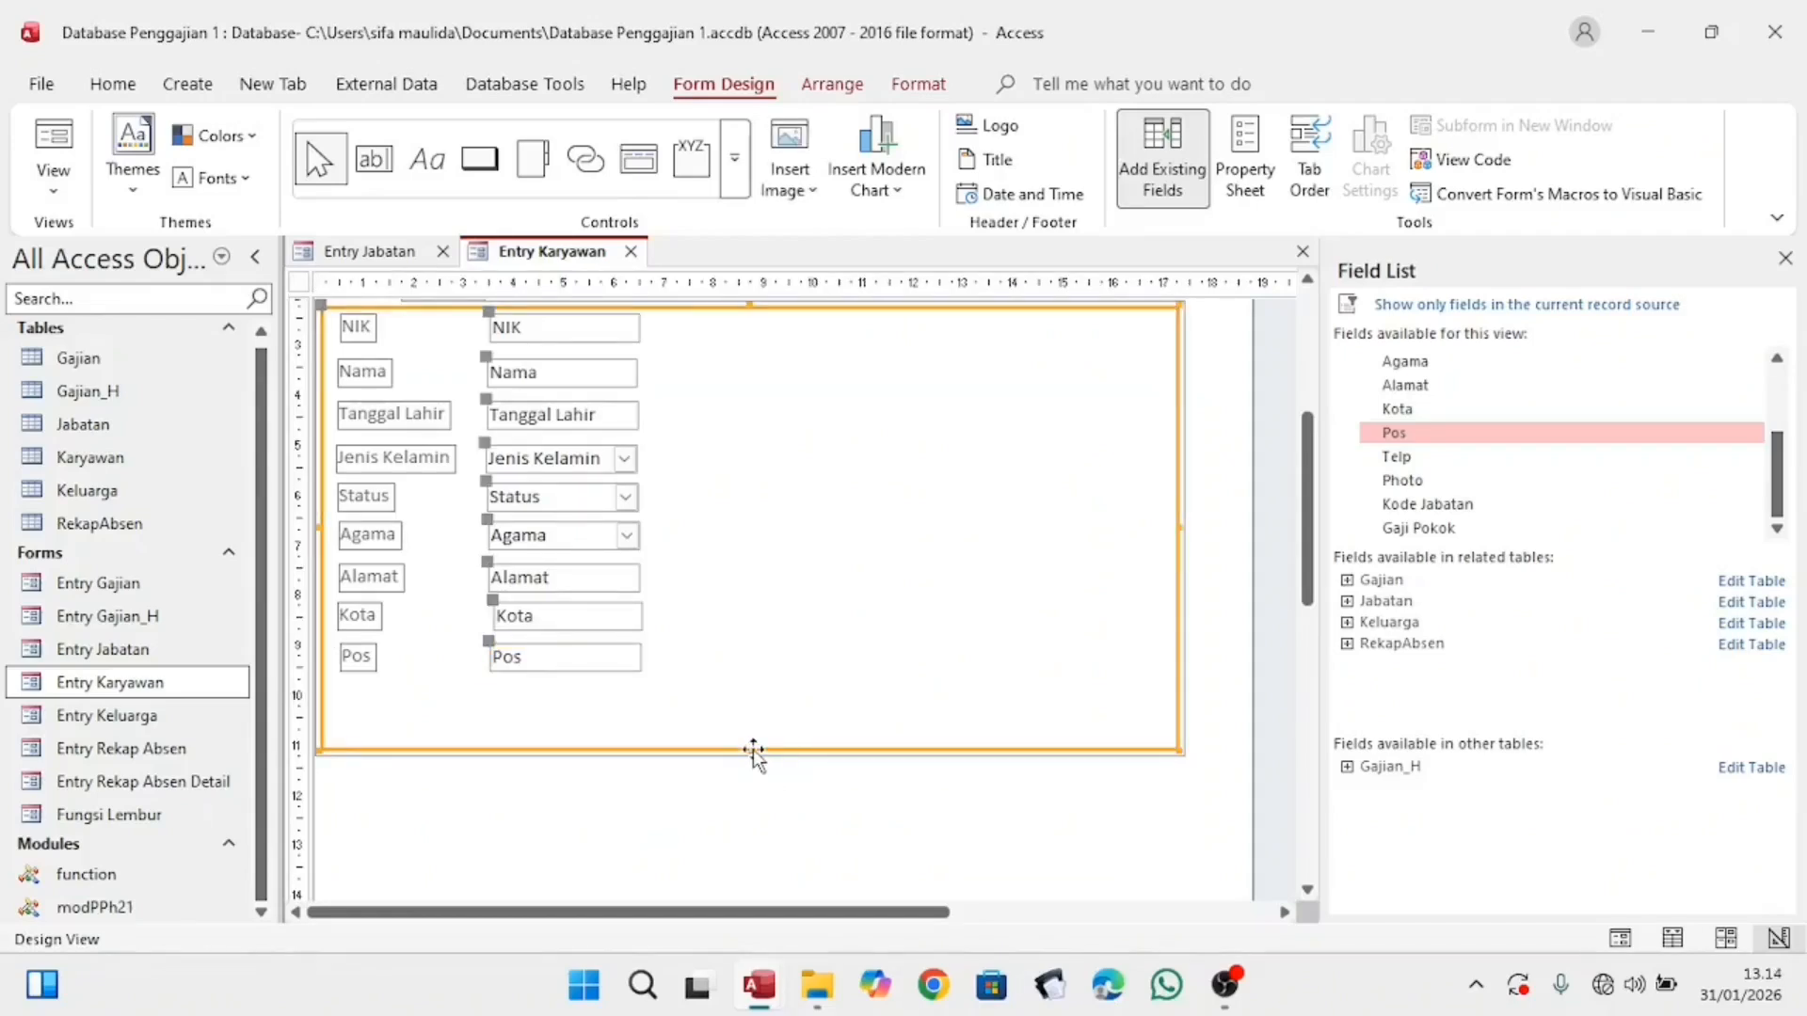
left_click_drag(753, 749, 763, 834)
Step: Add the Telp field below Pos on the Kayawan page and nudge it into line
left_click(1407, 463)
left_click_drag(1401, 461, 684, 664)
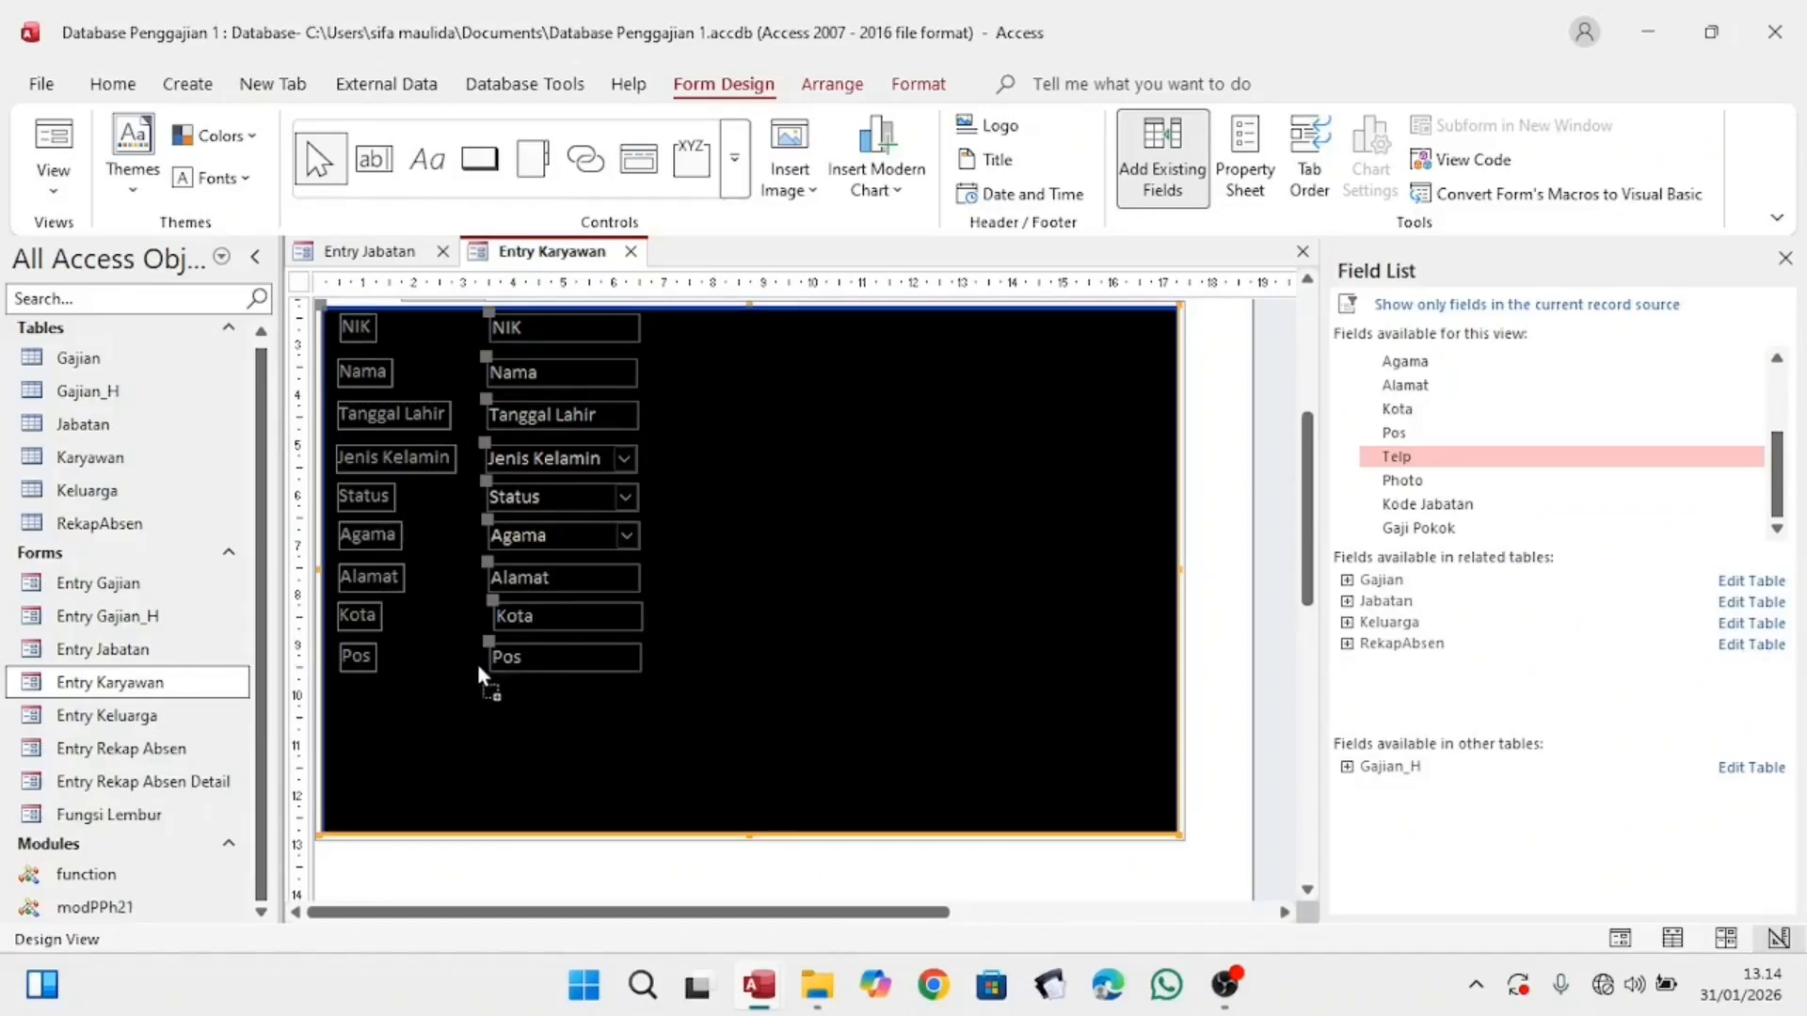
left_click_drag(482, 670, 481, 670)
key("Down")
key("Right")
key("Right")
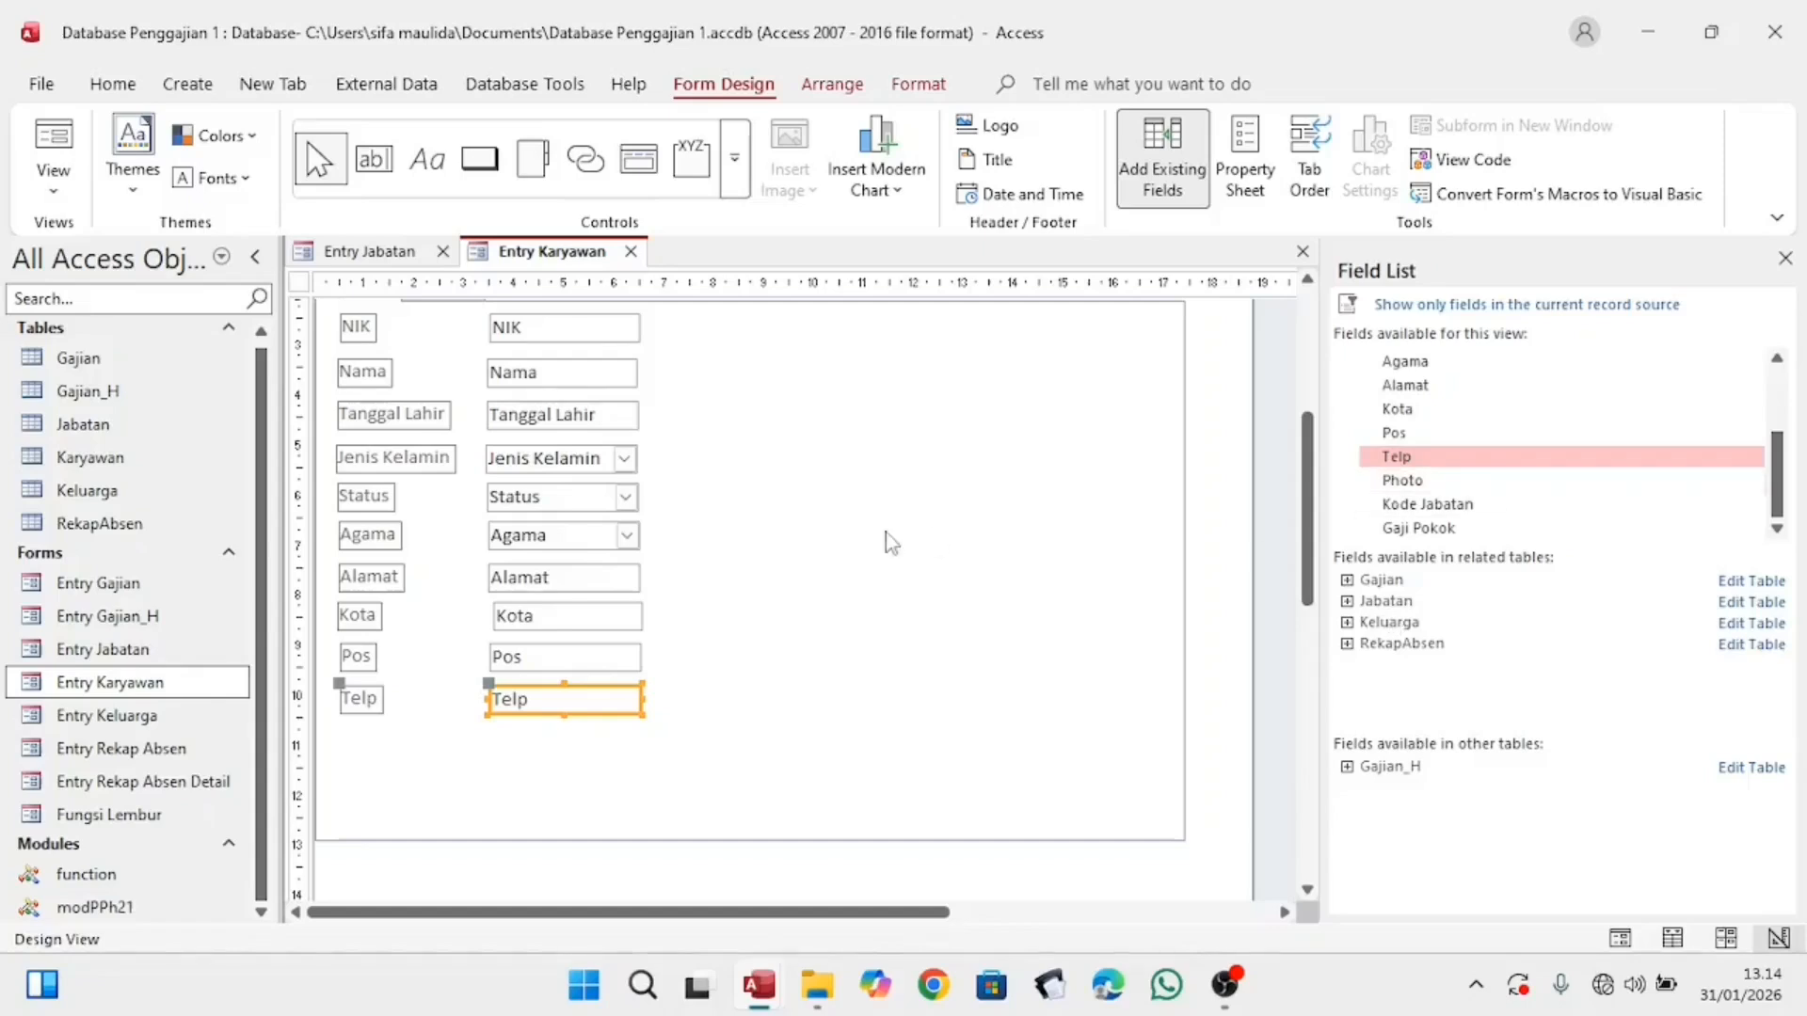
Step: Add the Kode Jabatan field beside NIK on the Kayawan page, moving its label clear of the NIK box
scroll(1012, 577, "up", 2)
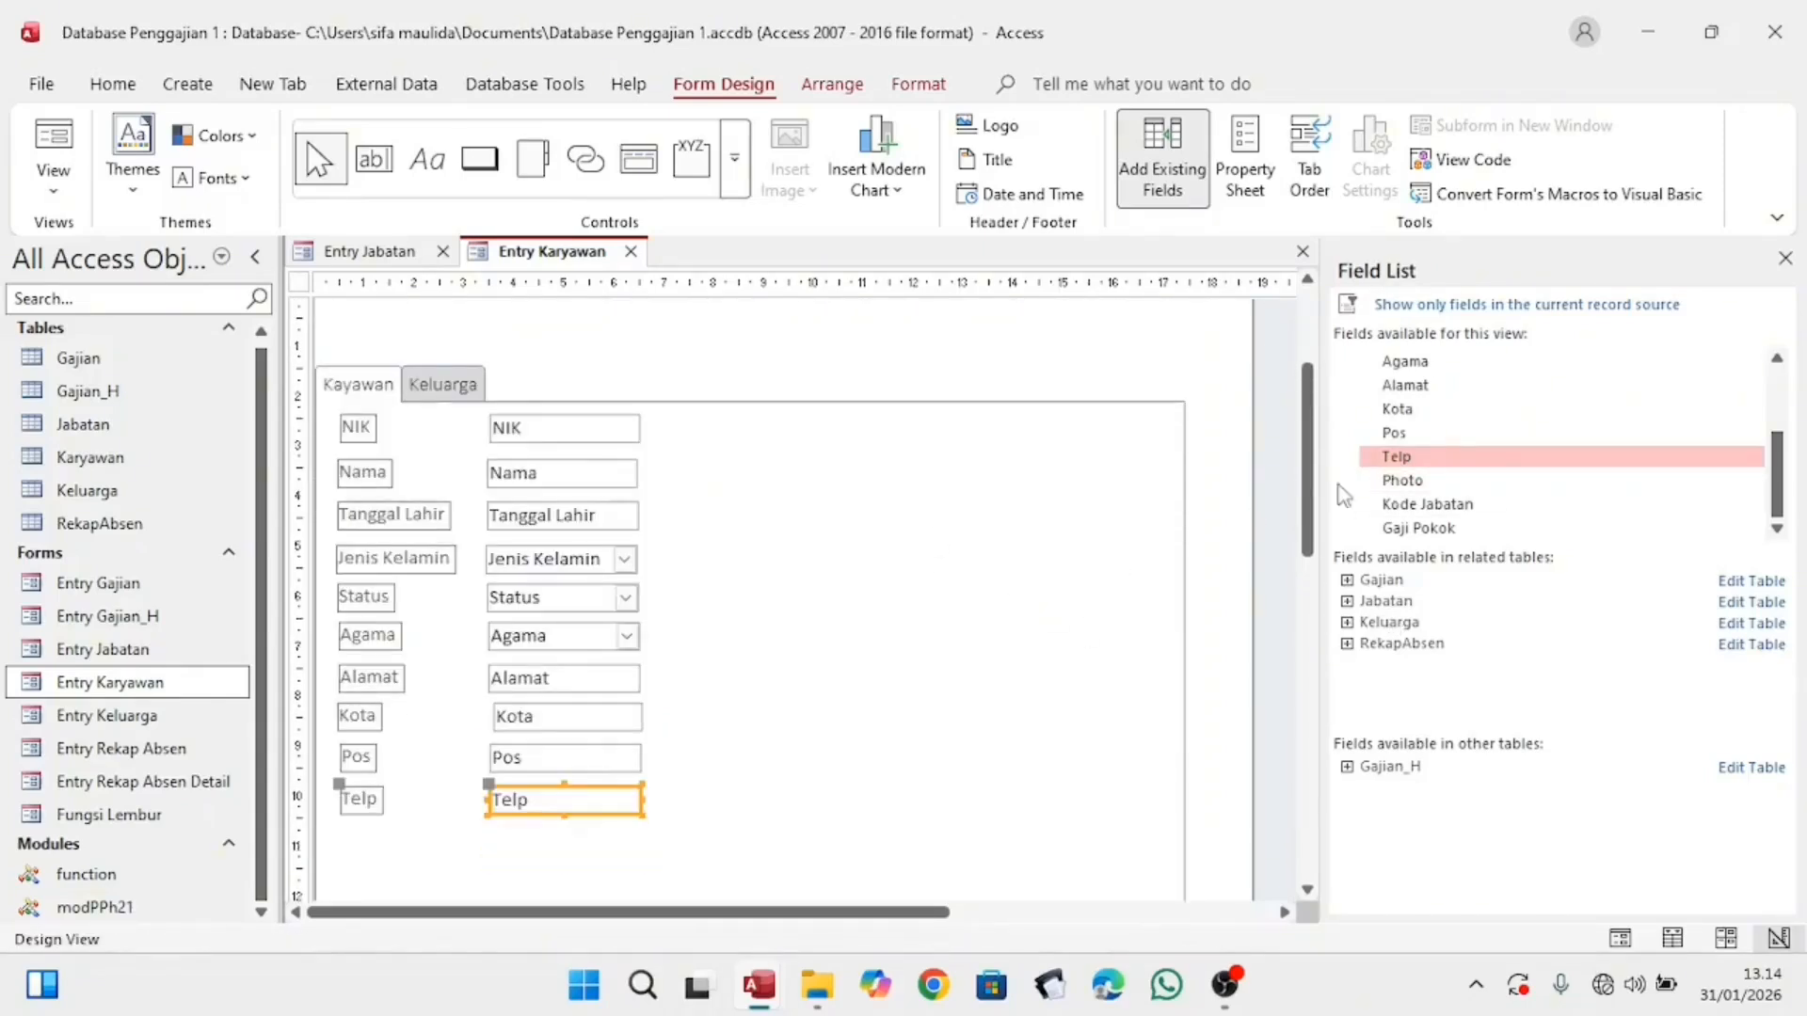
left_click(1429, 508)
left_click_drag(1427, 513, 848, 487)
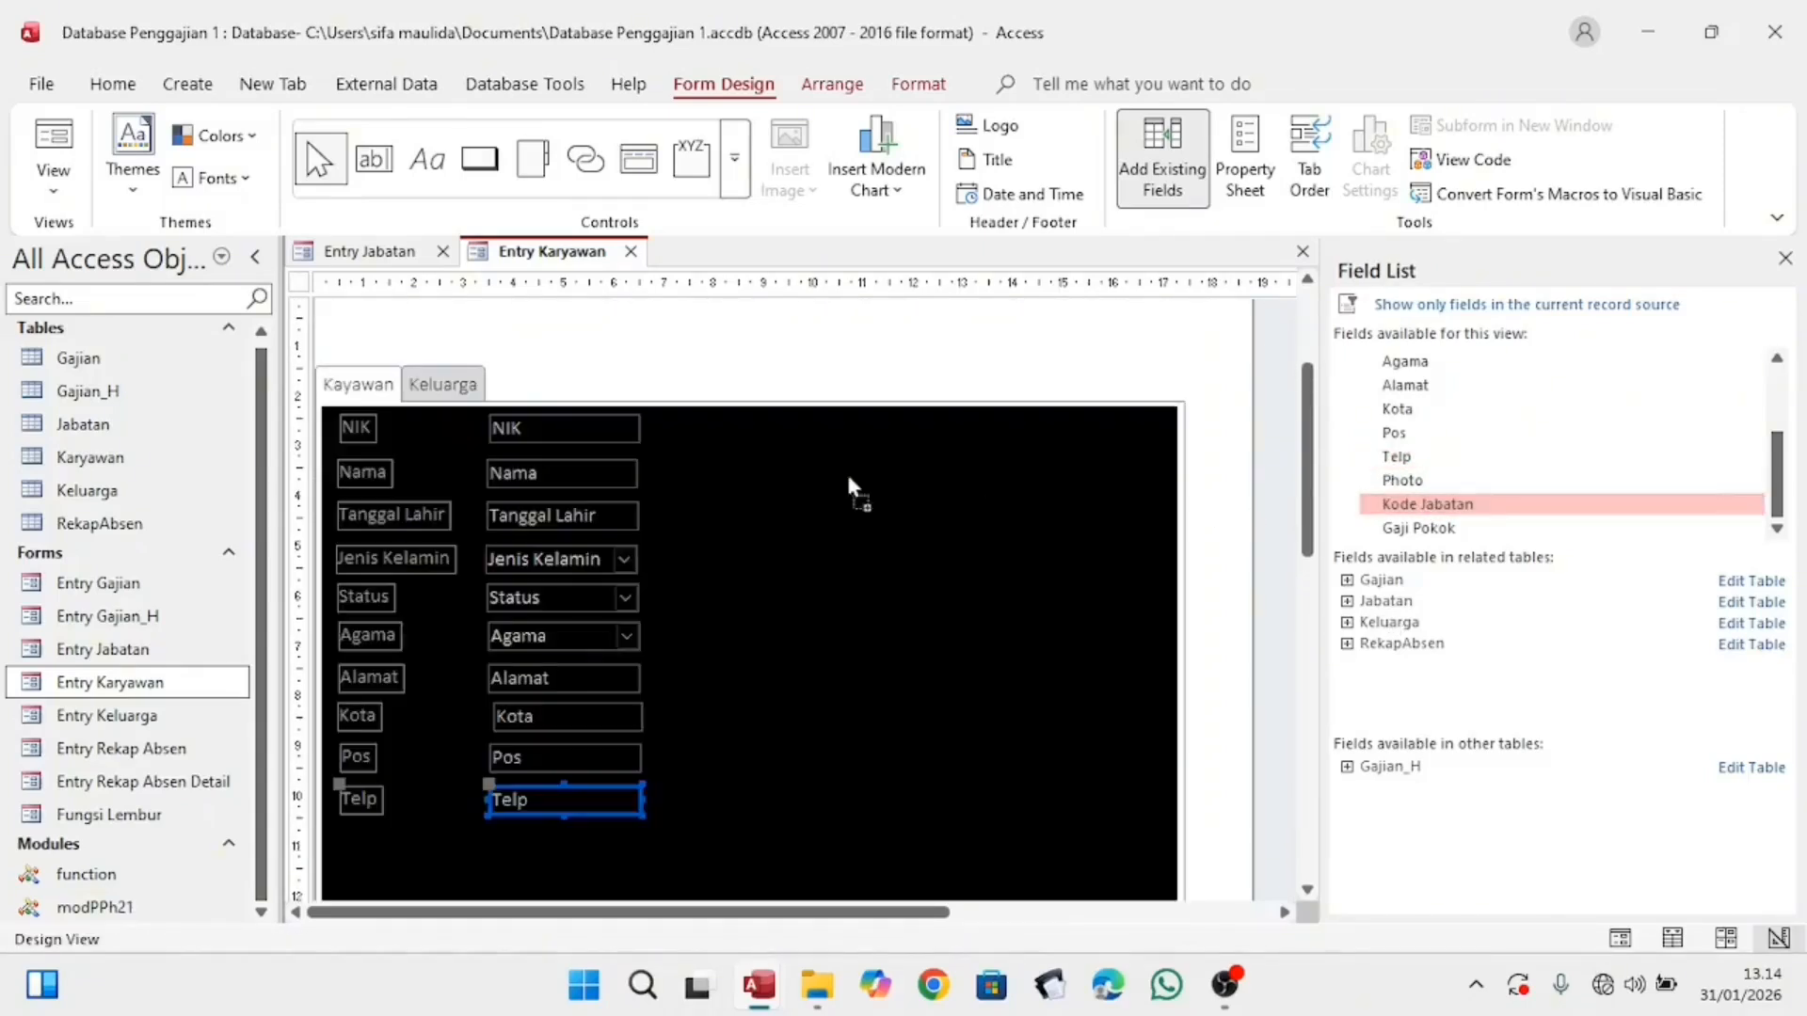
left_click_drag(718, 426, 791, 419)
left_click(626, 428)
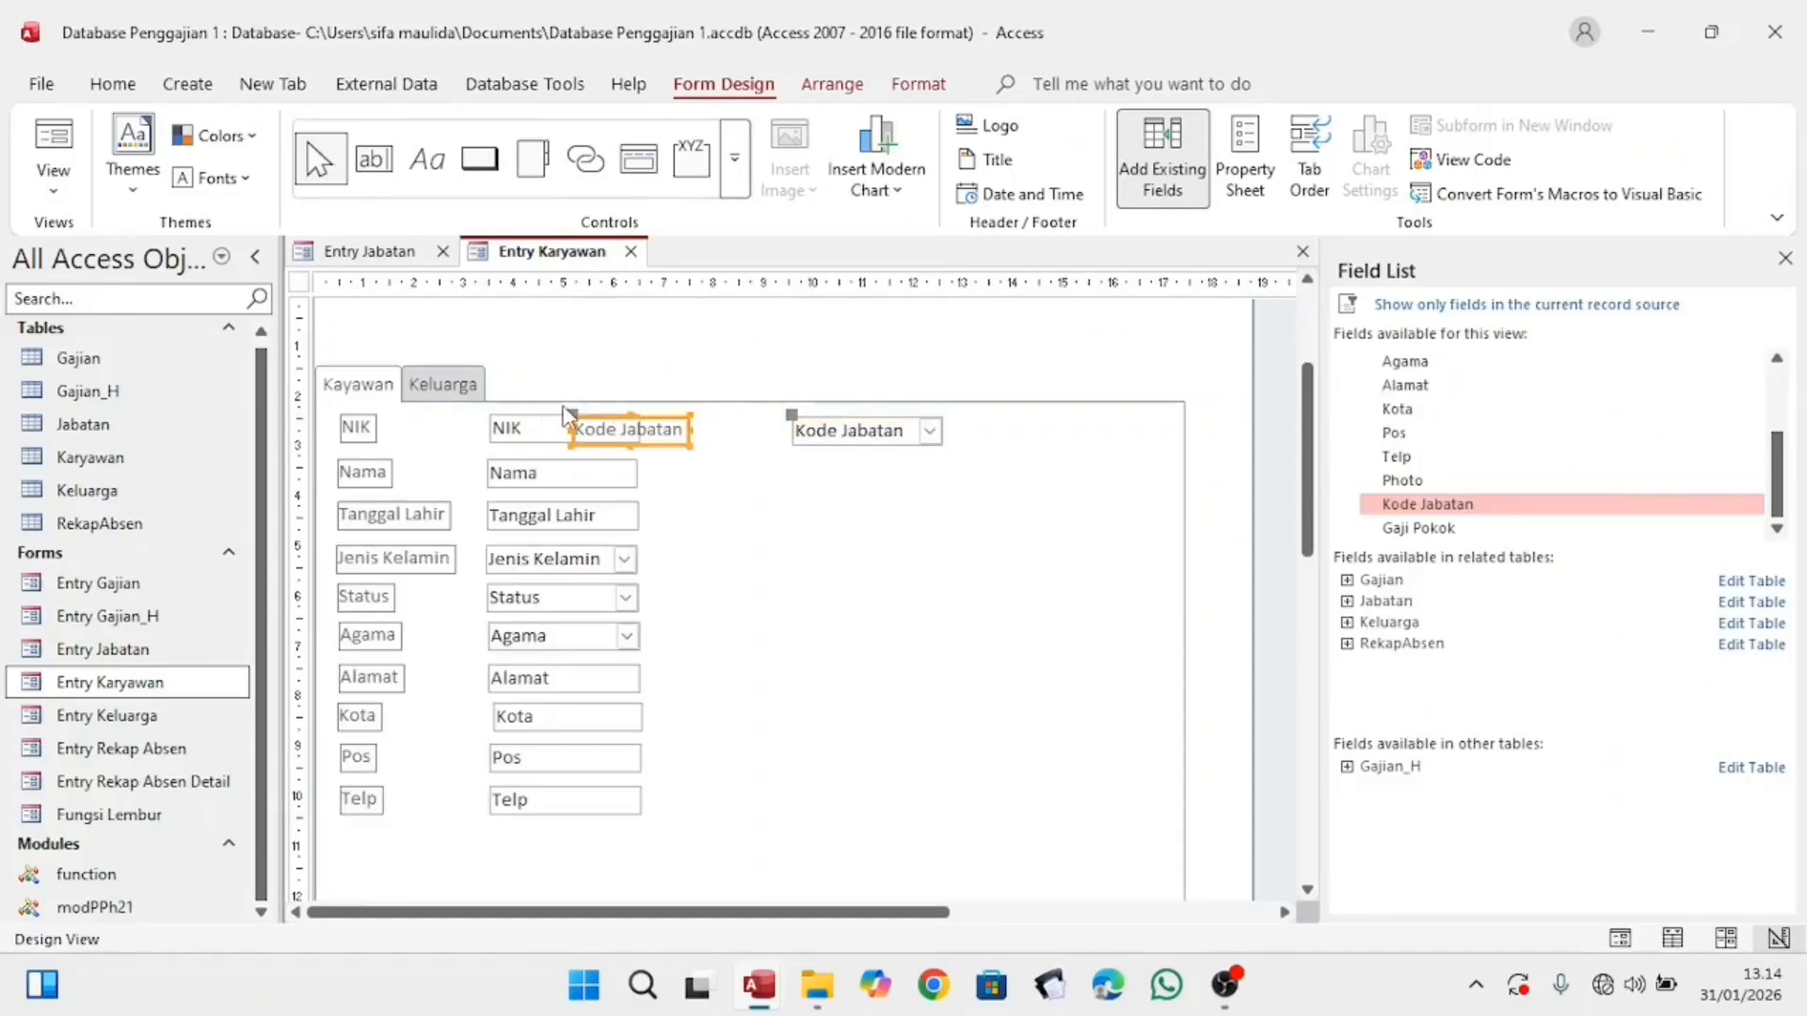
left_click_drag(576, 408, 664, 414)
left_click(676, 429)
left_click(900, 516)
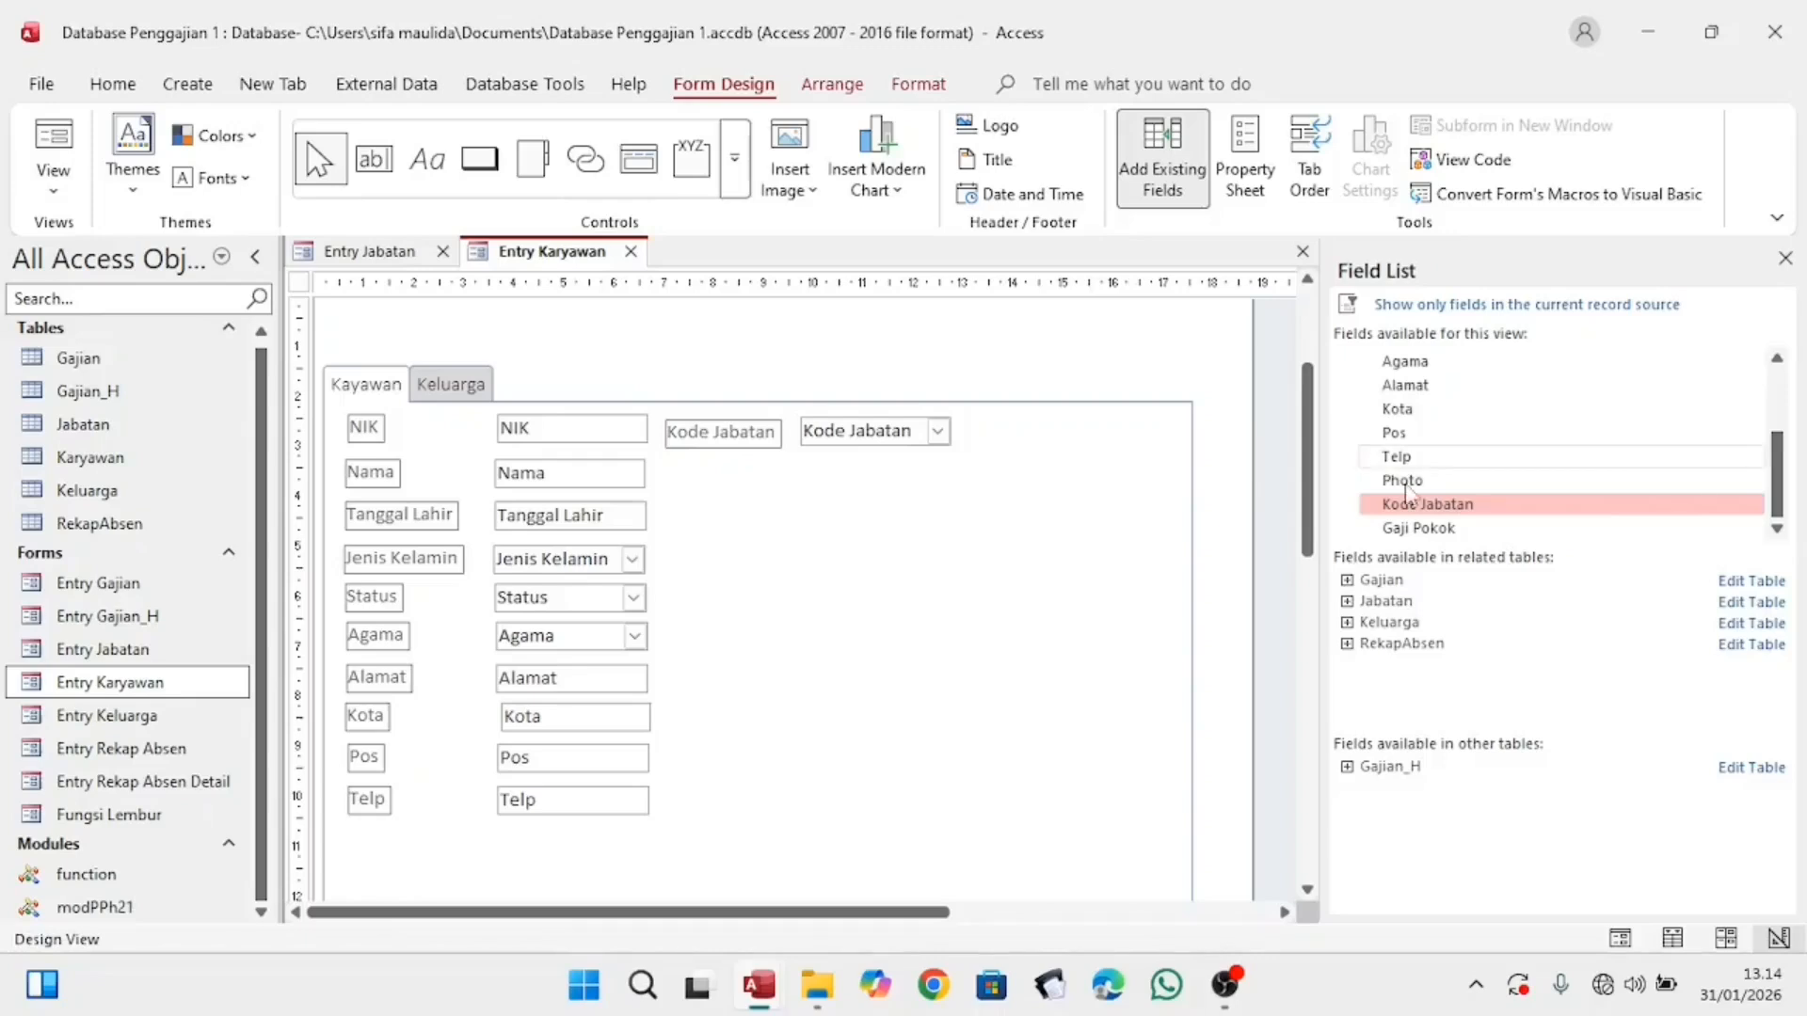
Step: Add the Gaji Pokok field below Kode Jabatan and nudge it right until its label lines up with the Kode Jabatan label
left_click(1421, 532)
left_click_drag(1423, 541, 698, 449)
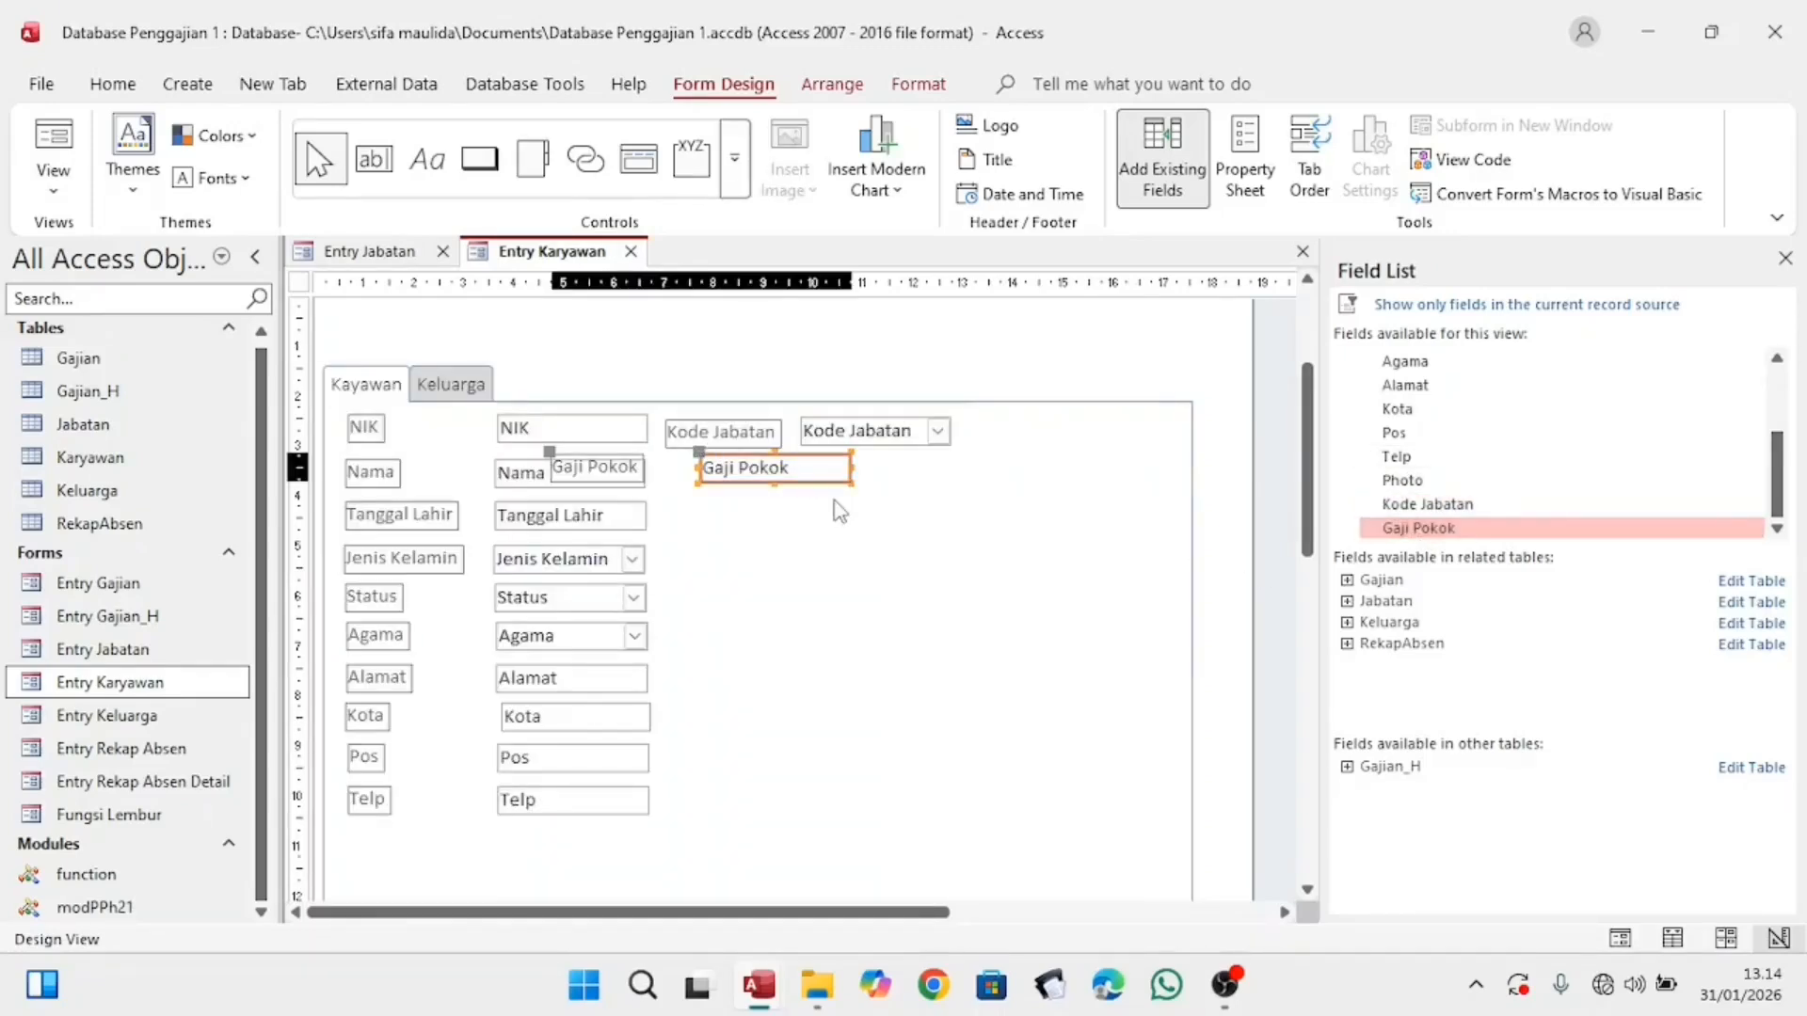
key("Right")
key("Right")
key("Right")
key("Right")
key("Right")
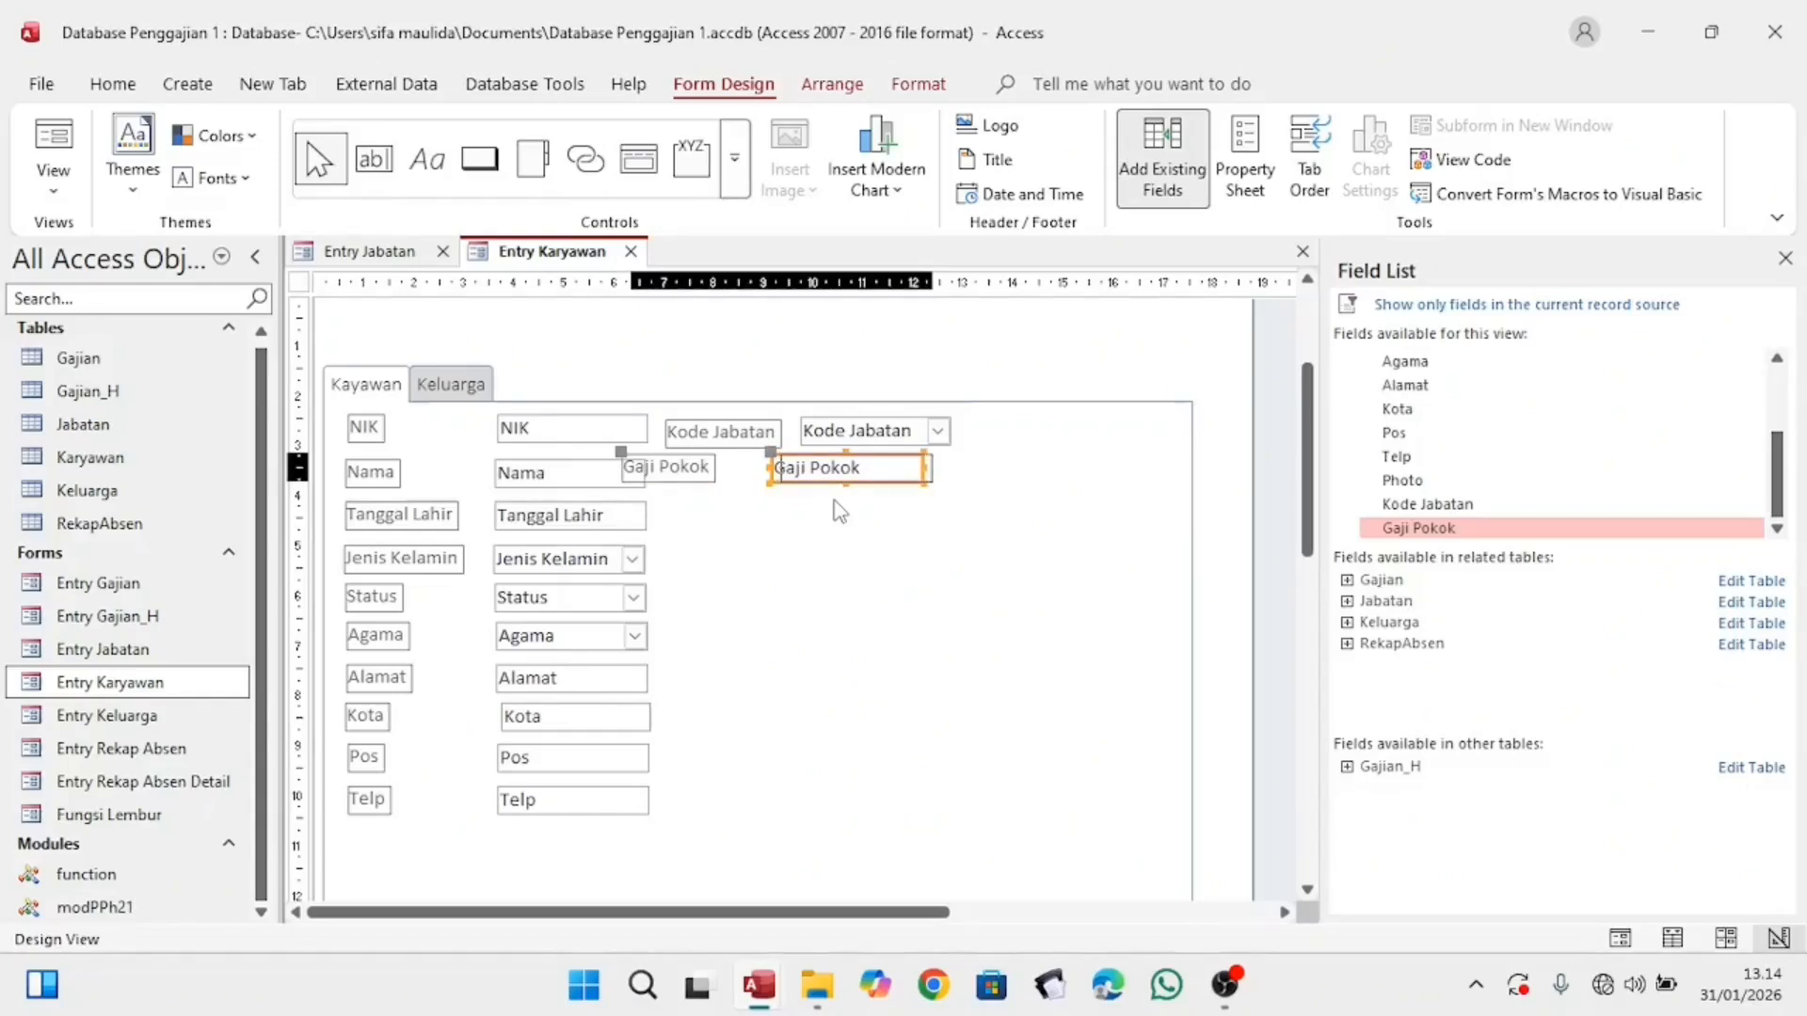
key("Right")
left_click(839, 511)
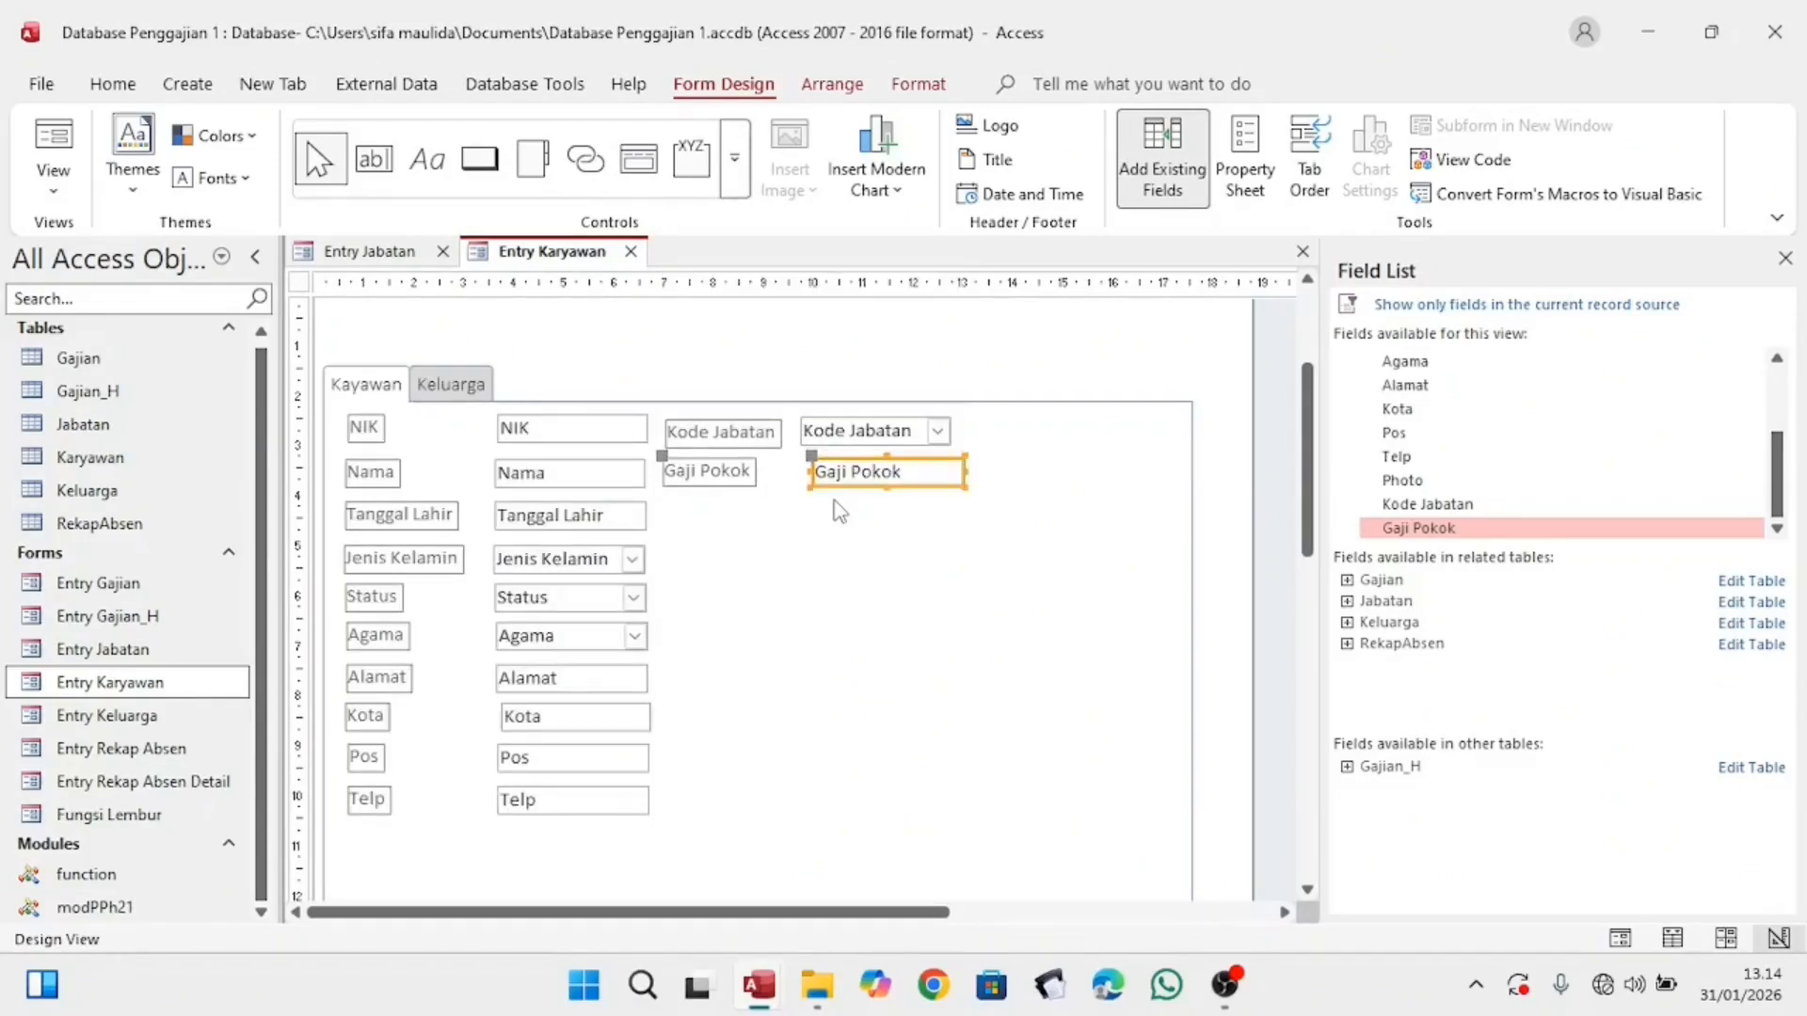
key("Right")
key("Right")
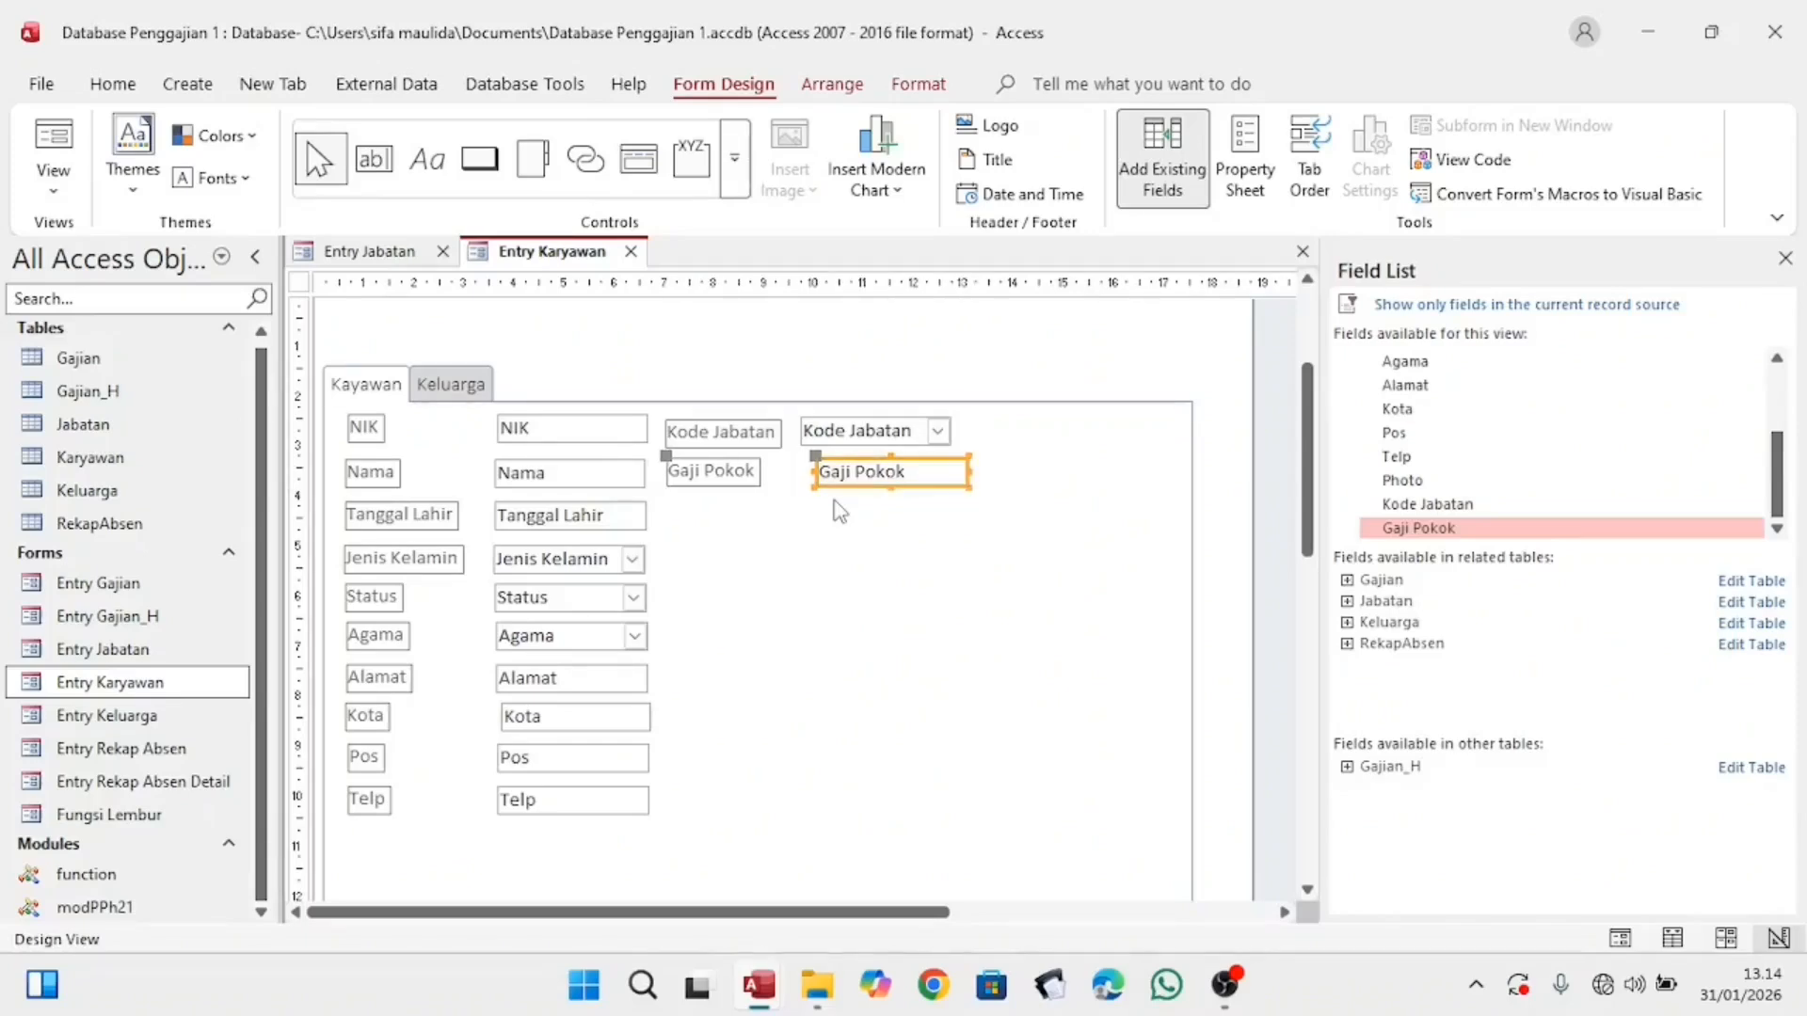
Step: Add the Photo field below Gaji Pokok and nudge it right and down to the height of Jenis Kelamin
left_click_drag(1402, 480, 1063, 556)
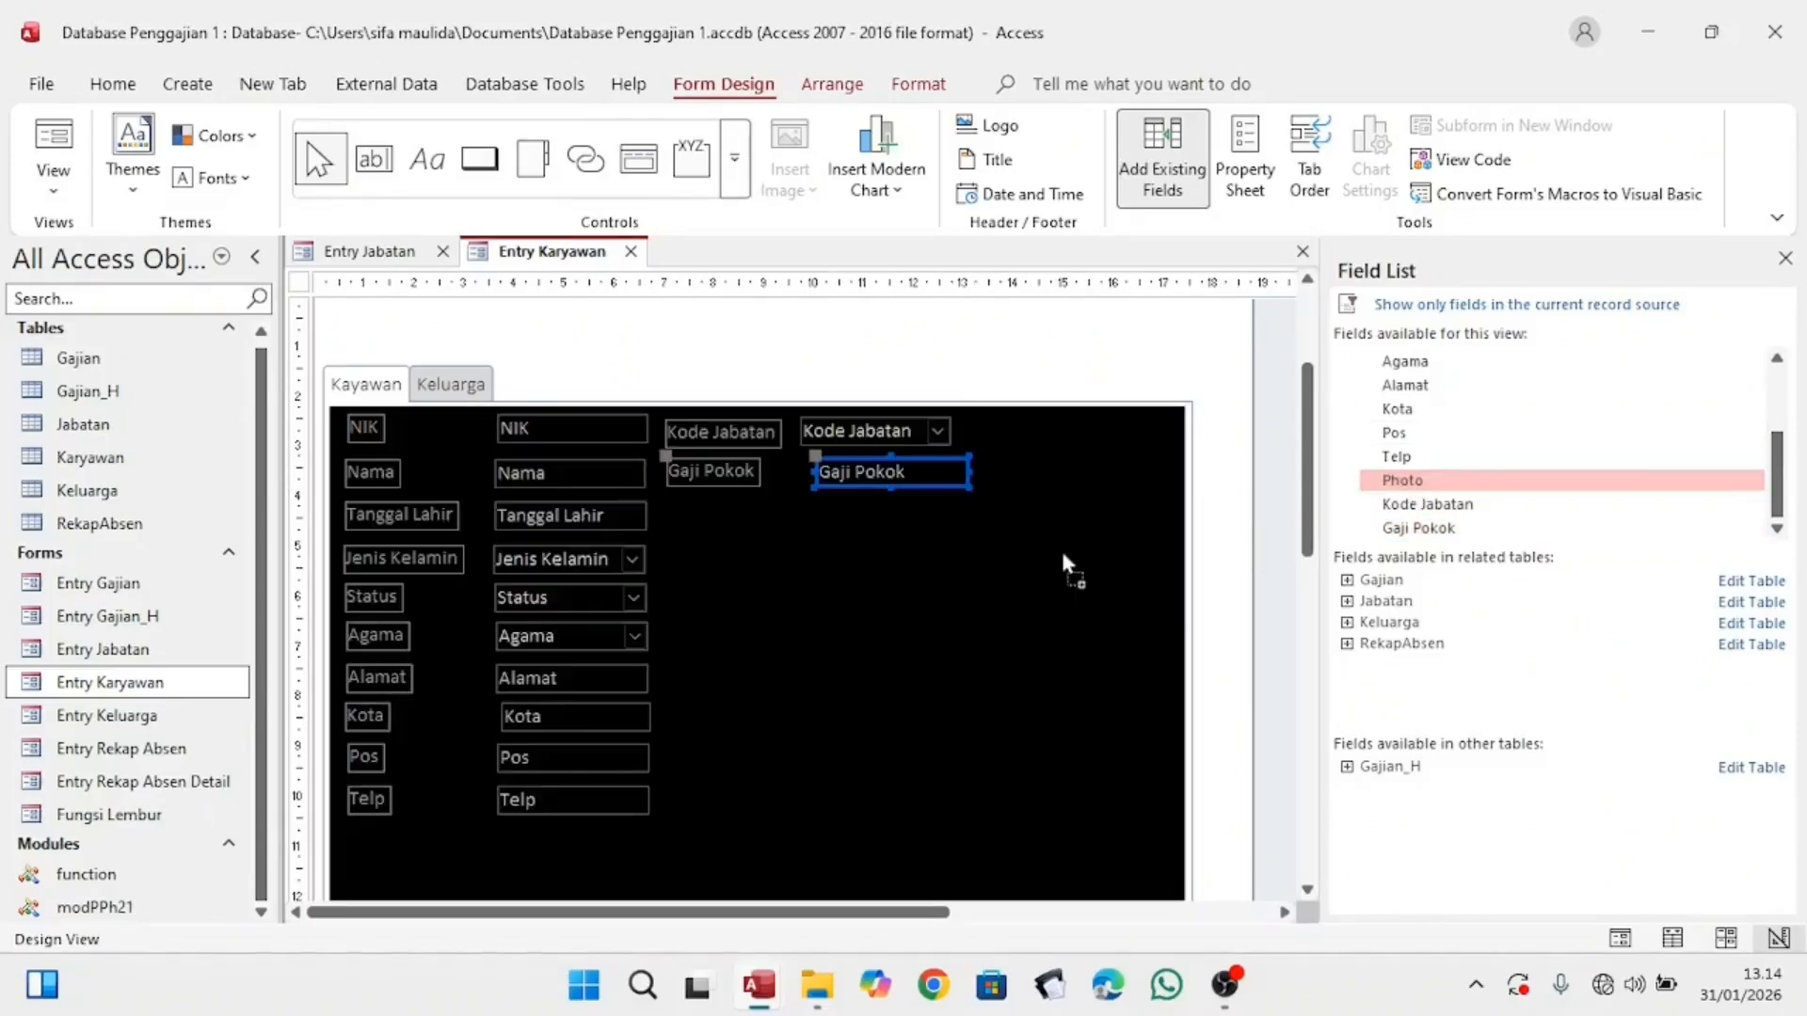
left_click_drag(771, 521, 771, 523)
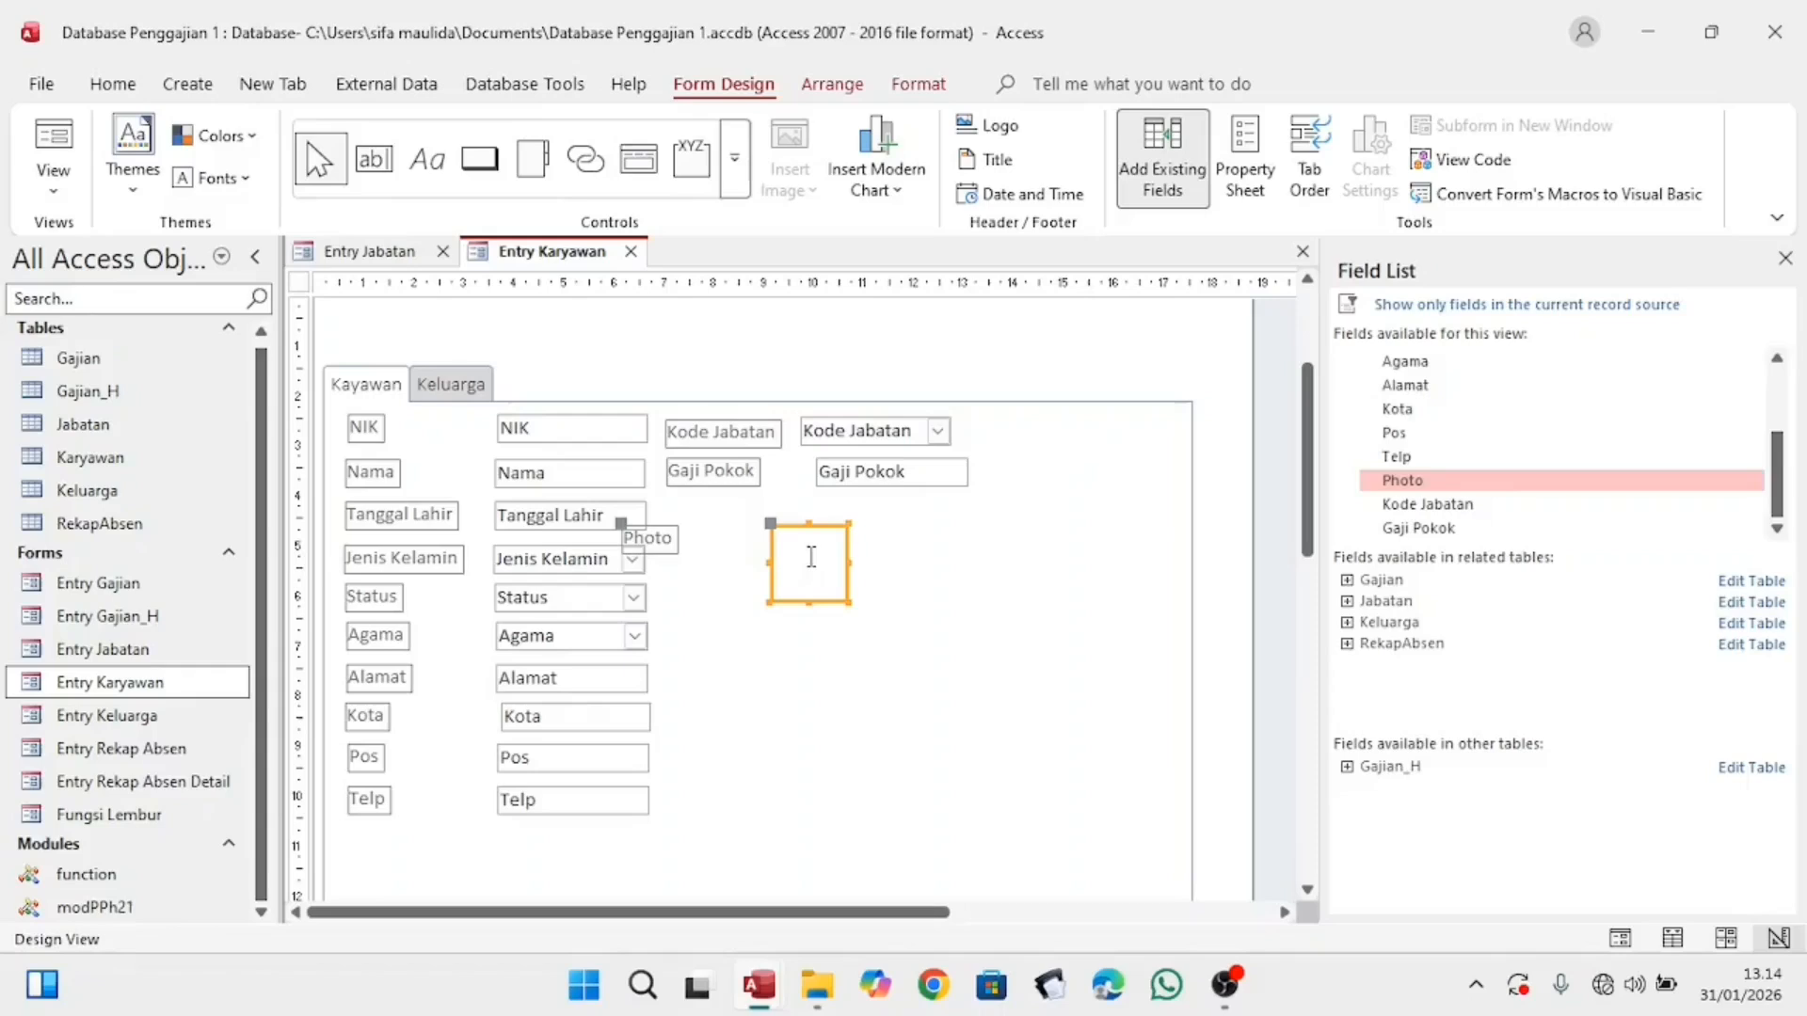
key("Right")
key("Right")
key("Right")
key("Right")
key("Right")
key("Right")
key("Right")
key("Right")
key("Right")
key("Right")
key("Right")
key("Right")
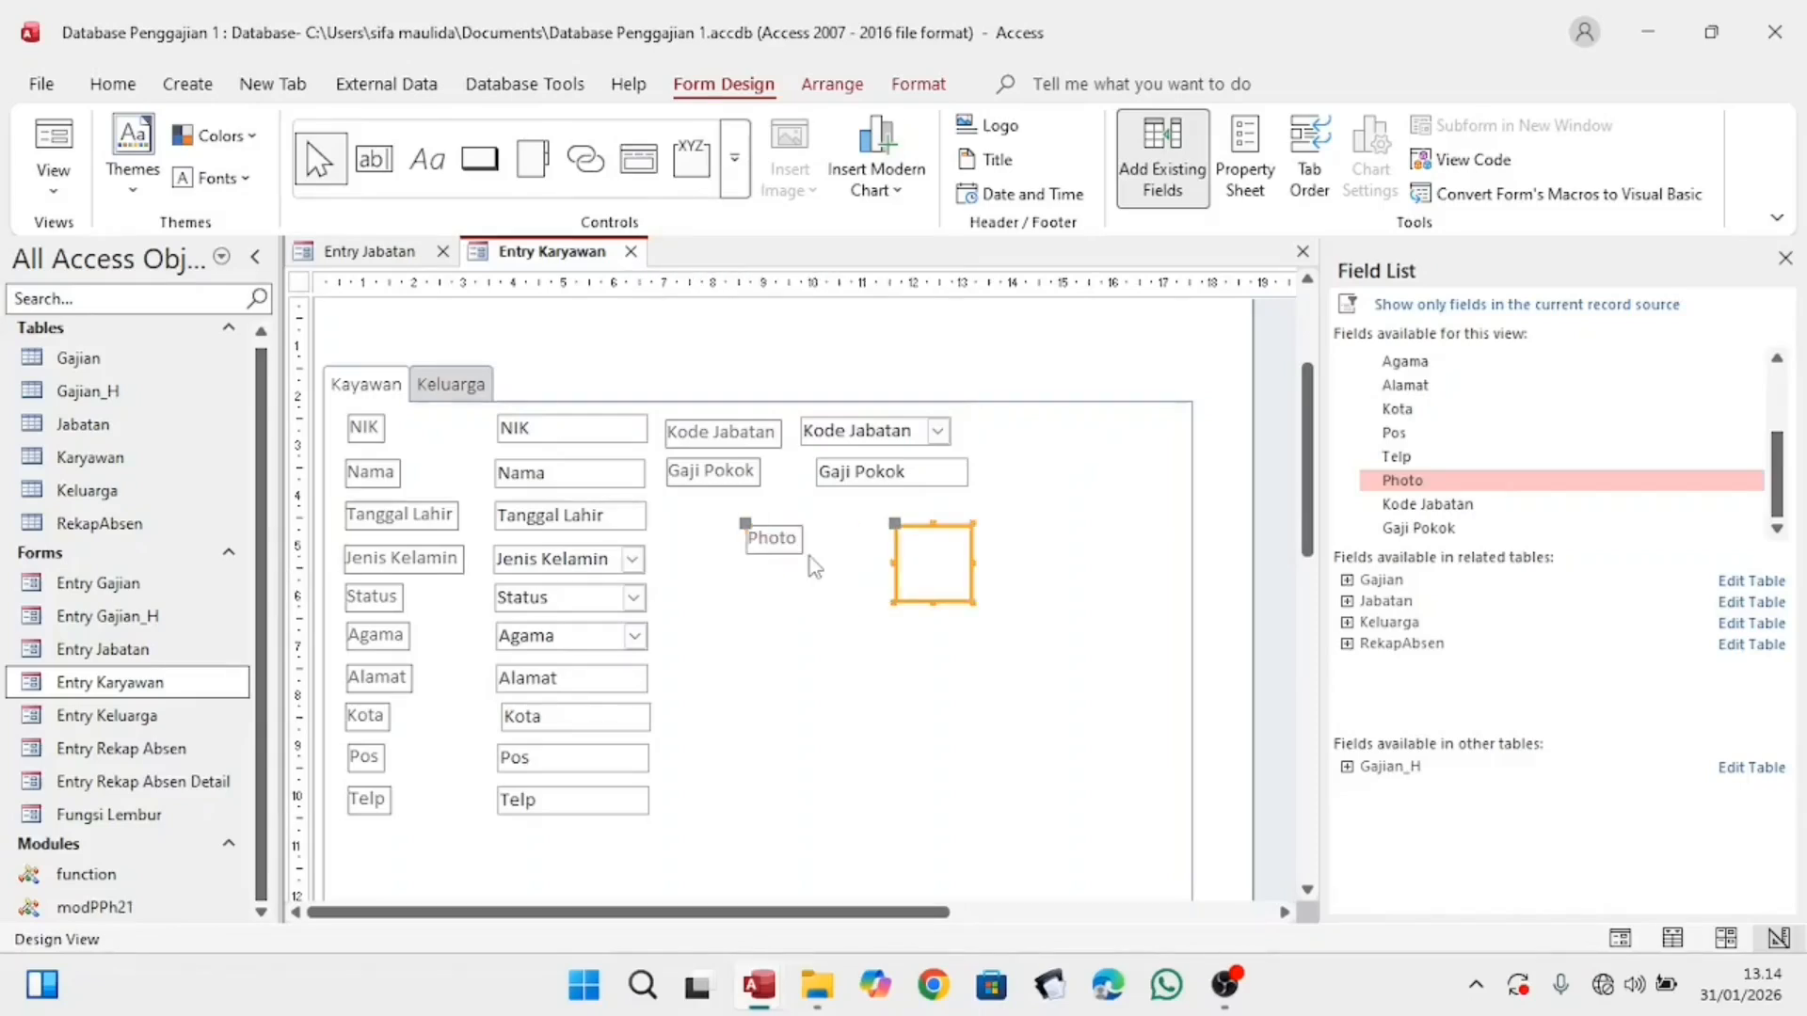
key("Down")
key("Down")
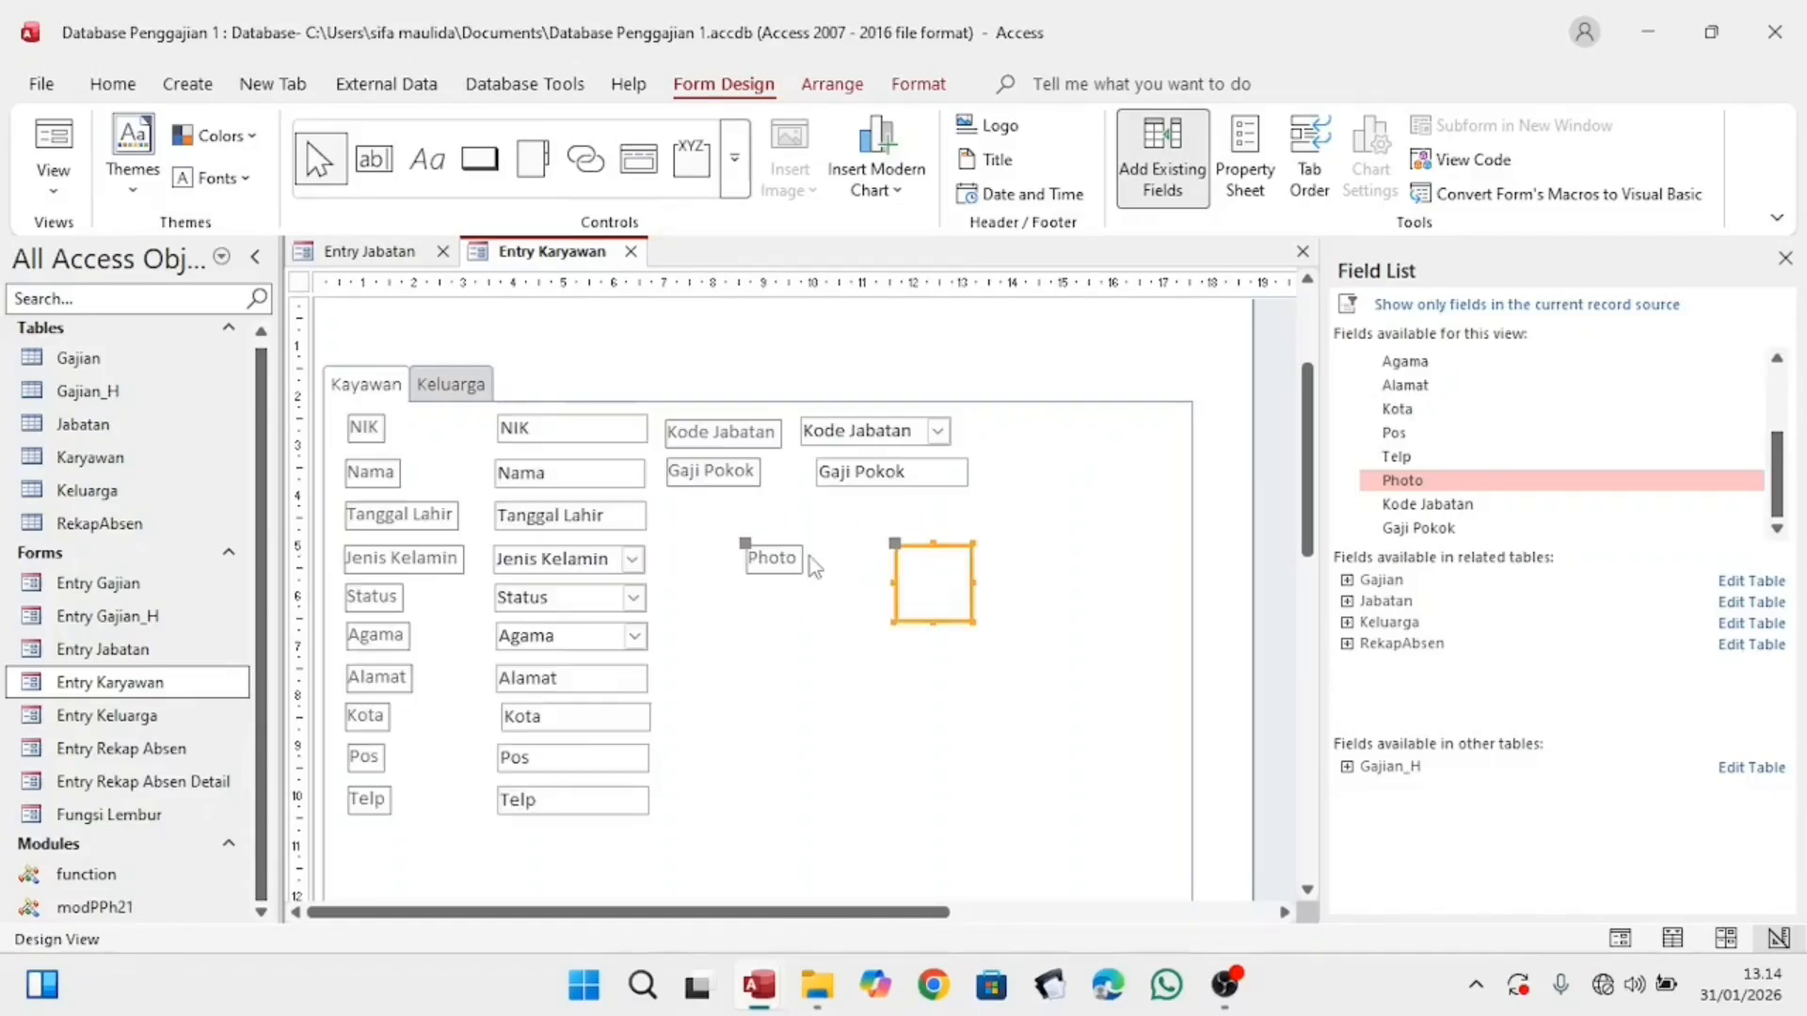
left_click(1022, 513)
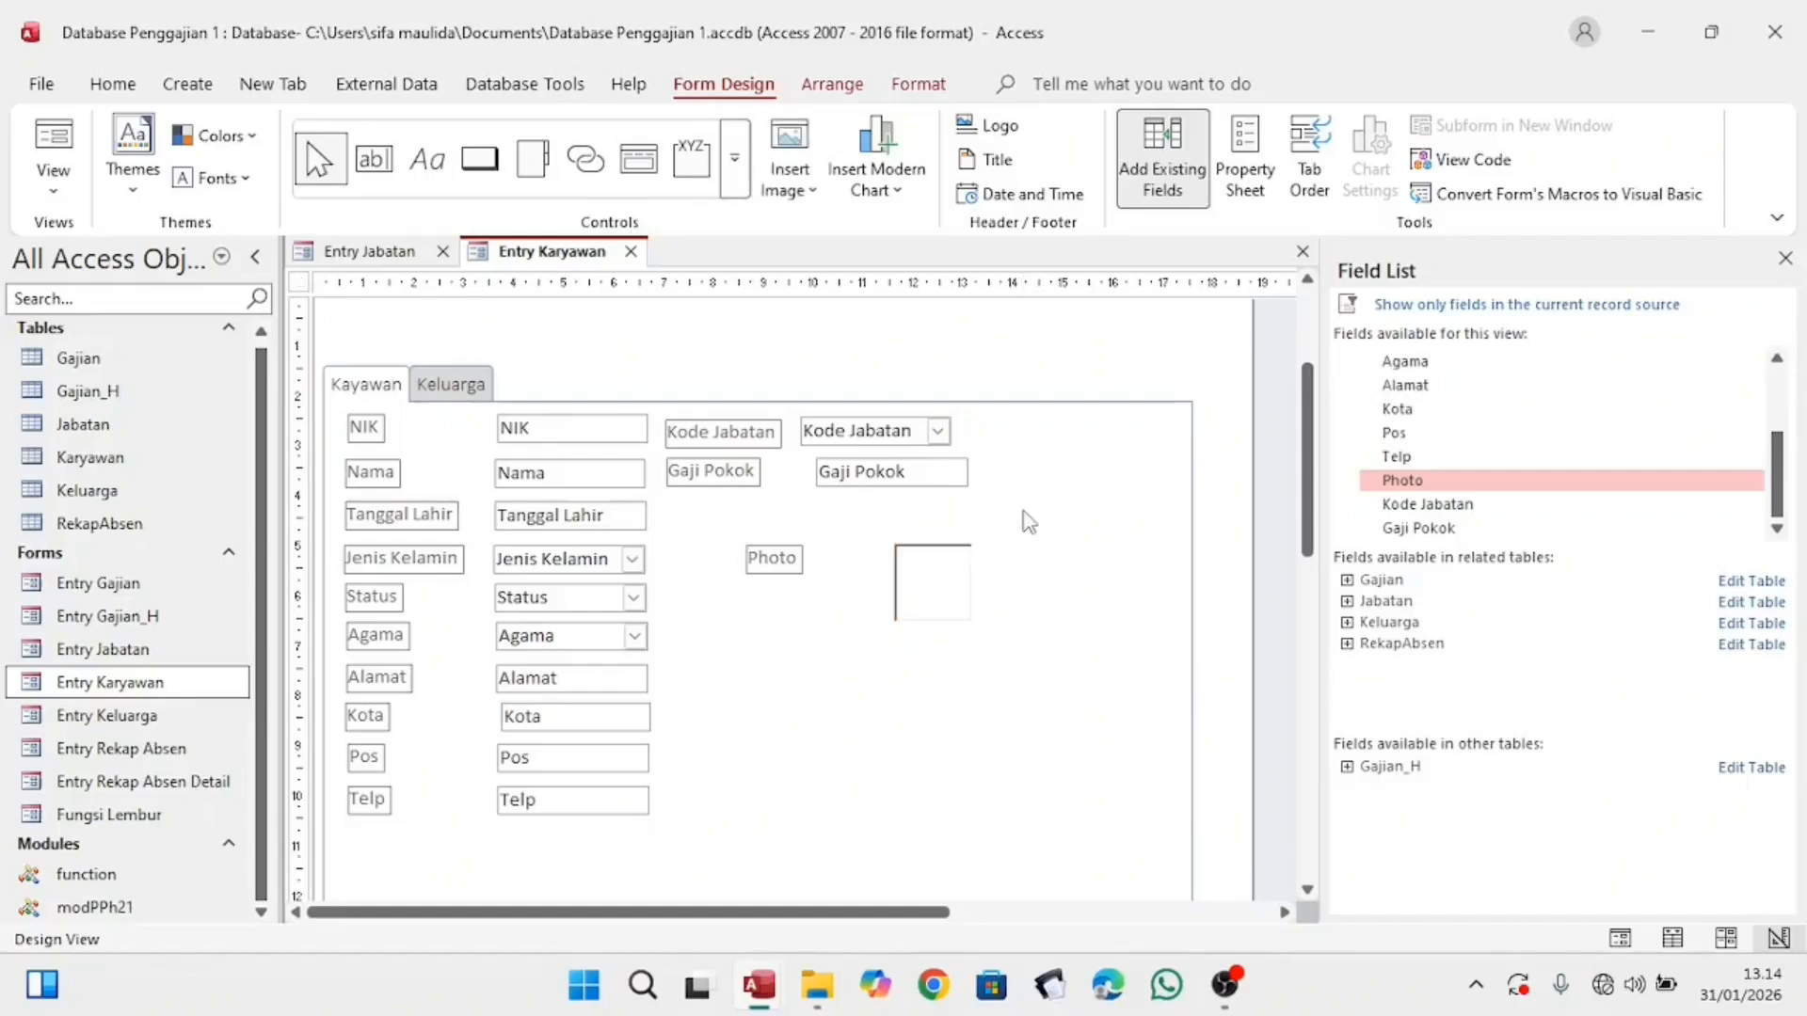
Step: Shift the Gaji Pokok box left in line with Kode Jabatan and slightly enlarge the Photo frame
left_click(967, 580)
left_click(873, 472)
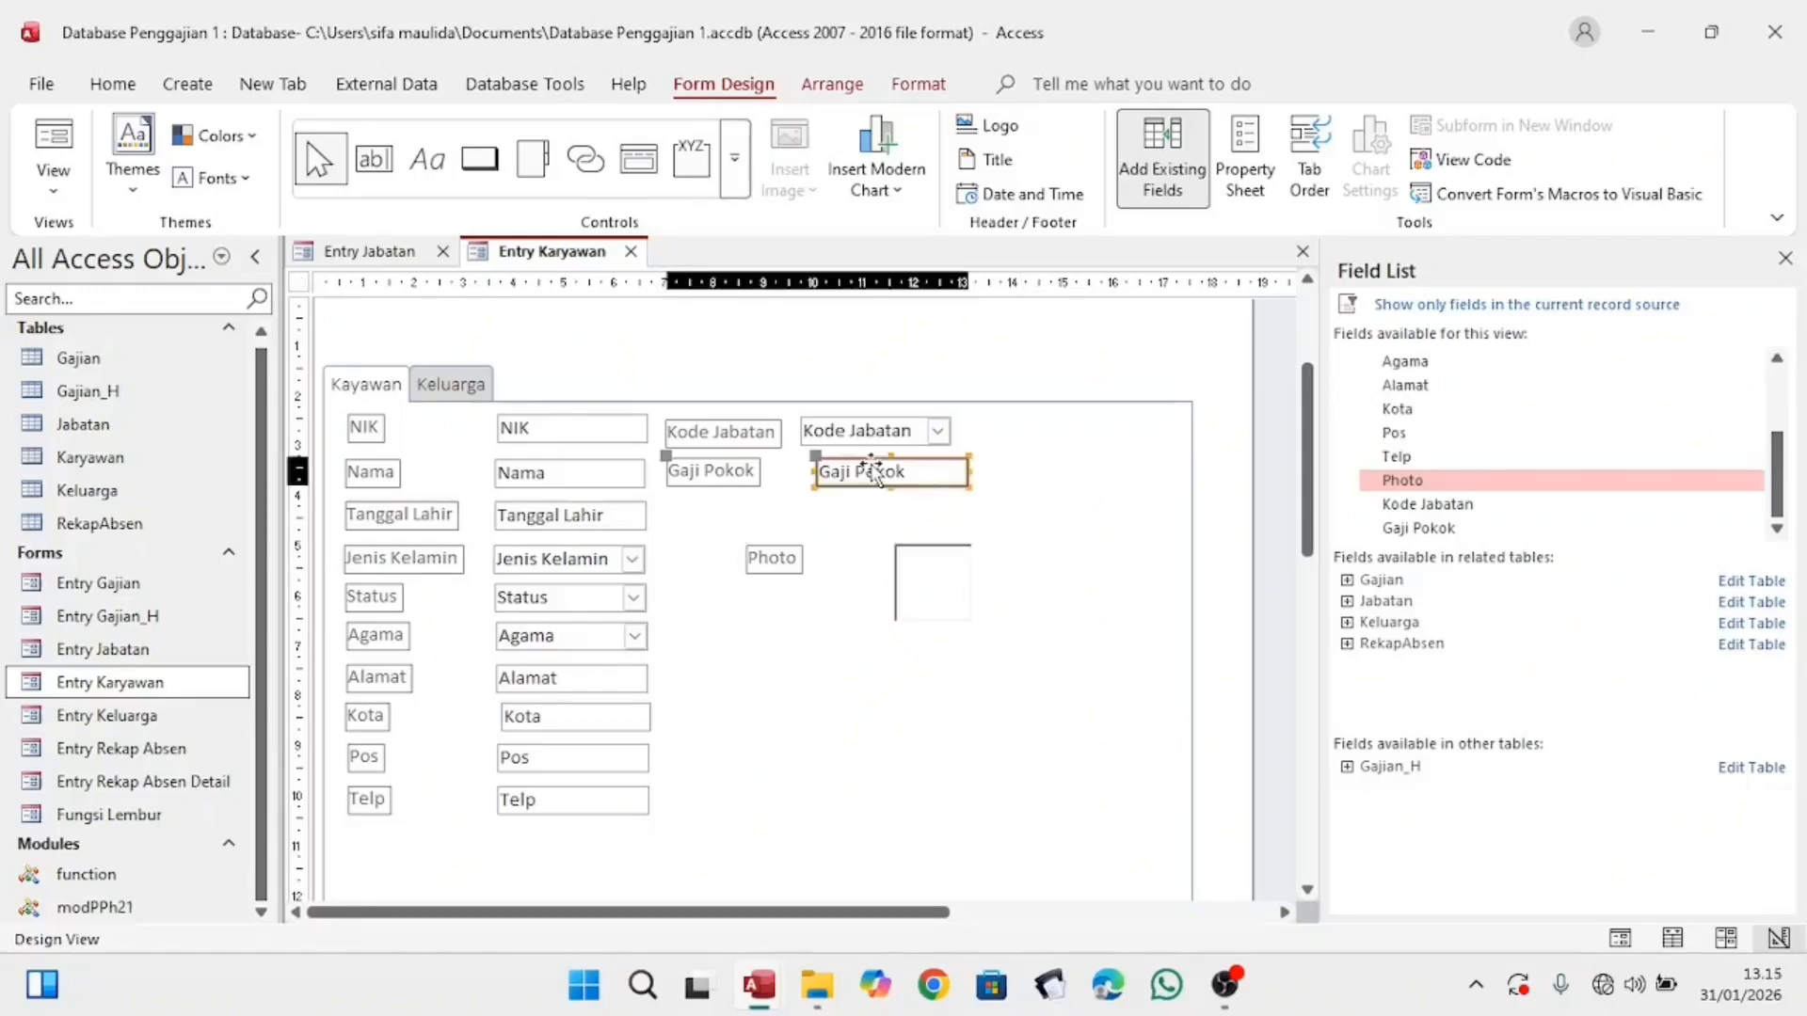
left_click_drag(813, 458, 800, 461)
left_click(1036, 526)
left_click(909, 596)
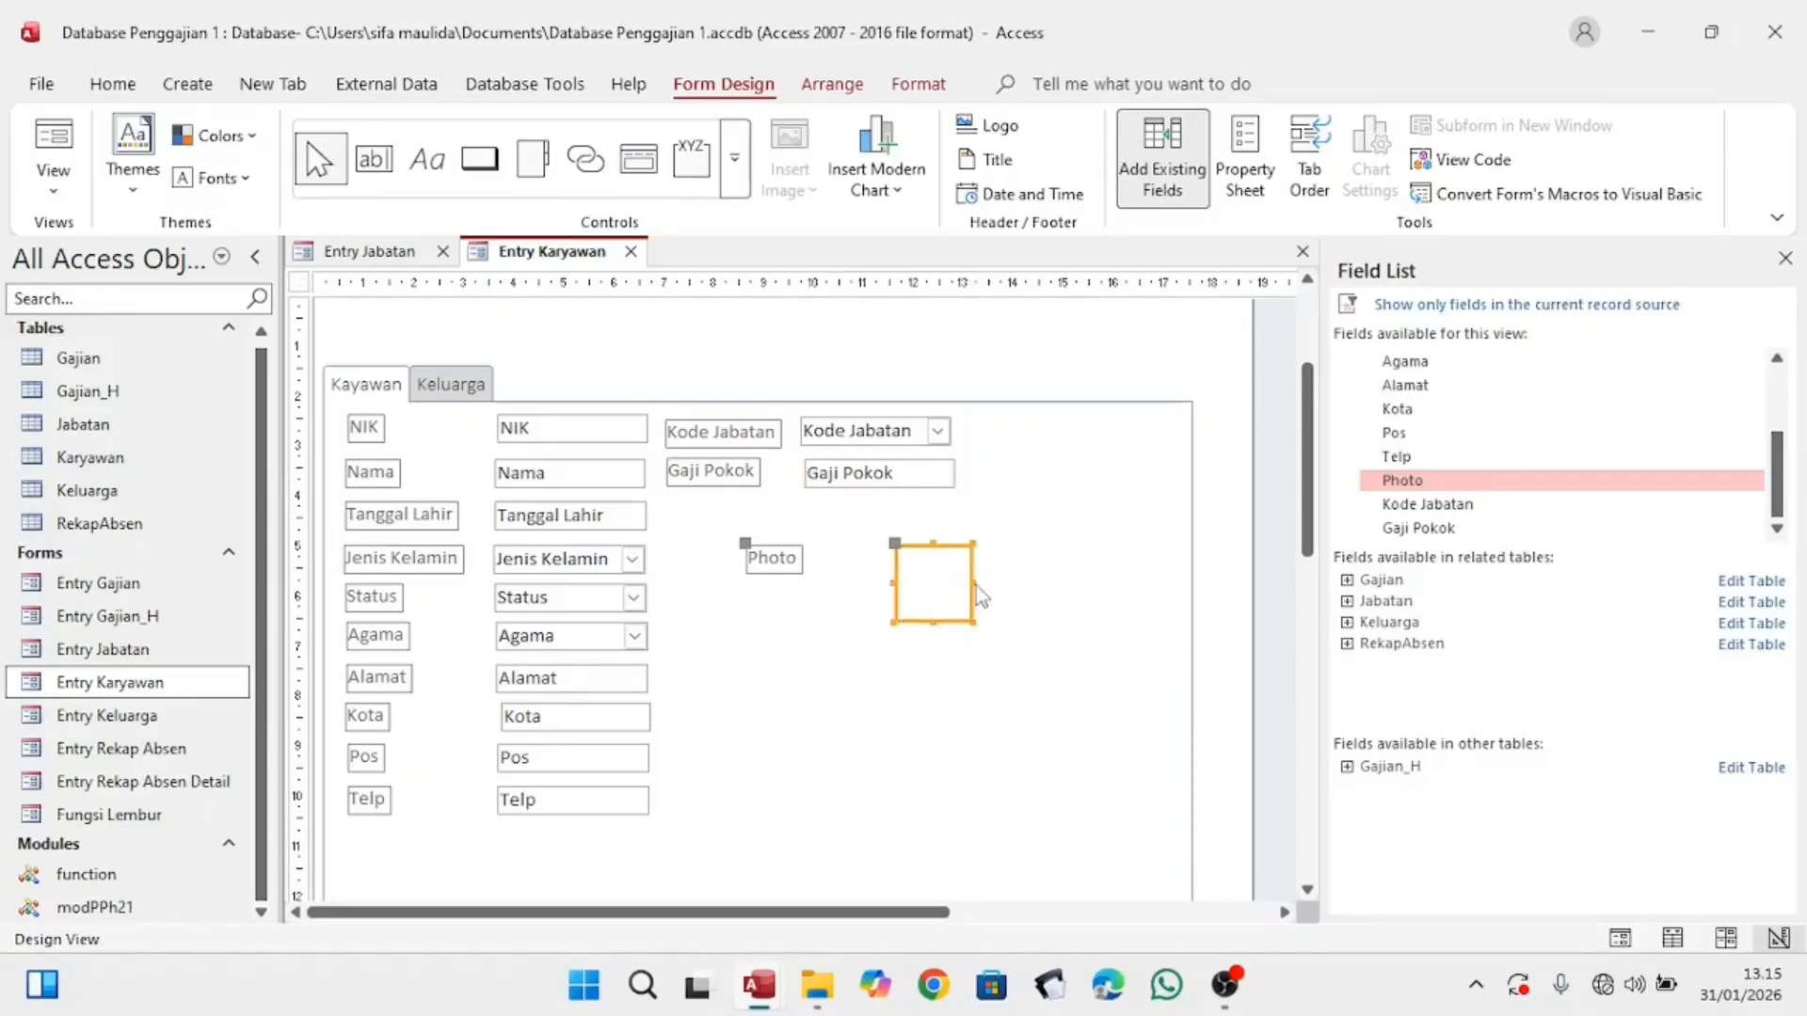
left_click_drag(975, 586, 970, 632)
Step: Add a label reading ENTRY ANGGOTA KARYAWAN in the form header
scroll(1080, 642, "up", 3)
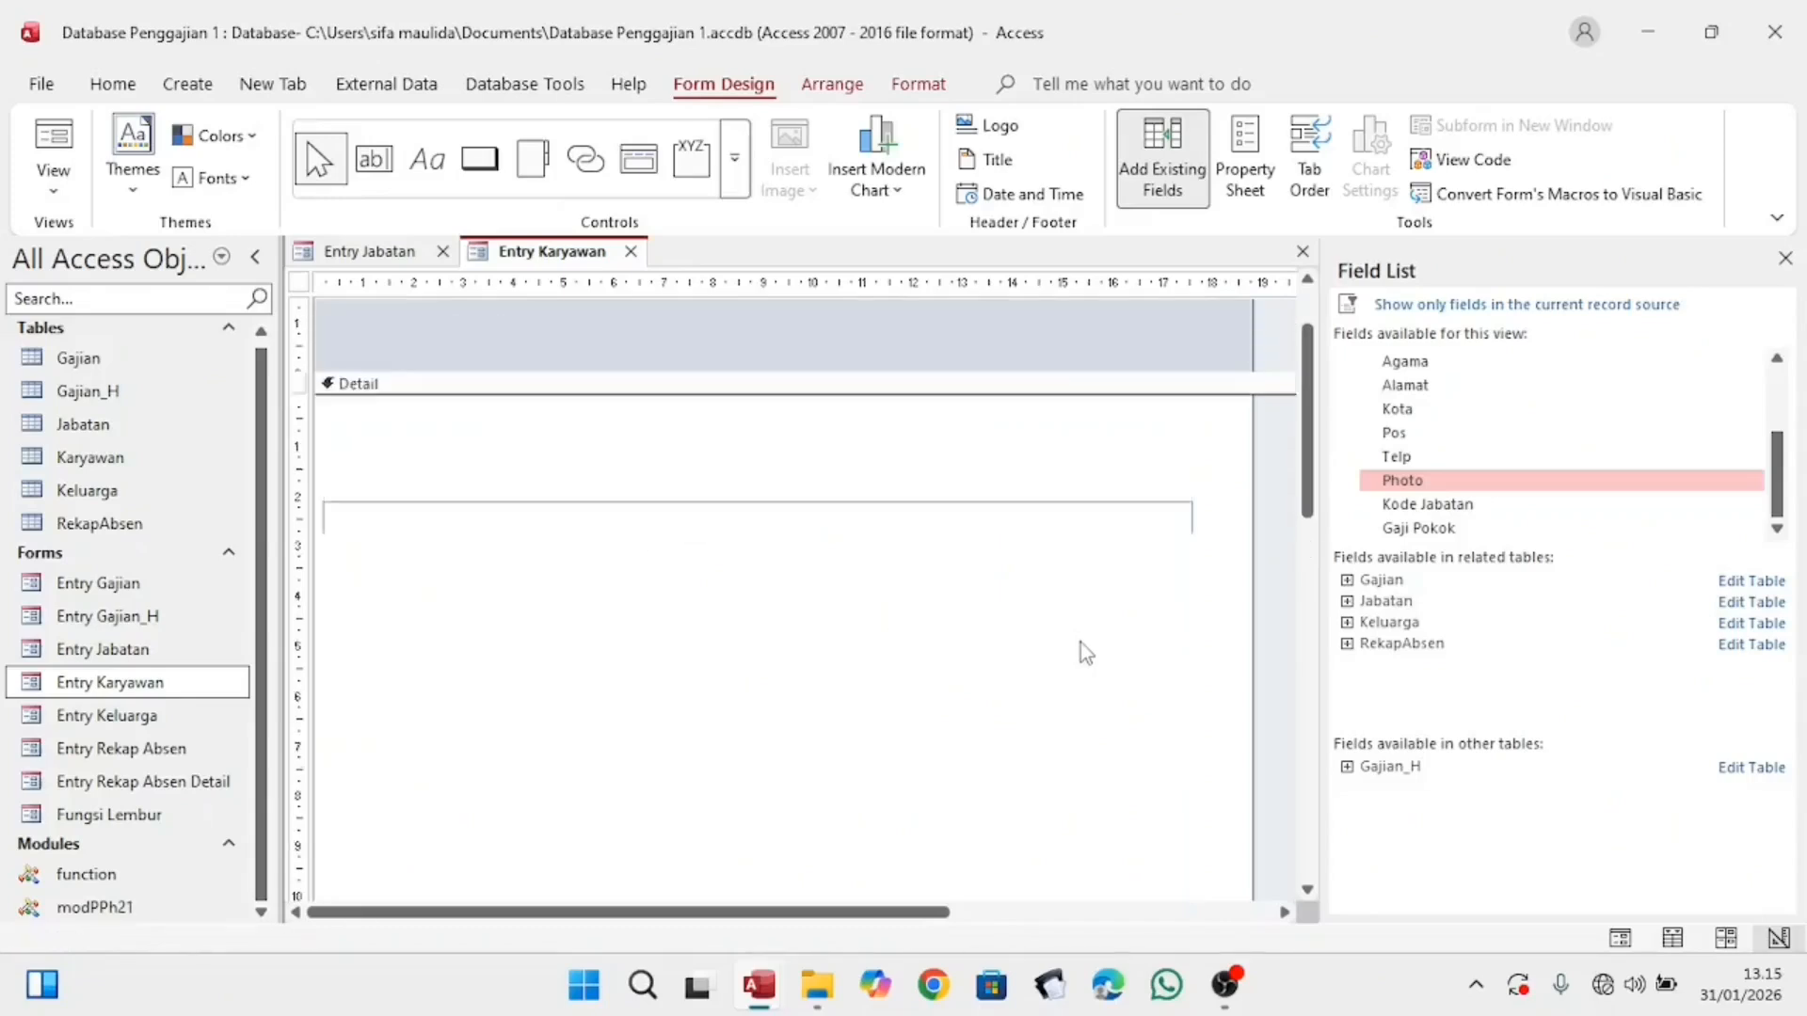
left_click(851, 484)
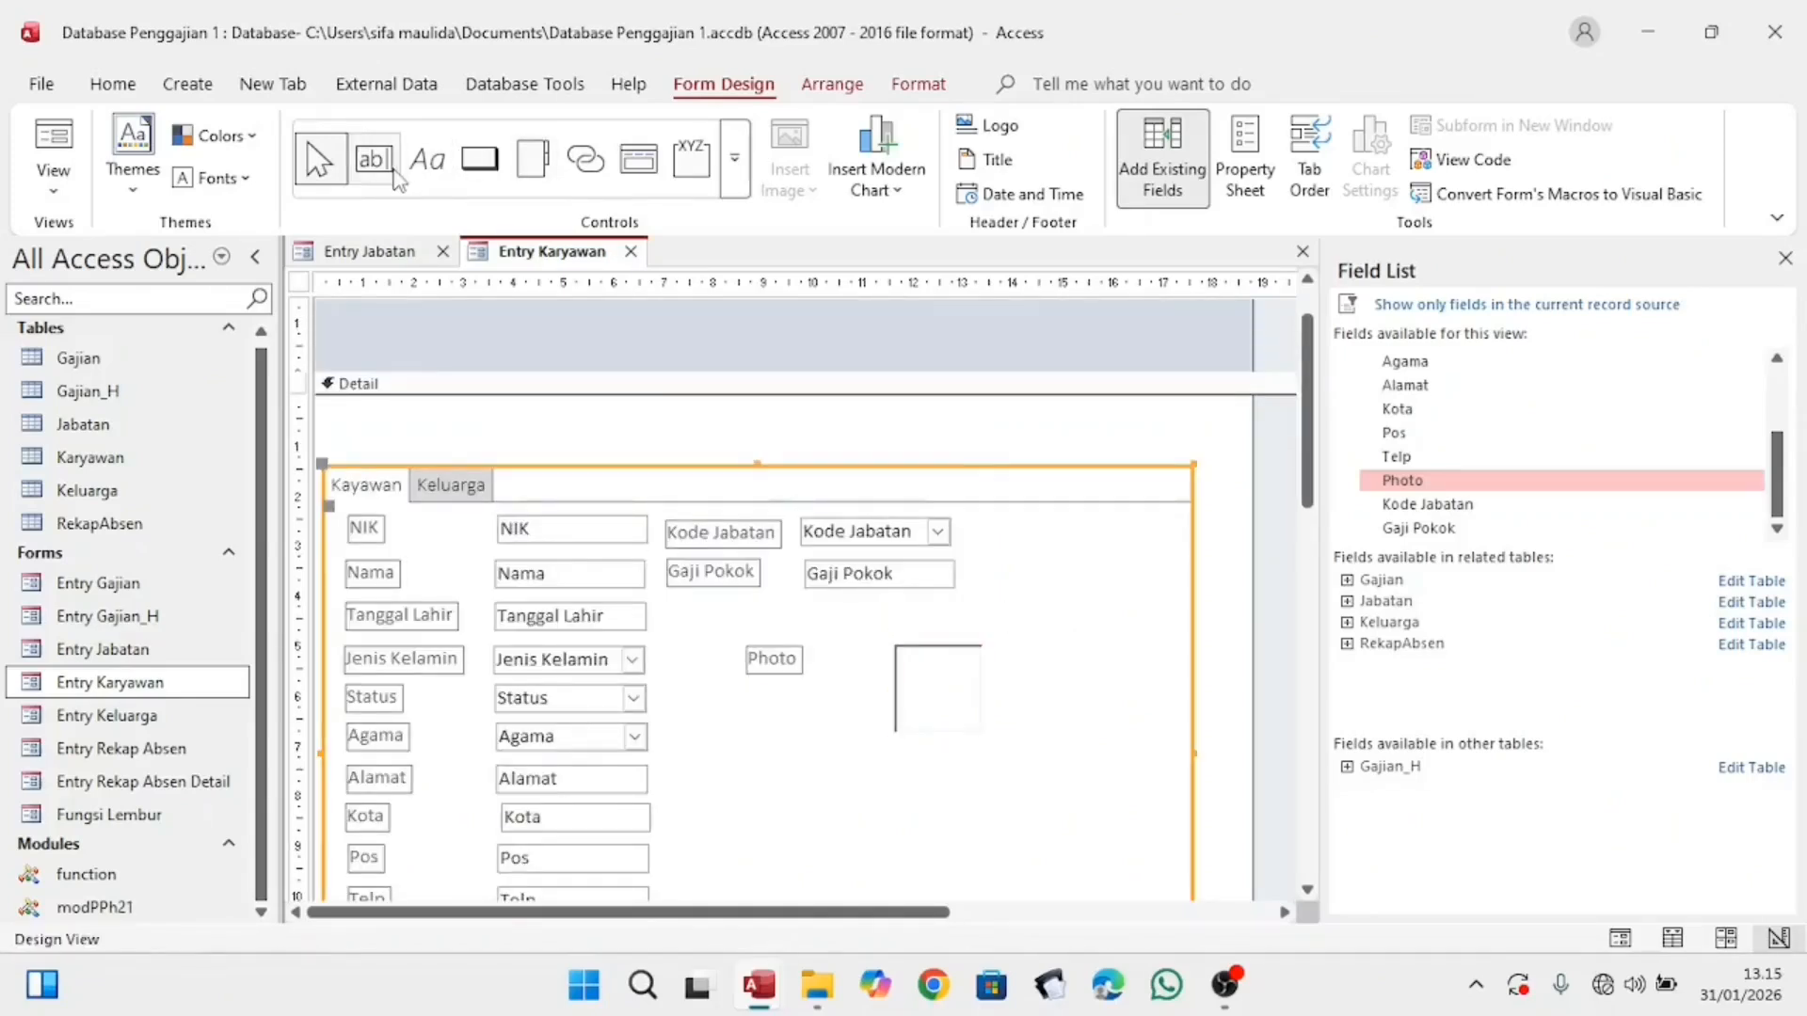
left_click(427, 159)
left_click(501, 320)
key("Caps_Lock")
type("EM")
type("Y")
key("BackSpace")
key("BackSpace")
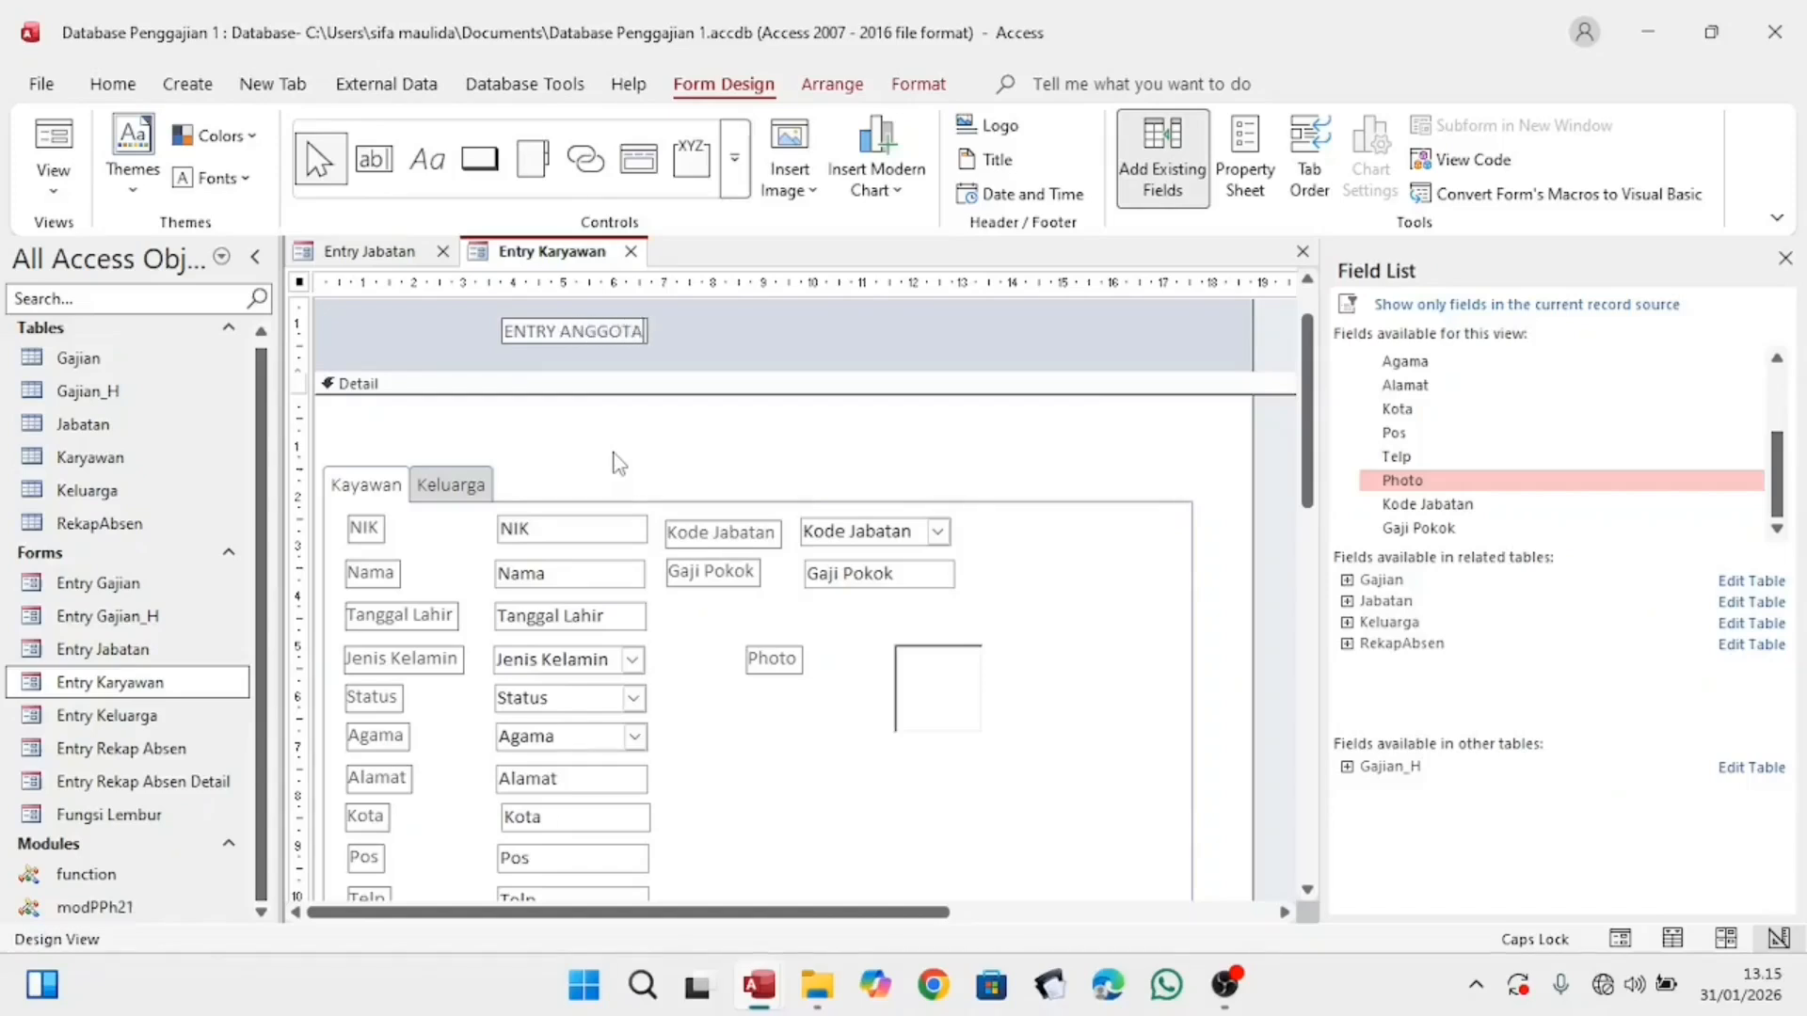
type("WAN")
Step: Widen the ENTRY ANGGOTA KARYAWAN label to about 10 cm and centre its text
scroll(618, 463, "up", 1)
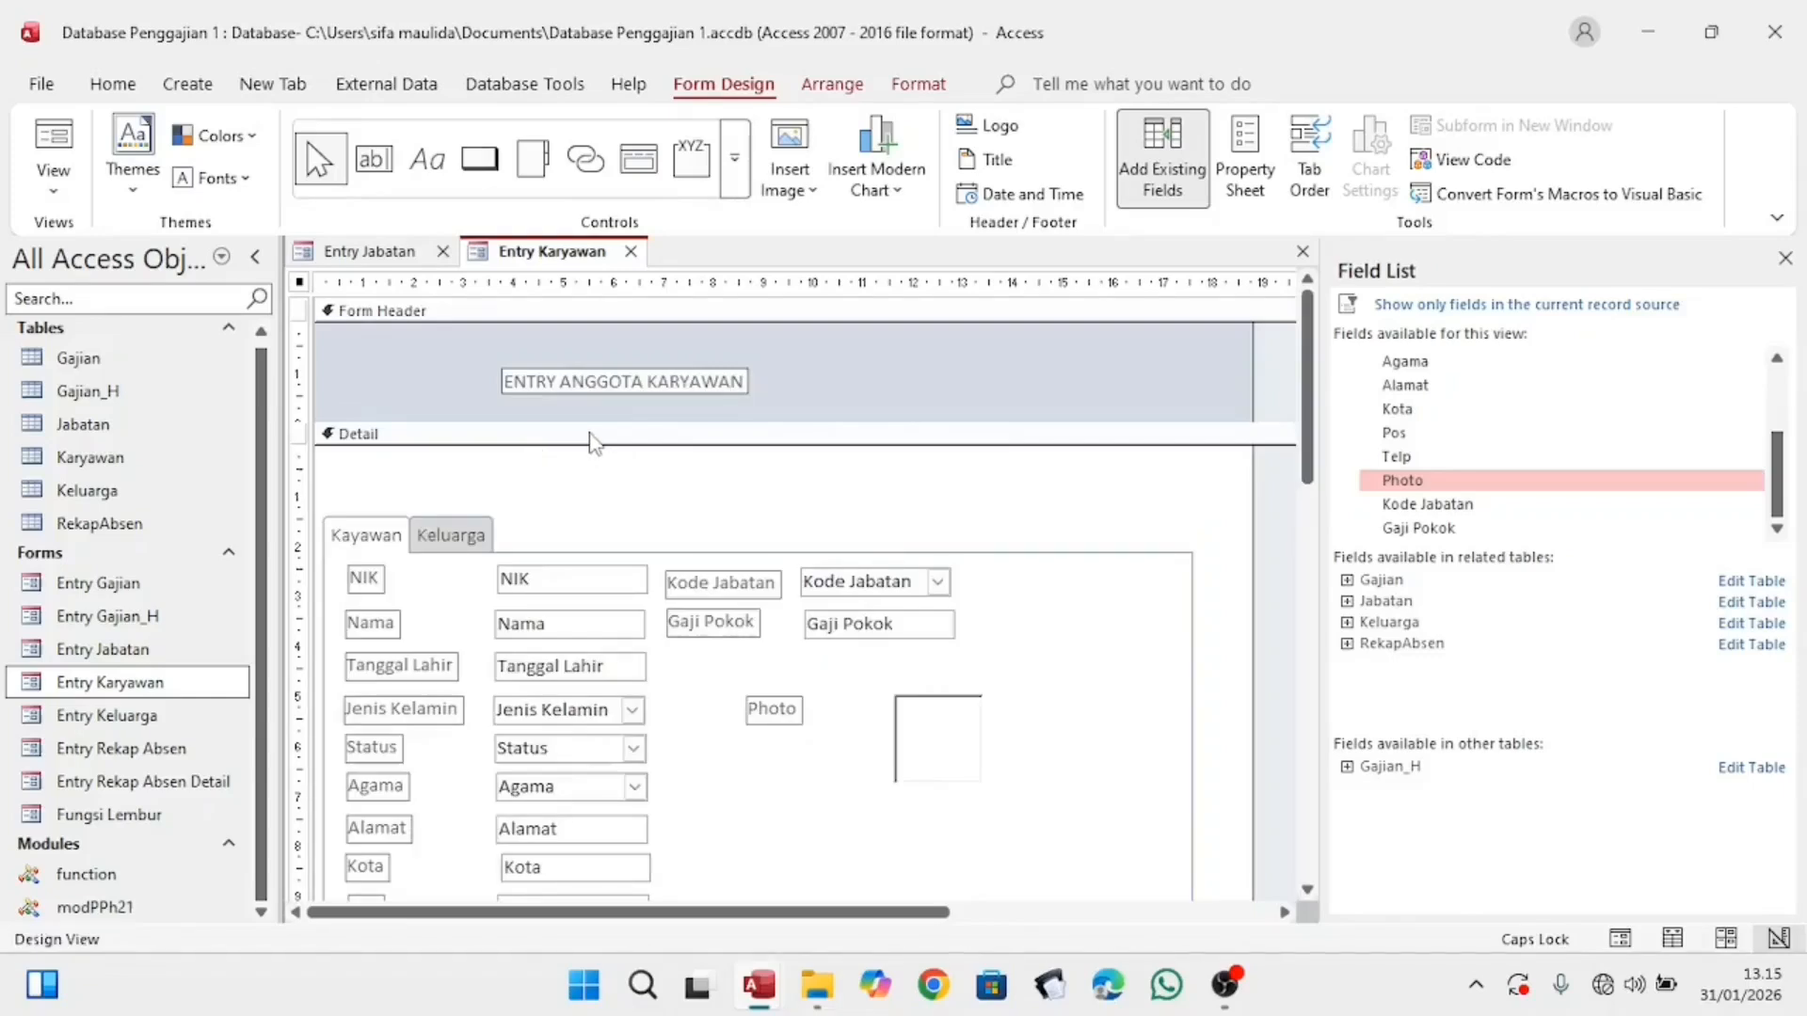
left_click(828, 432)
left_click(737, 383)
left_click_drag(746, 380, 1003, 381)
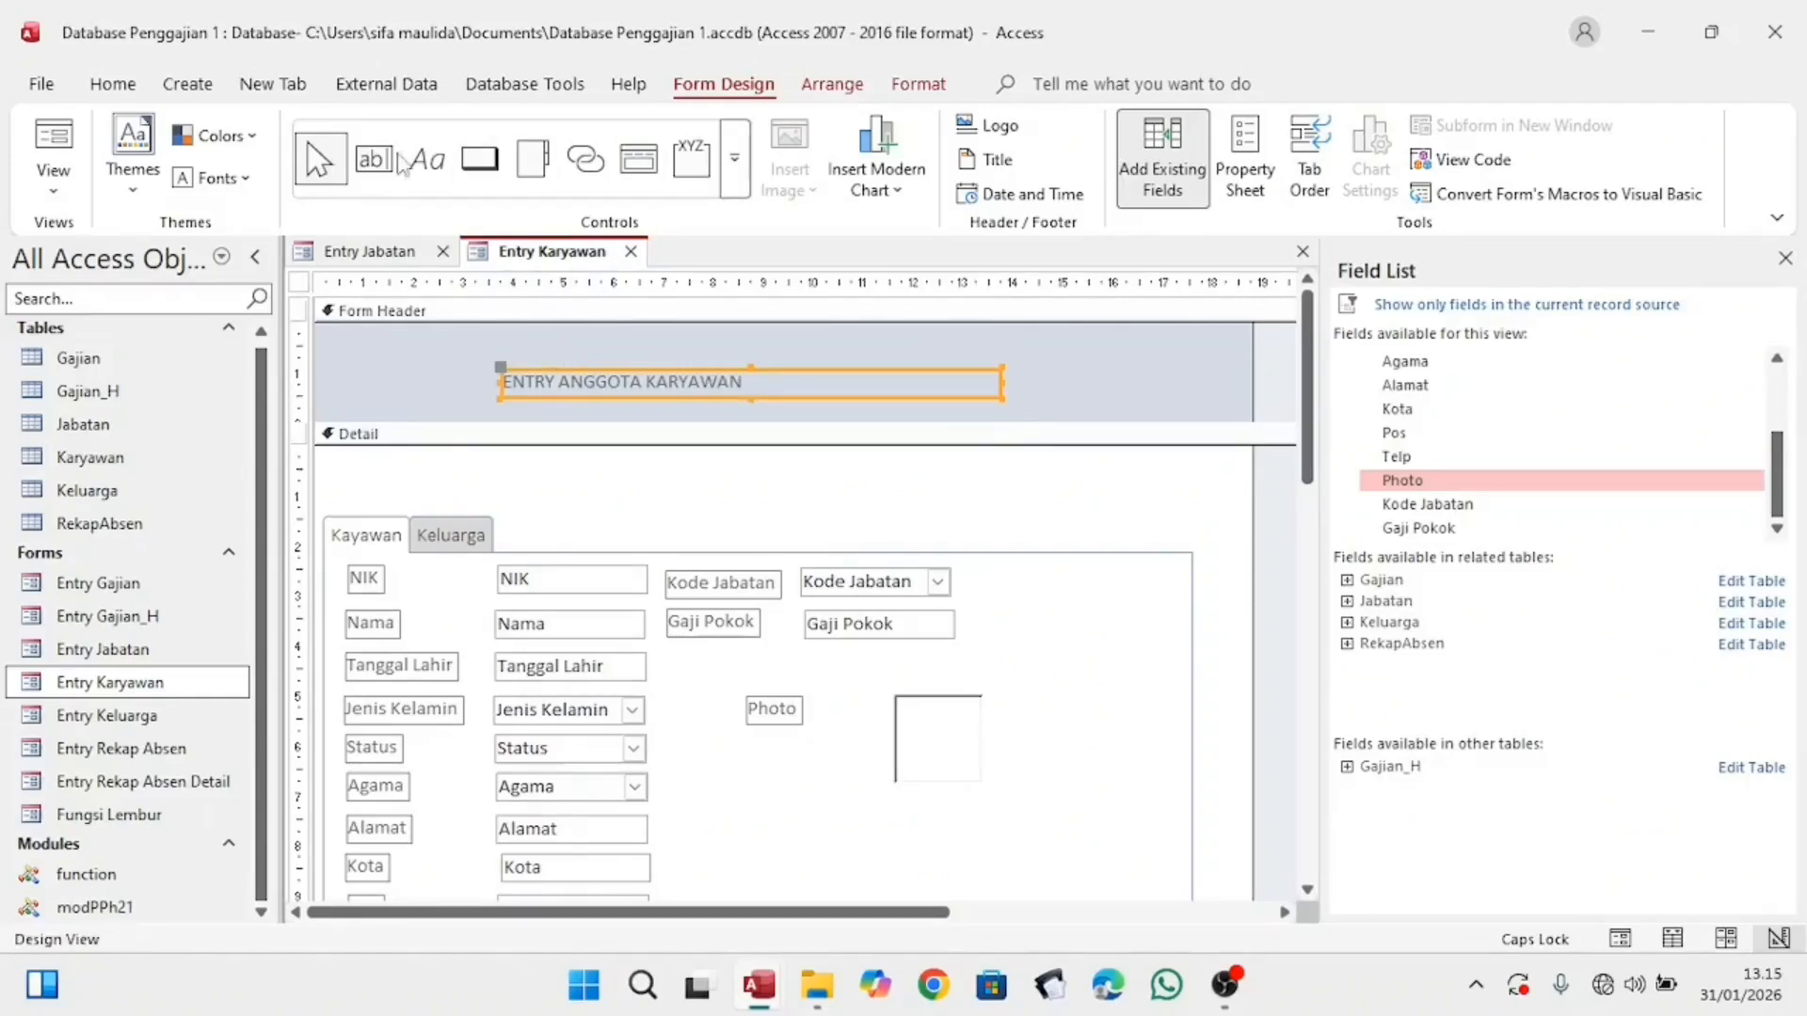
left_click(105, 87)
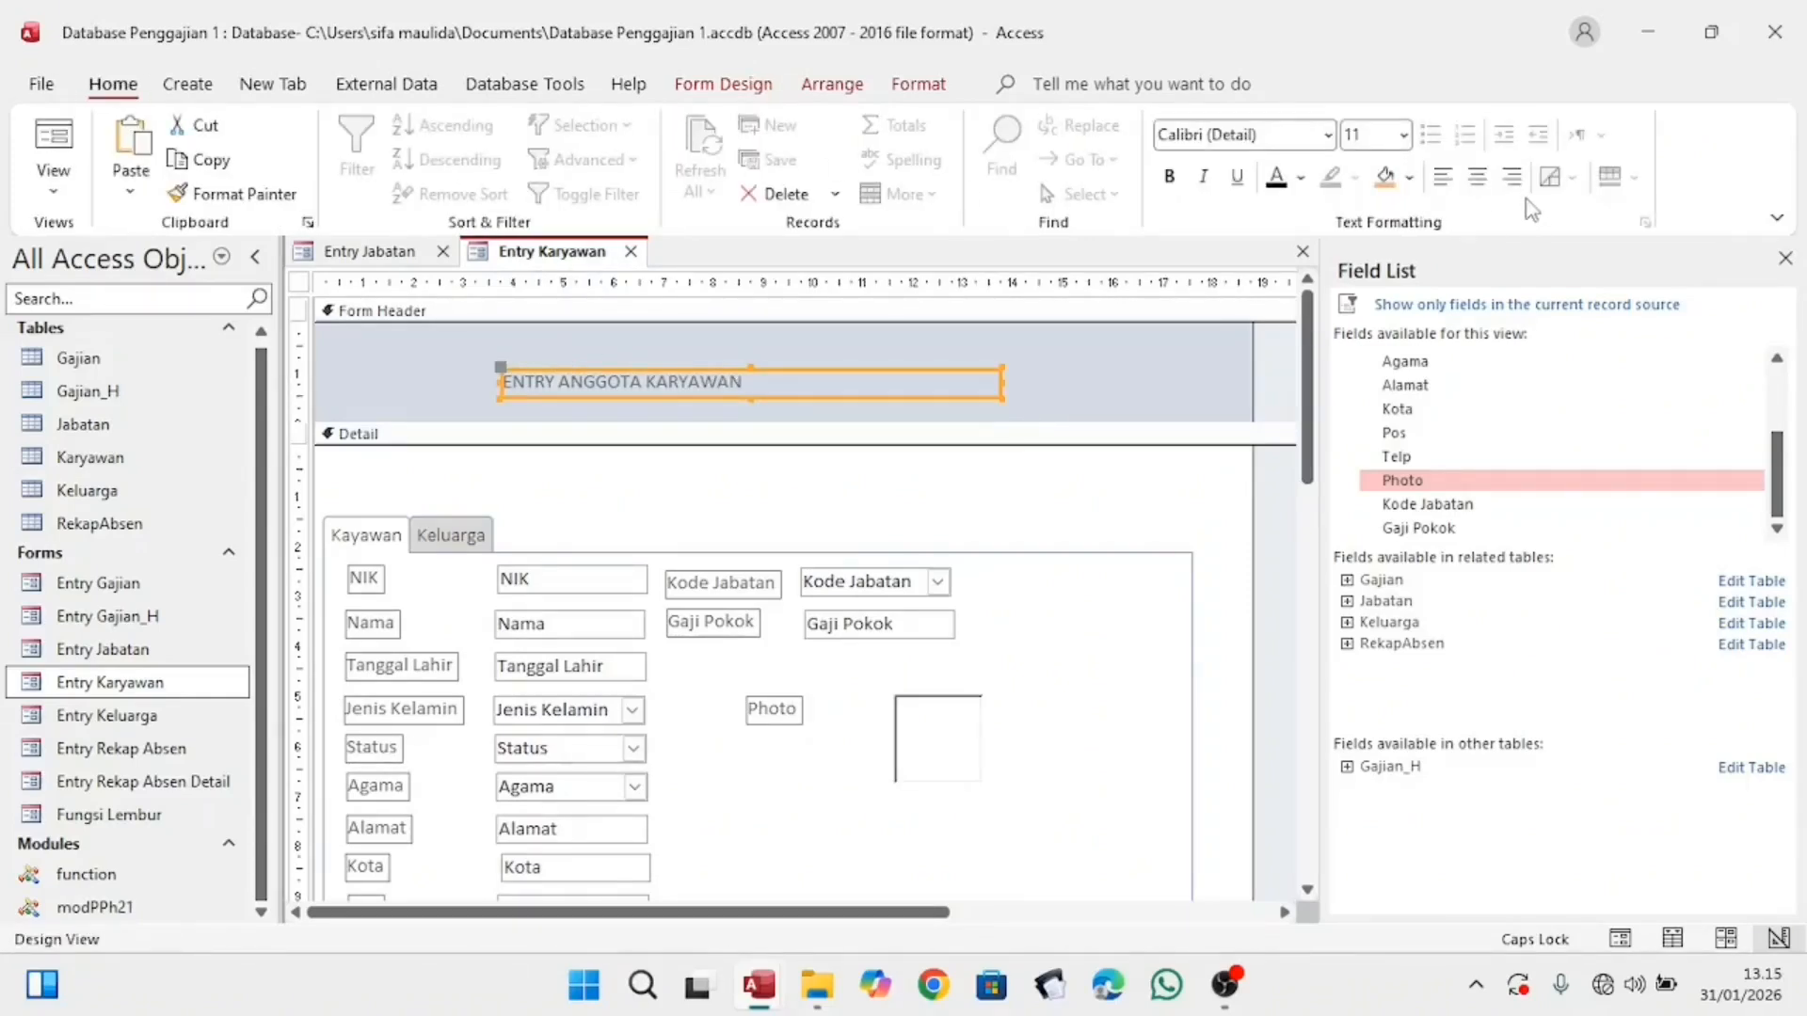
left_click(1477, 178)
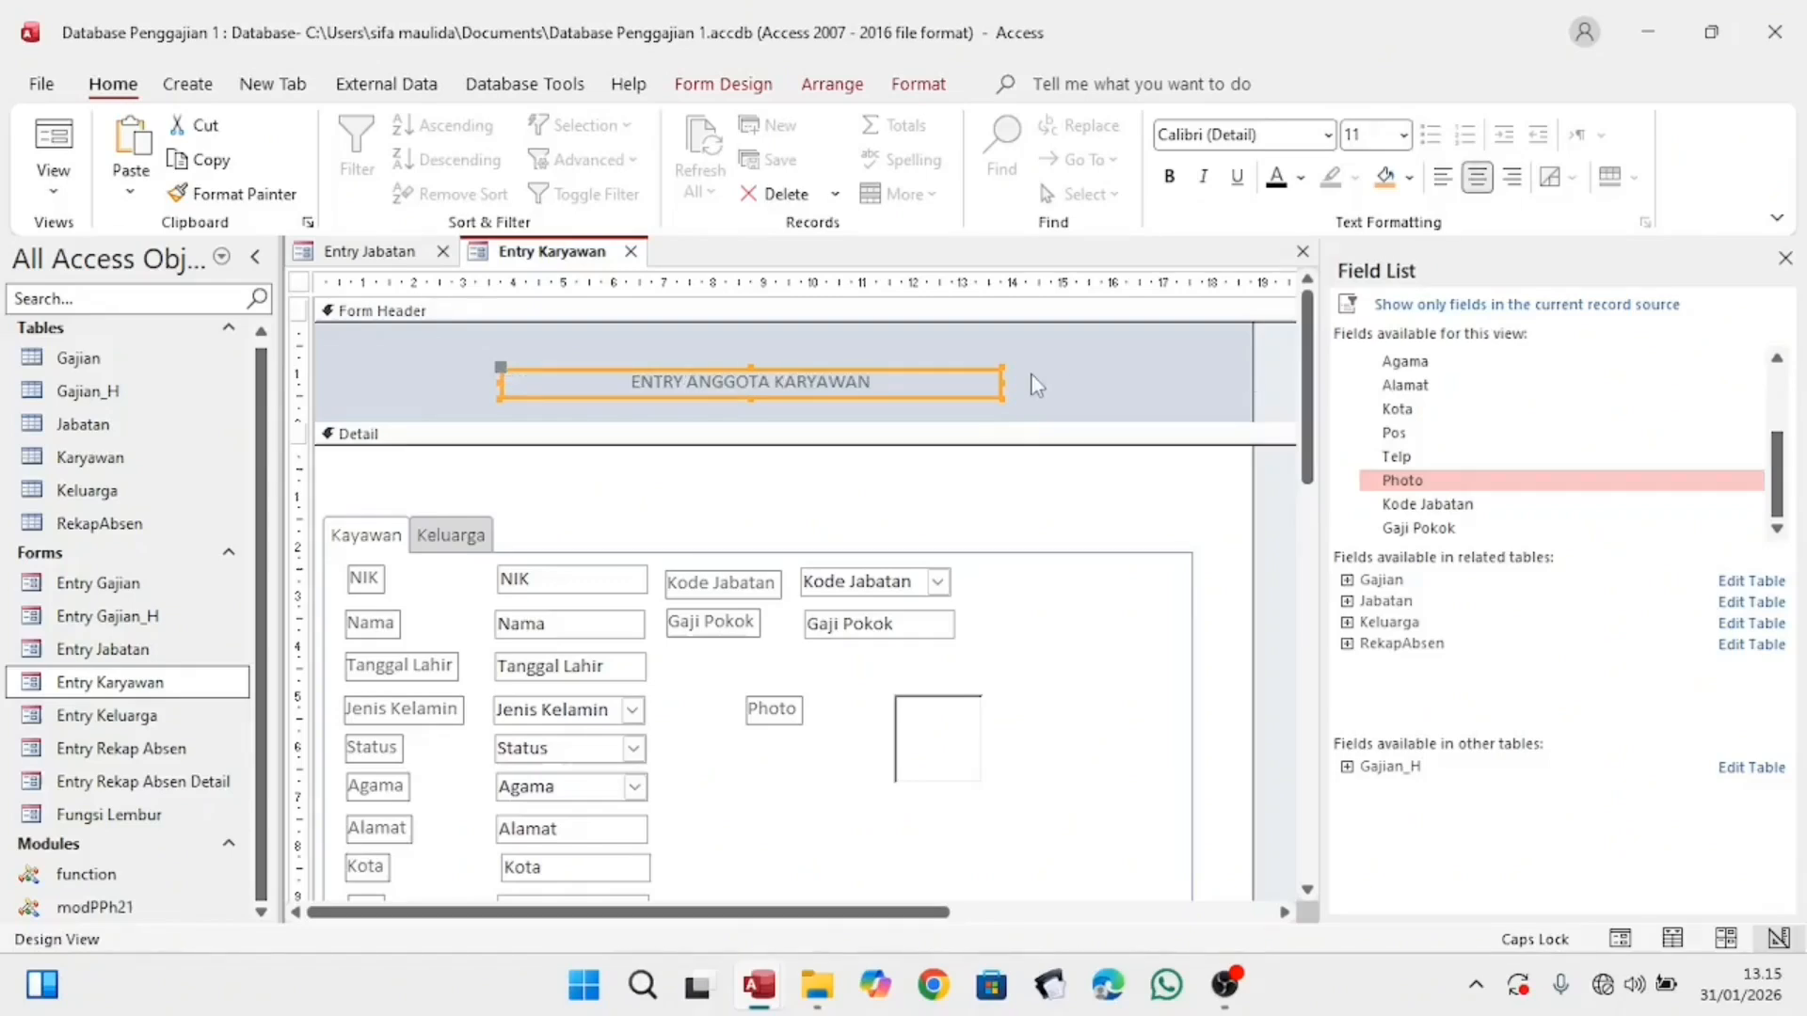
left_click(984, 589)
Step: Look over the form header and the field layout of the Kayawan page
scroll(984, 698, "down", 6)
scroll(986, 701, "up", 5)
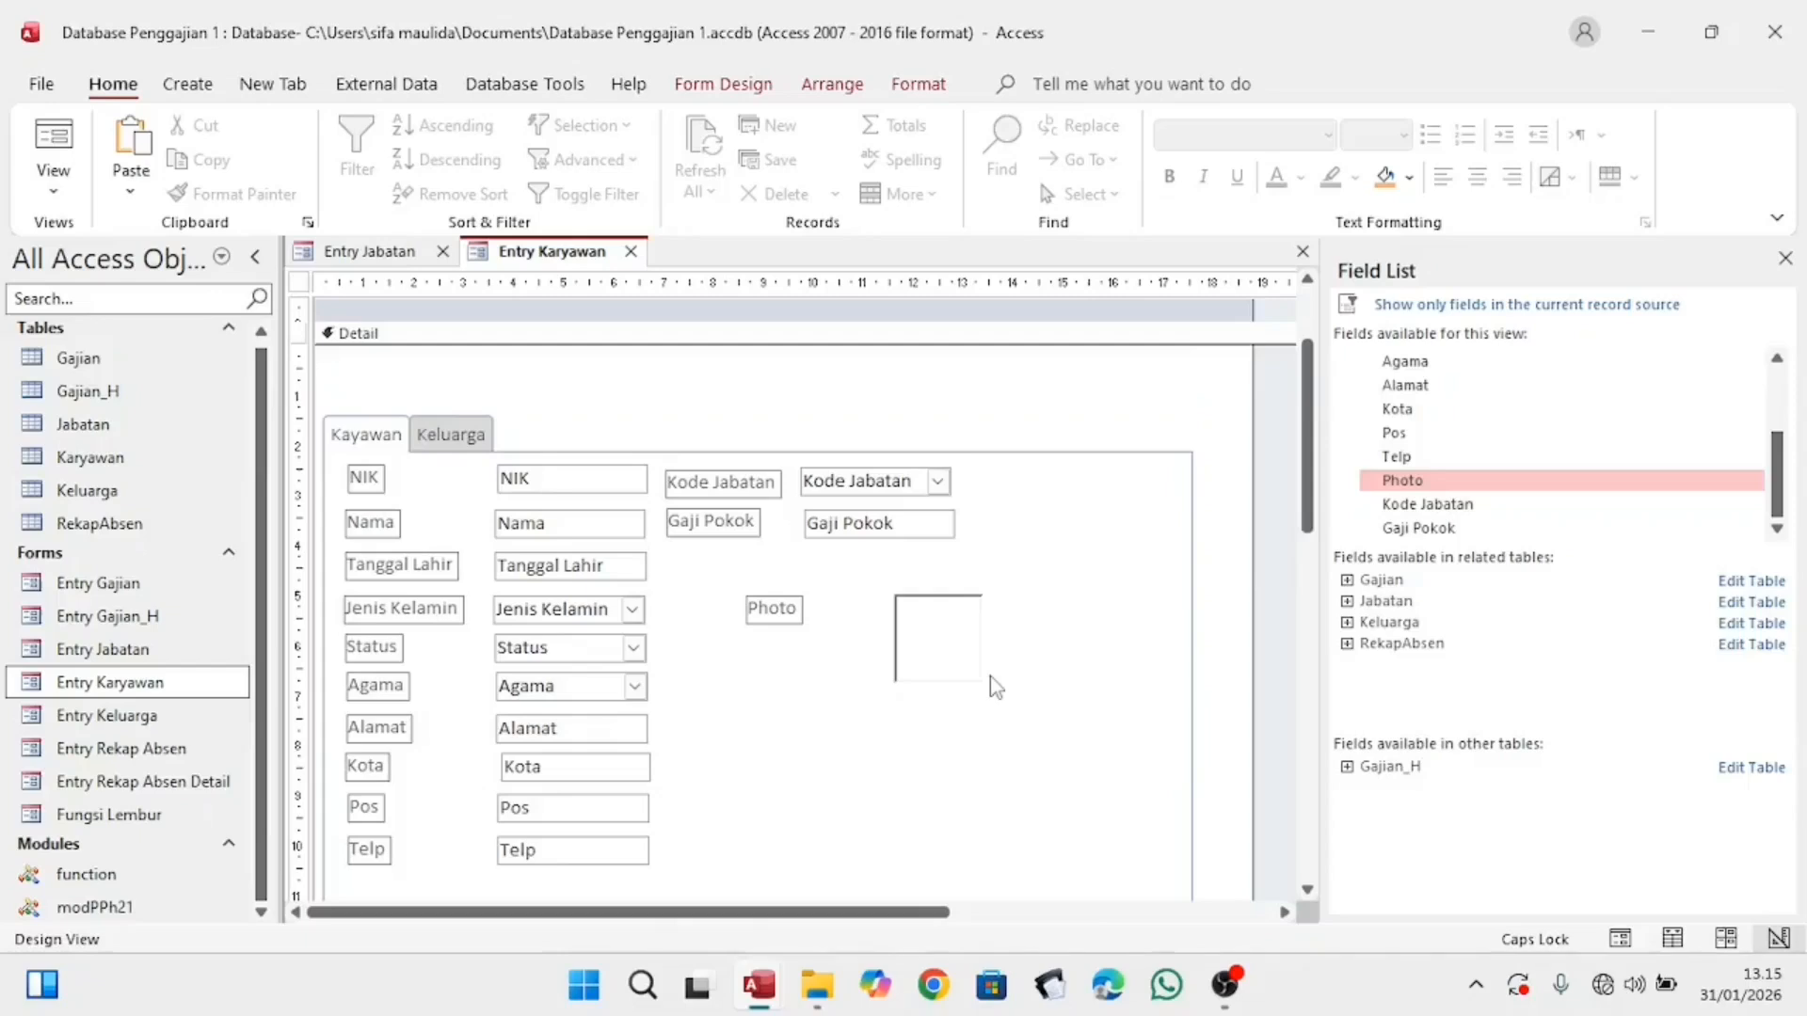
scroll(875, 673, "down", 1)
scroll(875, 674, "up", 1)
scroll(877, 677, "down", 1)
scroll(877, 680, "up", 2)
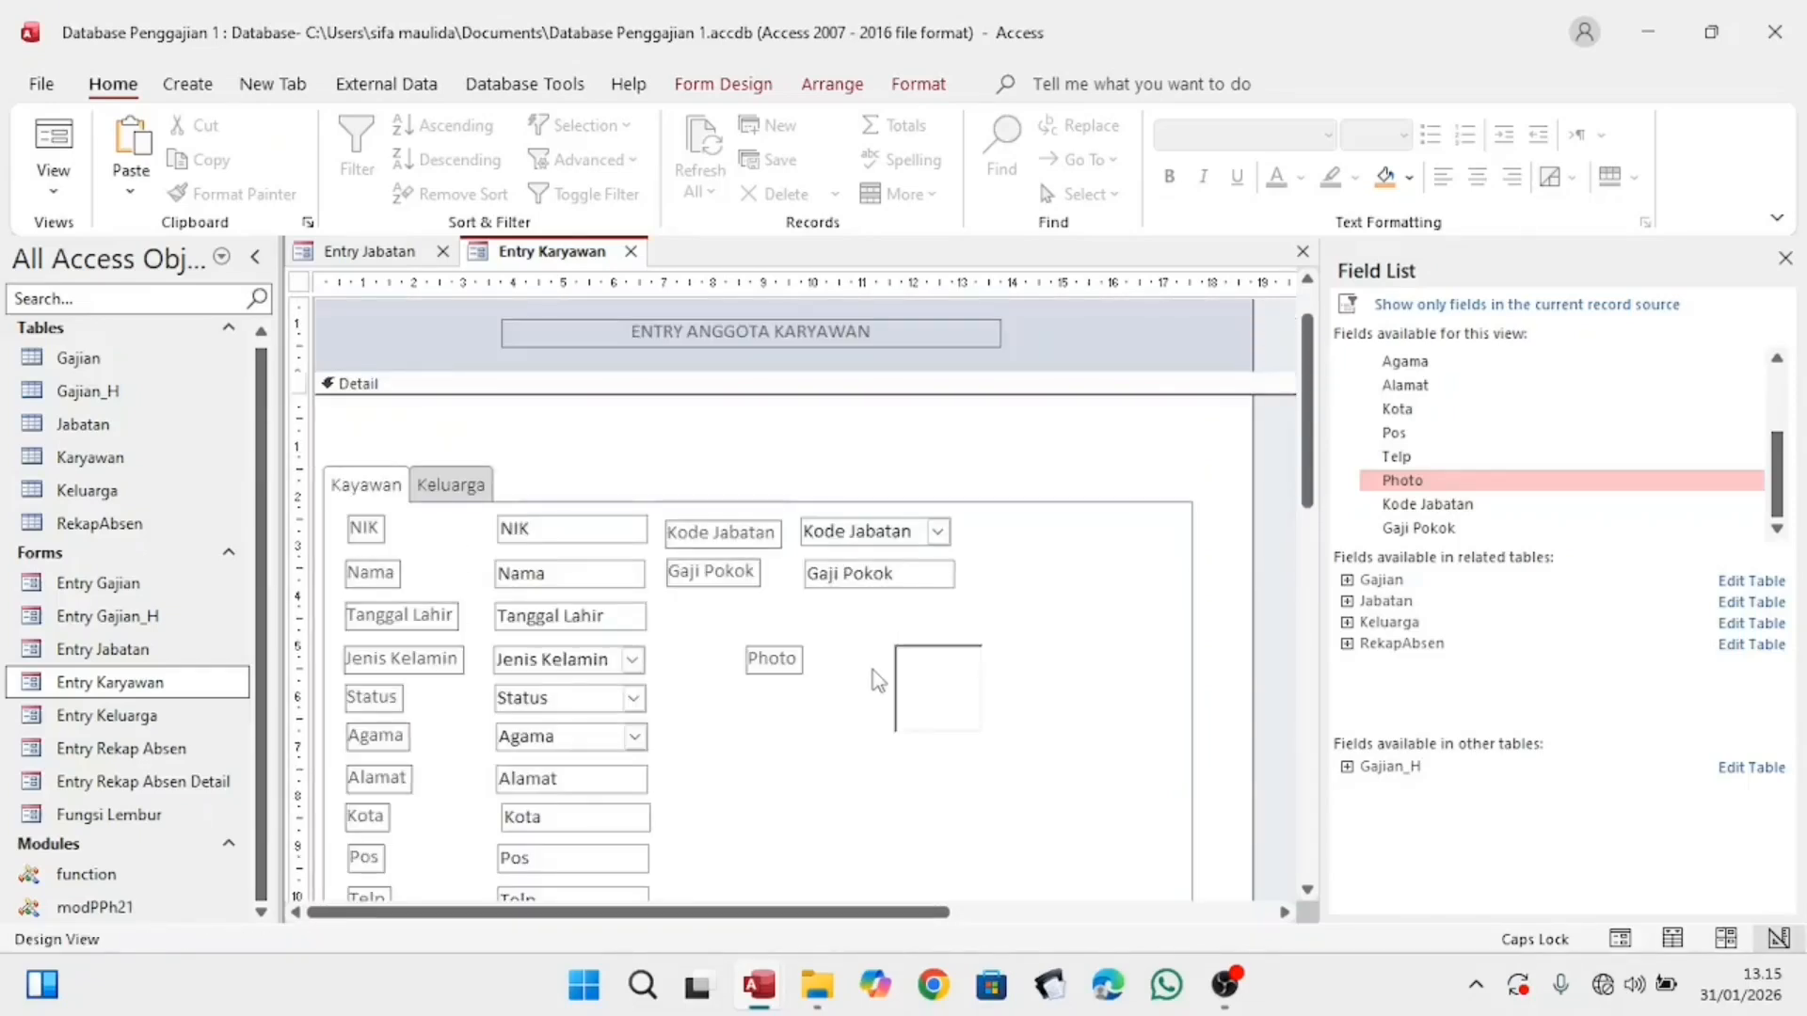
scroll(877, 679, "down", 1)
scroll(877, 679, "down", 1)
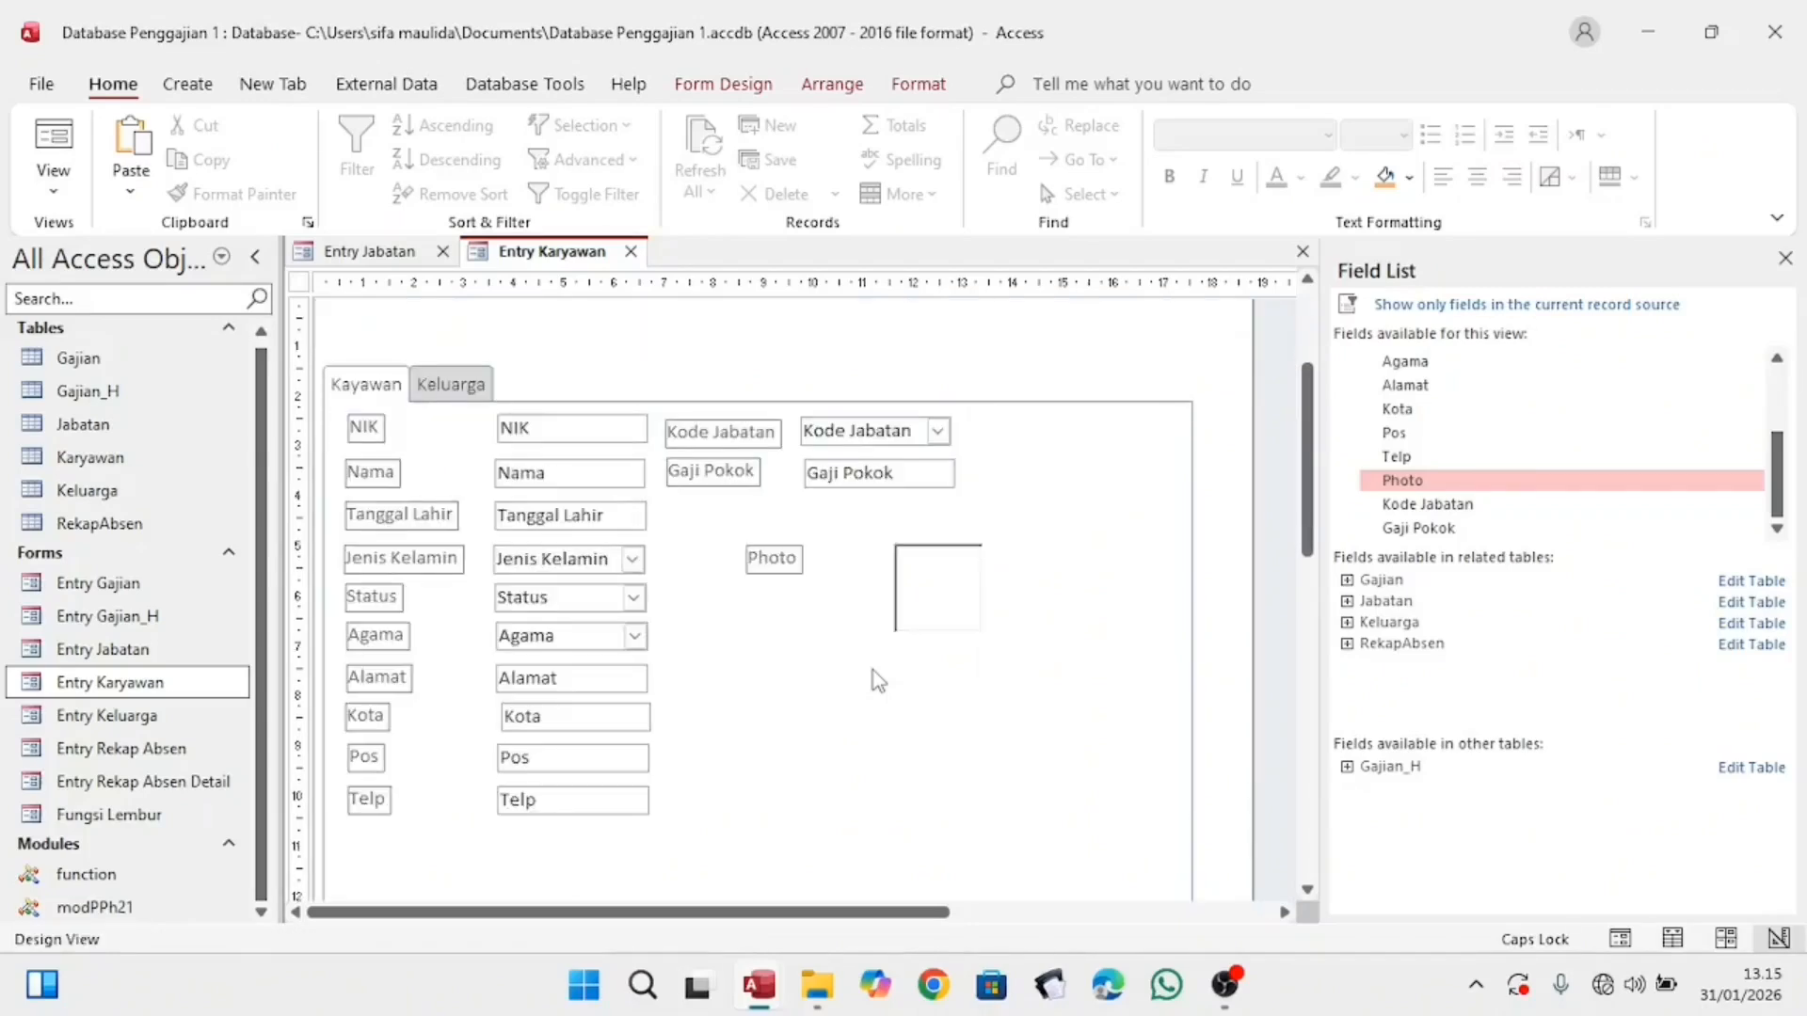
Step: Switch to the Keluarga page of the tab control and place a Subform/Subreport control on it
left_click(473, 395)
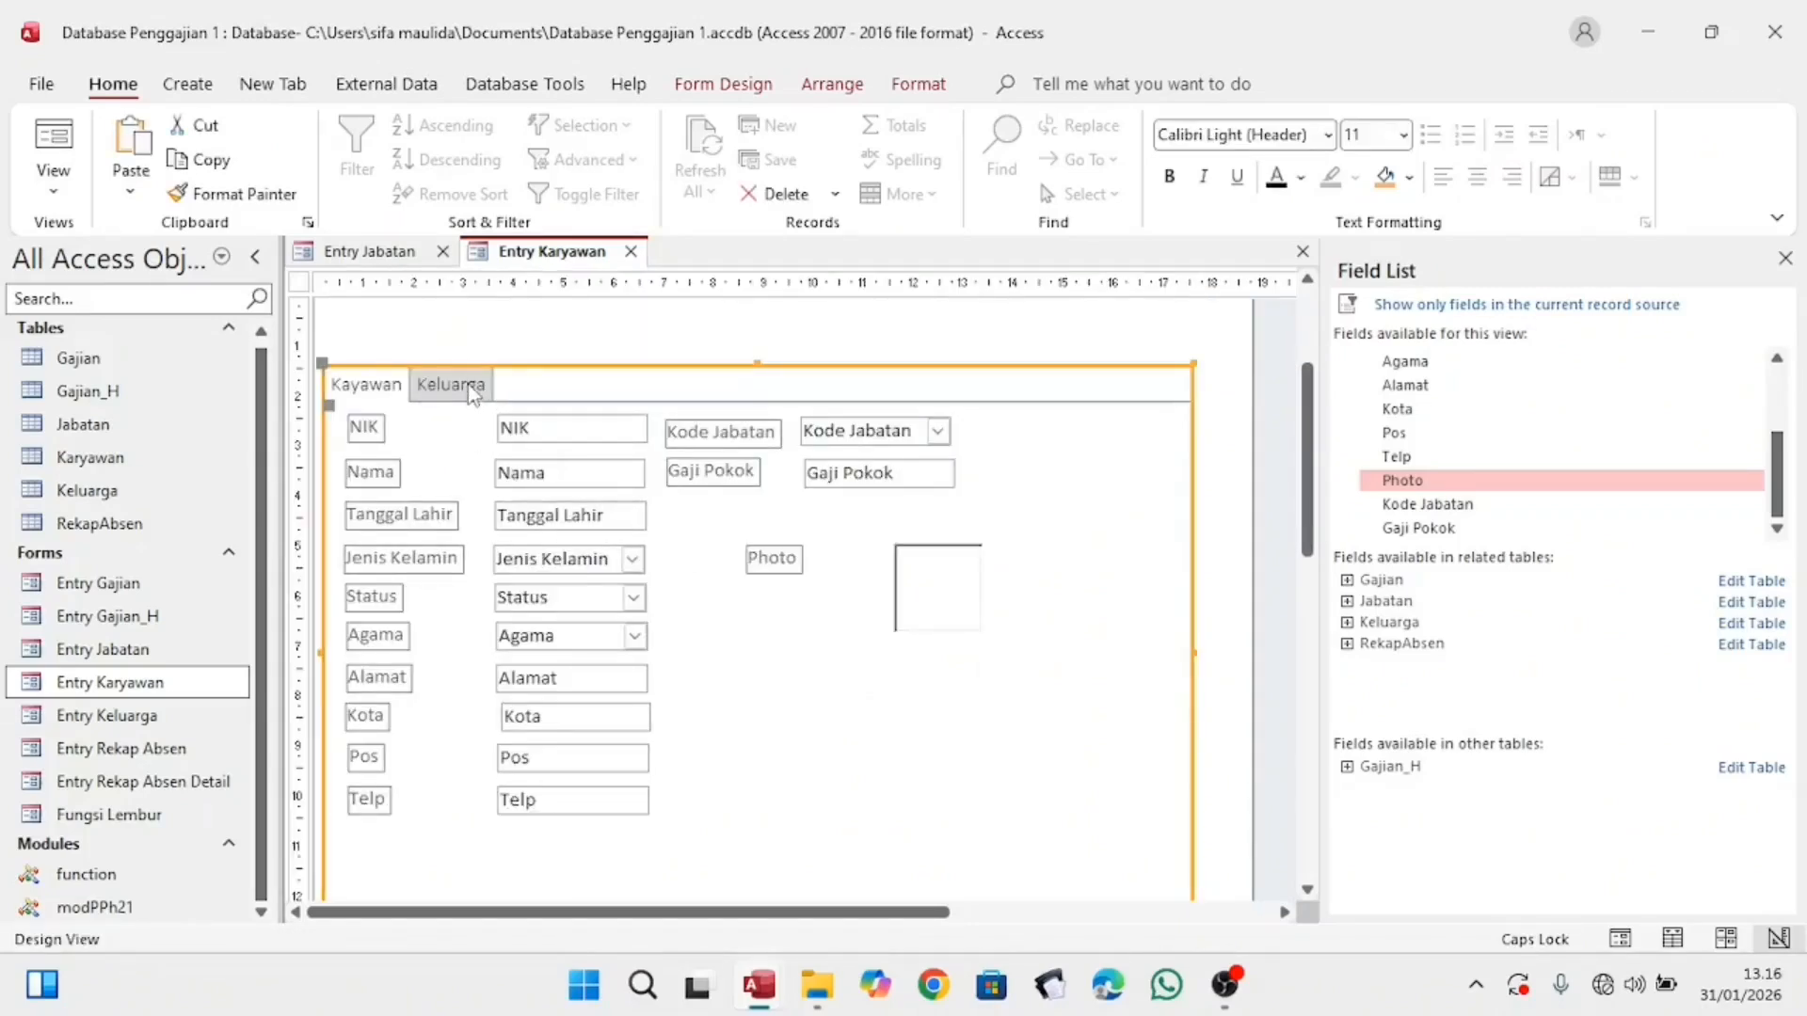
left_click(472, 394)
left_click(489, 524)
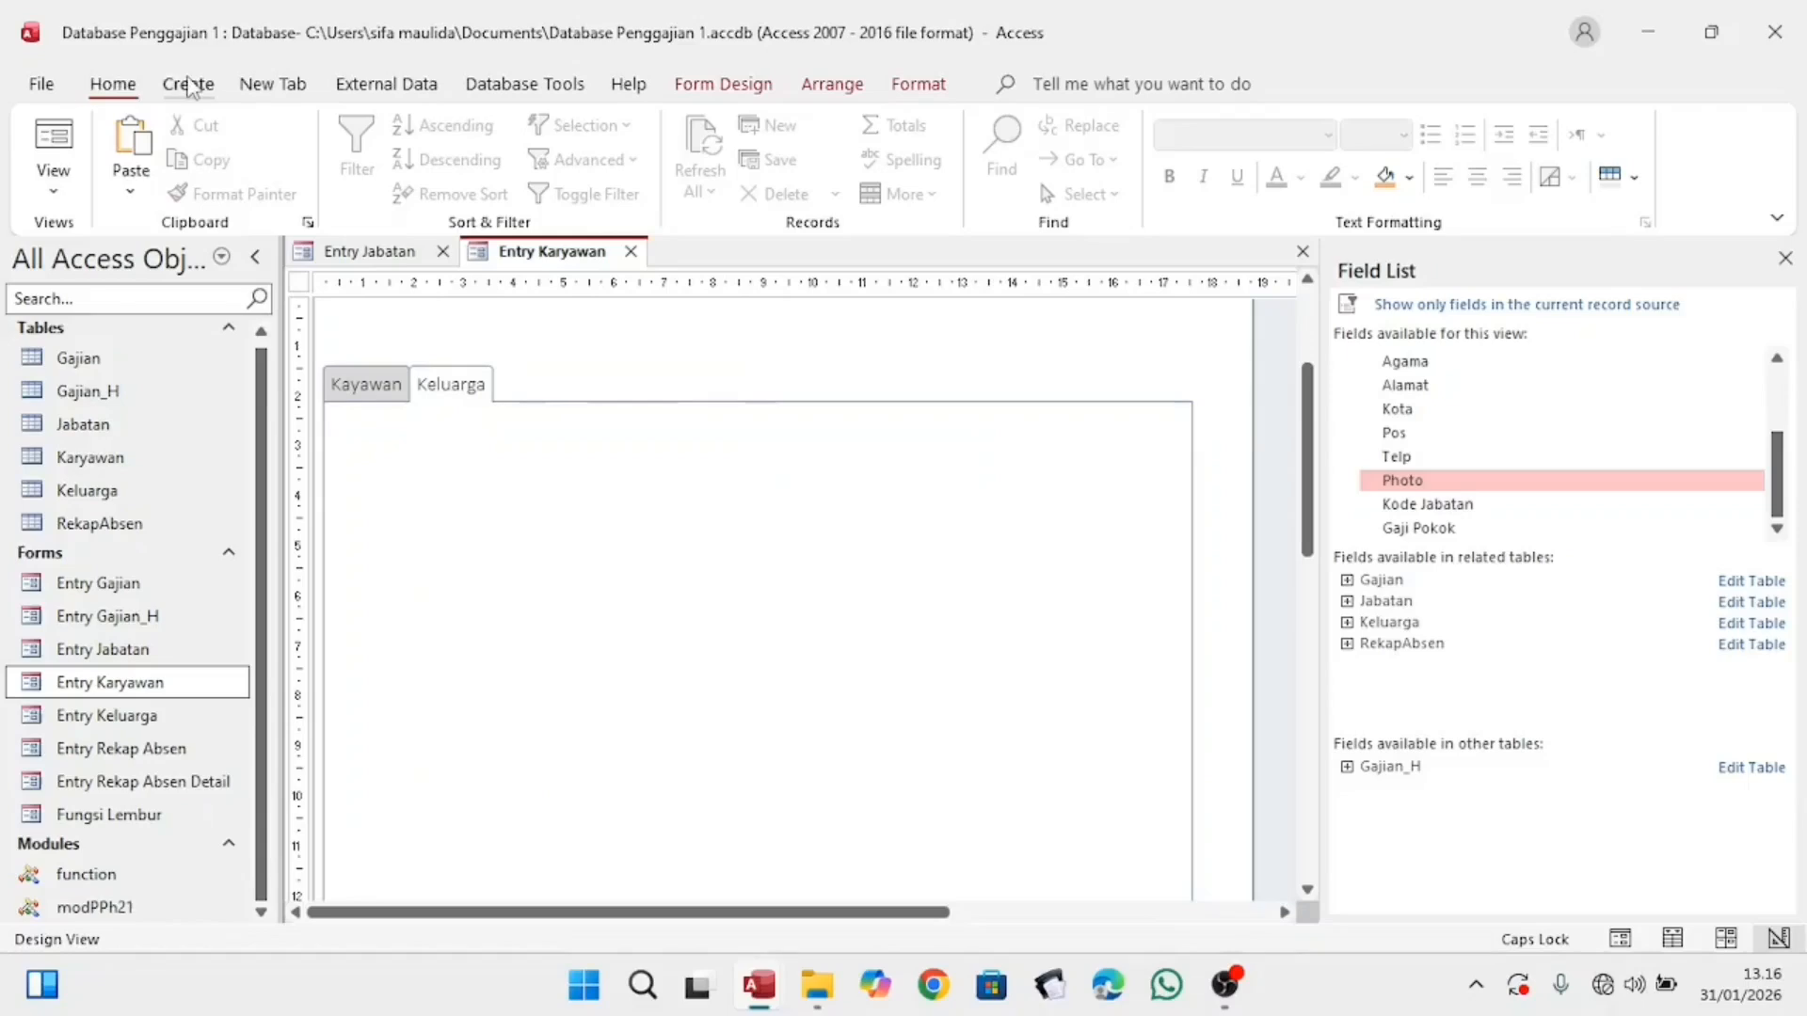
left_click(187, 83)
left_click(722, 87)
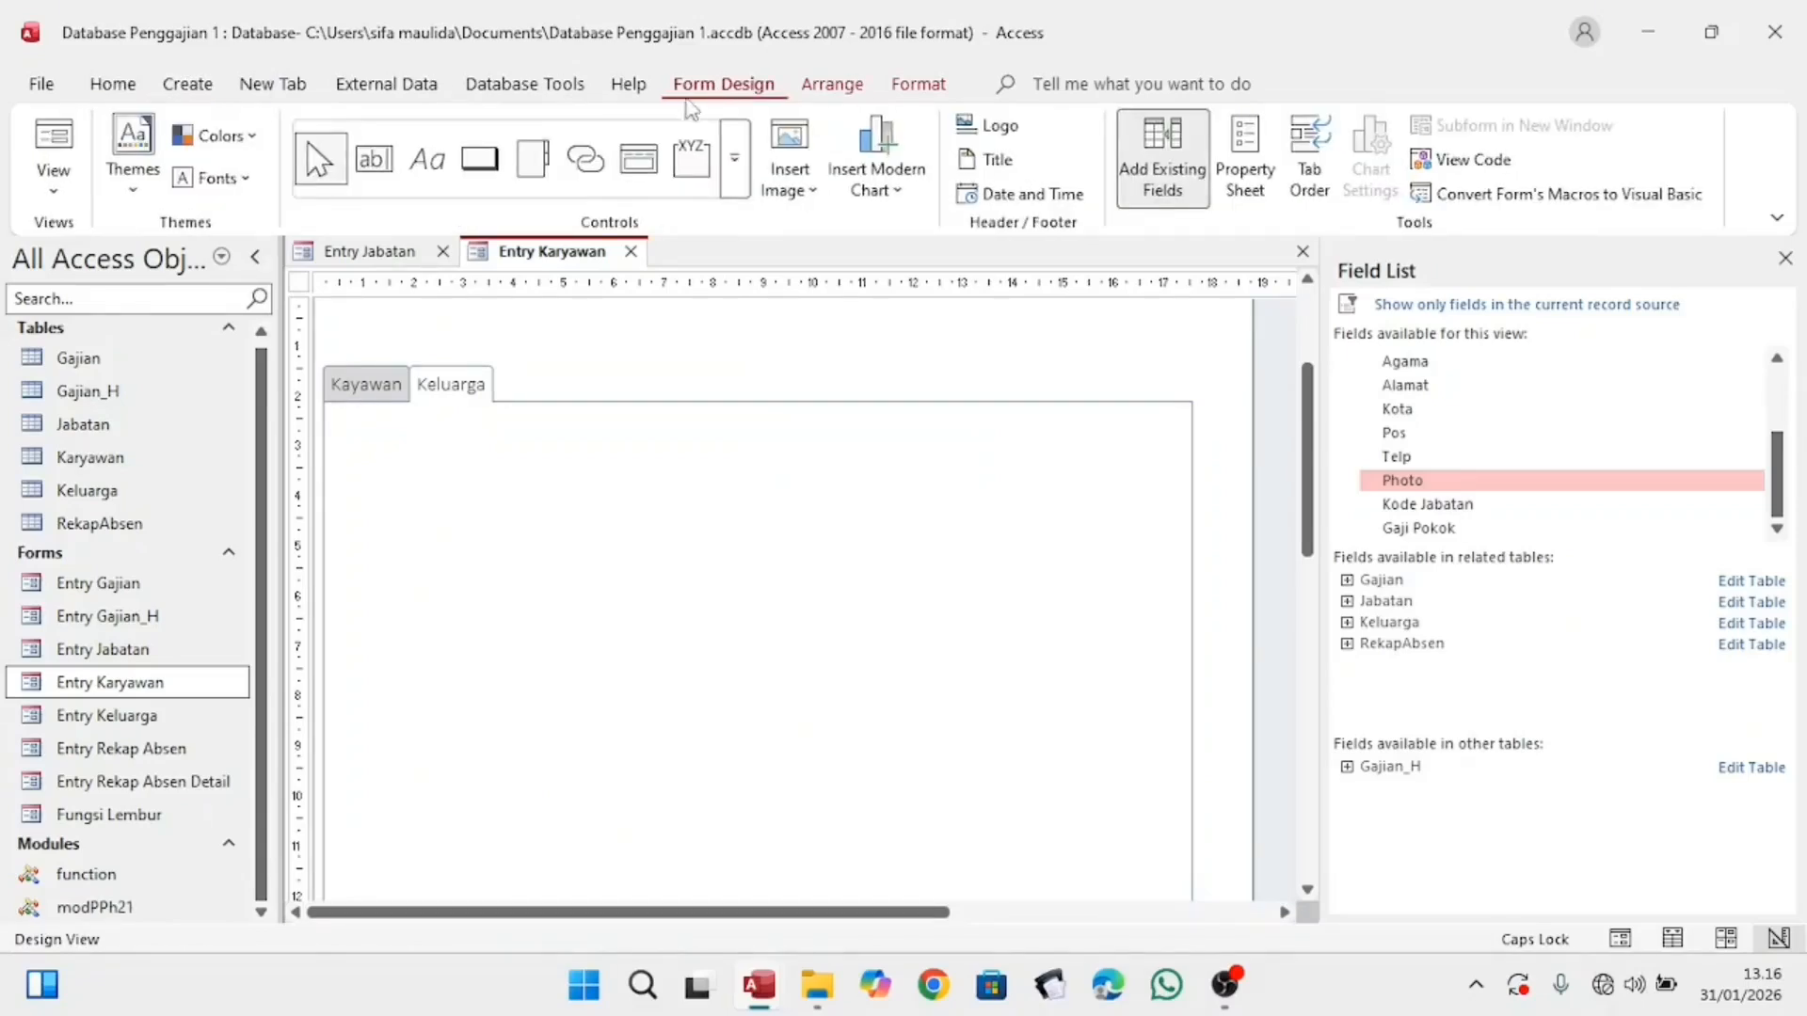
left_click(739, 181)
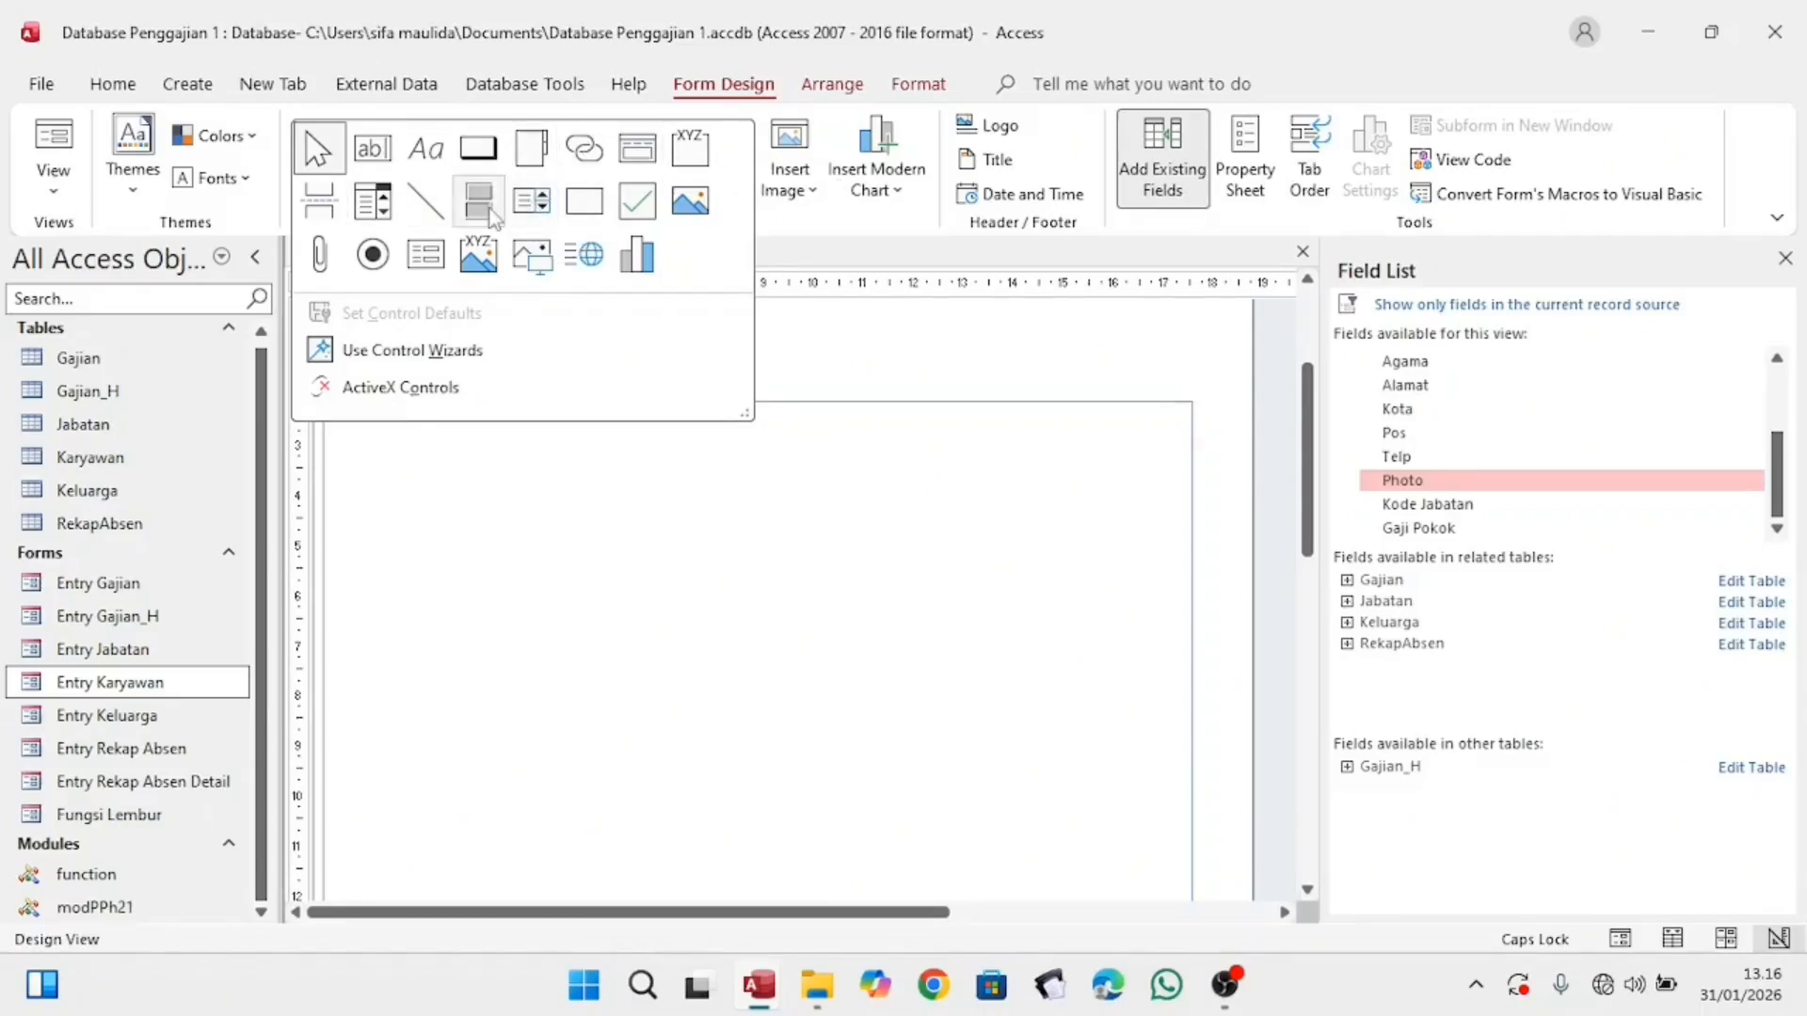
left_click(411, 260)
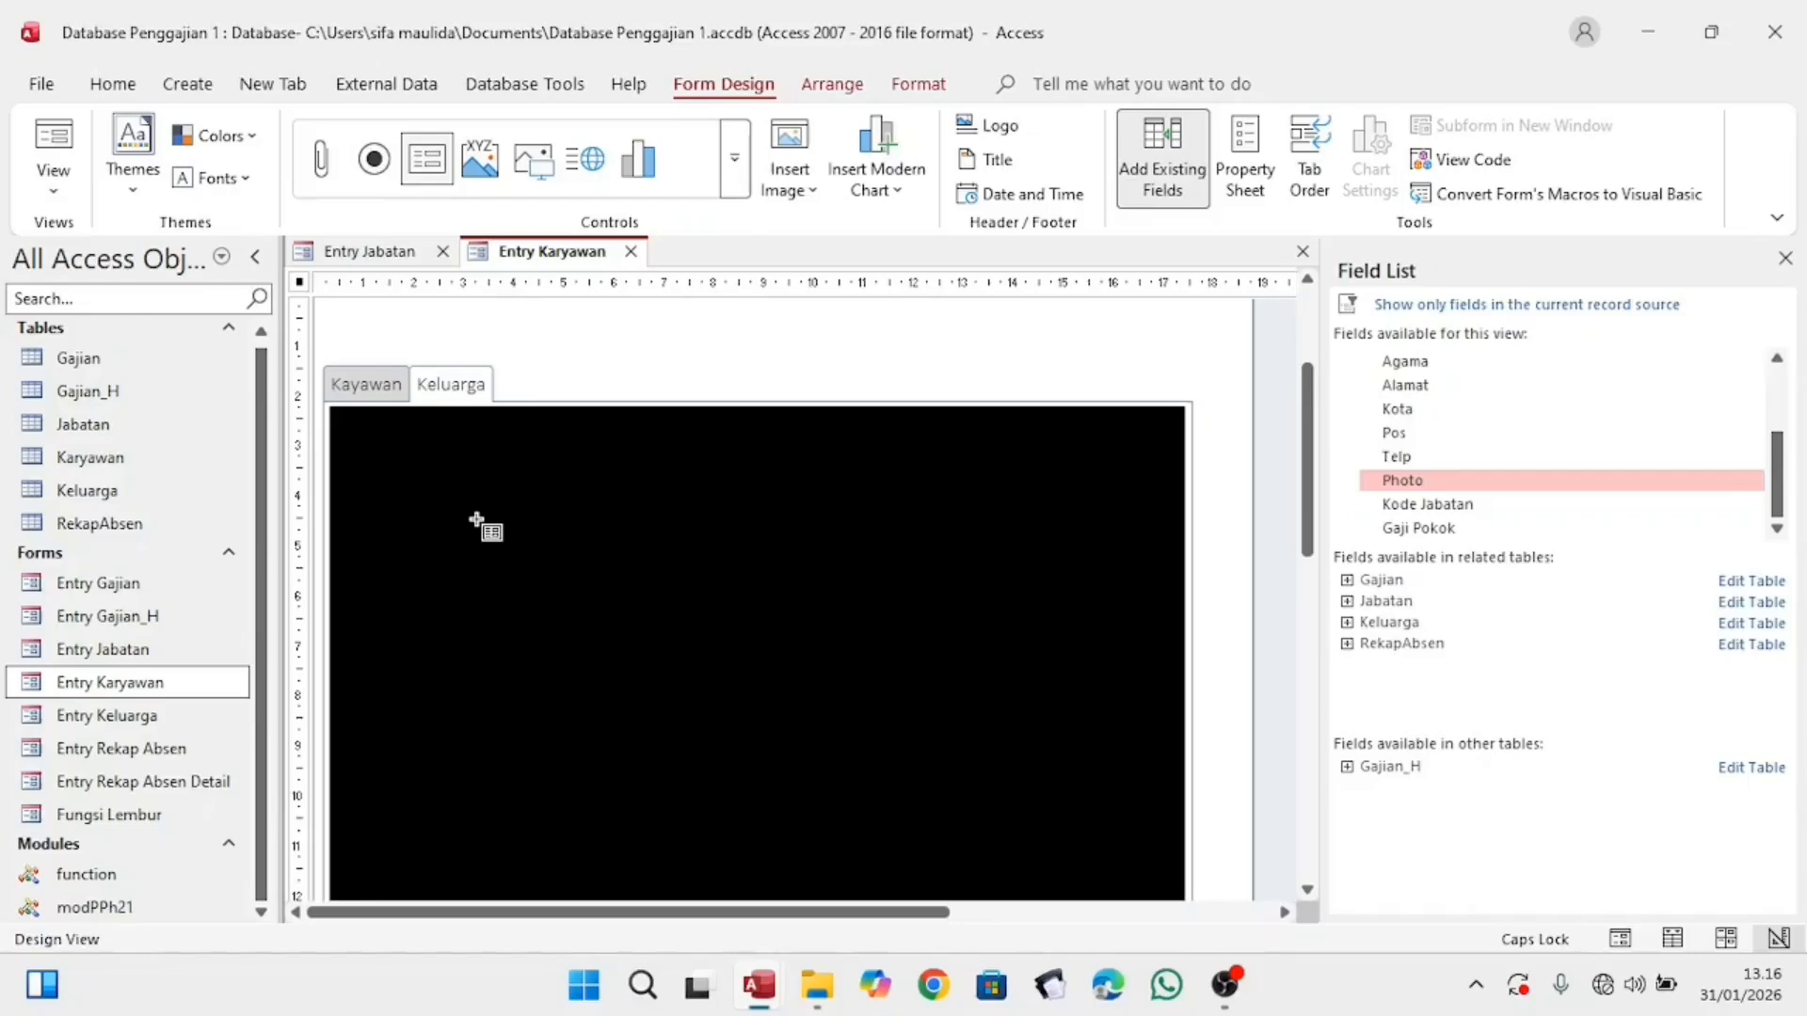
left_click(476, 521)
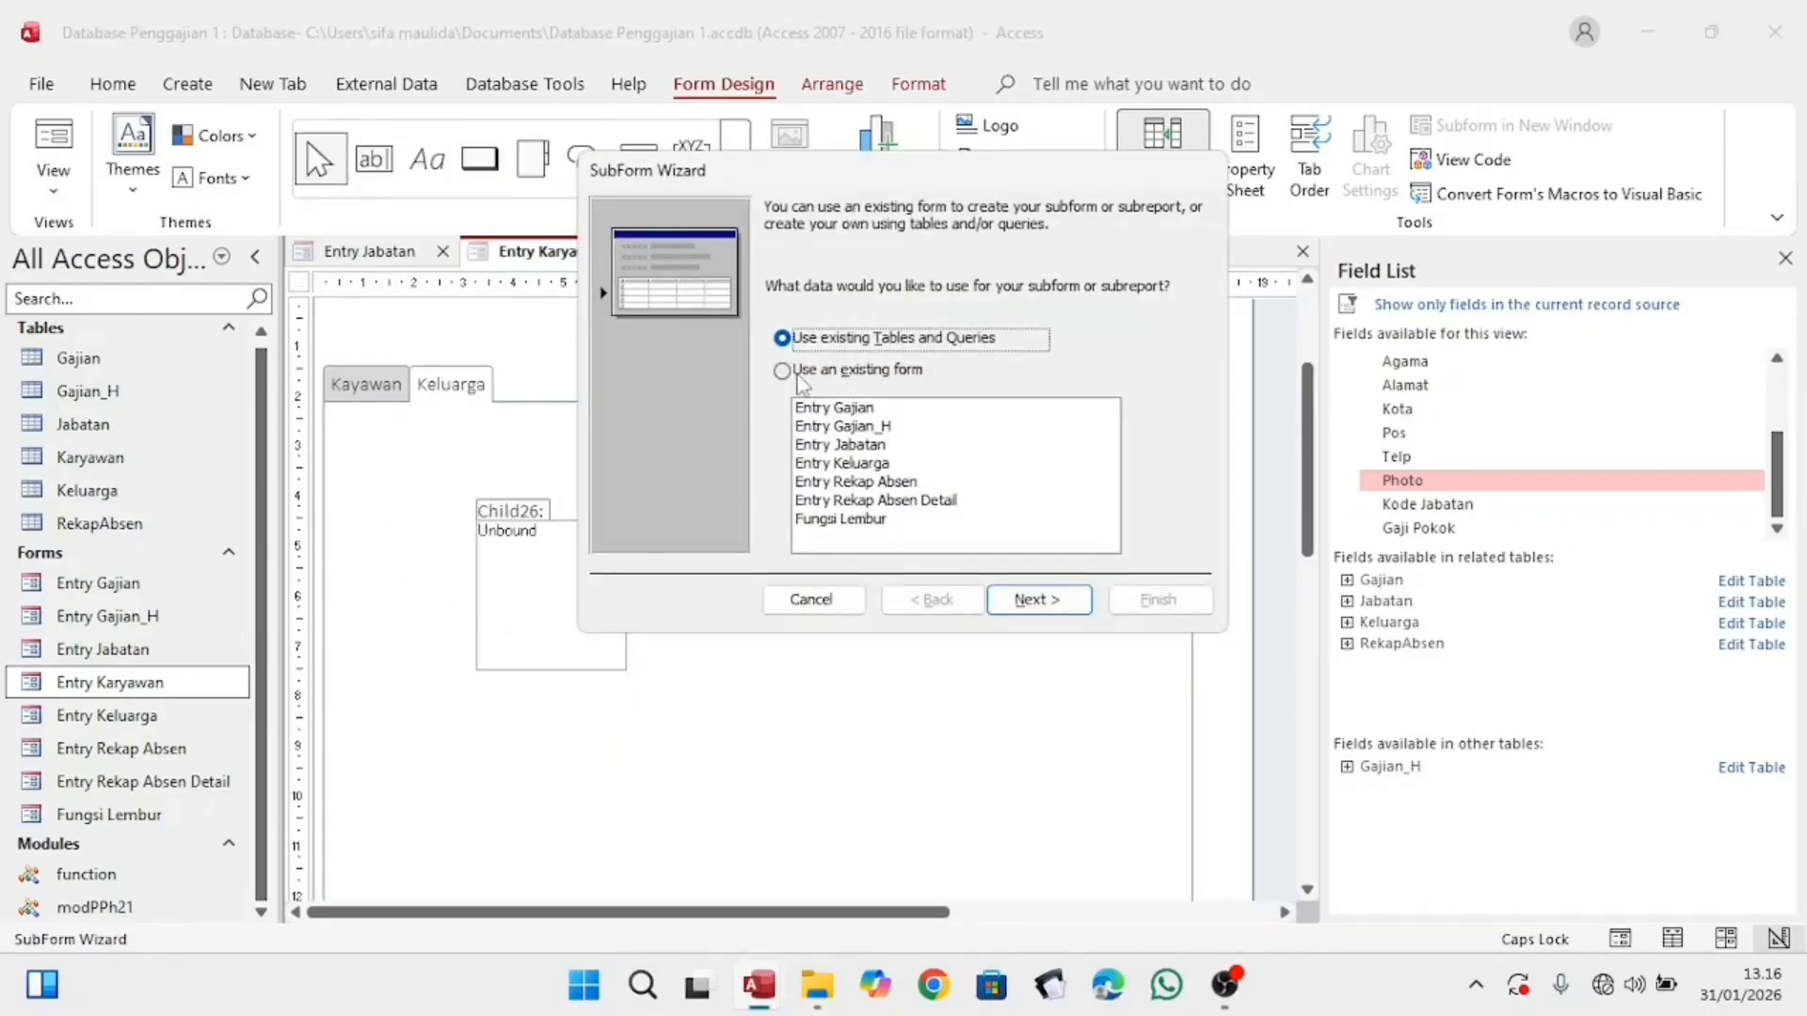
Step: Base the subform on the existing form Entry Keluarga, keep the name Entry Keluarga, and finish the SubForm Wizard
left_click(782, 370)
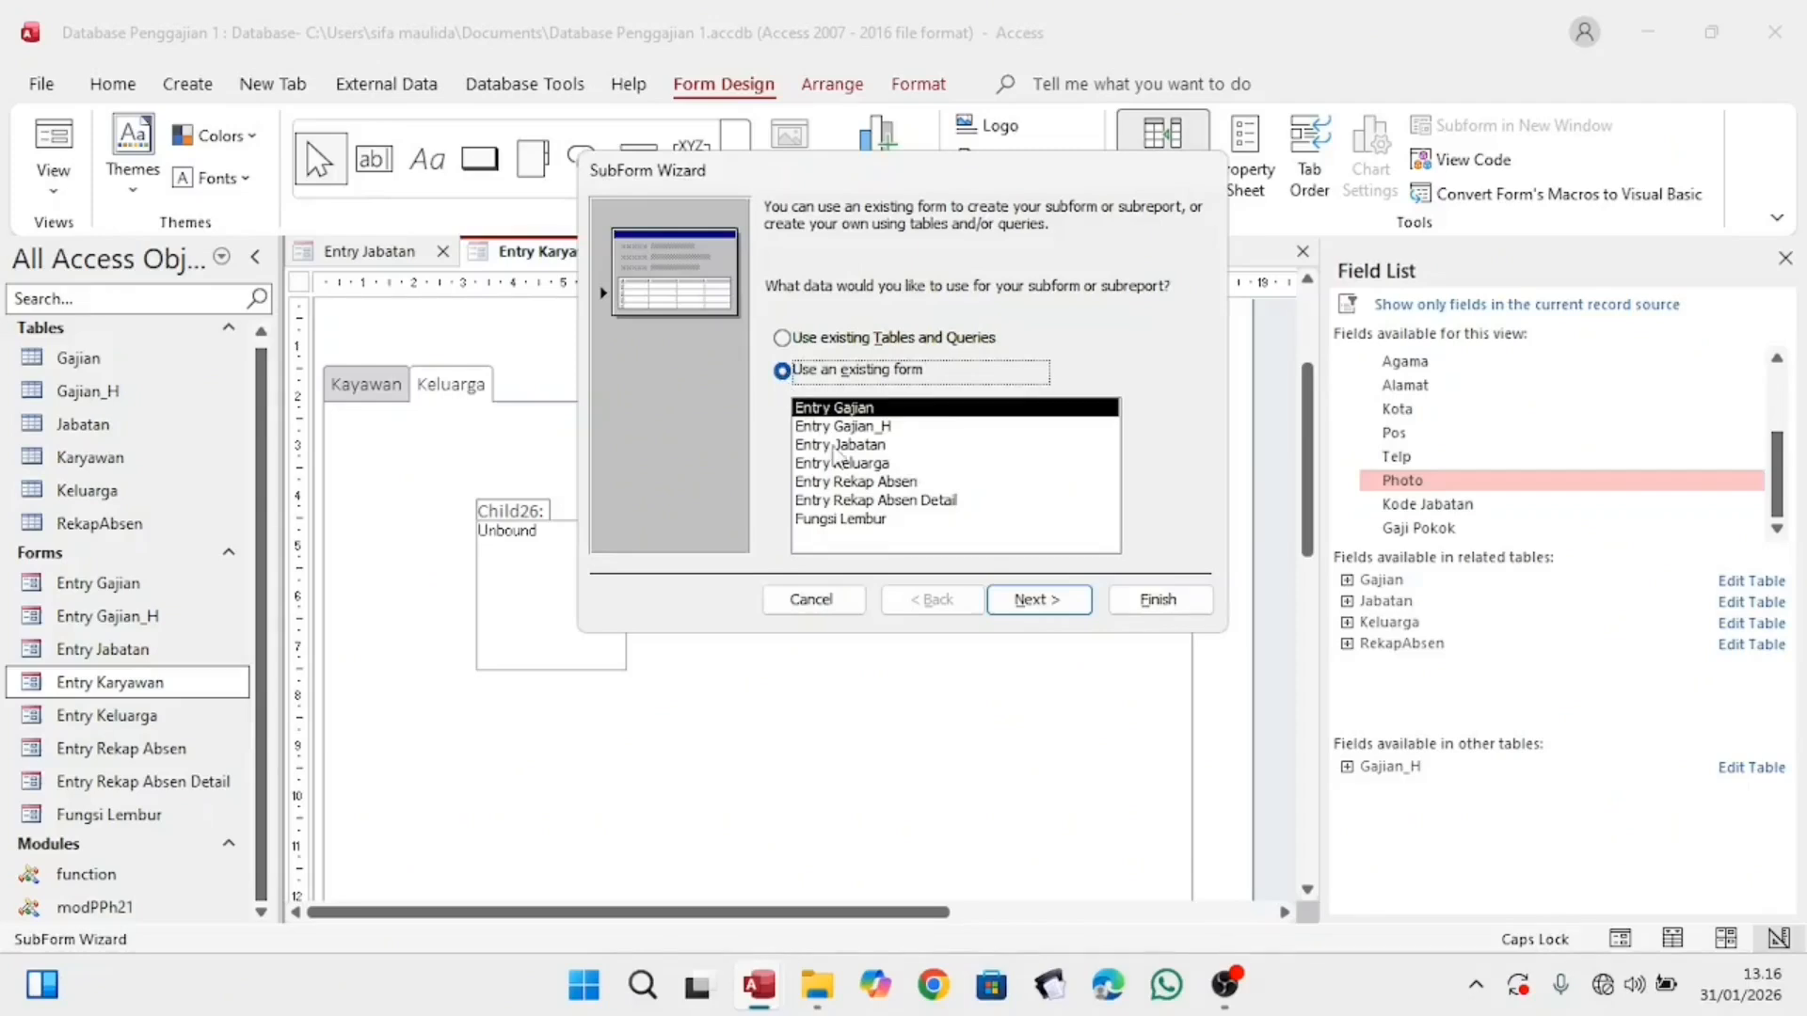
left_click(847, 447)
left_click(851, 462)
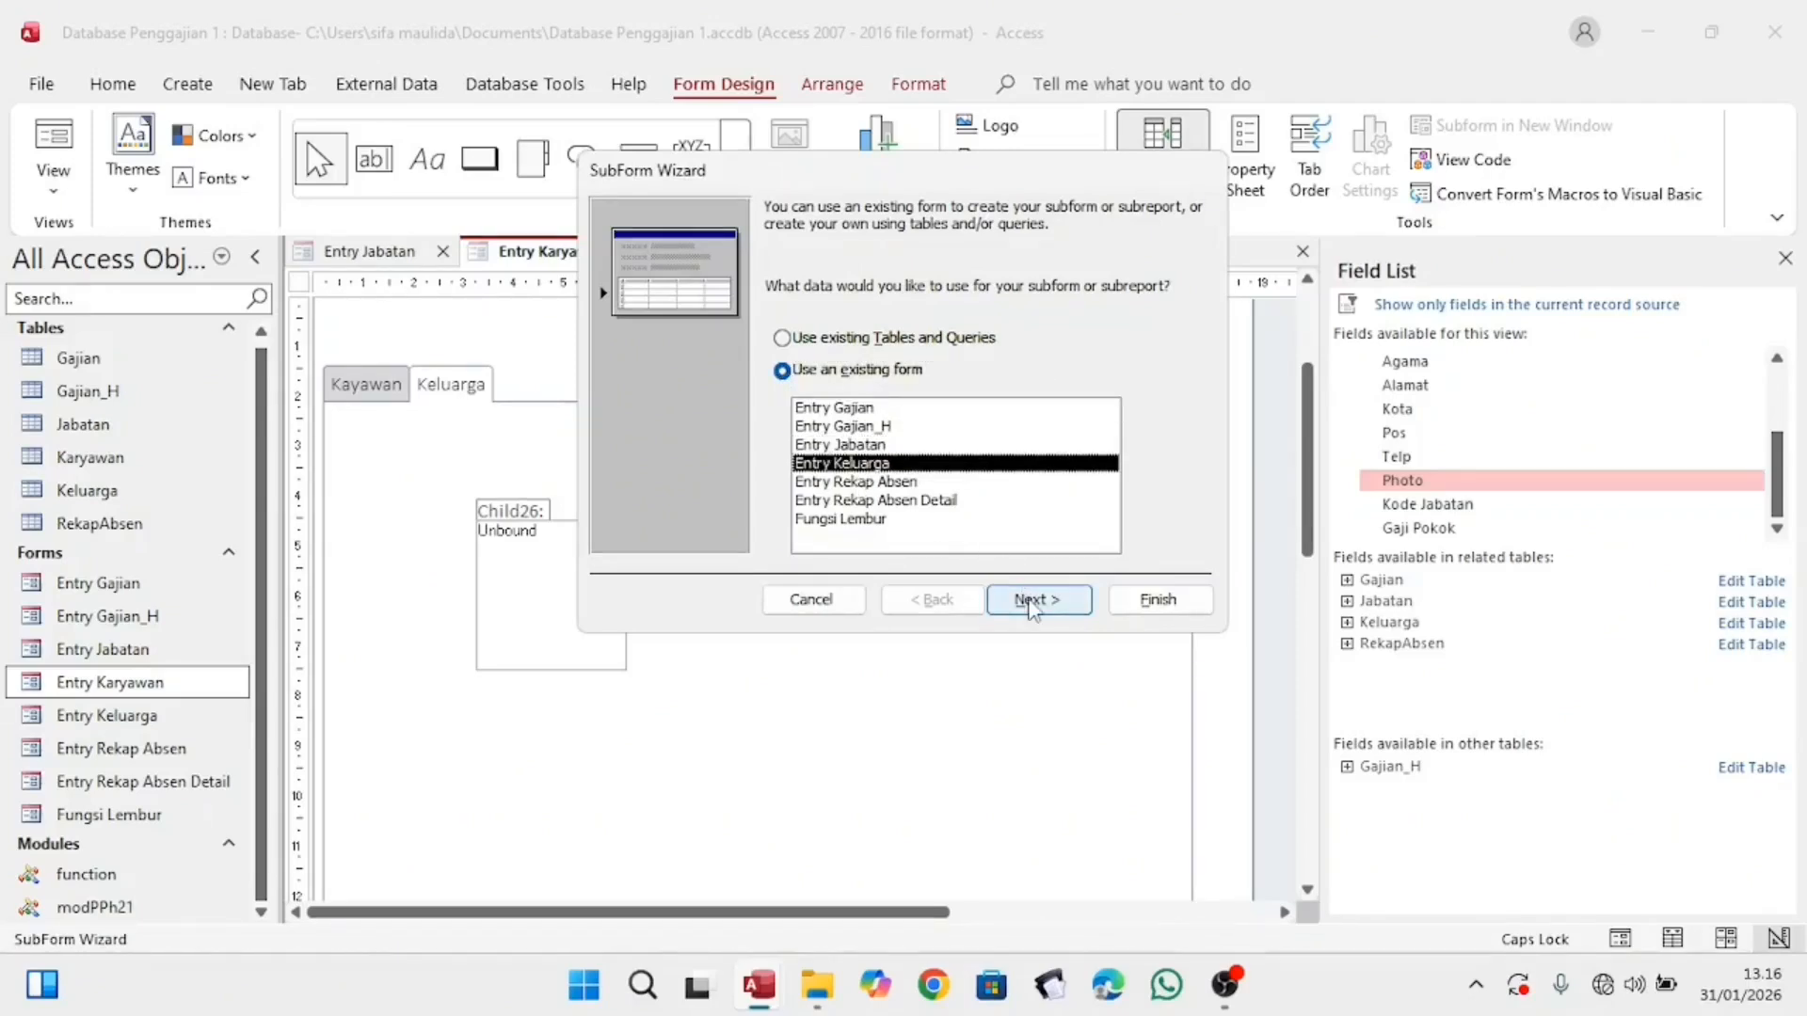
left_click(1032, 607)
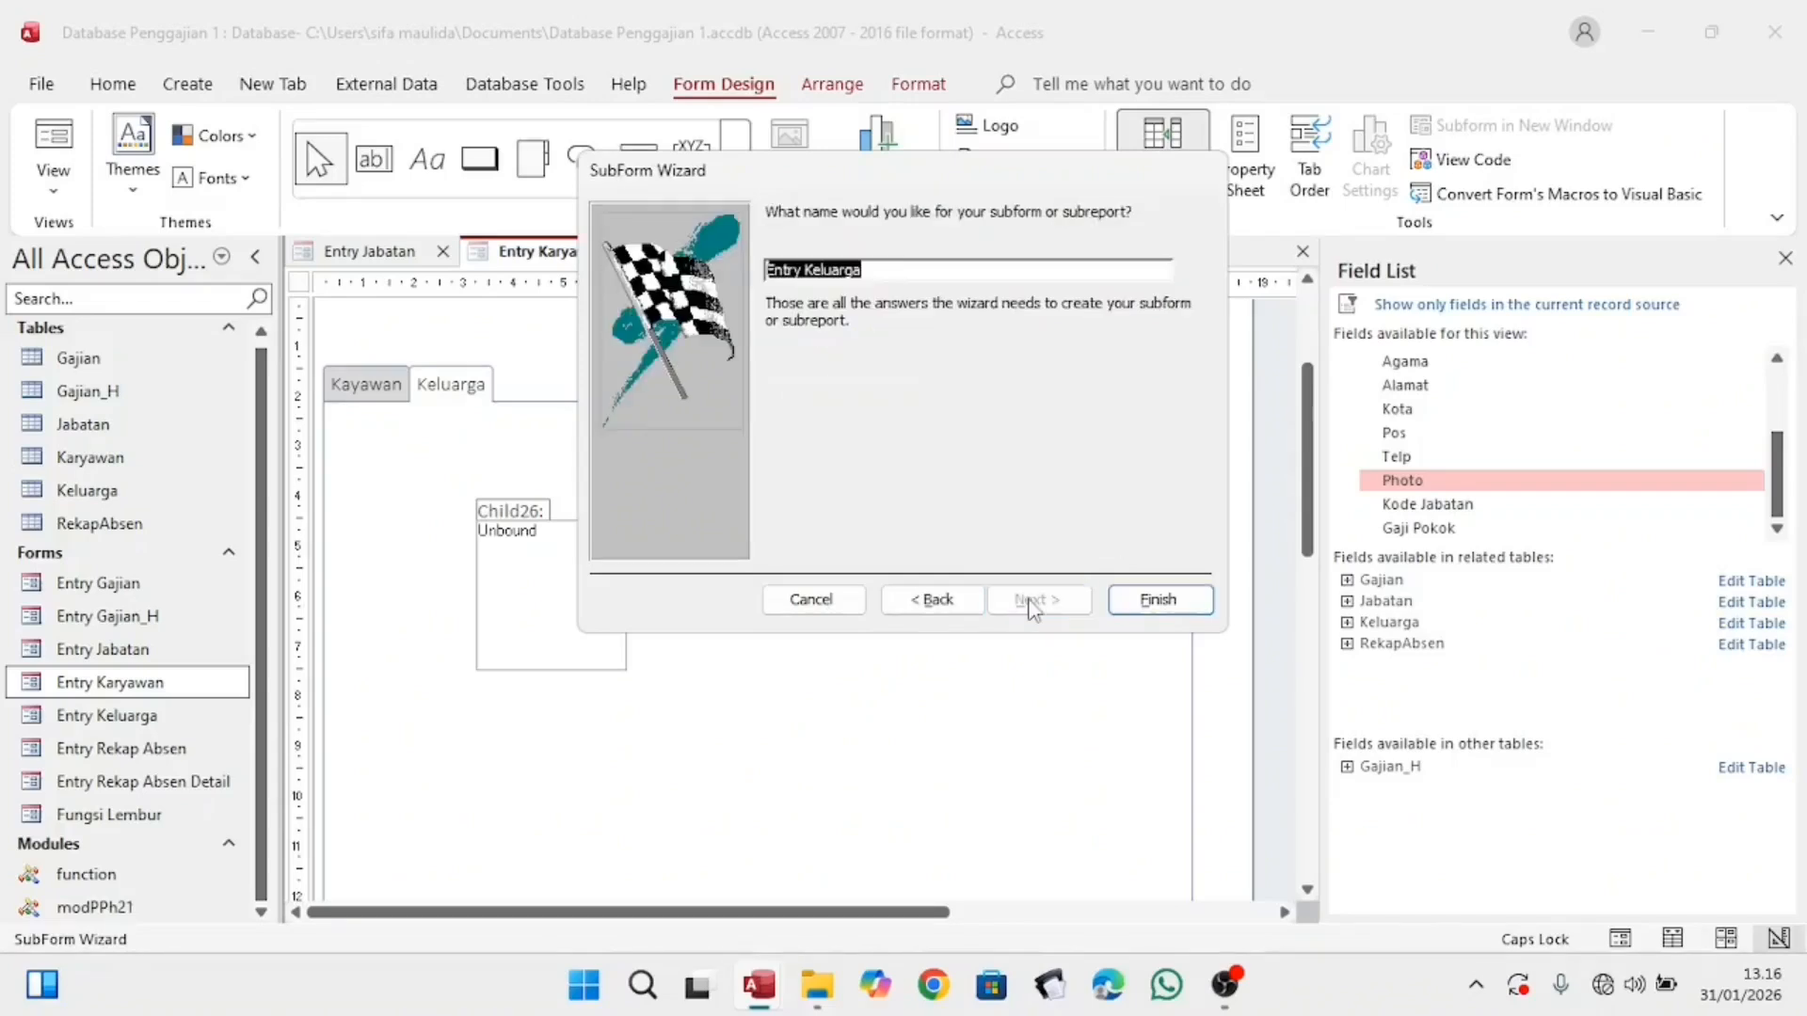
left_click(927, 270)
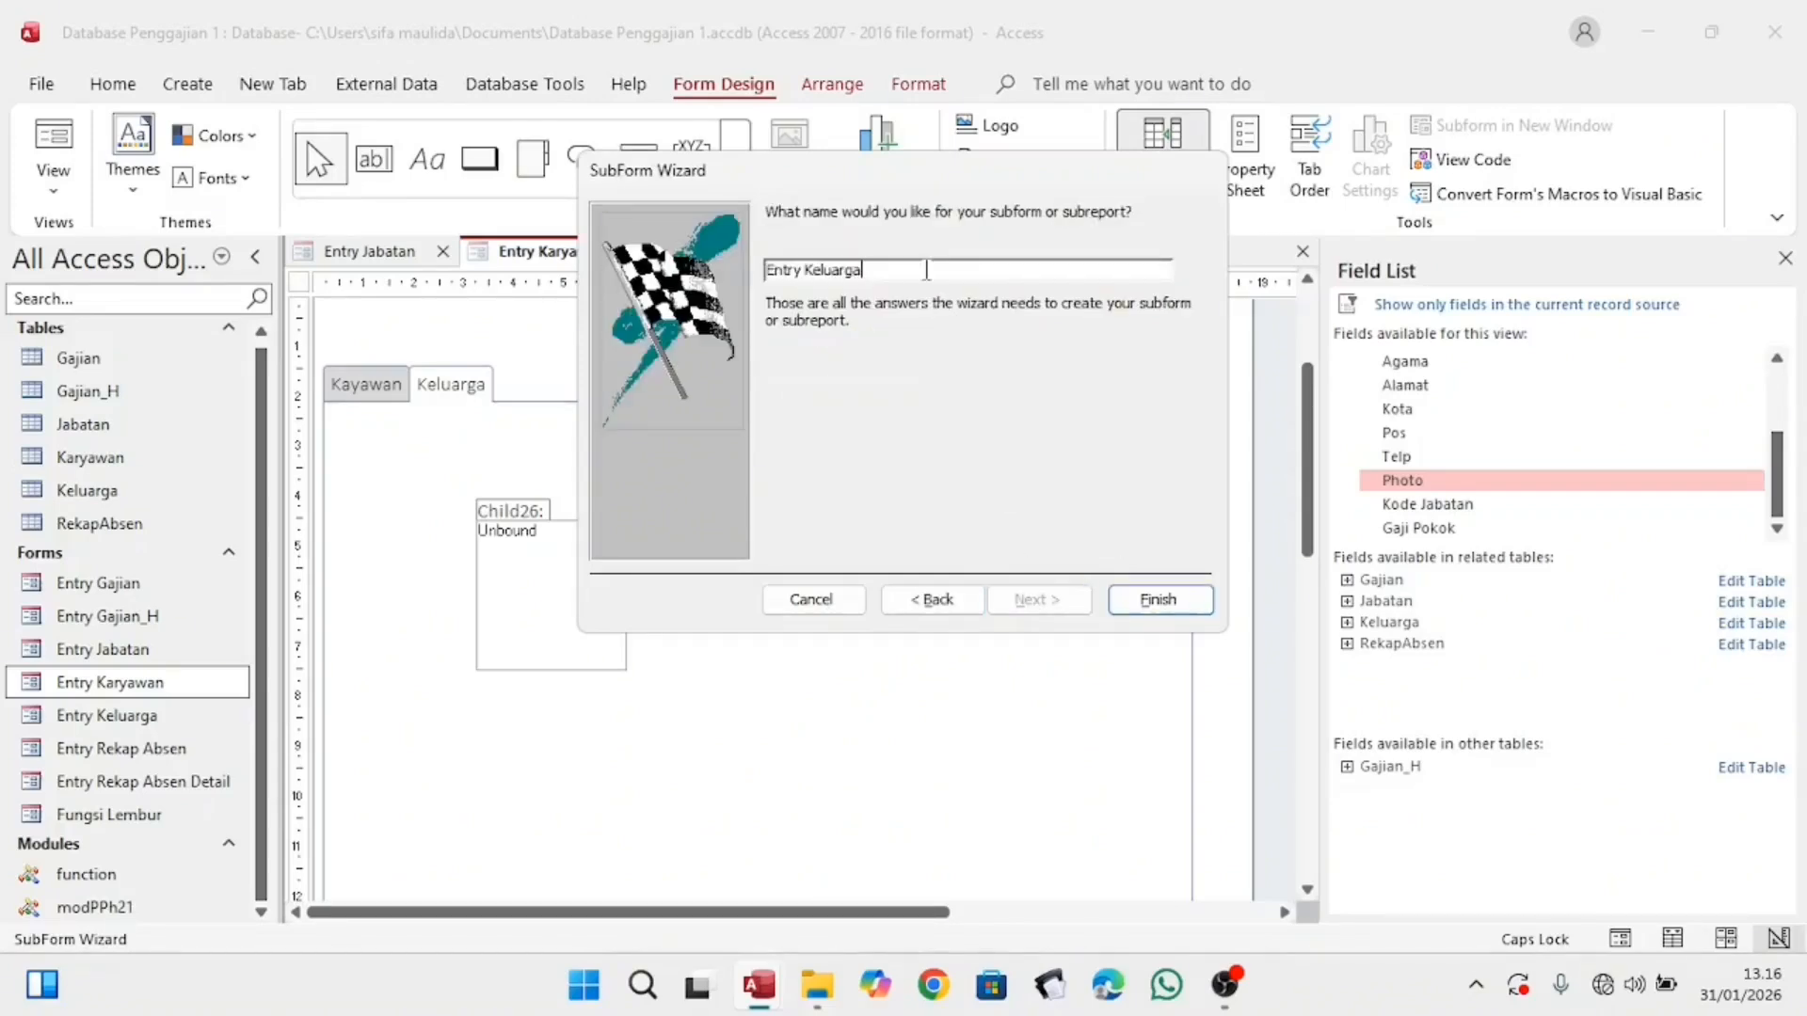
left_click(1142, 599)
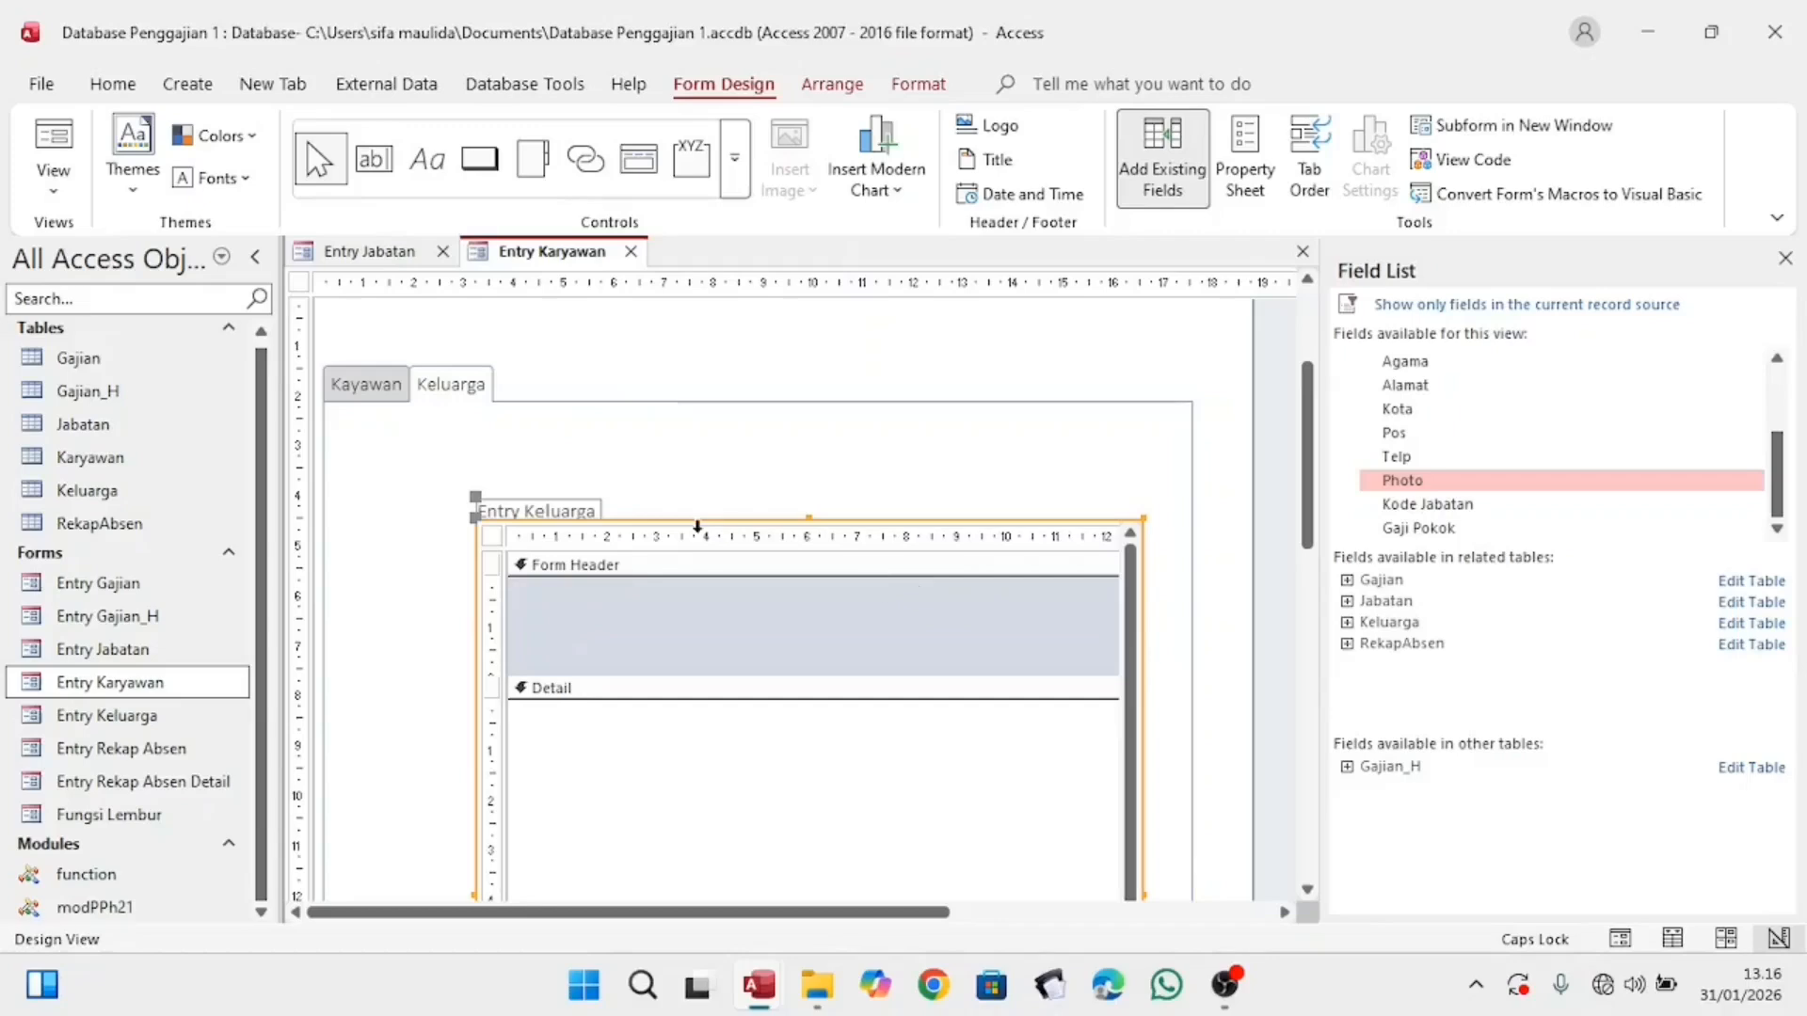
Step: Look over the Kayawan and Keluarga pages of the tab control, including the embedded Entry Keluarga subform
scroll(677, 517, "down", 1)
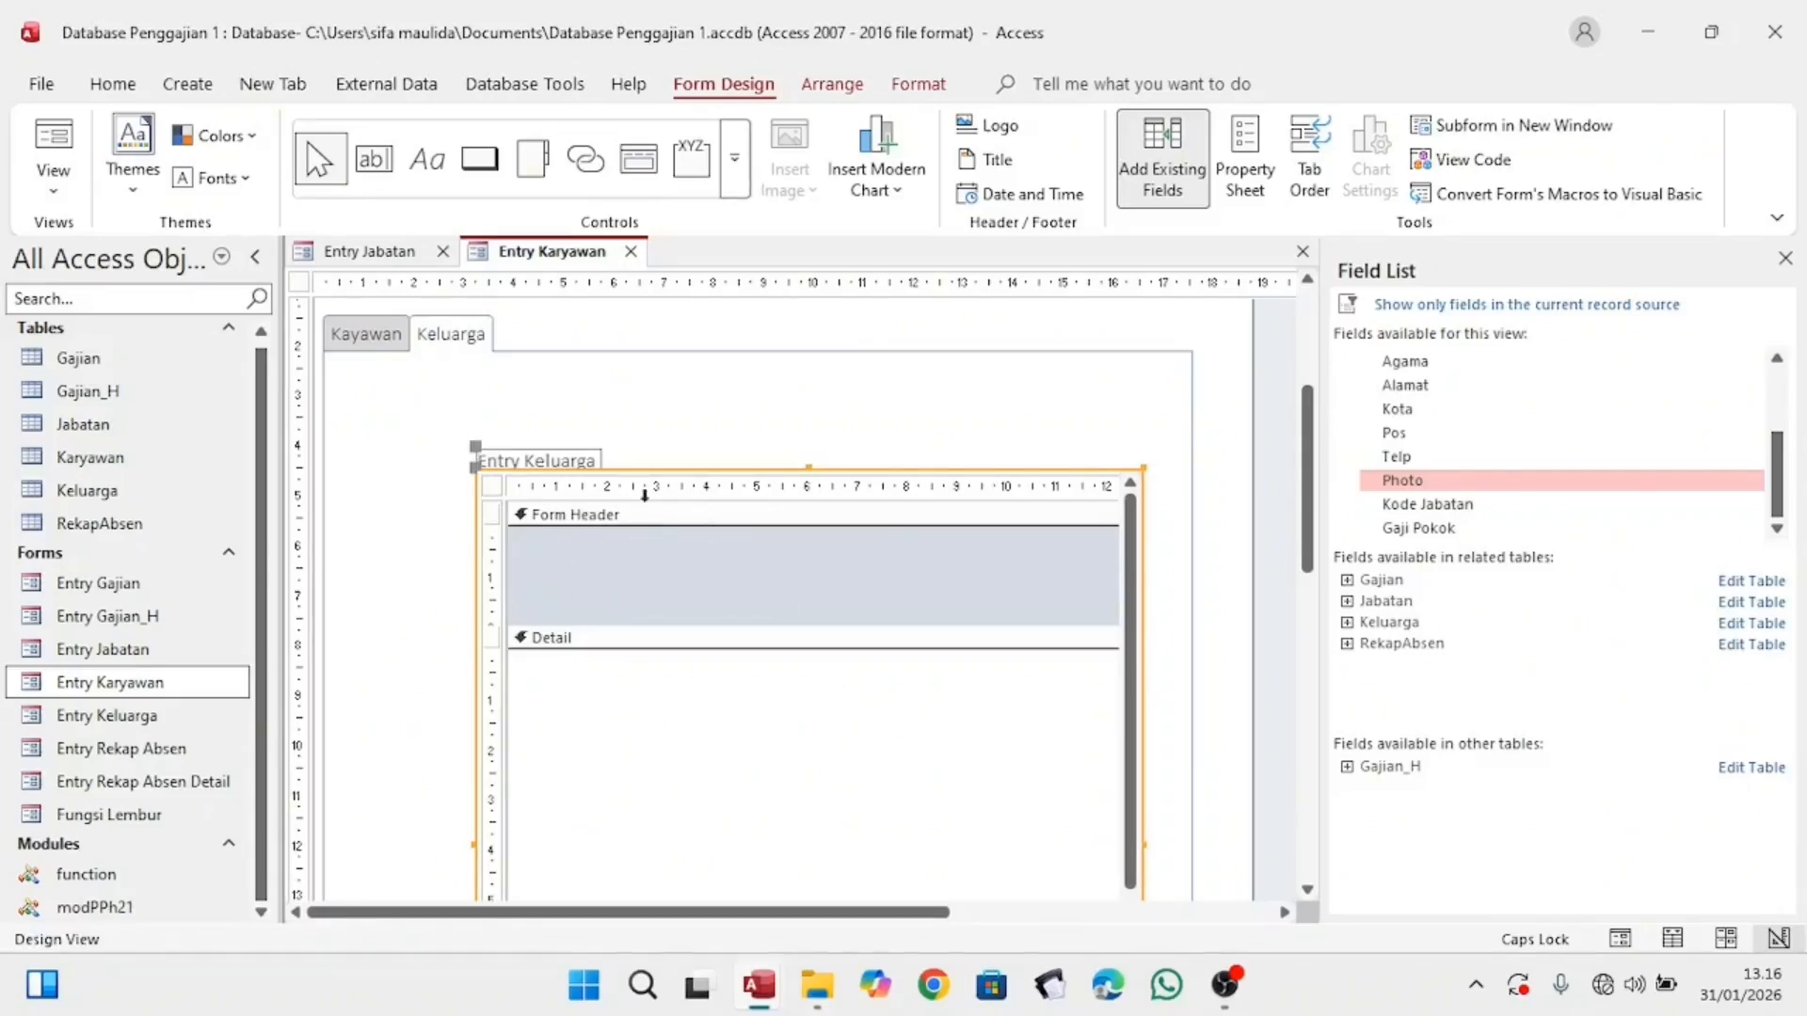
left_click(357, 341)
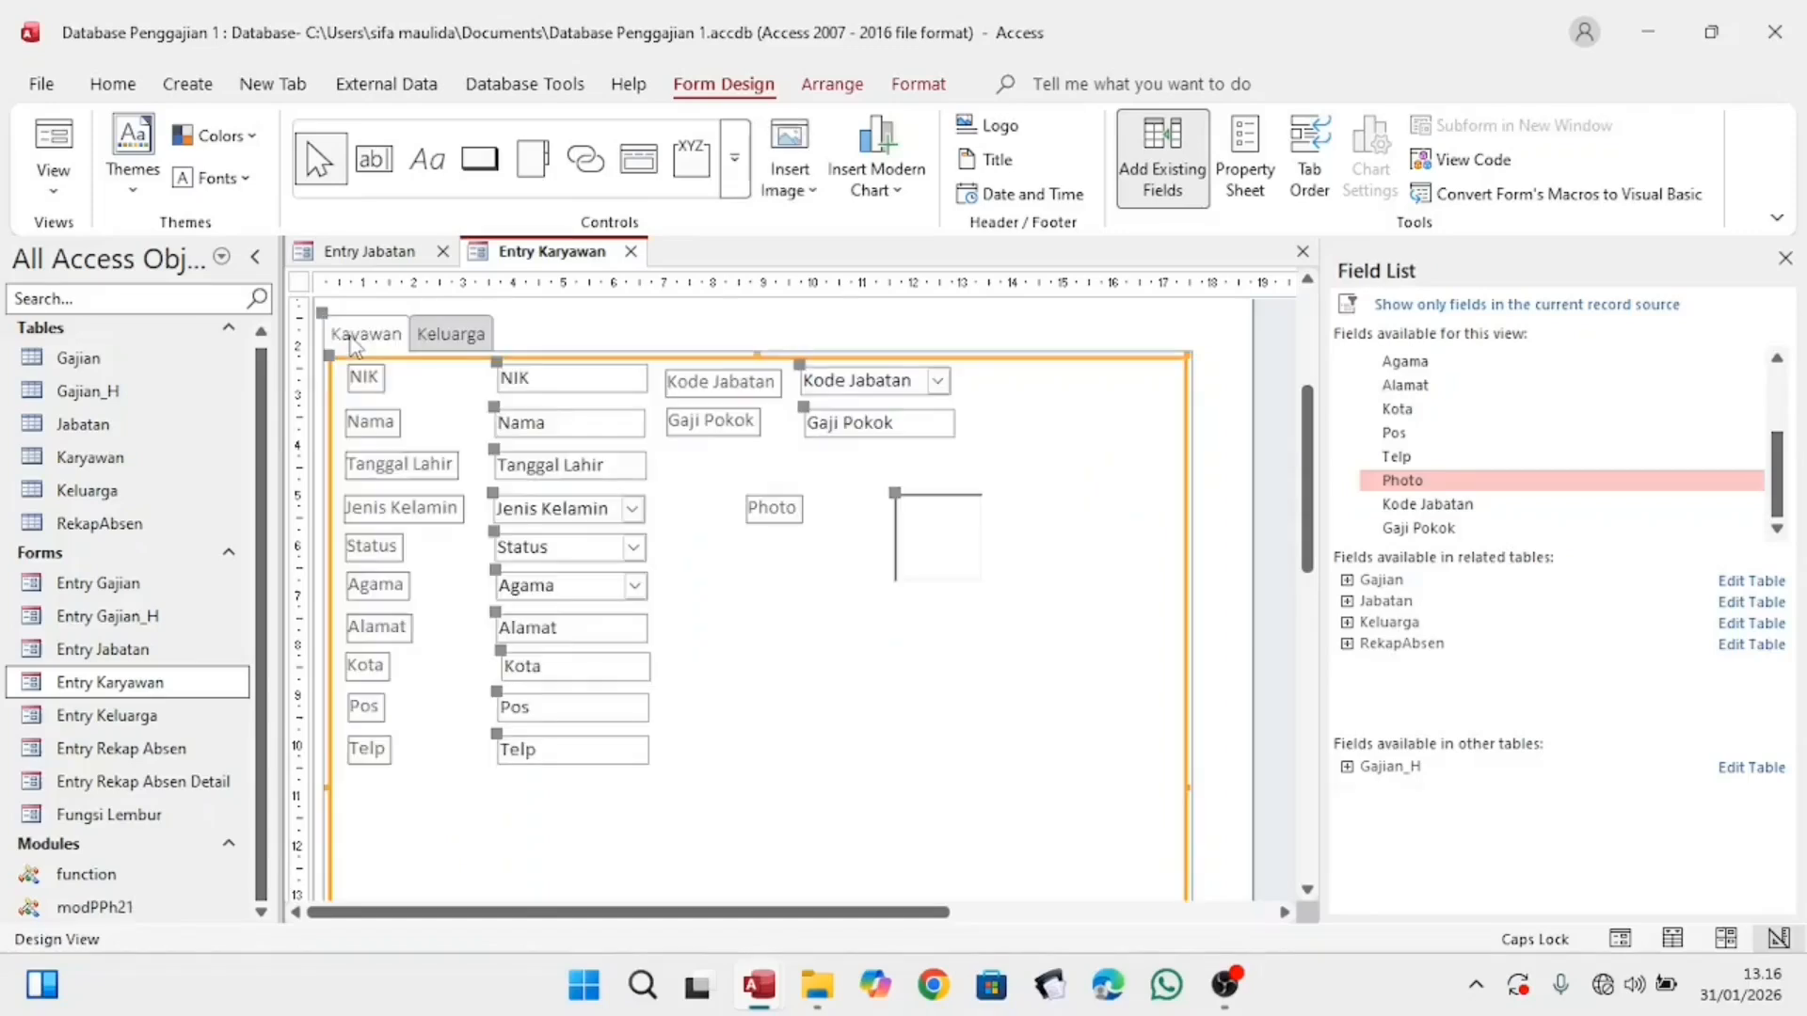
left_click(423, 338)
left_click(370, 341)
scroll(701, 748, "down", 1)
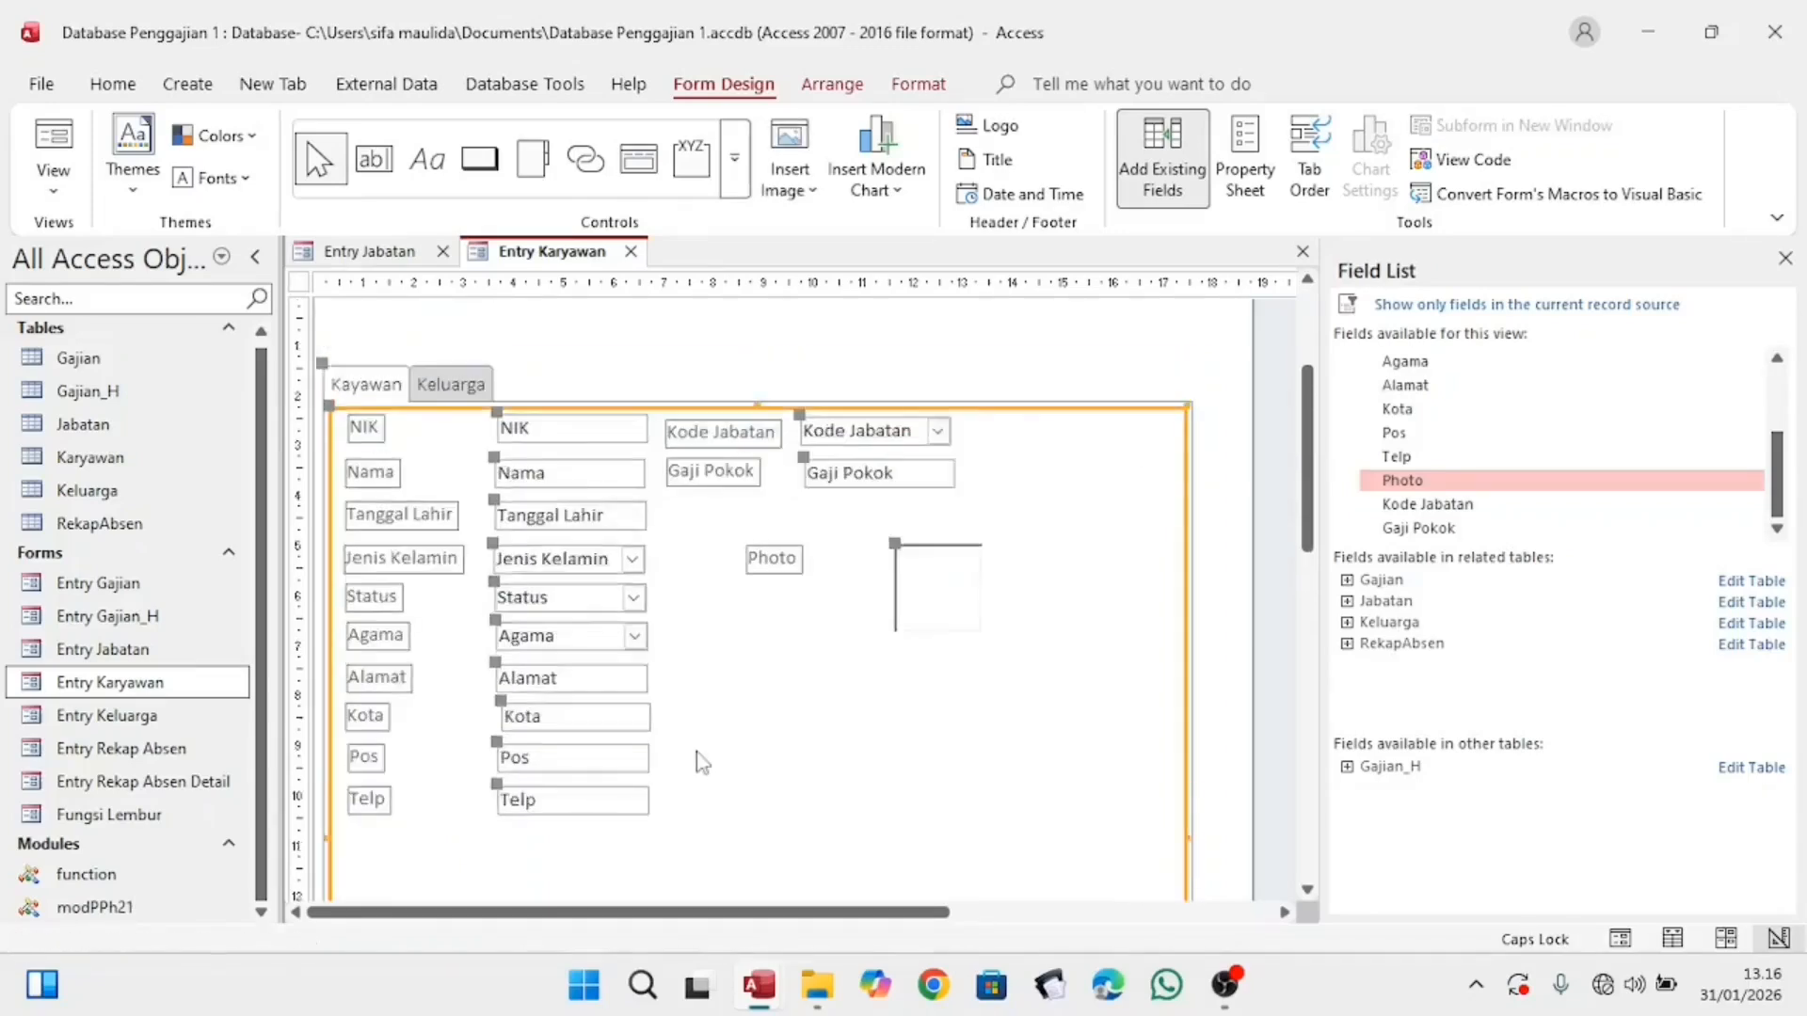
scroll(725, 678, "up", 2)
left_click(440, 432)
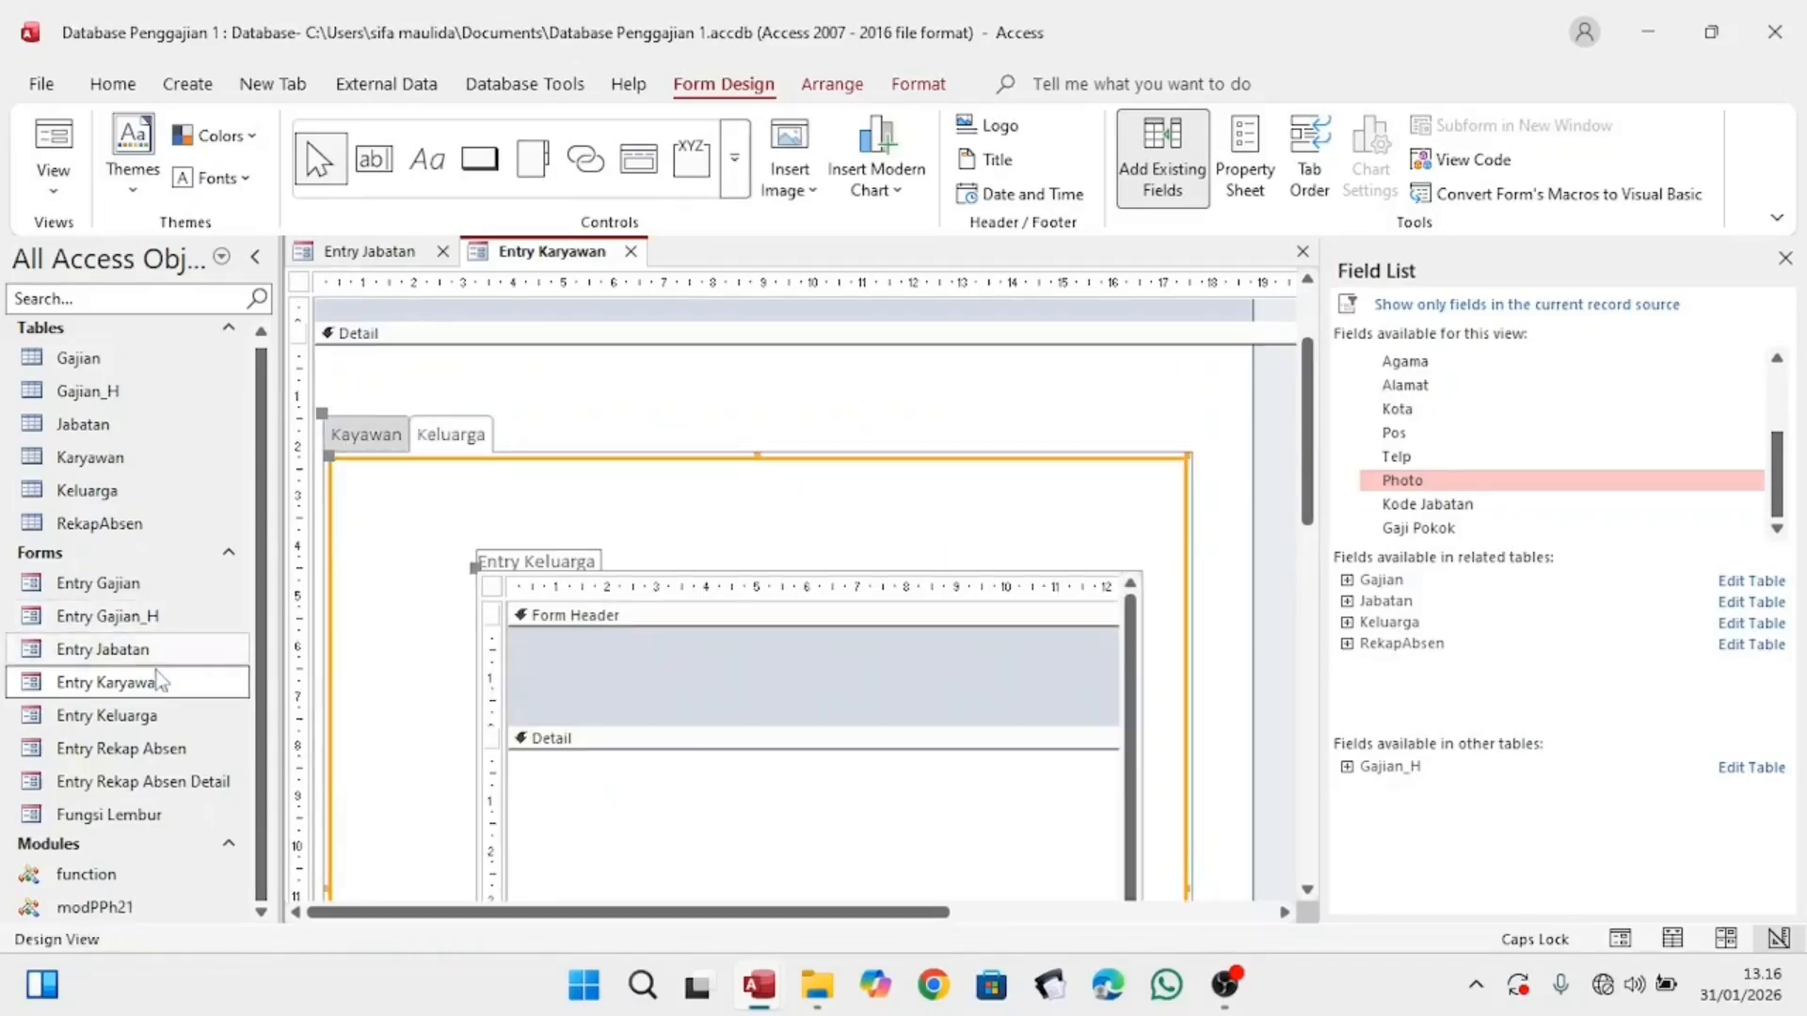
left_click(151, 721)
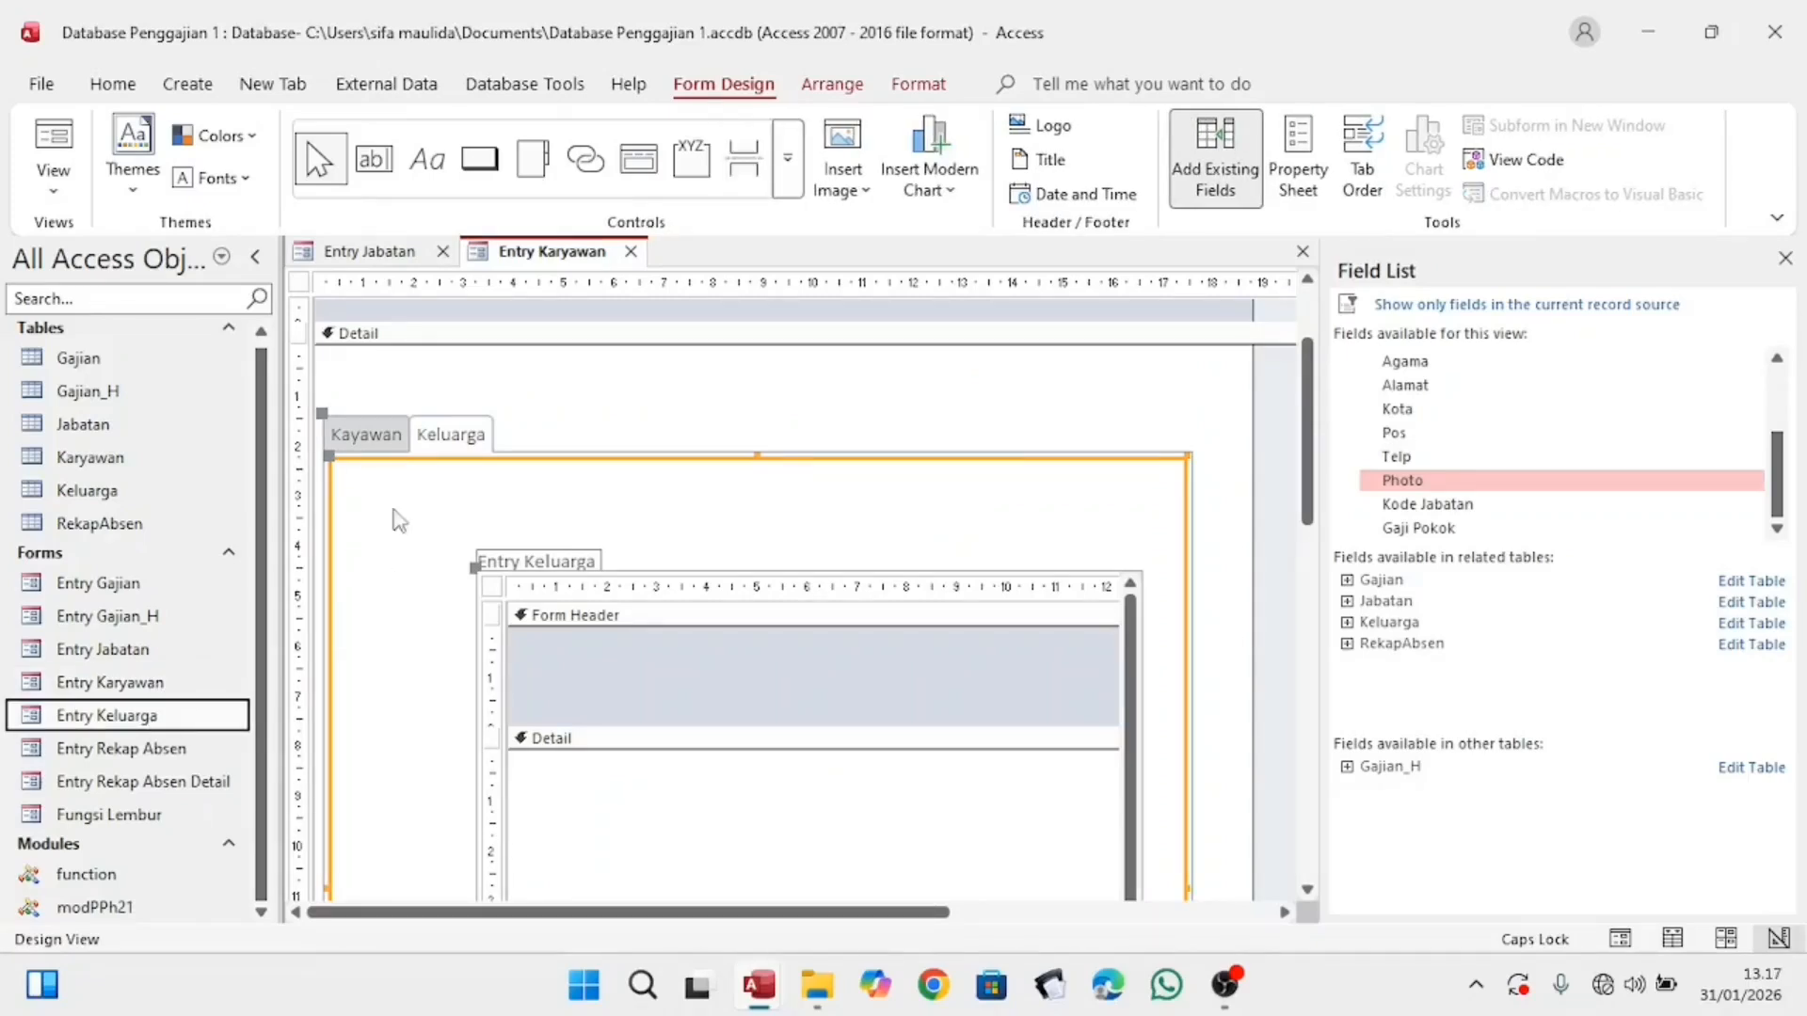
left_click(372, 434)
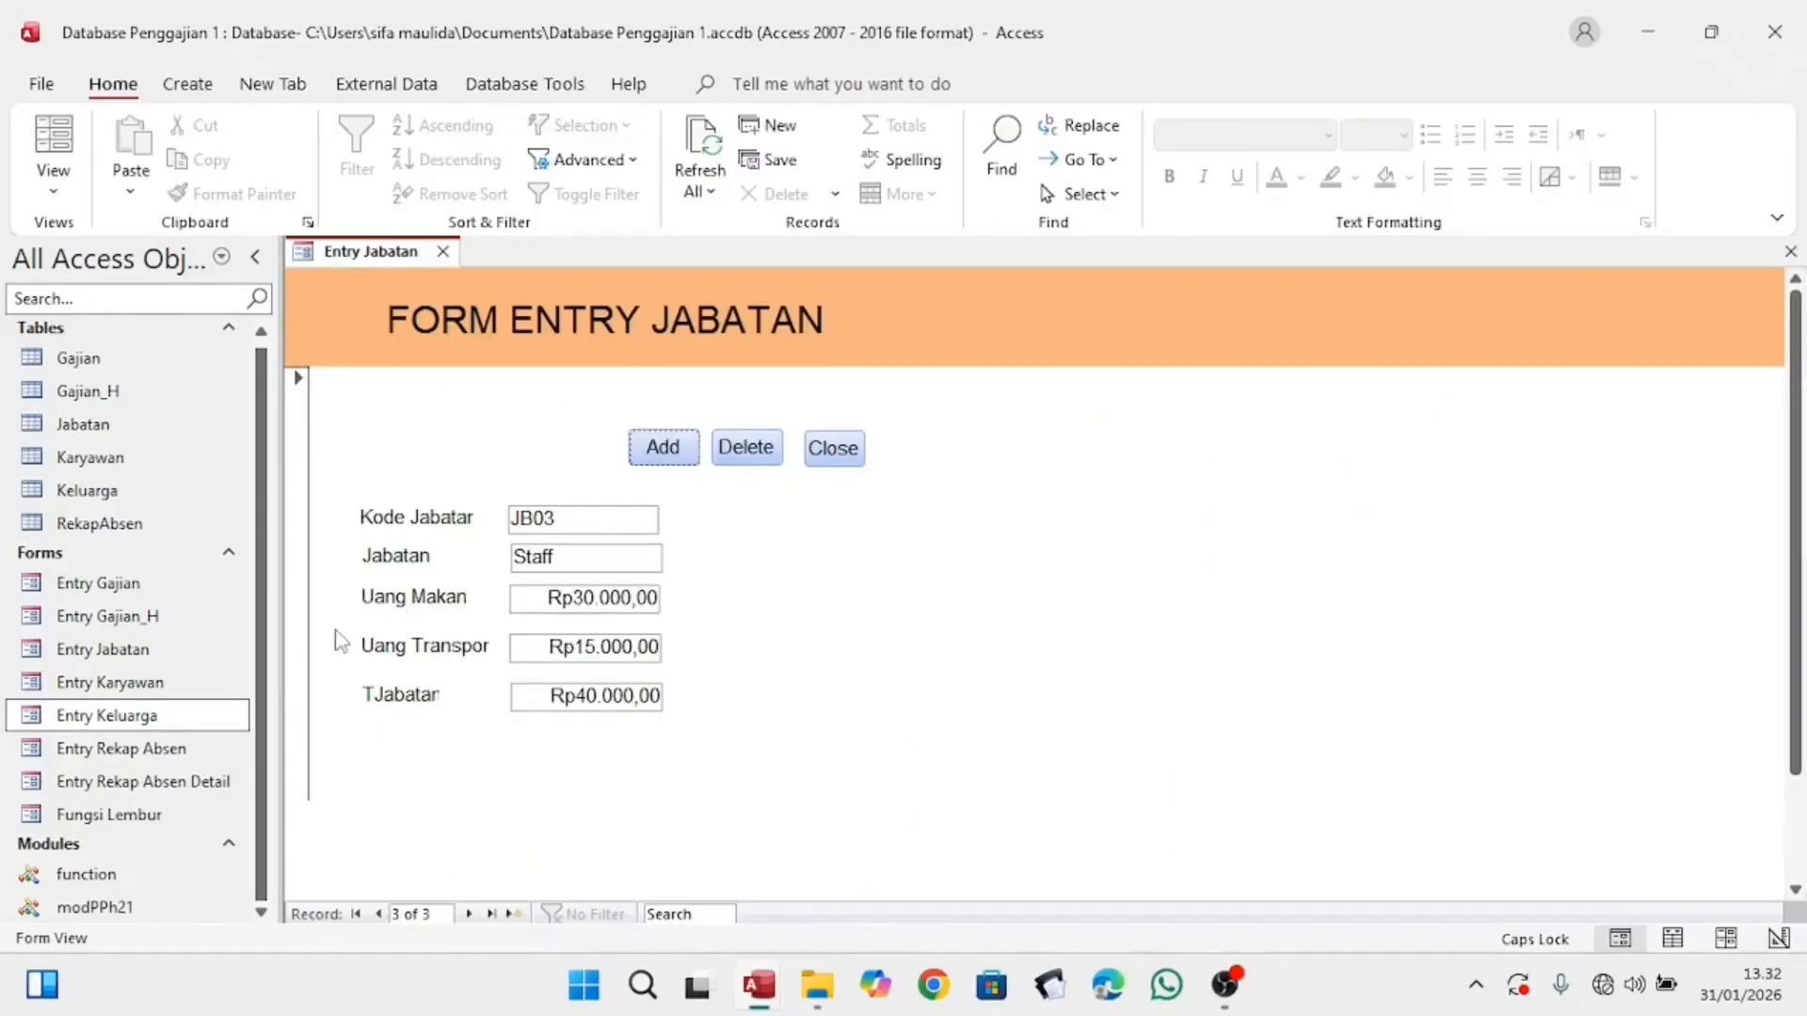
Step: Open the Entry Keluarga form in Design View and show the fields available from the Keluarga table
right_click(194, 715)
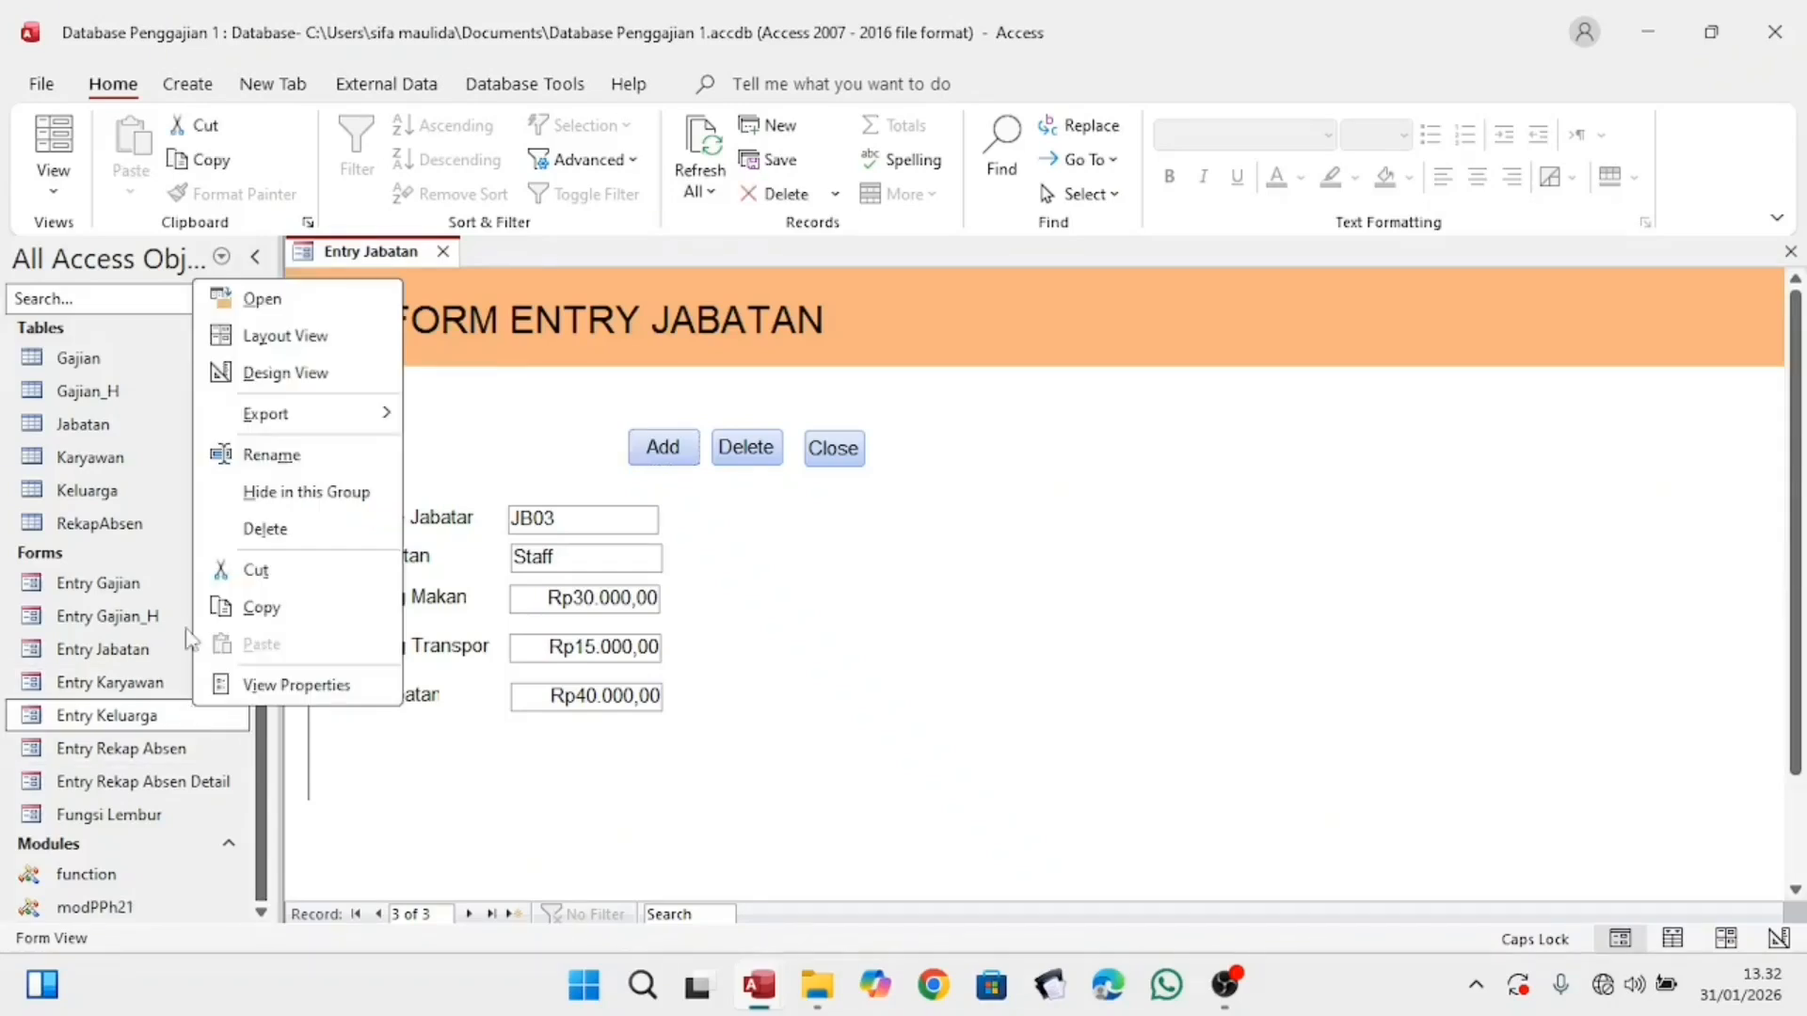
left_click(285, 374)
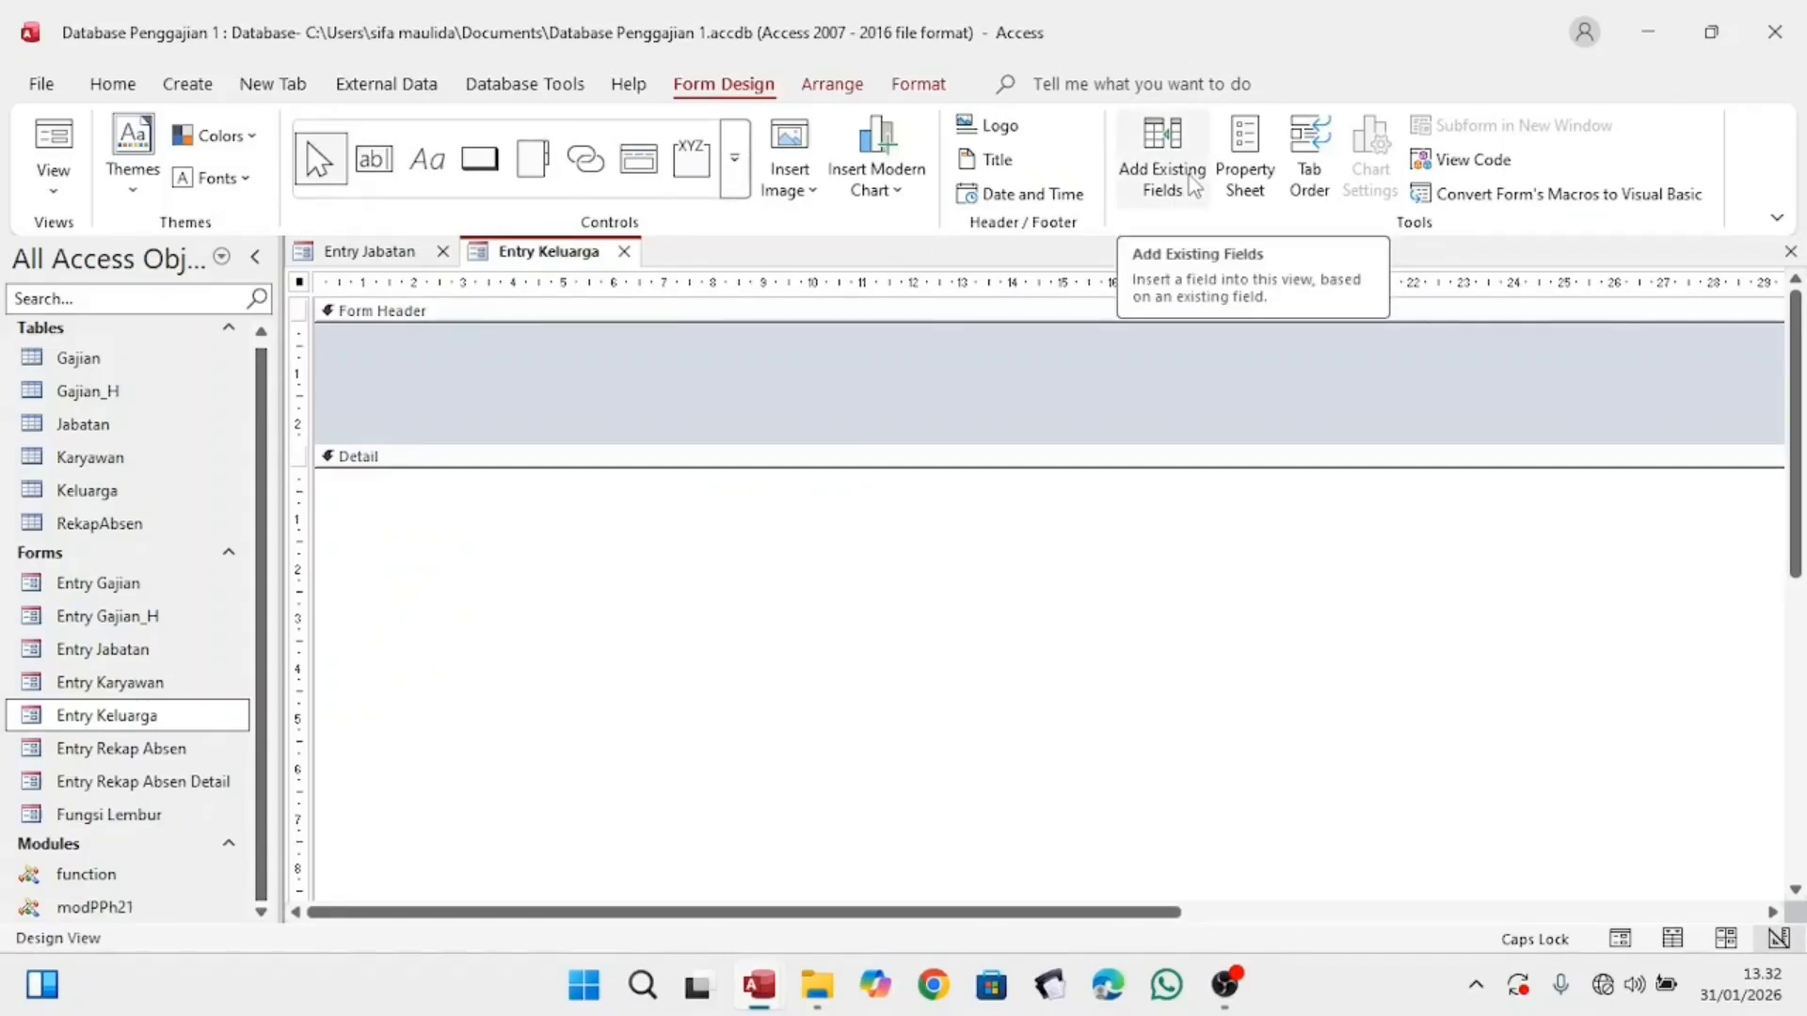
left_click(1191, 183)
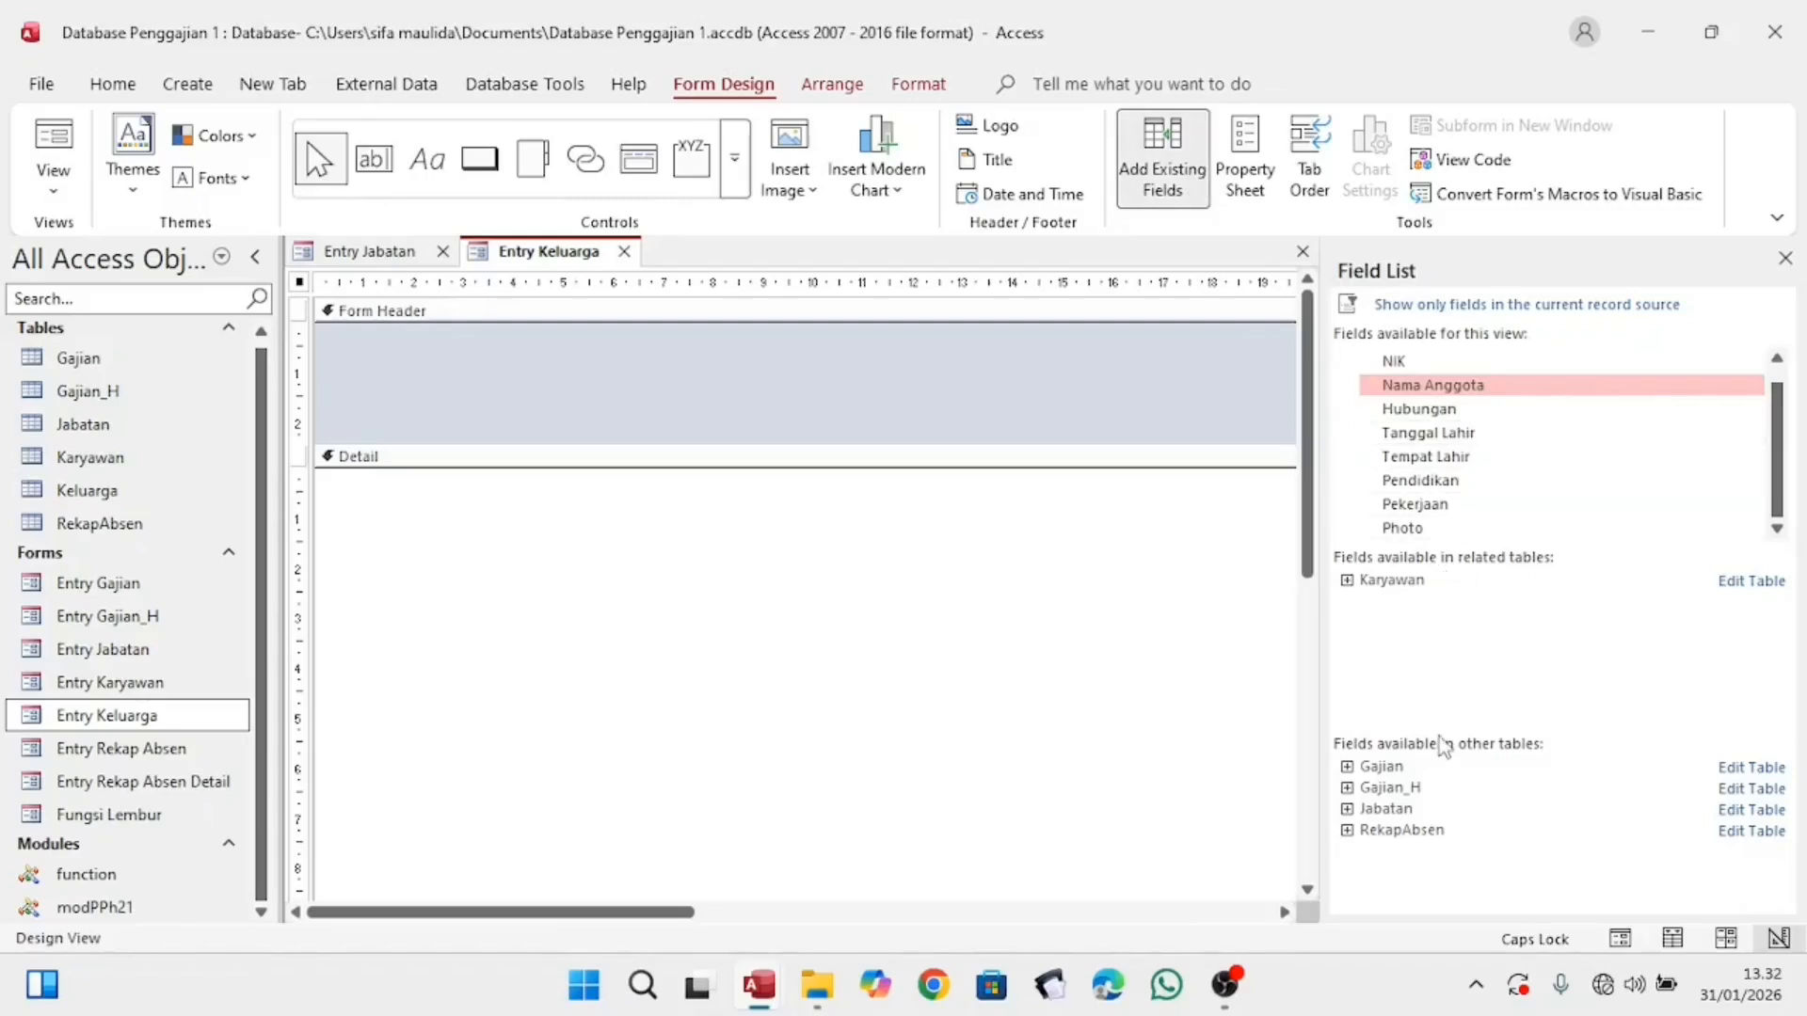
scroll(1470, 490, "up", 1)
scroll(1478, 442, "down", 1)
scroll(1478, 439, "up", 1)
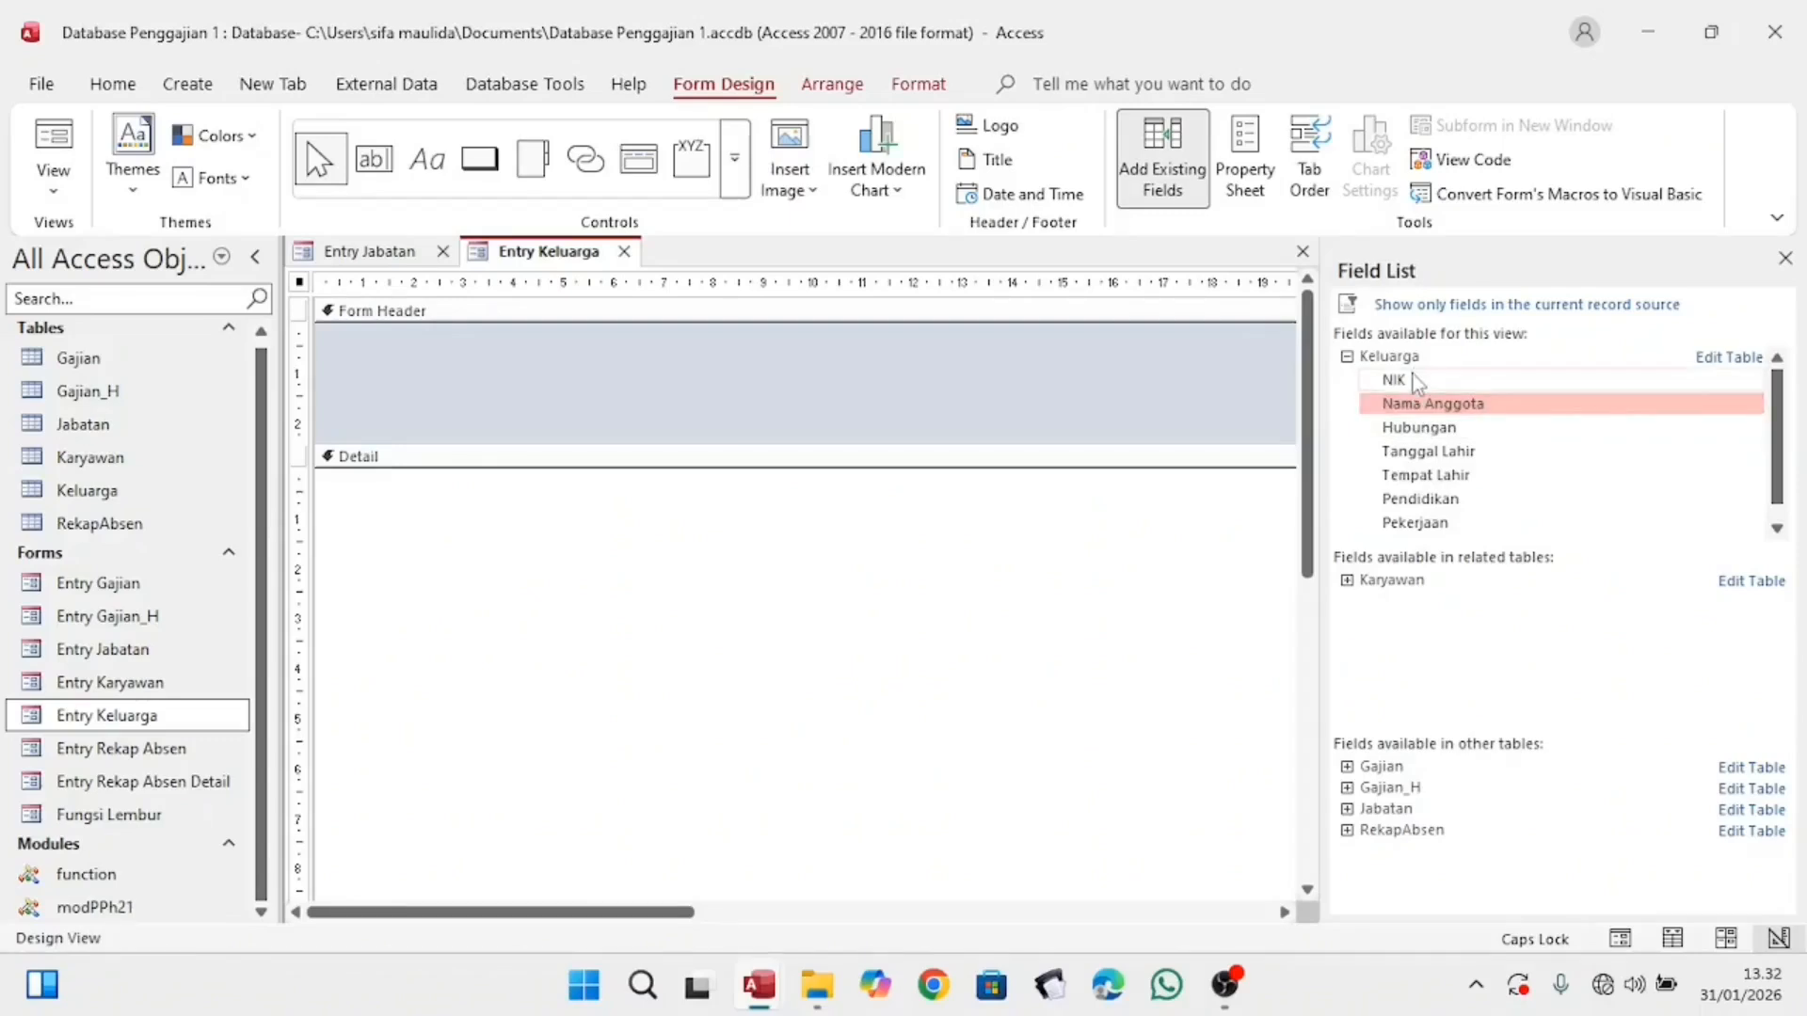
Step: Place the NIK, Nama Anggota and Hubungan fields one below another in the Detail section
left_click_drag(1416, 384, 492, 488)
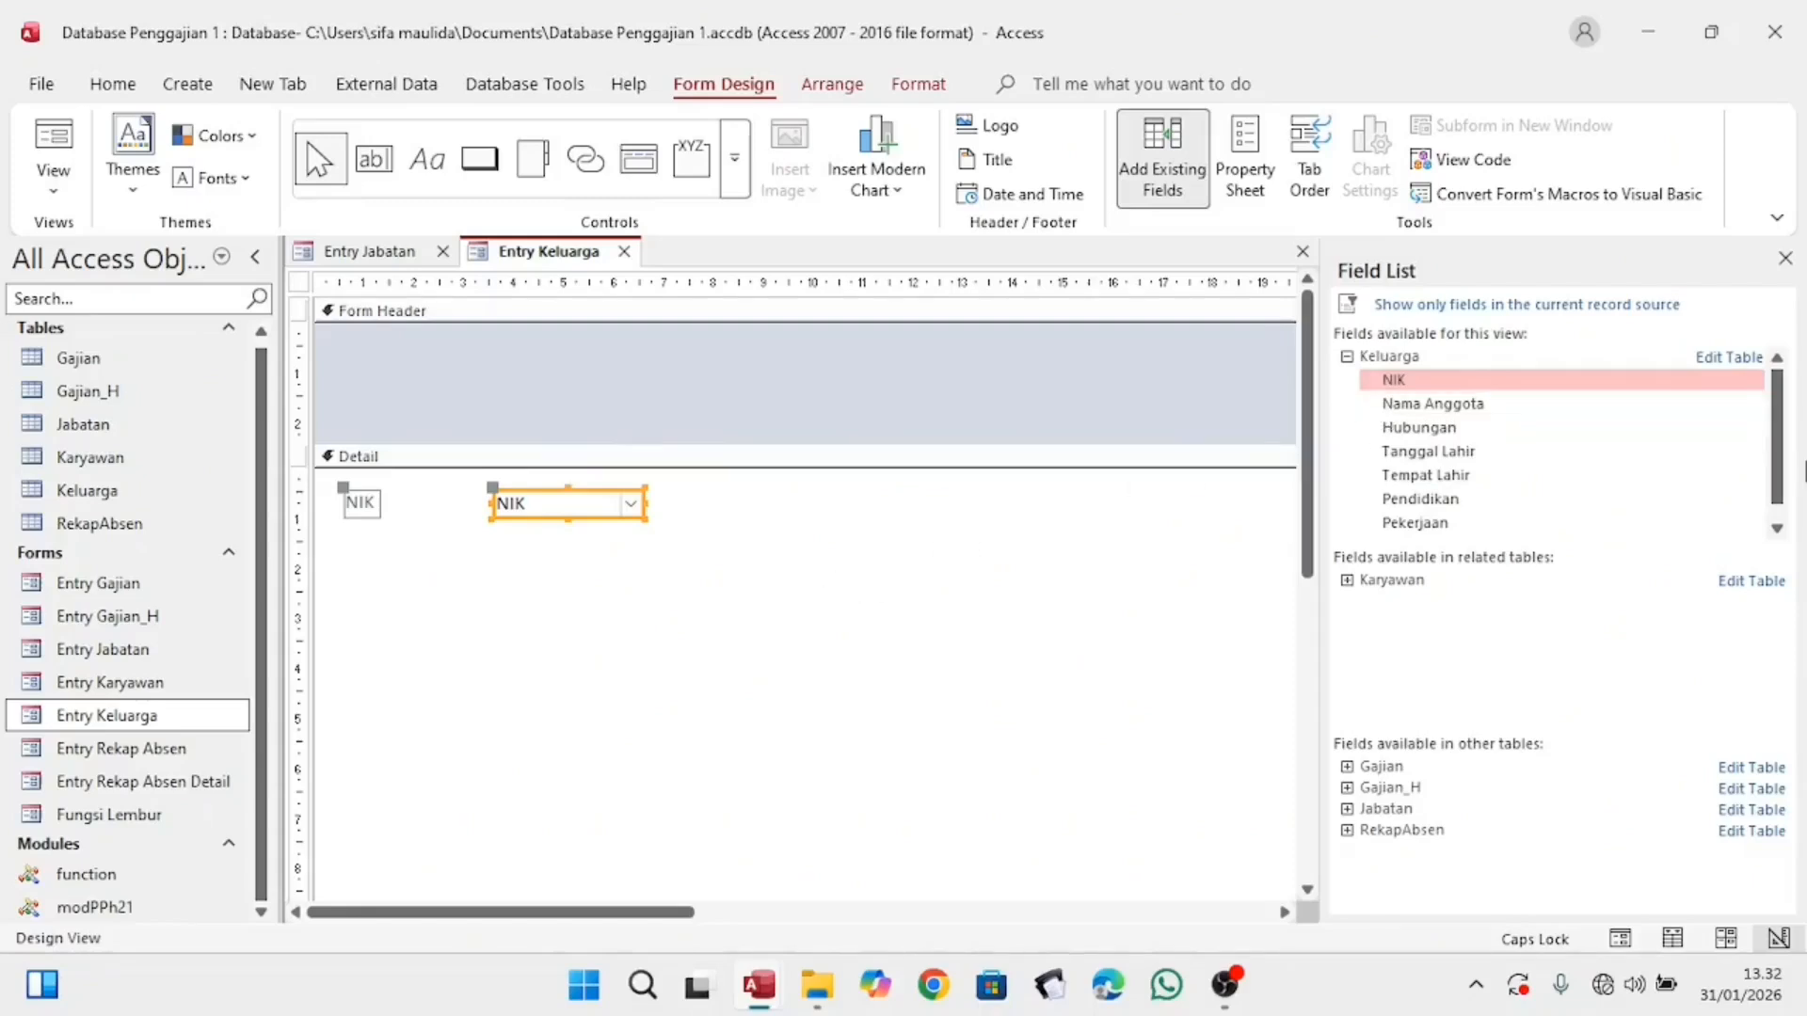
left_click_drag(1412, 405, 531, 590)
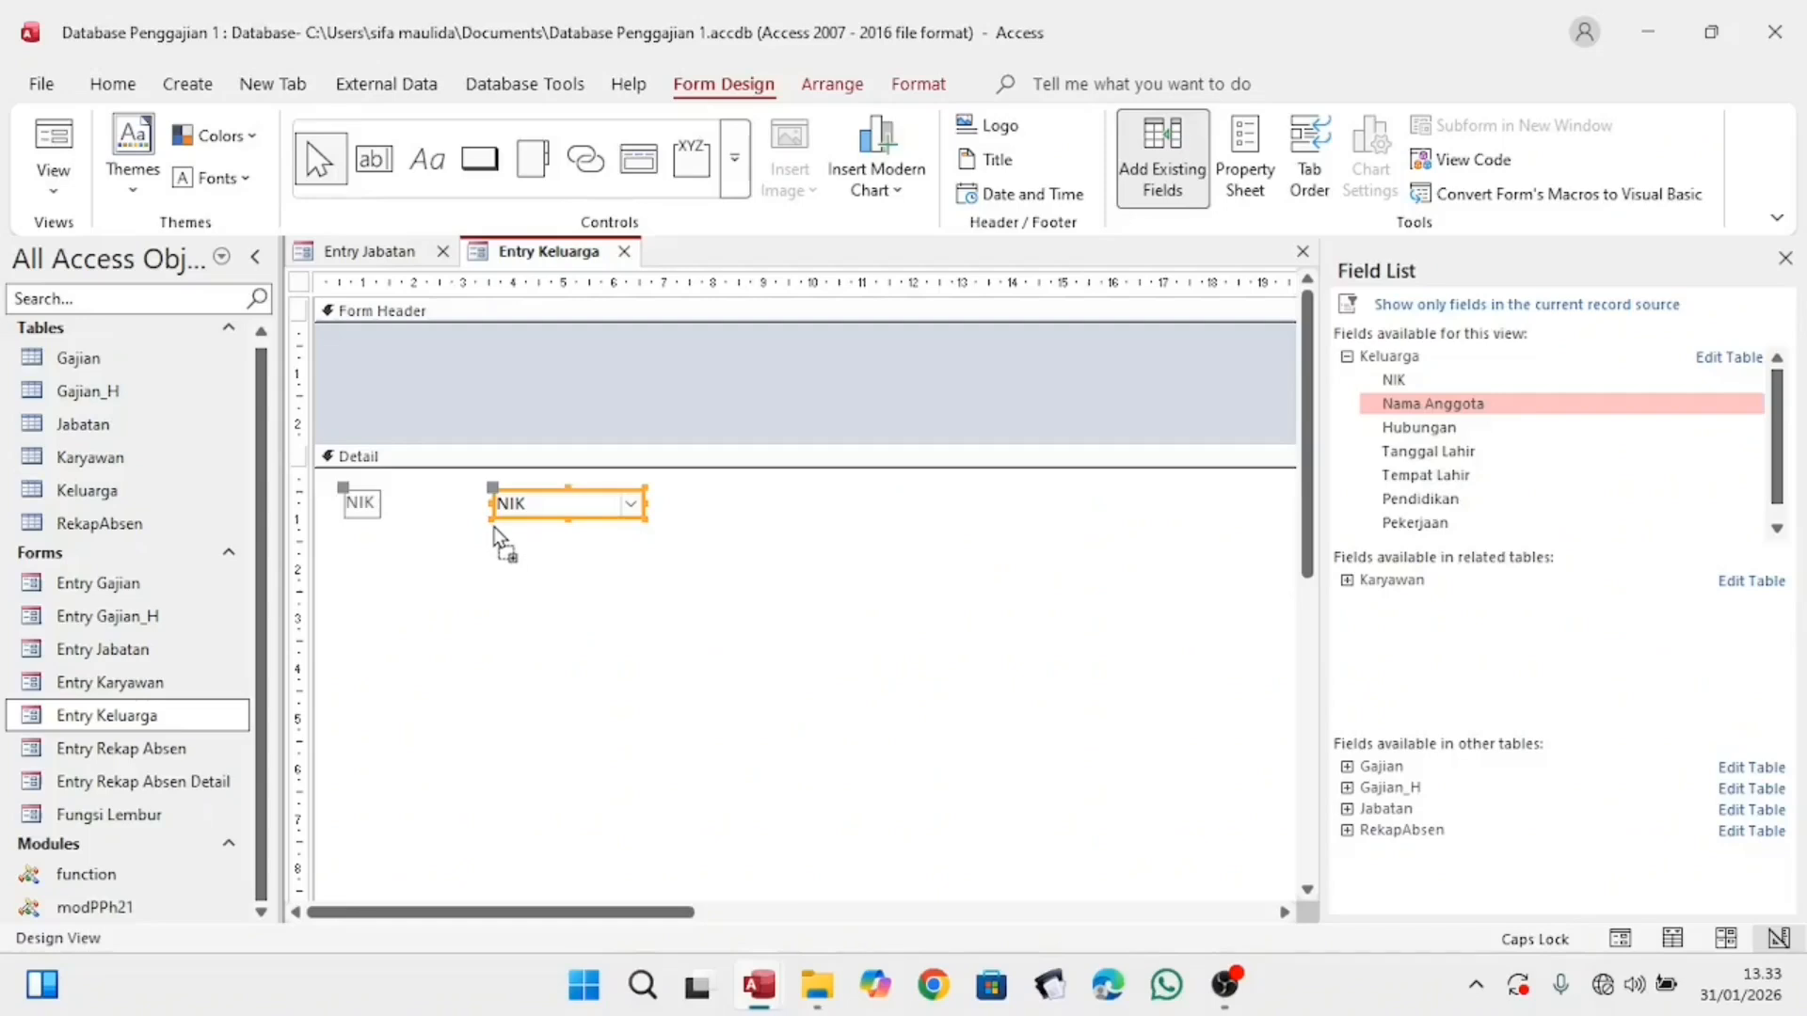
left_click_drag(486, 525, 510, 532)
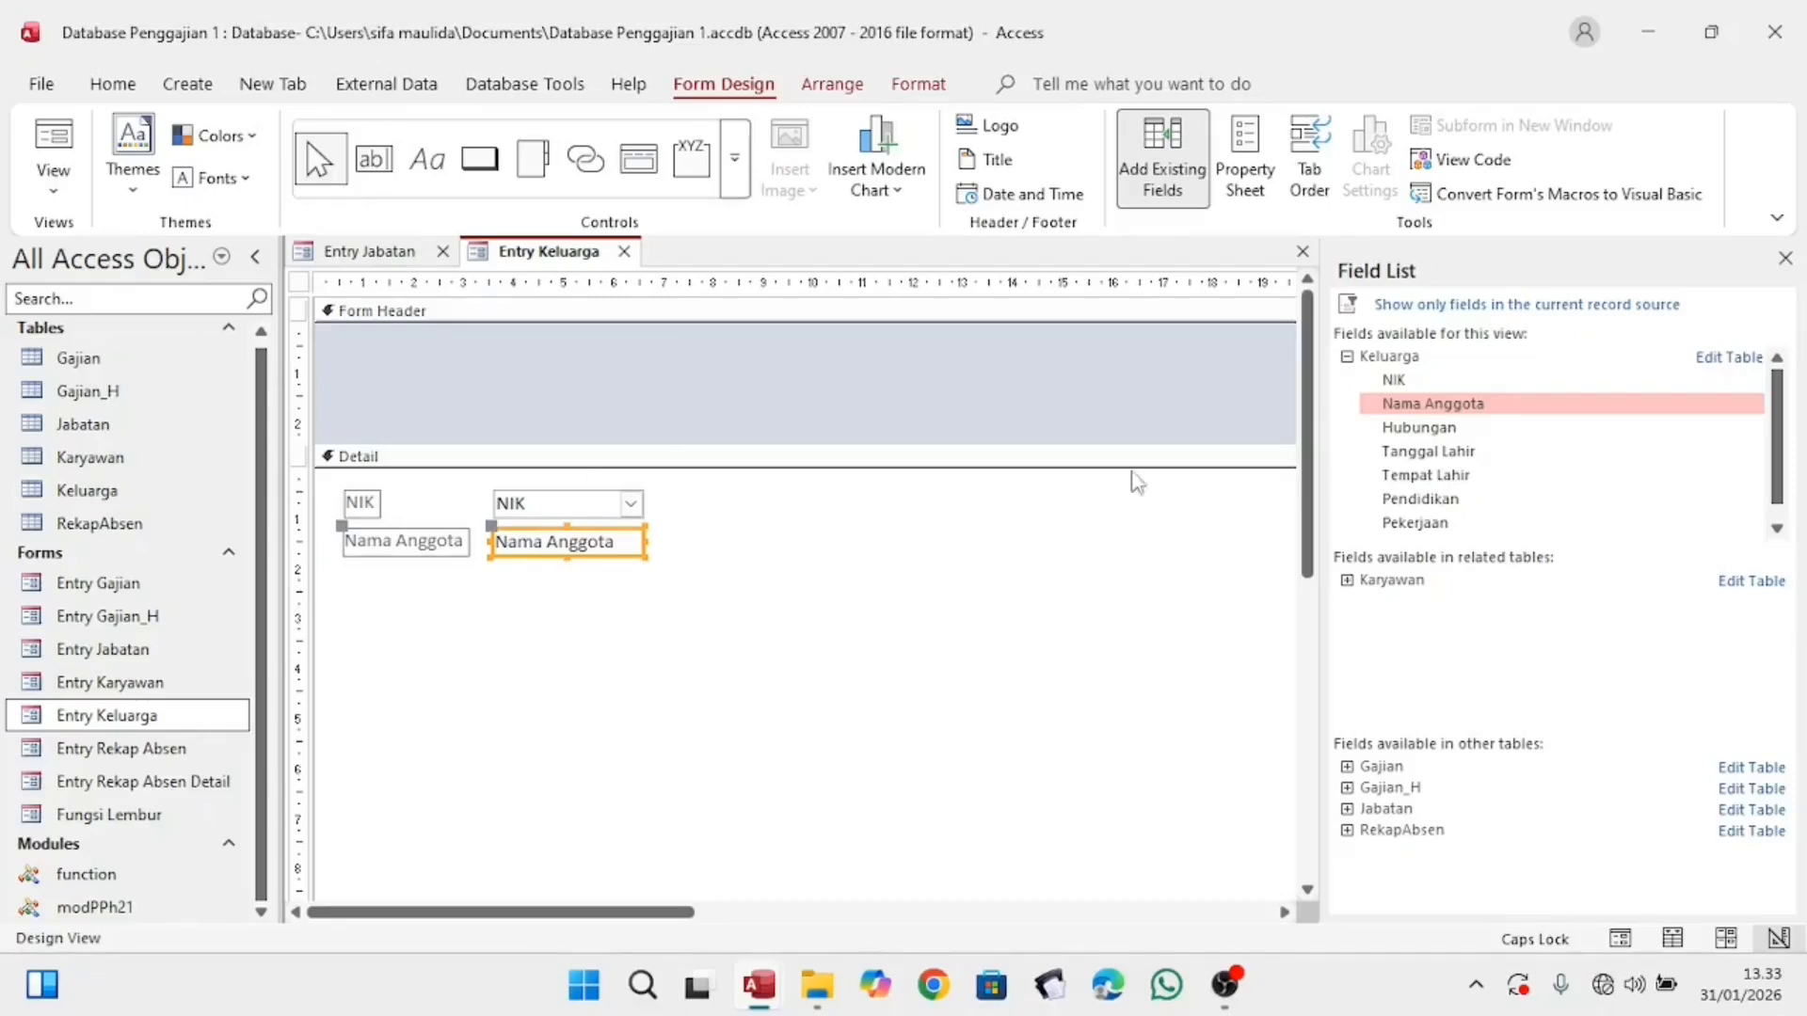
left_click_drag(1430, 426, 565, 578)
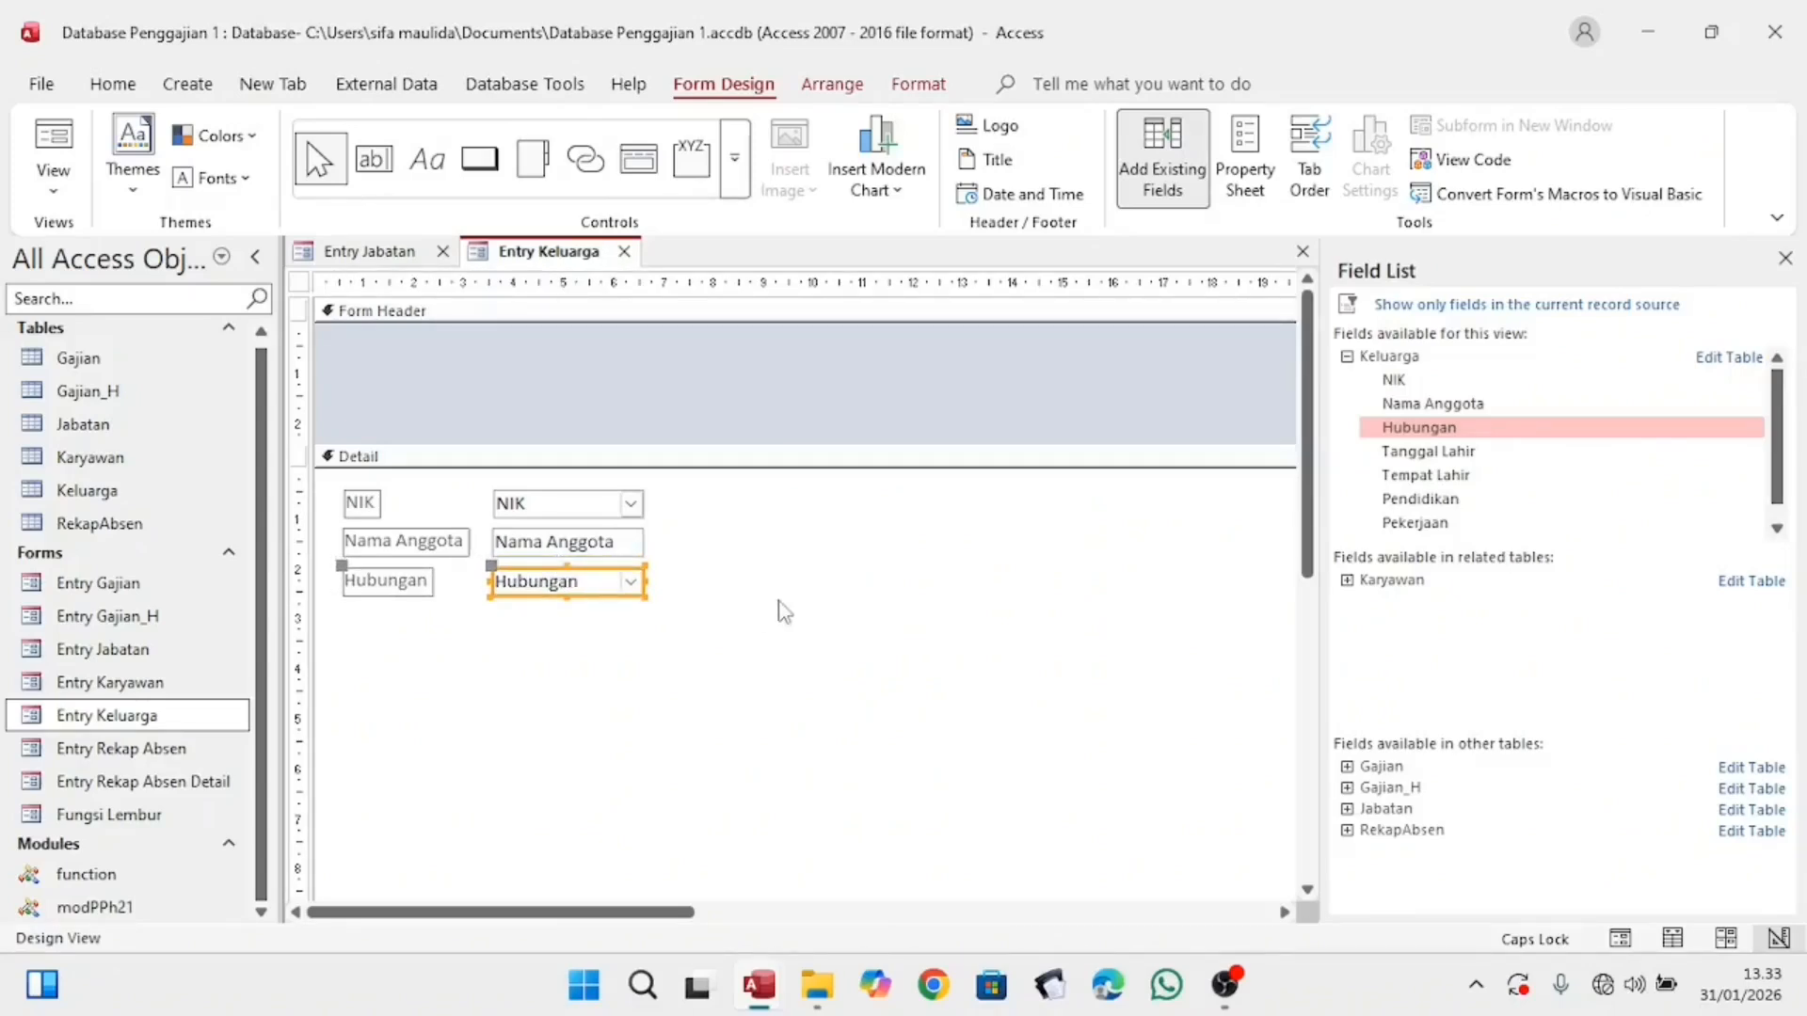
Step: Add the Tanggal Lahir and Tempat Lahir fields below Hubungan and nudge Tempat Lahir into line with the column
left_click_drag(1380, 450, 491, 609)
left_click_drag(1411, 475, 505, 652)
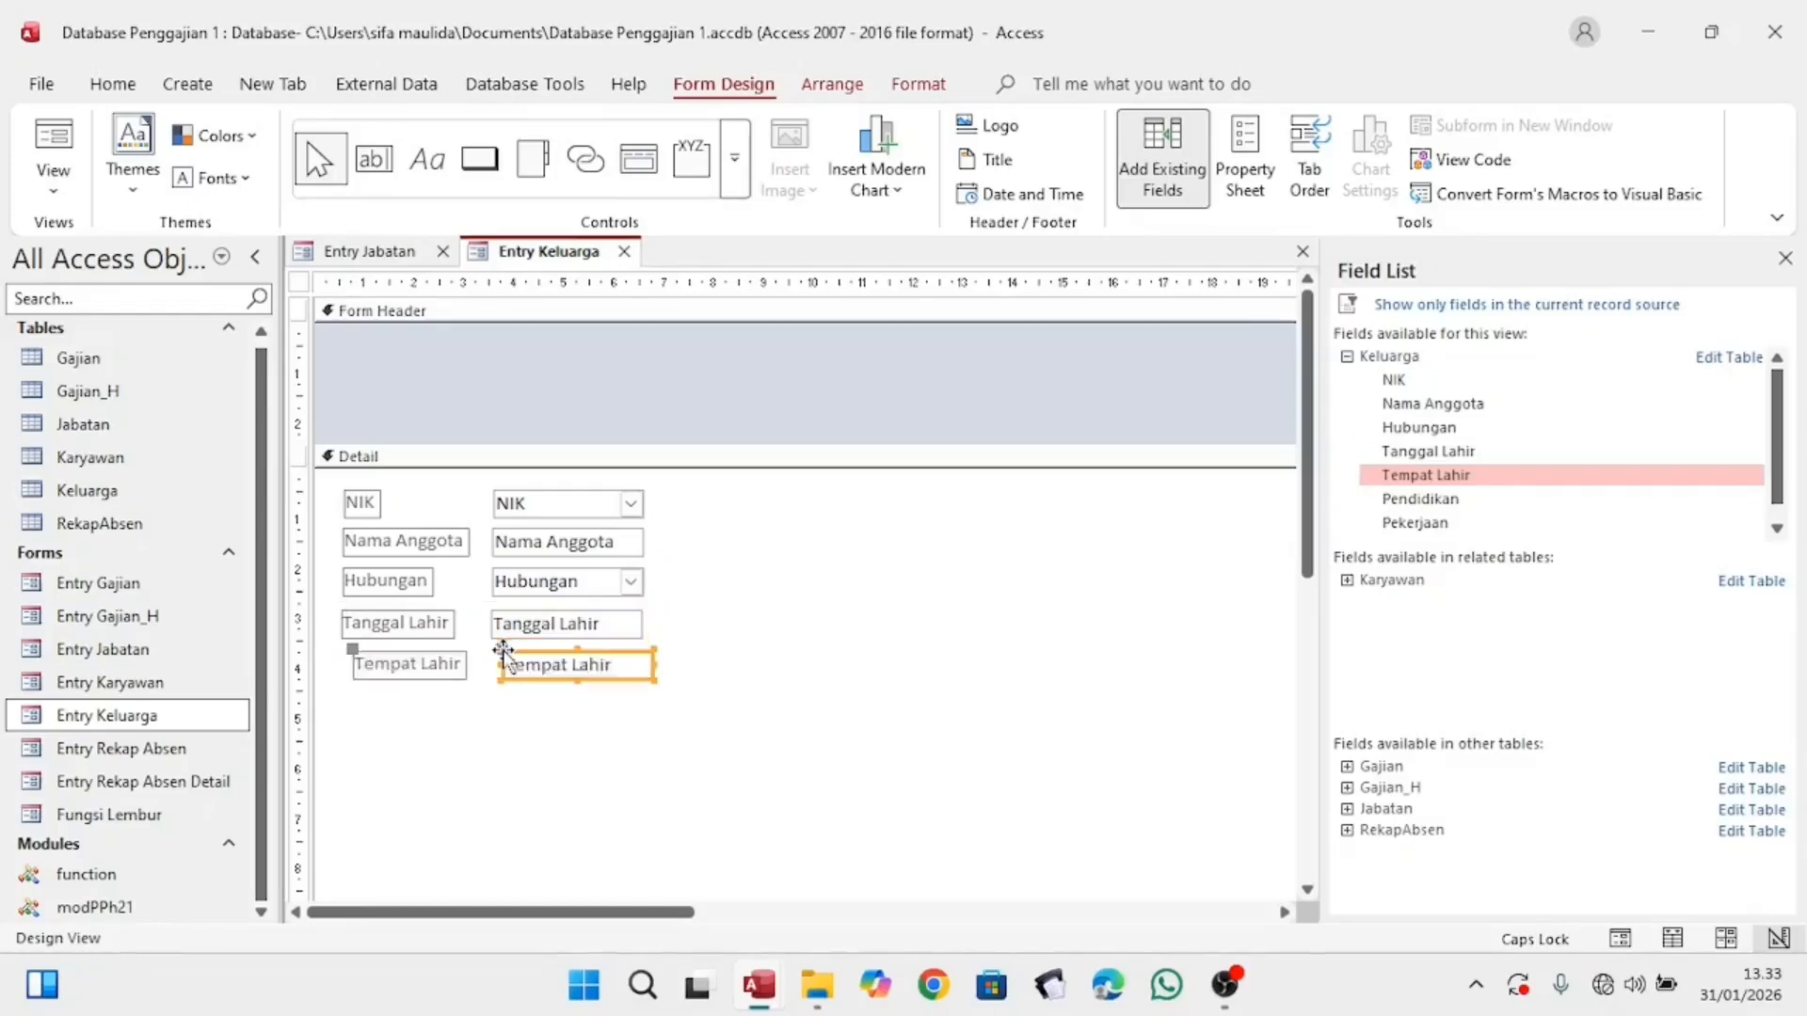
key("Down")
key("Left")
key("Left")
key("Left")
key("Left")
key("Left")
key("Left")
key("Left")
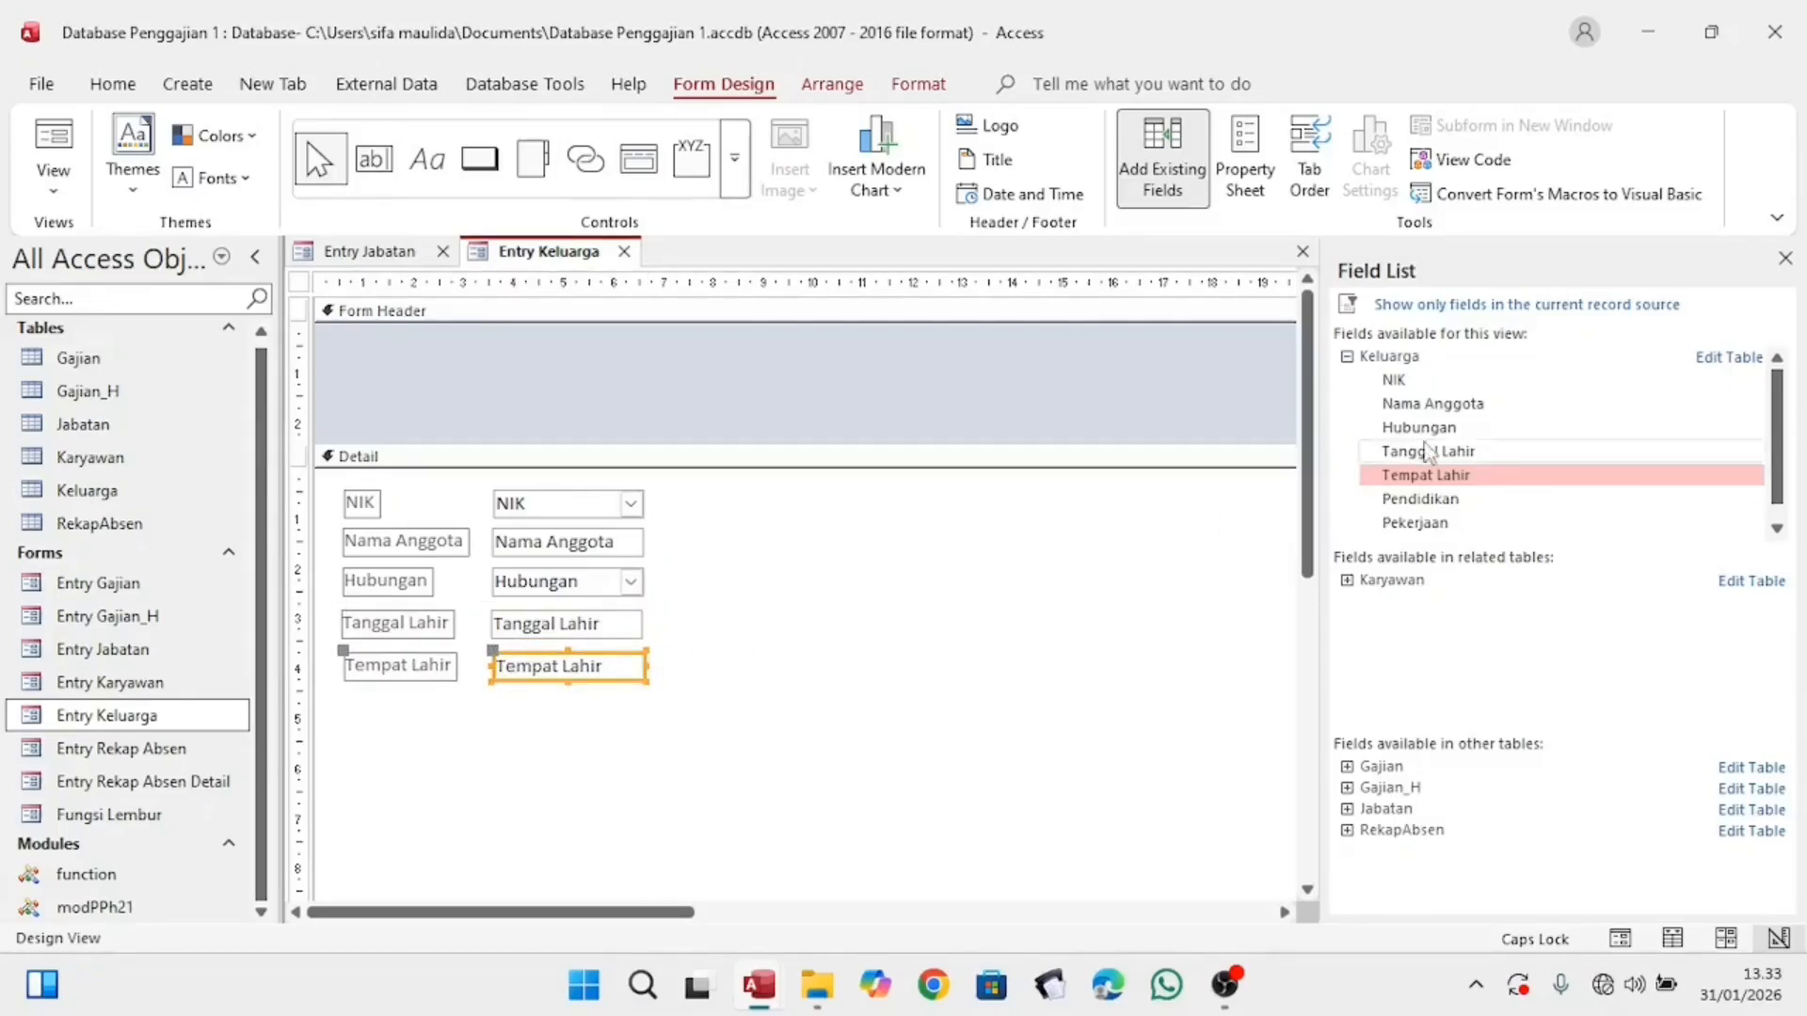
Step: Add the Pendidikan and Pekerjaan fields below Tempat Lahir in the same column
left_click(1404, 507)
left_click_drag(1404, 508, 494, 693)
left_click(494, 693)
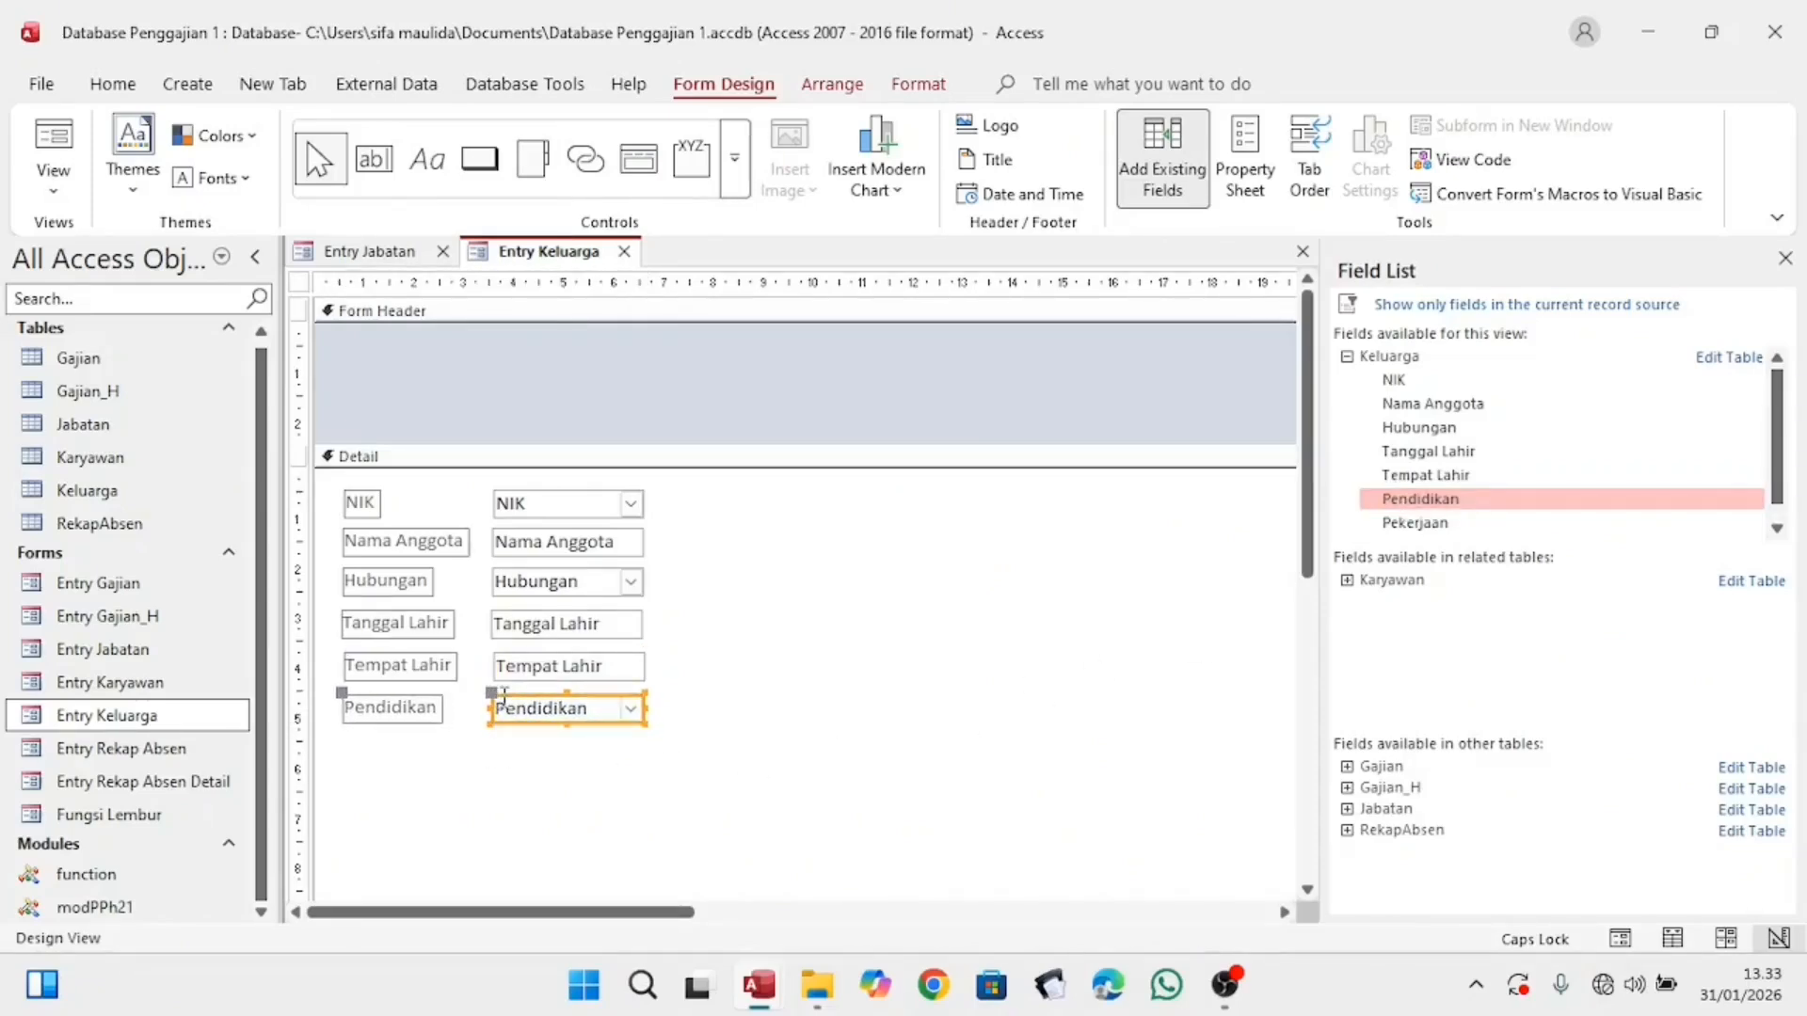
left_click_drag(1393, 523, 508, 743)
left_click(783, 681)
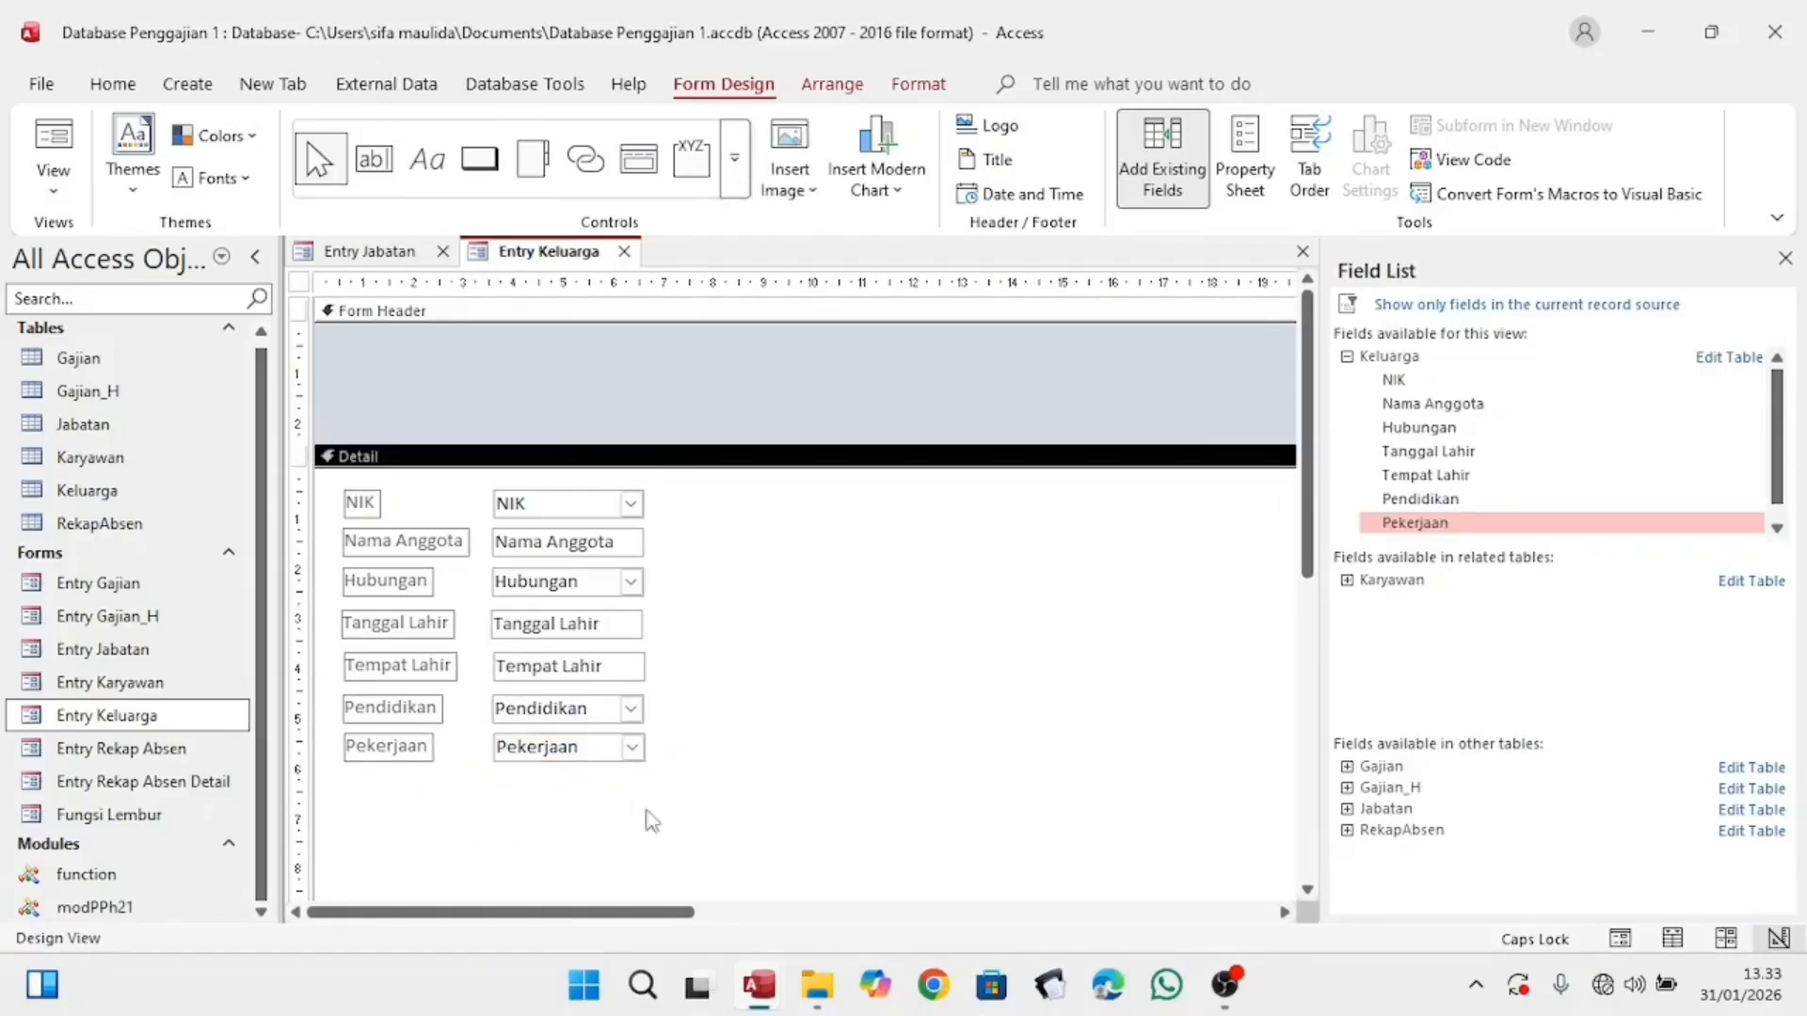
Step: Switch to the Formatif (1) database and examine Form Keluarga in Form View and Design View as a layout reference
mouse_move(756, 991)
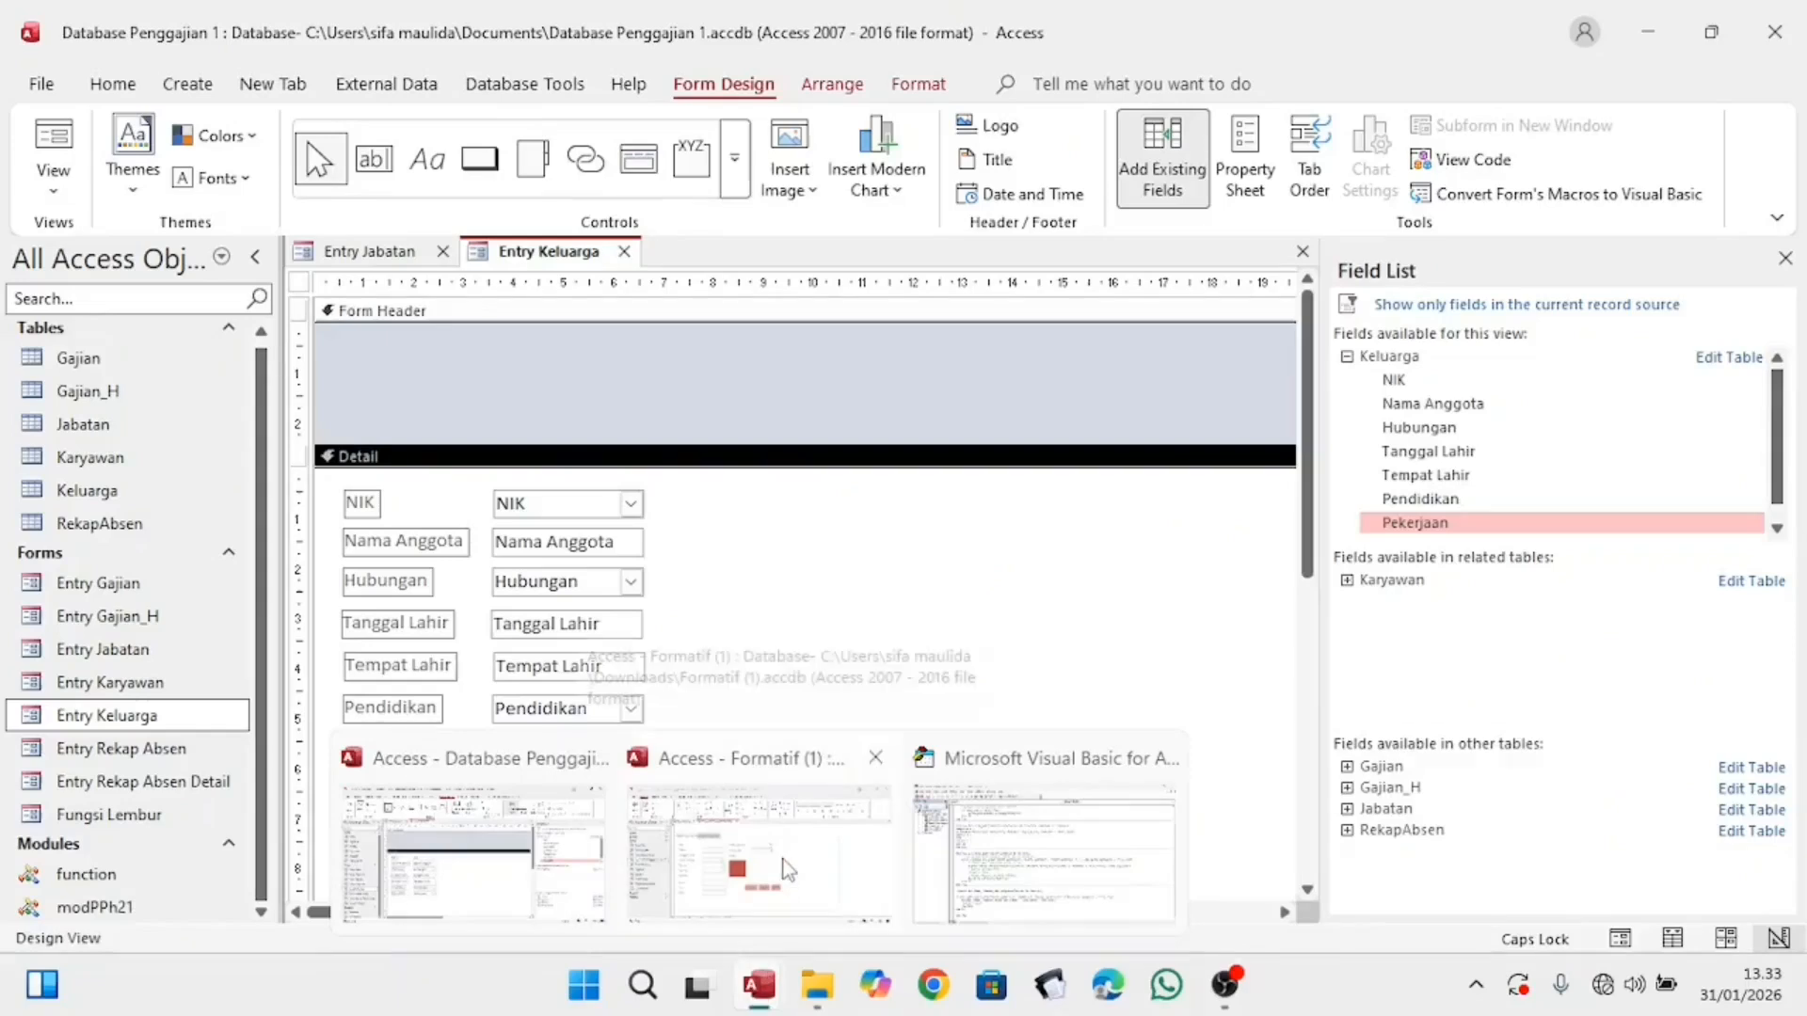
left_click(786, 892)
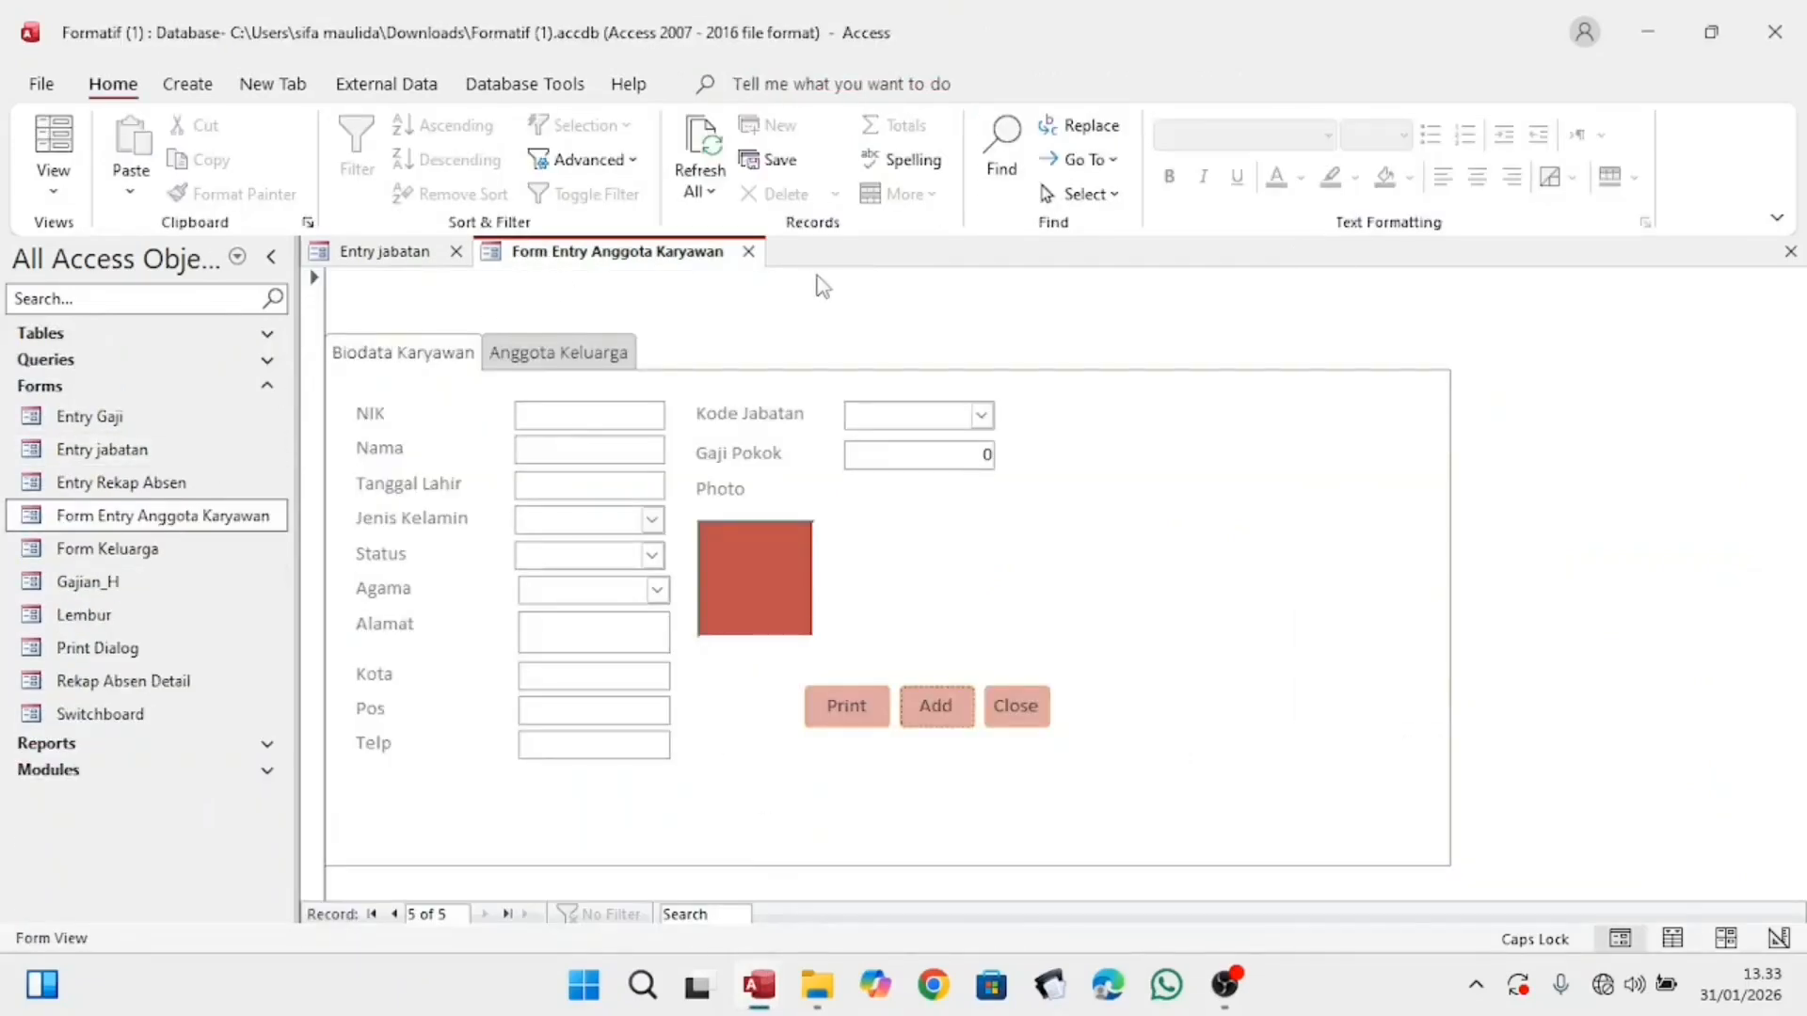
left_click(748, 251)
left_click(125, 551)
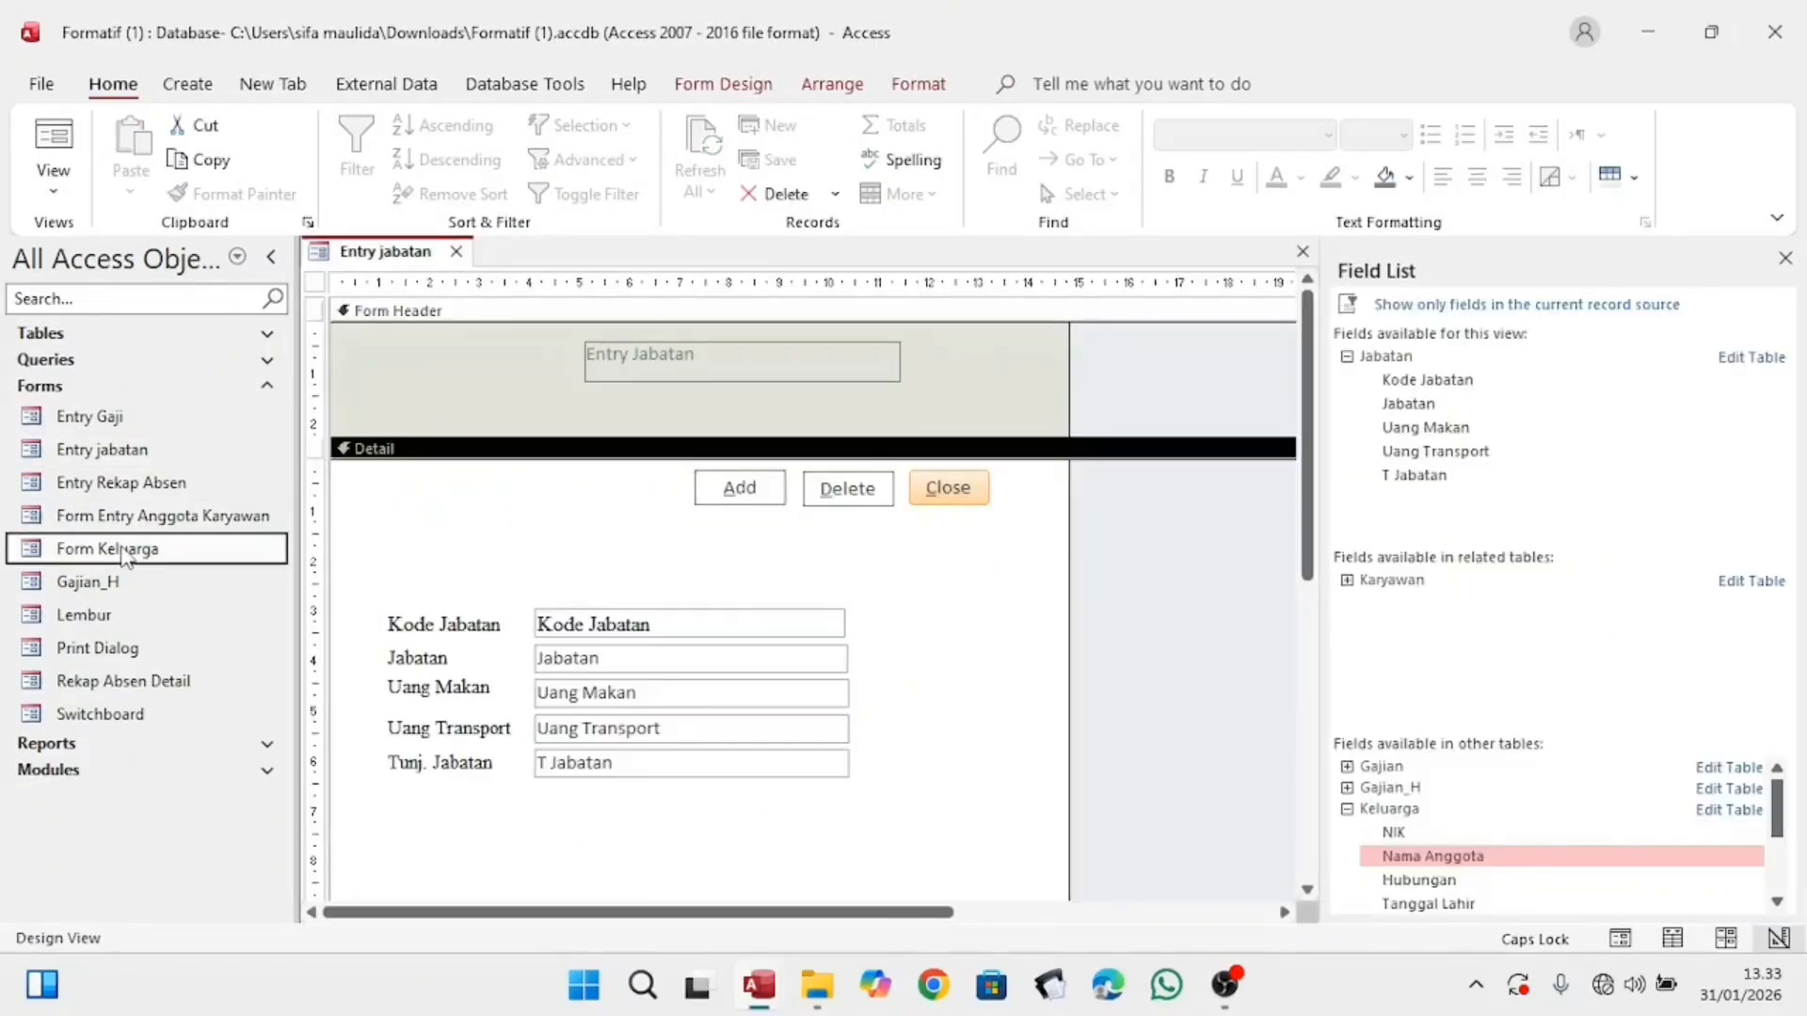
double_click(125, 552)
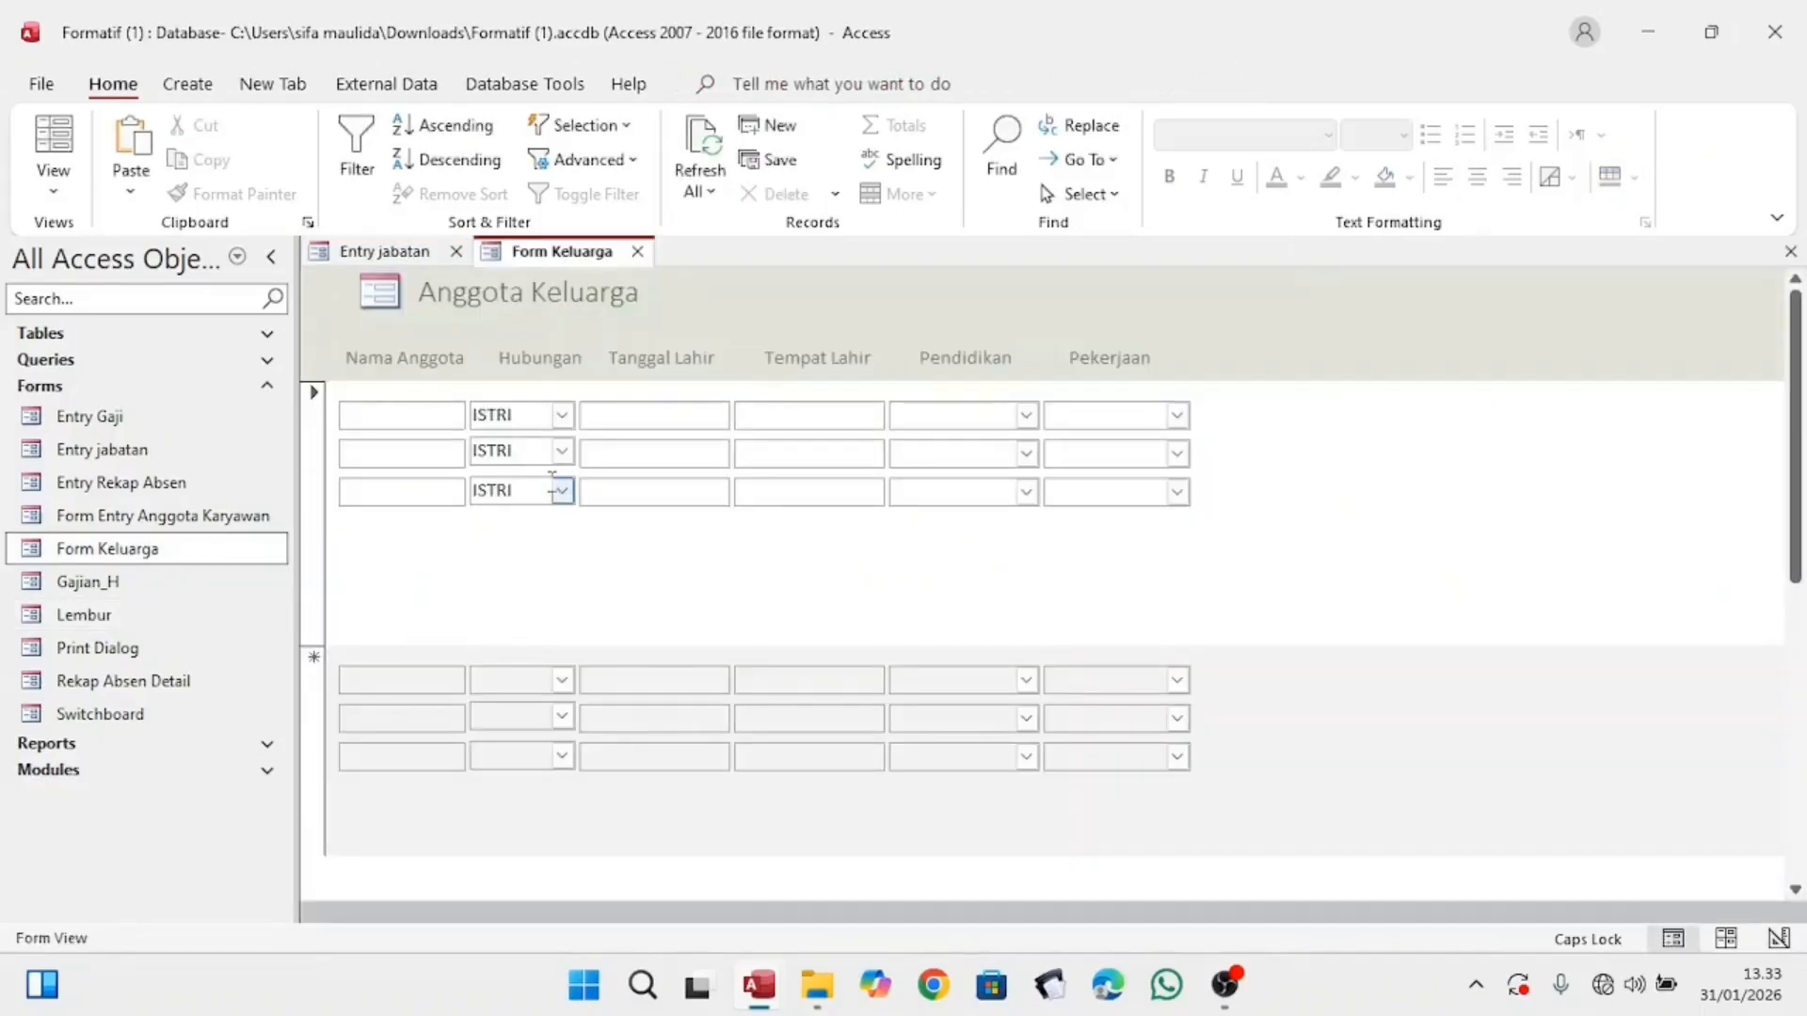
right_click(194, 550)
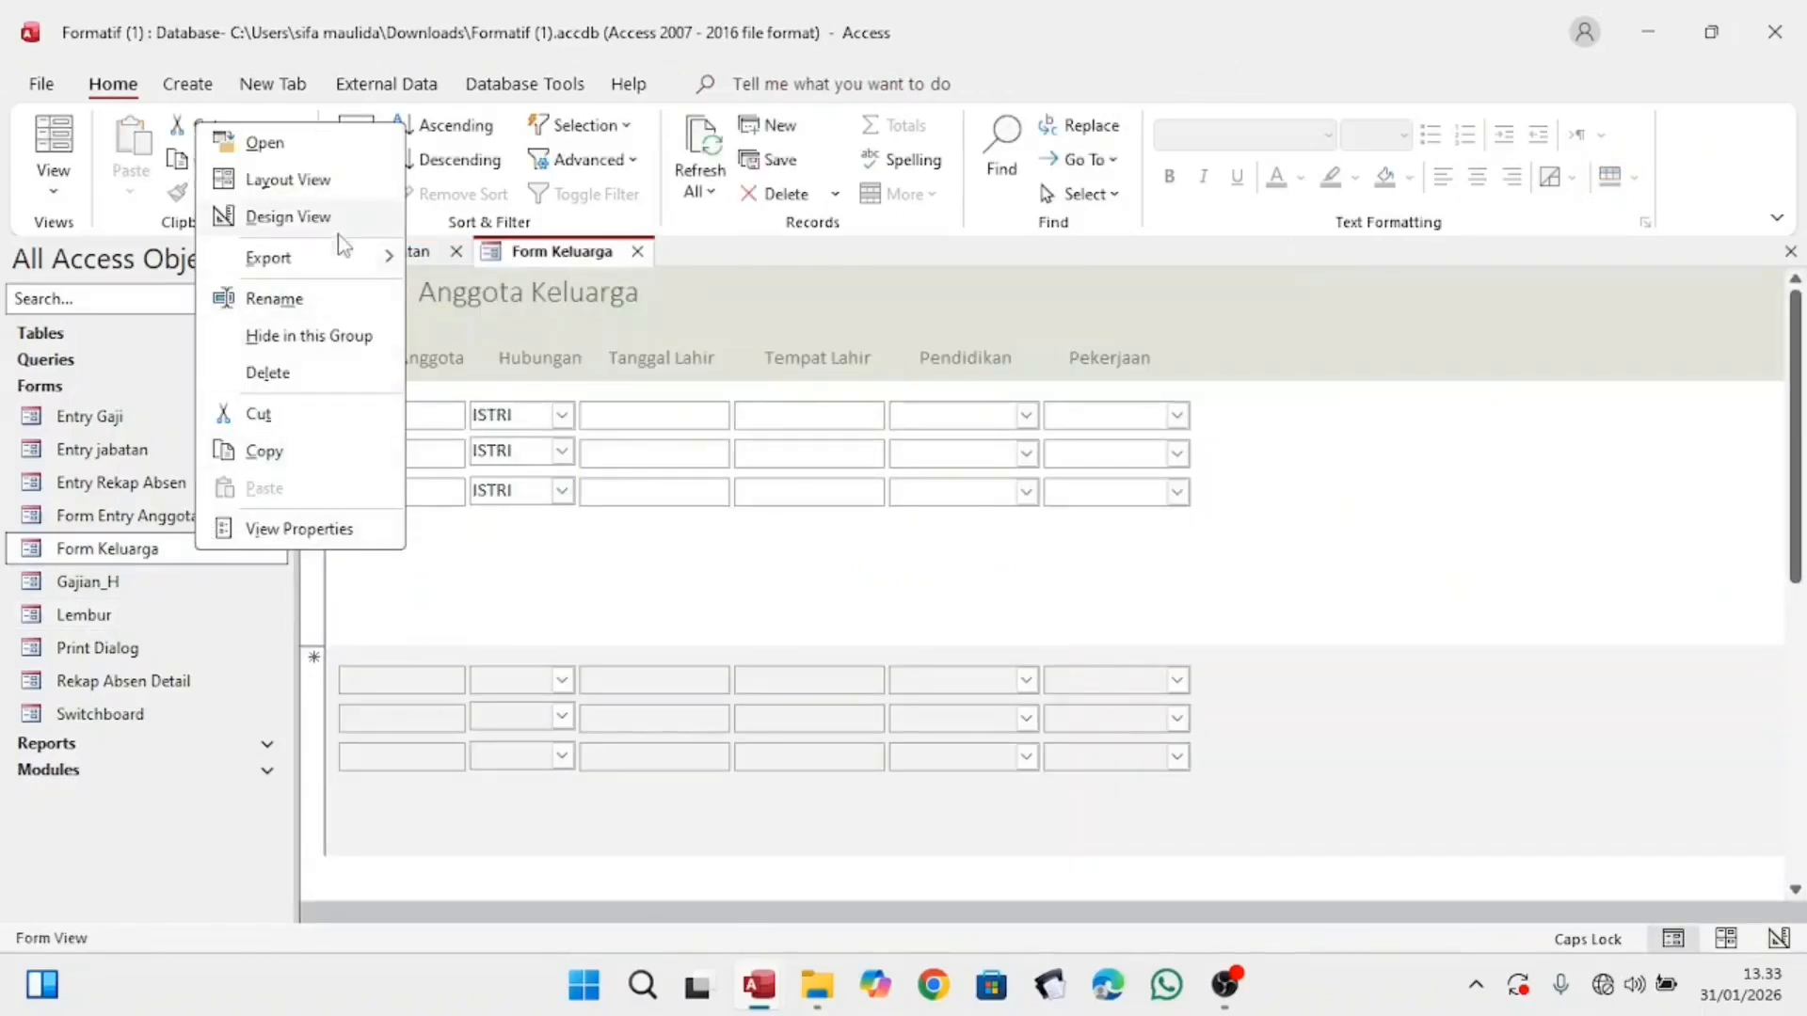
left_click(288, 218)
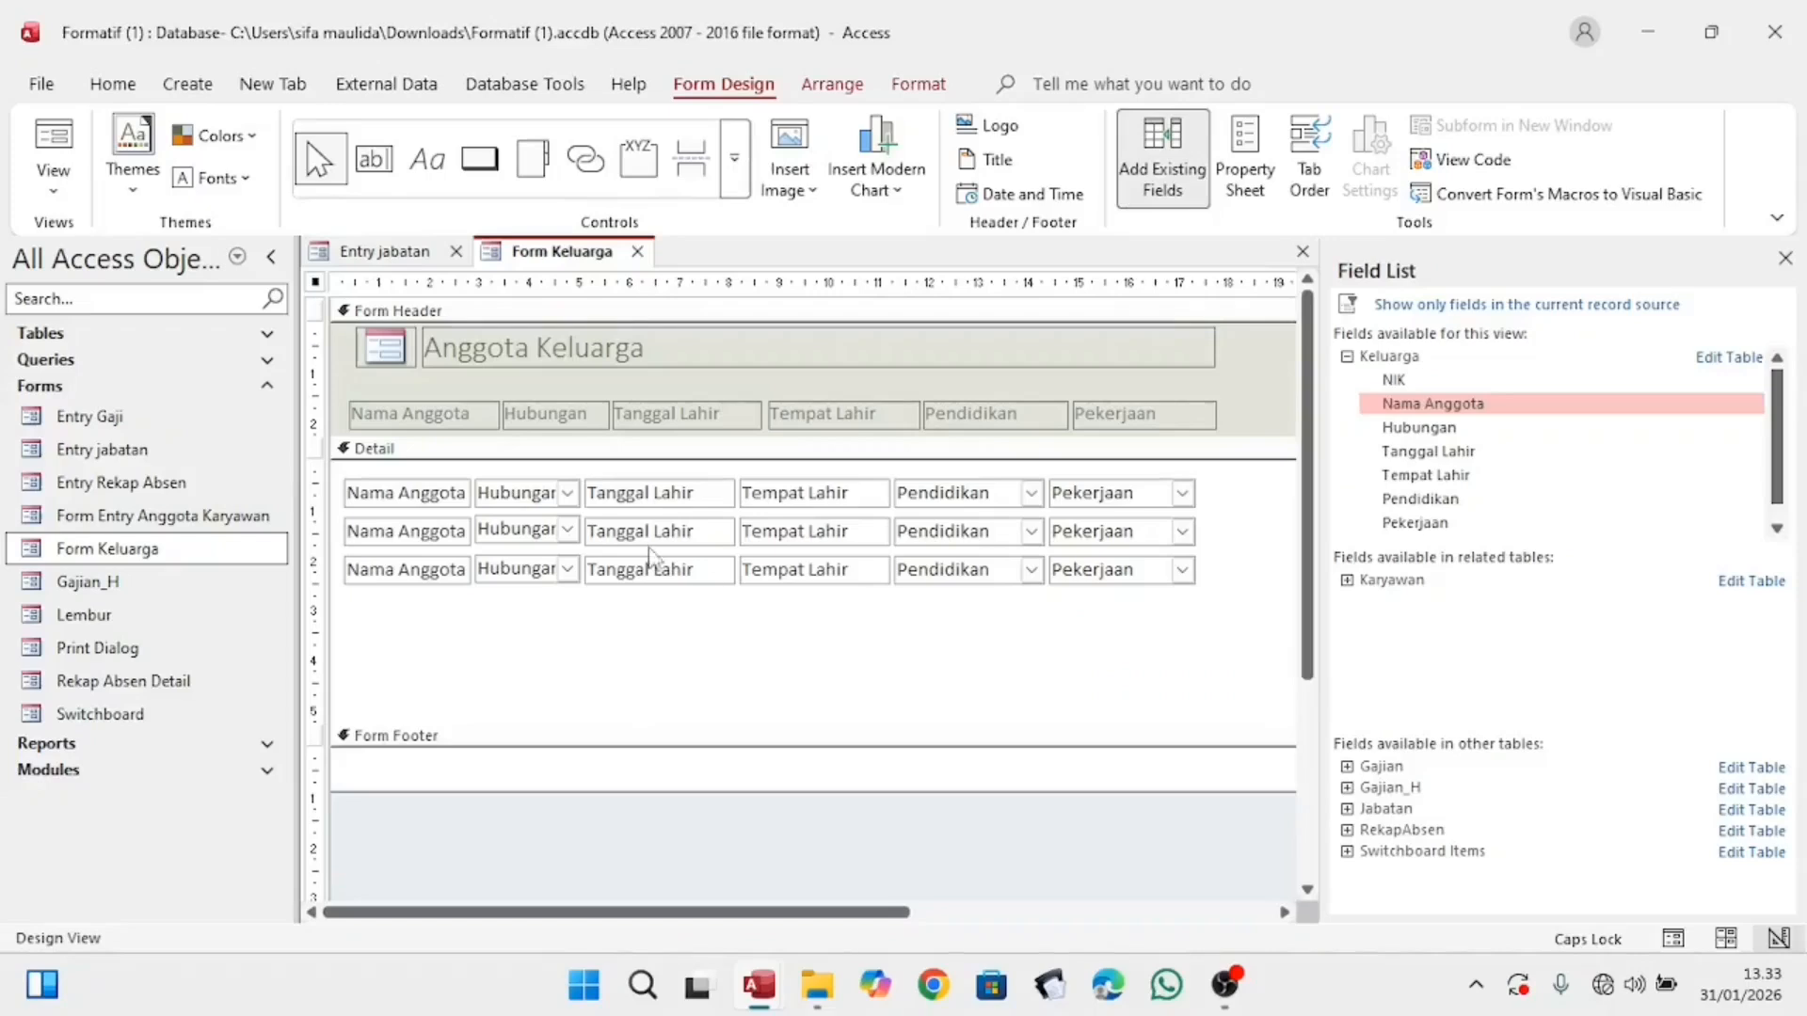
Step: Return to Database Penggajian 1 and arrange all Entry Keluarga controls in a tabular layout
mouse_move(758, 985)
left_click(490, 875)
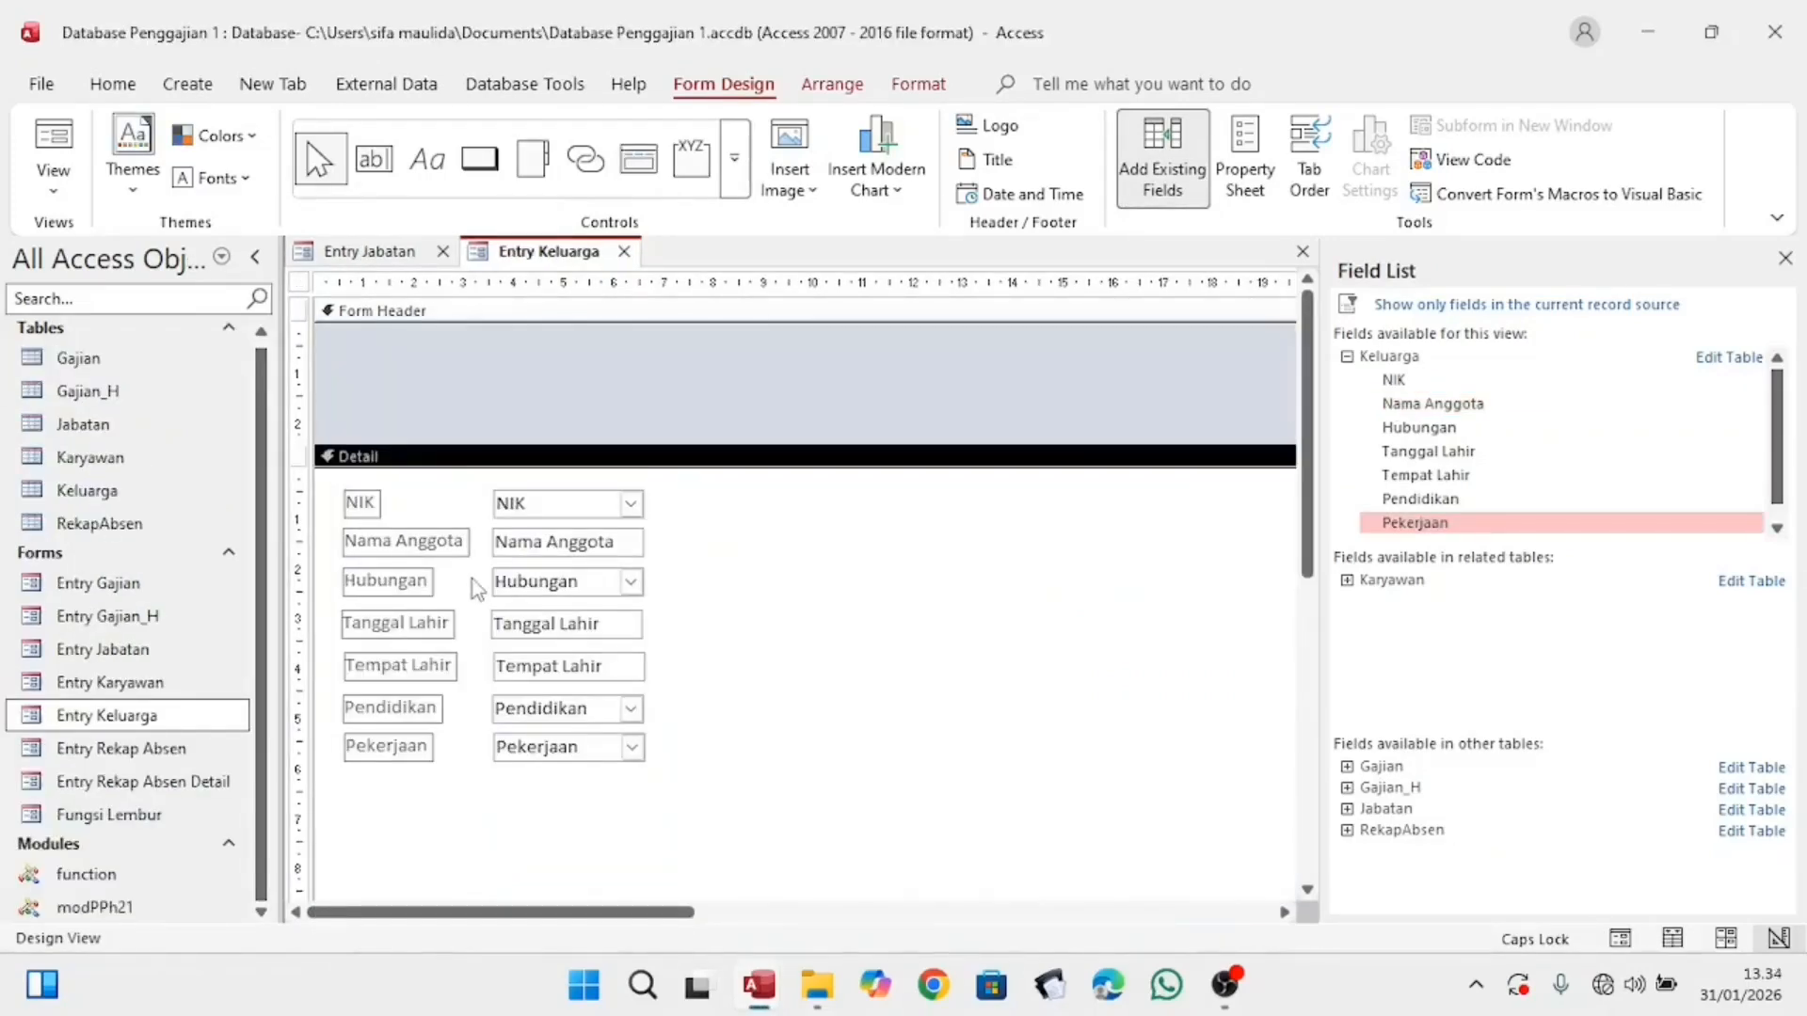
key("ctrl+a")
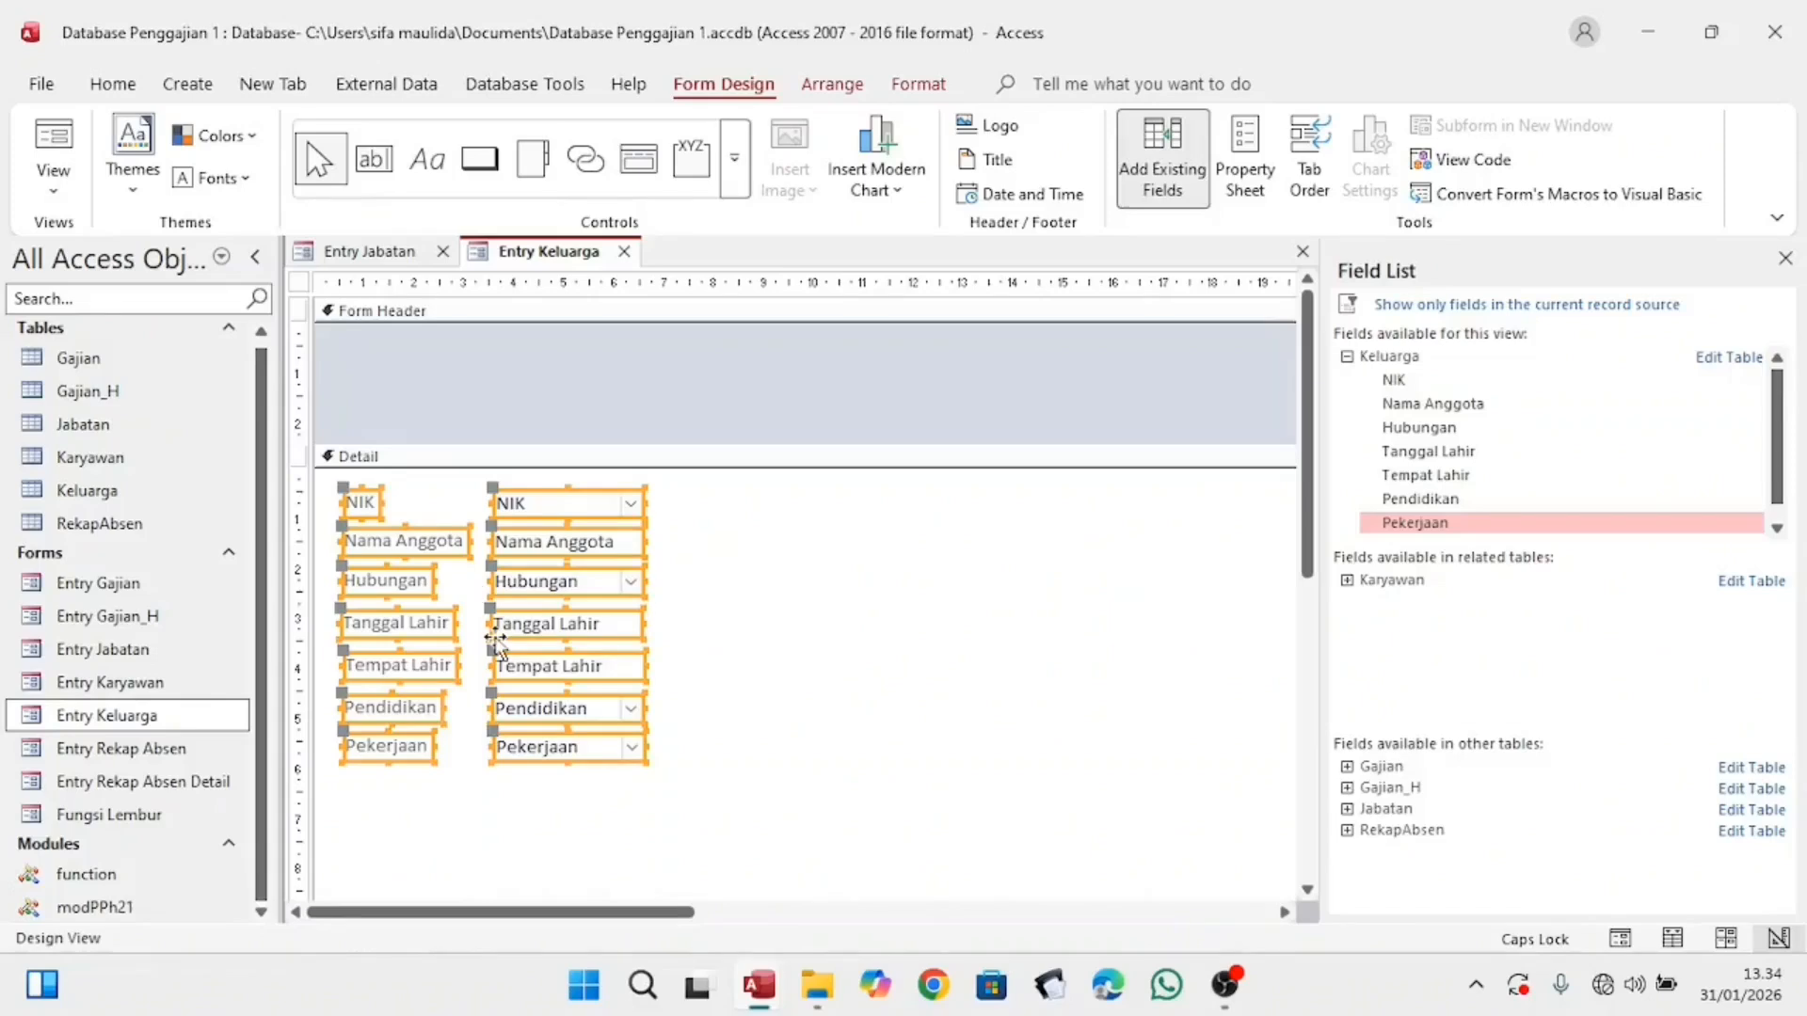
left_click(832, 83)
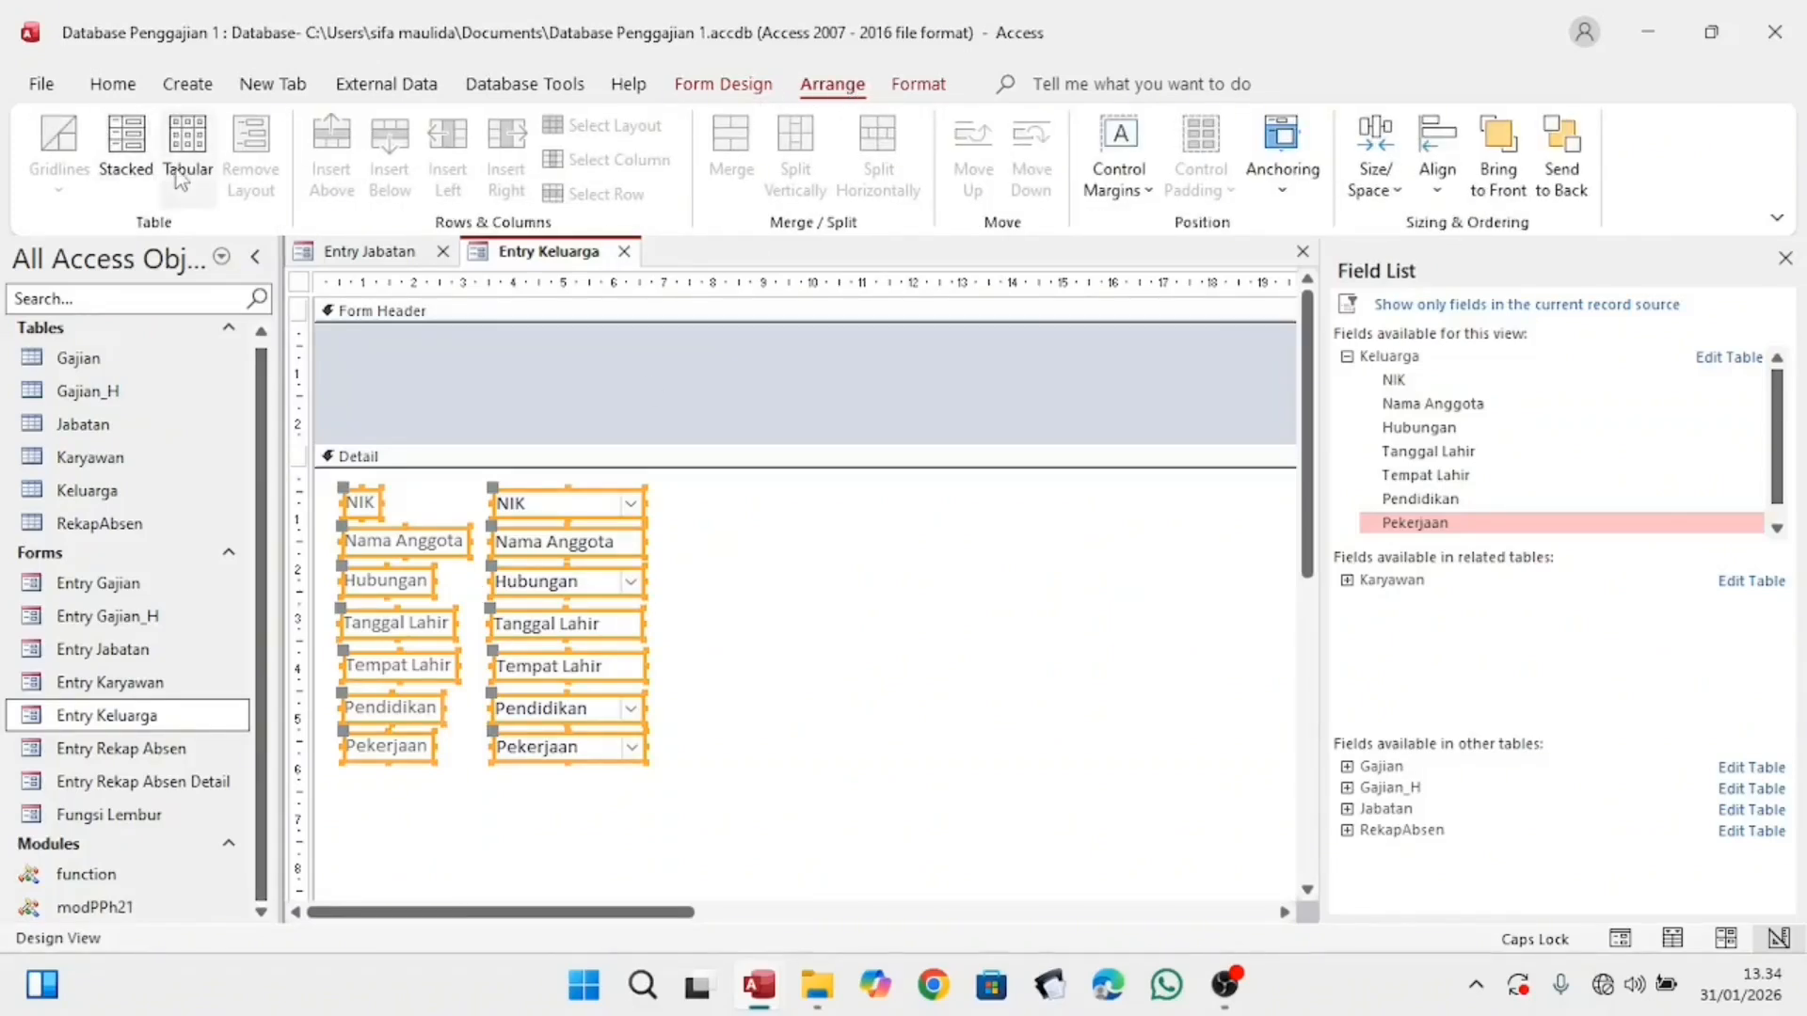
left_click(210, 158)
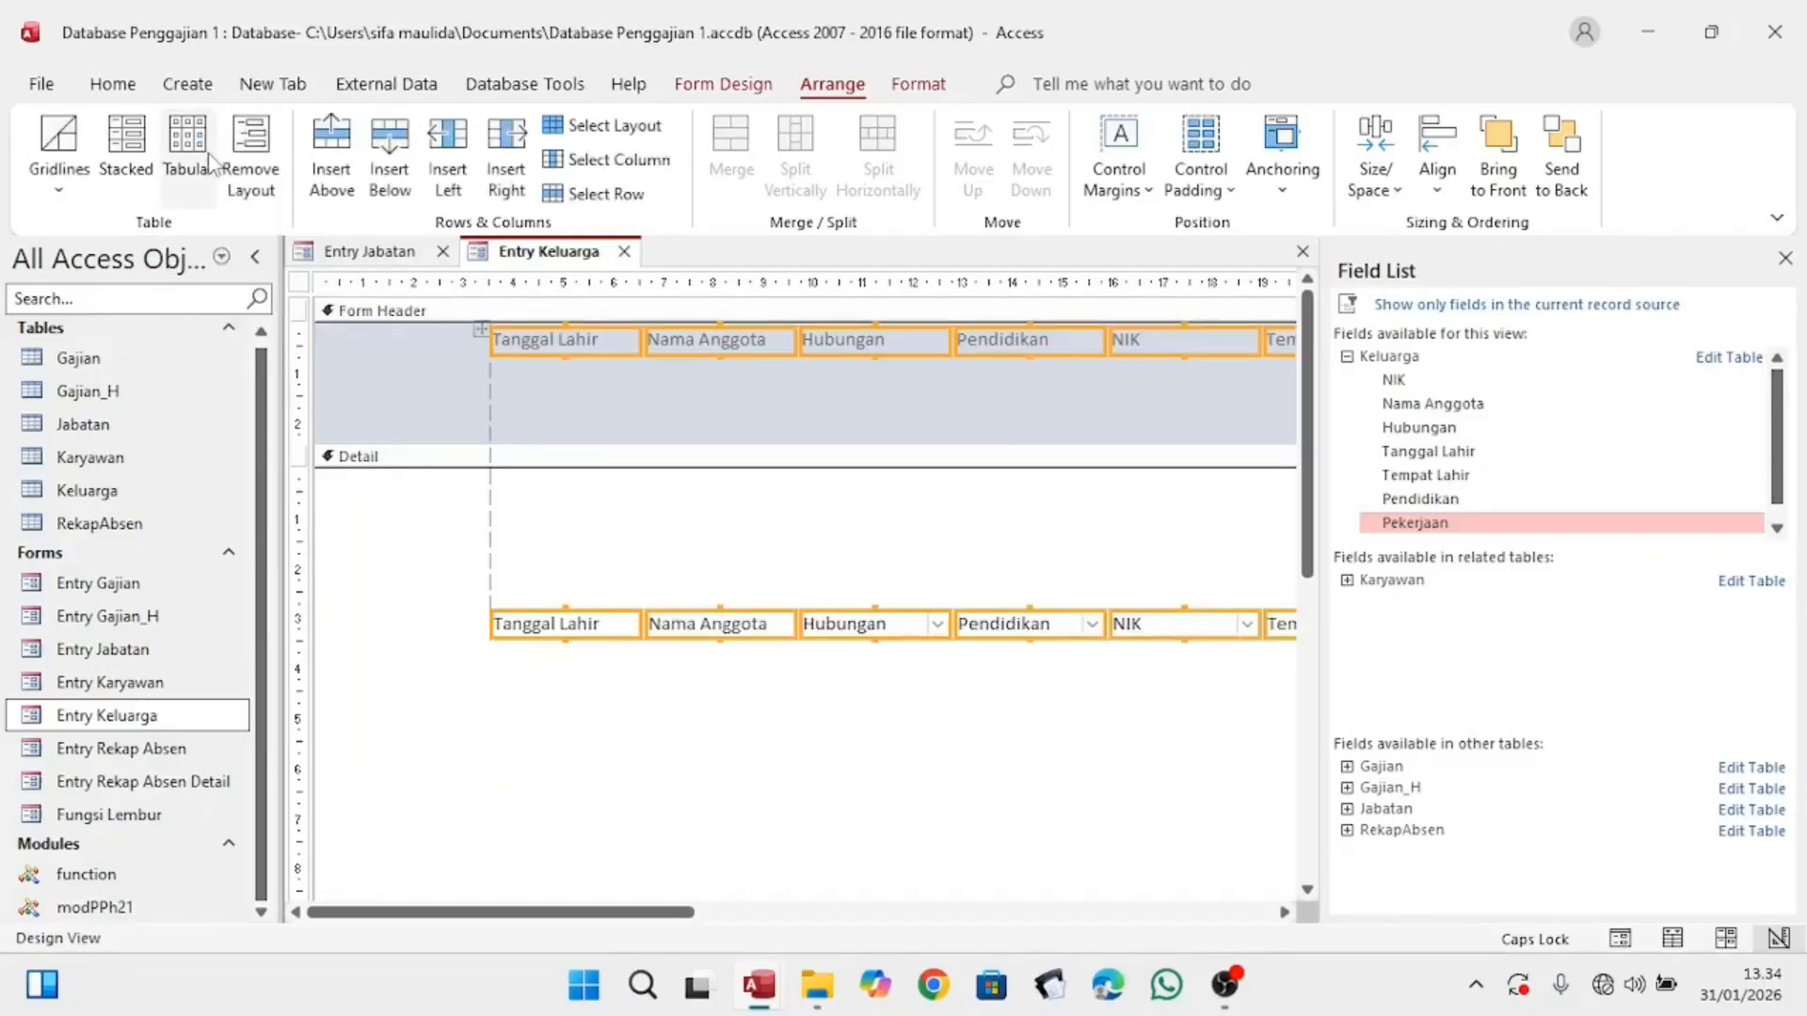
Step: Move the column labels down to the bottom edge of the Form Header and the field row up to the top of Detail
left_click_drag(556, 911, 658, 925)
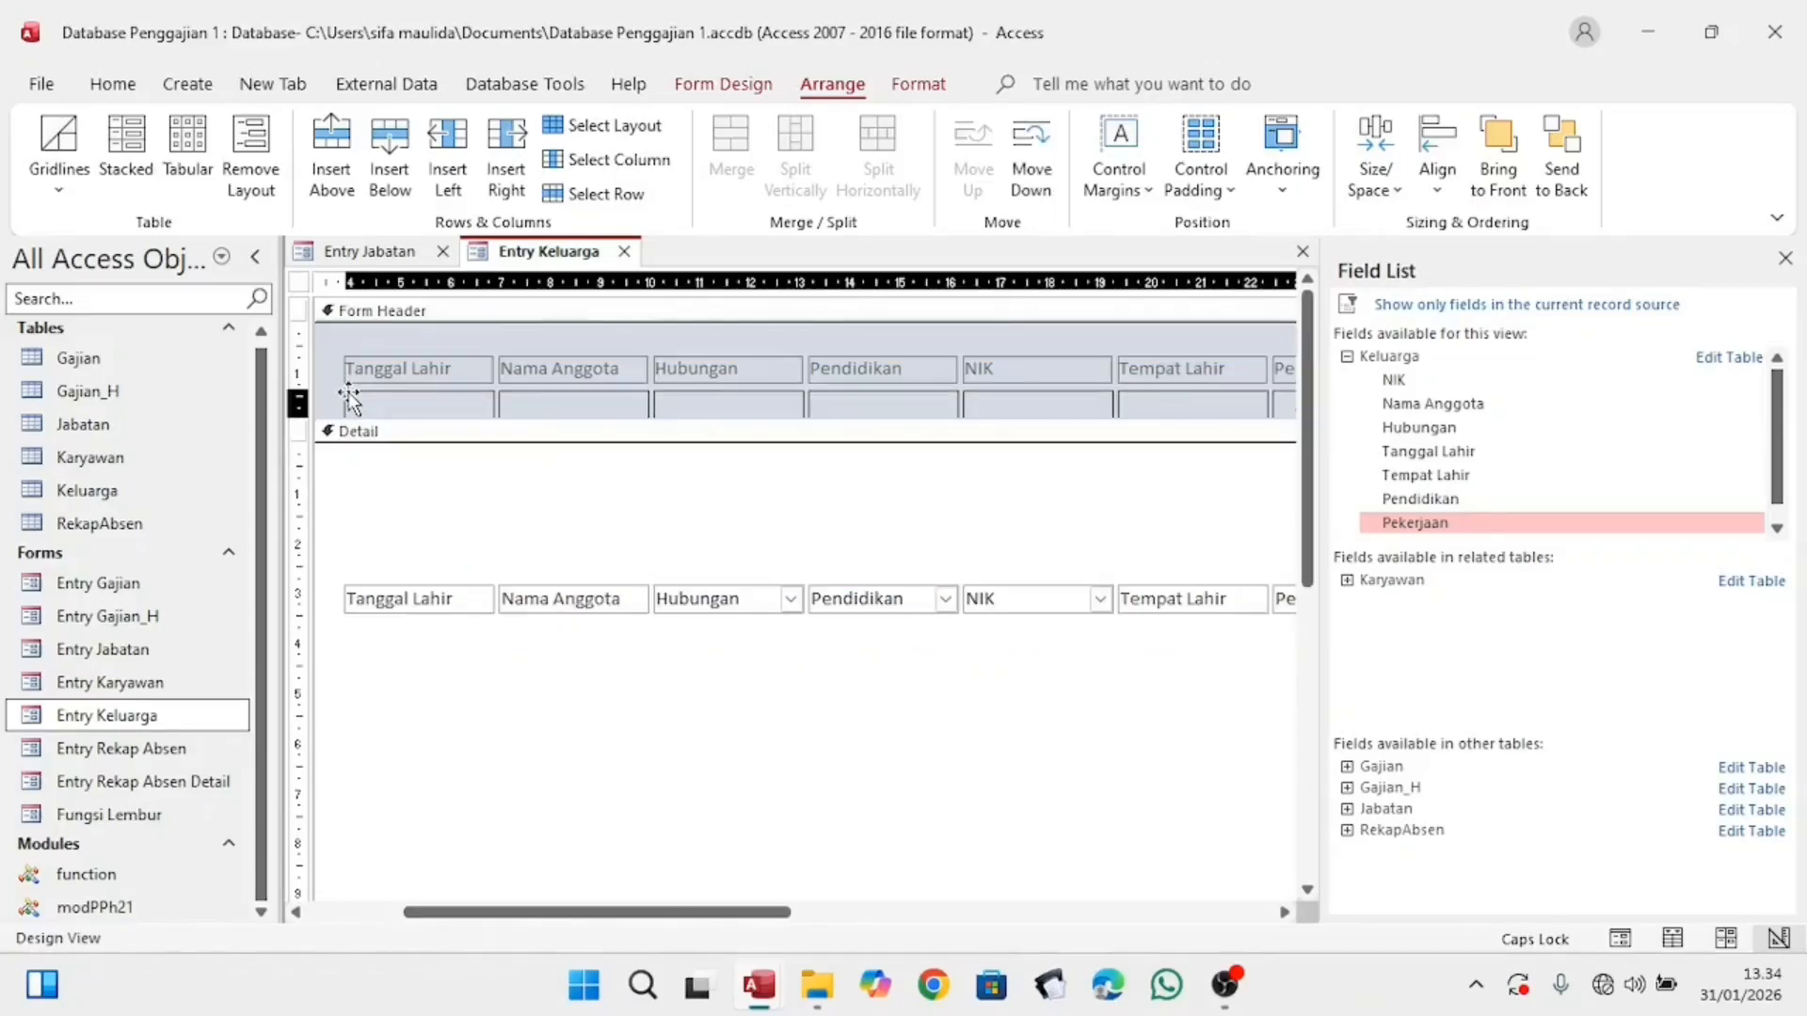
left_click_drag(348, 395, 348, 390)
left_click(405, 598)
left_click(341, 585)
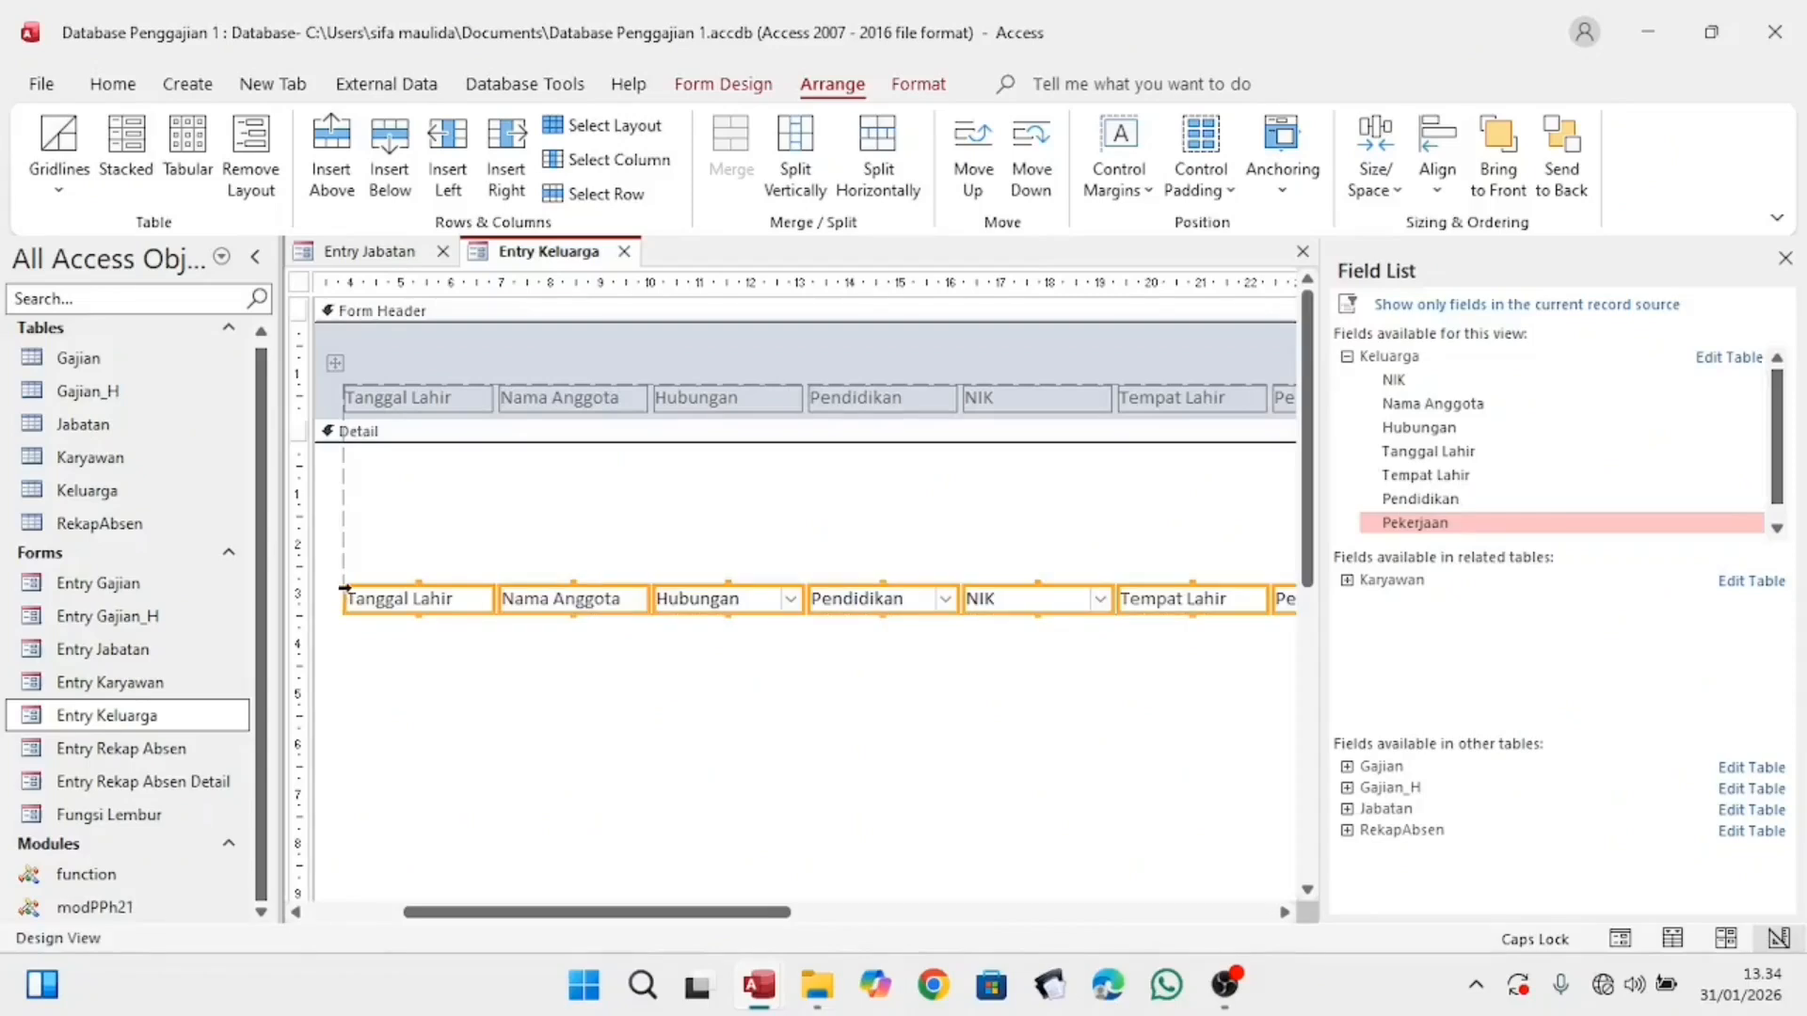
left_click_drag(392, 603, 403, 470)
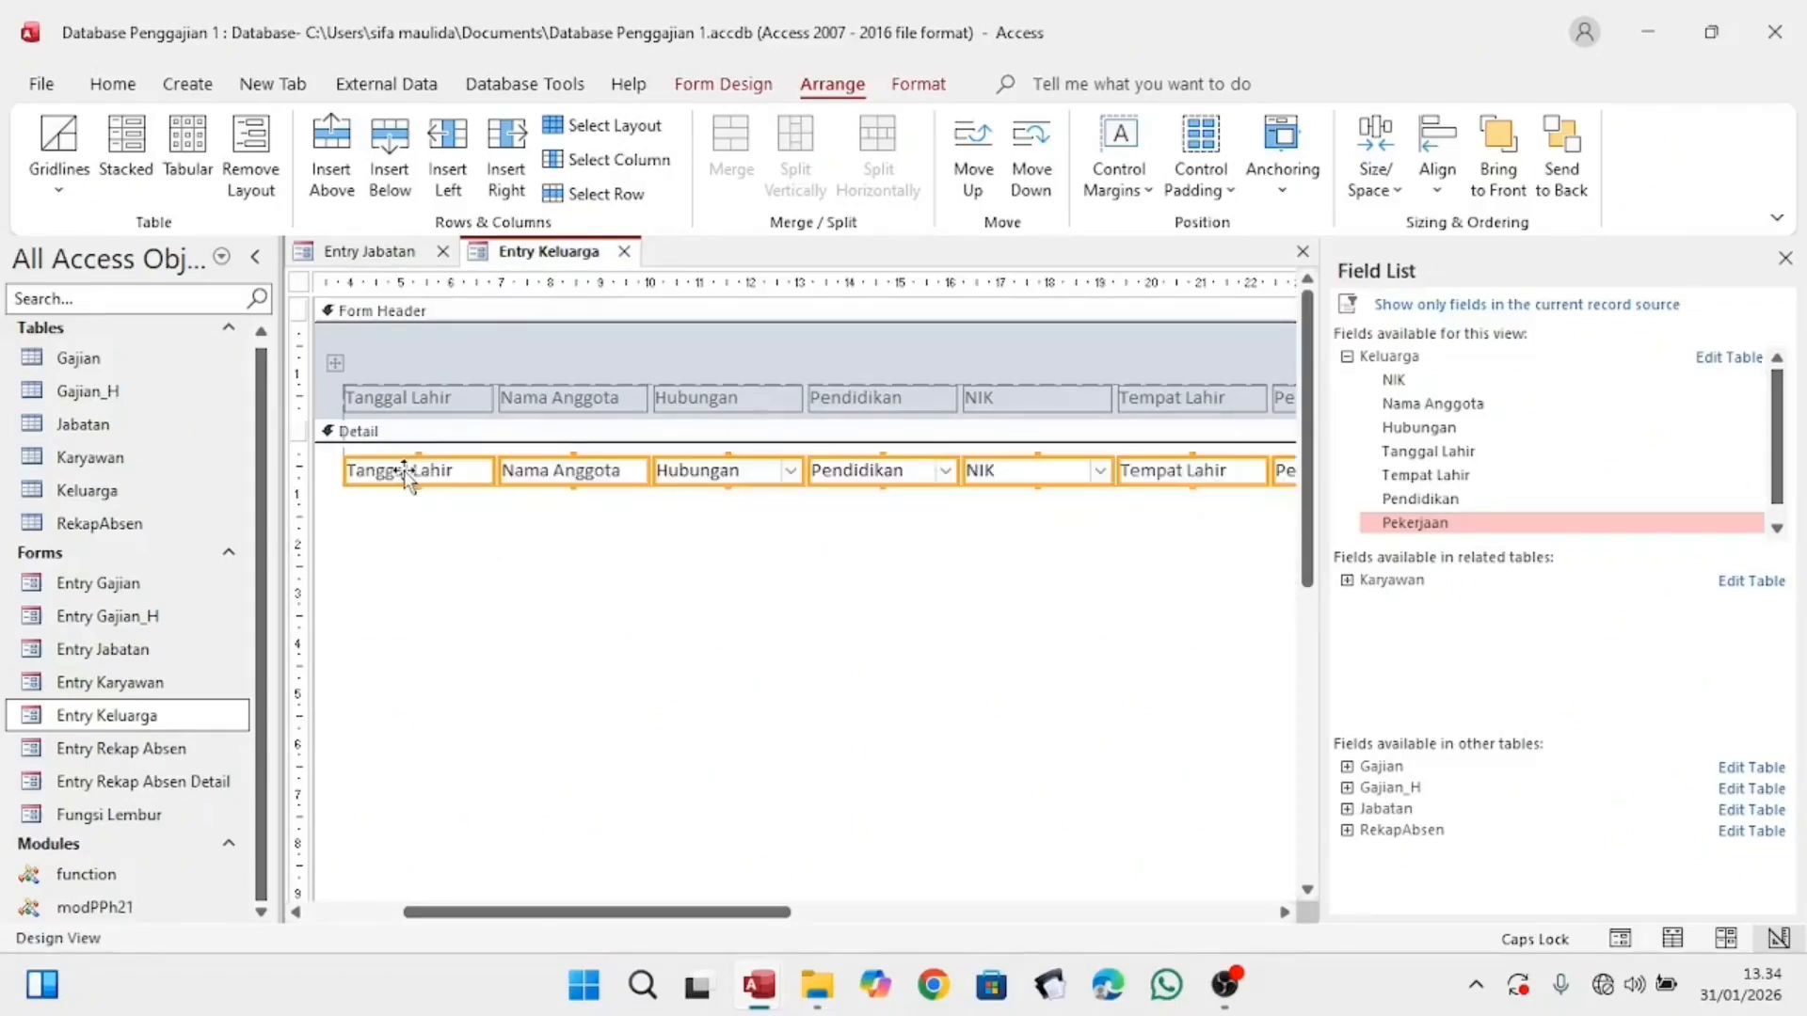
left_click(661, 618)
Step: Select the label and field rows together and shift them to the left edge of the Entry Keluarga form
left_click_drag(701, 909, 562, 856)
left_click_drag(475, 366, 1209, 497)
key("Left")
key("Left")
key("Left")
key("Left")
key("Left")
key("Left")
key("Left")
key("Left")
key("Left")
key("Left")
key("Left")
key("Left")
key("Left")
key("Left")
key("Left")
key("Left")
key("Left")
key("Left")
key("Left")
key("Left")
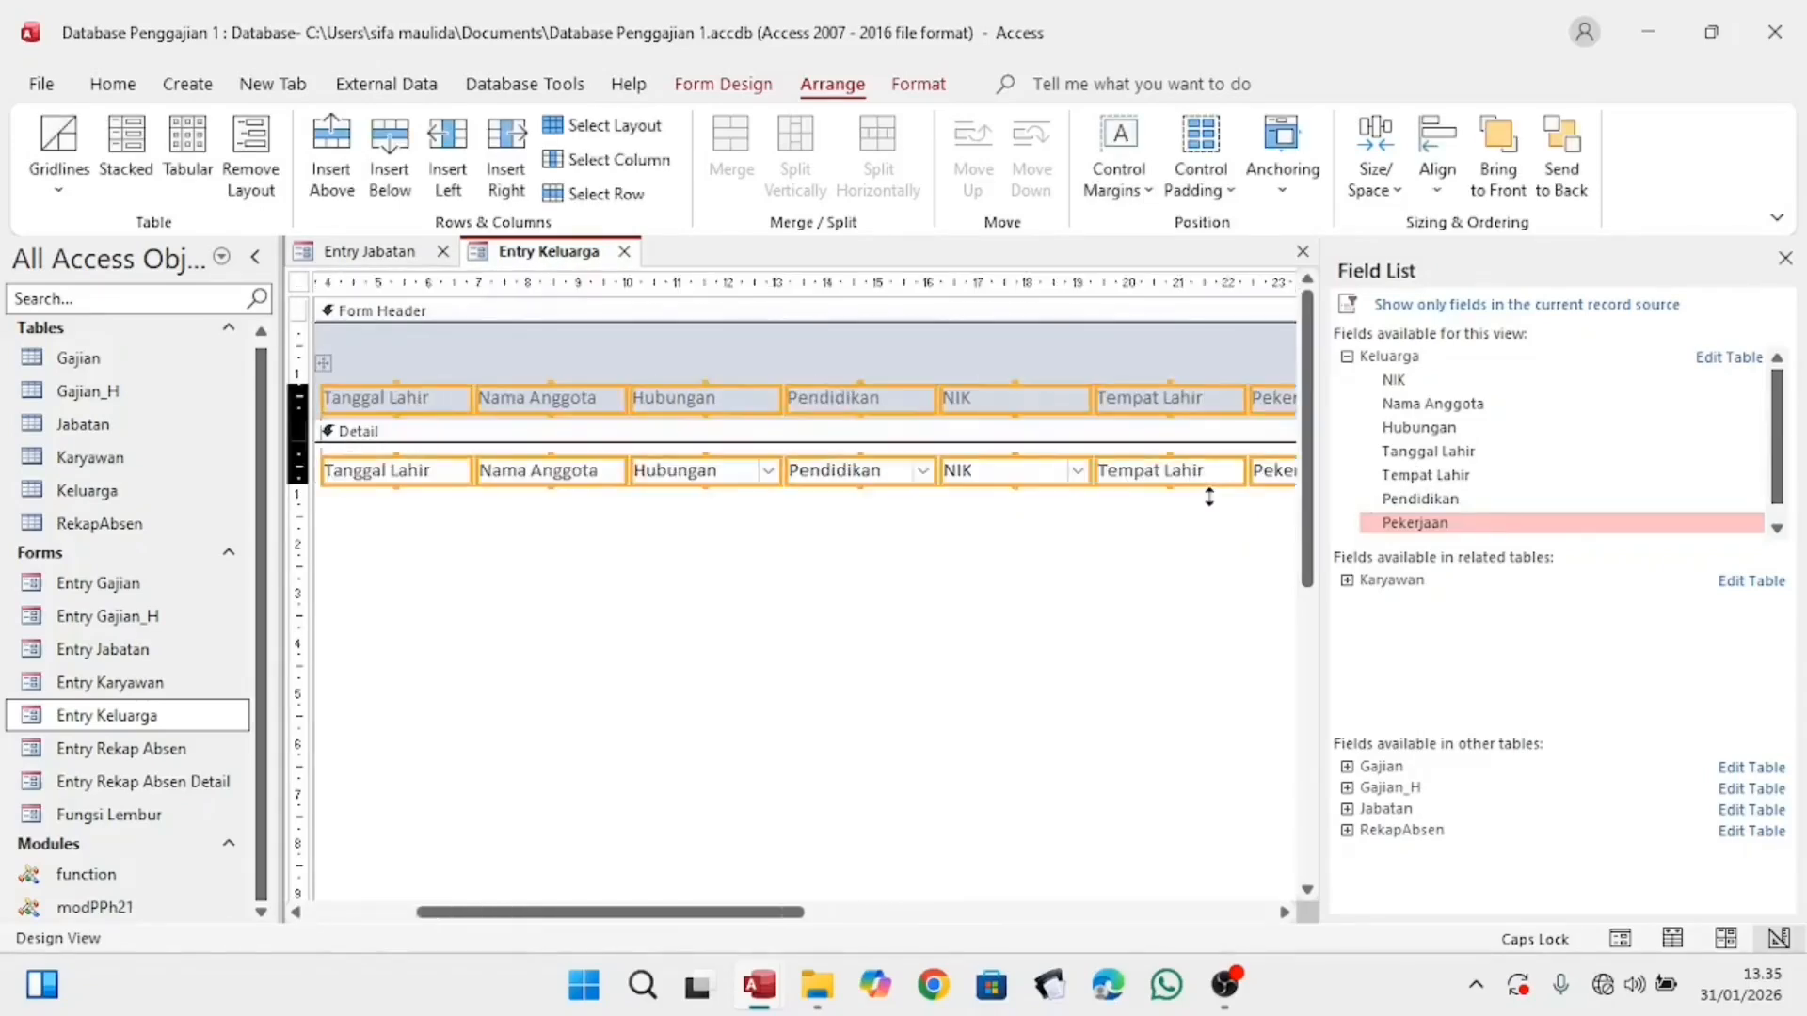
key("Left")
key("Left")
key("Left")
key("Left")
key("Left")
key("Left")
key("Left")
key("Left")
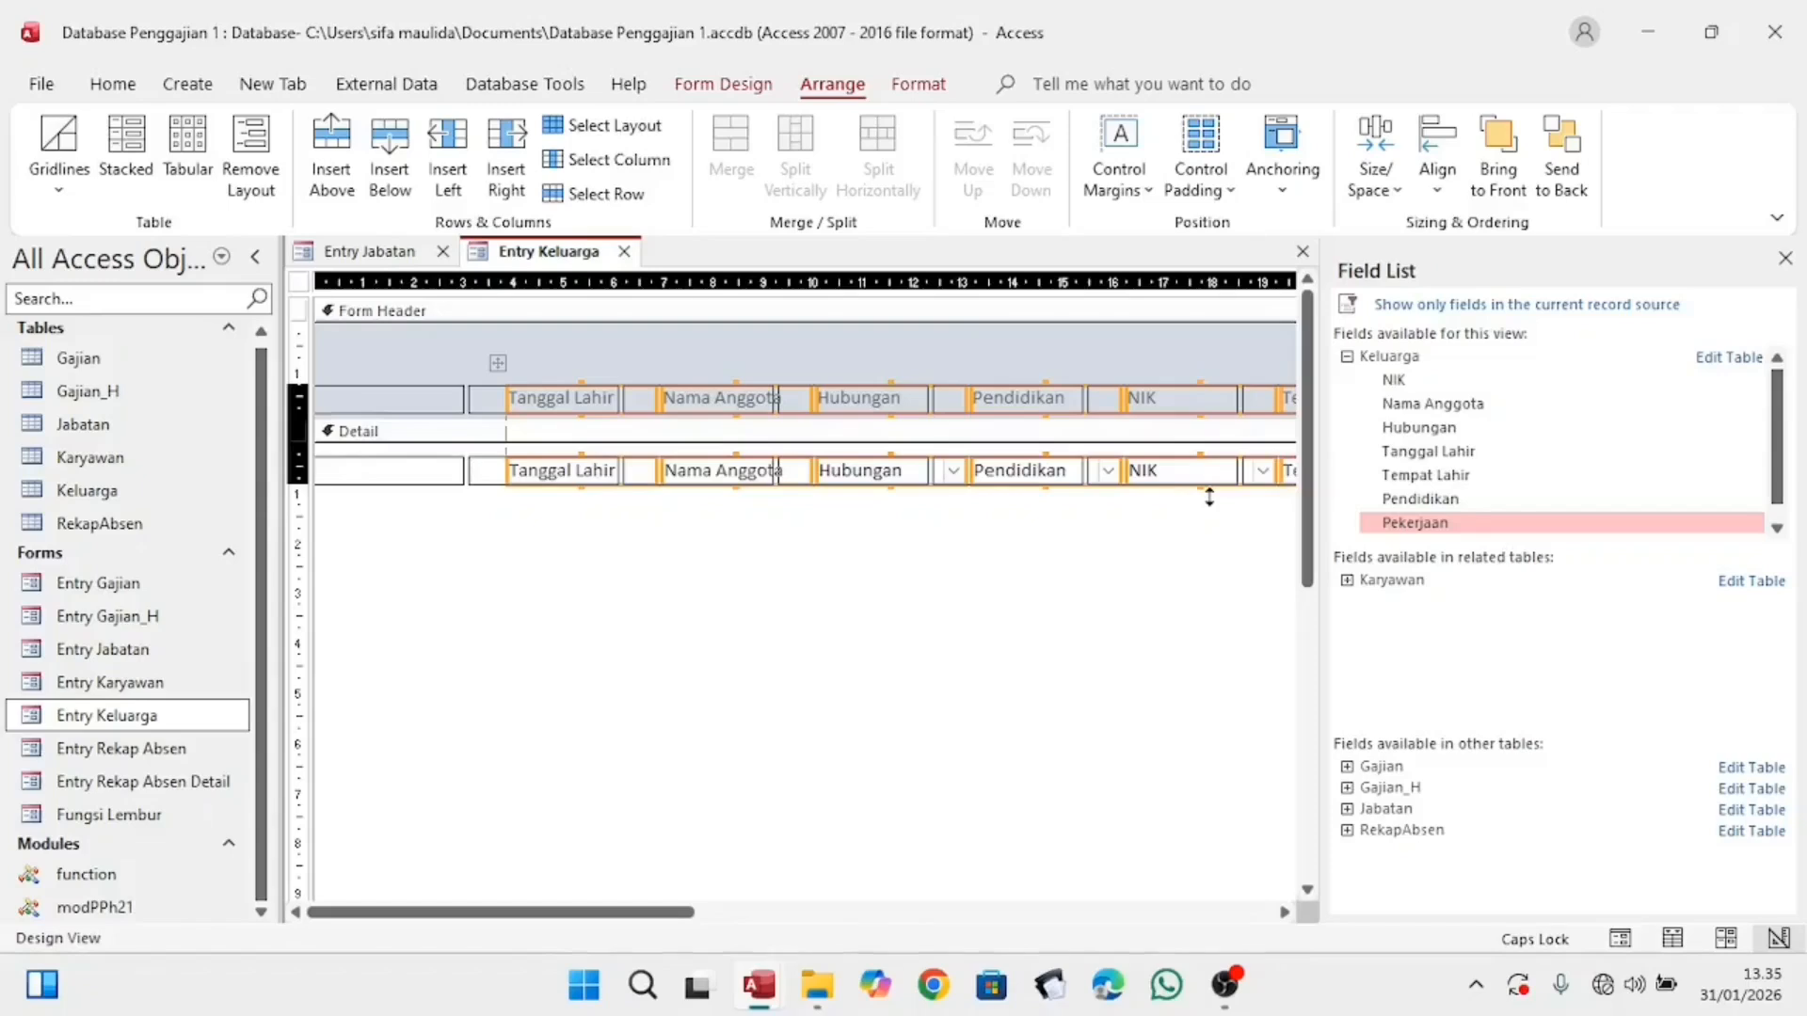
key("Right")
key("Right")
key("Right")
key("Right")
key("Right")
key("Right")
key("Right")
key("Right")
key("Right")
key("Right")
key("Right")
key("Right")
key("Right")
key("Right")
key("Right")
key("Right")
key("Right")
key("Right")
key("Right")
key("Right")
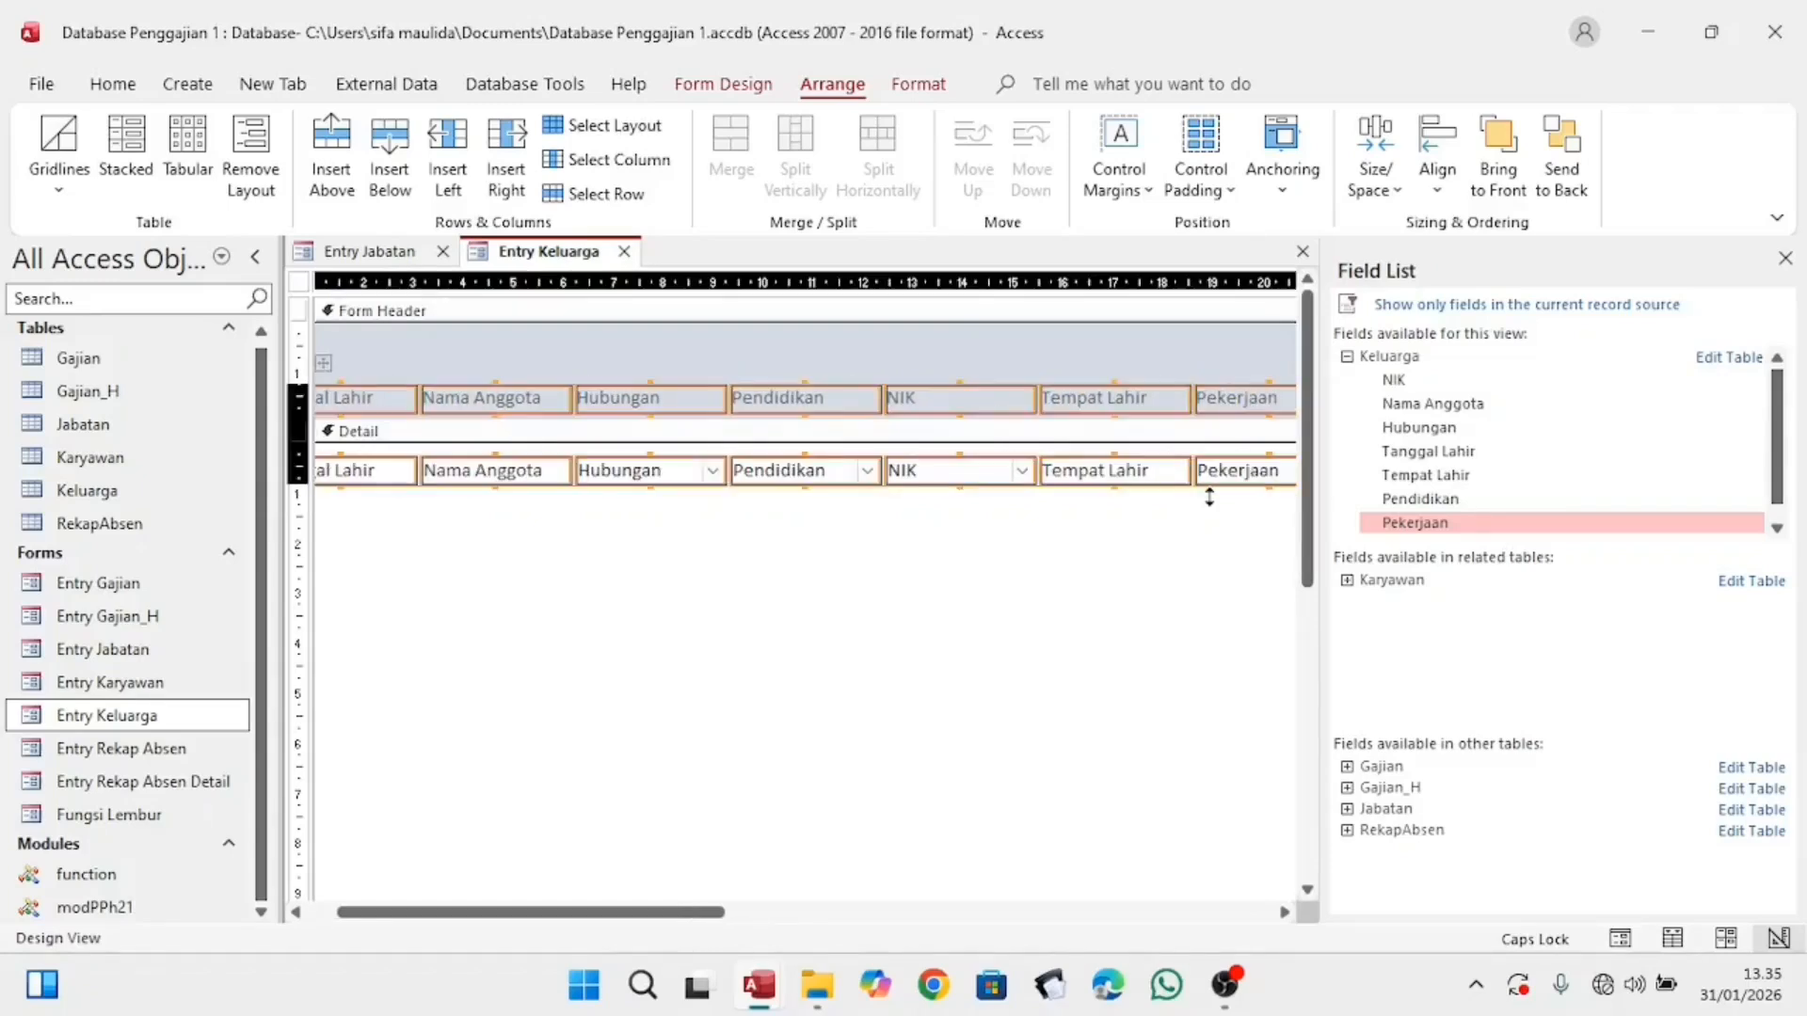
left_click_drag(778, 914, 470, 926)
left_click_drag(484, 403, 403, 432)
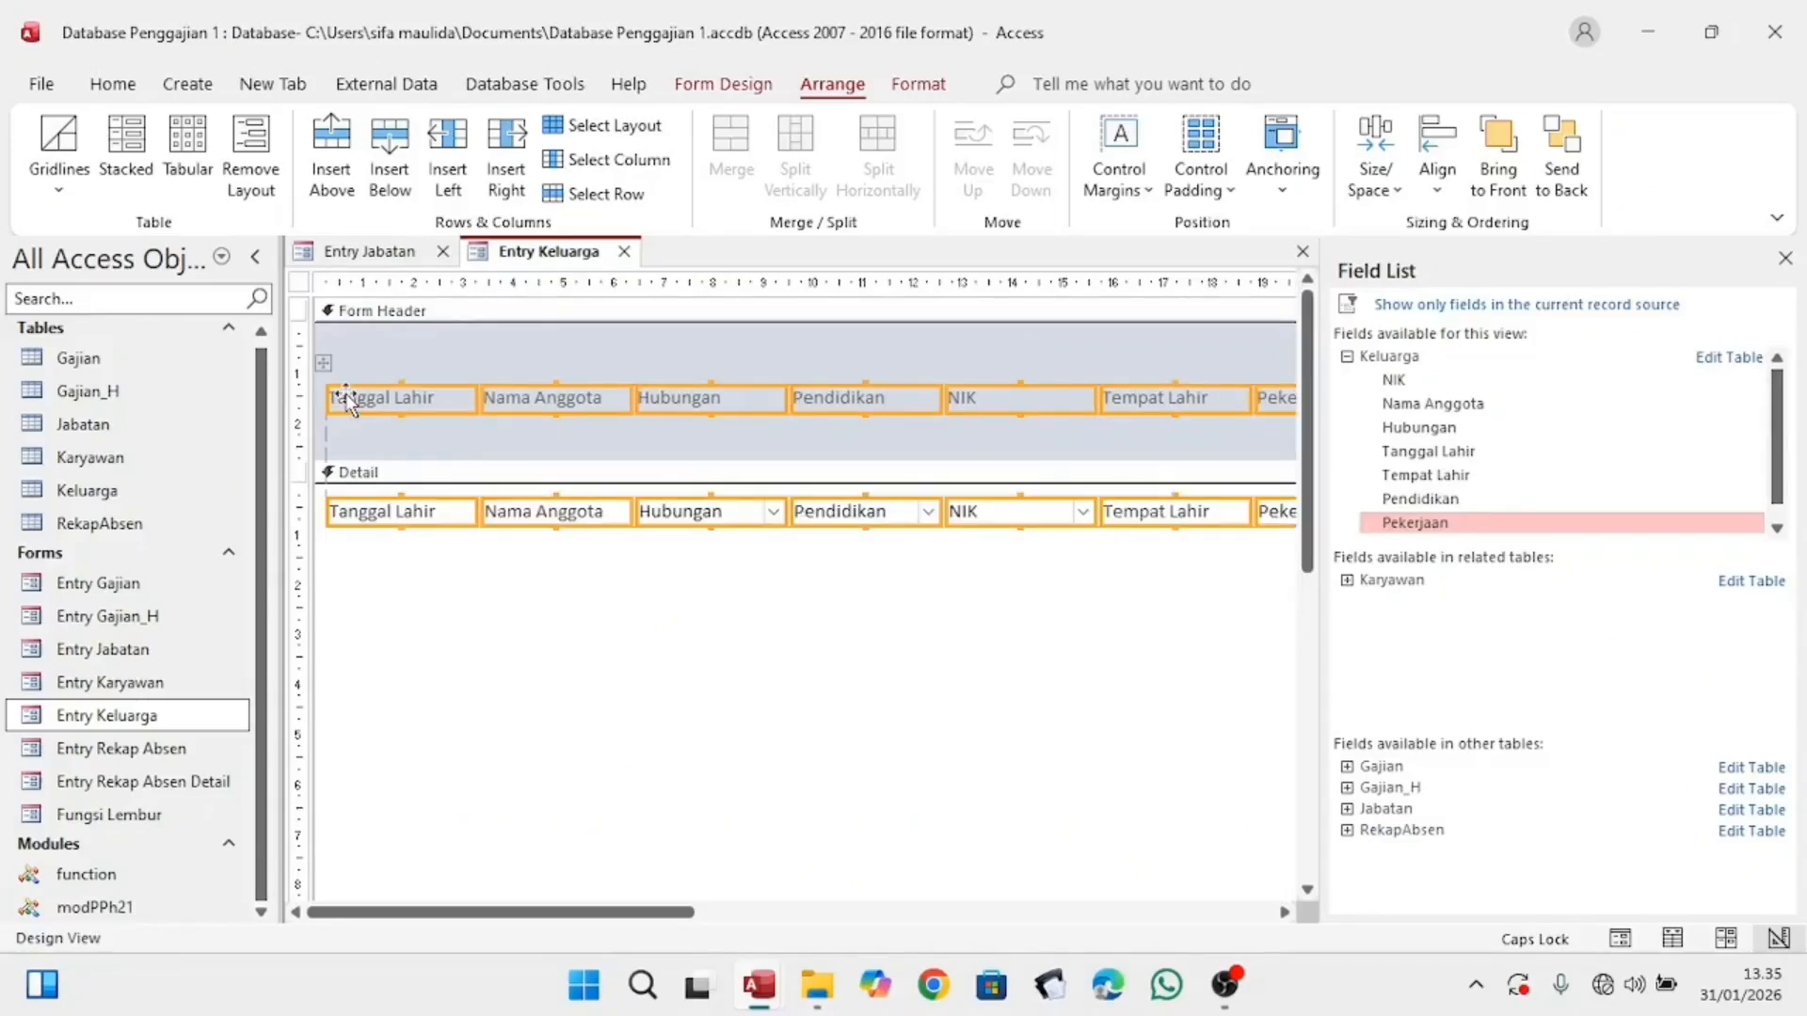
Step: Lower the row of column labels to the bottom of the enlarged Form Header, just above the Detail section
left_click_drag(326, 371, 331, 428)
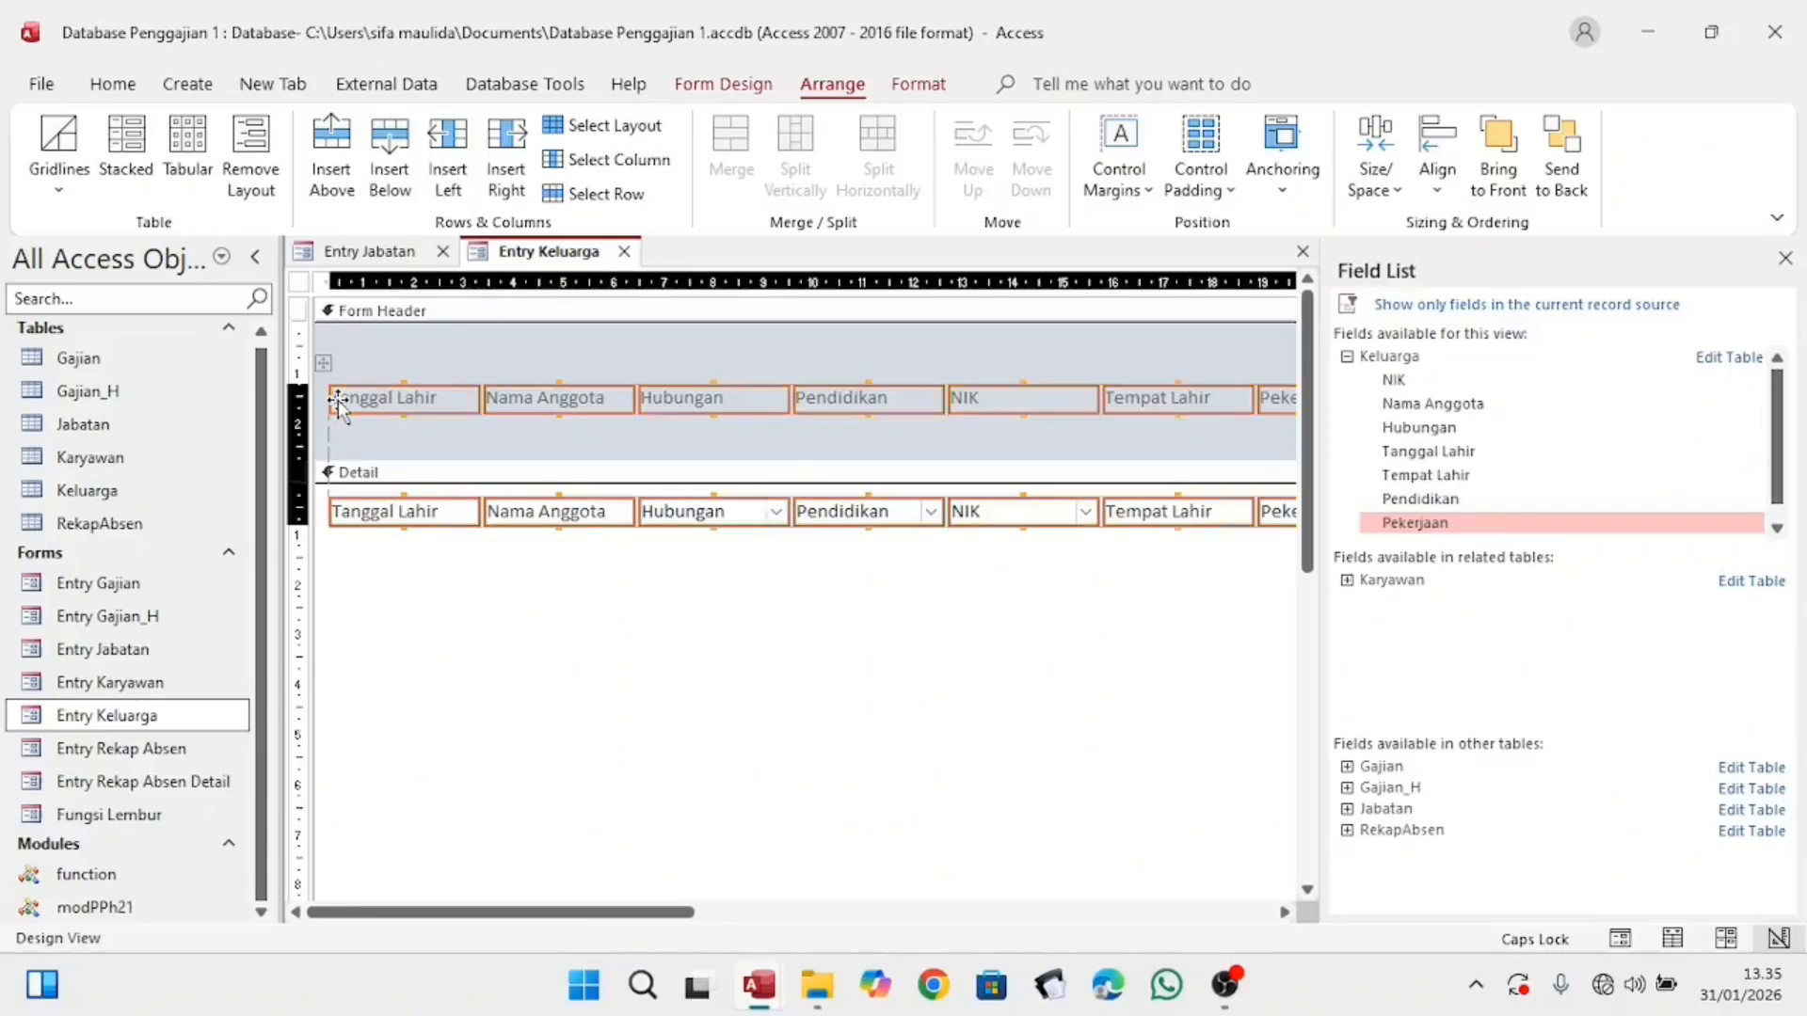
left_click(410, 425)
left_click(391, 401)
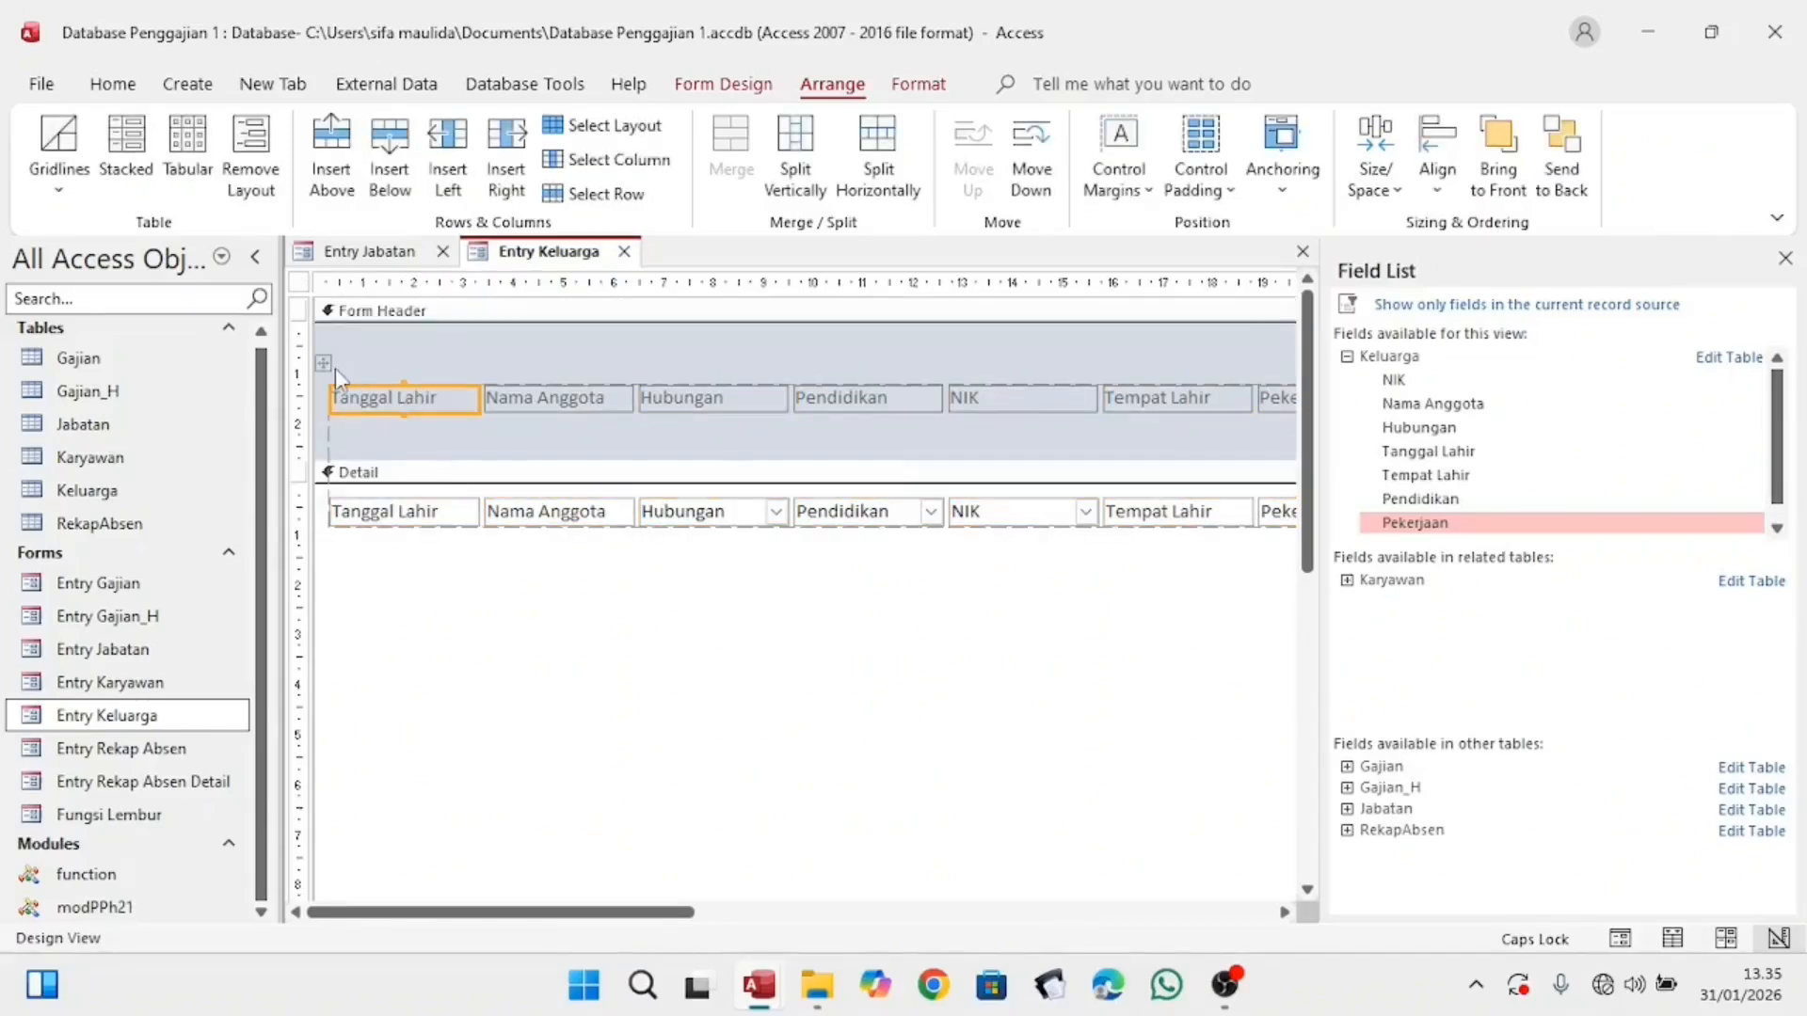
left_click_drag(329, 386, 325, 440)
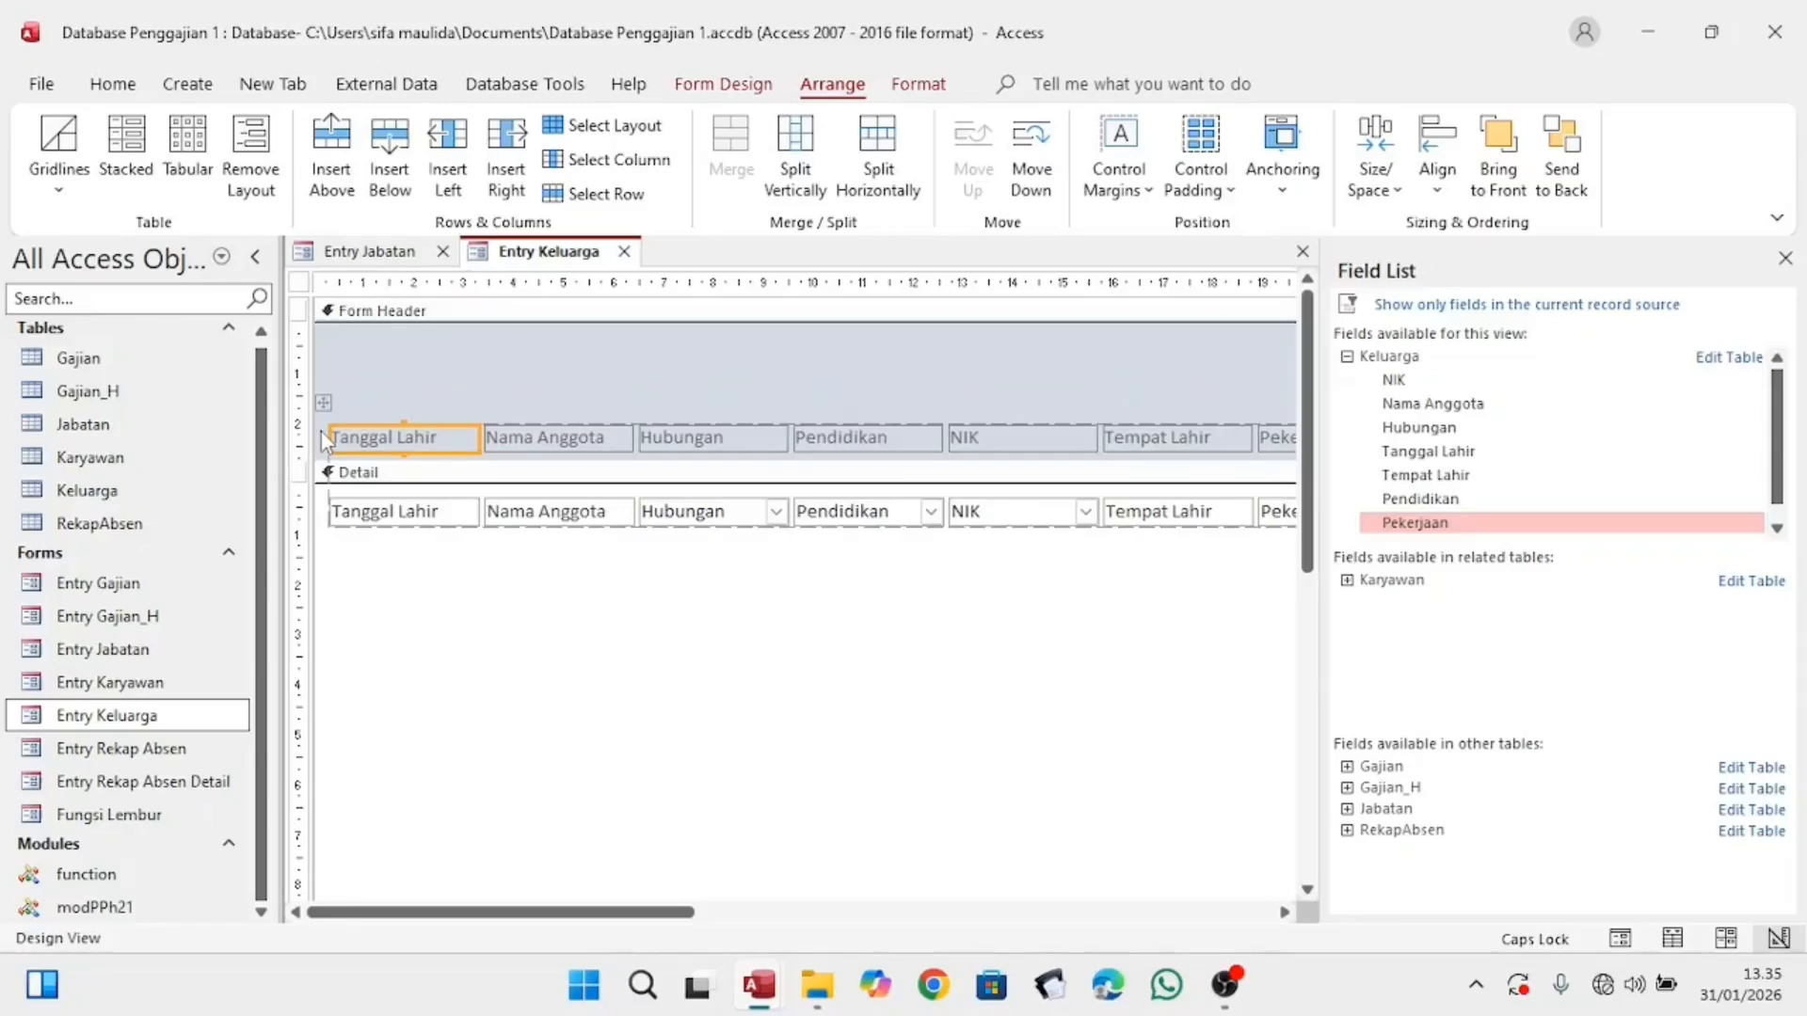
left_click(381, 480)
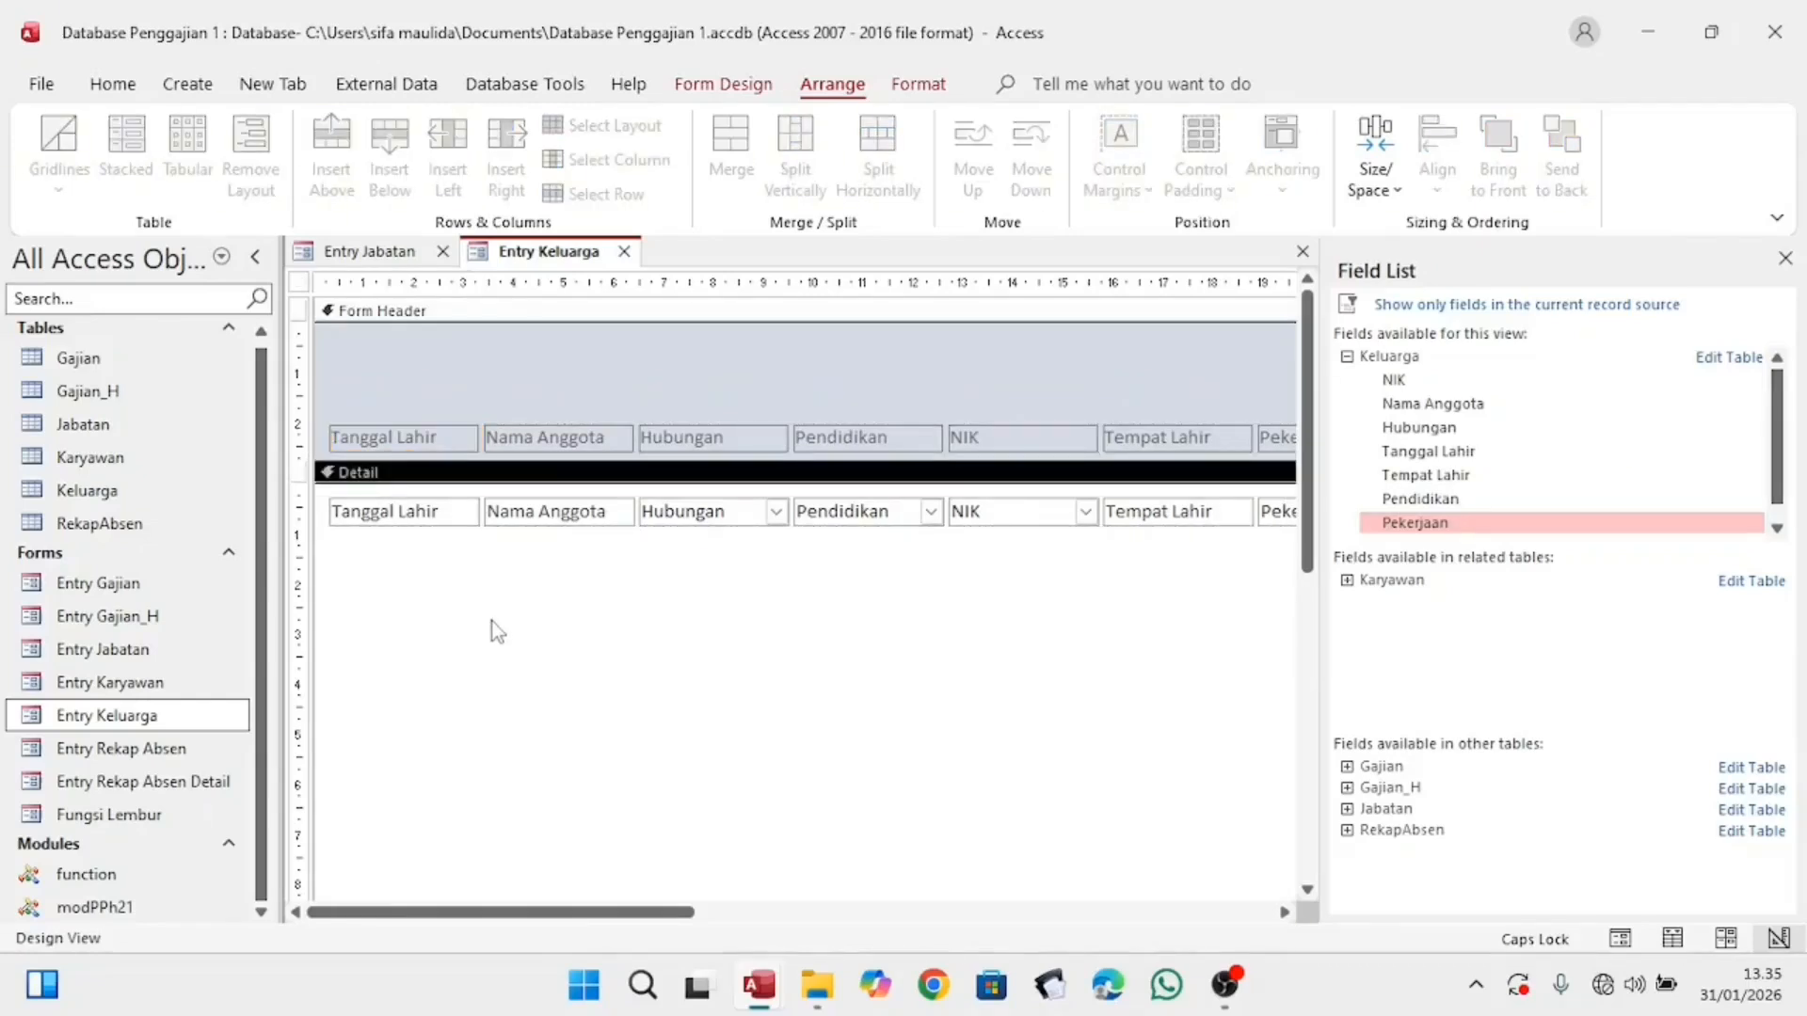
Step: Add a label reading FORM ENTRY KELUARGA in the Form Header above the column labels
left_click(187, 83)
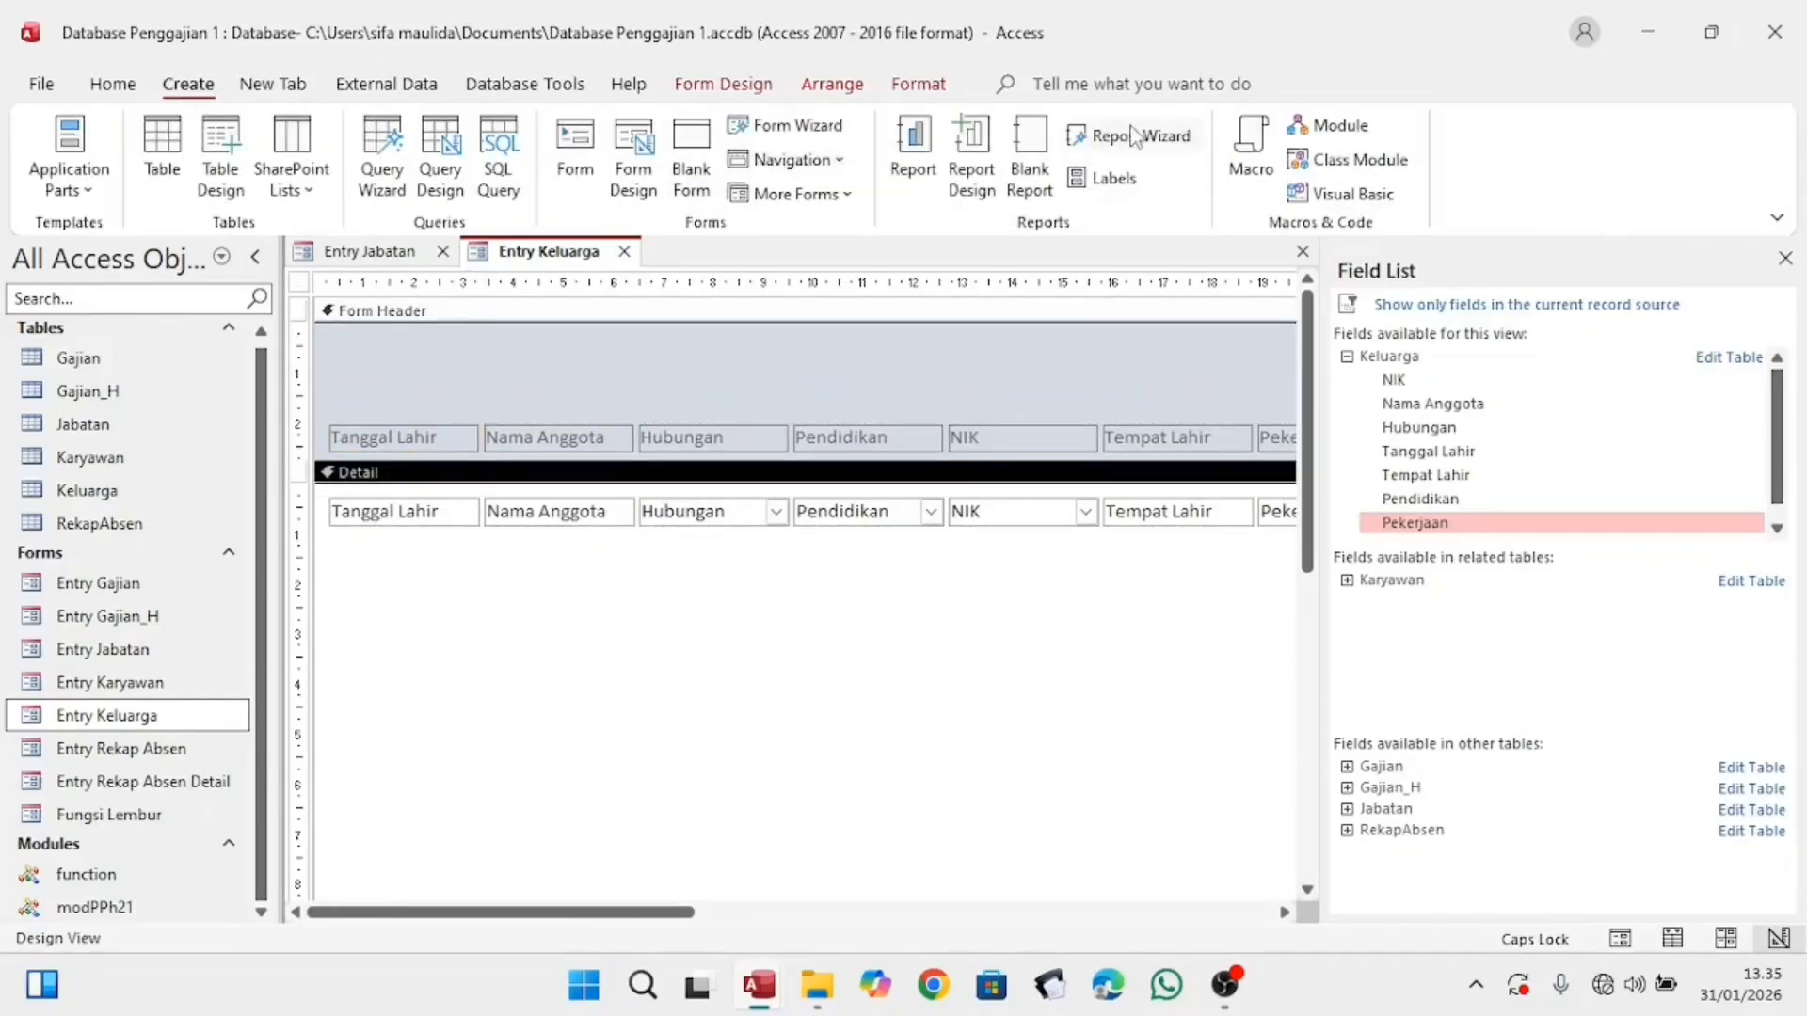
left_click(297, 88)
left_click(480, 84)
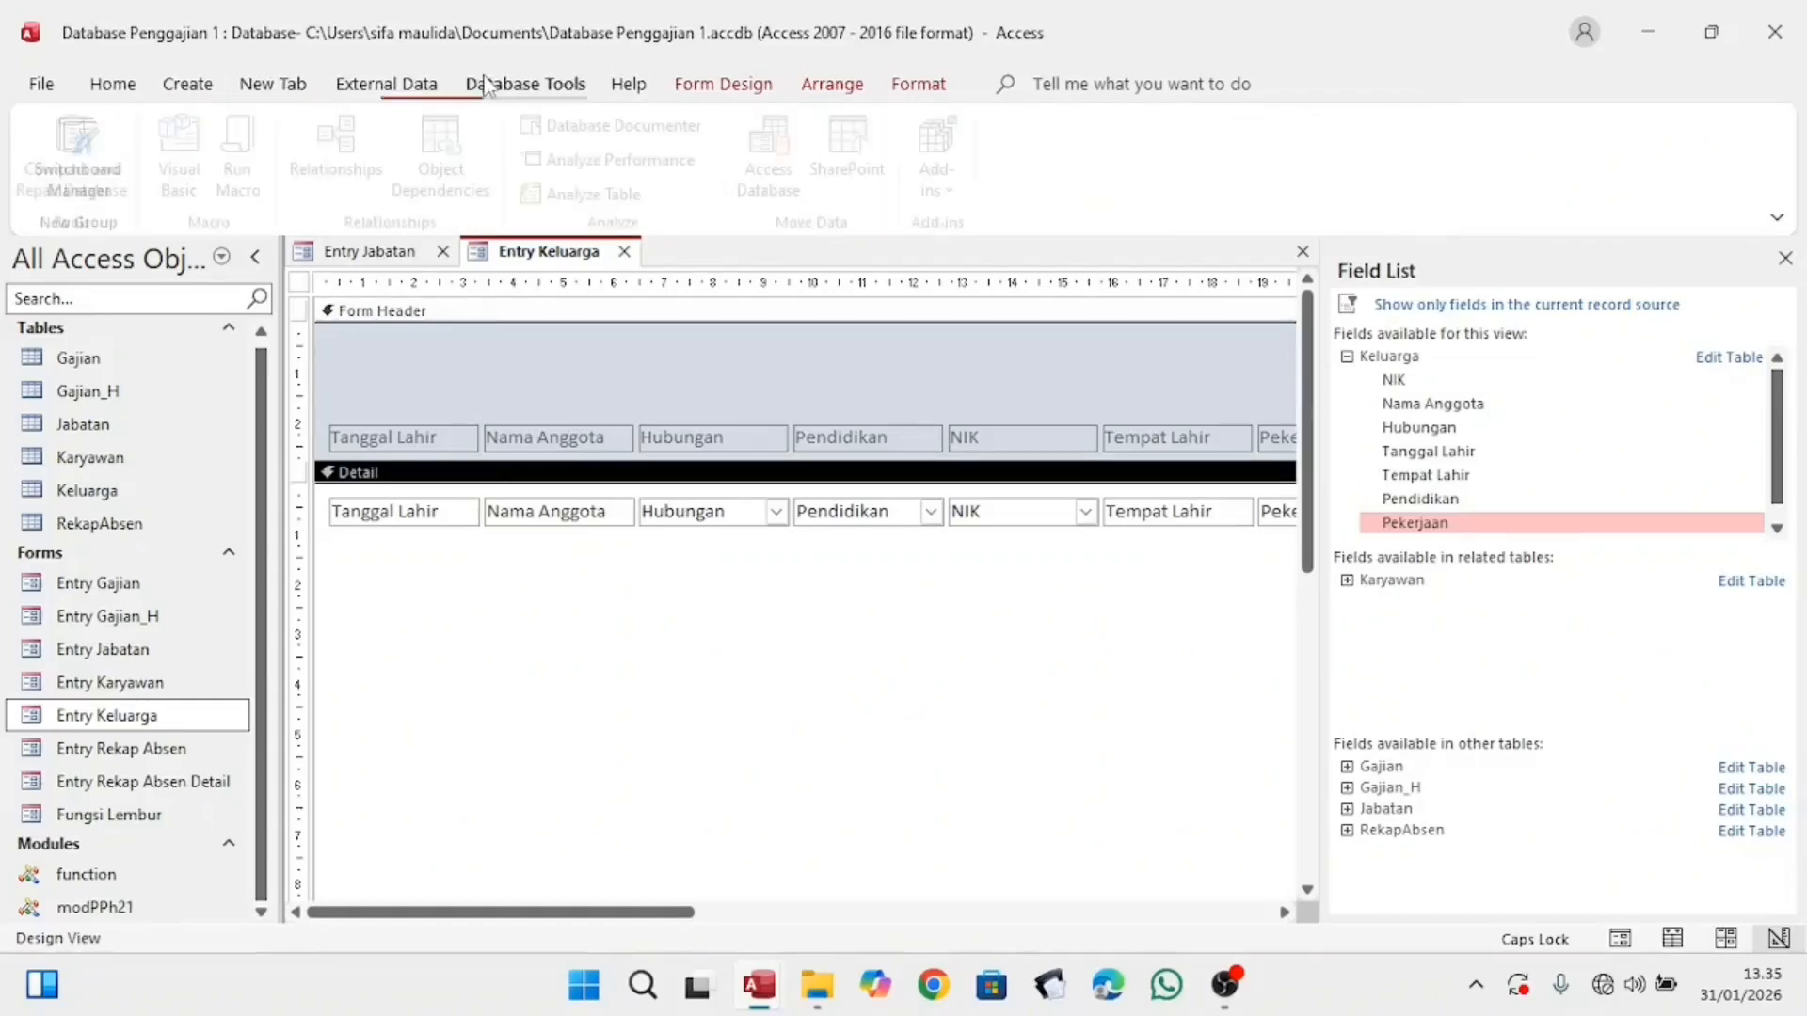
left_click(752, 84)
left_click(427, 158)
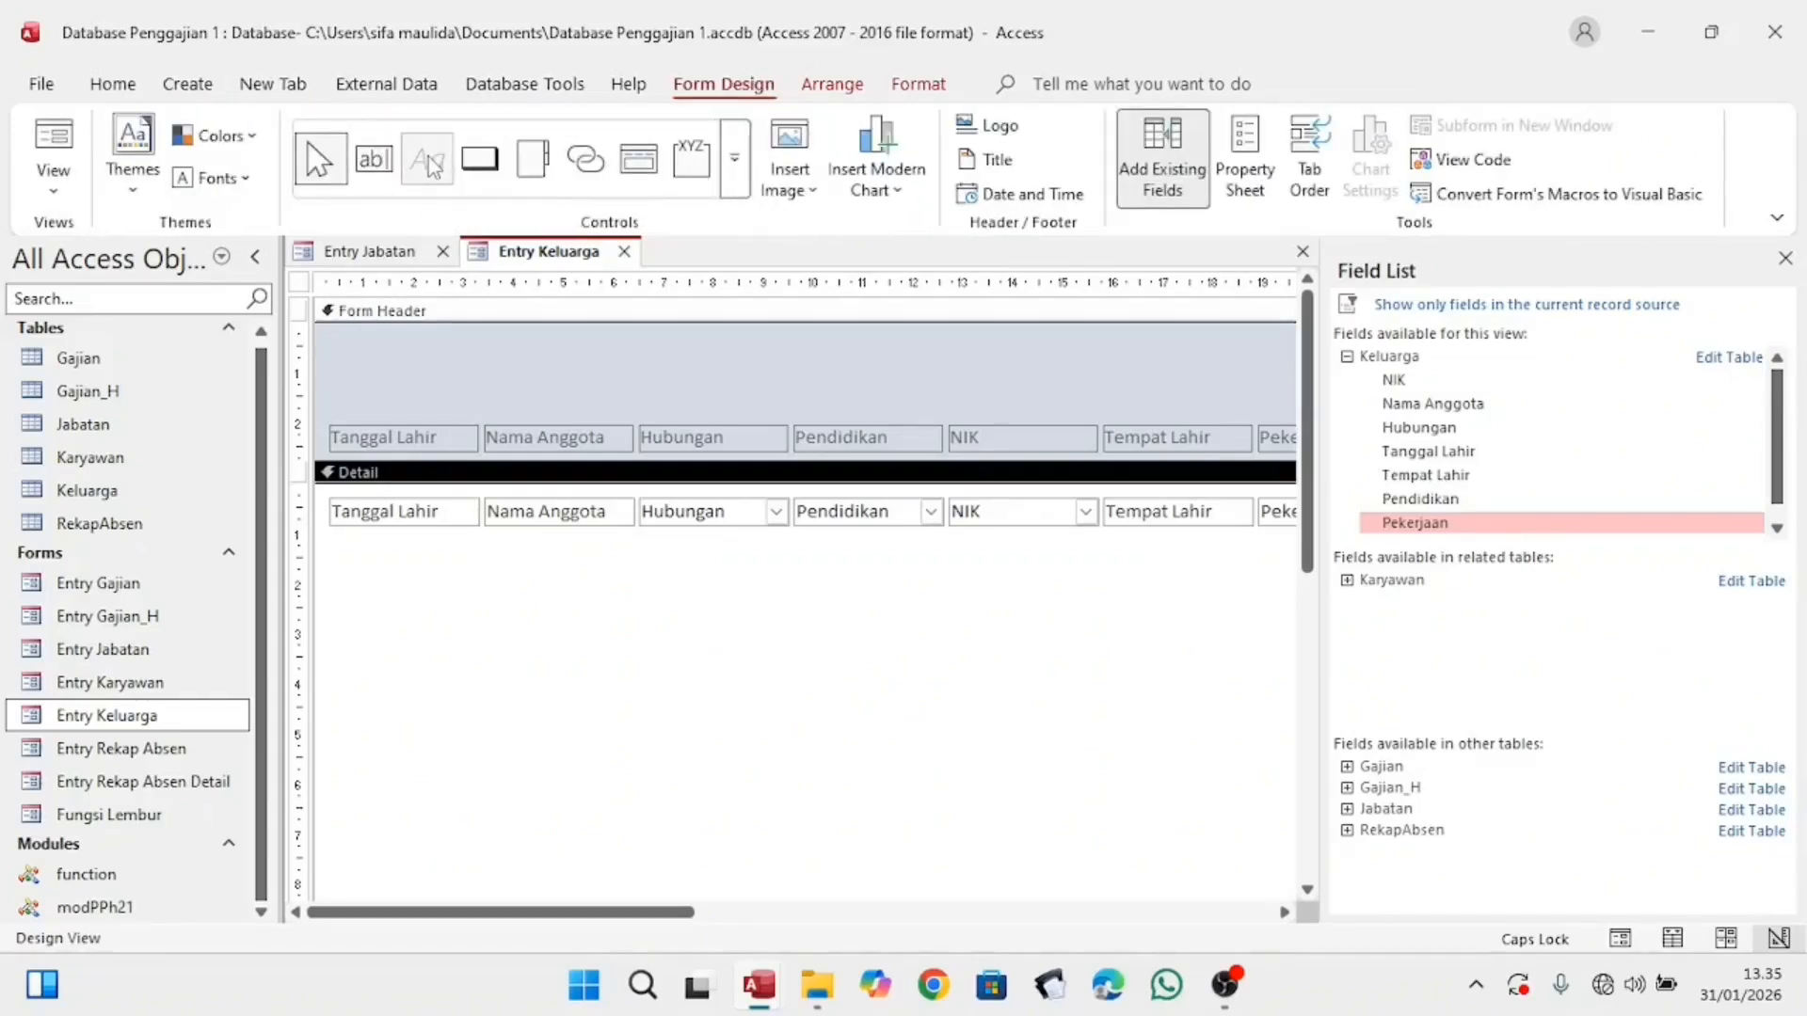
left_click(520, 361)
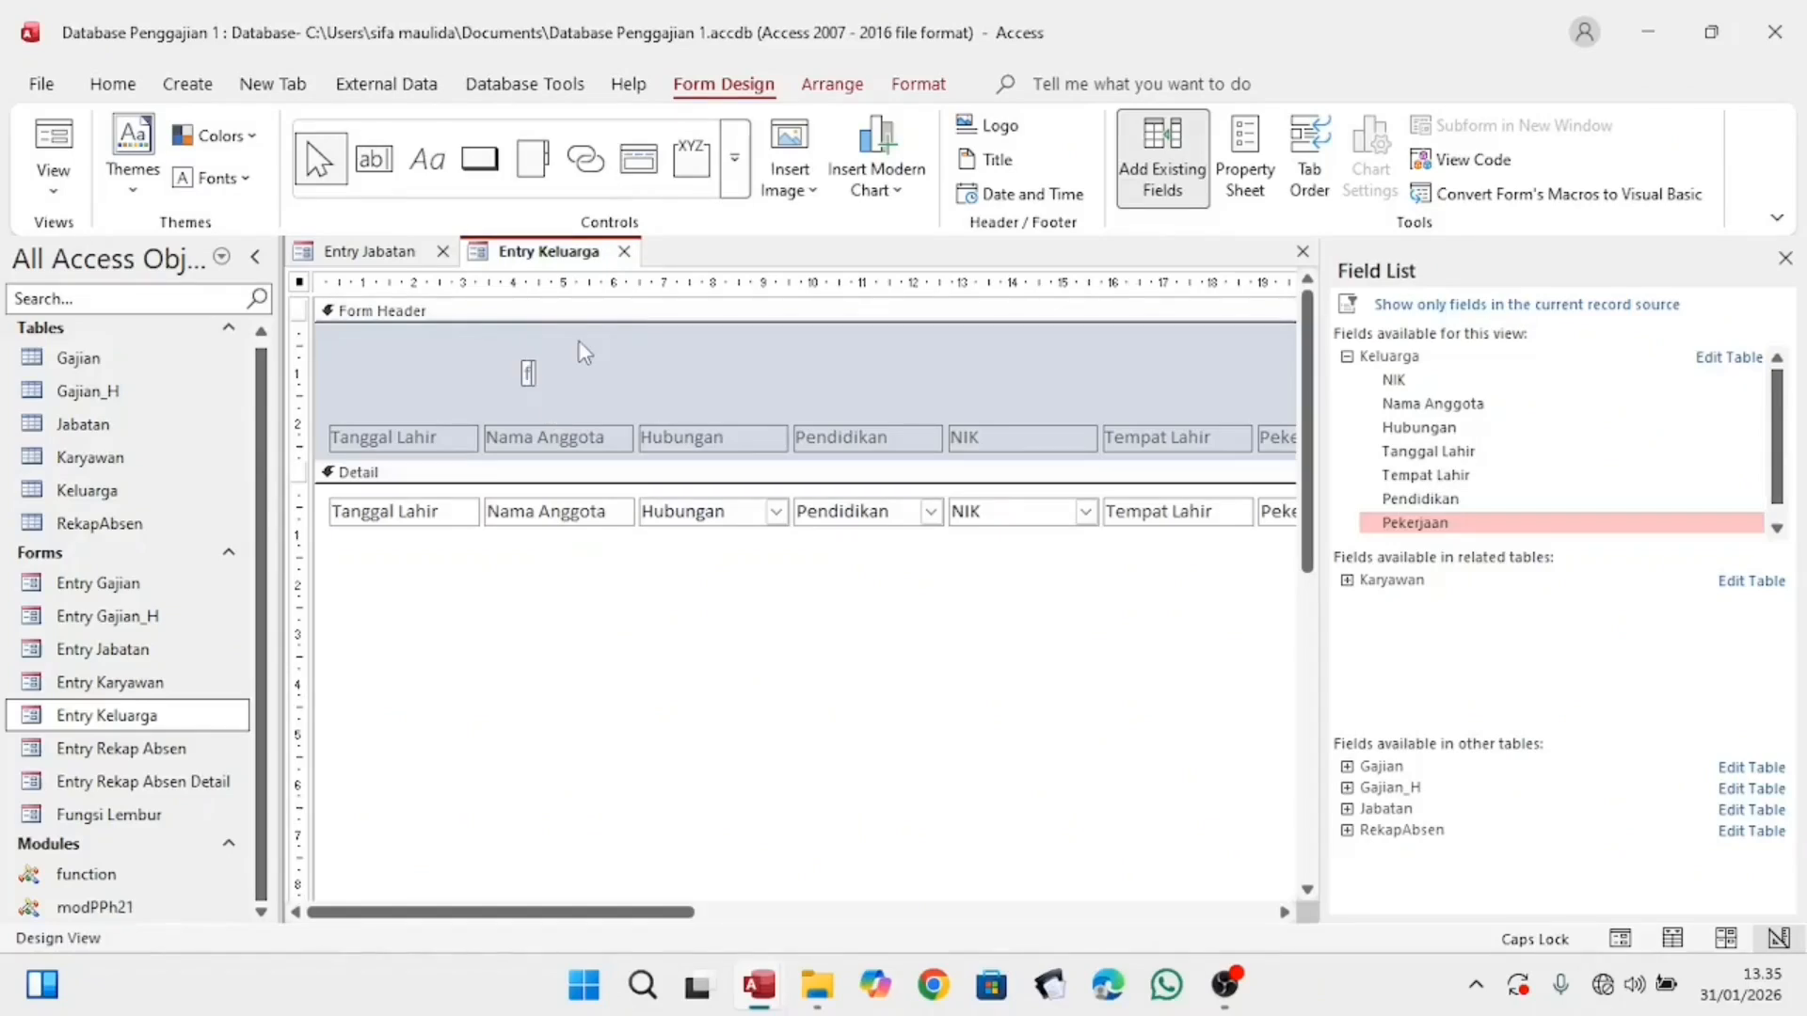
type("ENTRY K")
key("BackSpace")
key("BackSpace")
key("BackSpace")
key("BackSpace")
key("BackSpace")
type("FORM ENTRY KELUA")
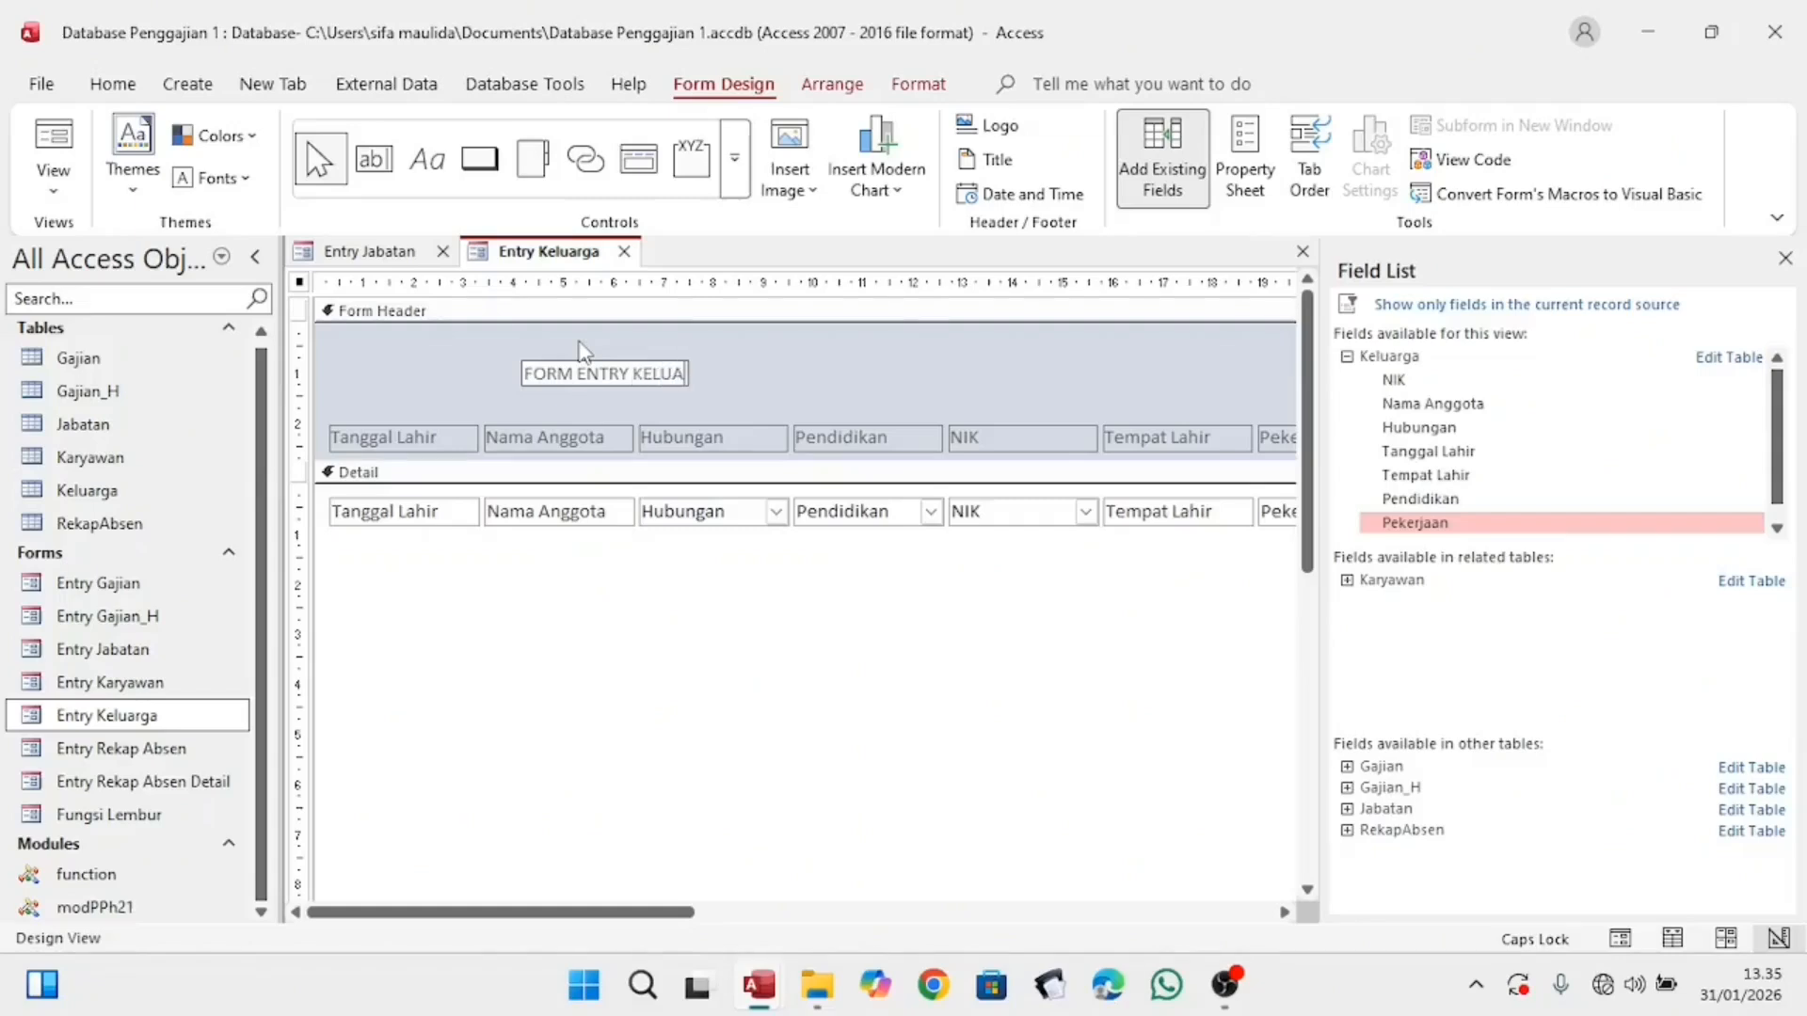
left_click(682, 614)
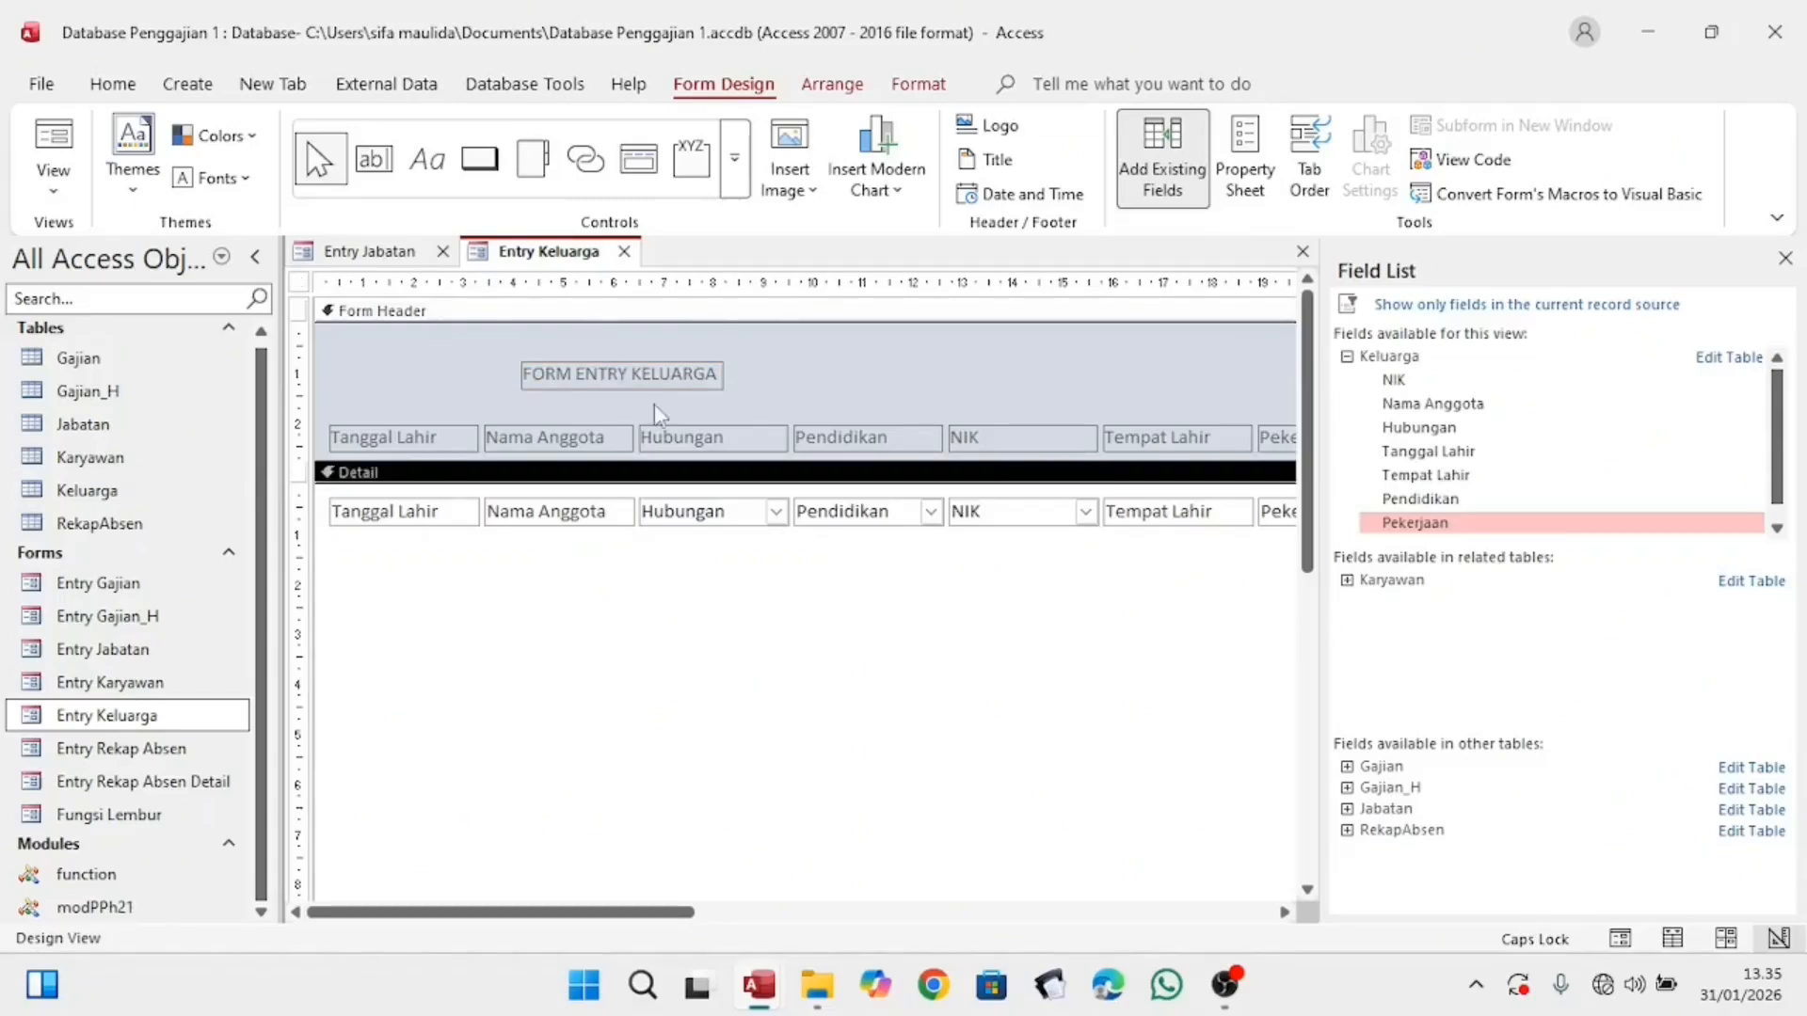
Step: Widen the FORM ENTRY KELUARGA label to about 11 cm with centered text, and close the Entry Keluarga form
left_click(693, 374)
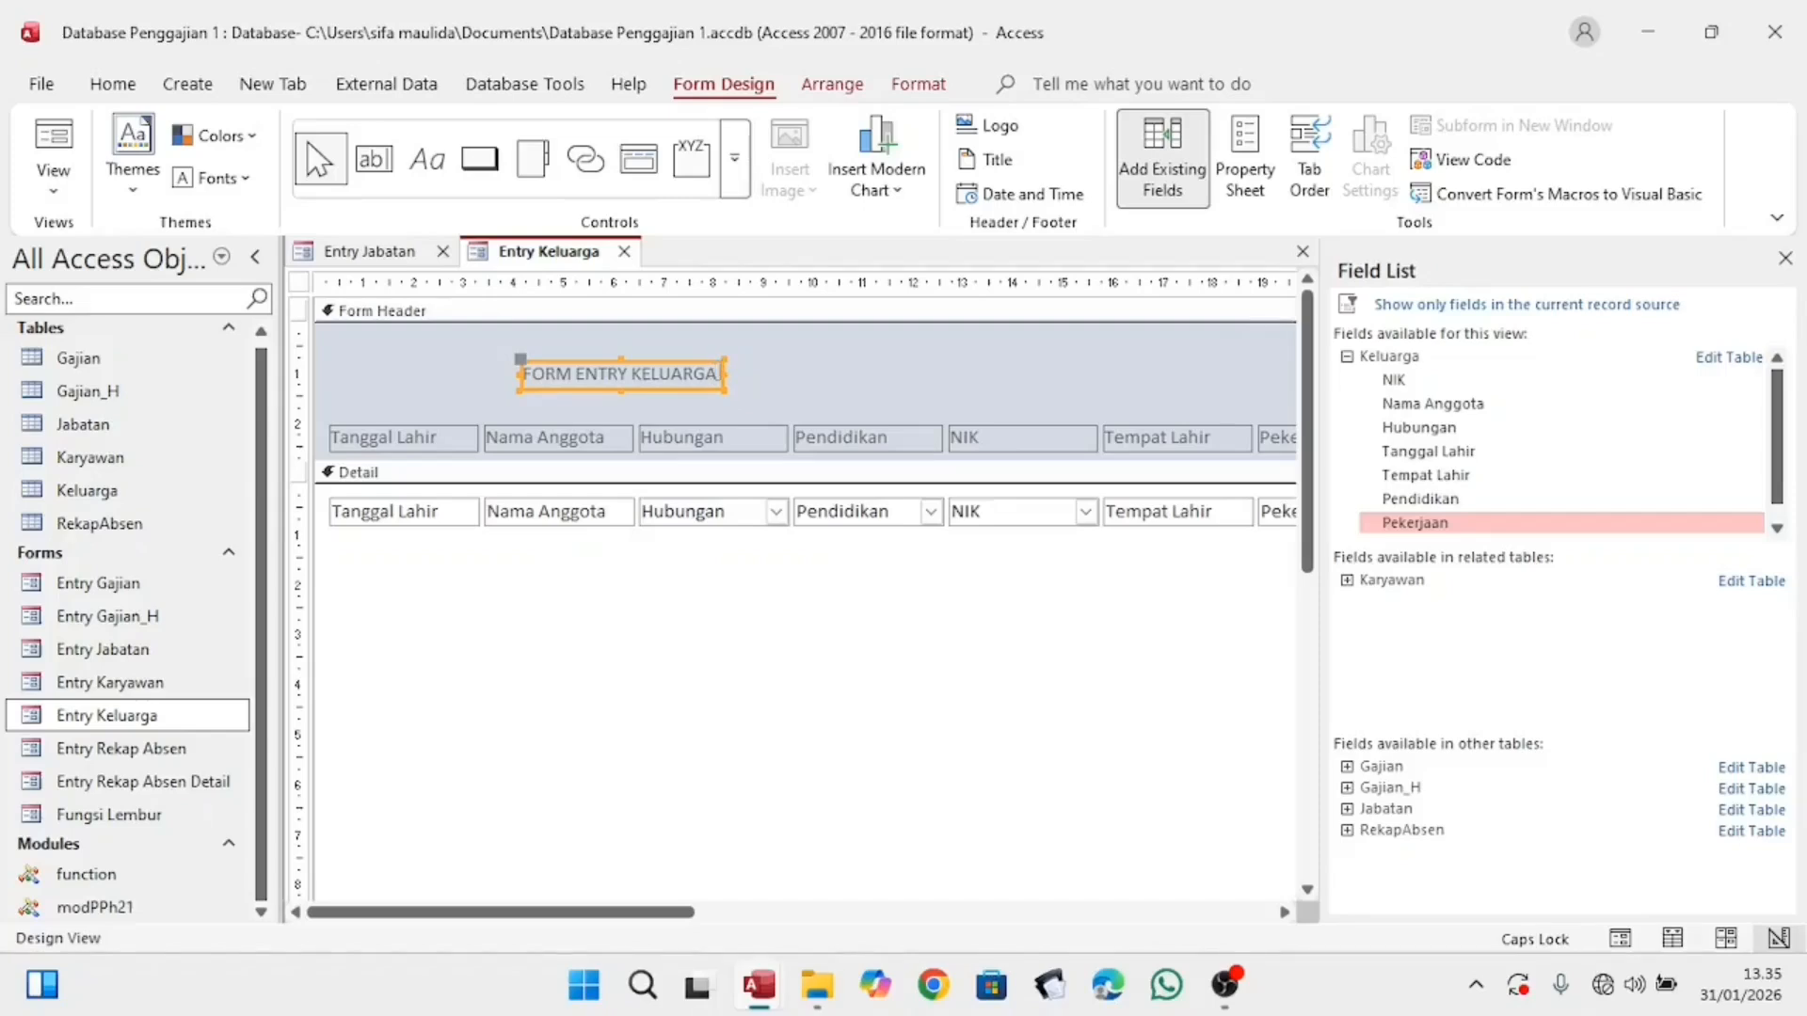
left_click_drag(721, 374, 1055, 373)
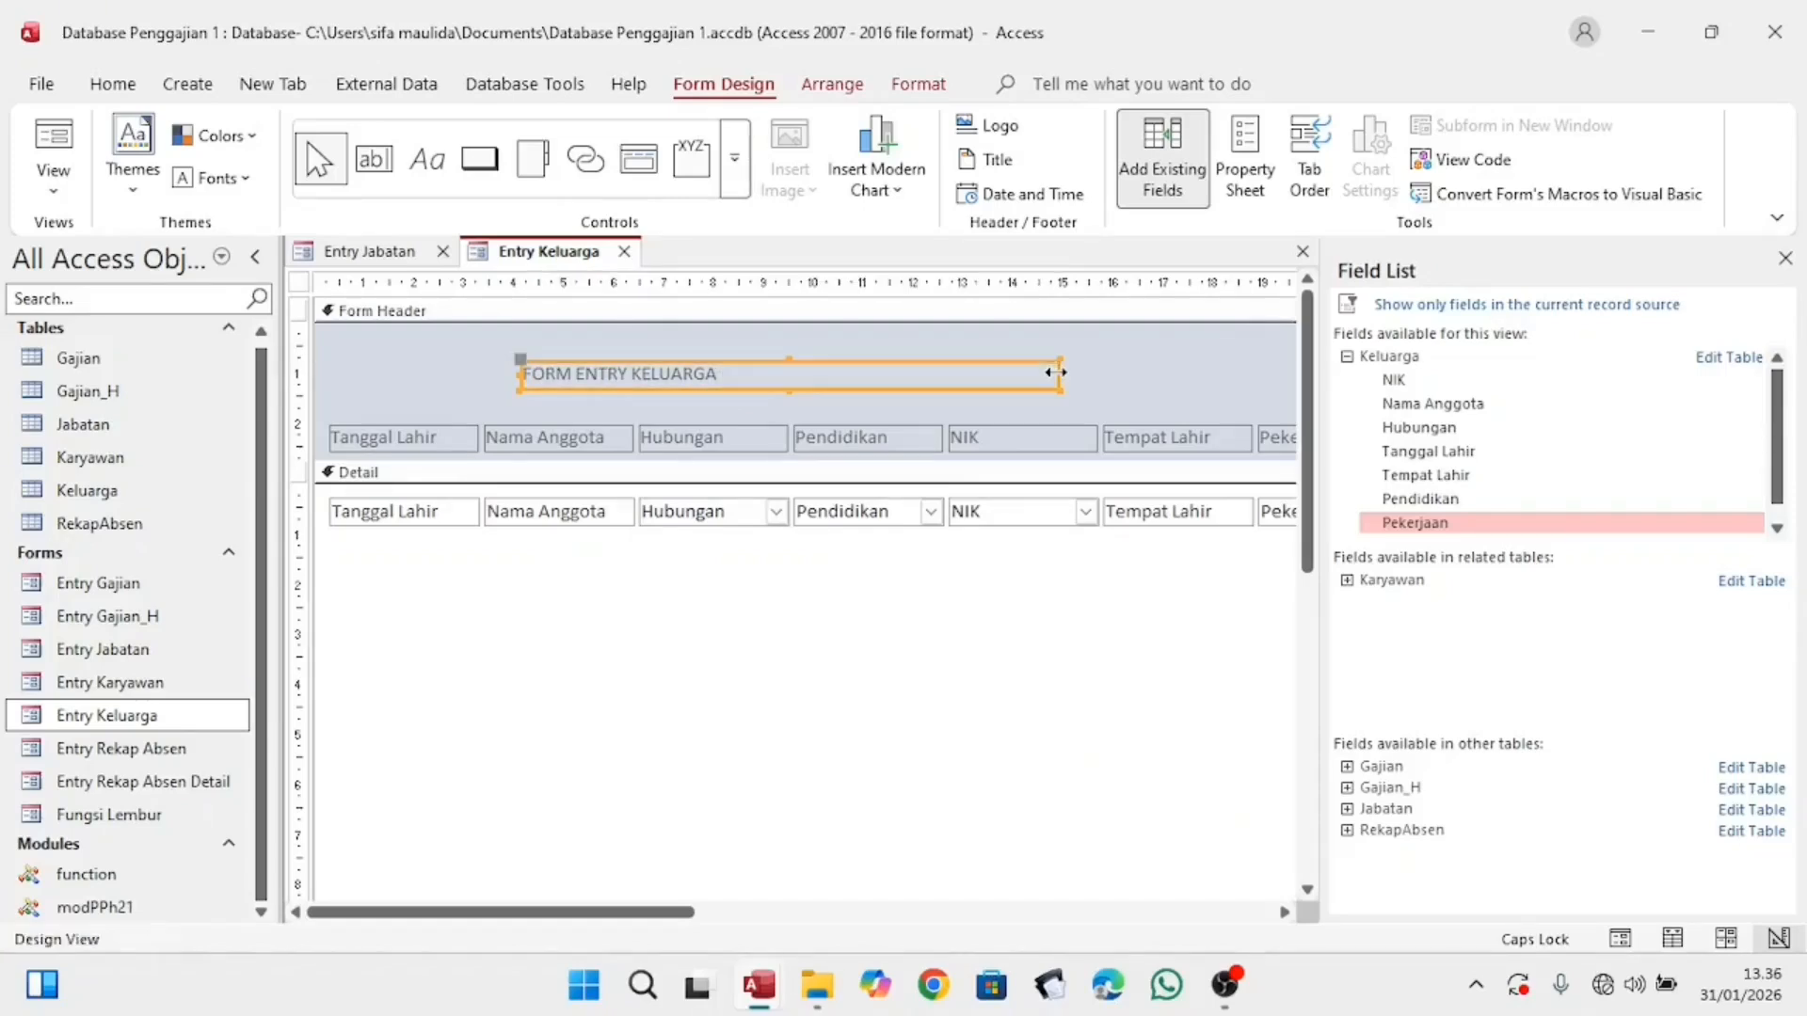
left_click(113, 84)
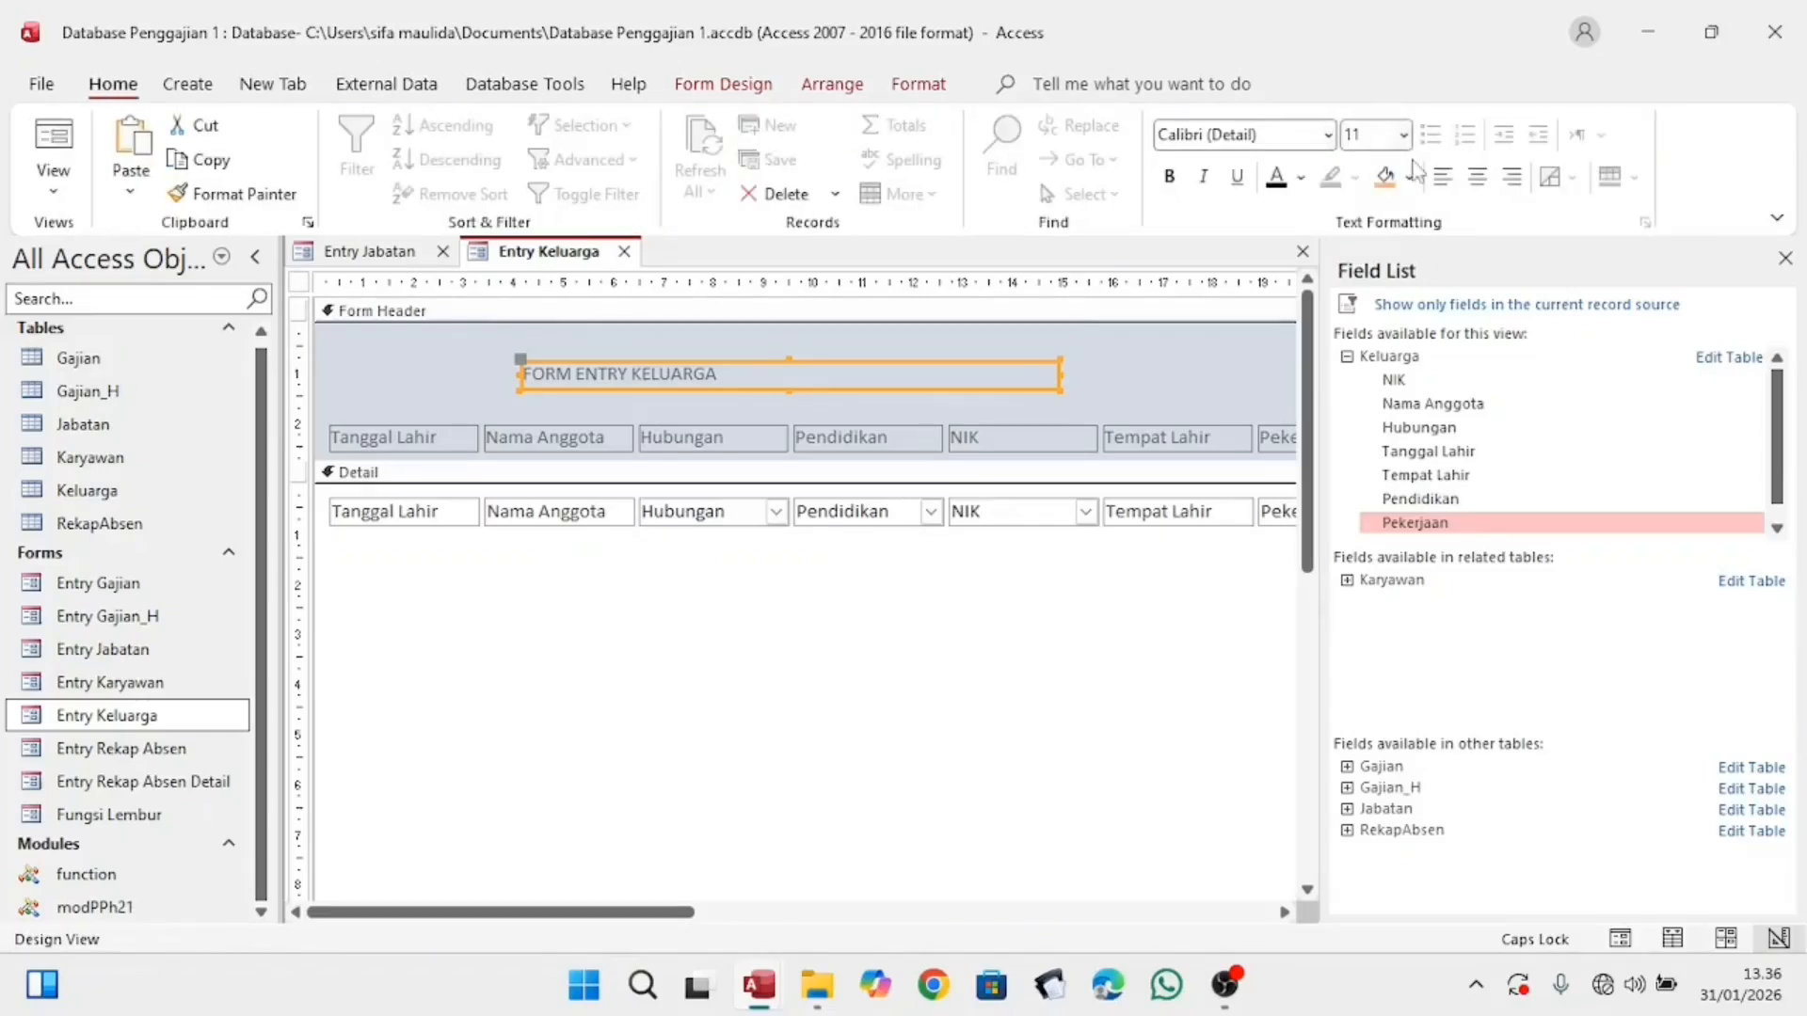
left_click(1476, 176)
left_click(750, 706)
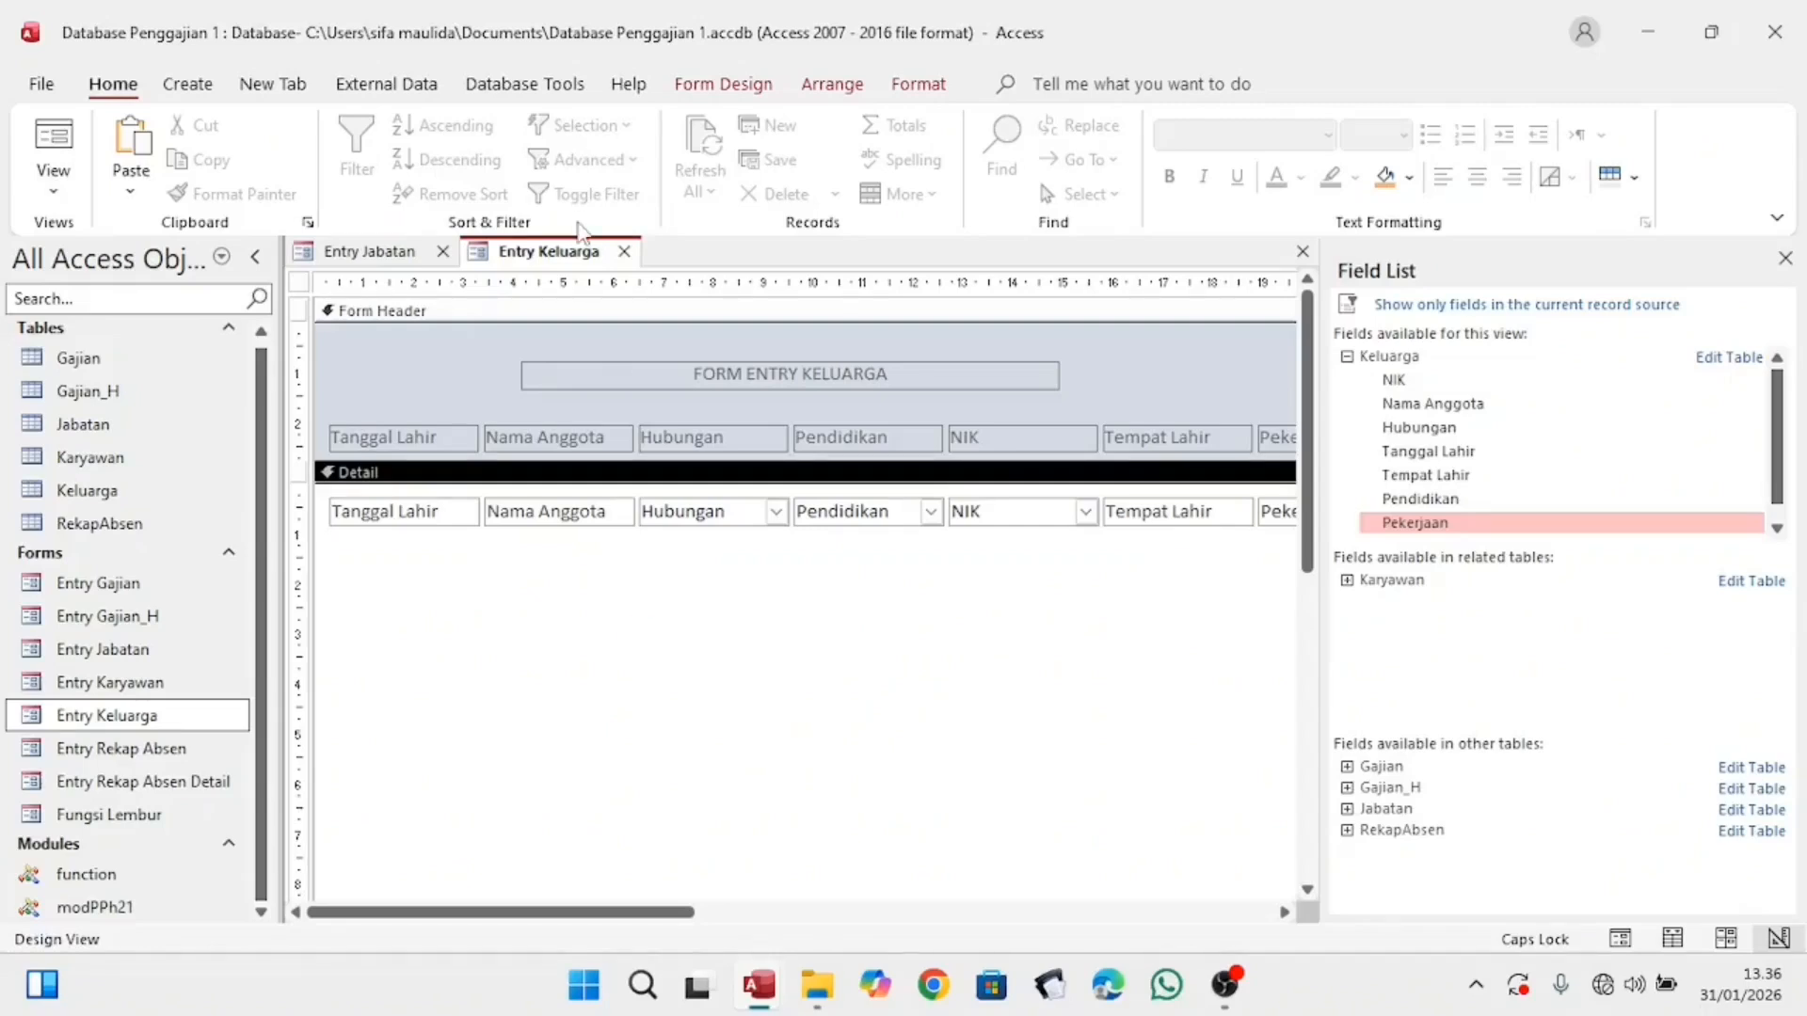
left_click(624, 252)
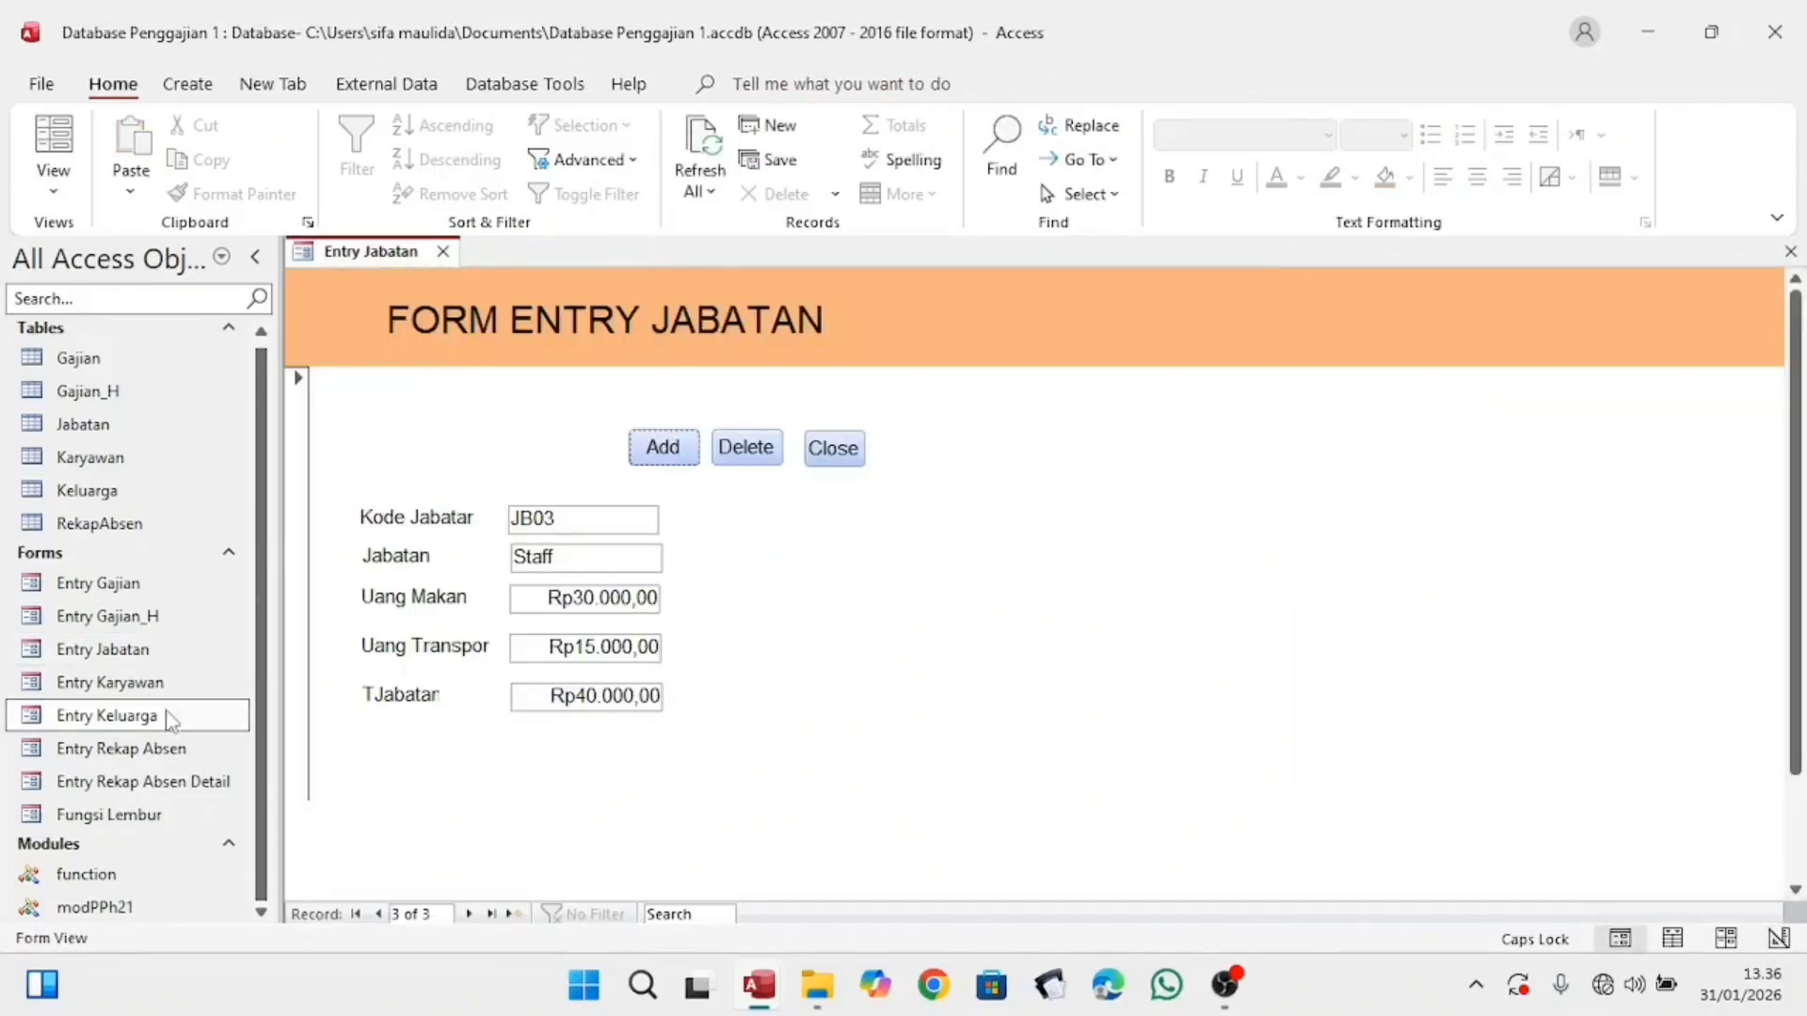
Step: Open Entry Karyawan in Form View, examine the subform fields on its Keluarga page, and close the form
right_click(171, 694)
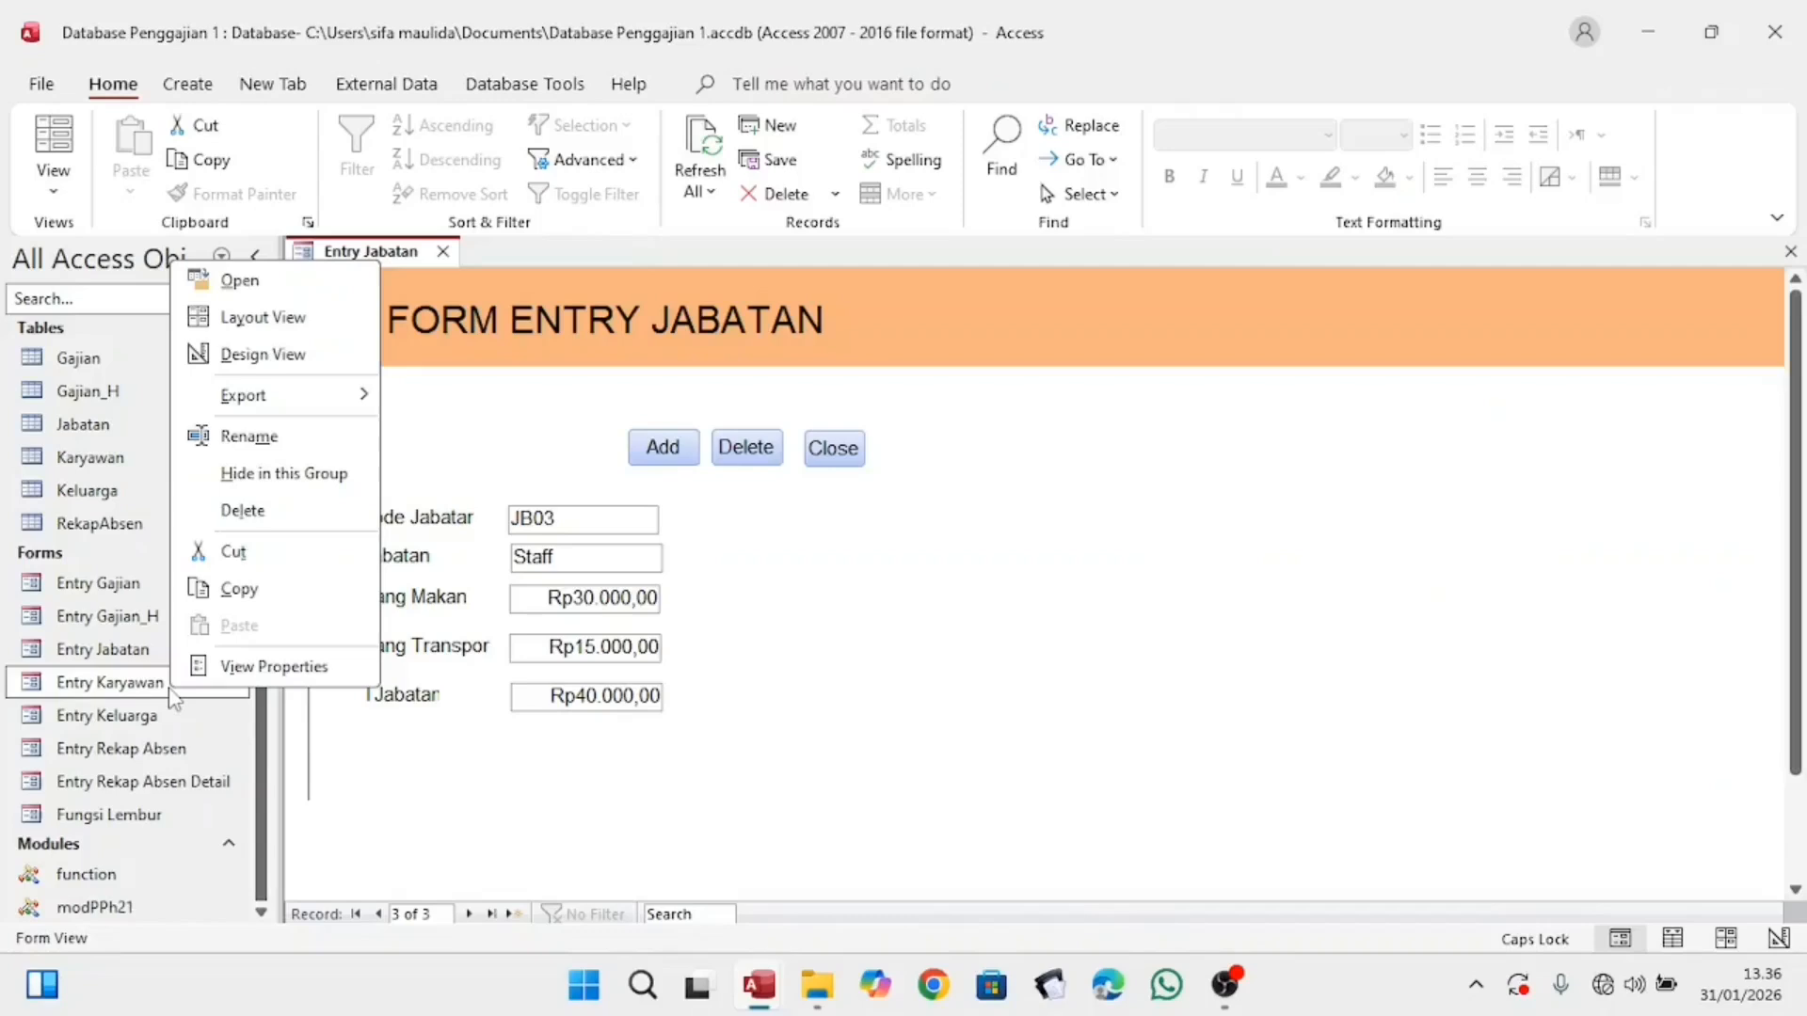
double_click(146, 683)
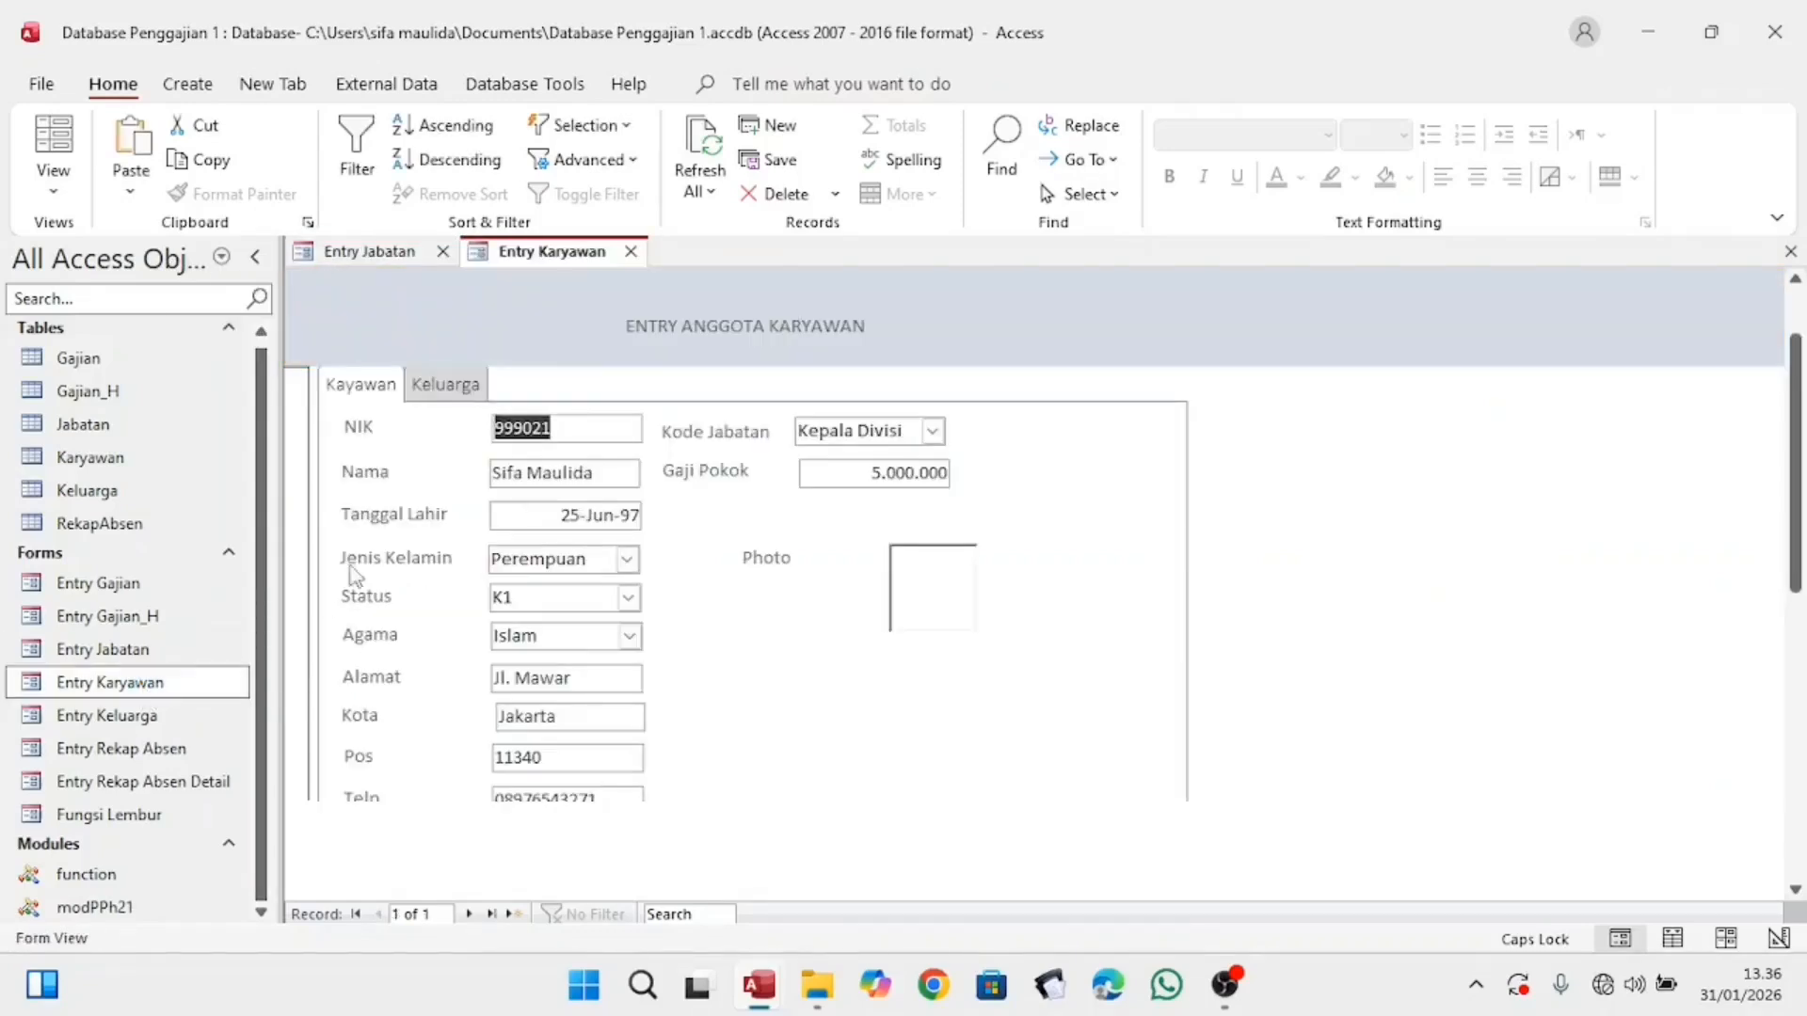
left_click(417, 386)
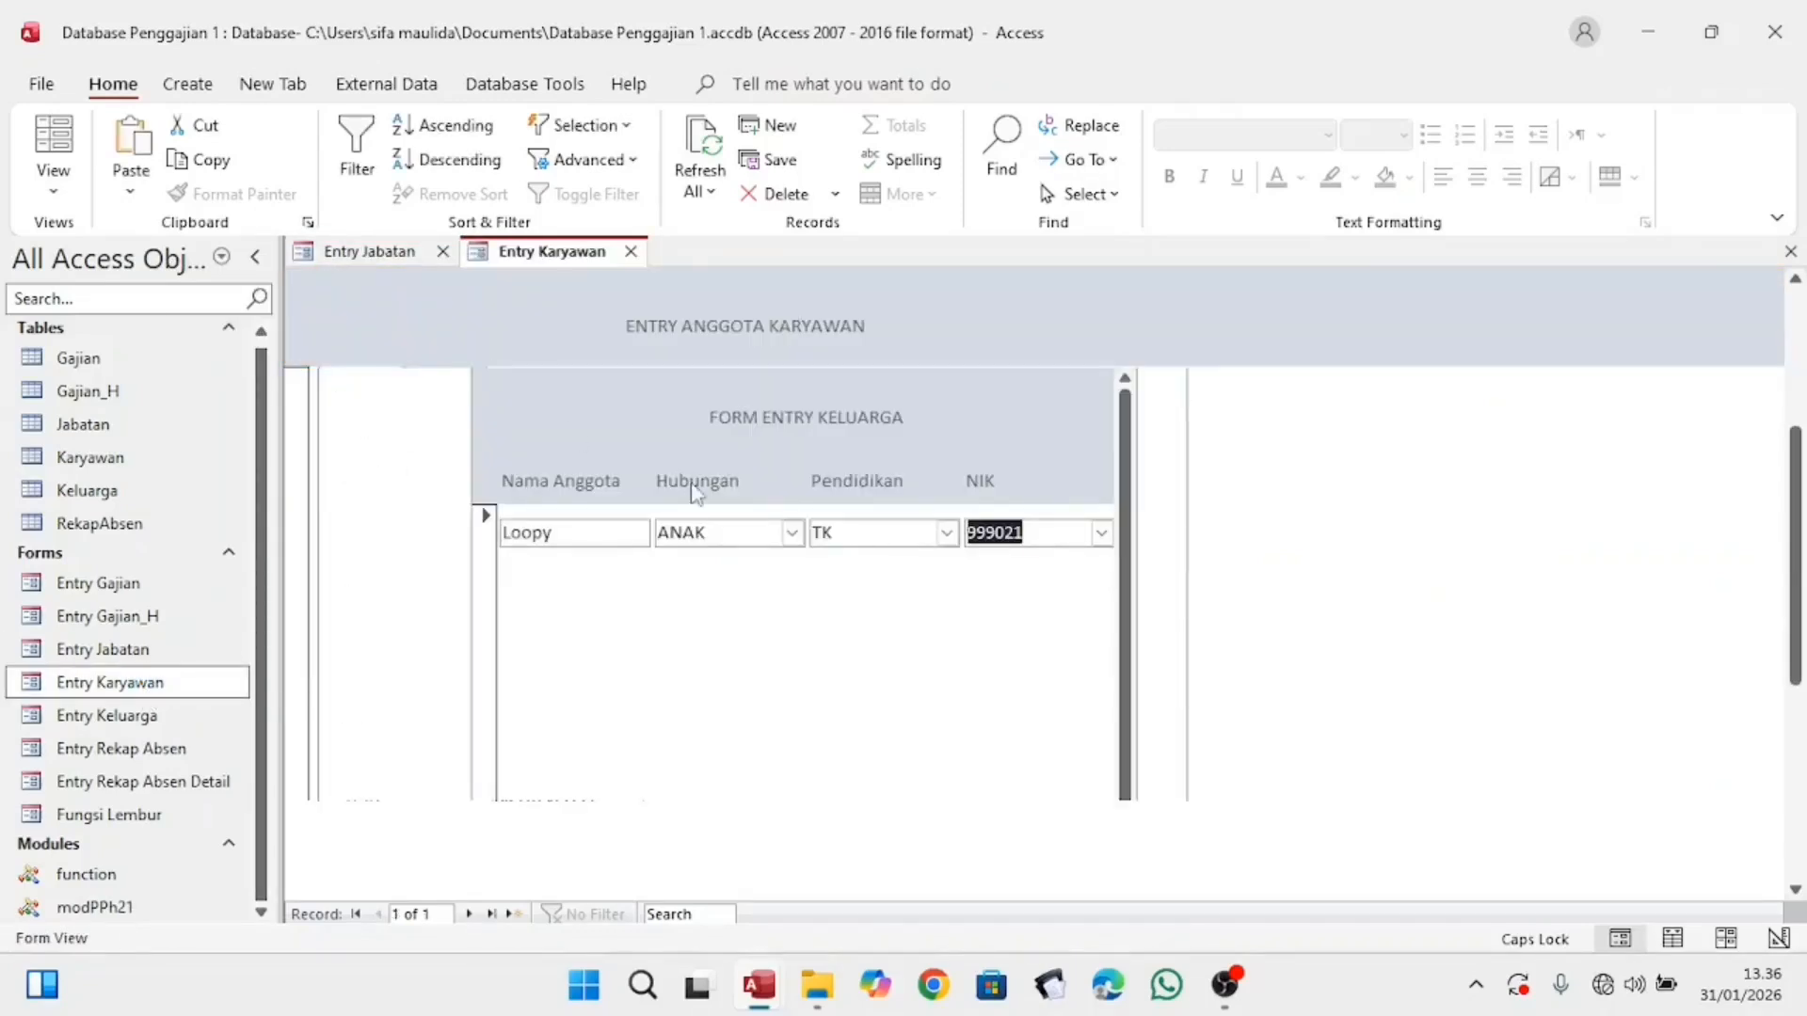
double_click(706, 532)
left_click(489, 590)
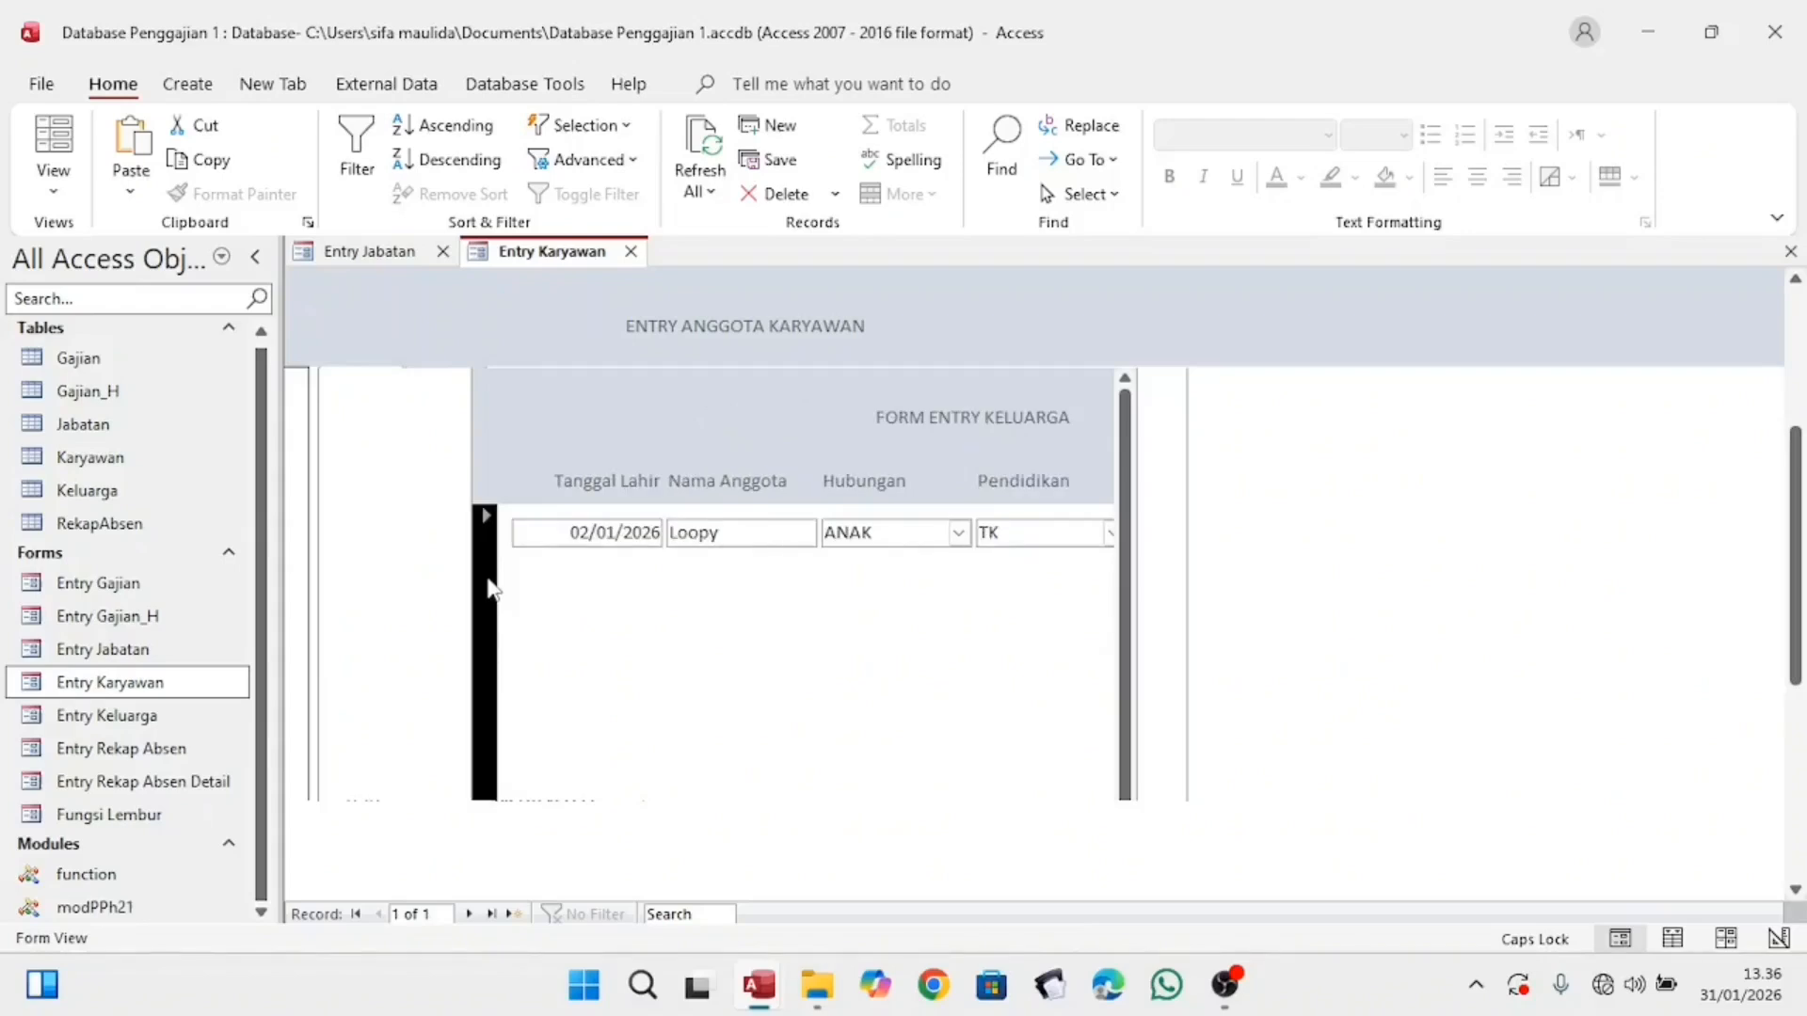
left_click_drag(669, 537, 738, 536)
left_click_drag(850, 534, 860, 534)
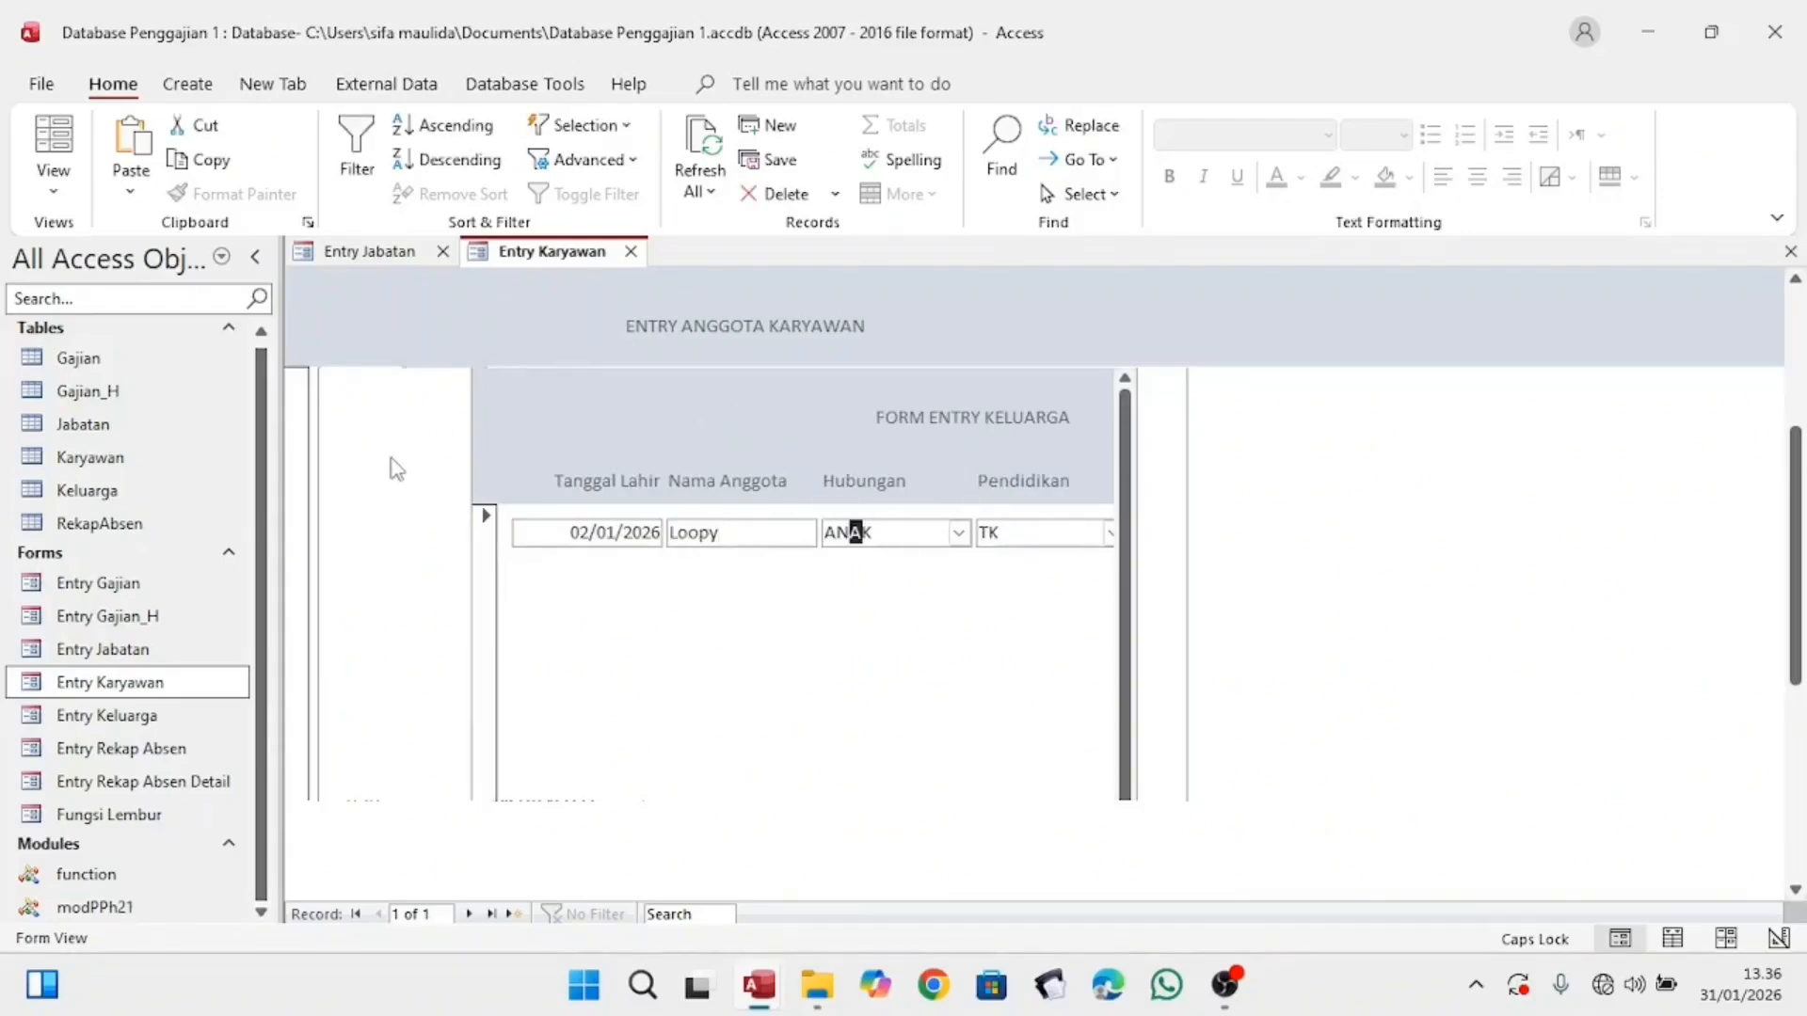
left_click(633, 253)
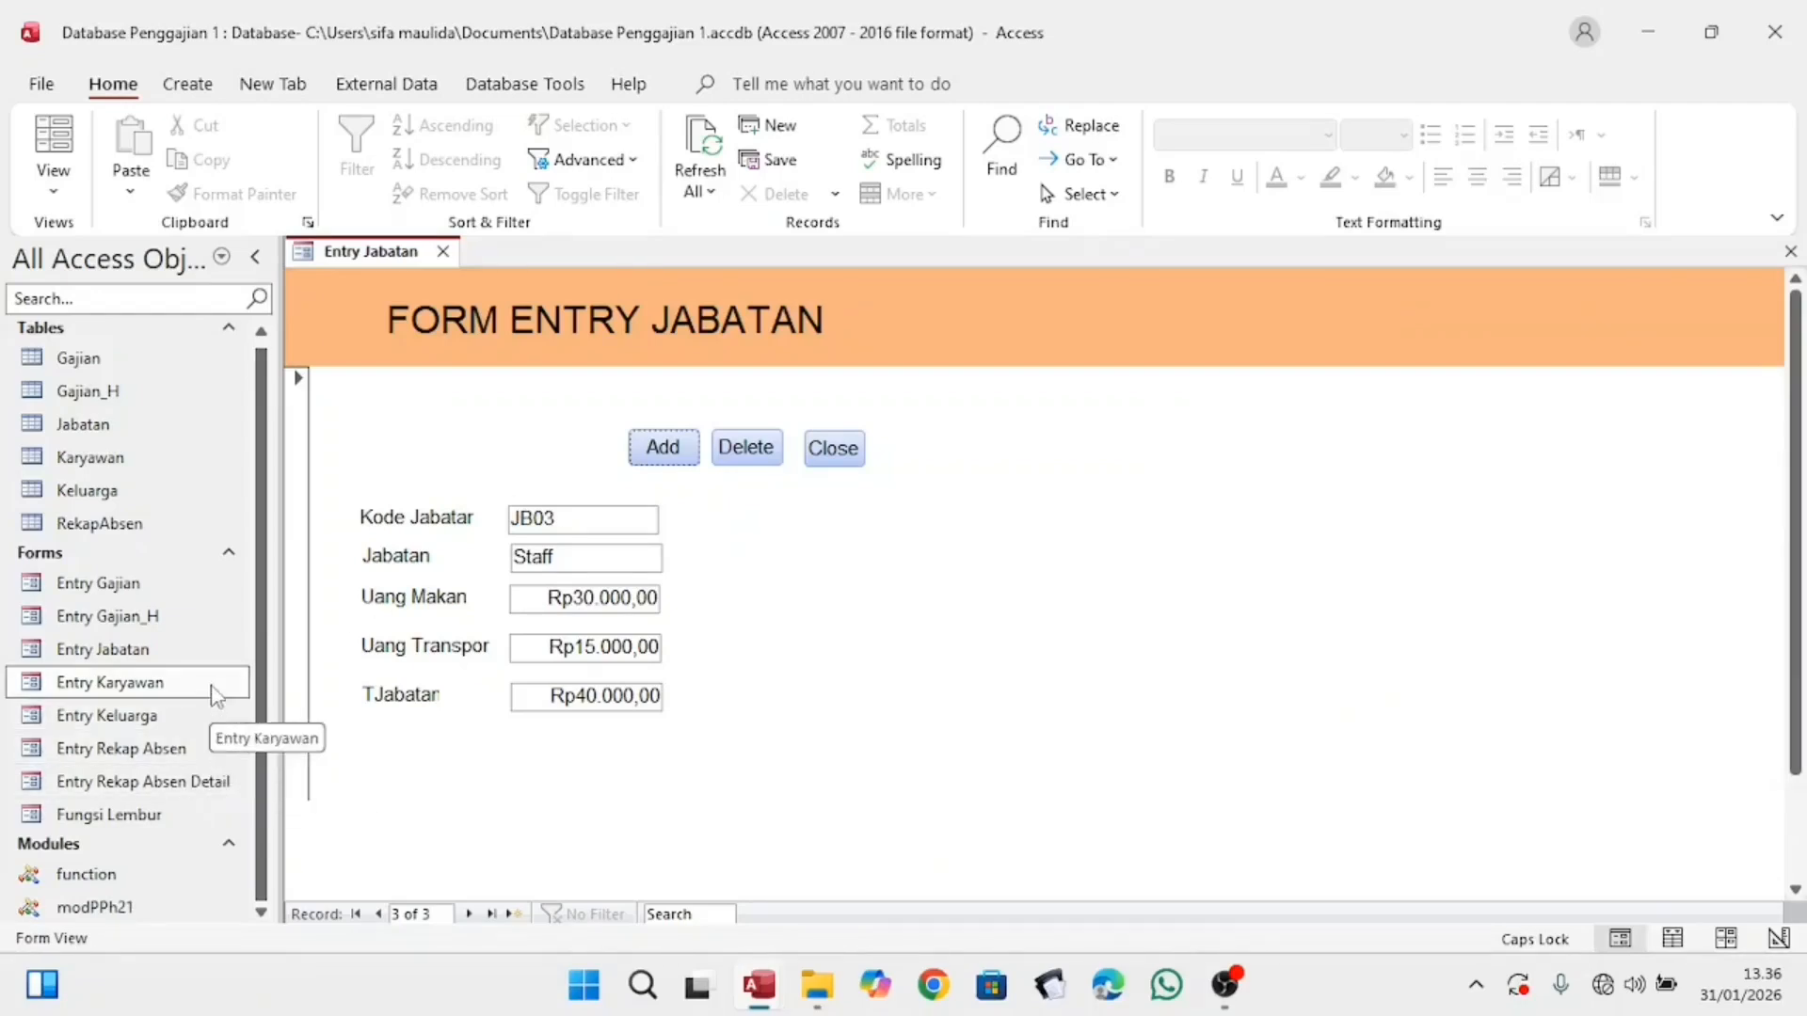
Step: Open the Entry Karyawan form in Design View
right_click(212, 717)
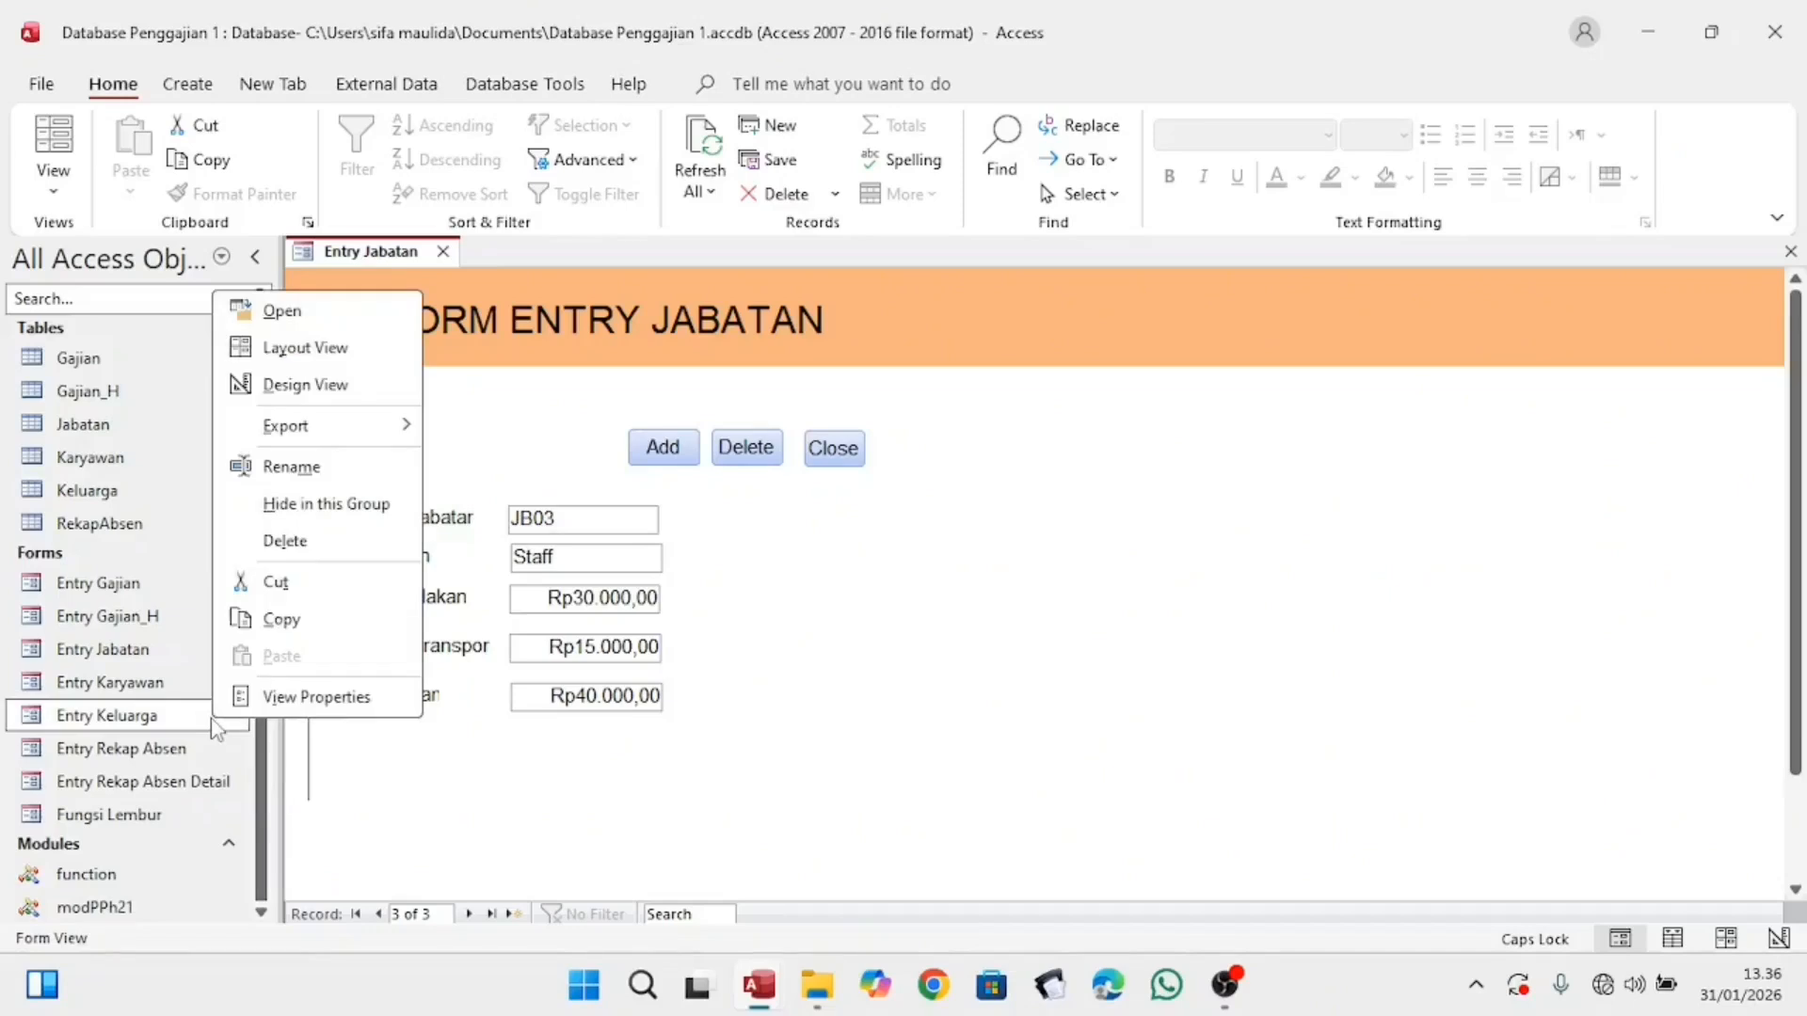
left_click(162, 684)
right_click(162, 684)
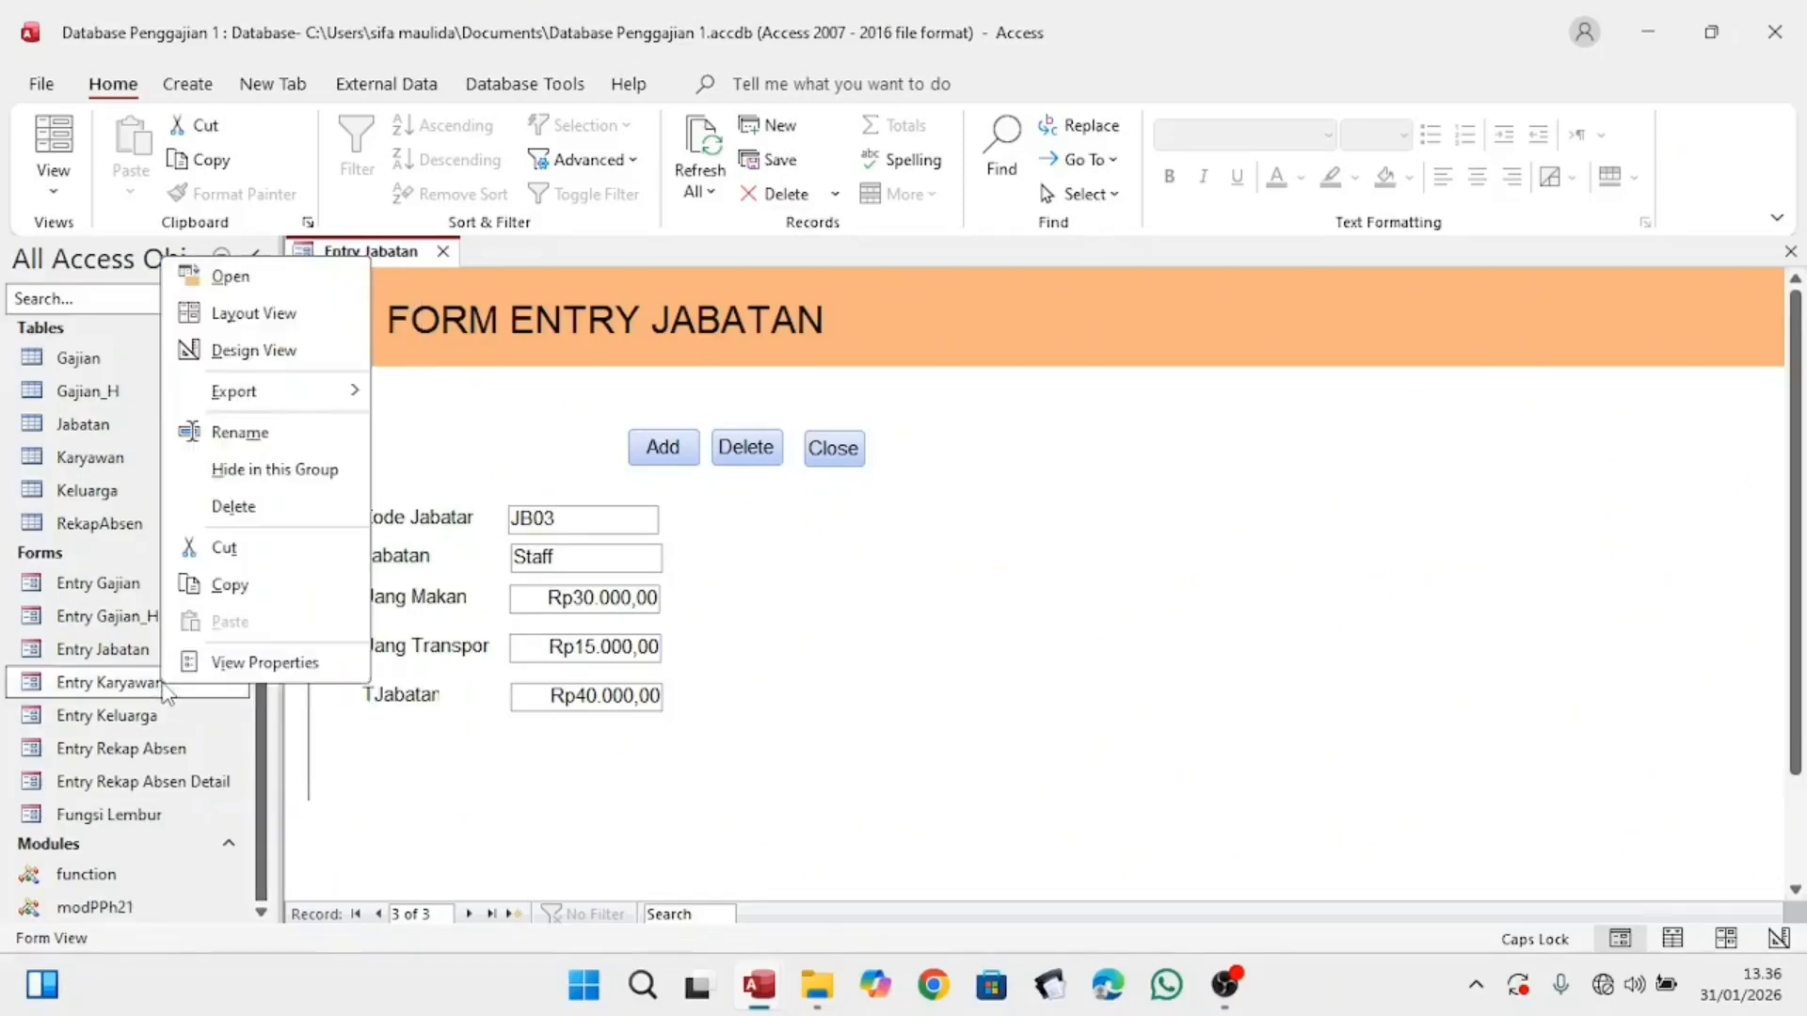
left_click(252, 350)
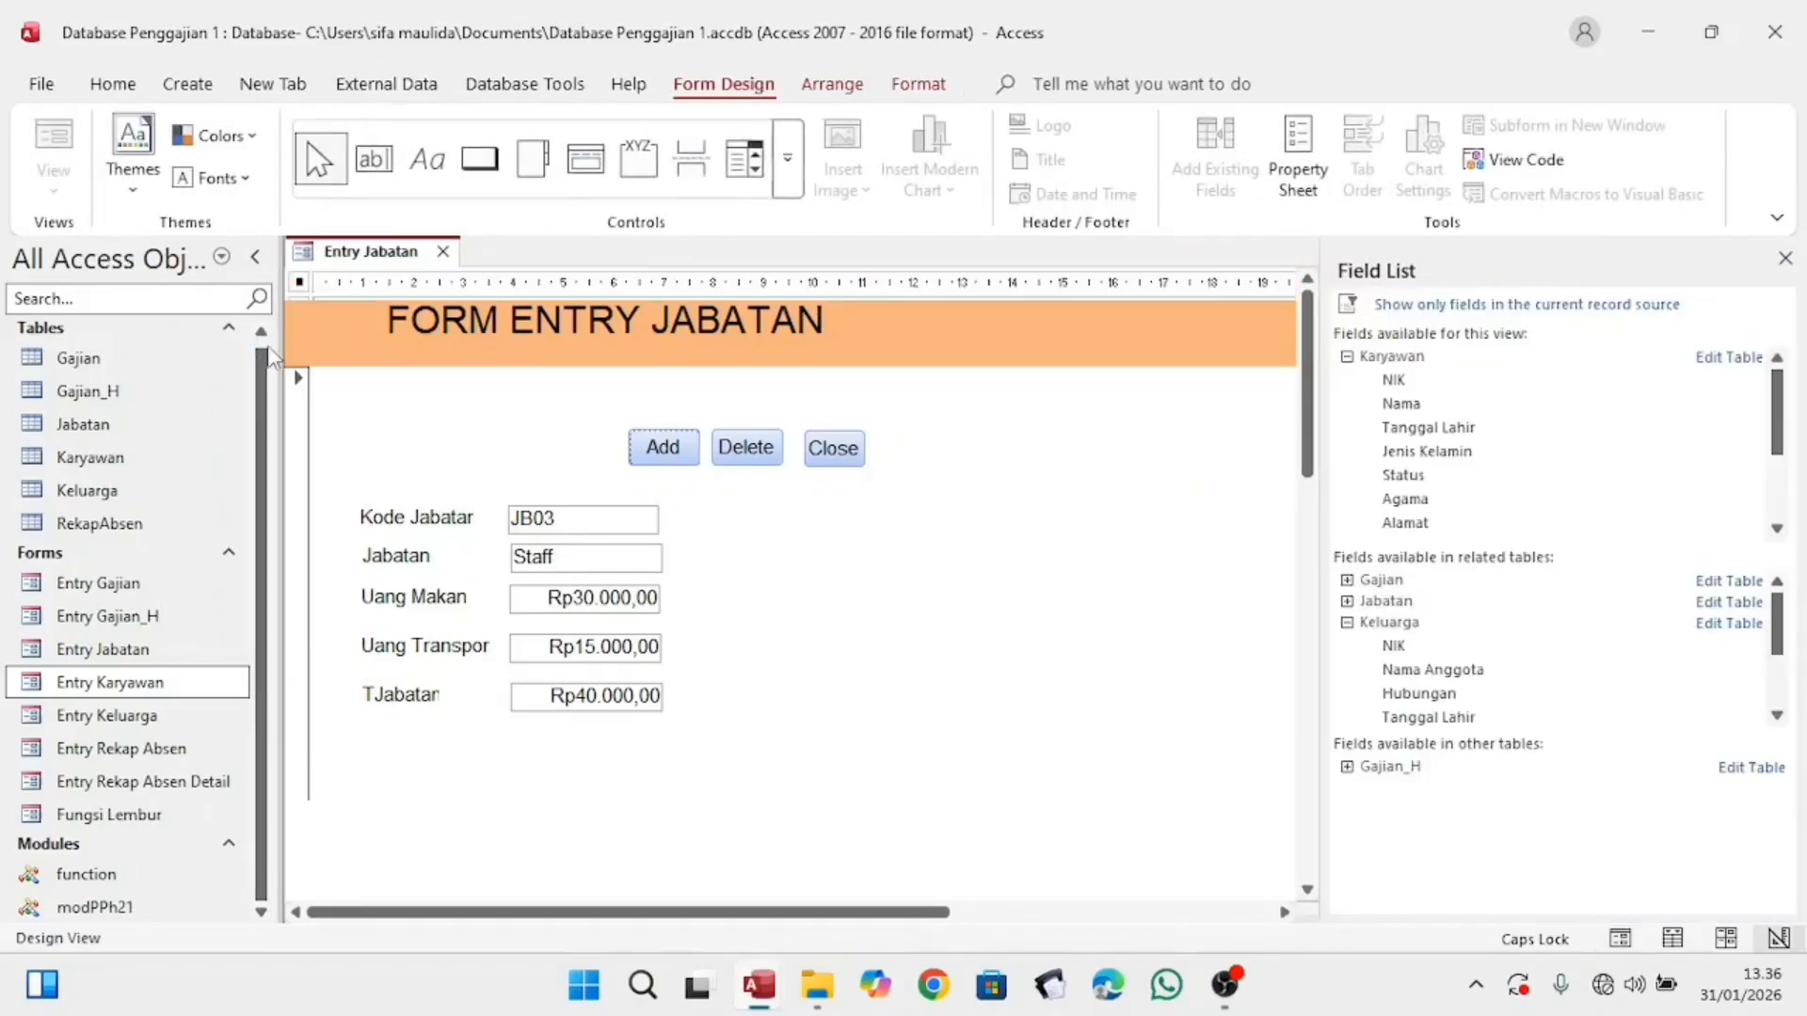
Step: Place a command button below the Photo field and assign it the Add New Record action from Record Operations
scroll(467, 651, "down", 5)
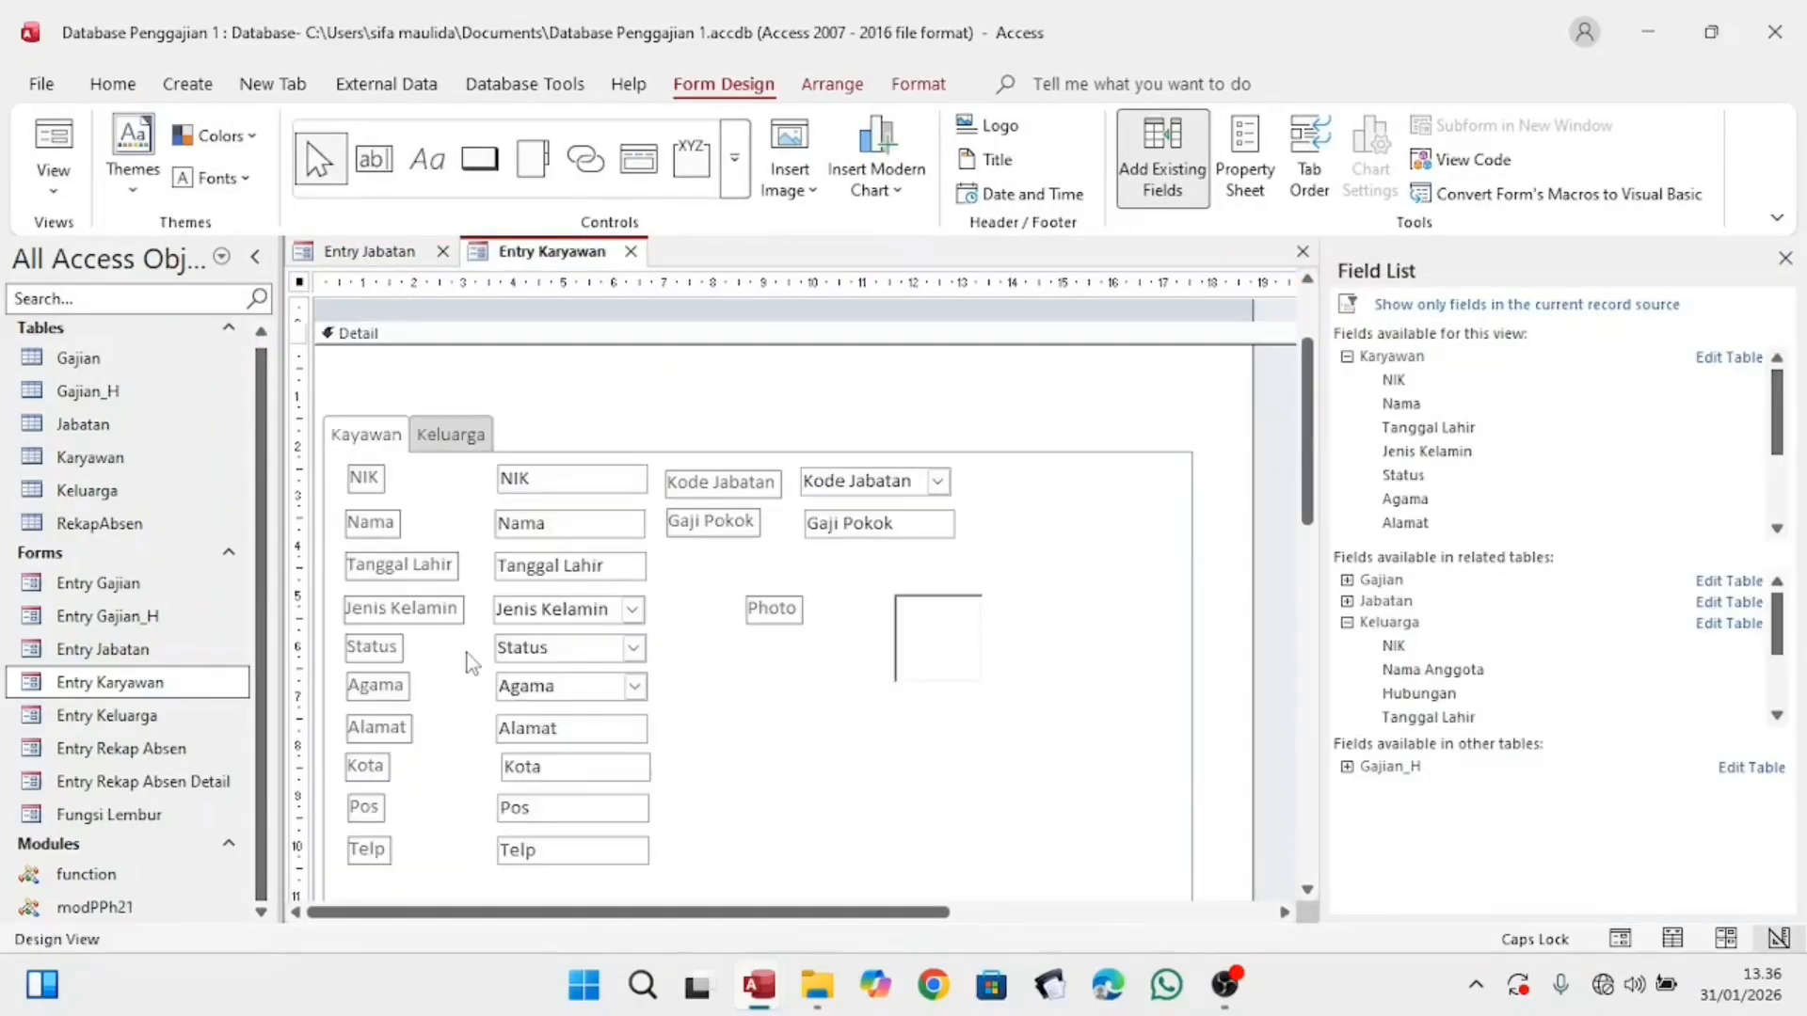
scroll(467, 651, "down", 1)
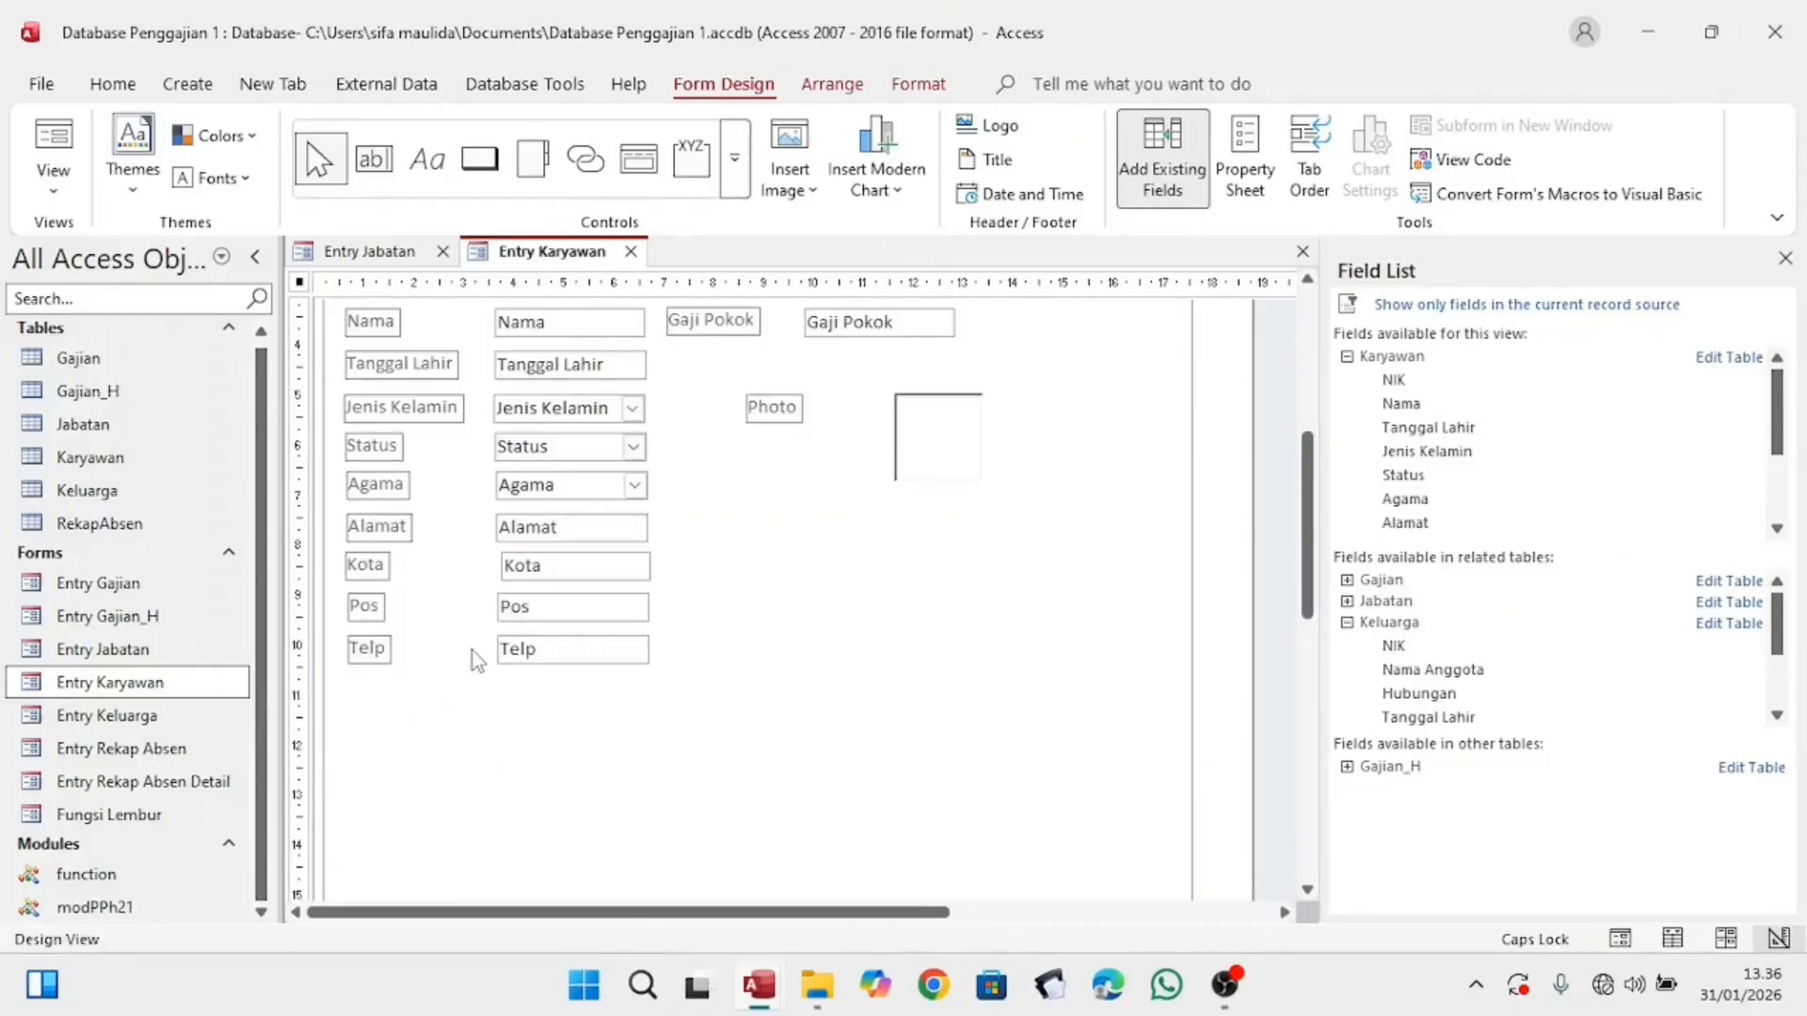
left_click(477, 175)
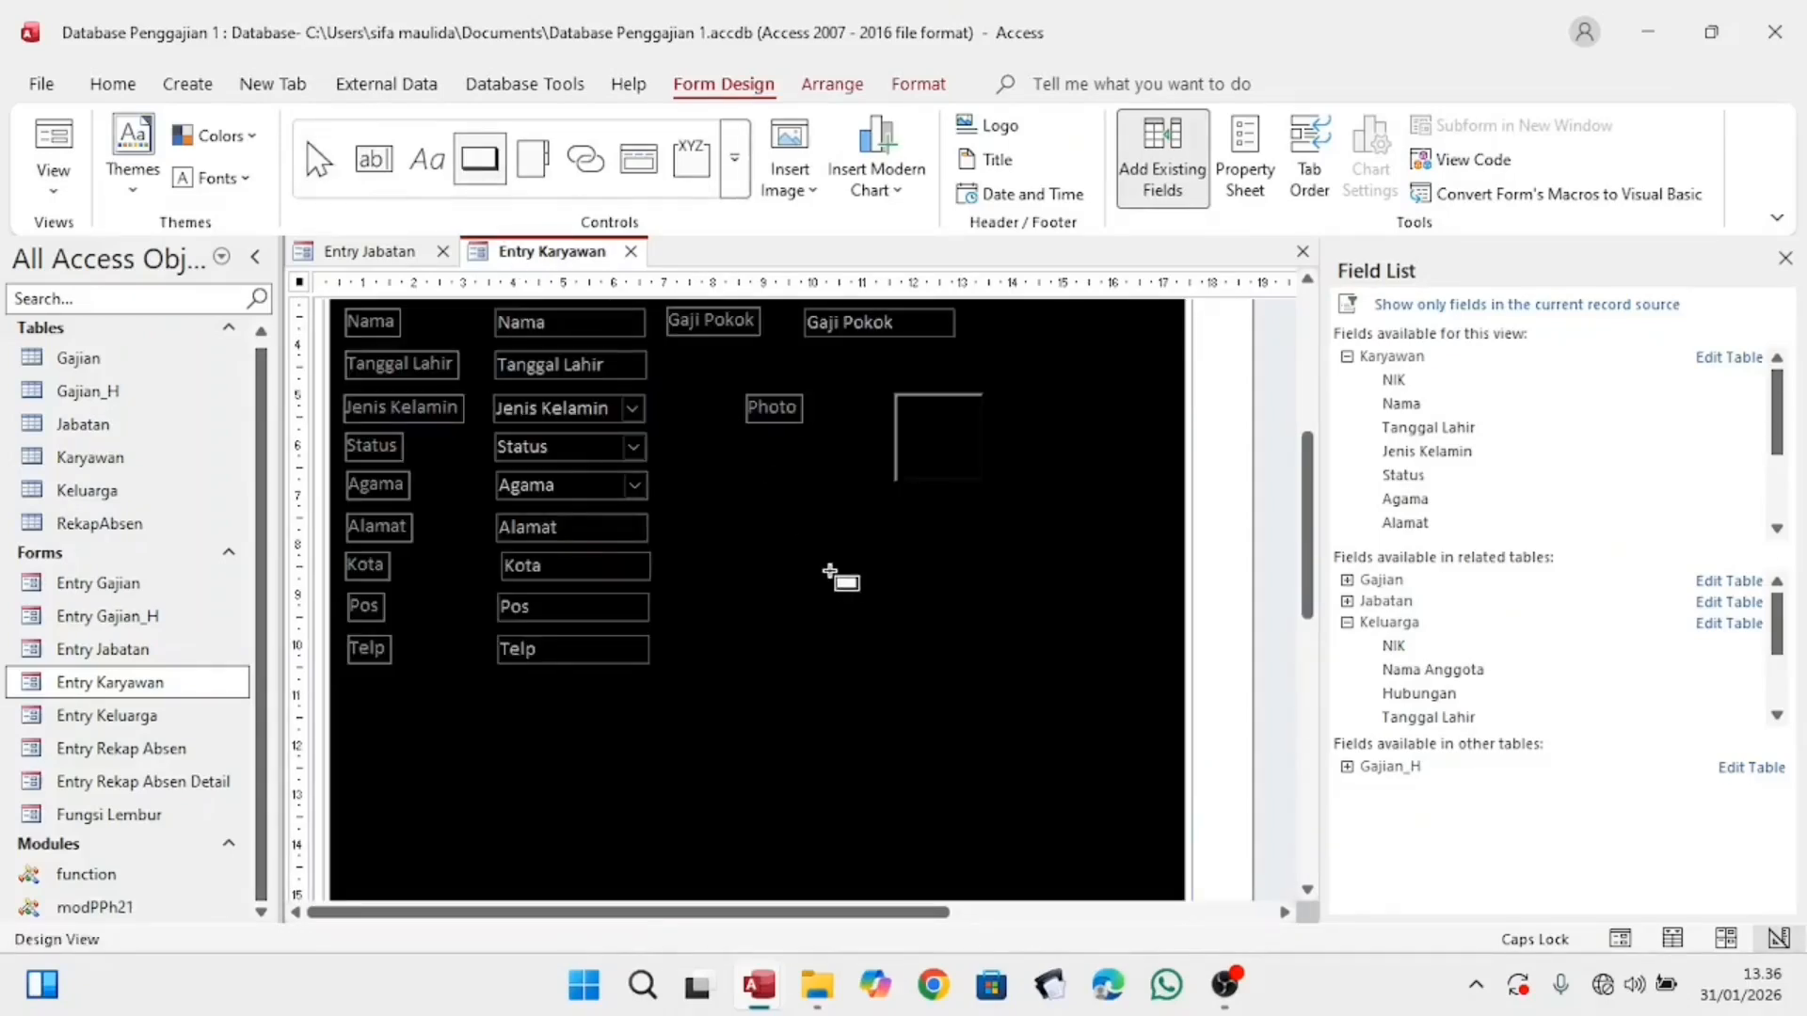
left_click(813, 604)
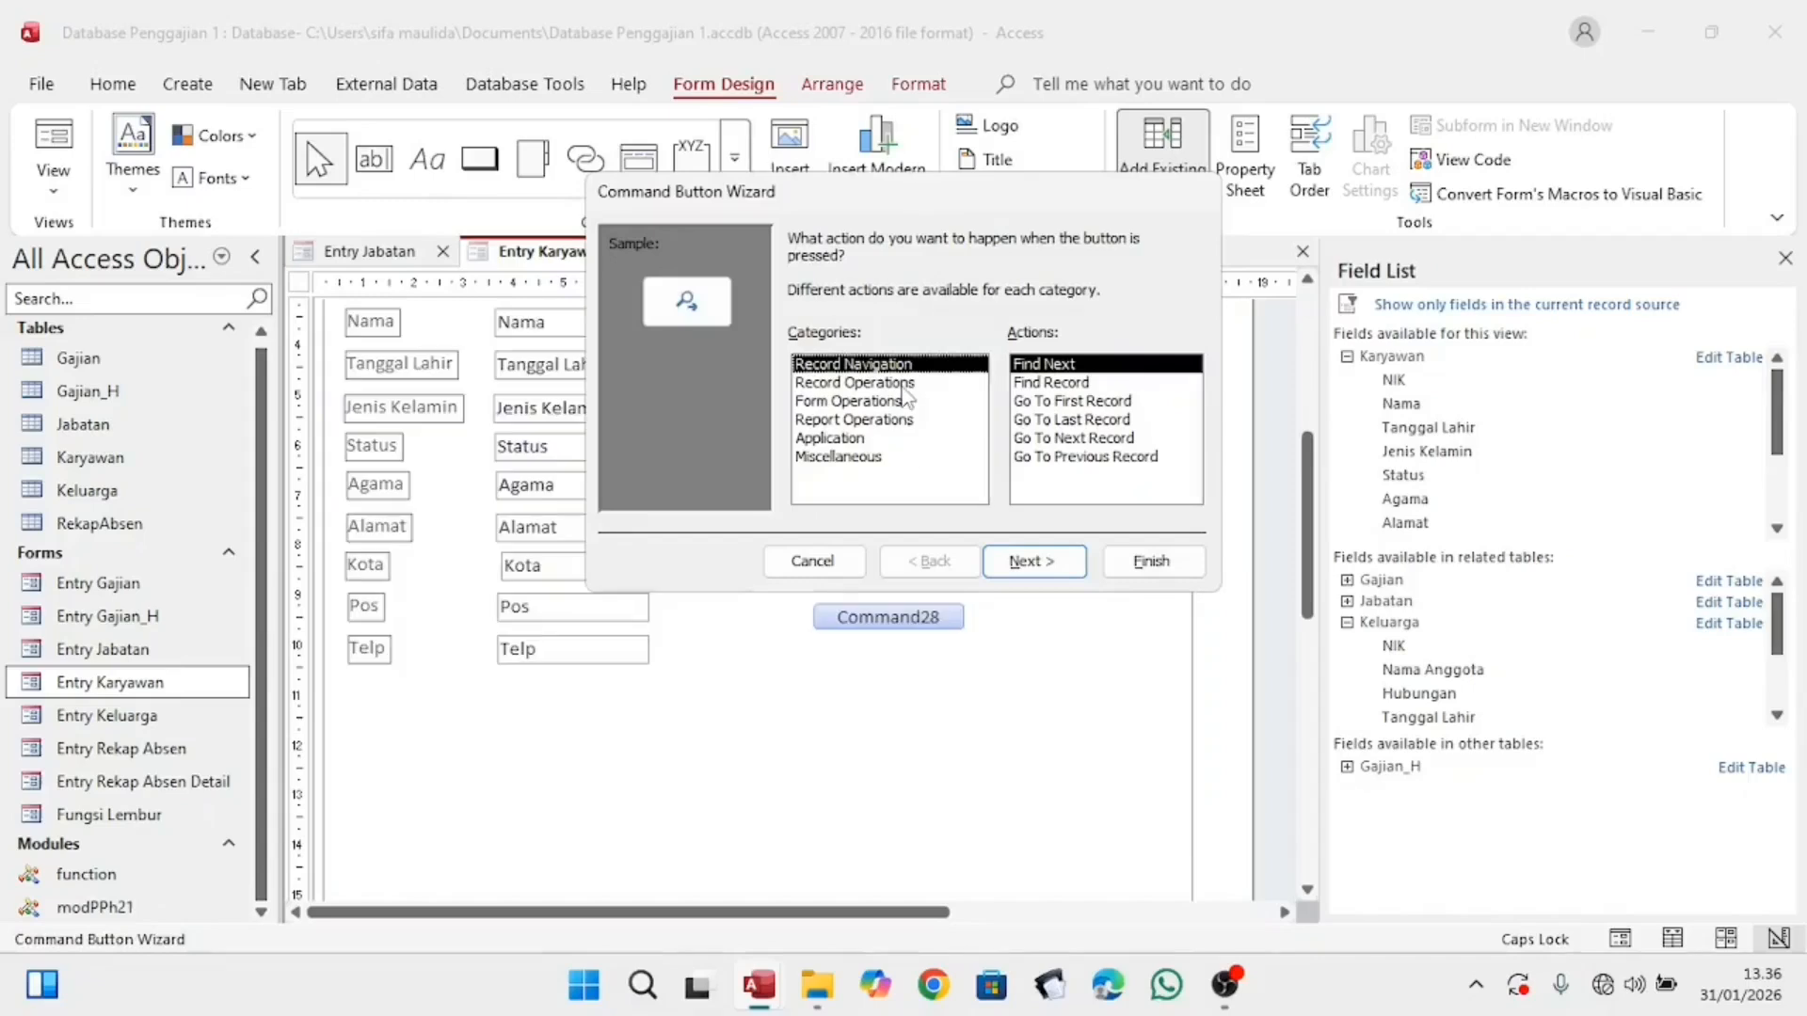
left_click(902, 382)
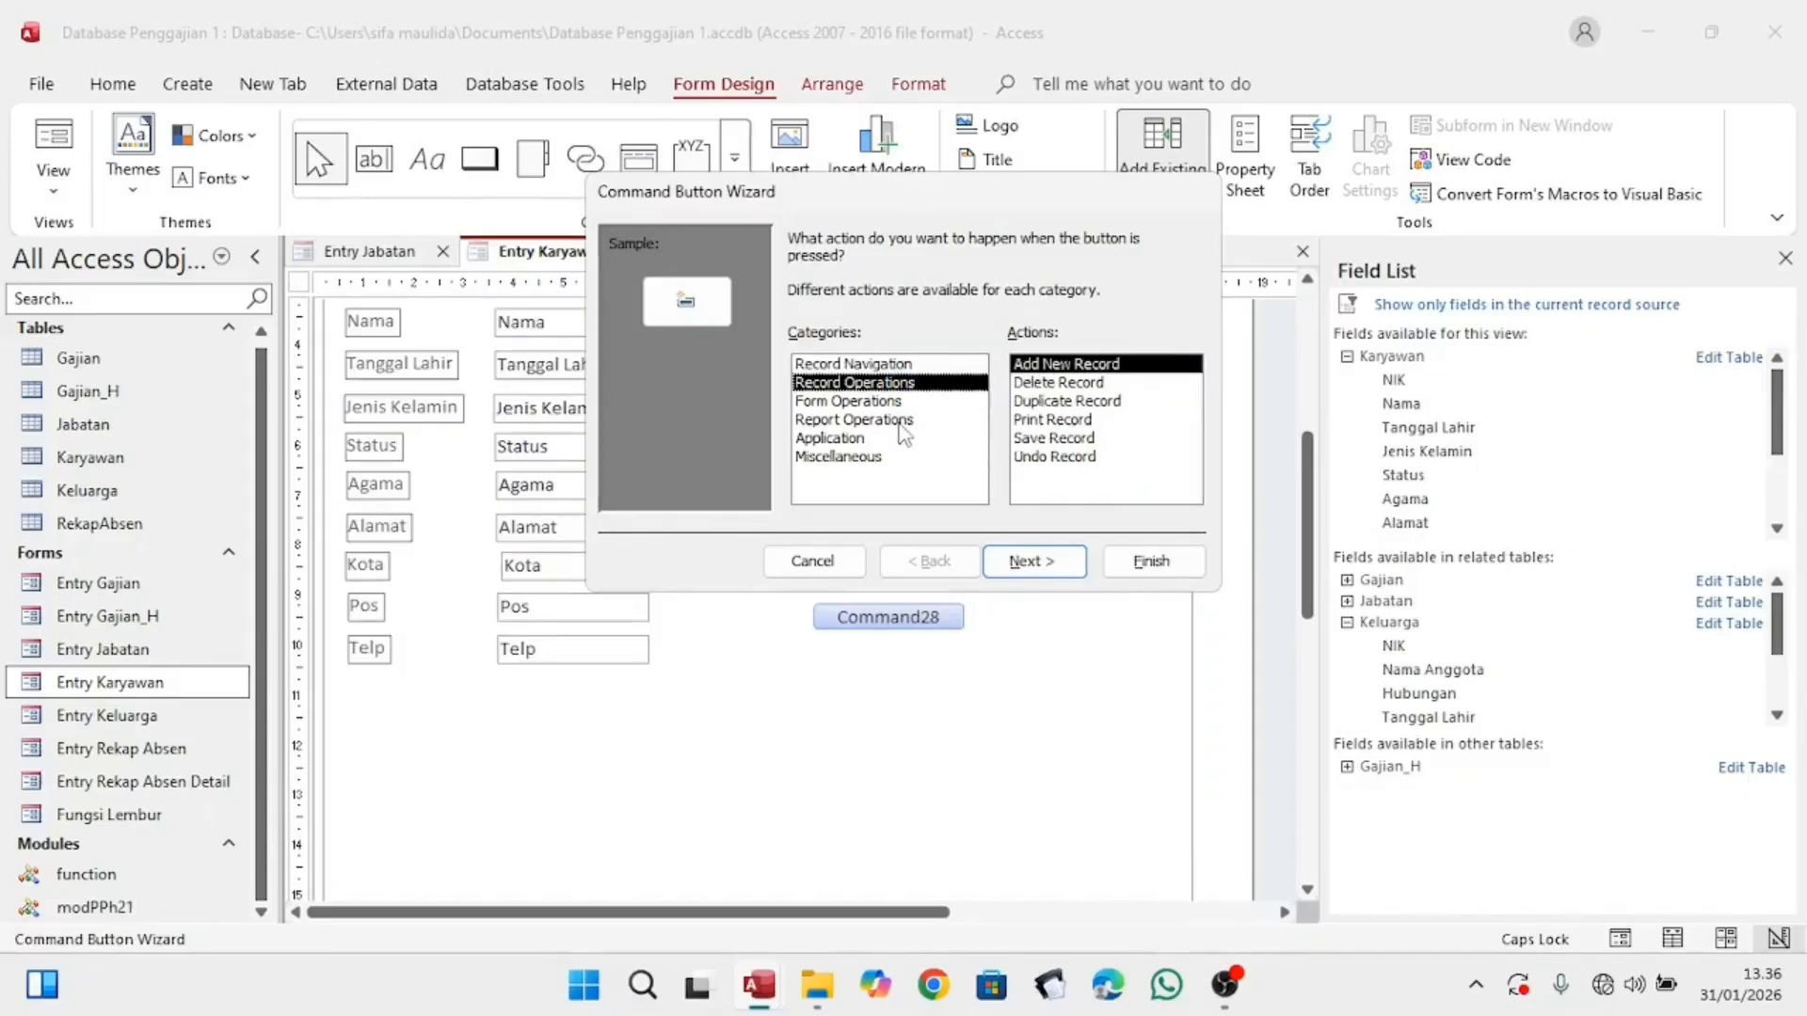
left_click(1070, 564)
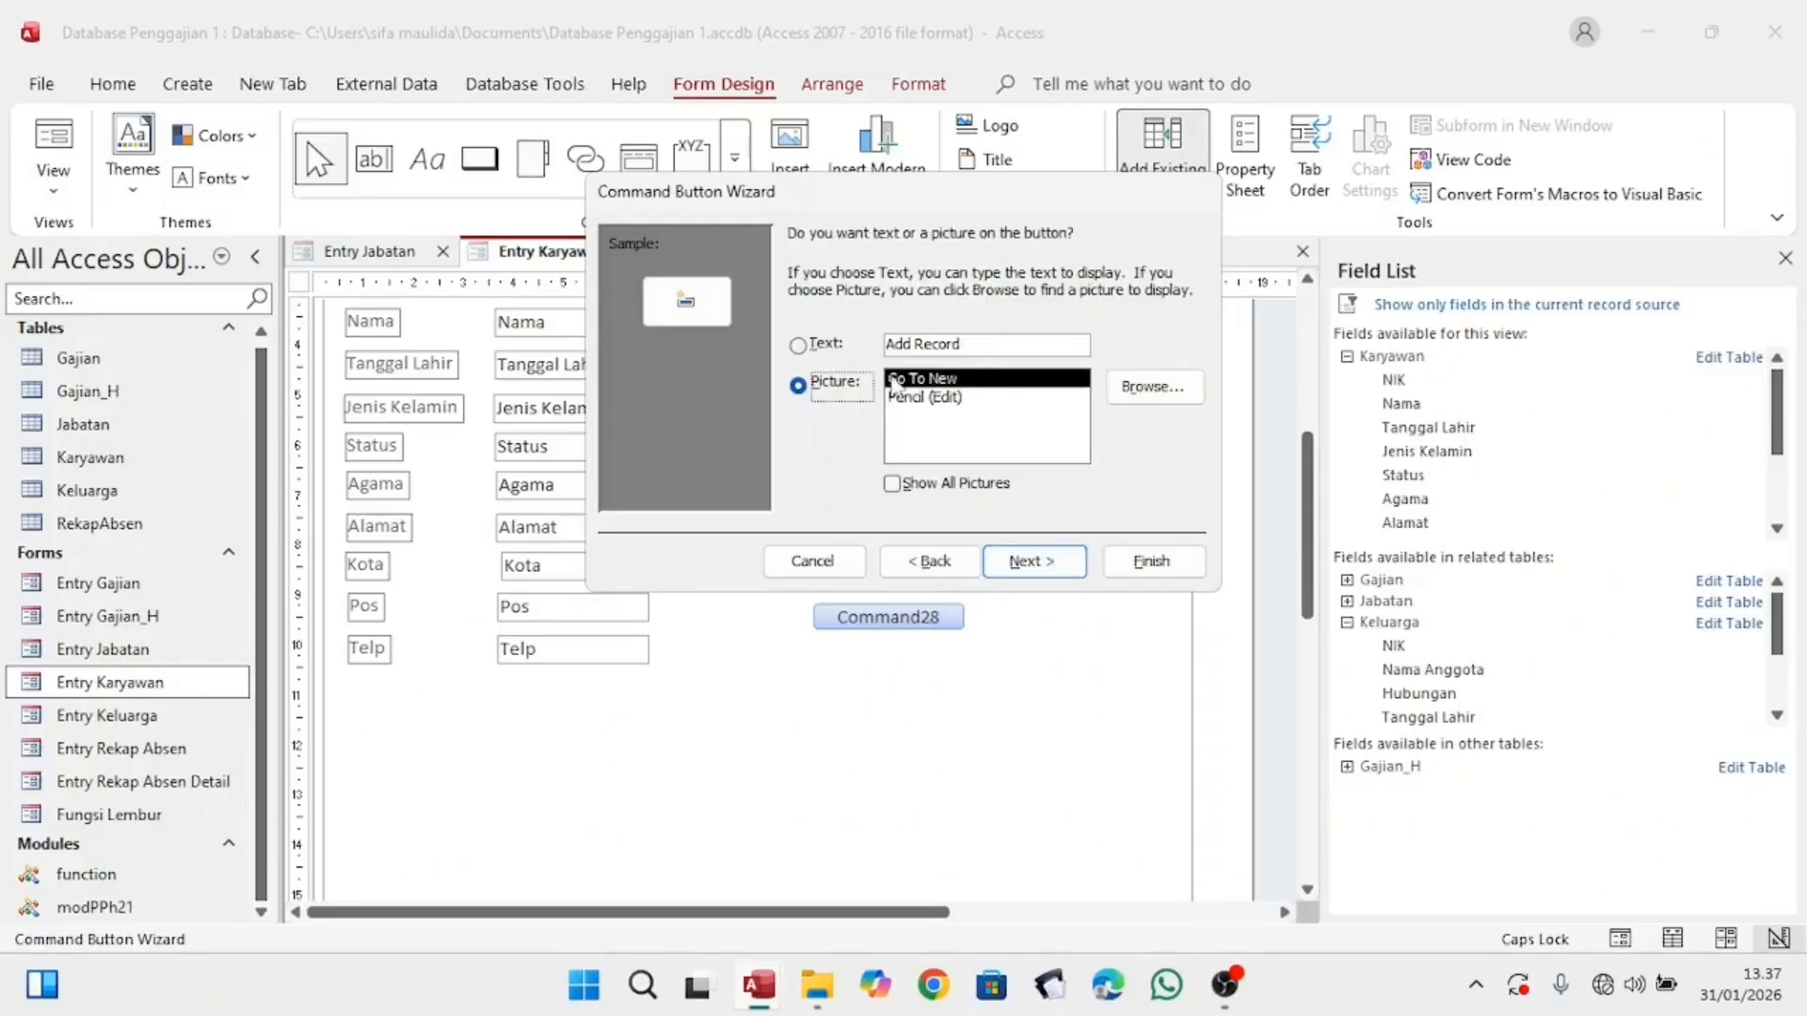
Step: Make the new record button display text instead of a picture, shortening its caption to Add
left_click(798, 344)
left_click(981, 345)
key("BackSpace")
key("BackSpace")
key("BackSpace")
key("BackSpace")
key("BackSpace")
key("BackSpace")
key("BackSpace")
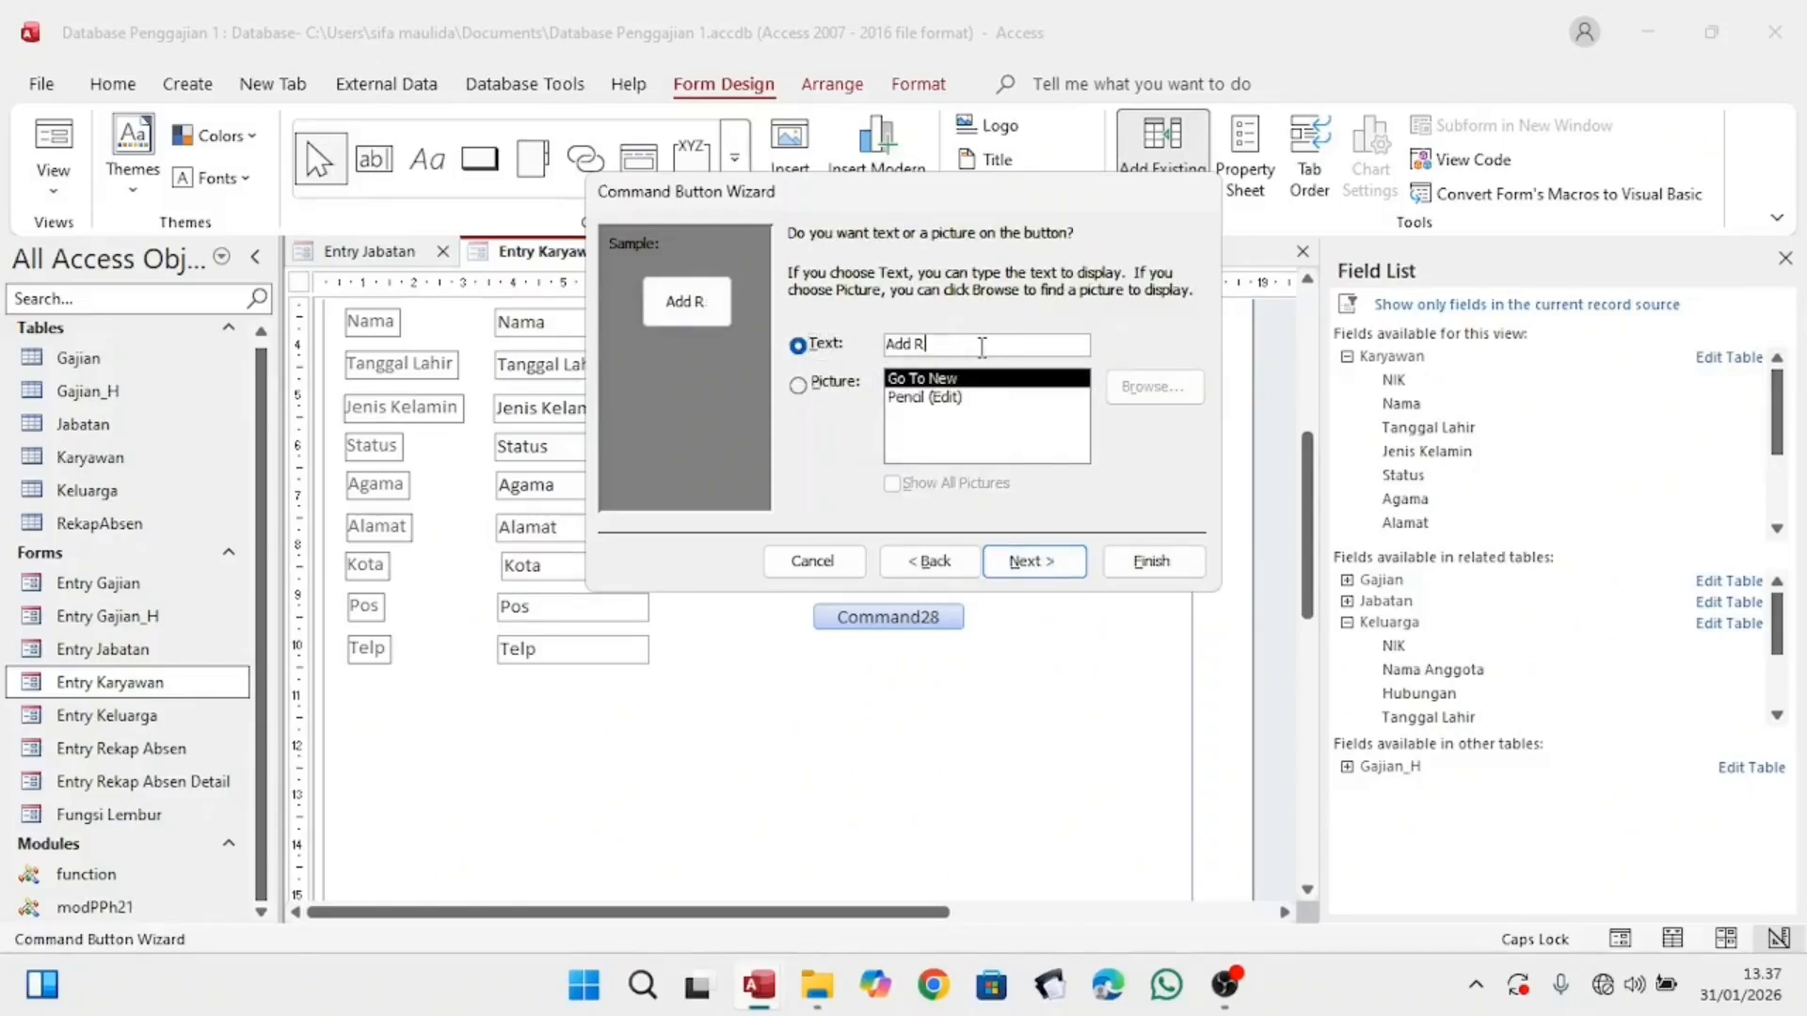
Step: Replace the Add button's default name with a custom one and finish the Command Button Wizard
left_click(1017, 561)
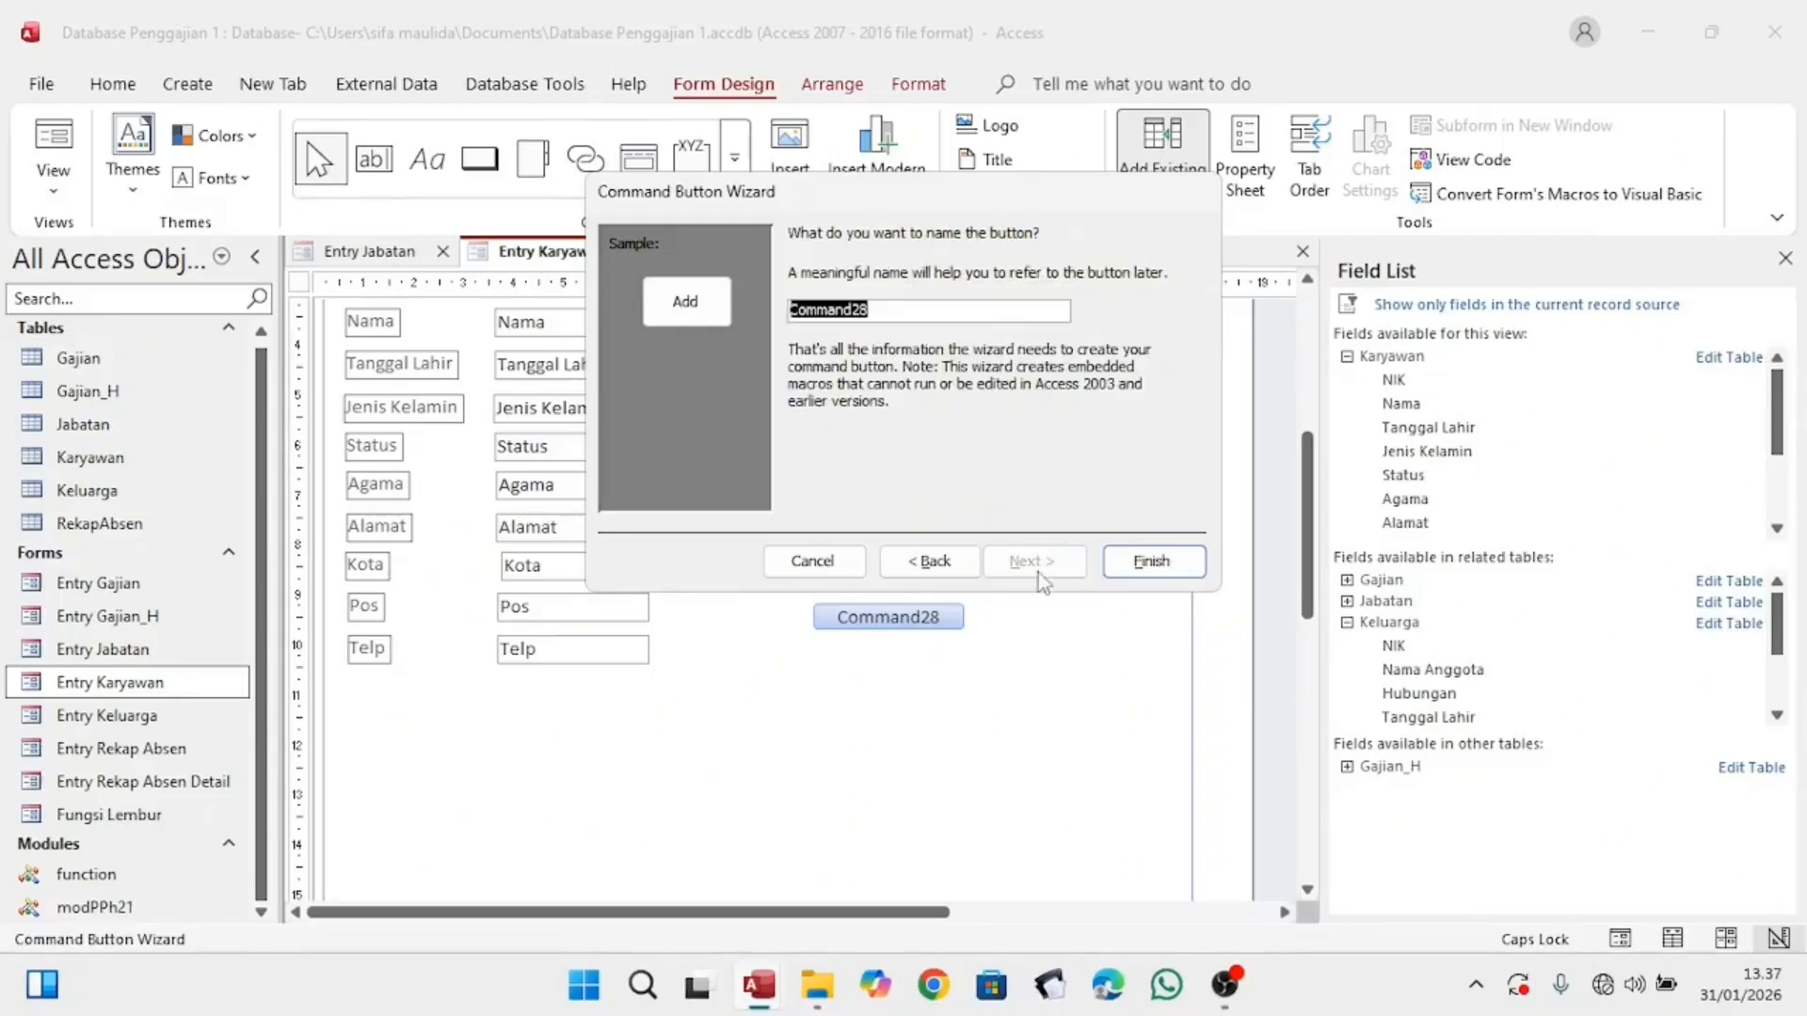
key("BackSpace")
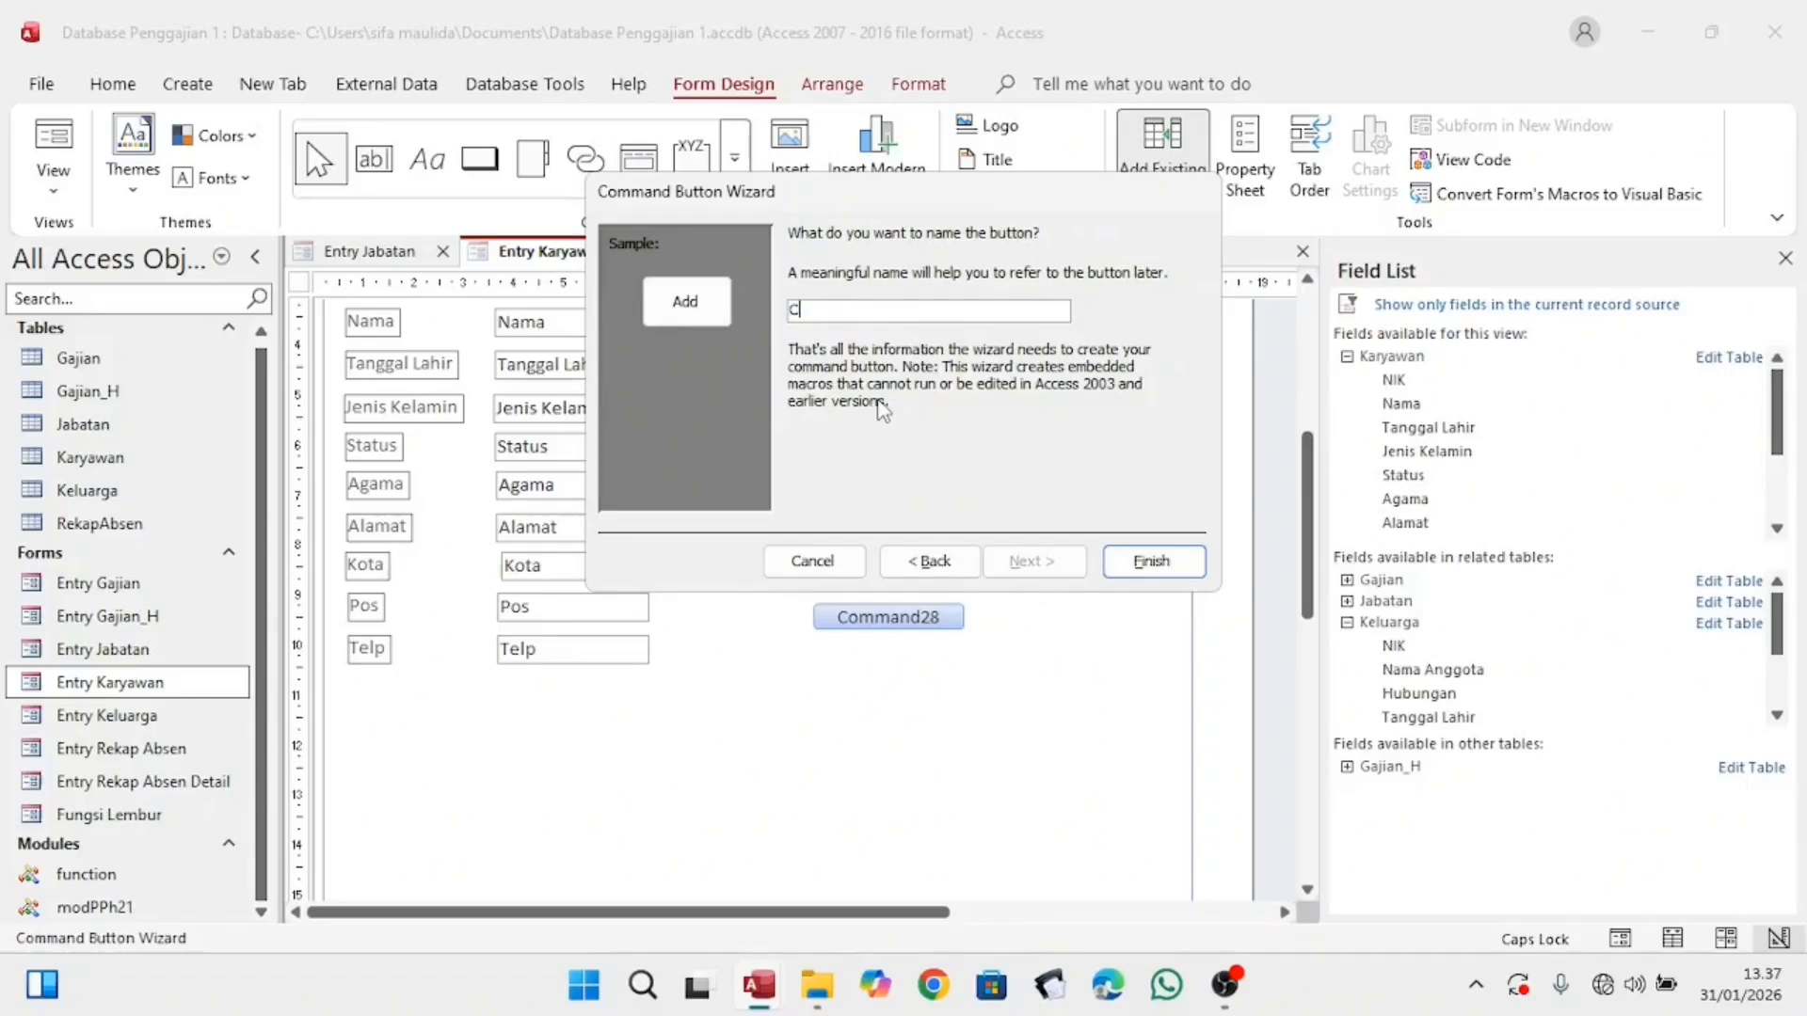
key("Caps_Lock")
left_click(1150, 561)
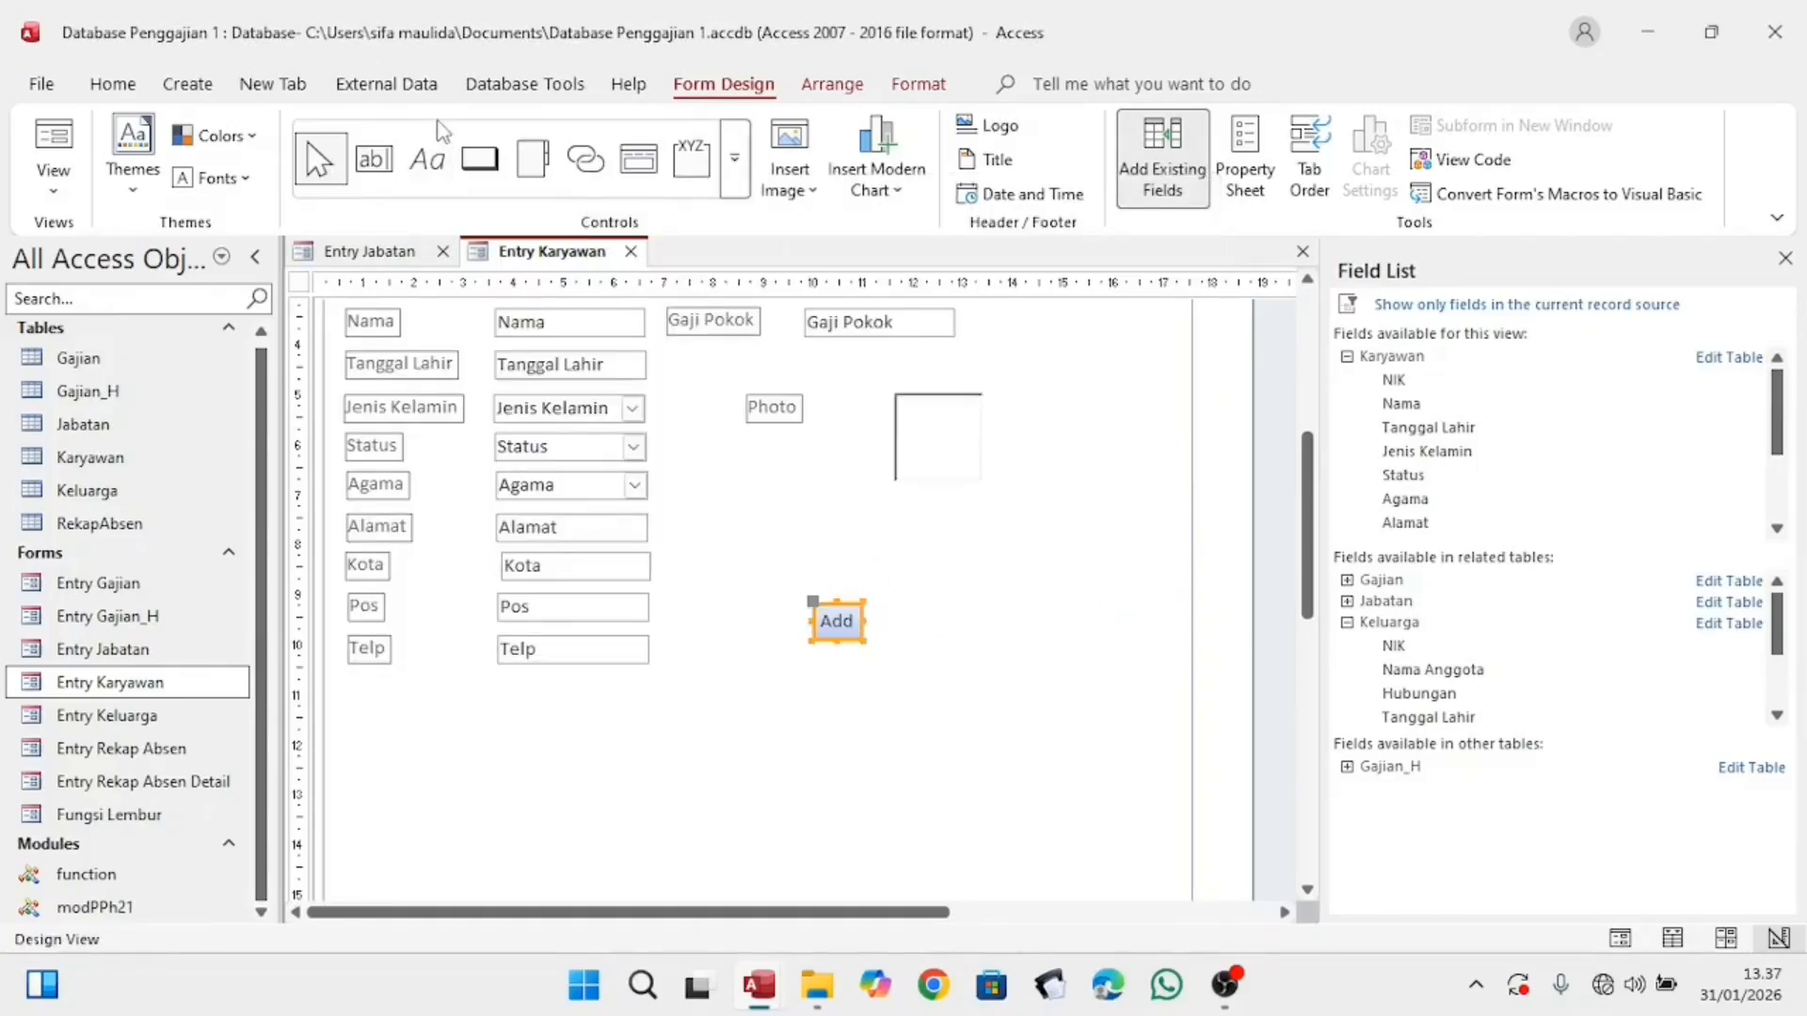
Step: Place a second command button beside Add and assign it the Delete Record action from Record Operations
left_click(478, 177)
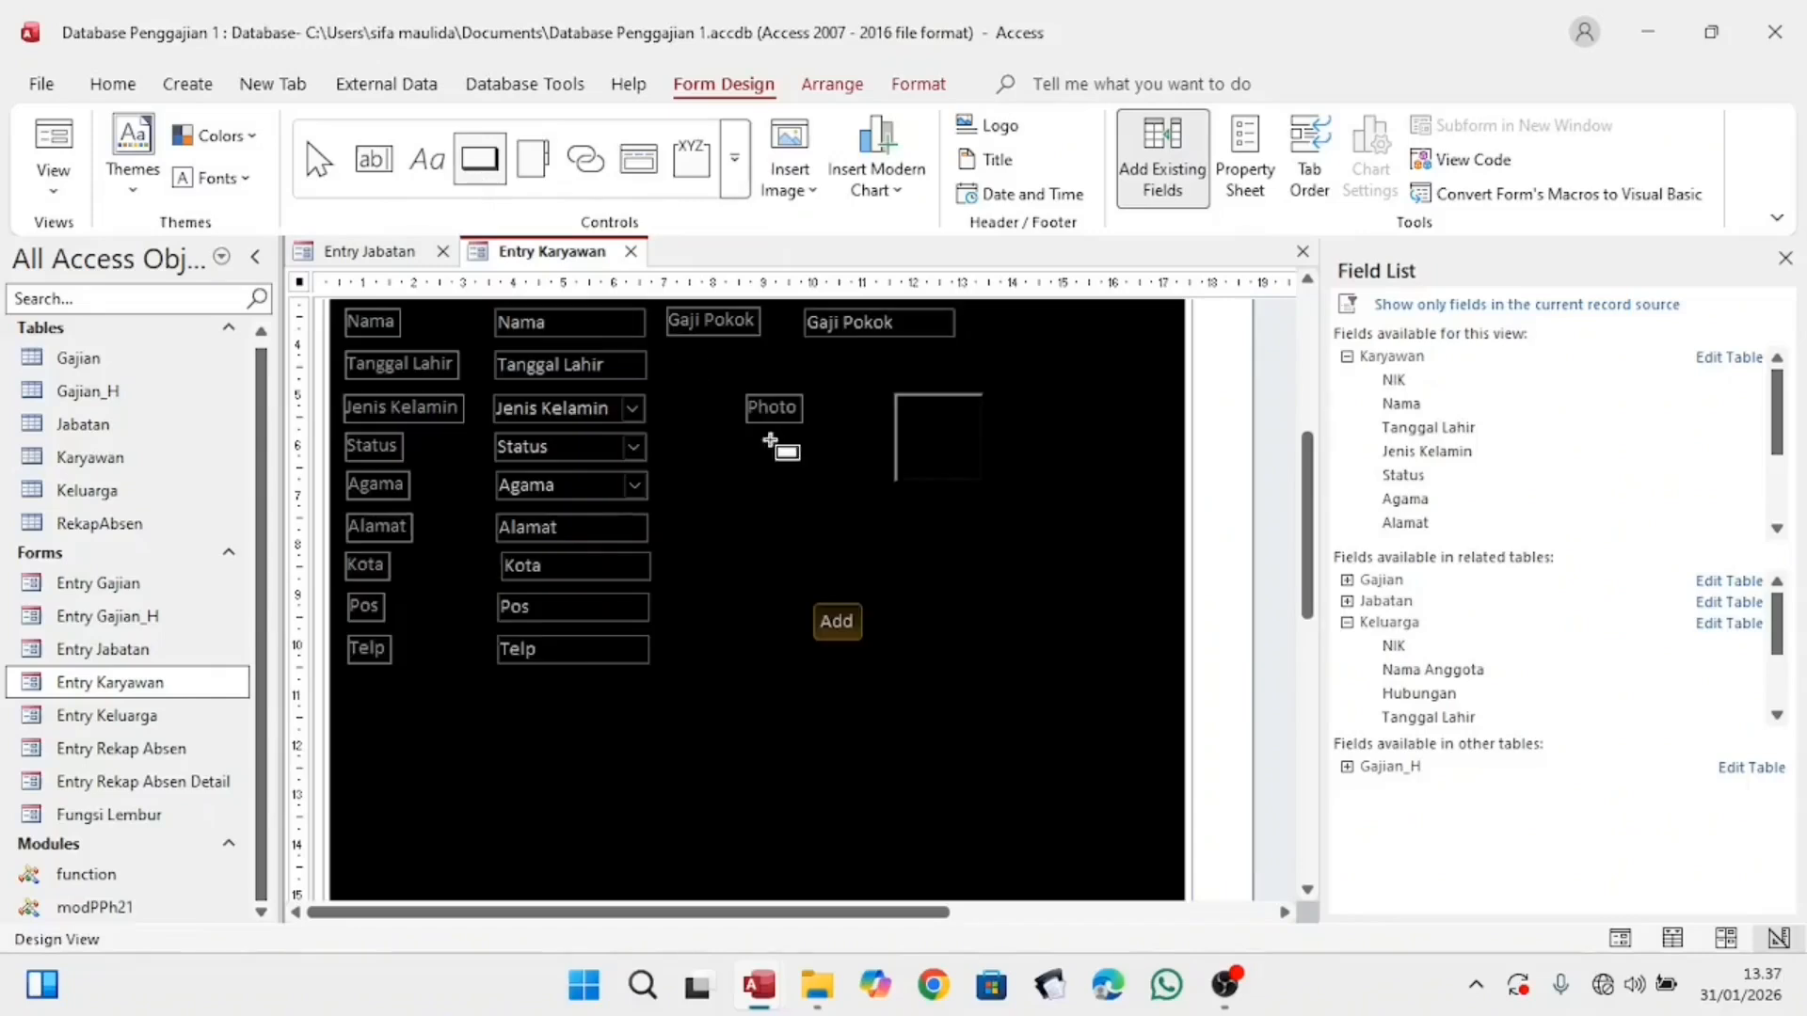
left_click(900, 605)
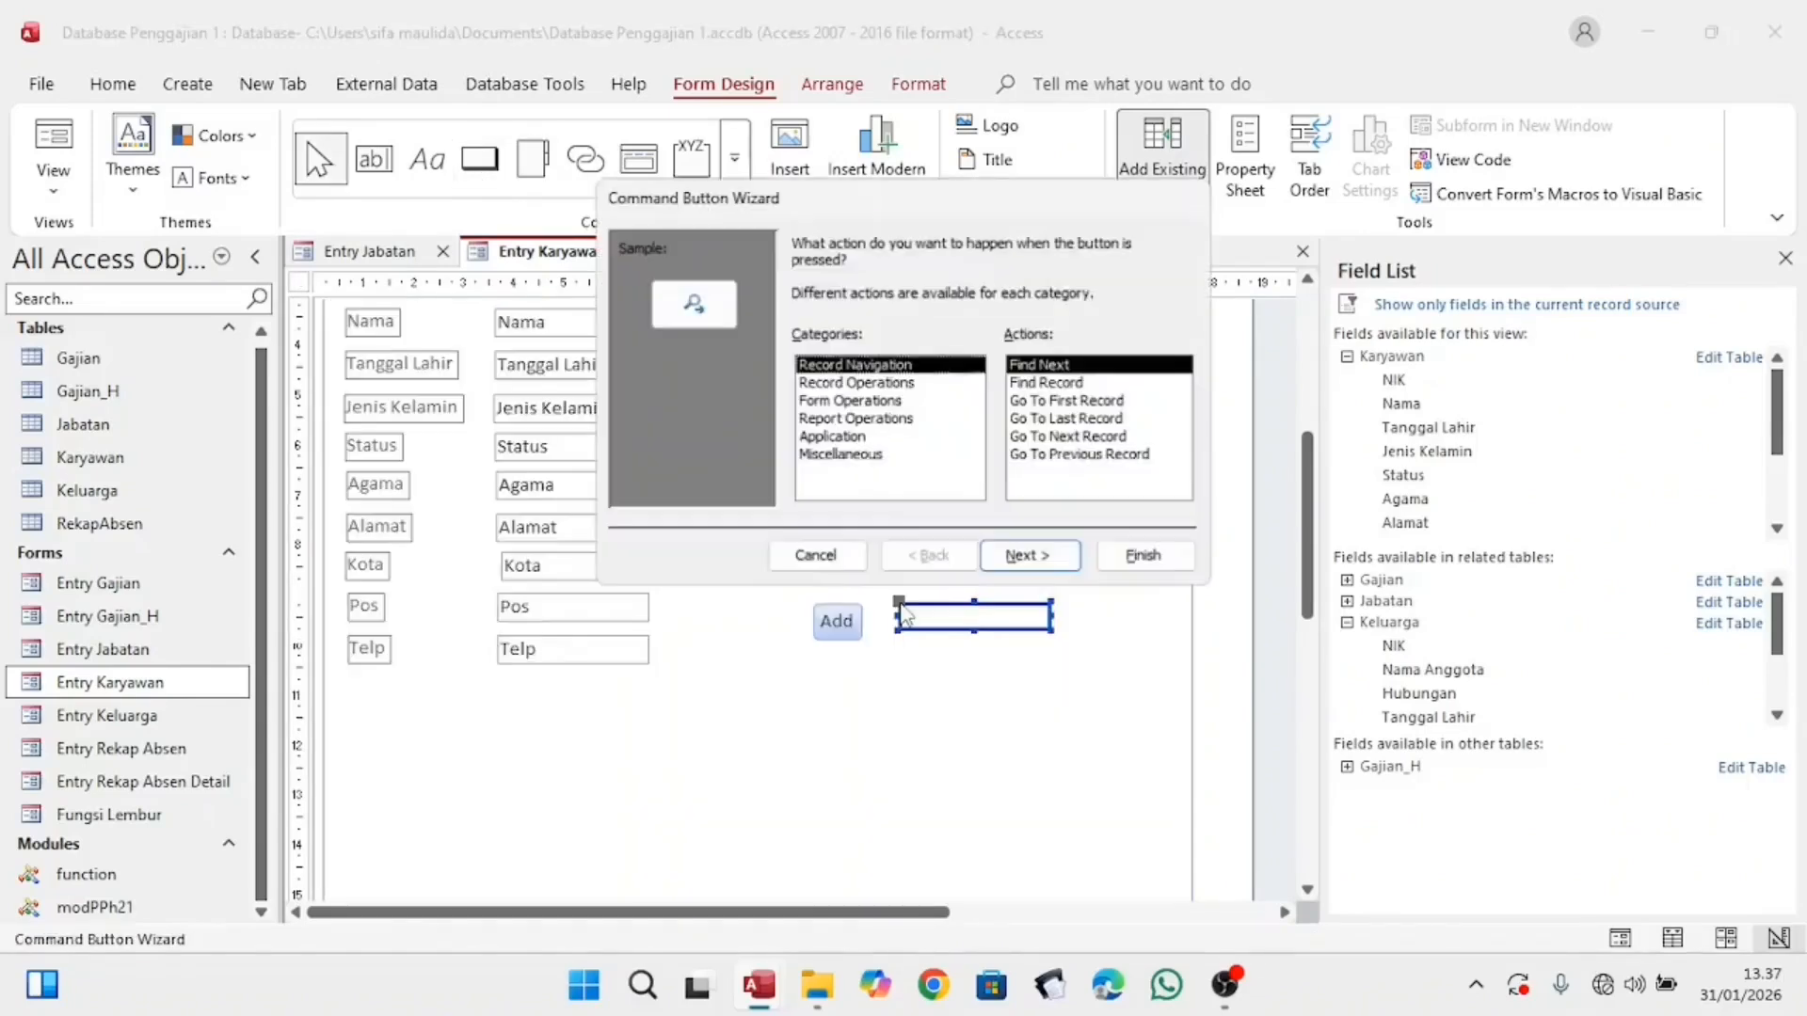
left_click(840, 383)
left_click(844, 403)
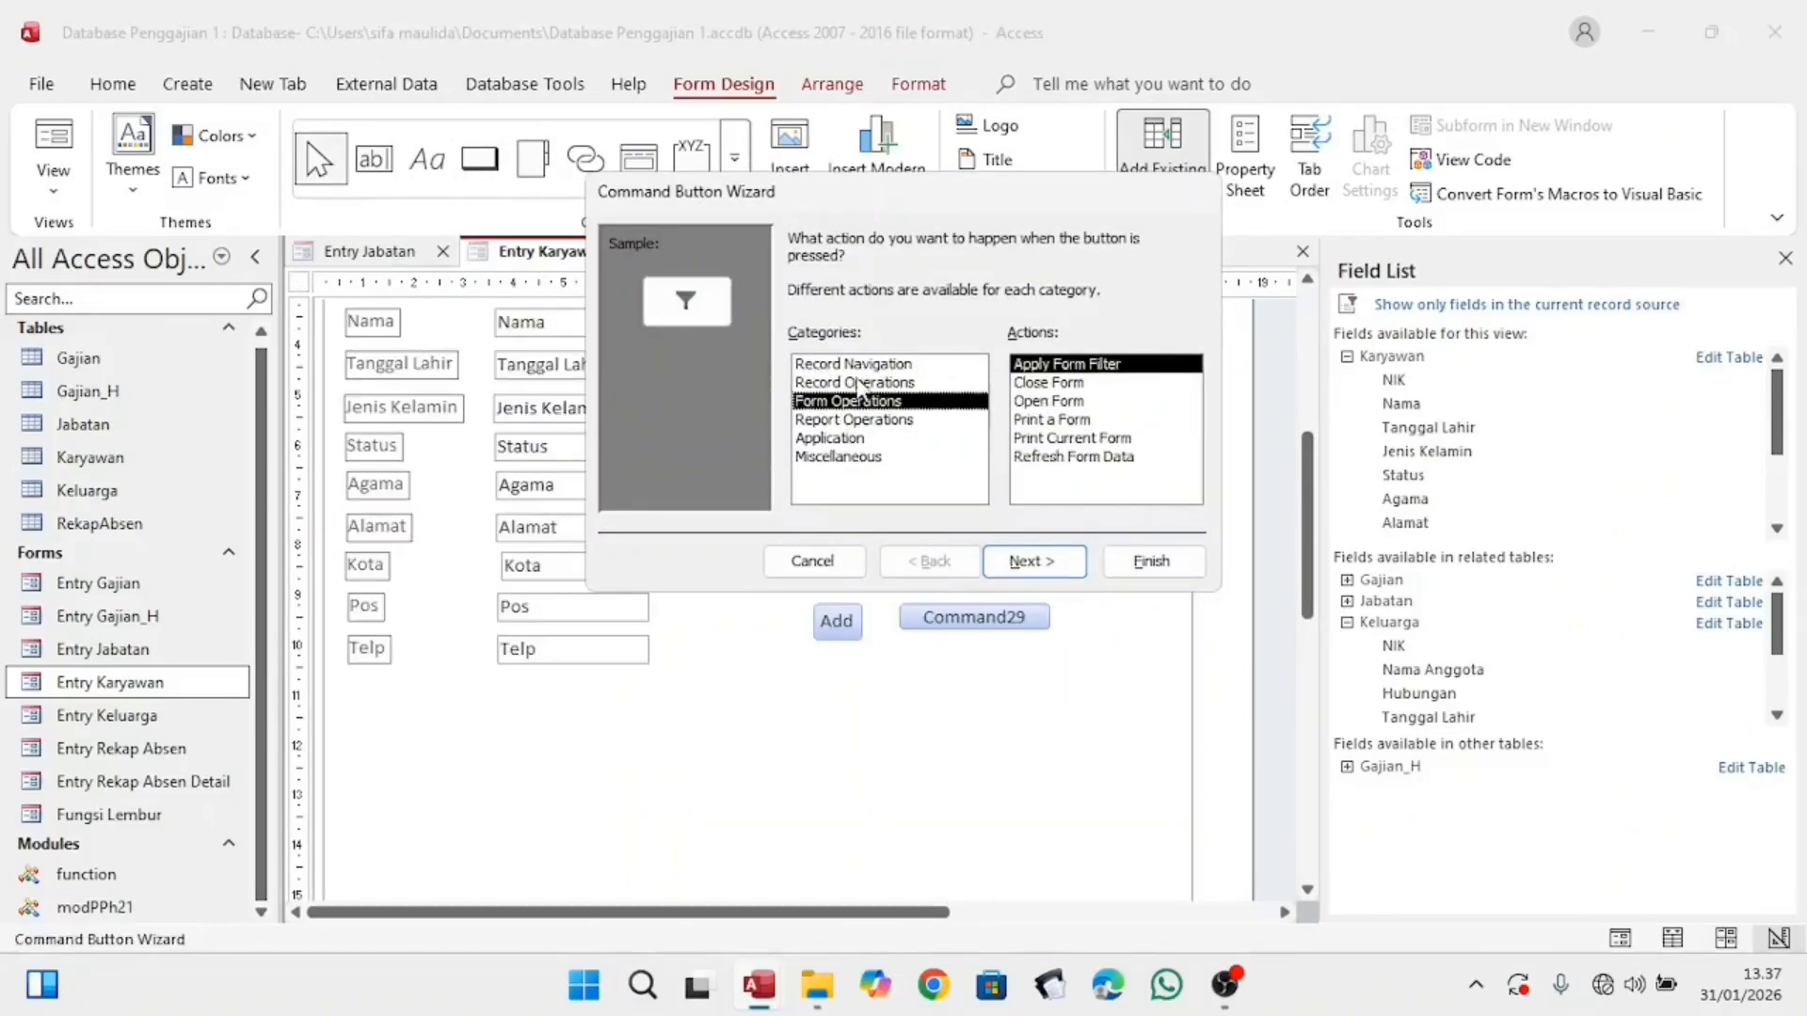
left_click(859, 386)
left_click(1023, 382)
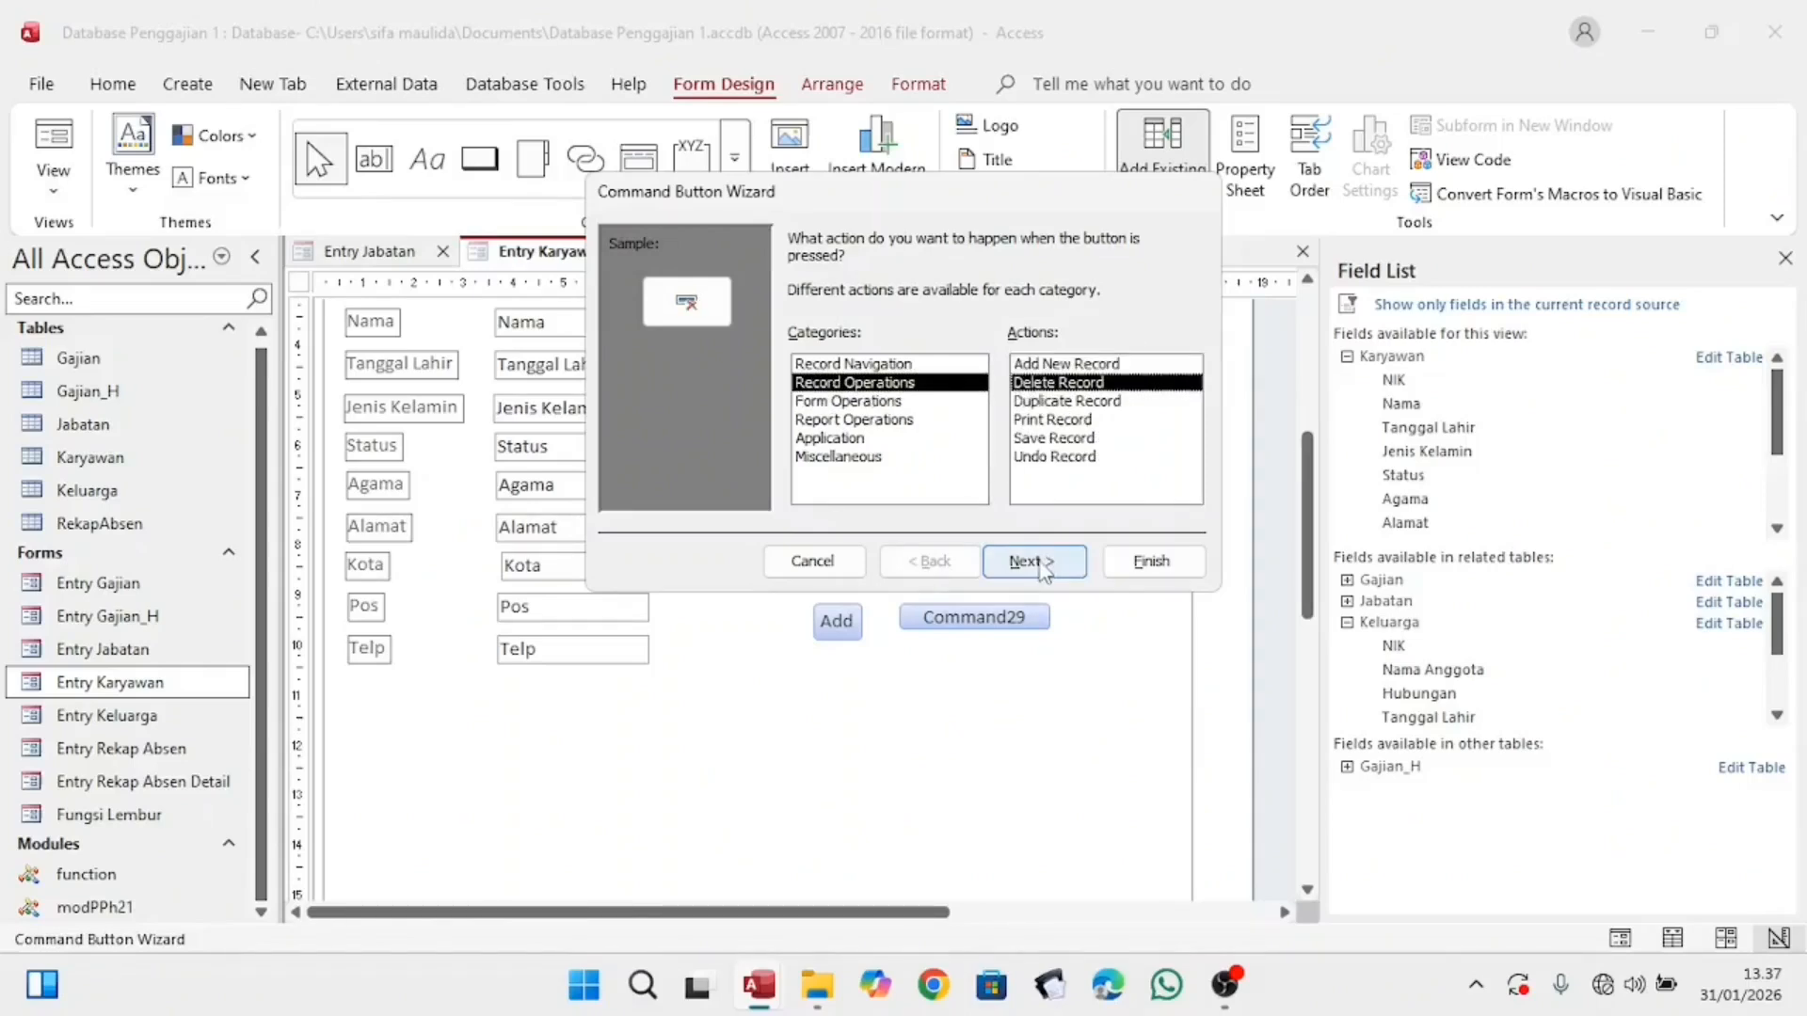
left_click(1040, 565)
Step: Make the second button display text instead of a picture, with the caption Delete
left_click(798, 345)
left_click(1005, 346)
key("BackSpace")
key("BackSpace")
key("BackSpace")
key("BackSpace")
key("BackSpace")
key("BackSpace")
key("BackSpace")
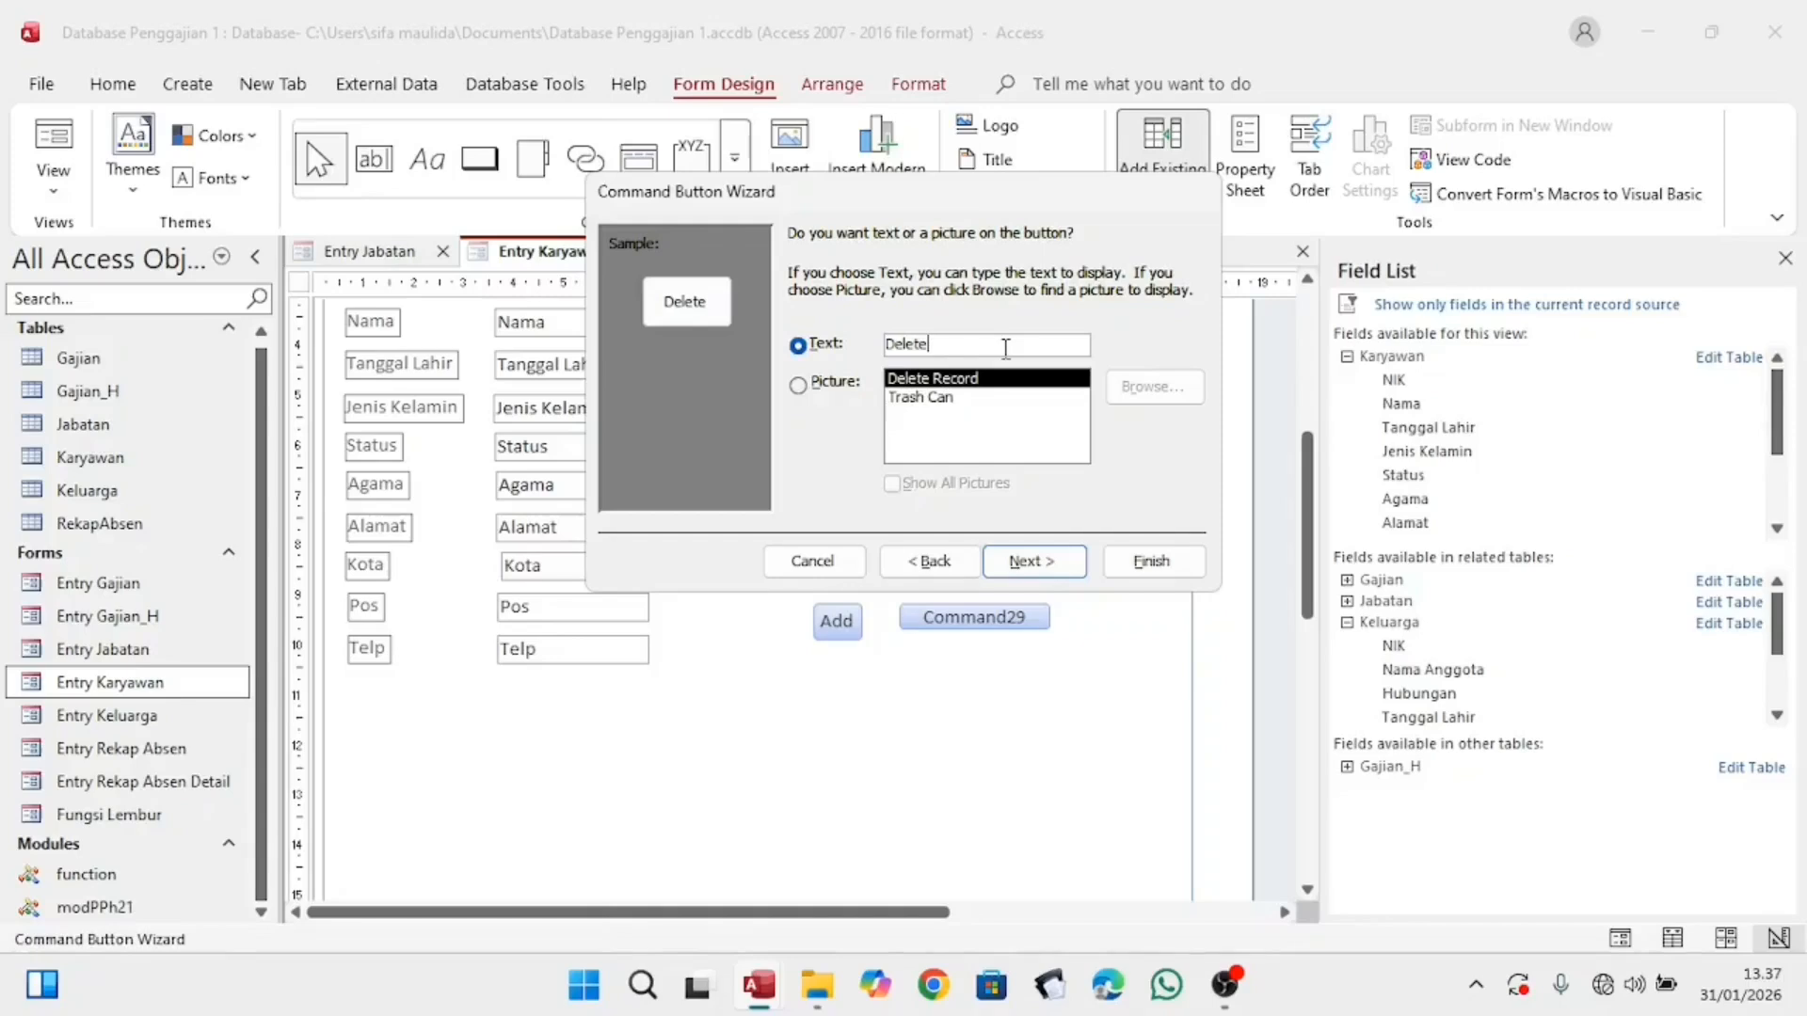
Step: Name the Delete button cmdDelete, finish the wizard, and move the button closer to Add
left_click(1032, 561)
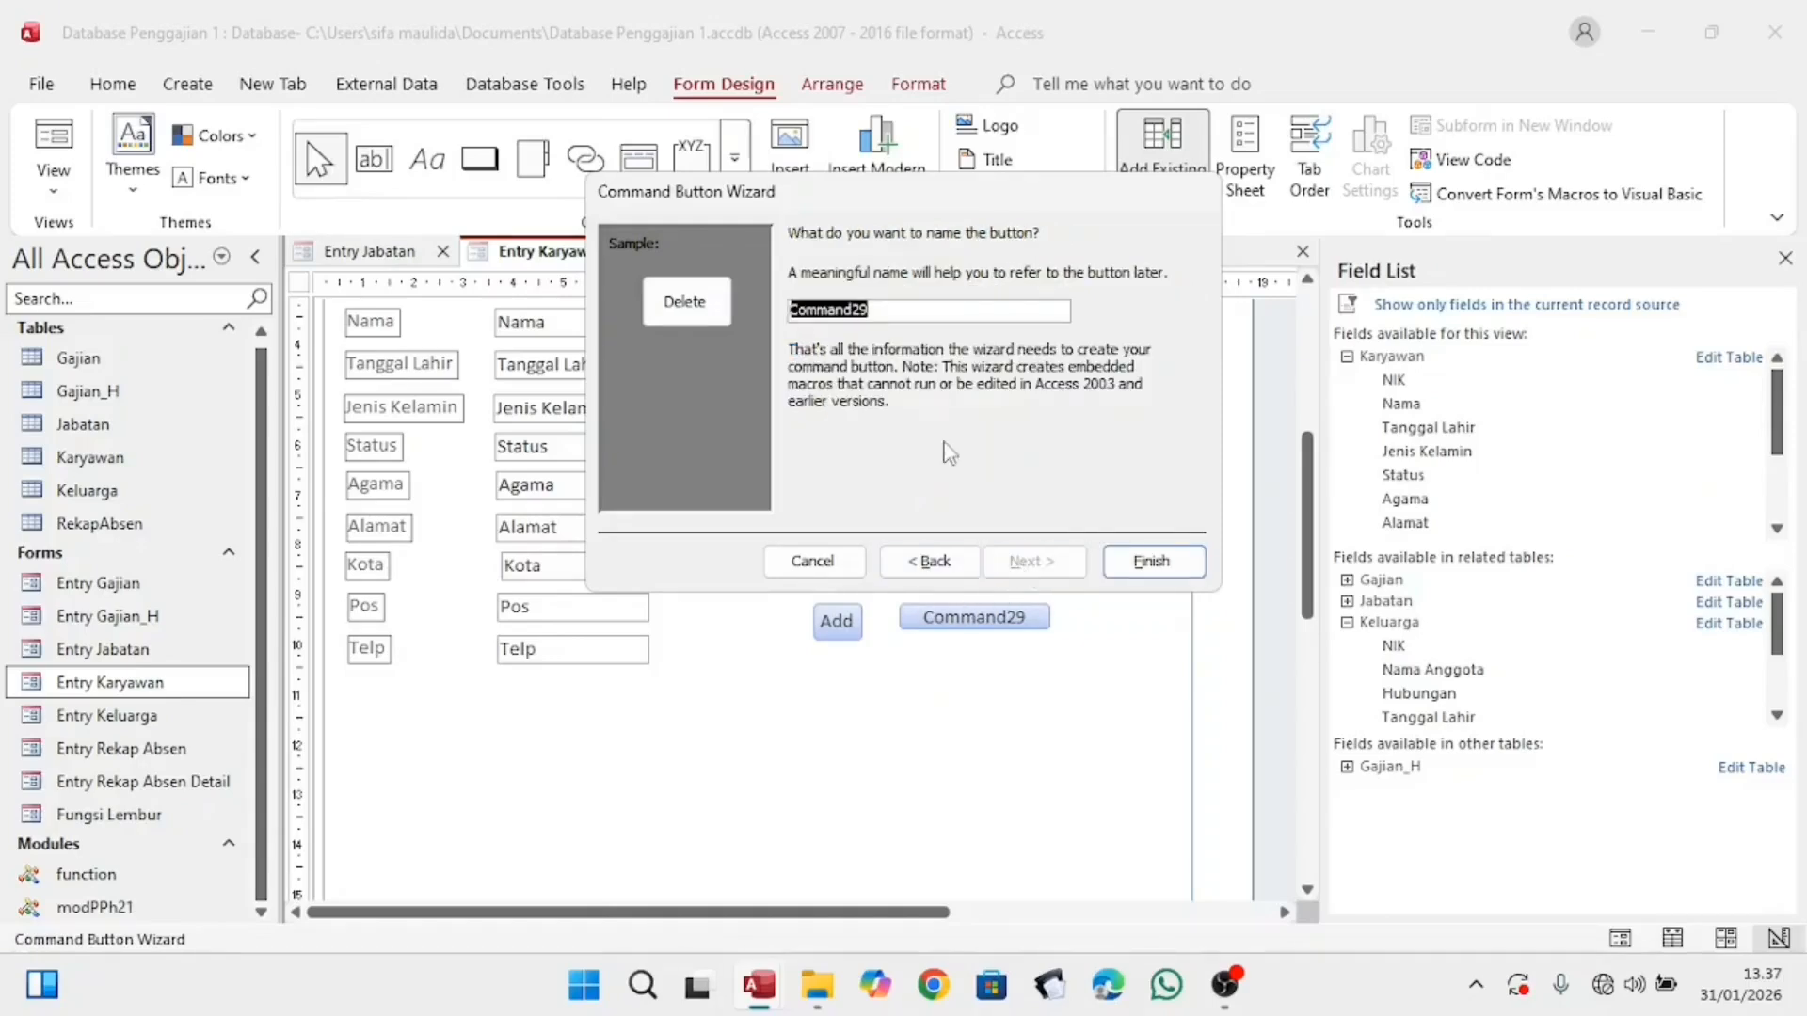
key("BackSpace")
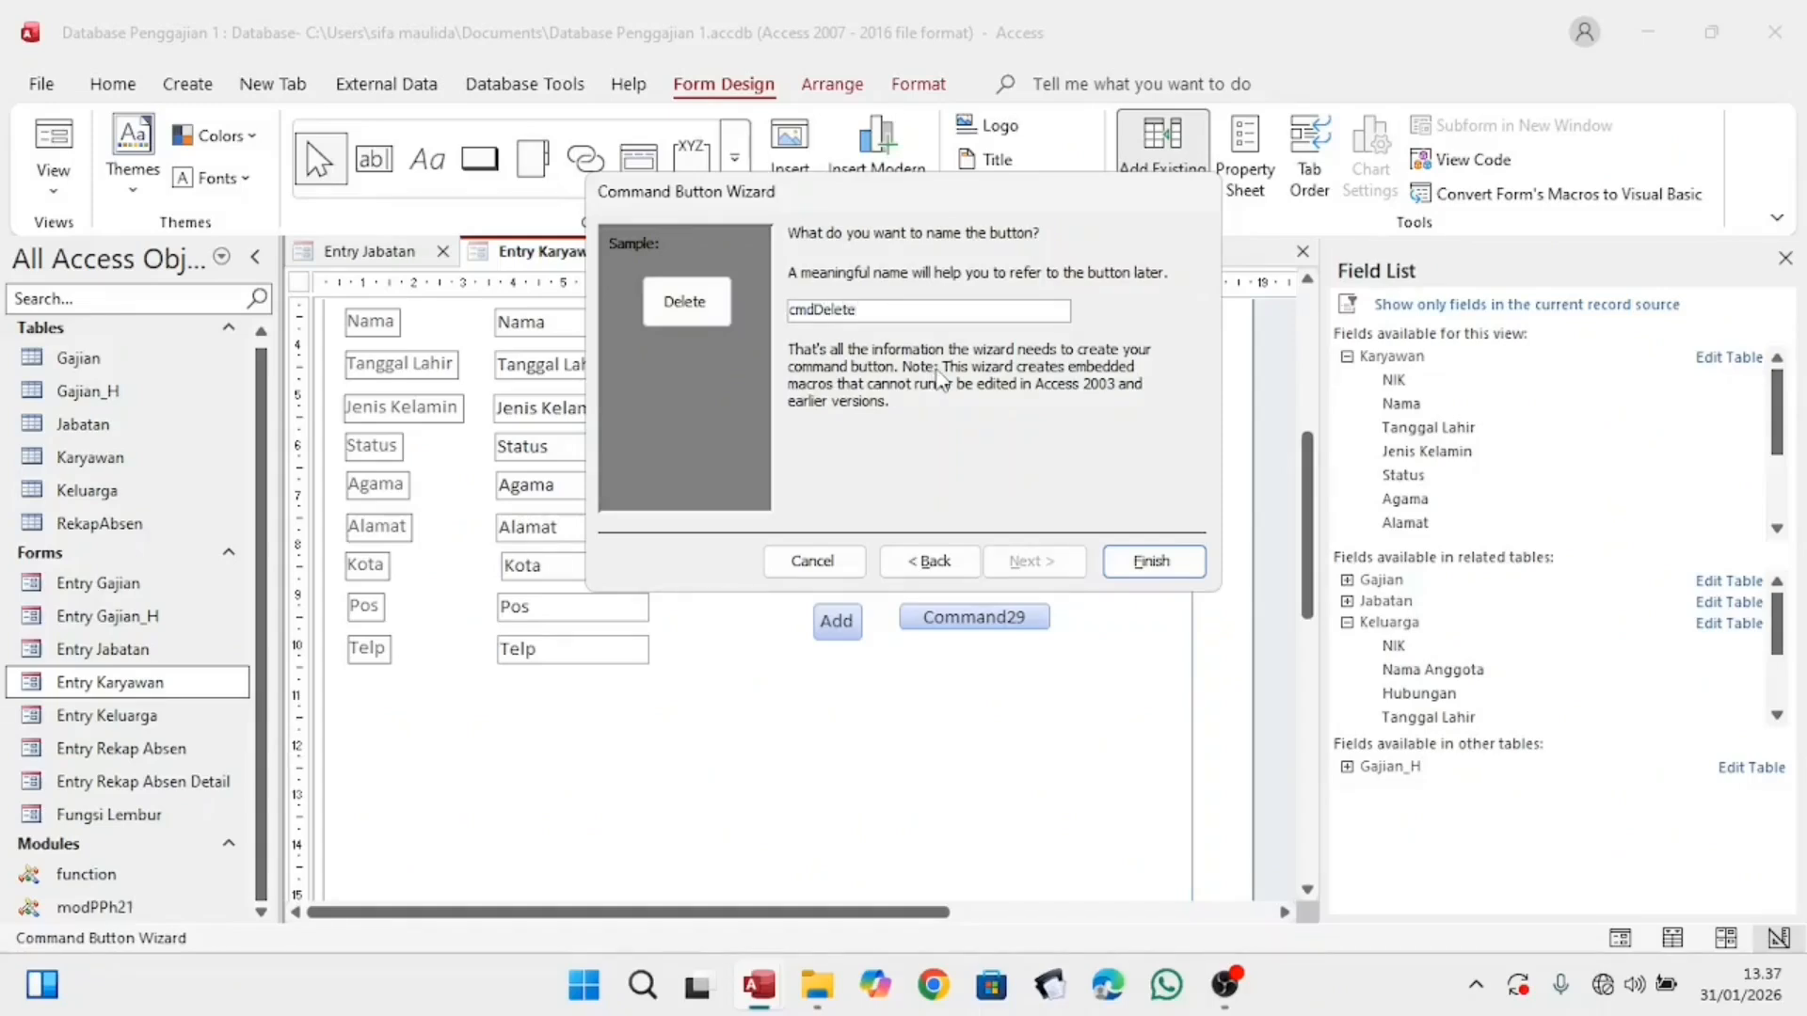
left_click(1150, 562)
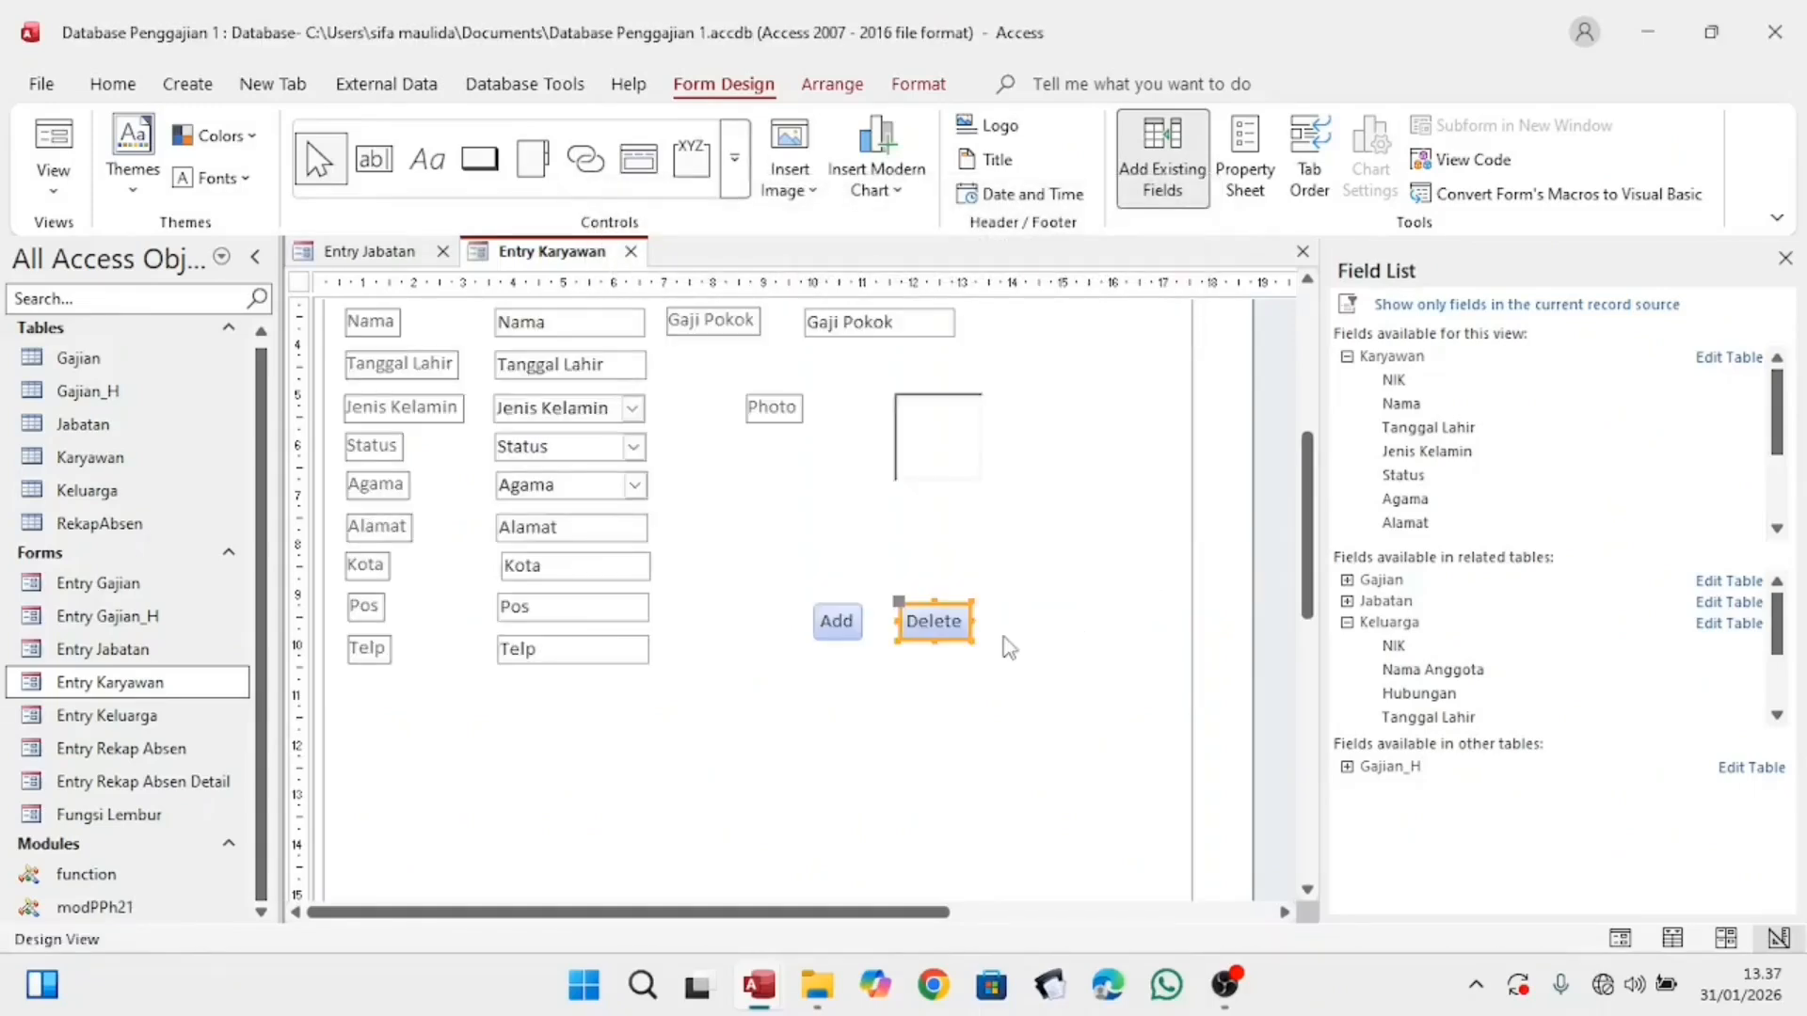
left_click_drag(899, 603, 879, 606)
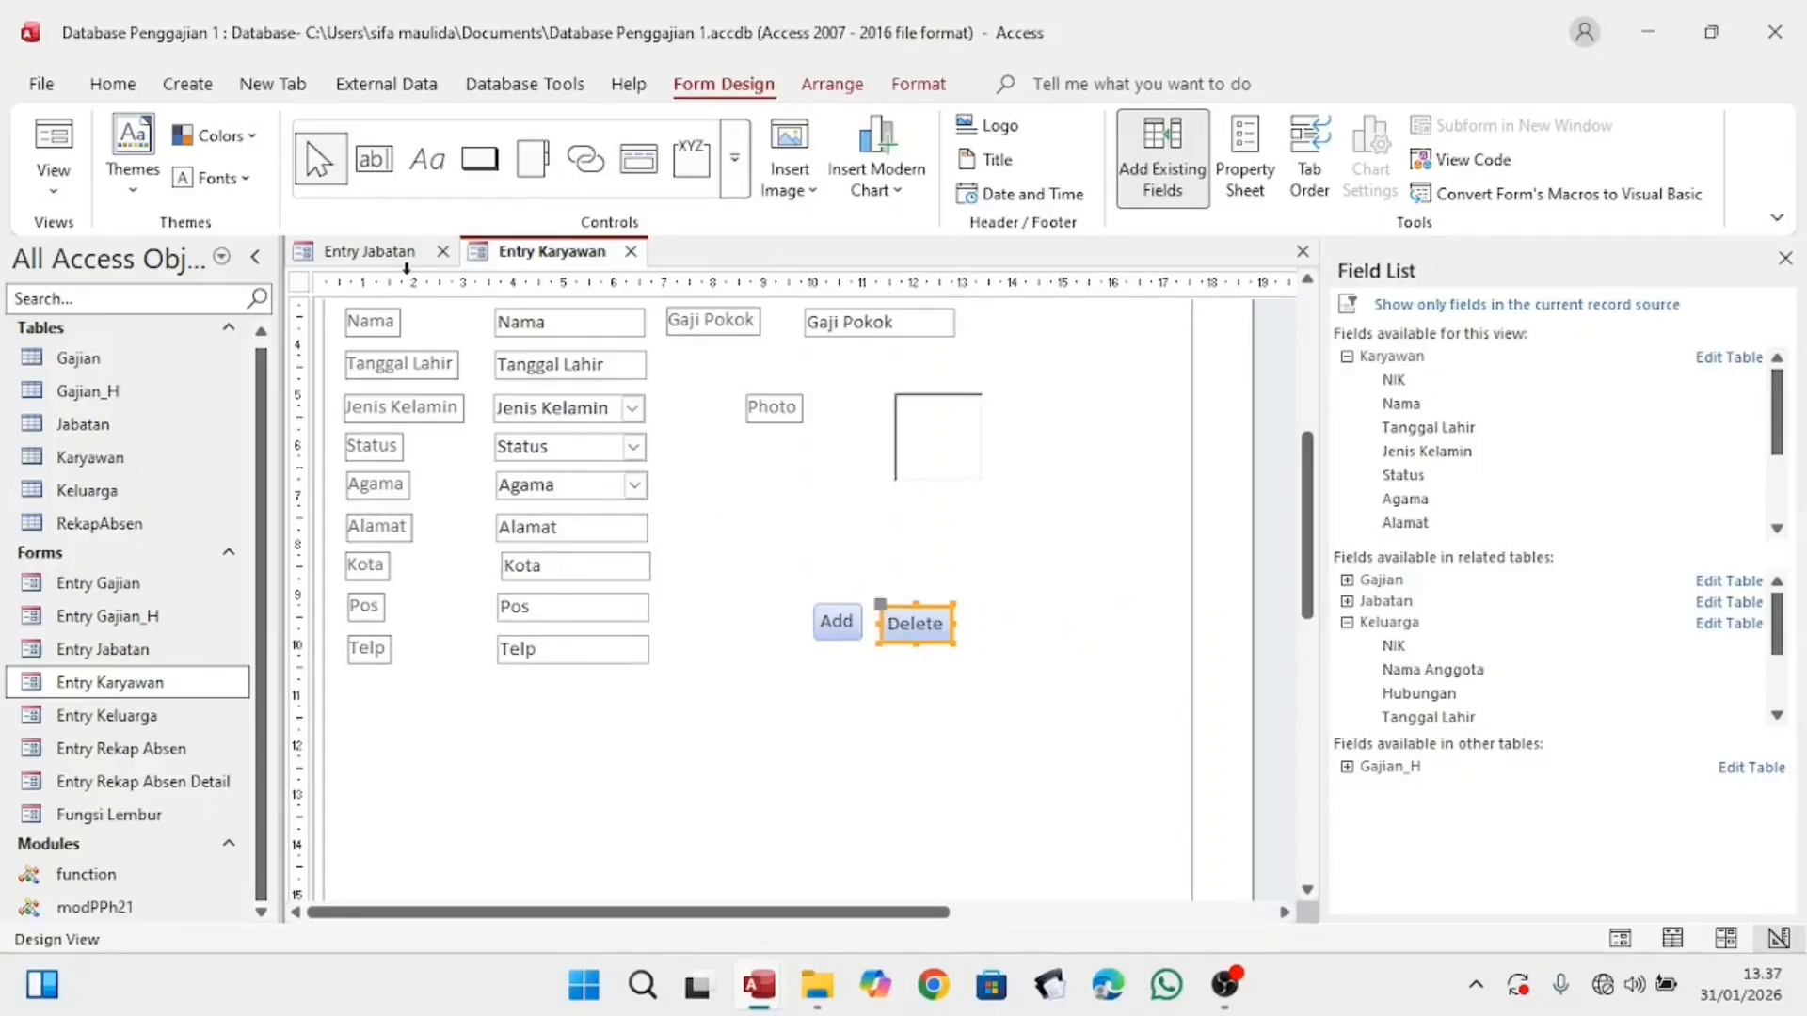
left_click(466, 176)
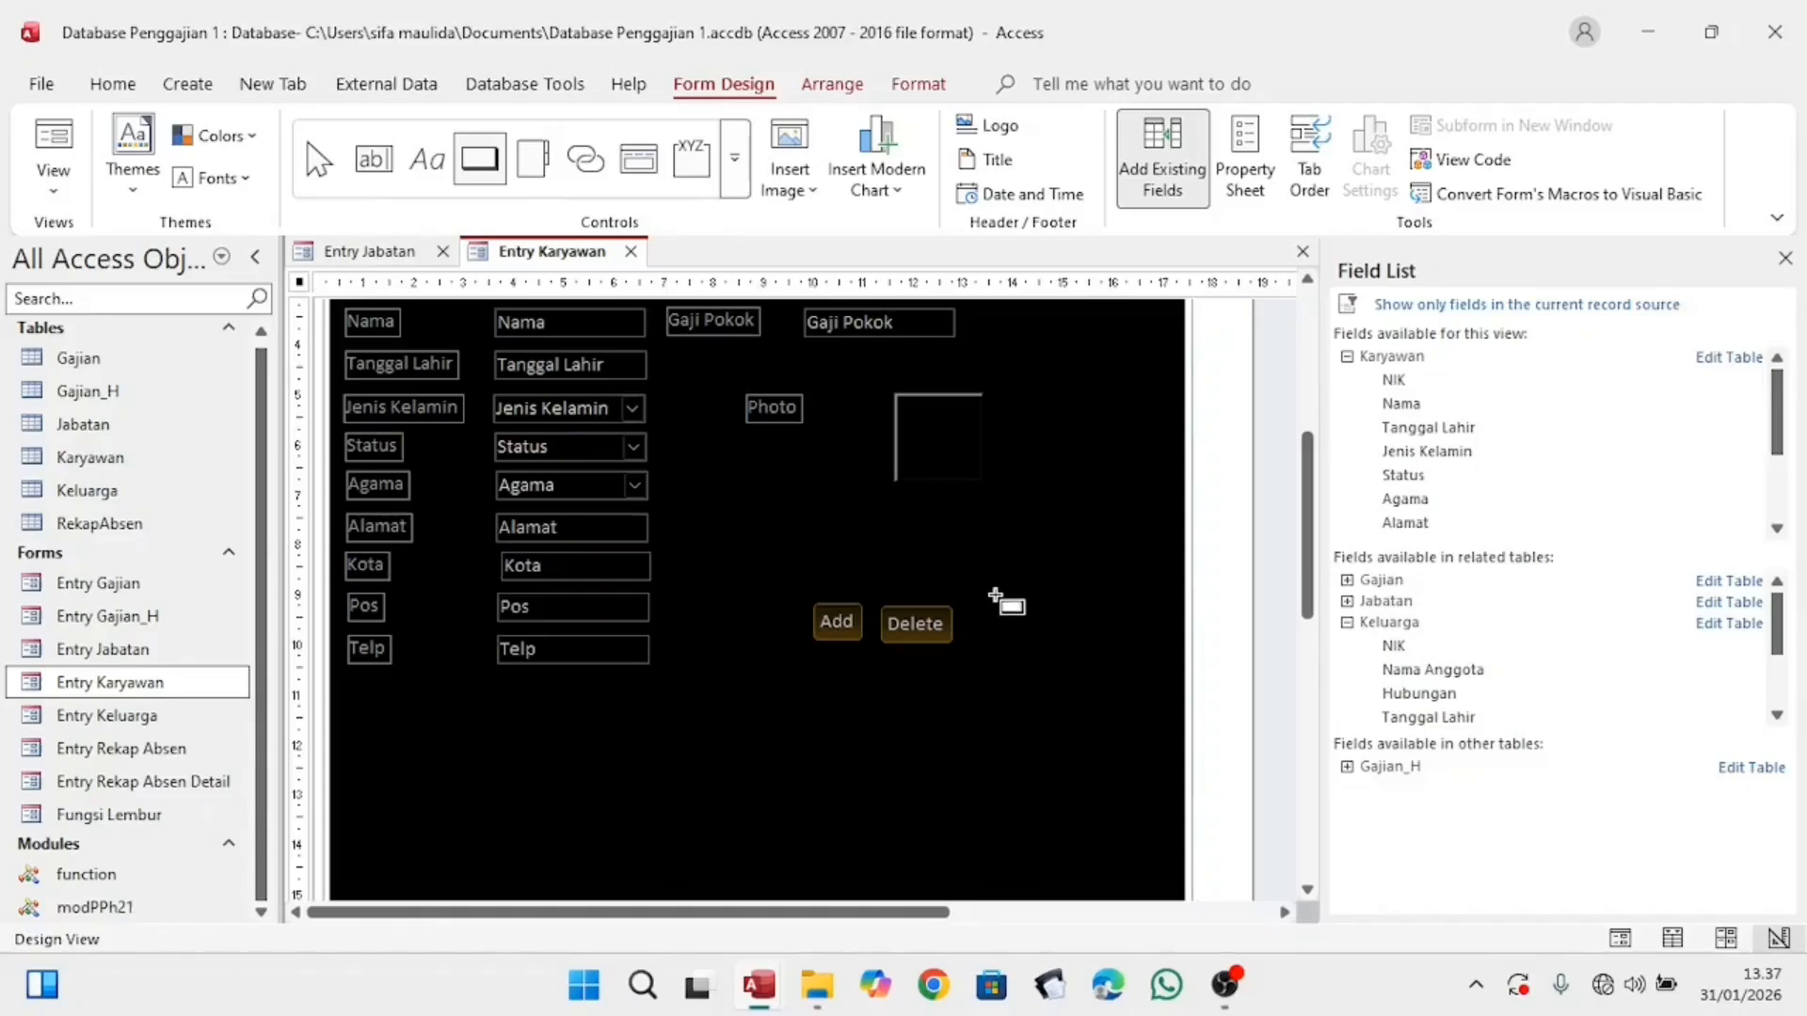
left_click_drag(962, 607, 1111, 632)
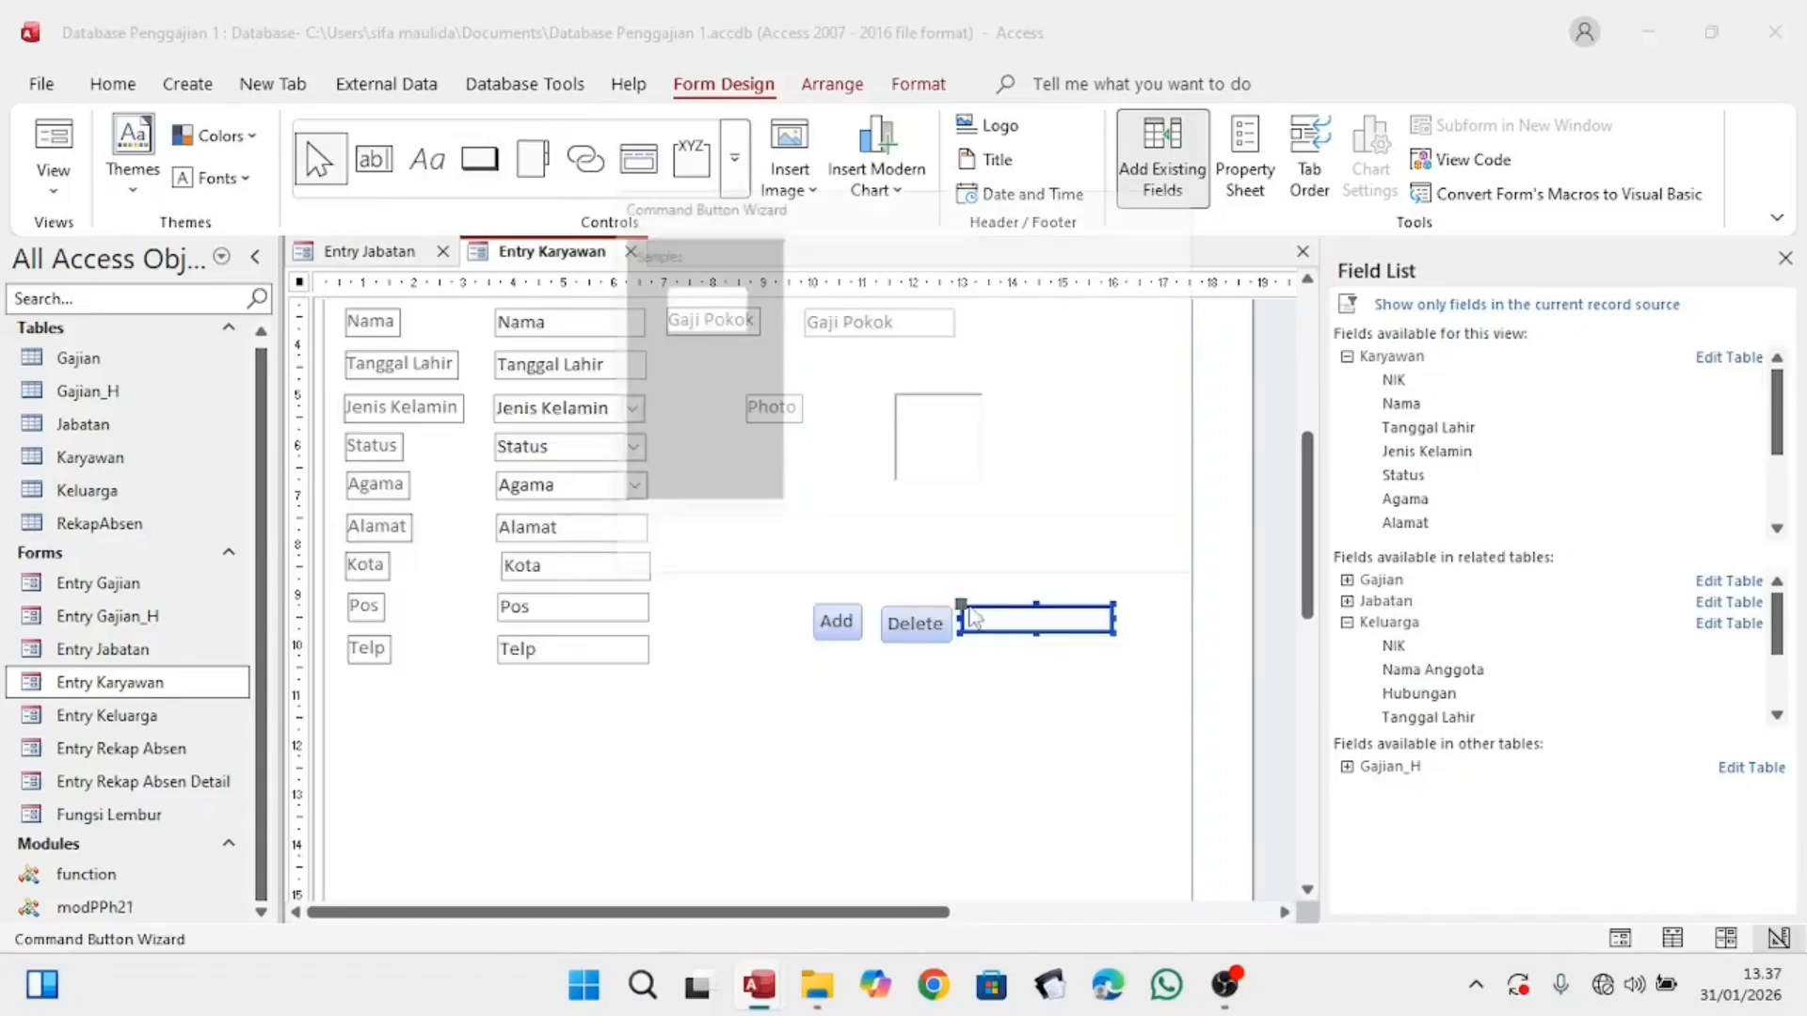
left_click(873, 400)
left_click(885, 420)
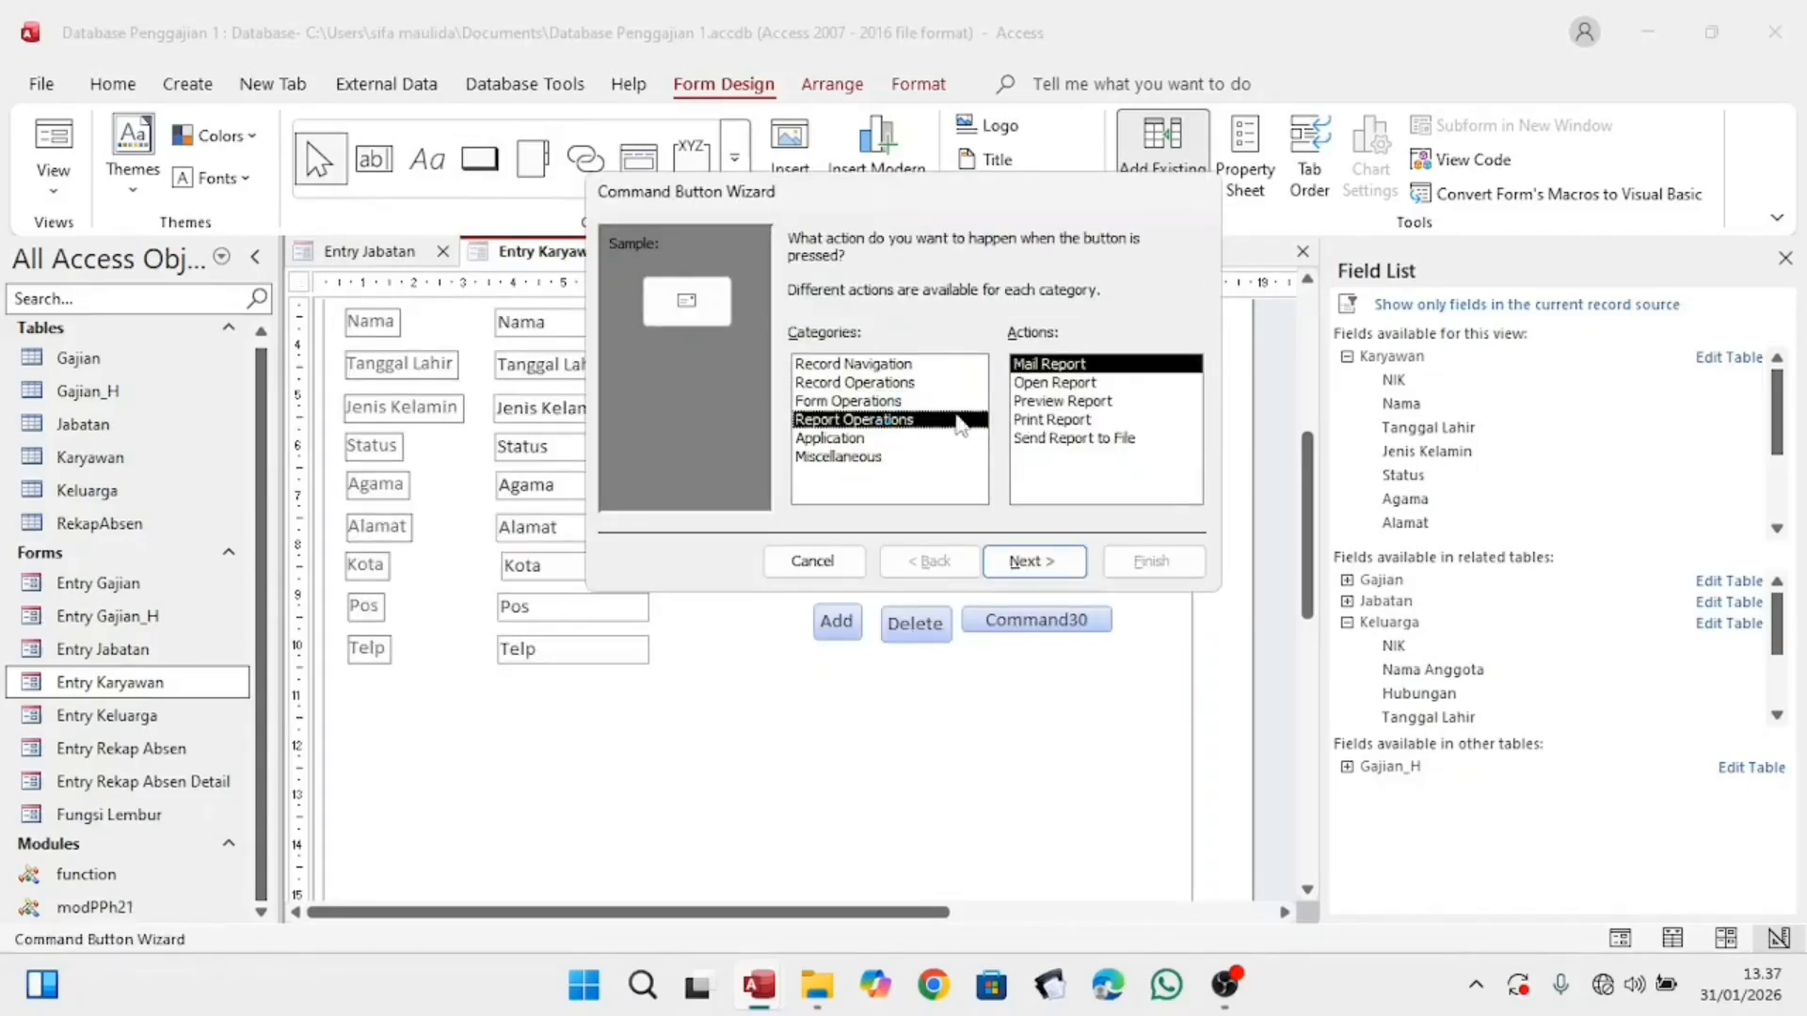
left_click(931, 384)
left_click(933, 406)
left_click(1028, 420)
left_click(1031, 562)
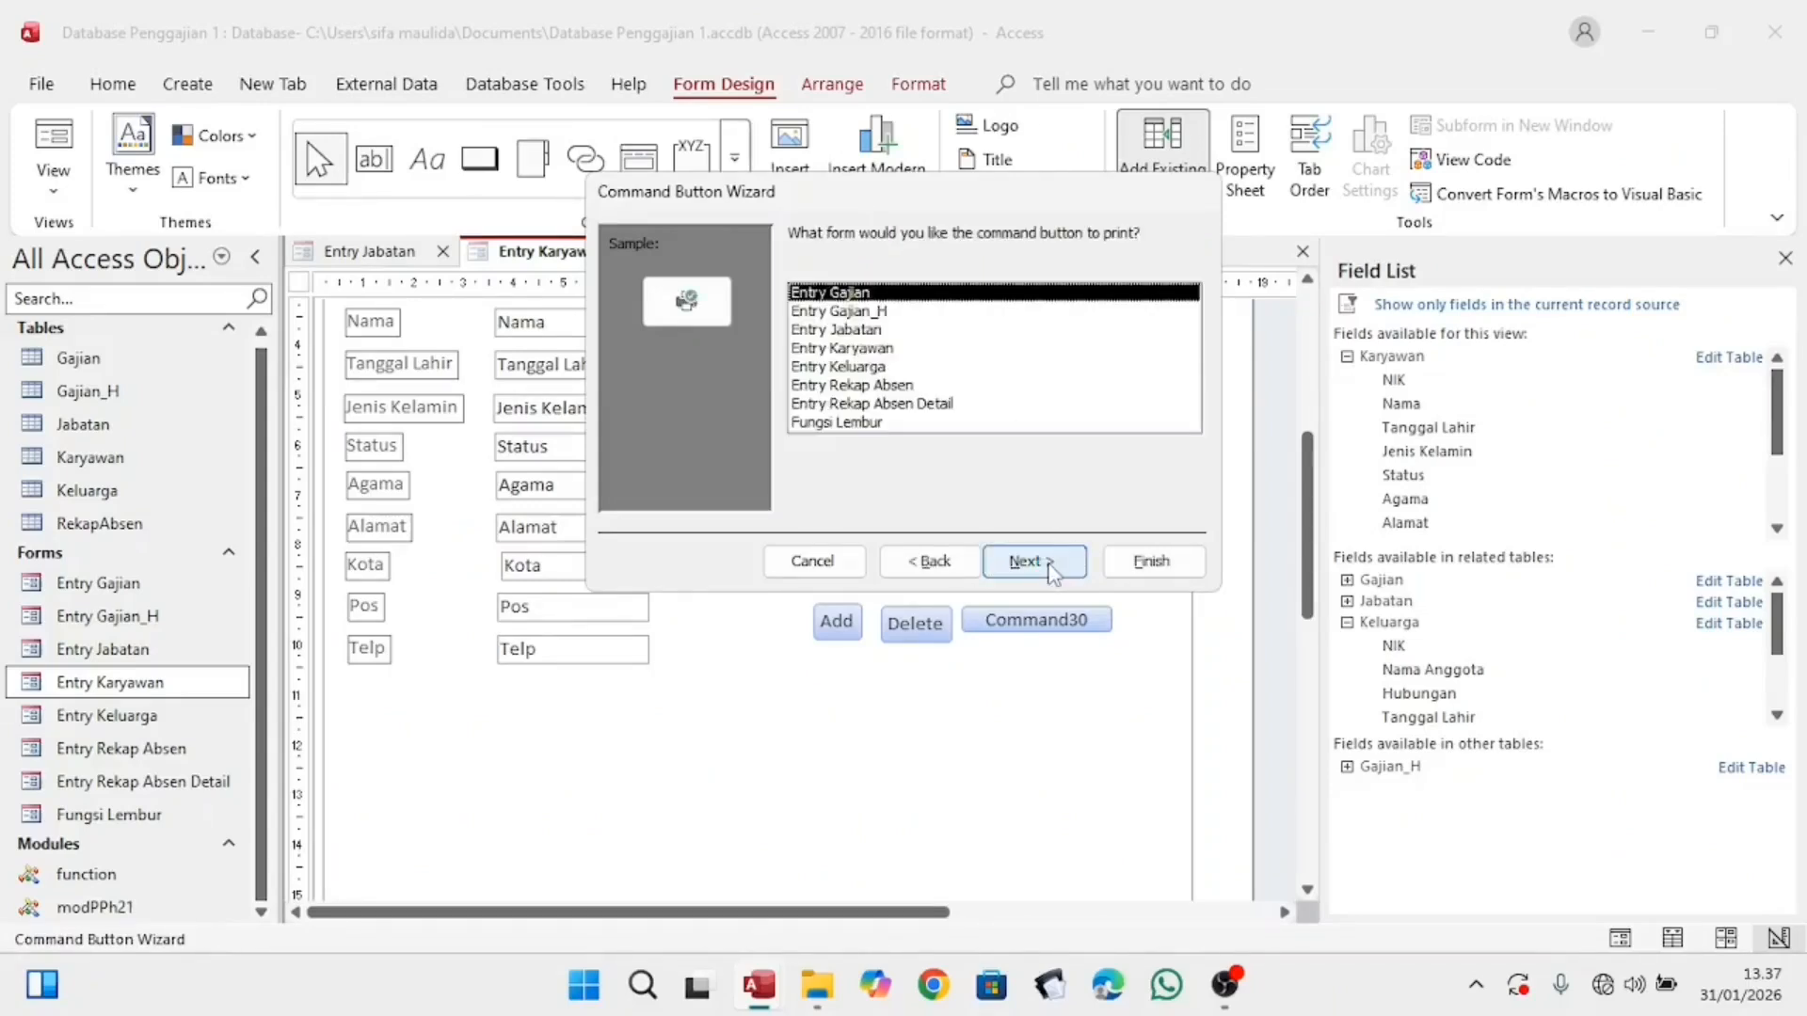
left_click(908, 331)
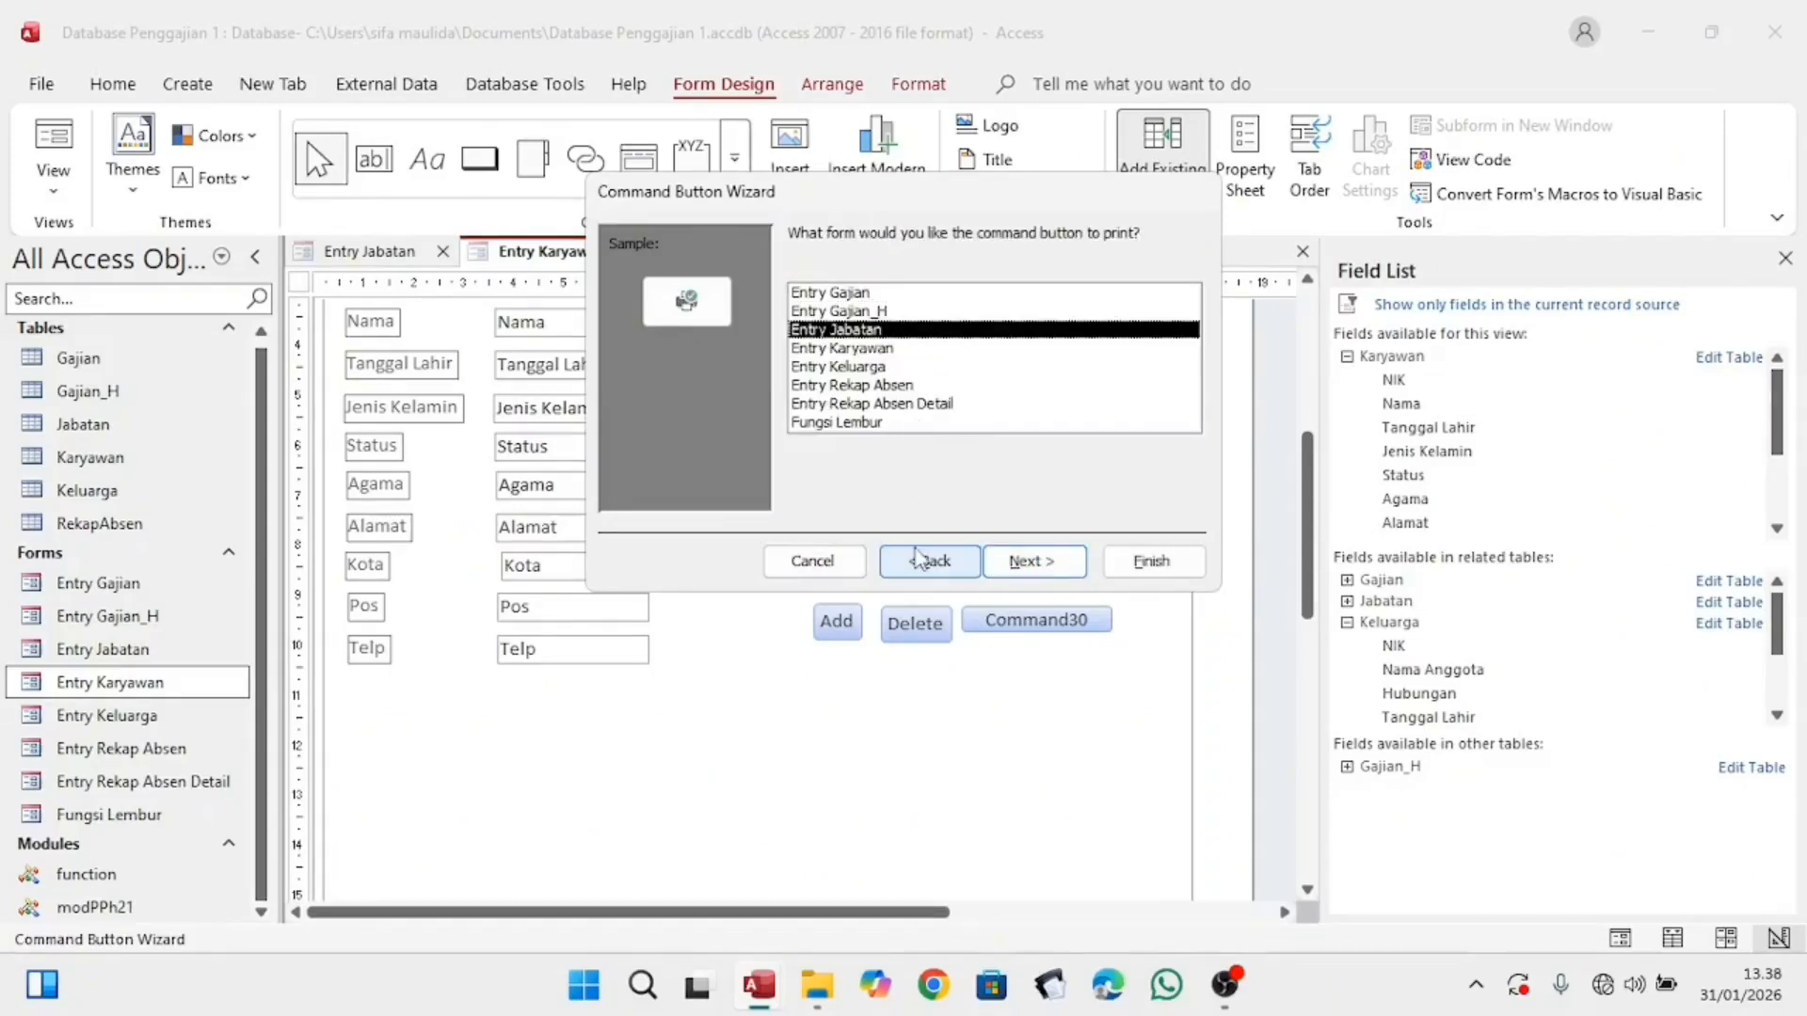
left_click(810, 561)
key("Delete")
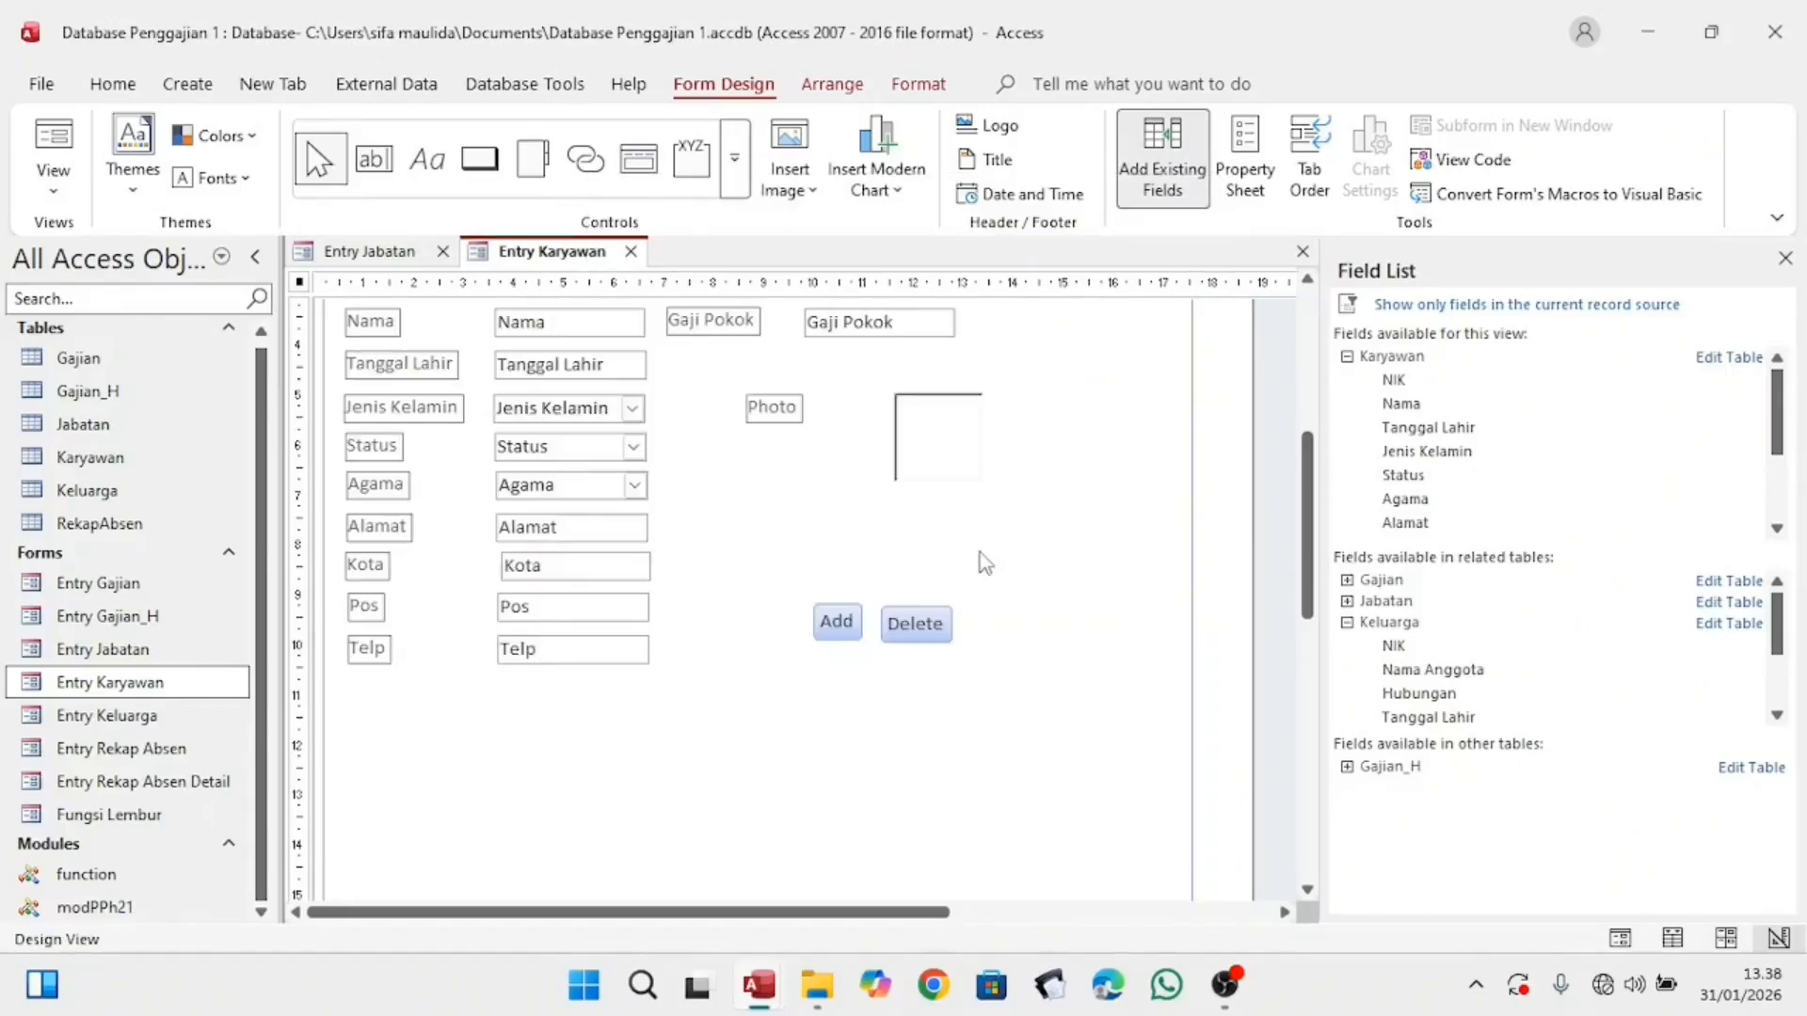
left_click(479, 158)
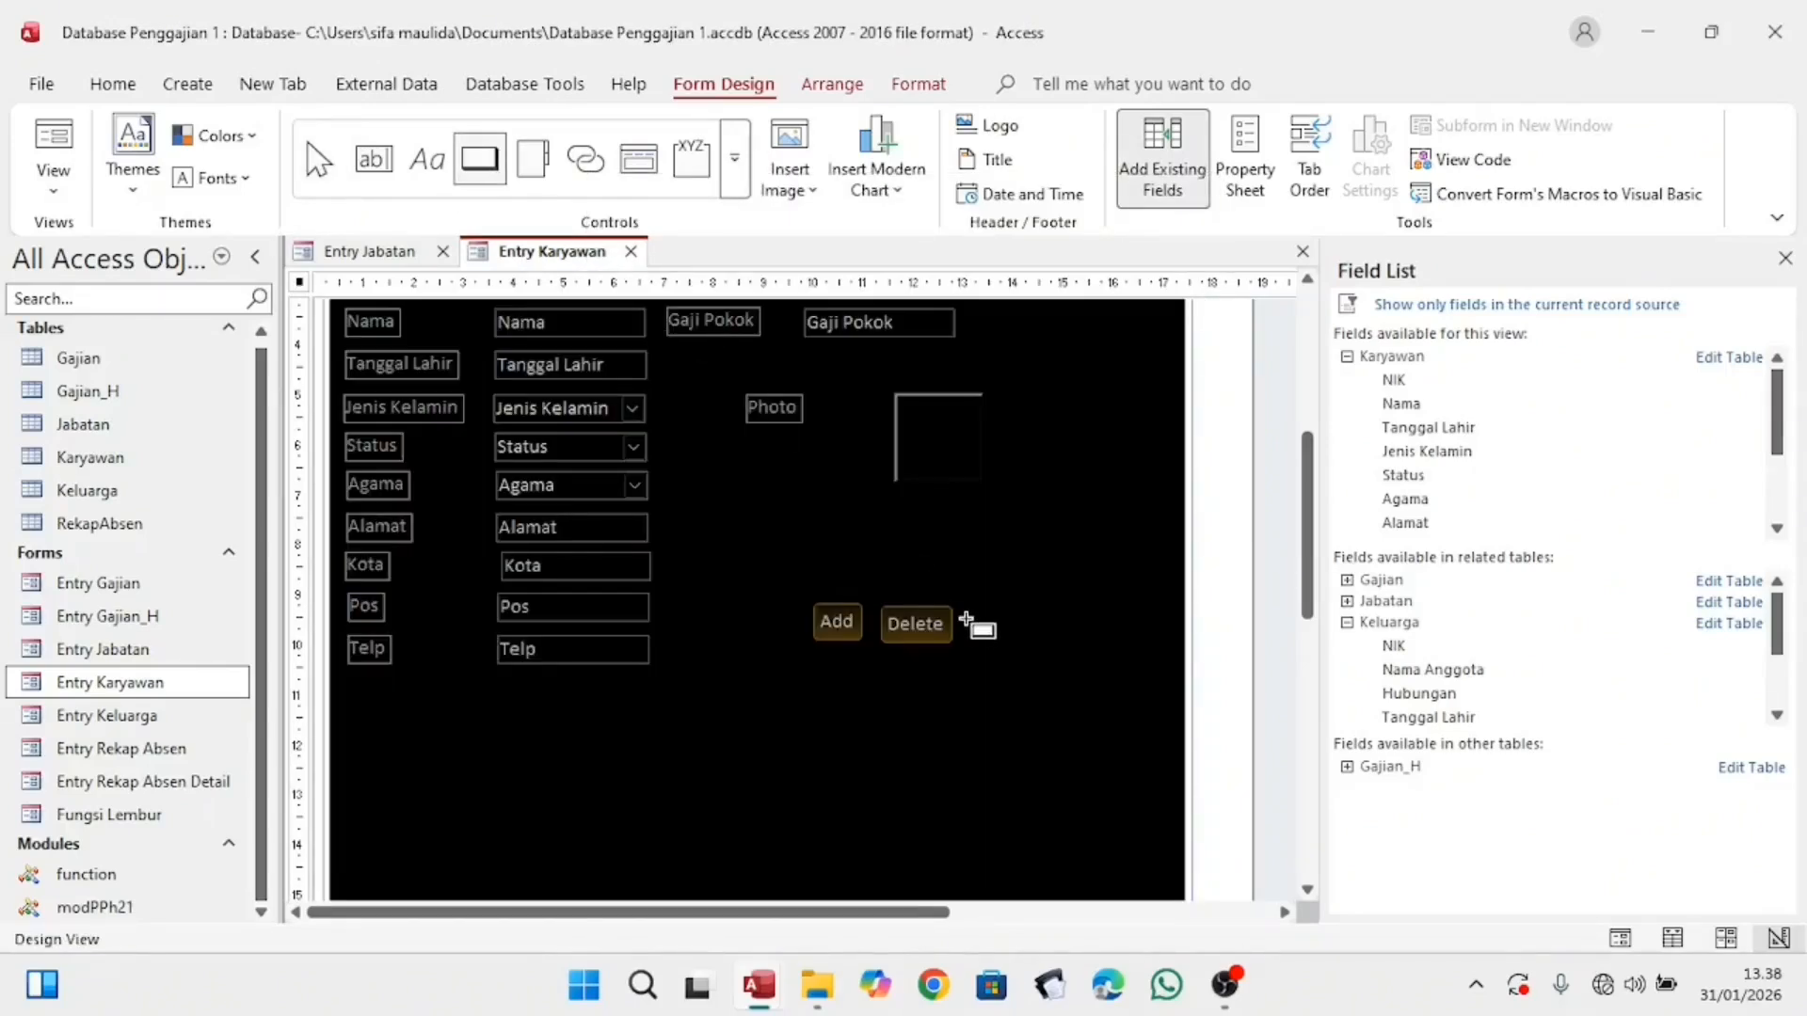
left_click(979, 610)
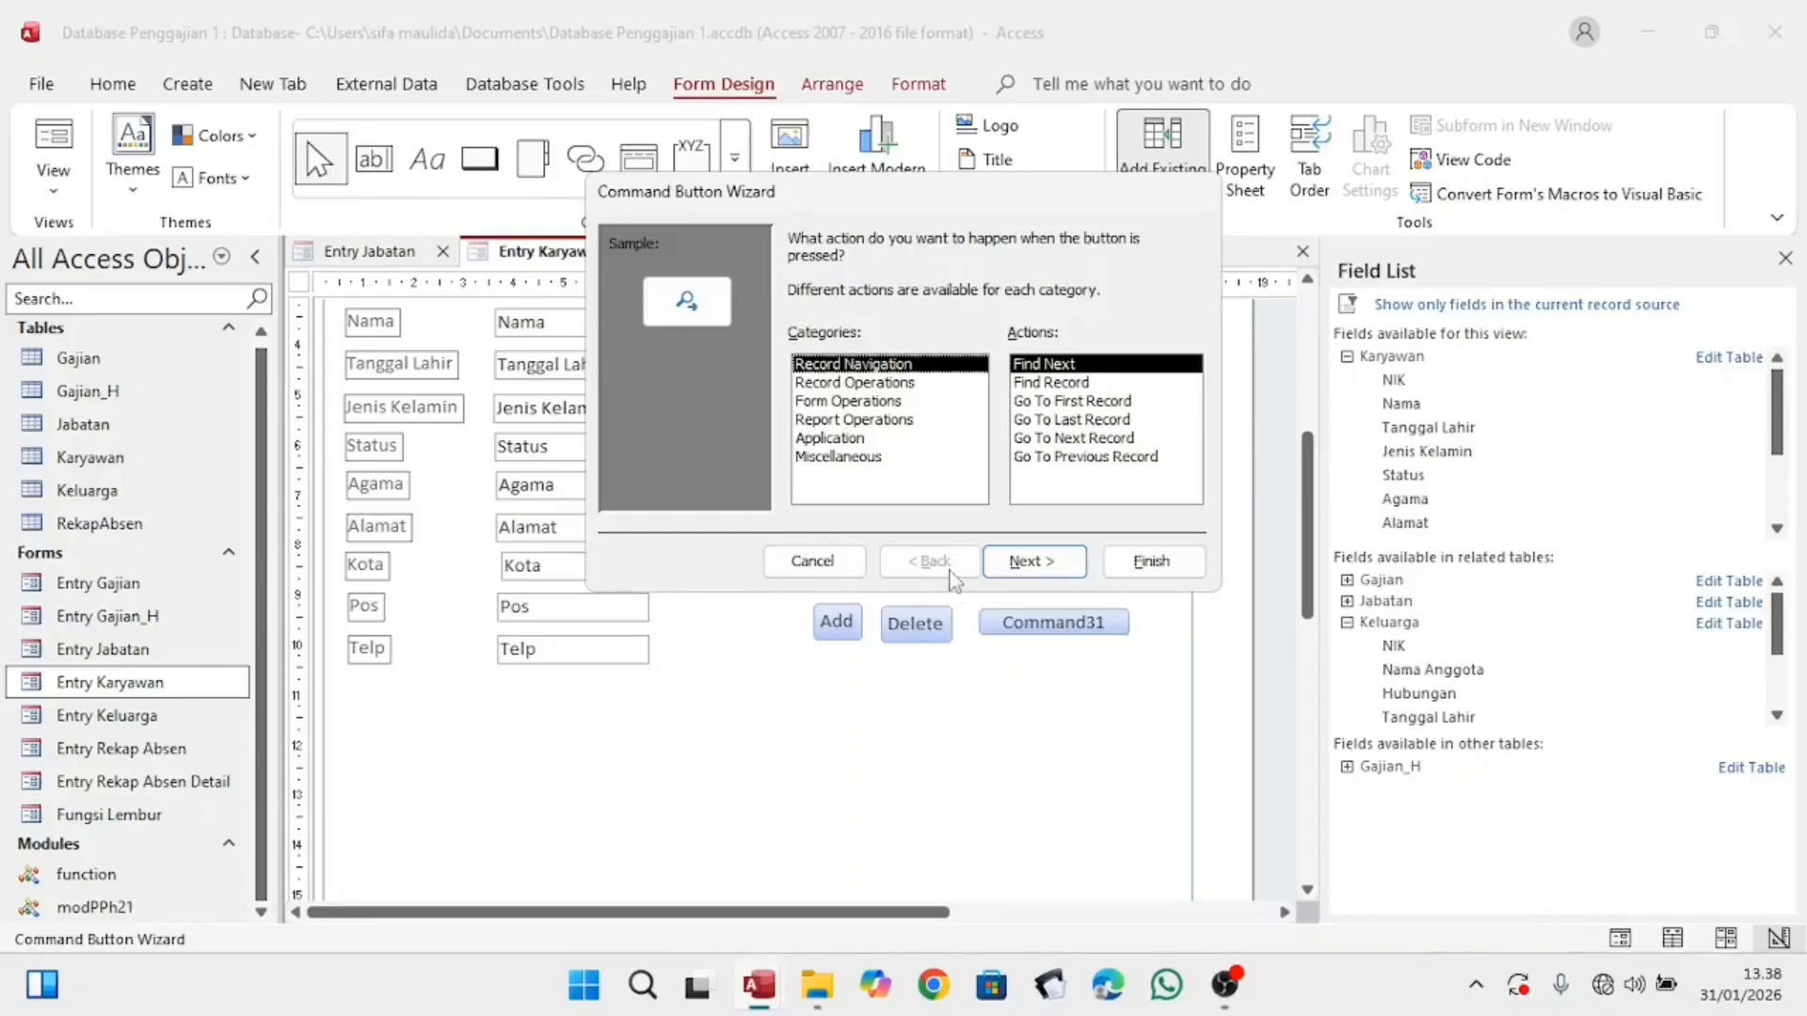
left_click(887, 401)
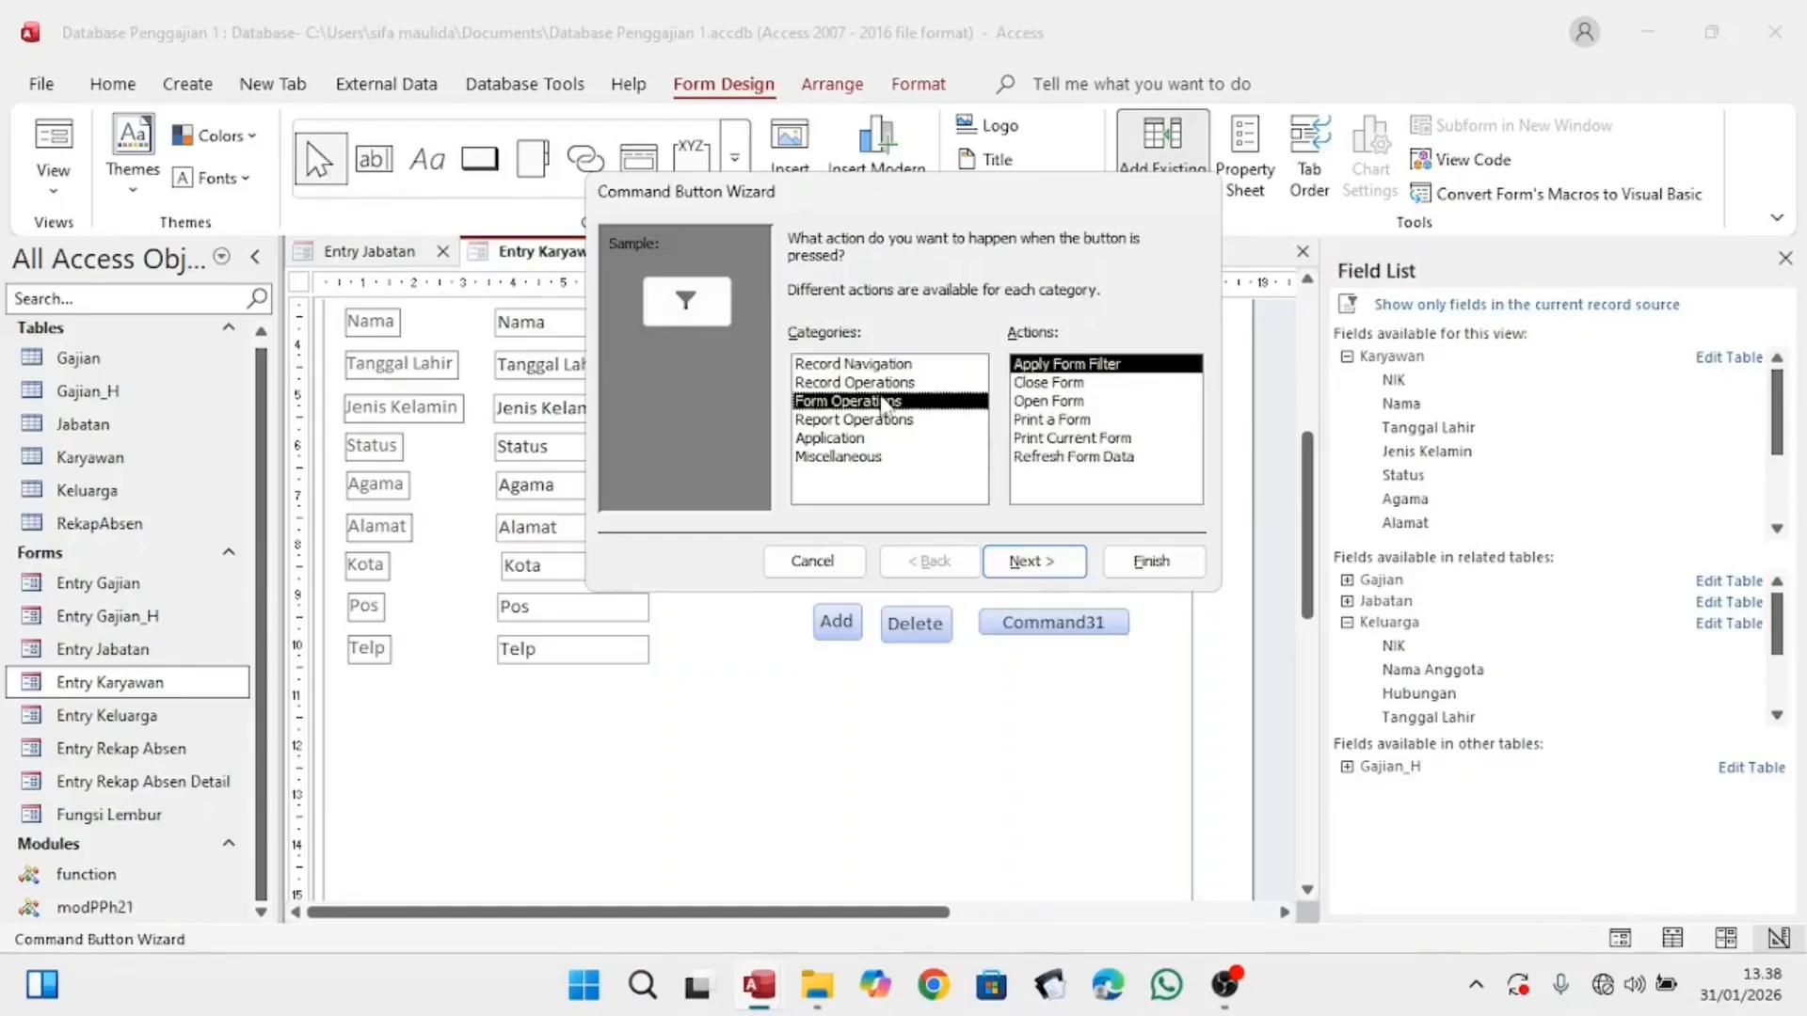
left_click(1044, 401)
left_click(1035, 562)
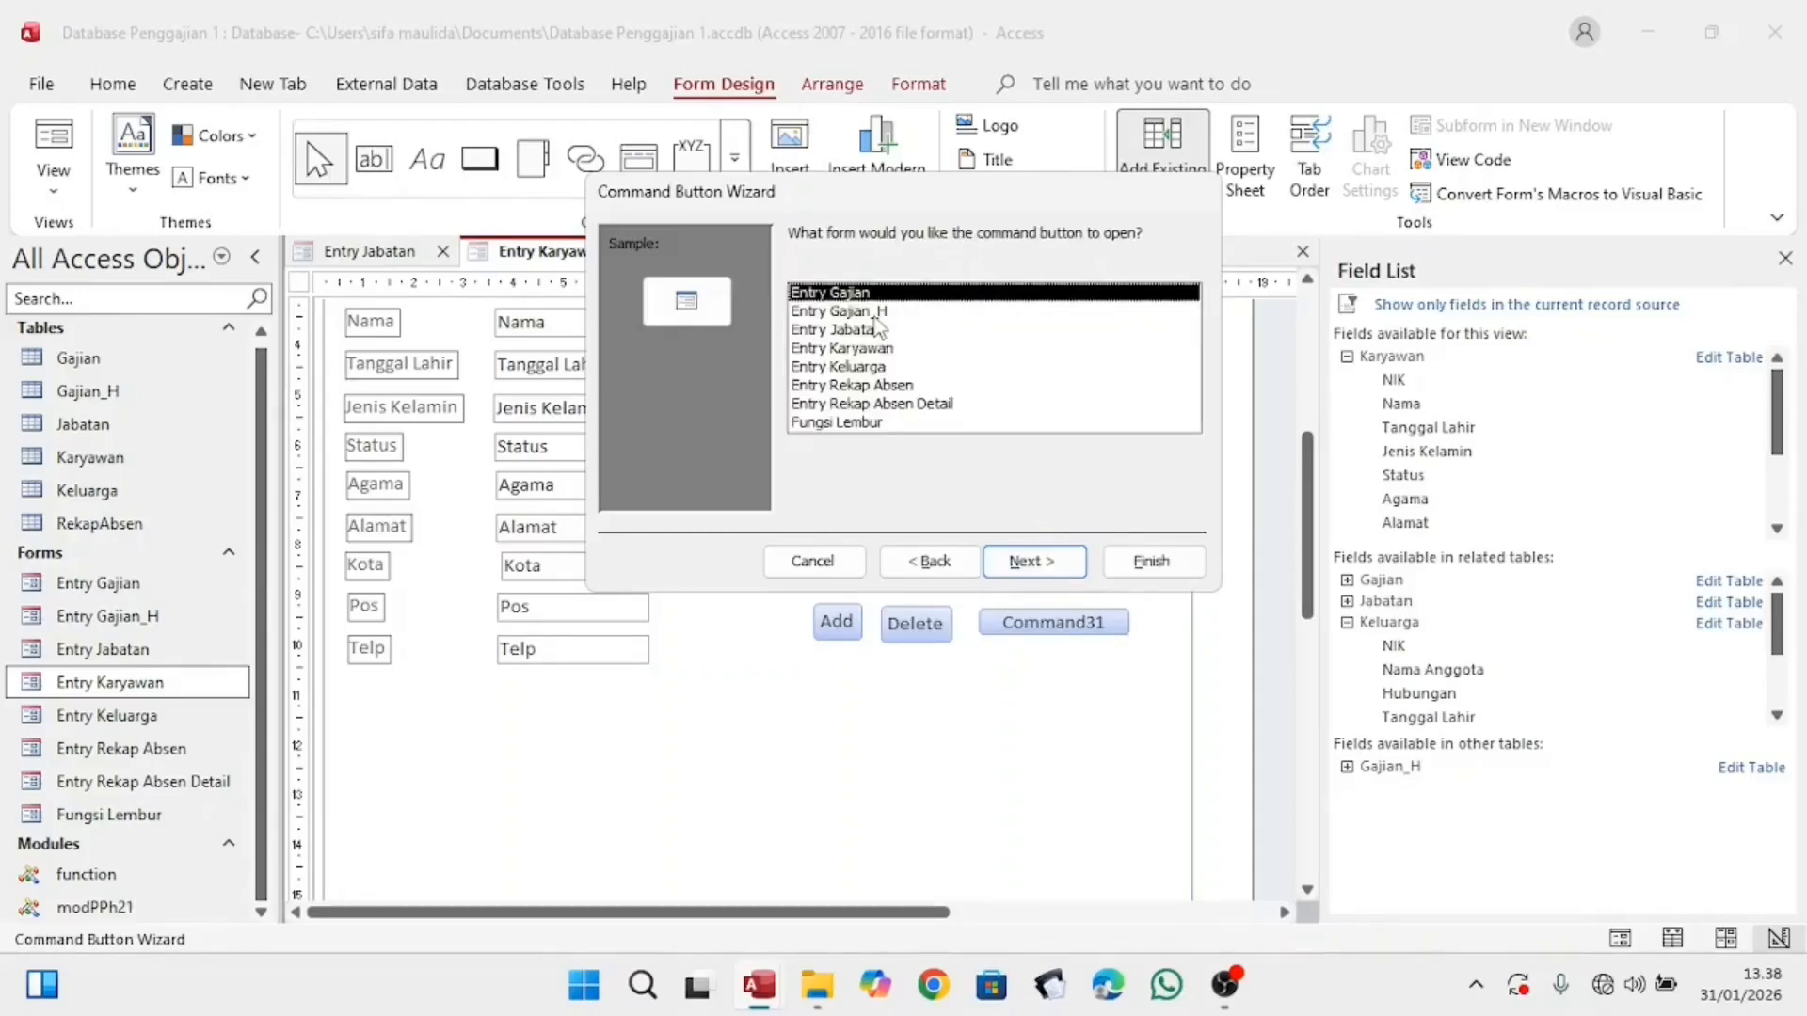
left_click(858, 560)
key("Delete")
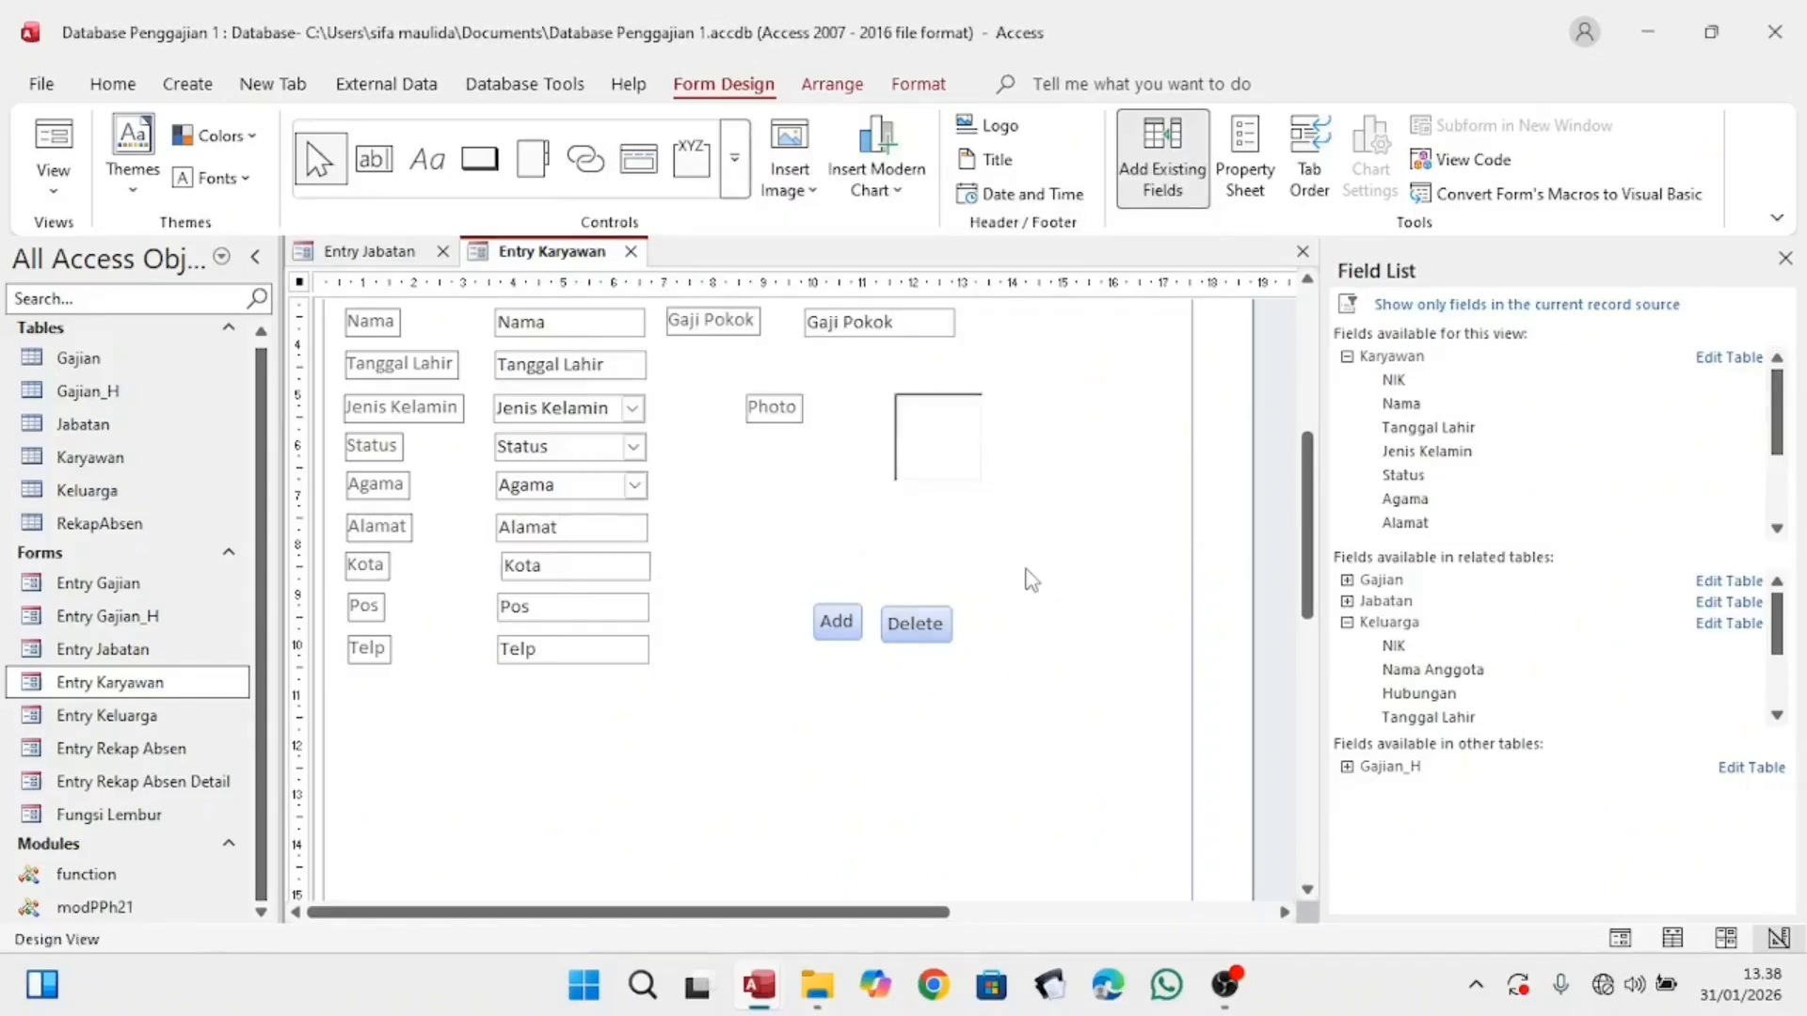
Step: Place a third command button beside Delete and assign it the Close Form action from Form Operations
left_click(479, 158)
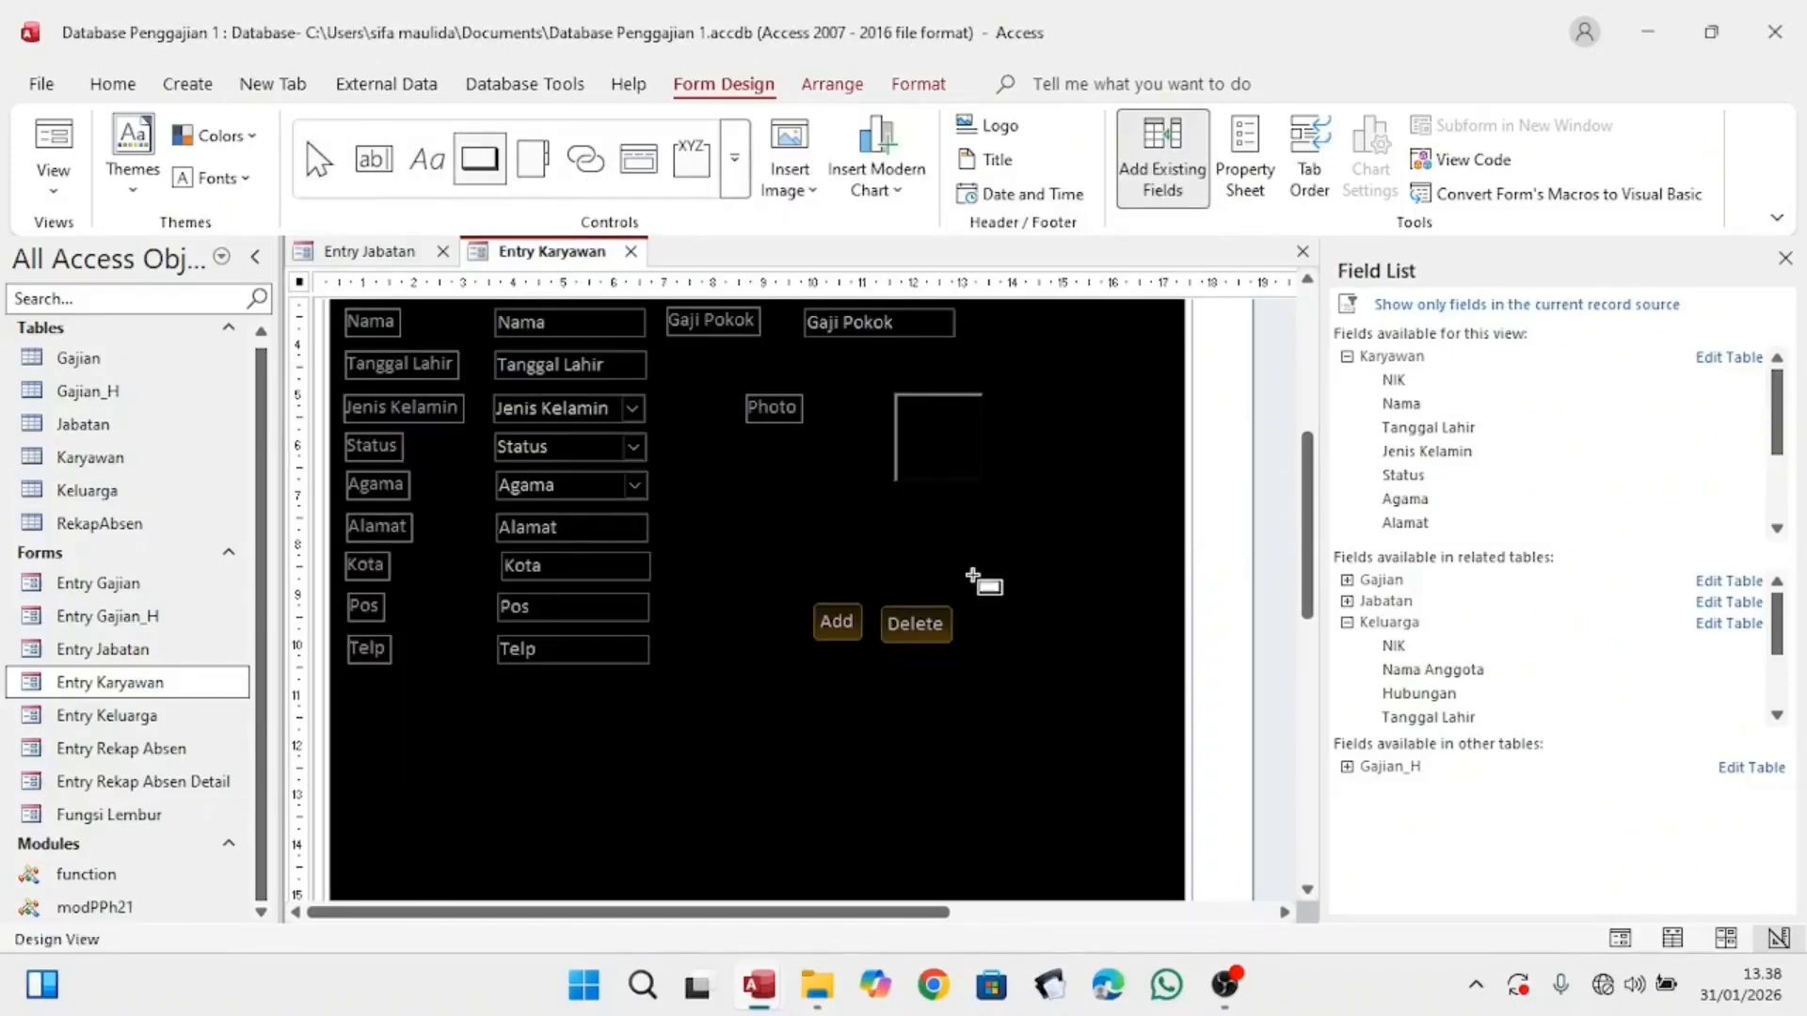
left_click(973, 603)
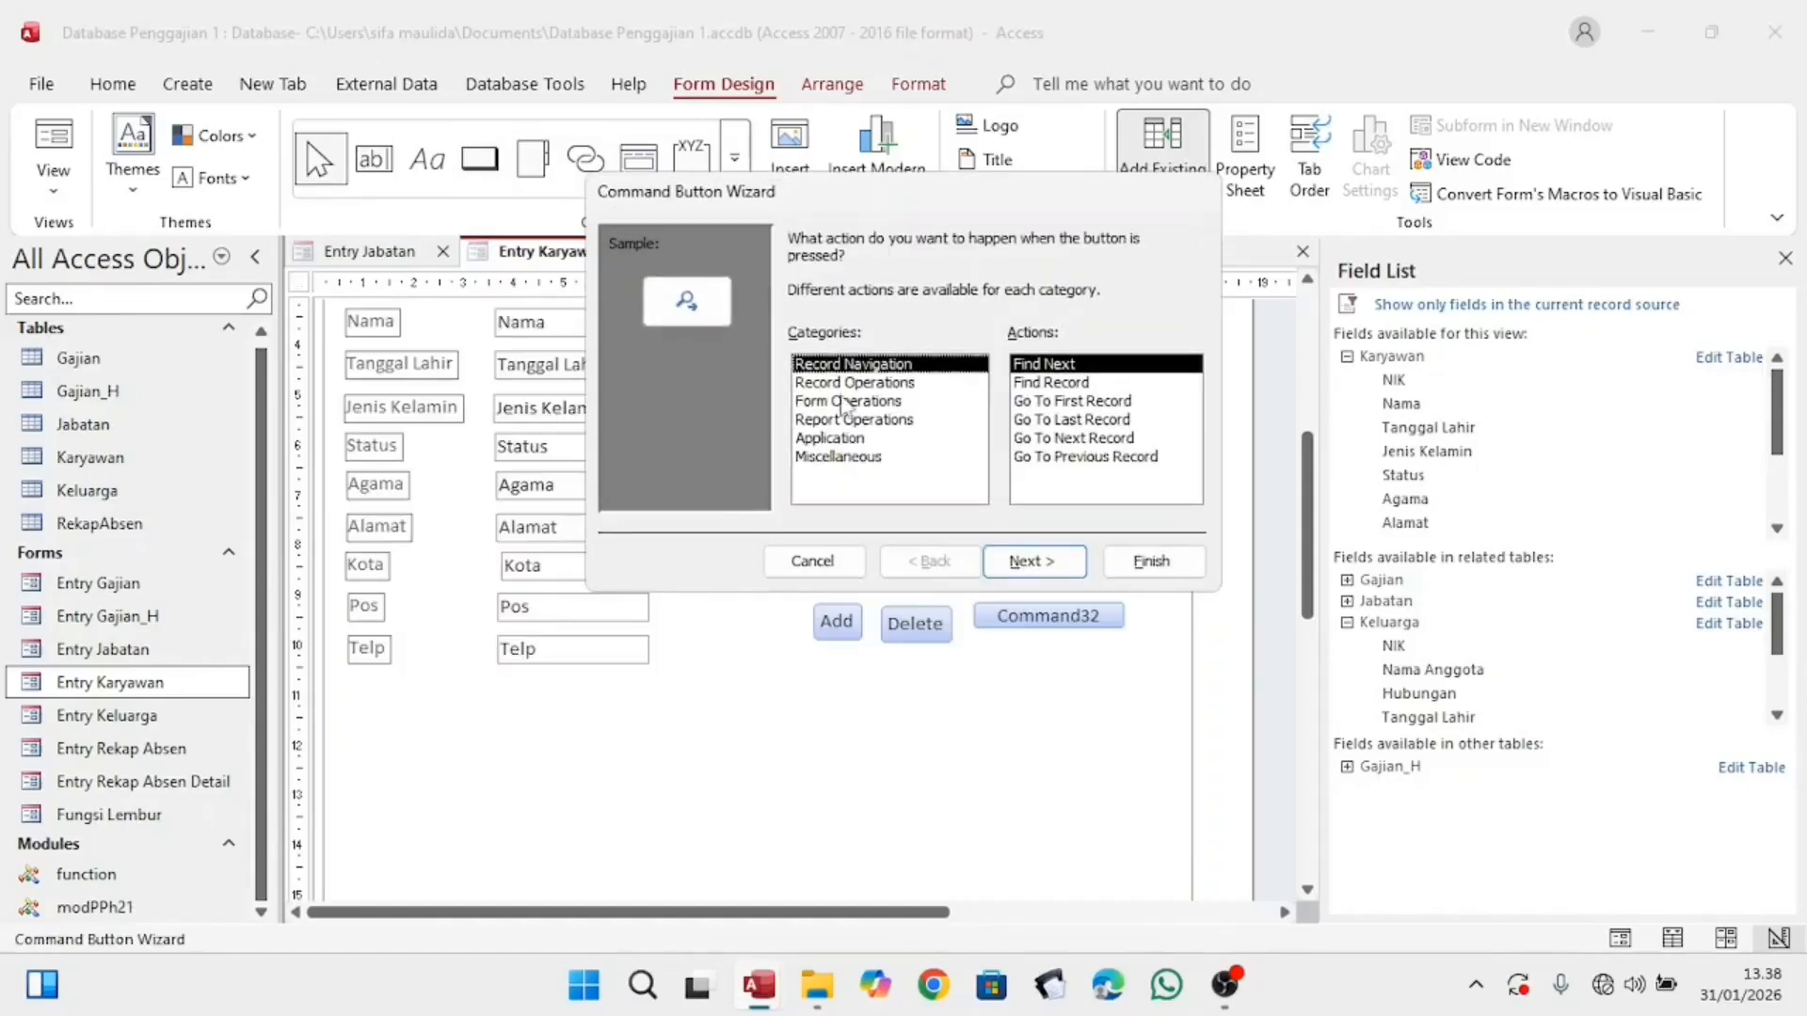
left_click(852, 382)
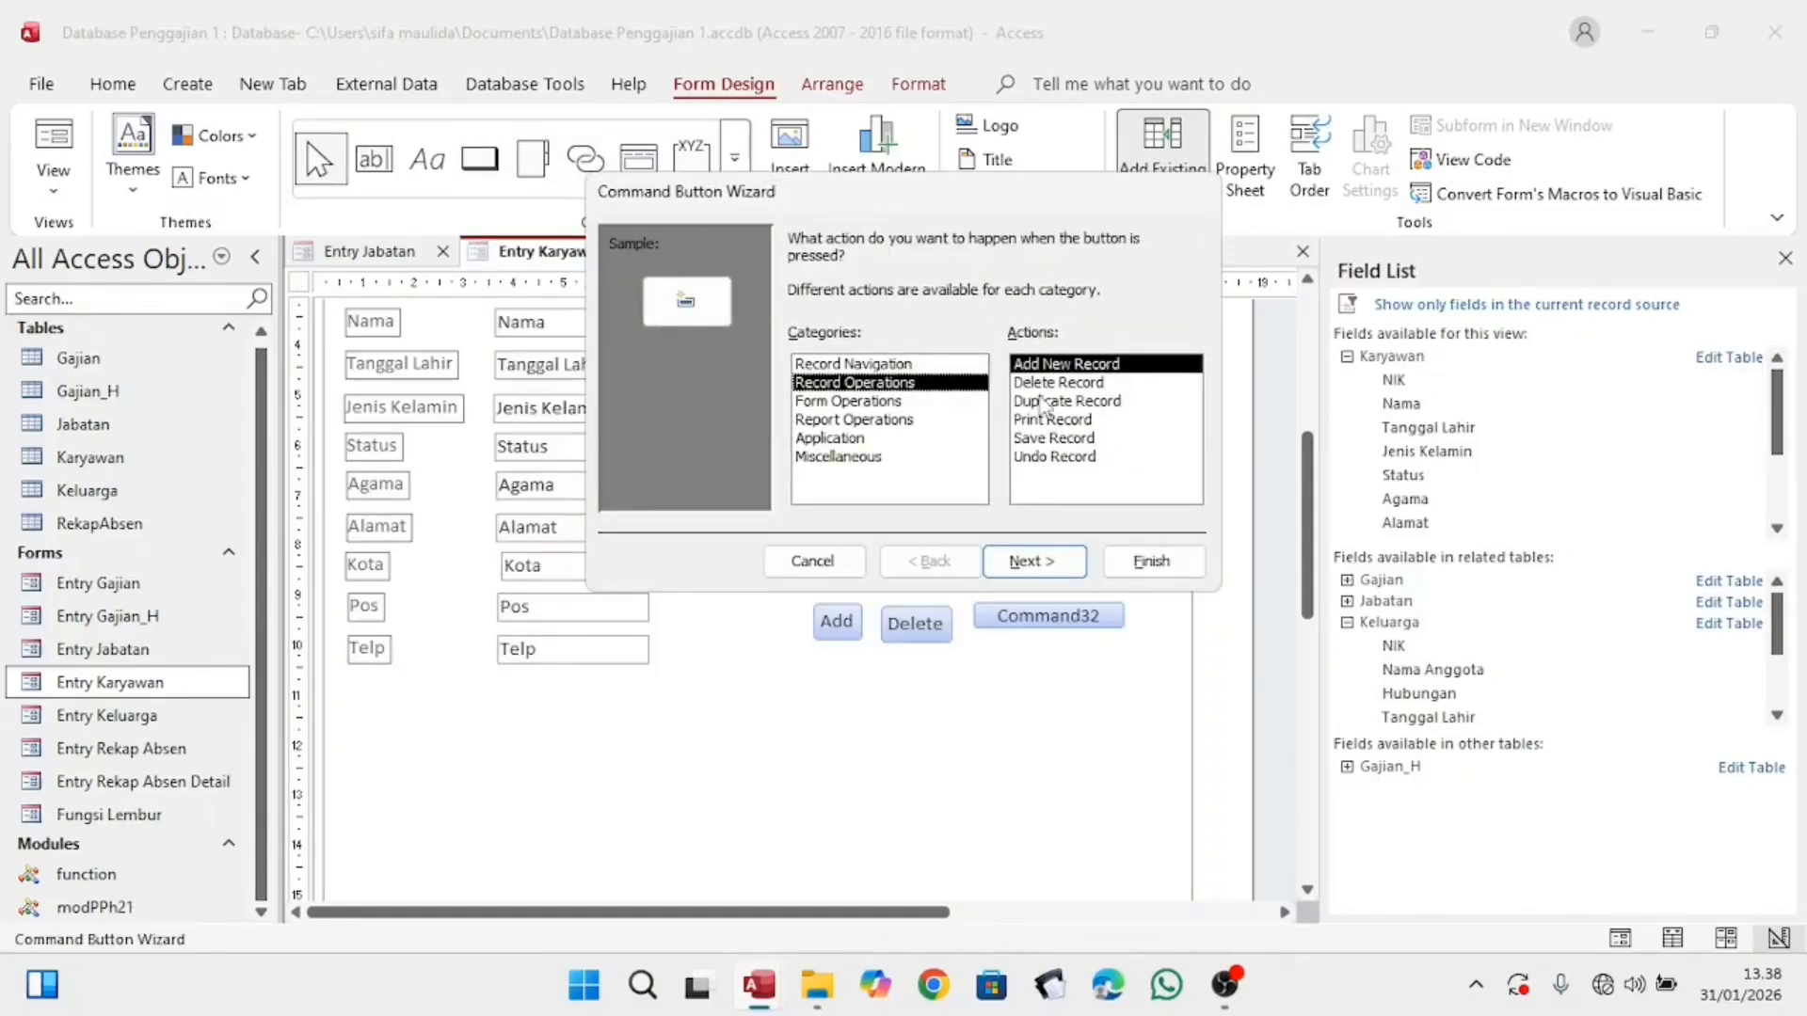
left_click(875, 402)
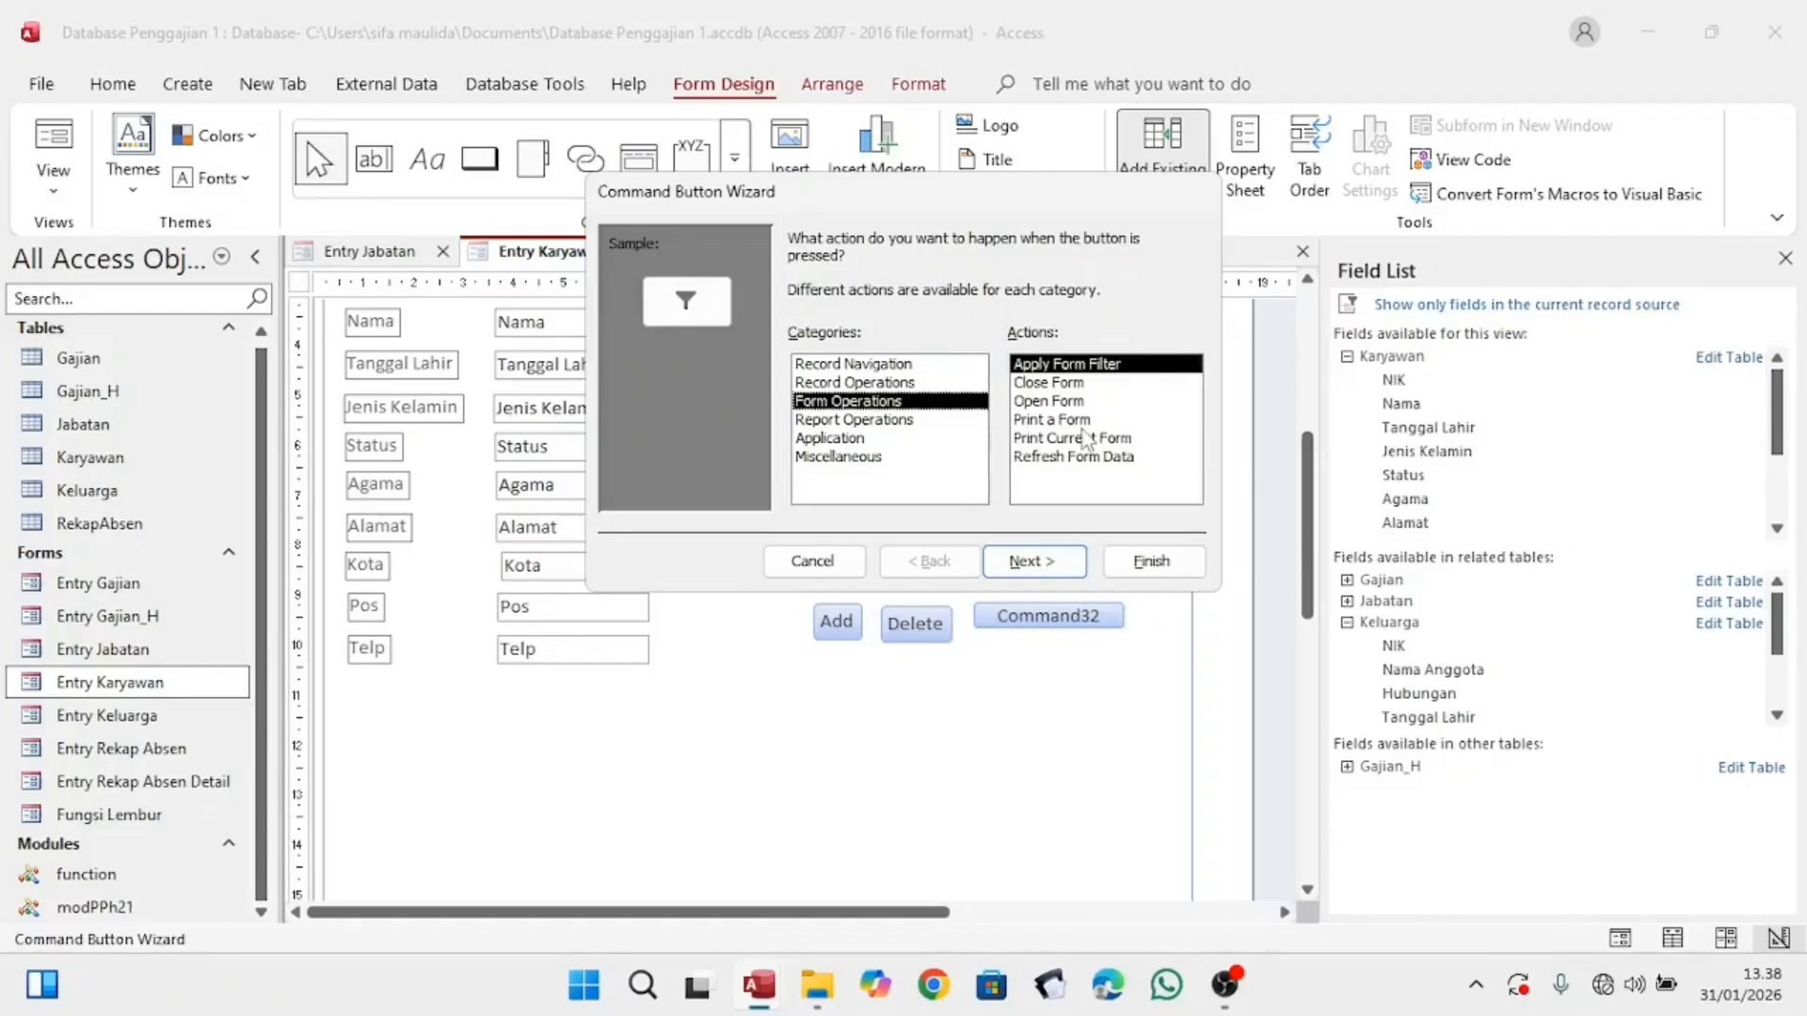
left_click(1049, 383)
left_click(1032, 561)
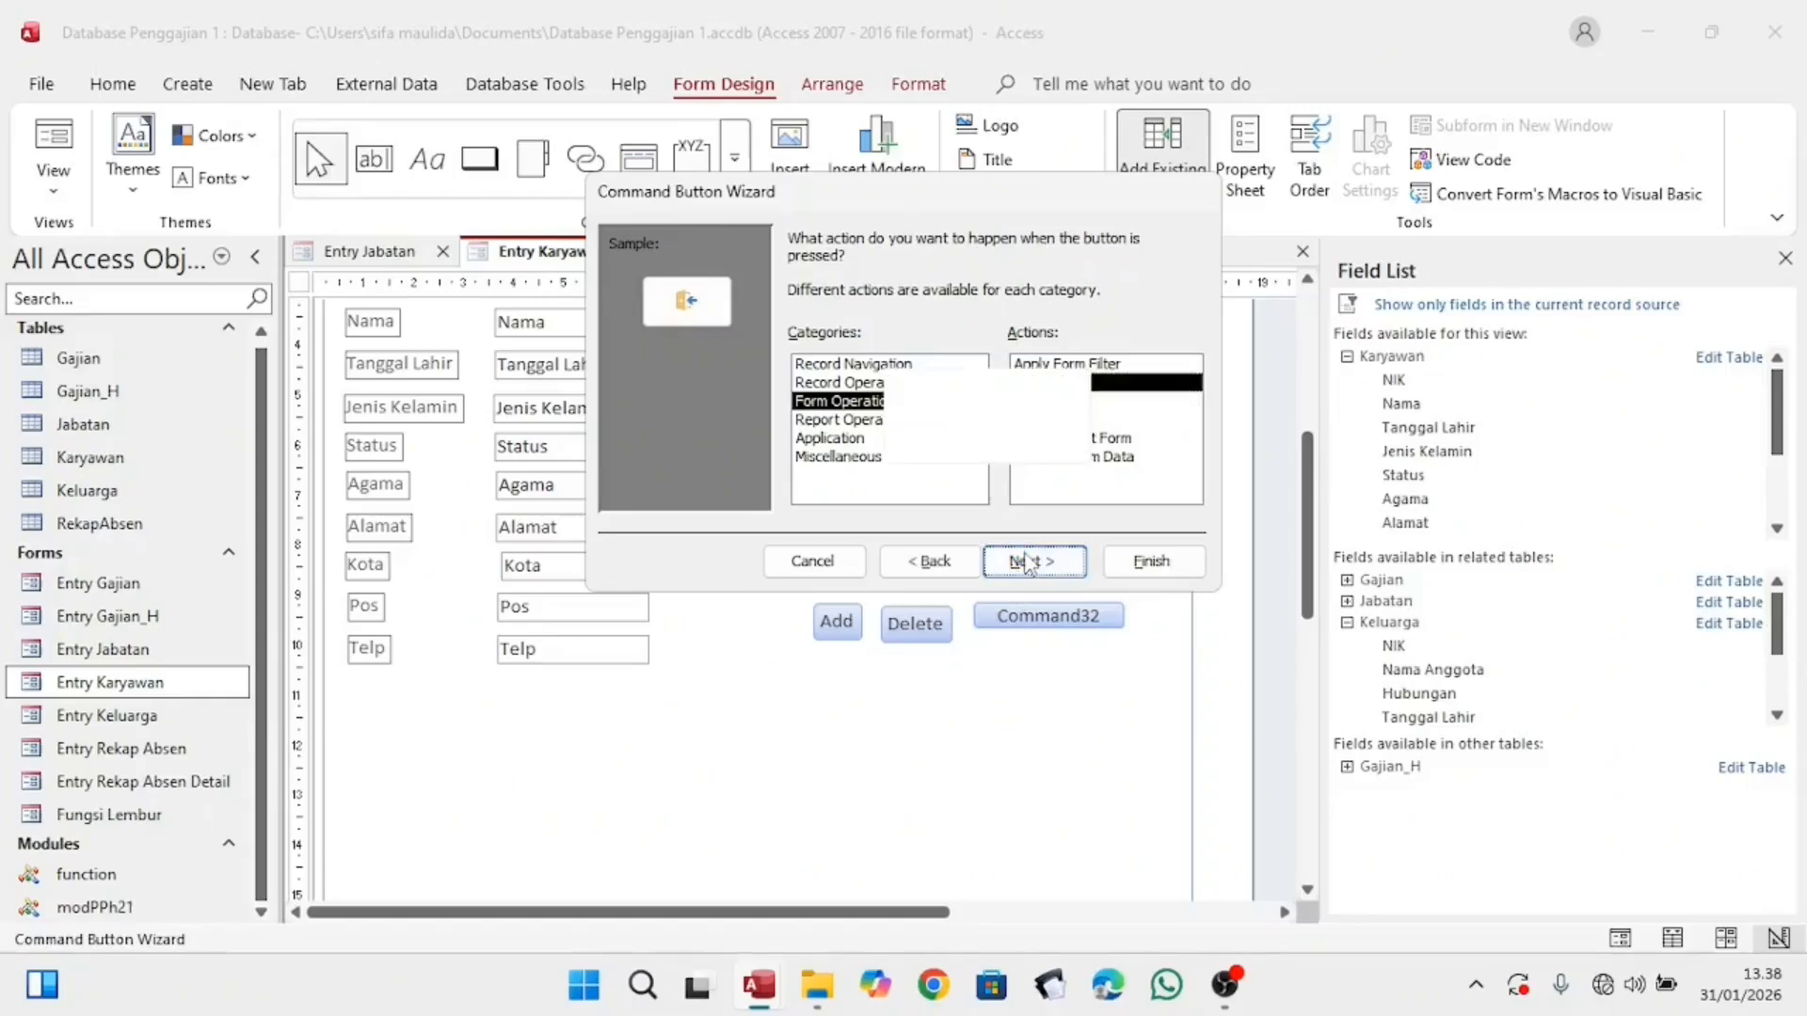
Step: Make the third command button display text instead of a picture, with the caption Close
left_click(798, 345)
left_click(984, 344)
key("BackSpace")
key("BackSpace")
key("BackSpace")
key("BackSpace")
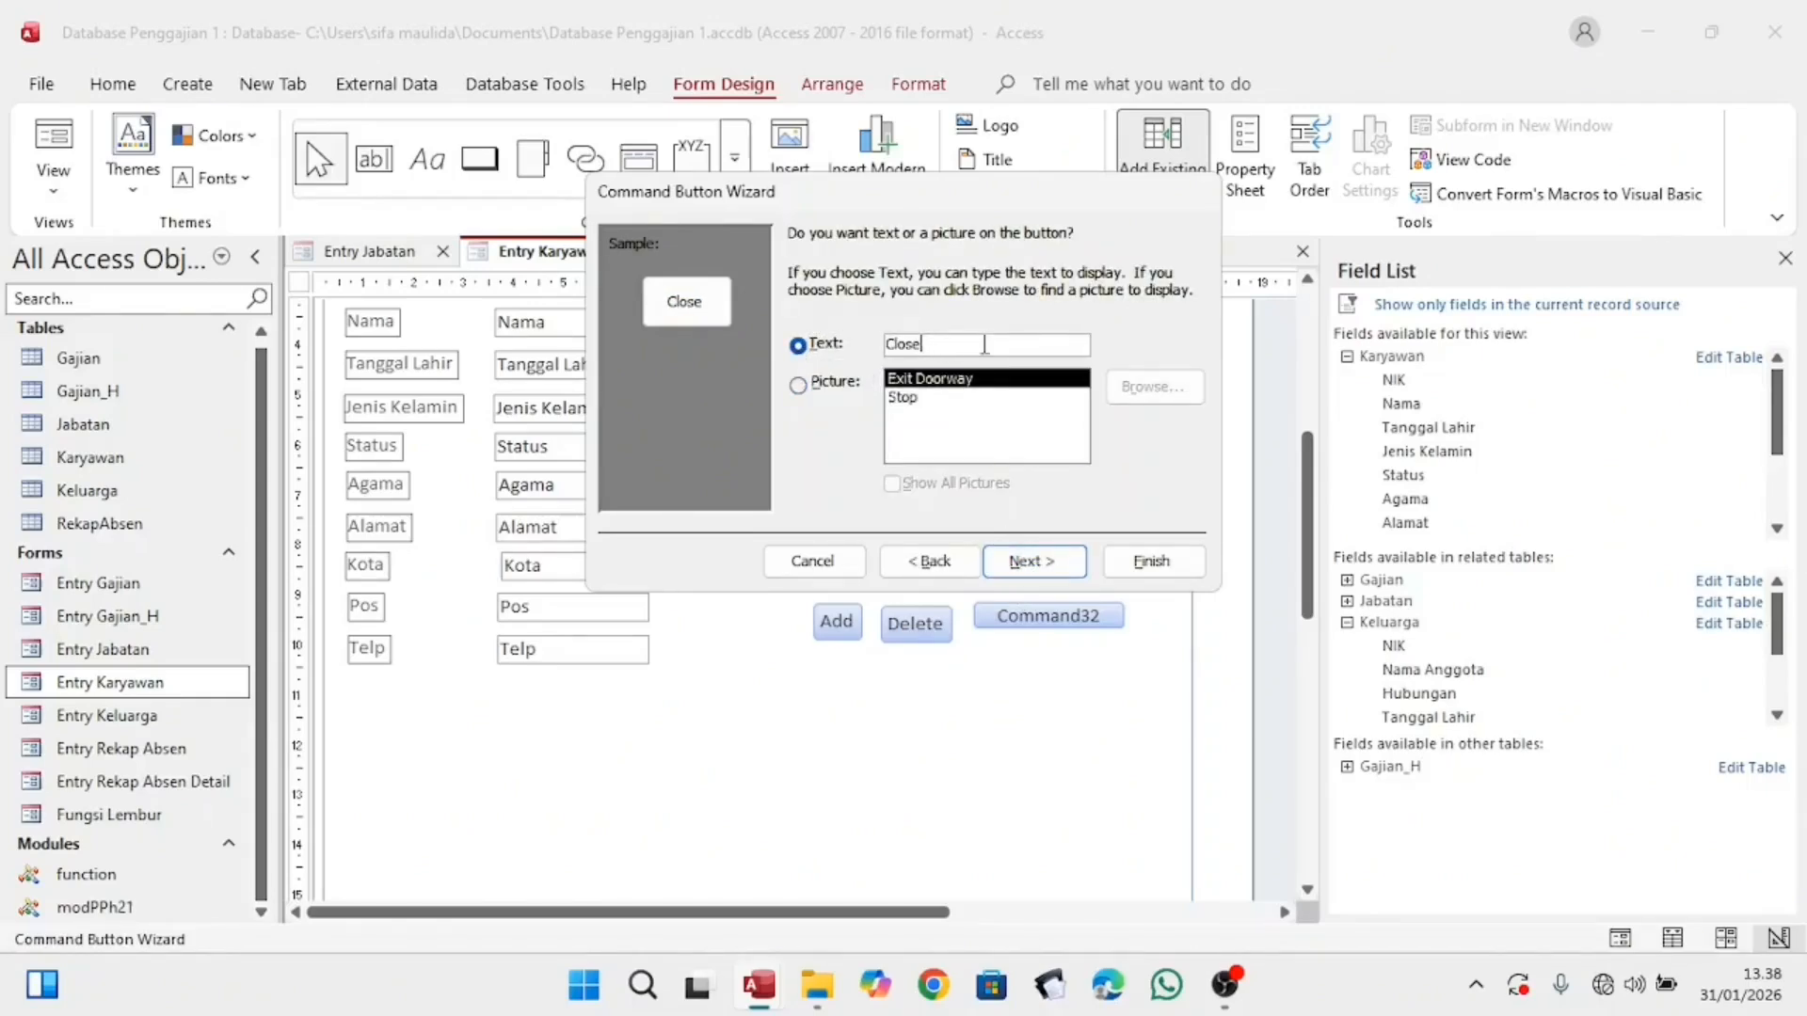
Step: Name the Close button cmdClose and finish the command button wizard
left_click(1033, 561)
key("BackSpace")
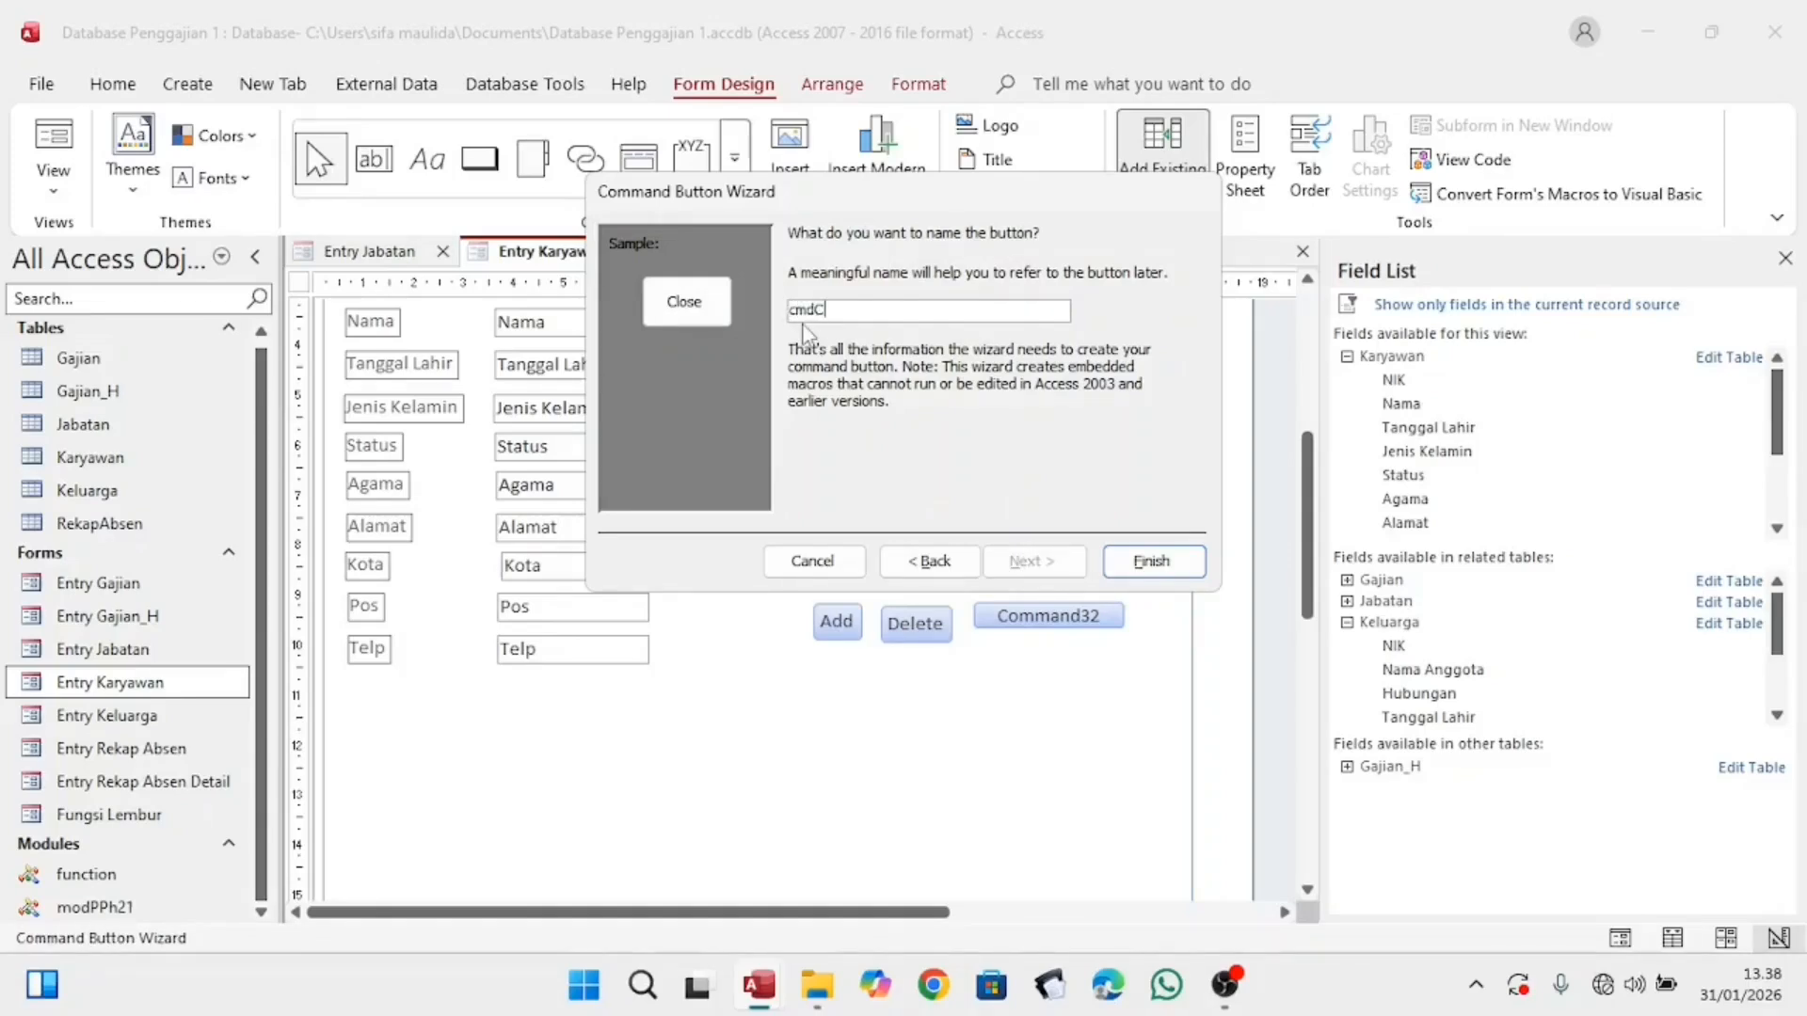
type("cmdClose")
left_click(1153, 561)
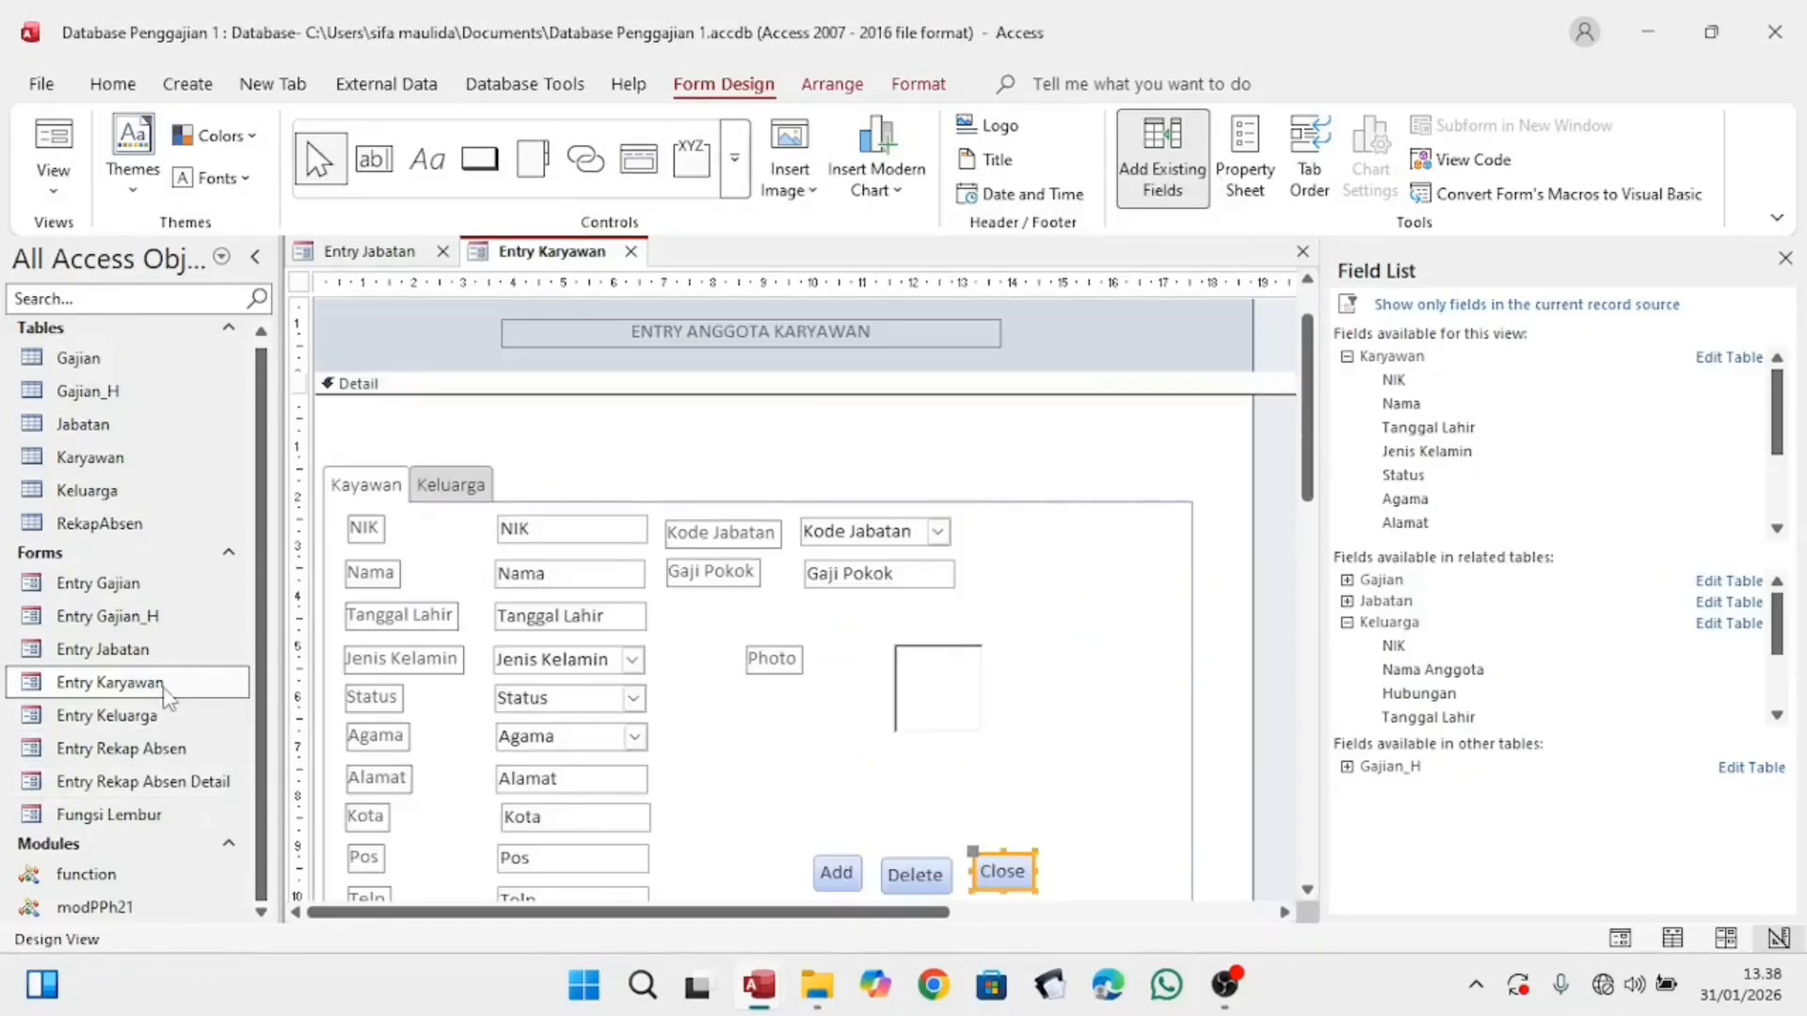
Step: Open the Entry Karyawan form in Form view to check the Add, Delete and Close buttons, and return it to Design view
double_click(165, 689)
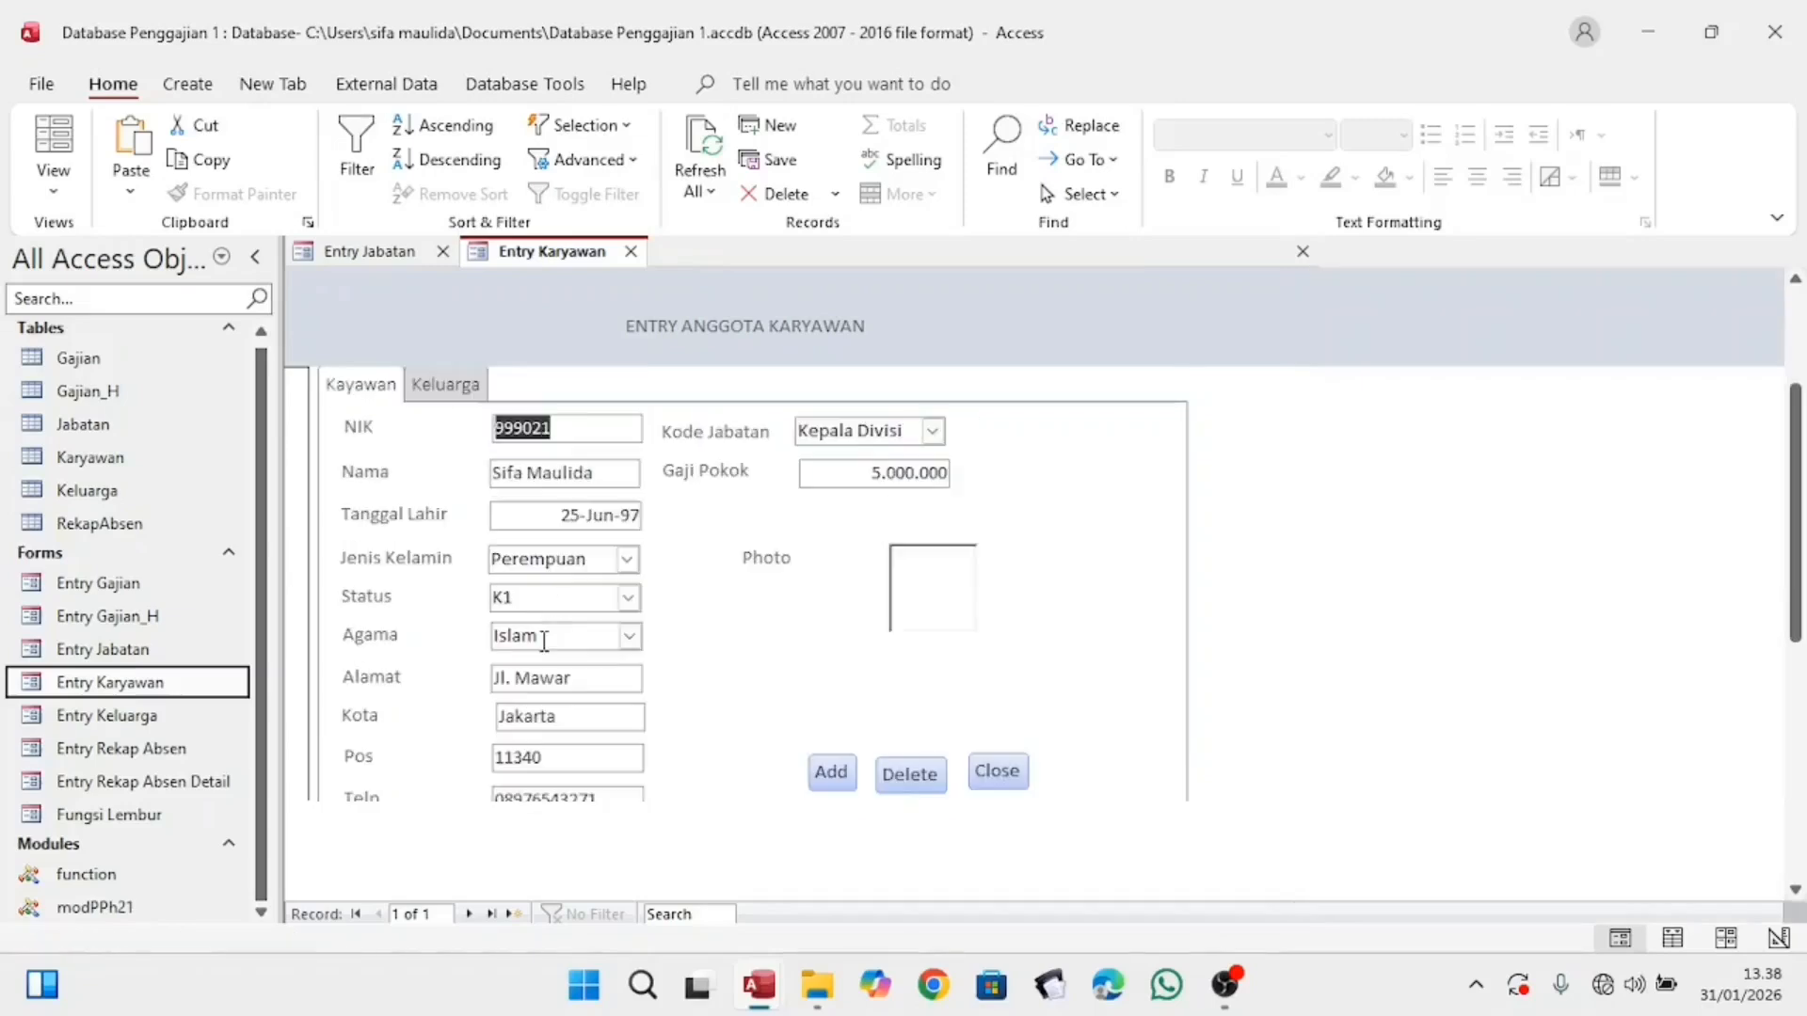
scroll(686, 625, "down", 5)
scroll(706, 617, "up", 5)
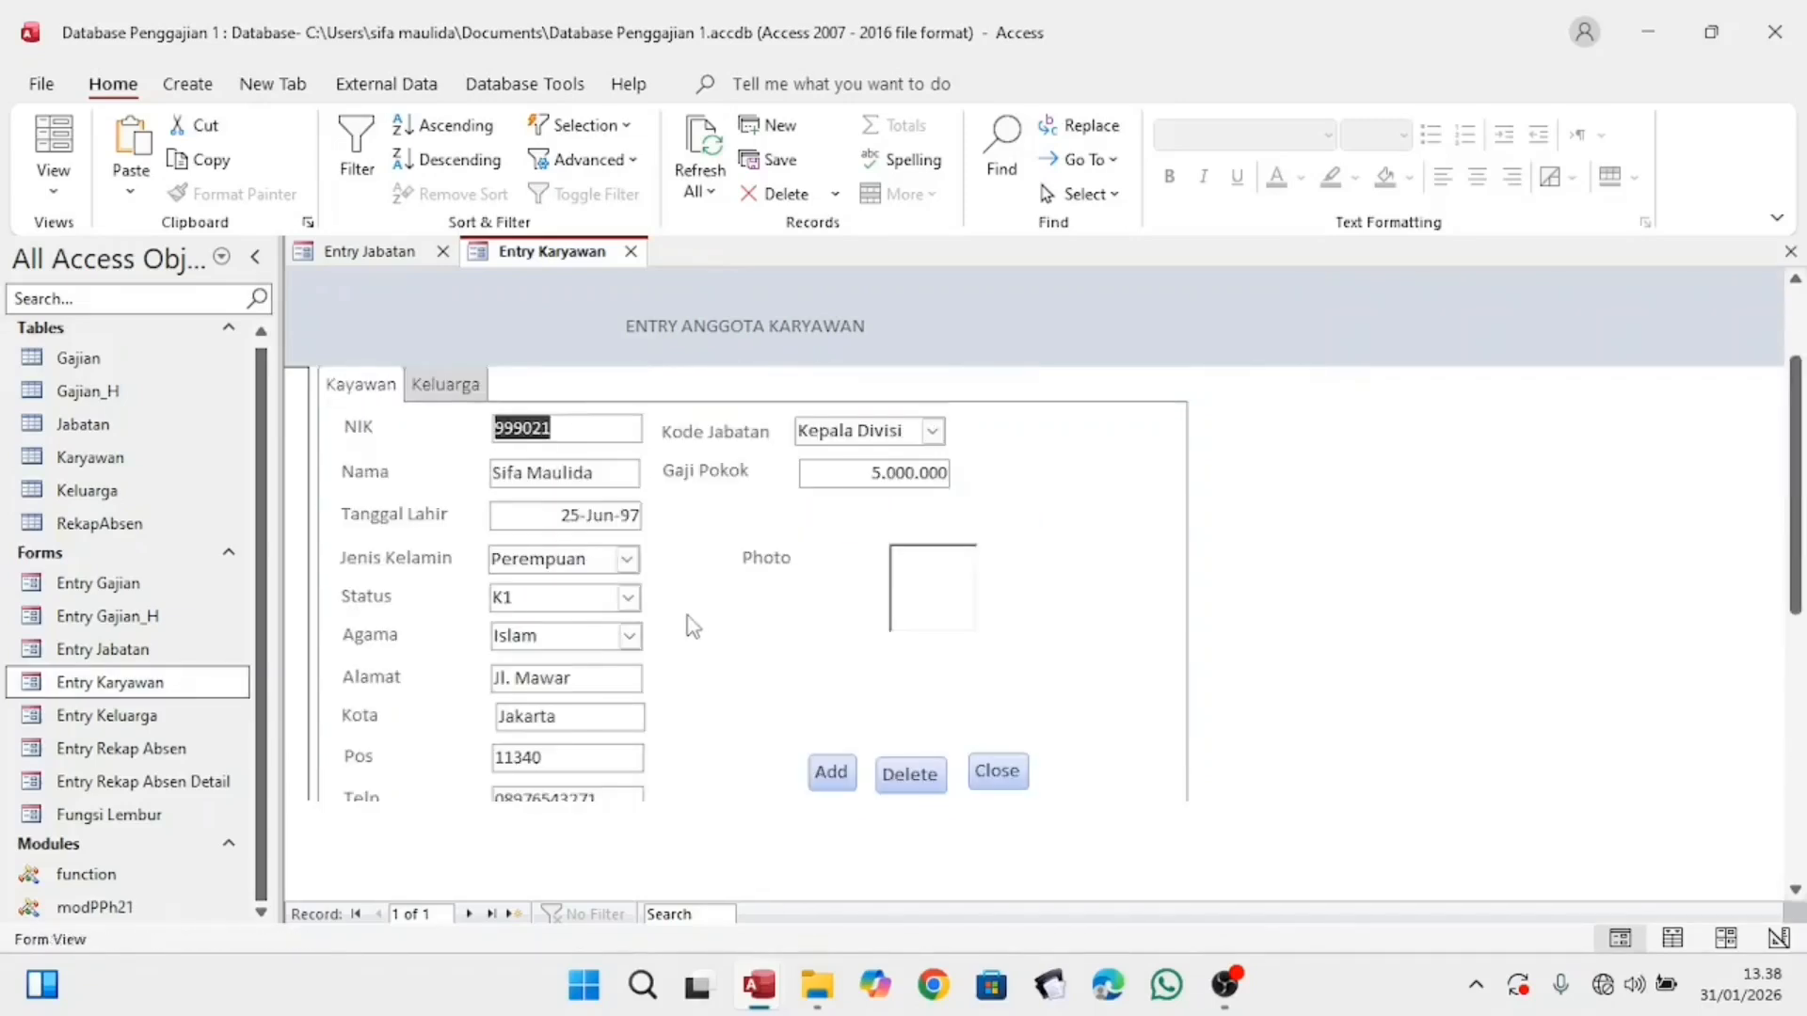
right_click(98, 684)
left_click(186, 354)
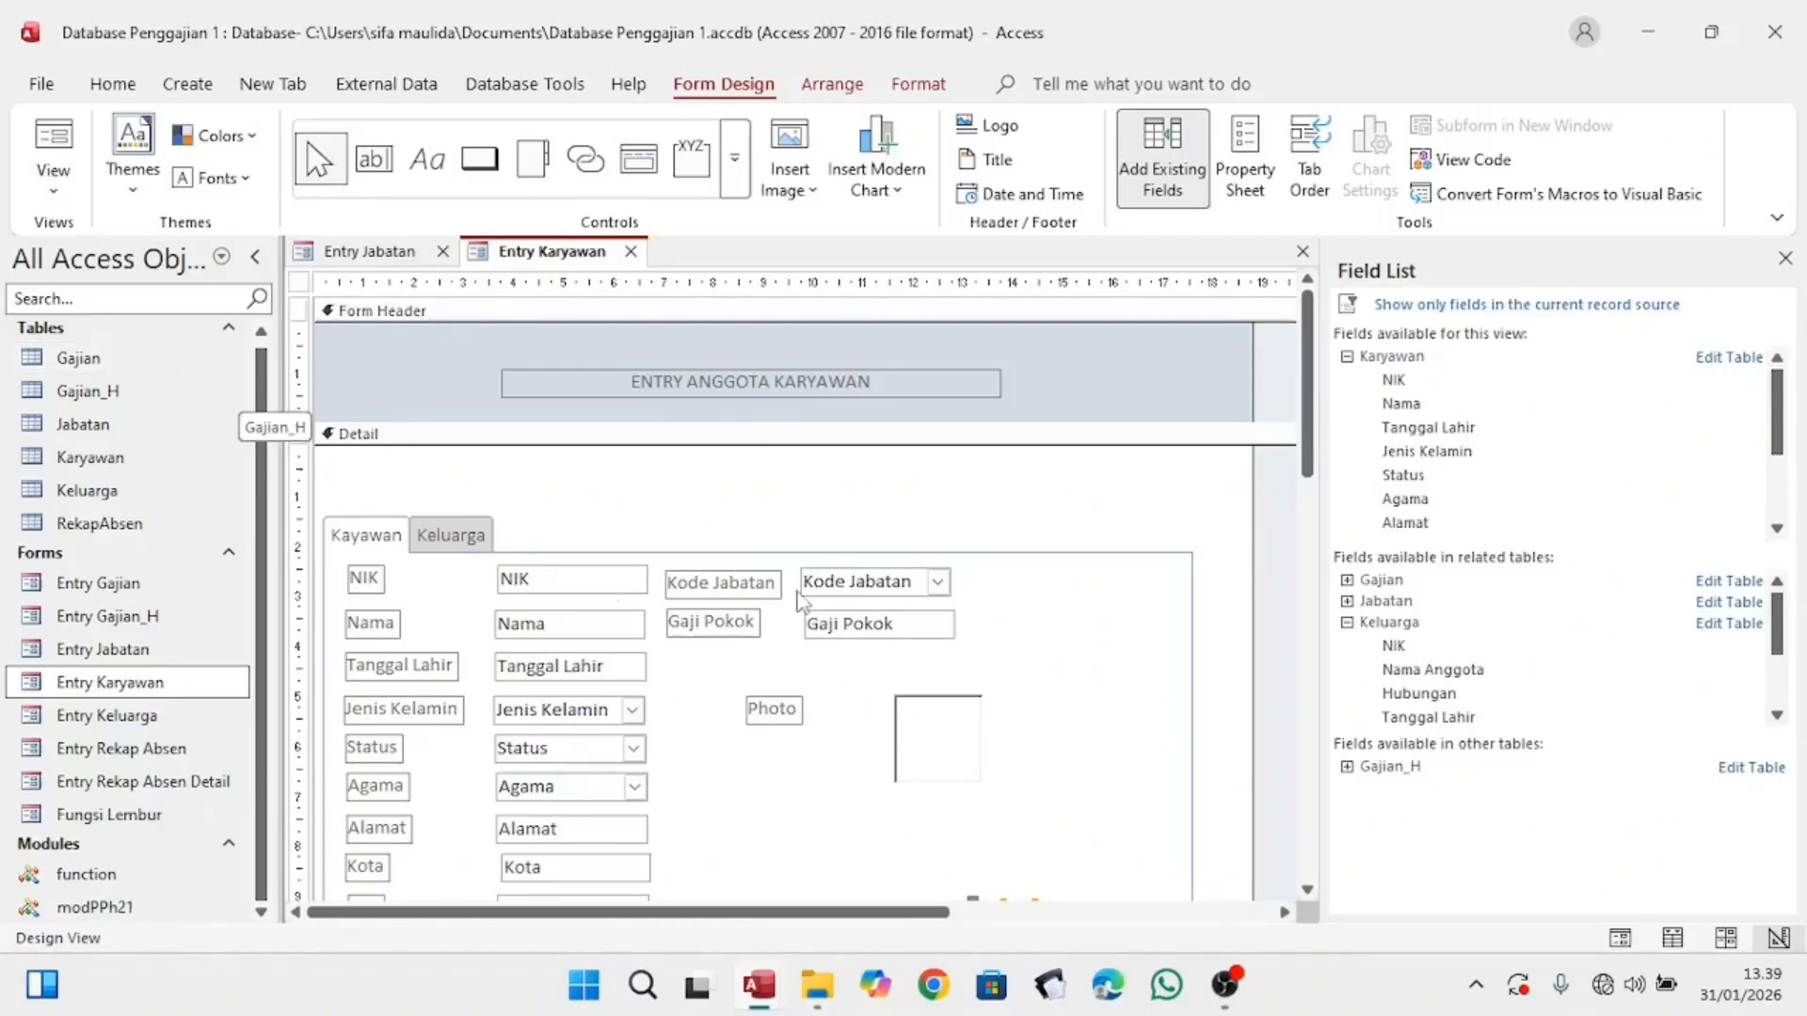
left_click(1216, 1003)
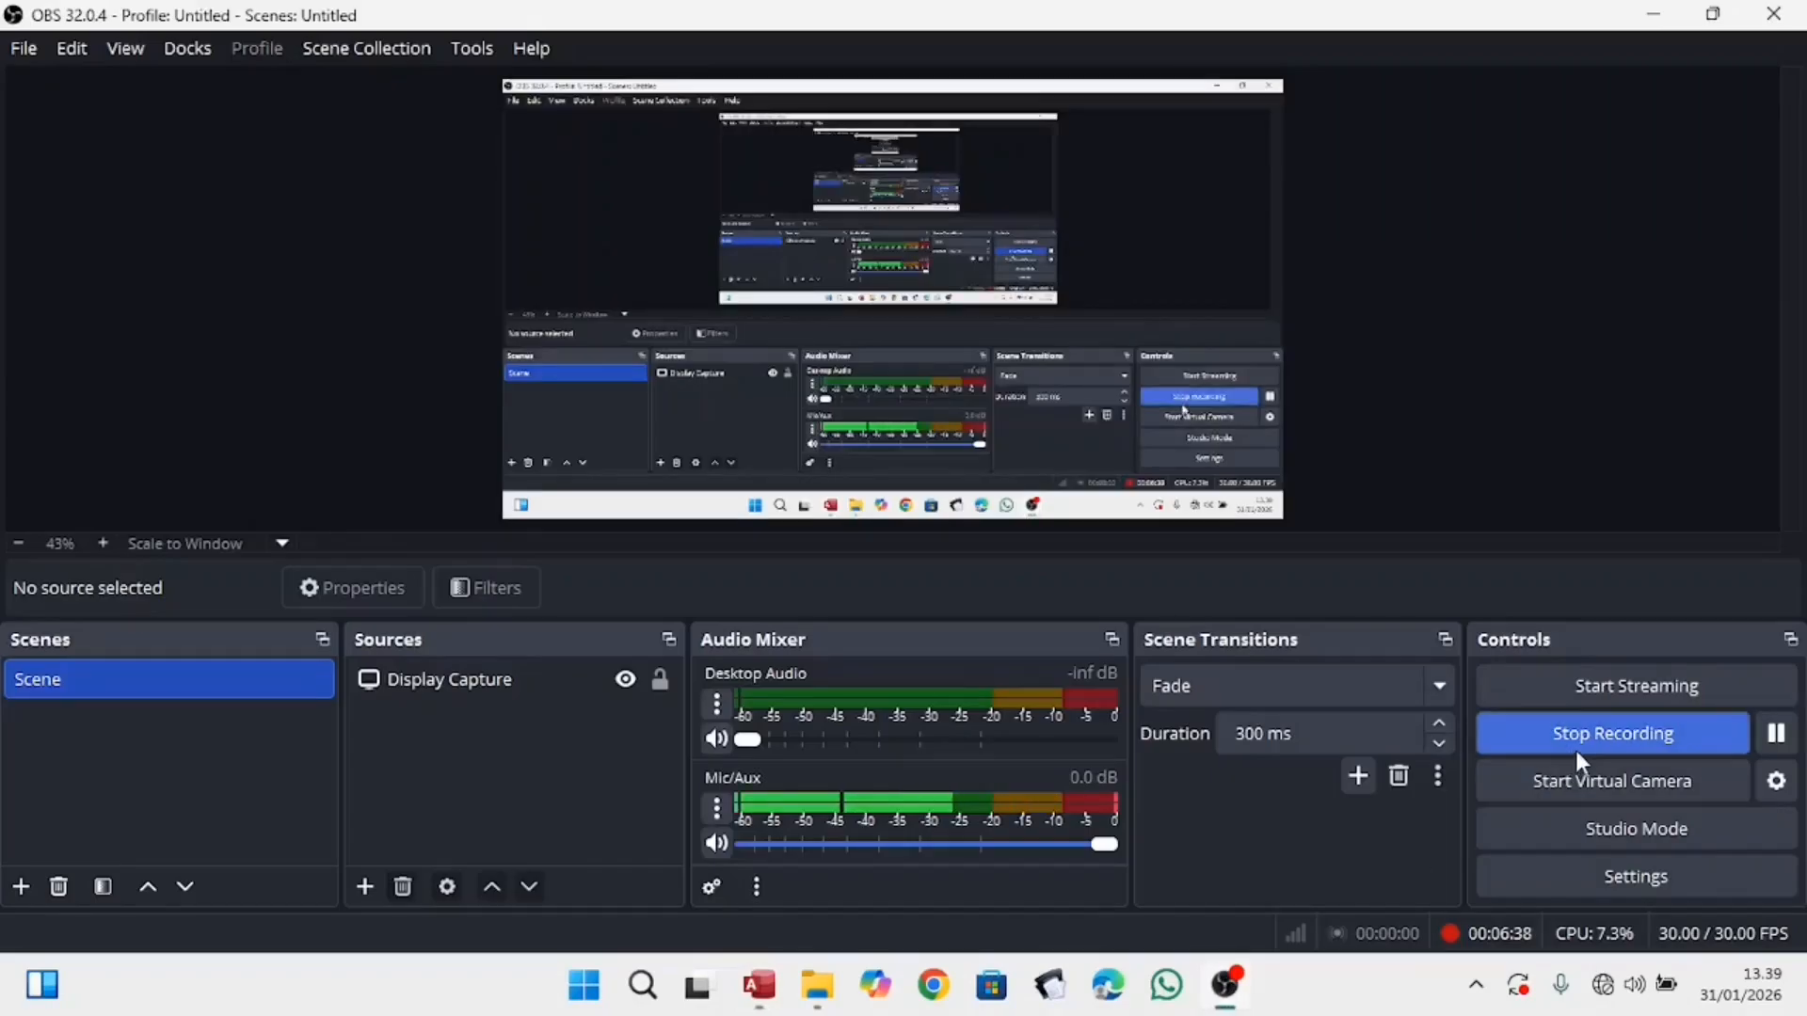